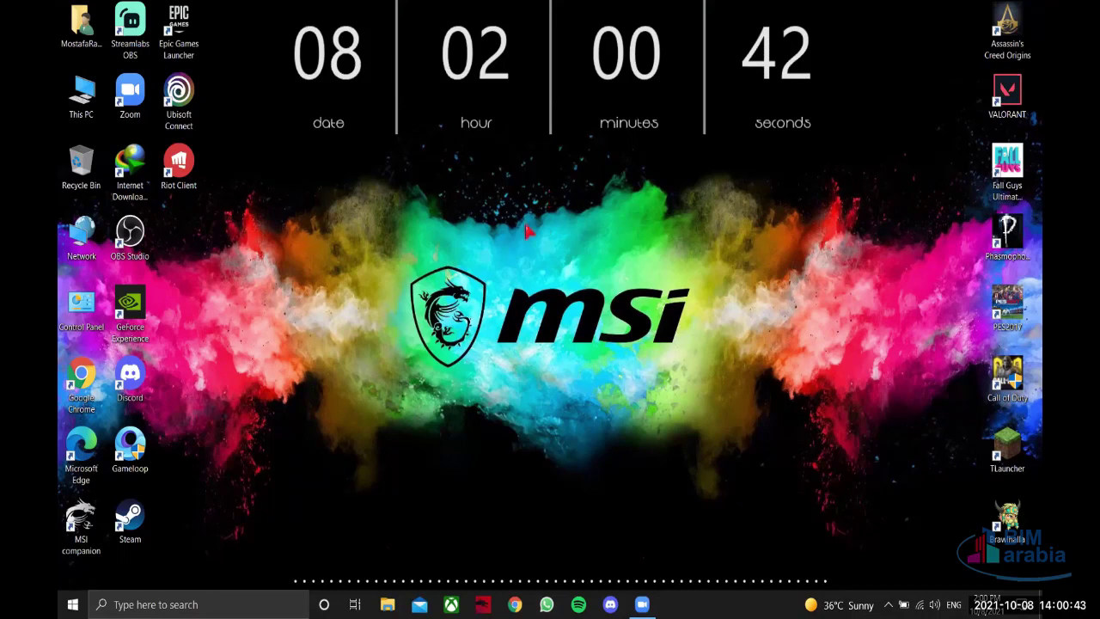
- Dismiss the desktop context menu and launch Microsoft Access by searching 'access'
{"action": "right_click", "coordinate": [464, 230]}
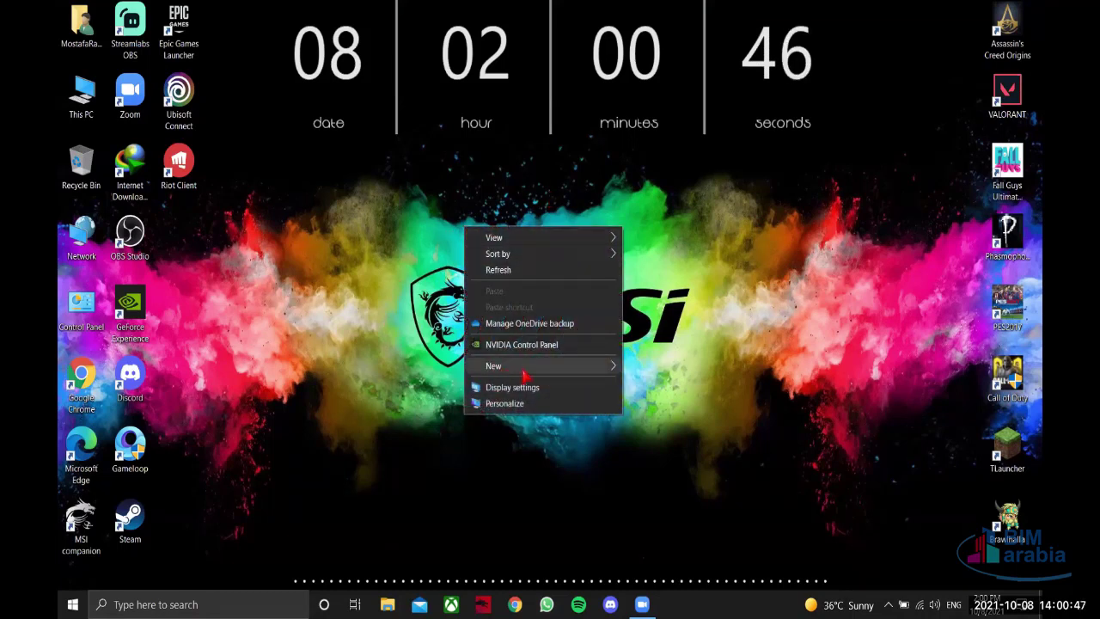
{"action": "mouse_move", "coordinate": [526, 375]}
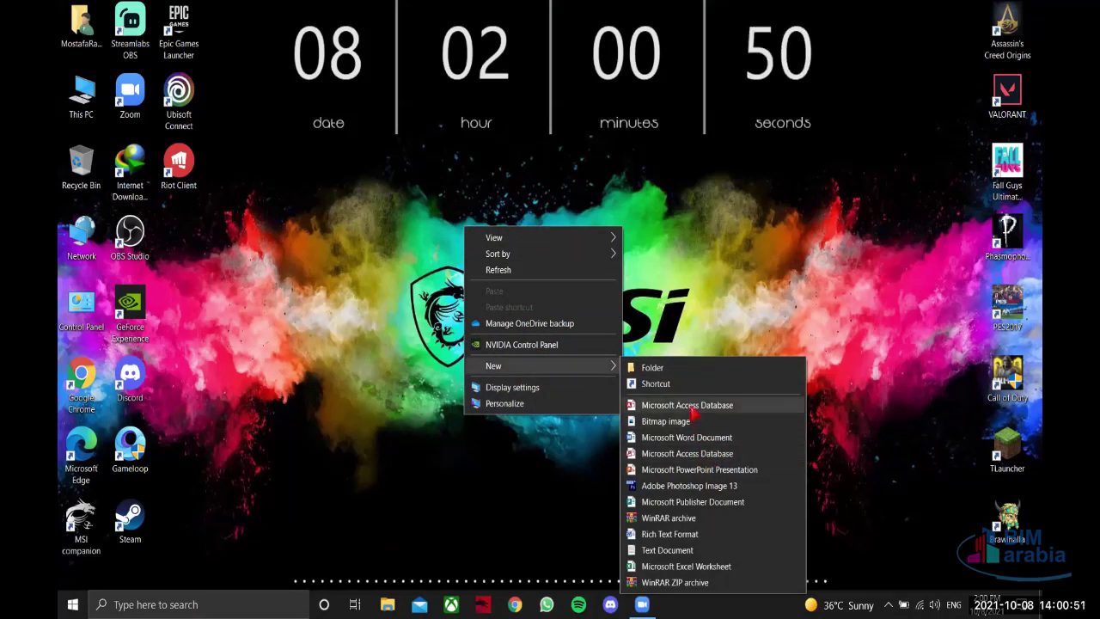
{"action": "left_click", "coordinate": [330, 439]}
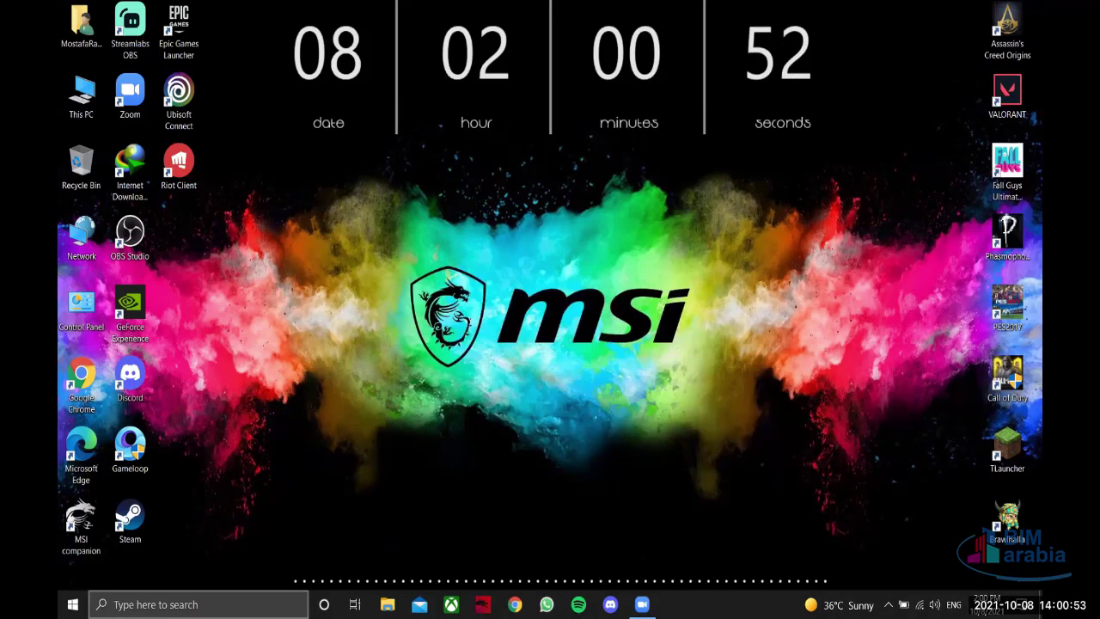
{"action": "left_click", "coordinate": [172, 604]}
{"action": "type", "text": "access"}
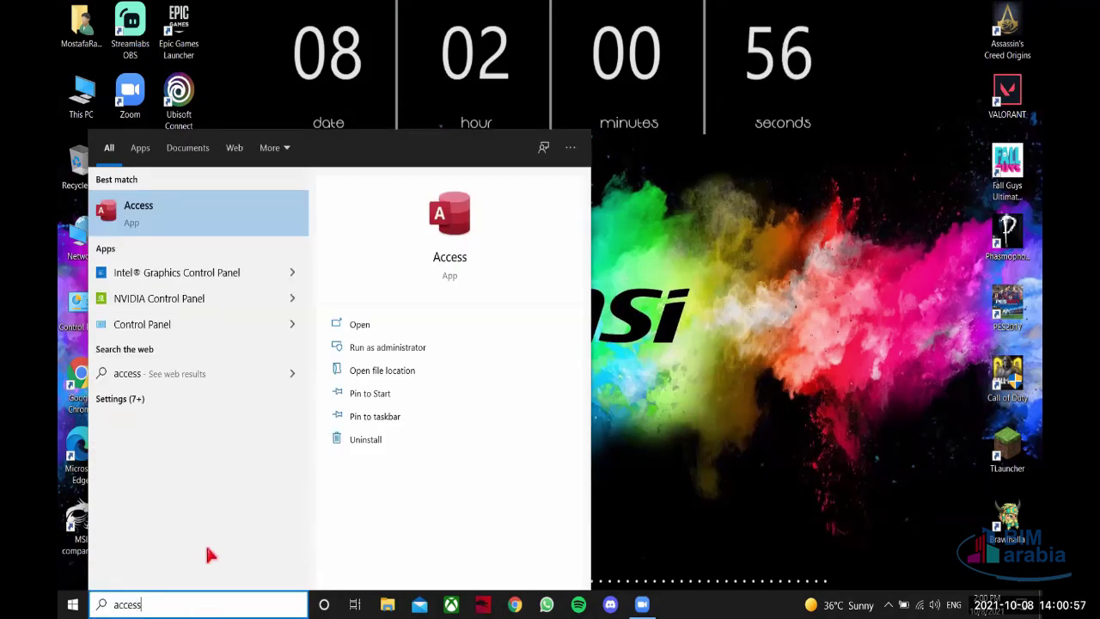
{"action": "left_click", "coordinate": [139, 217]}
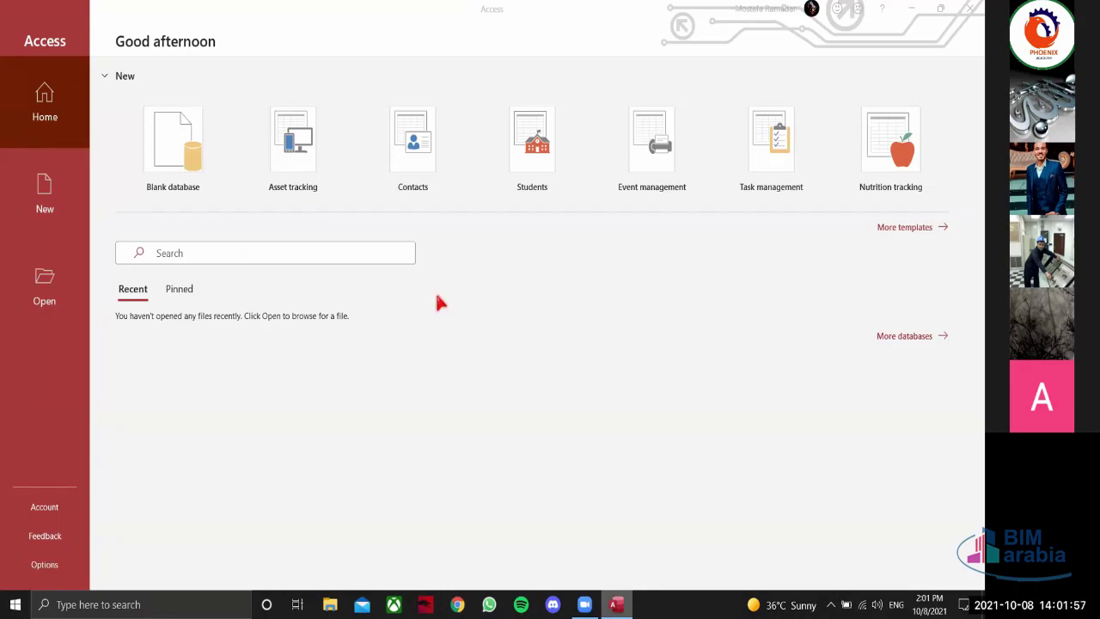
{"action": "left_click", "coordinate": [543, 423]}
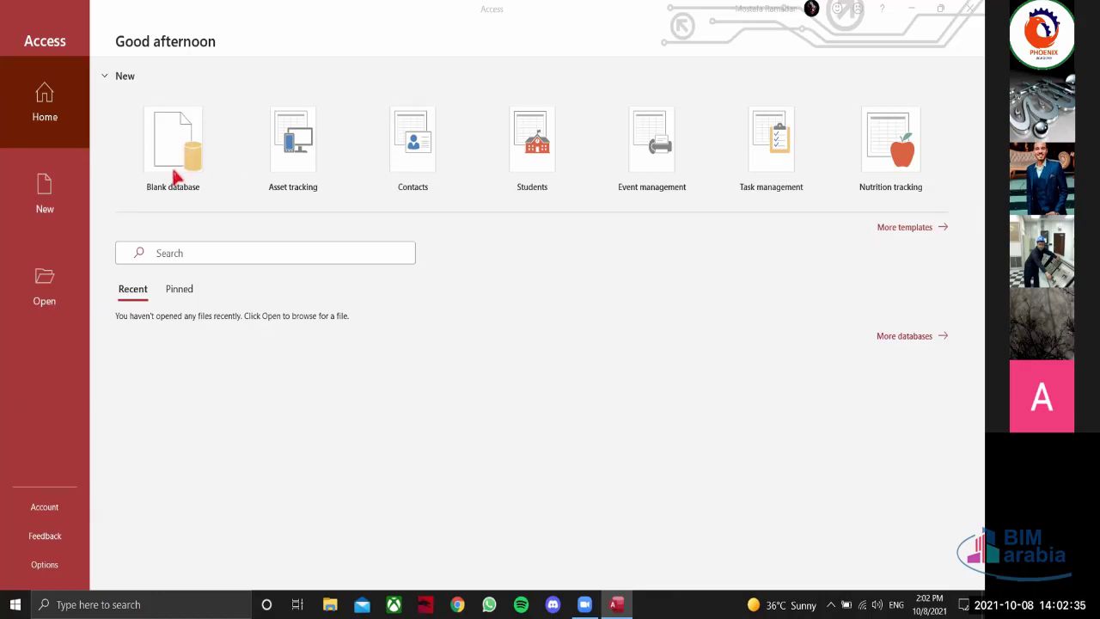
- Browse the full template list and create a database from the Contacts template
{"action": "left_click", "coordinate": [914, 232]}
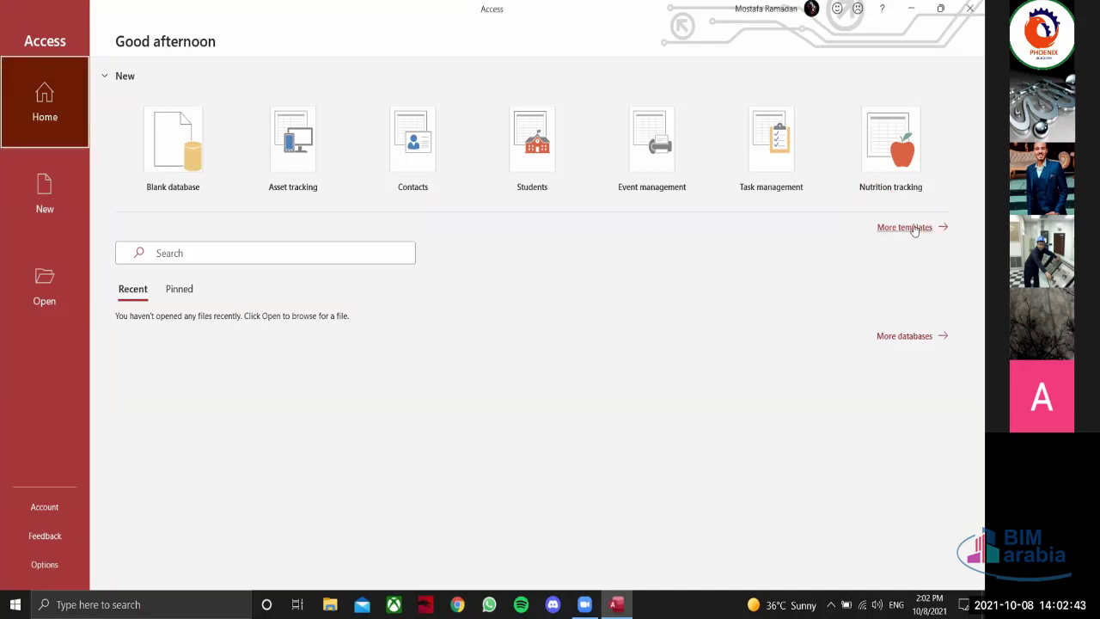
{"action": "left_click", "coordinate": [914, 230]}
{"action": "scroll", "coordinate": [515, 378], "scroll_direction": "down", "scroll_amount": 2}
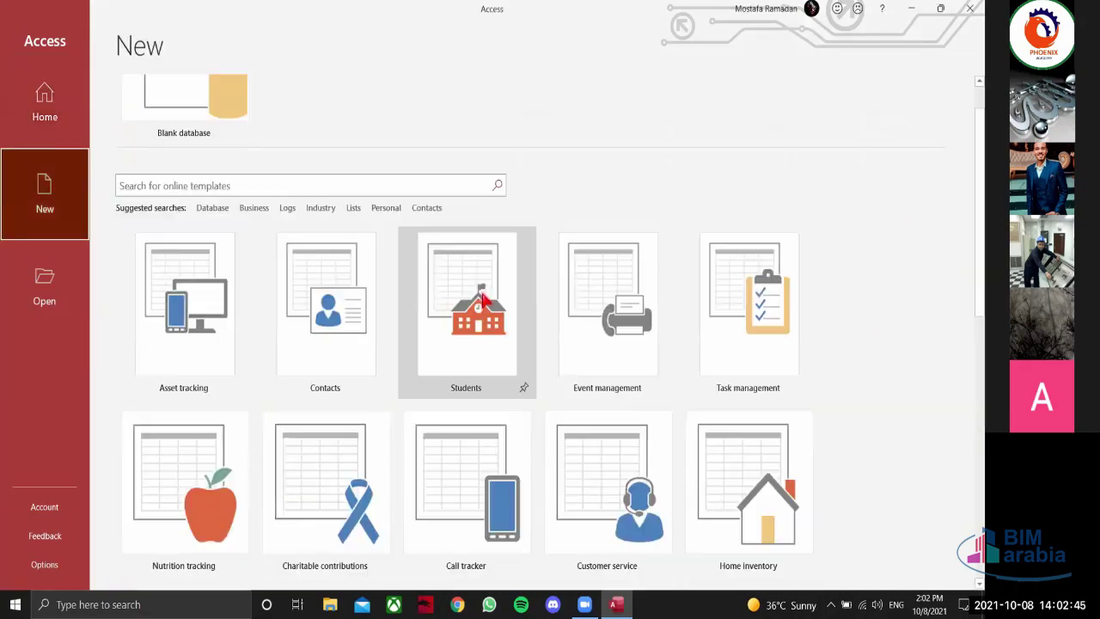
{"action": "scroll", "coordinate": [482, 303], "scroll_direction": "down", "scroll_amount": 3}
{"action": "scroll", "coordinate": [482, 303], "scroll_direction": "down", "scroll_amount": 1}
{"action": "scroll", "coordinate": [501, 301], "scroll_direction": "down", "scroll_amount": 3}
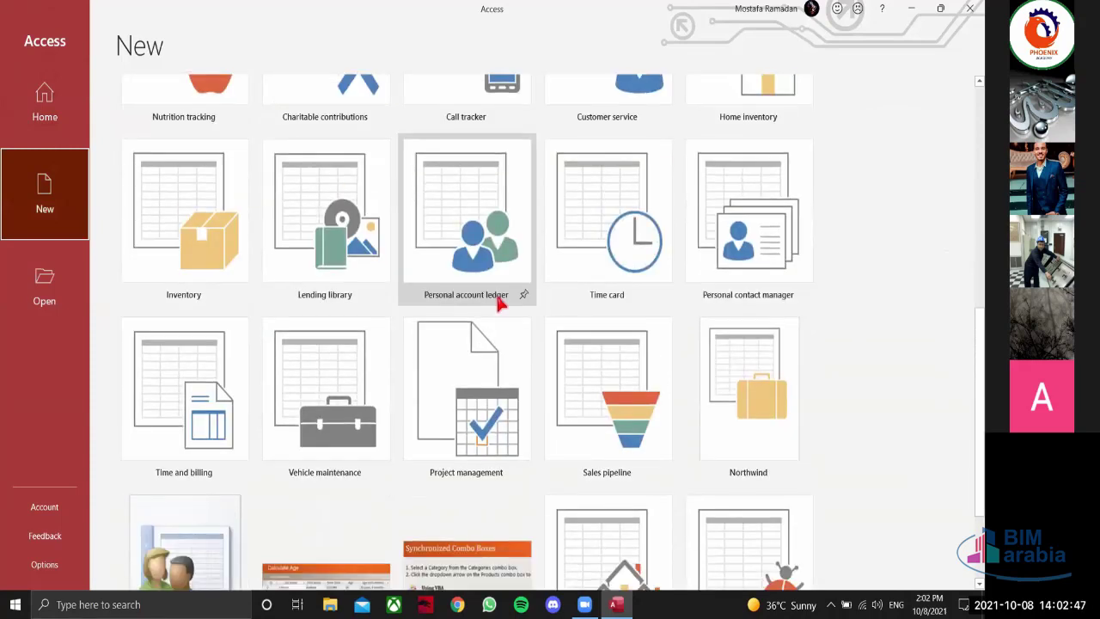
{"action": "scroll", "coordinate": [500, 303], "scroll_direction": "down", "scroll_amount": 2}
{"action": "scroll", "coordinate": [283, 374], "scroll_direction": "up", "scroll_amount": 3}
{"action": "scroll", "coordinate": [284, 374], "scroll_direction": "up", "scroll_amount": 2}
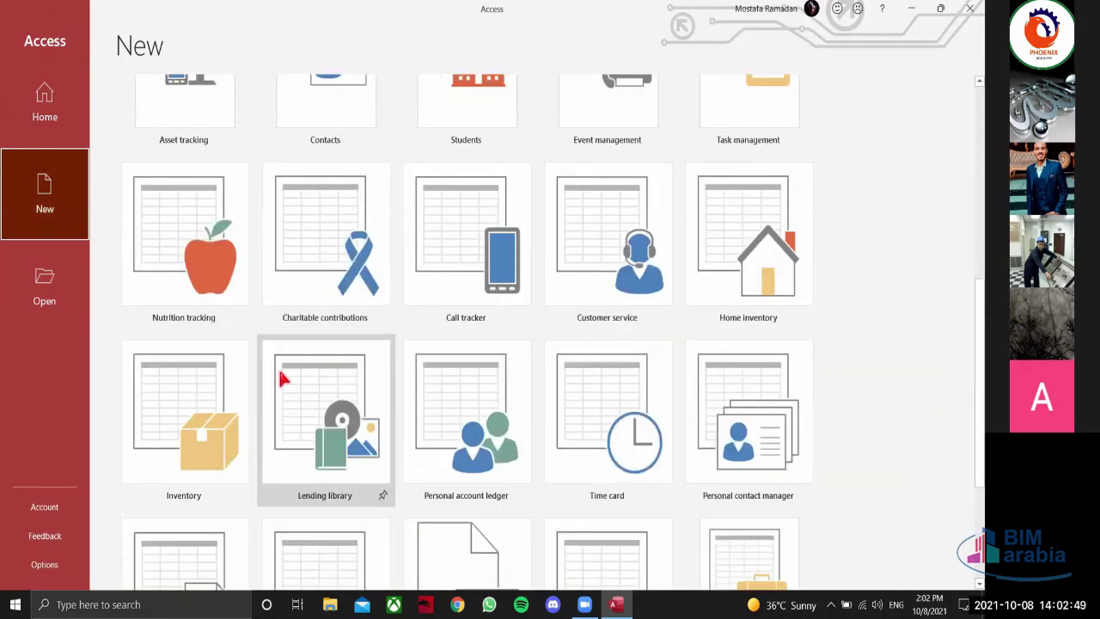
{"action": "scroll", "coordinate": [311, 361], "scroll_direction": "up", "scroll_amount": 3}
{"action": "scroll", "coordinate": [309, 360], "scroll_direction": "up", "scroll_amount": 1}
{"action": "scroll", "coordinate": [335, 310], "scroll_direction": "down", "scroll_amount": 2}
{"action": "left_click", "coordinate": [344, 290]}
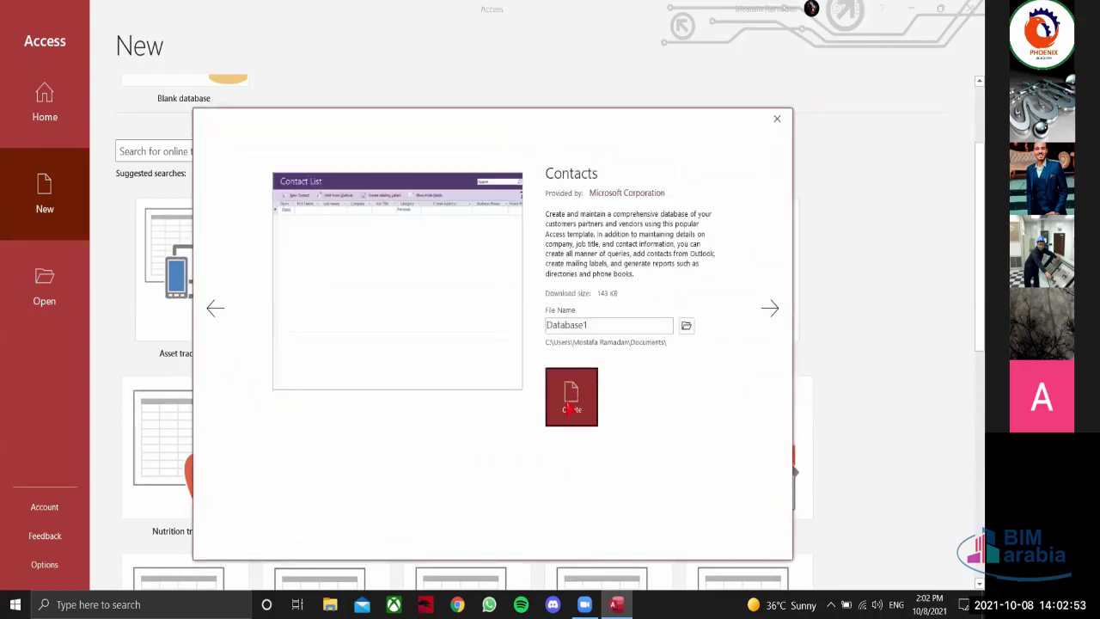
{"action": "left_click", "coordinate": [568, 409]}
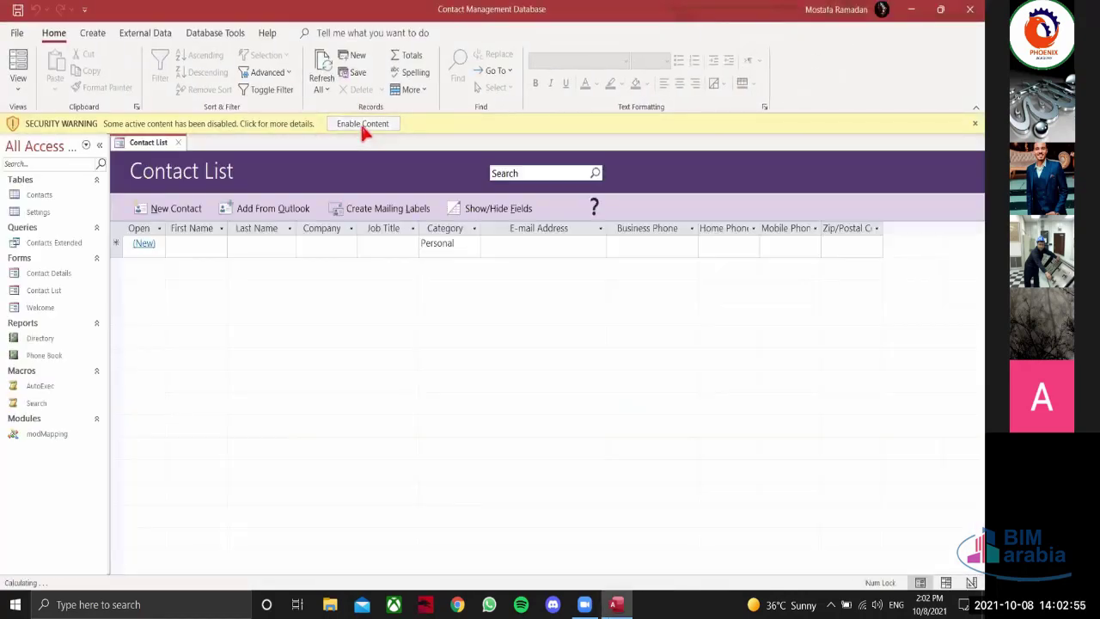
- Enable content, close the Welcome form, and step through First Name, Last Name, Company, Job Title
{"action": "left_click", "coordinate": [361, 123]}
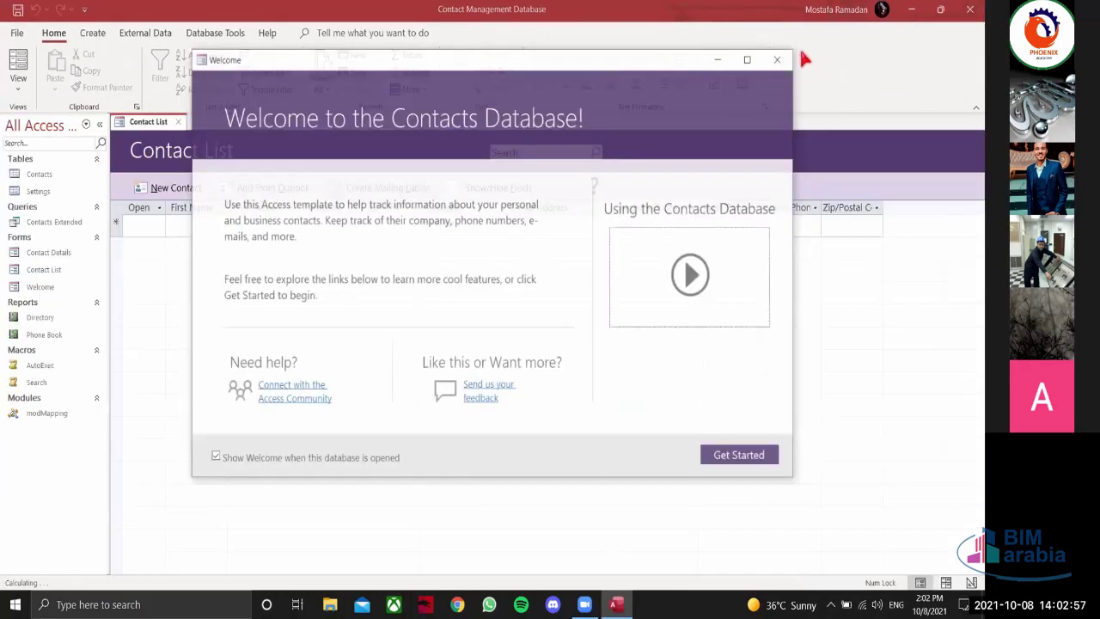
{"action": "left_click", "coordinate": [777, 59]}
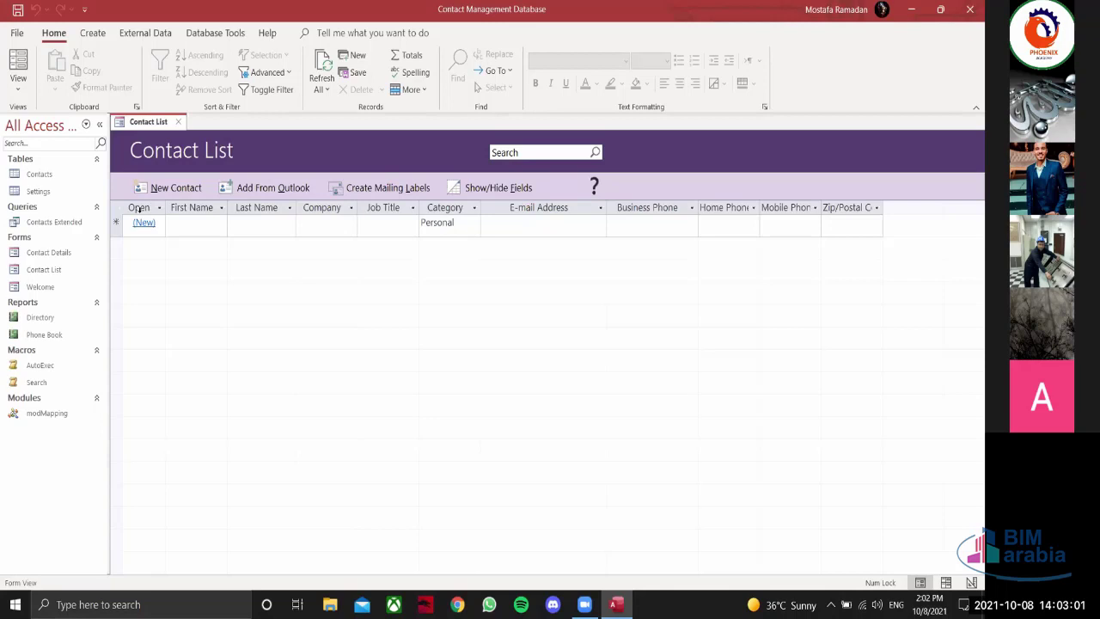
{"action": "left_click", "coordinate": [194, 225]}
{"action": "key", "text": "Tab"}
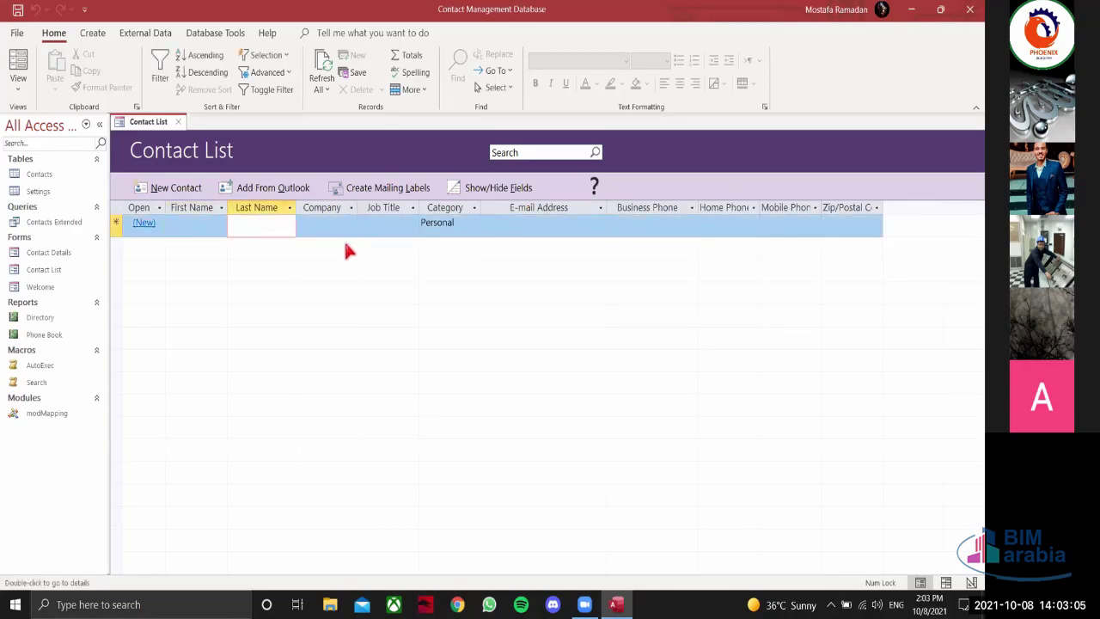
{"action": "key", "text": "Tab"}
{"action": "left_click", "coordinate": [387, 226]}
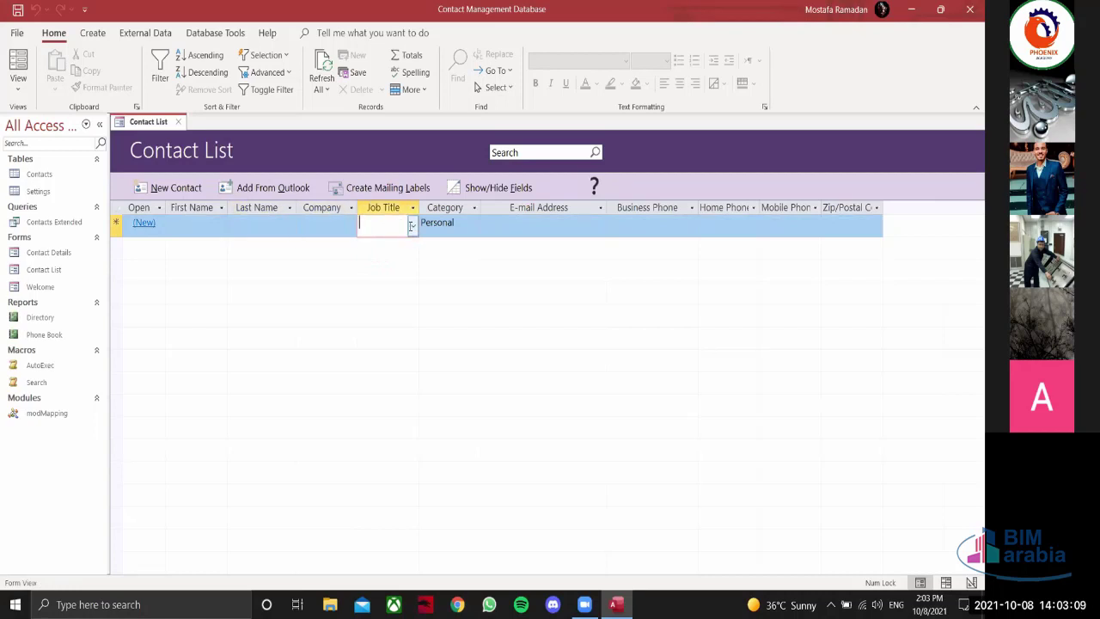
- Check the Category choices Personal, Business, Family, then close Access with Alt+F4
{"action": "left_click", "coordinate": [468, 224]}
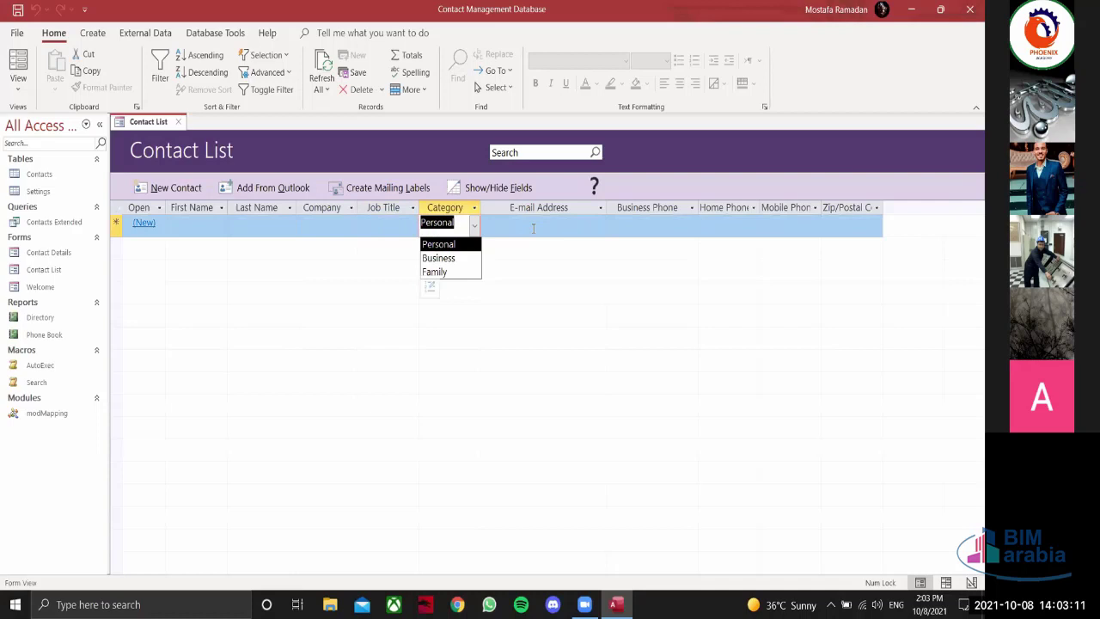
{"action": "left_click", "coordinate": [533, 227]}
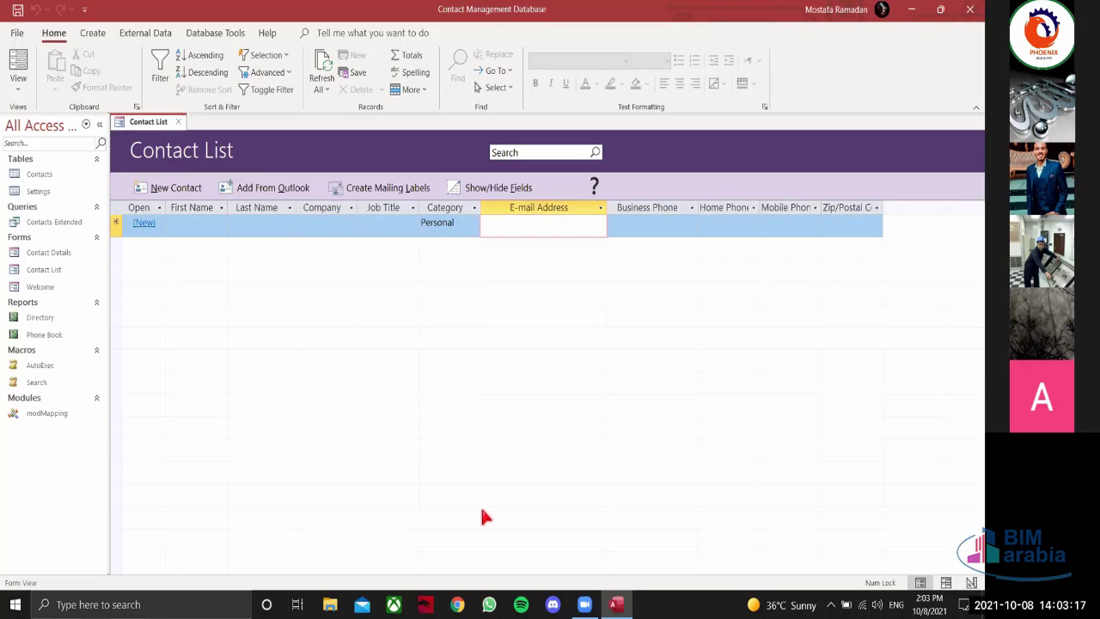
{"action": "key", "text": "alt+F4"}
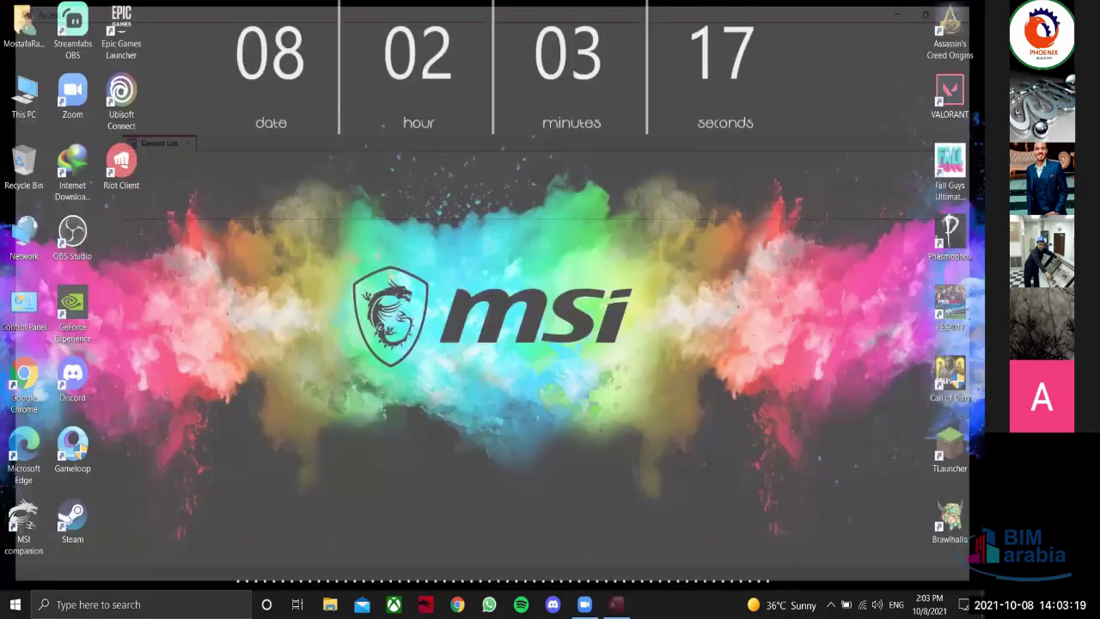
- Relaunch Access from a Windows search for 'acc'
{"action": "key", "text": "super"}
{"action": "type", "text": "acc"}
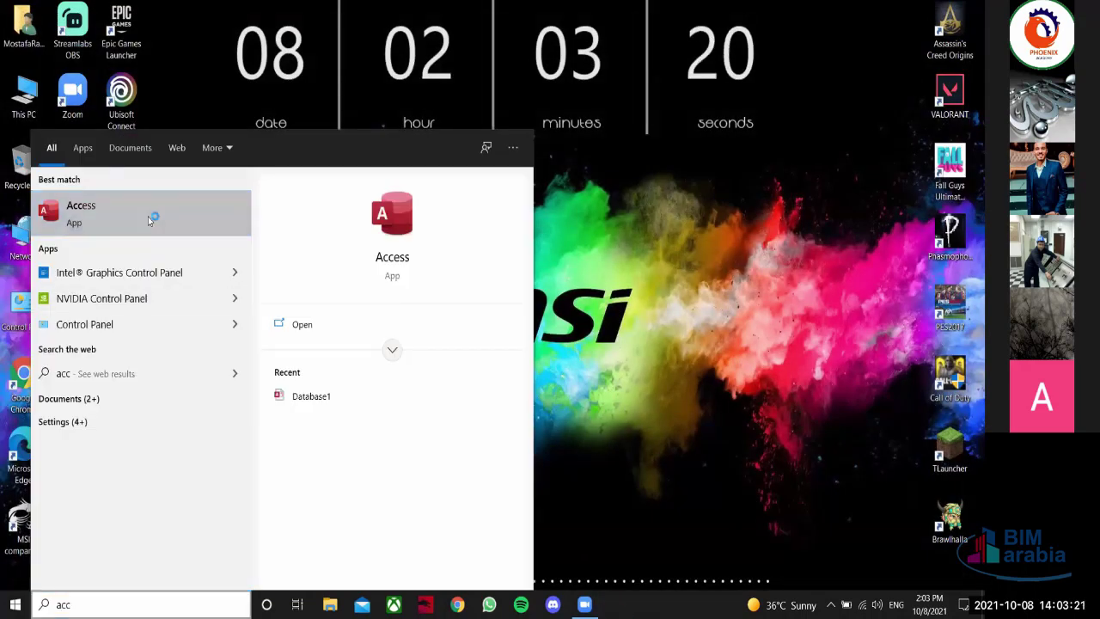
{"action": "left_click", "coordinate": [399, 315]}
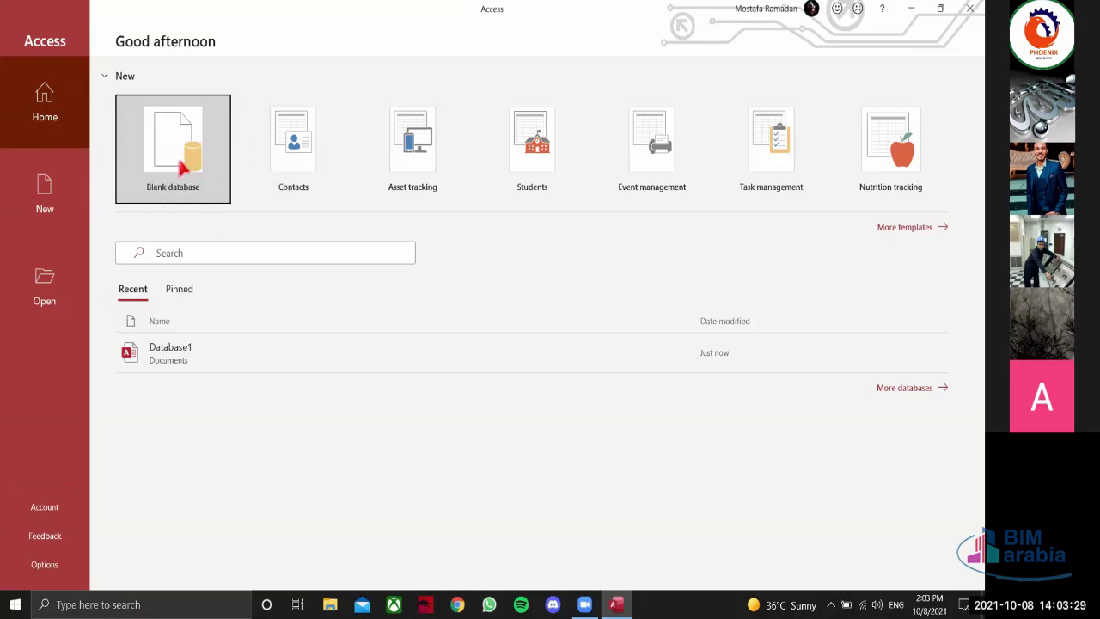
- Start a blank database and enter the file name 'قاعدة بيانات'
{"action": "left_click", "coordinate": [216, 203]}
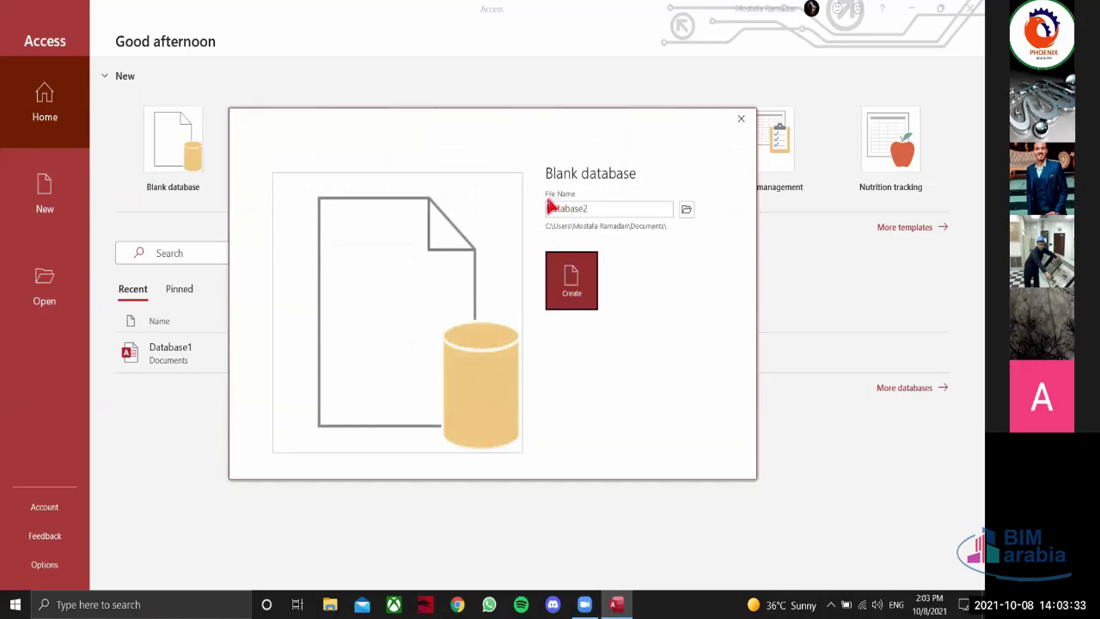
{"action": "double_click", "coordinate": [599, 210]}
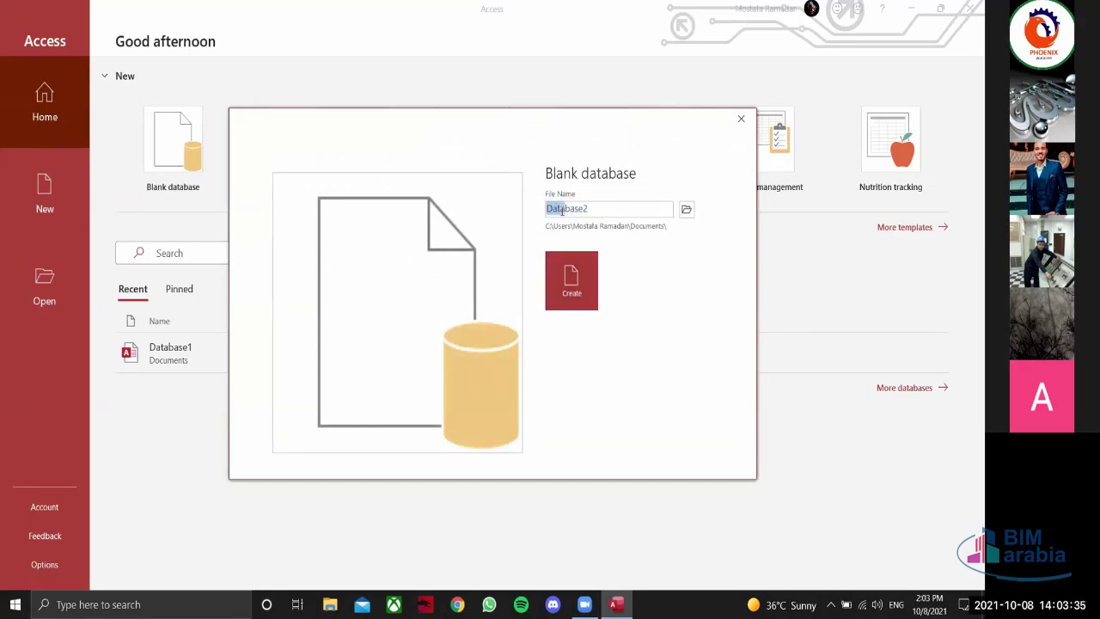
{"action": "type", "text": "f"}
{"action": "type", "text": "ة بيا"}
{"action": "type", "text": "نات"}
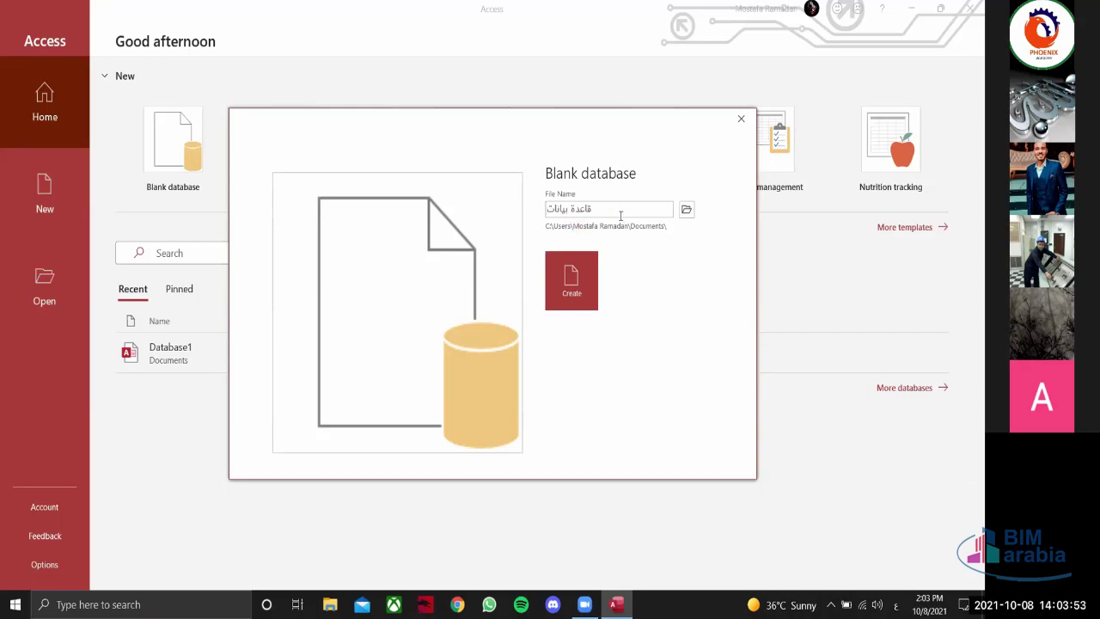
- Choose the Desktop as the save folder and create the blank database قاعدة بيانات
{"action": "left_click", "coordinate": [686, 211]}
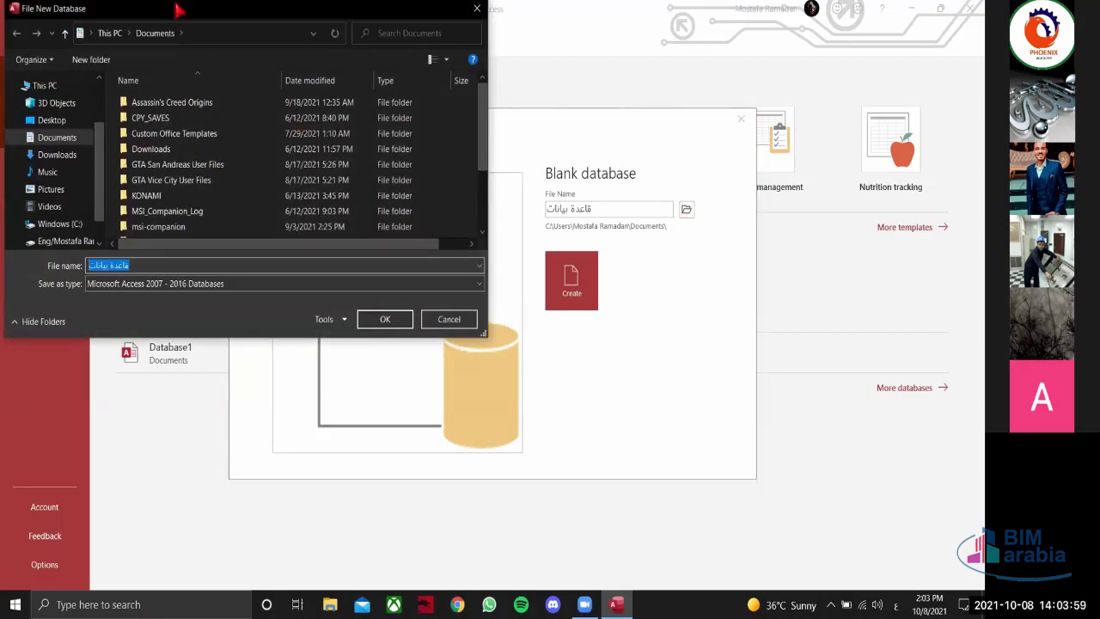
{"action": "left_click_drag", "start_coordinate": [180, 13], "coordinate": [468, 76]}
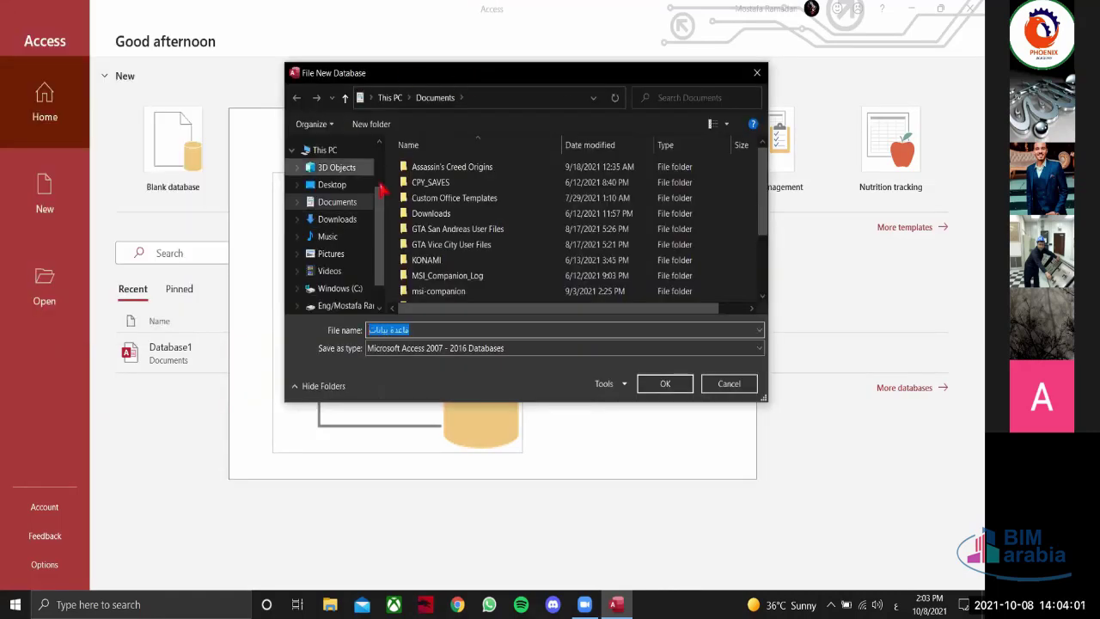
{"action": "scroll", "coordinate": [348, 232], "scroll_direction": "up", "scroll_amount": 2}
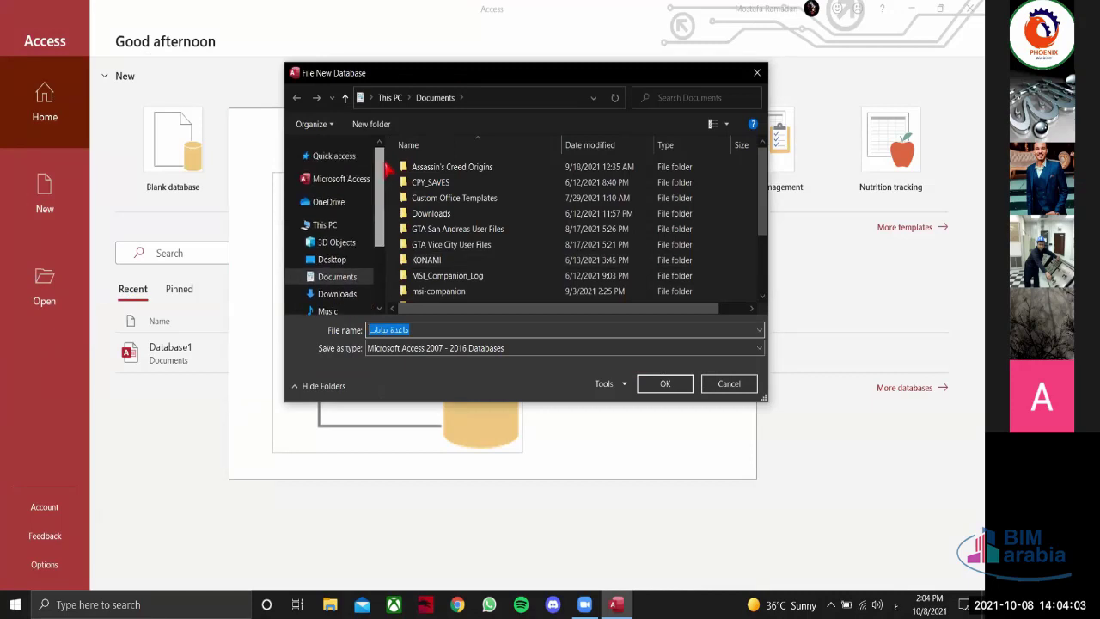
{"action": "scroll", "coordinate": [355, 241], "scroll_direction": "down", "scroll_amount": 1}
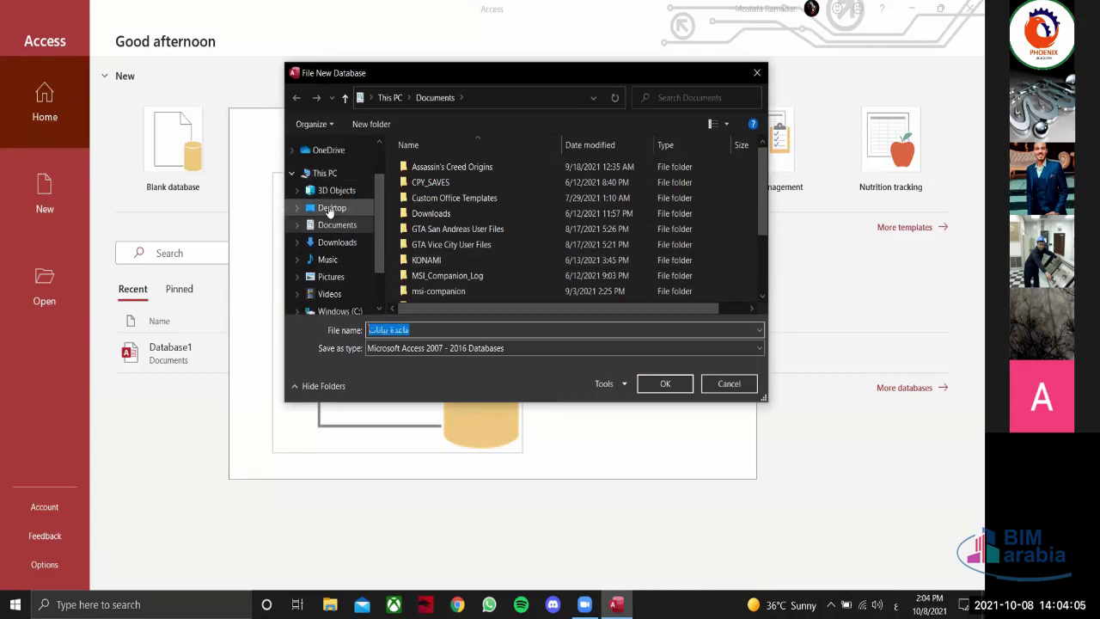
{"action": "left_click", "coordinate": [331, 208]}
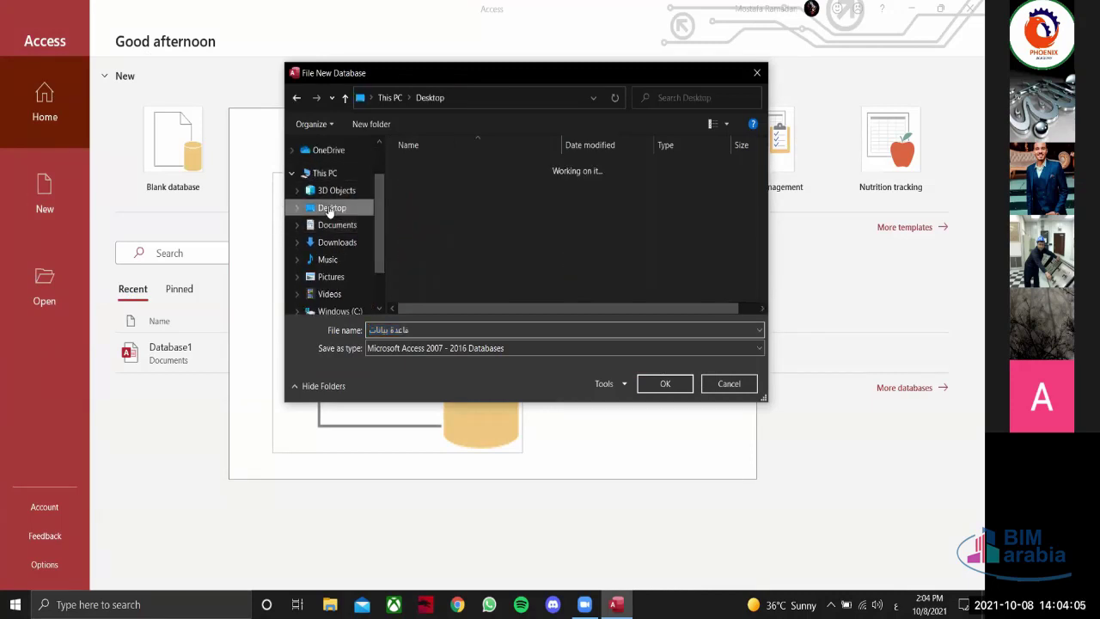
{"action": "left_click", "coordinate": [667, 385]}
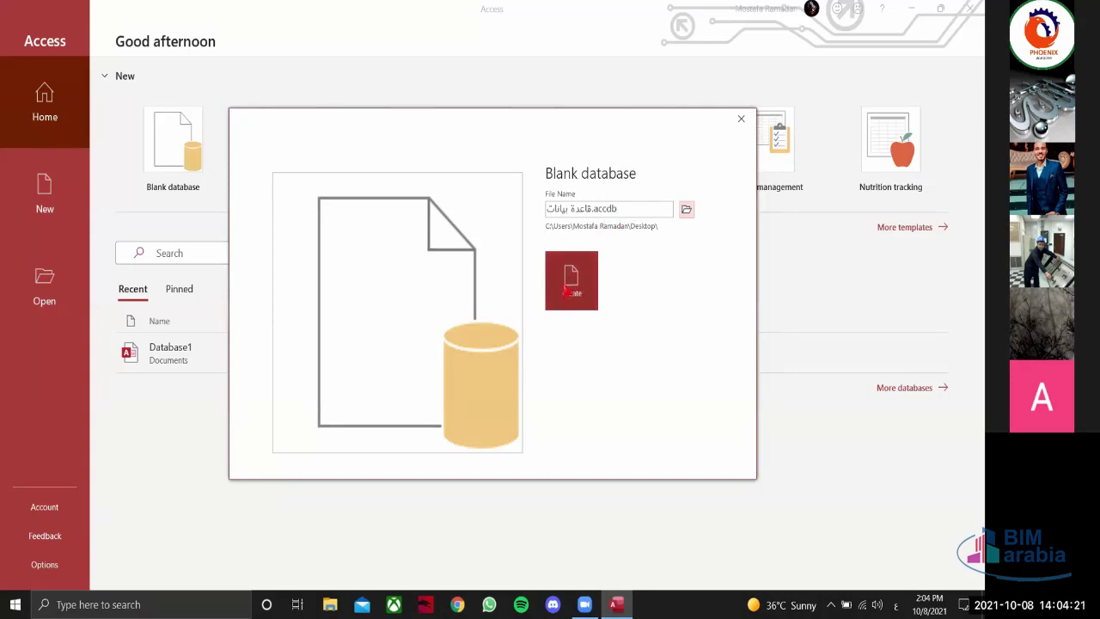
{"action": "left_click", "coordinate": [578, 295]}
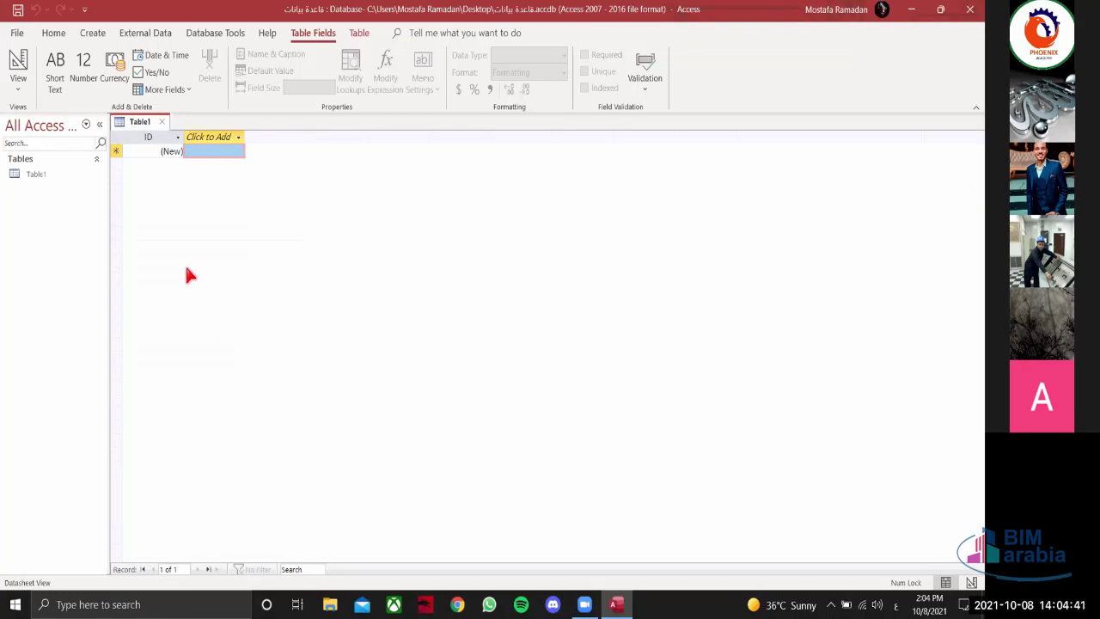
- Save the table as Table1 and switch it to Design View, then open the File backstage
{"action": "left_click", "coordinate": [18, 86]}
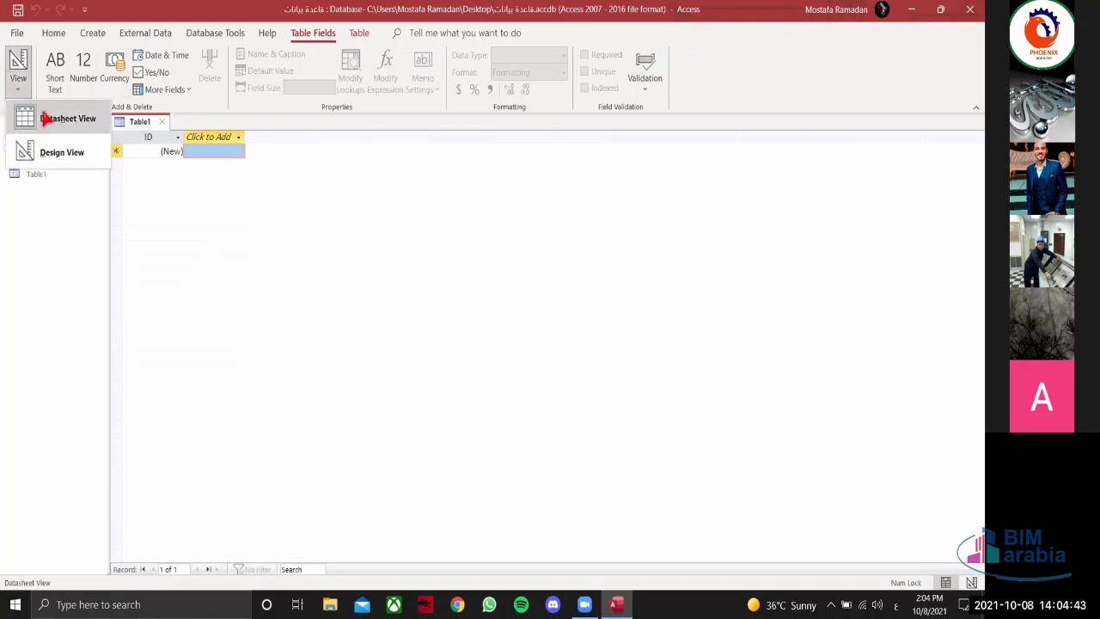
{"action": "left_click", "coordinate": [48, 115]}
{"action": "left_click", "coordinate": [492, 233]}
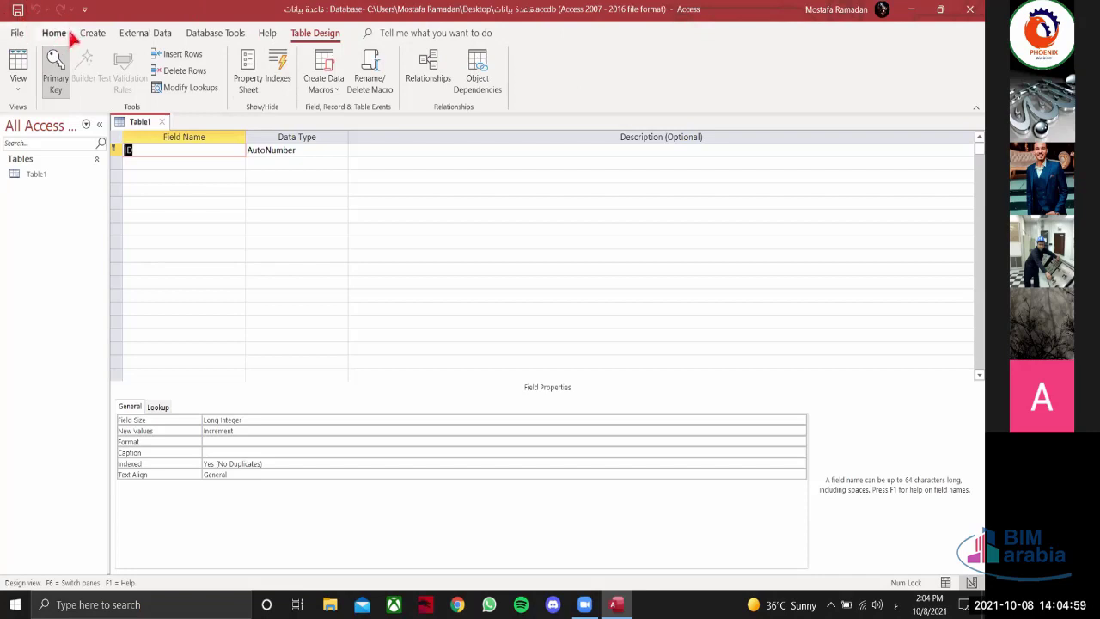
{"action": "left_click", "coordinate": [17, 35]}
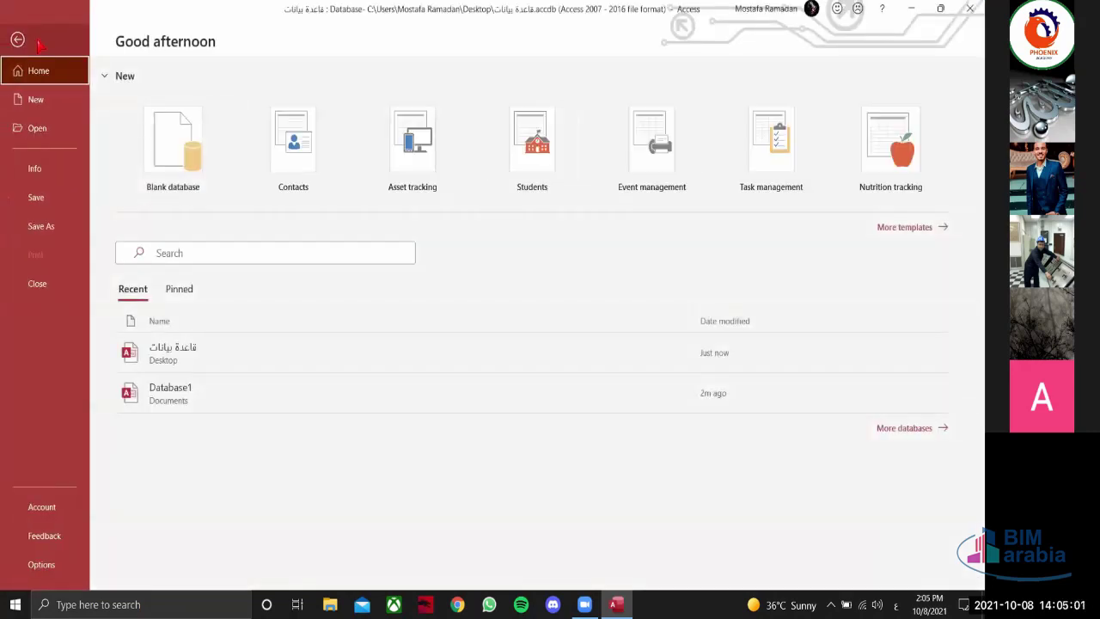
- Return to Table1 and look through the Home, Create, External Data, Database Tools, Help and Table Design tabs
{"action": "left_click", "coordinate": [17, 39]}
{"action": "left_click", "coordinate": [53, 32]}
{"action": "left_click", "coordinate": [92, 33]}
{"action": "left_click", "coordinate": [148, 34]}
{"action": "left_click", "coordinate": [219, 34]}
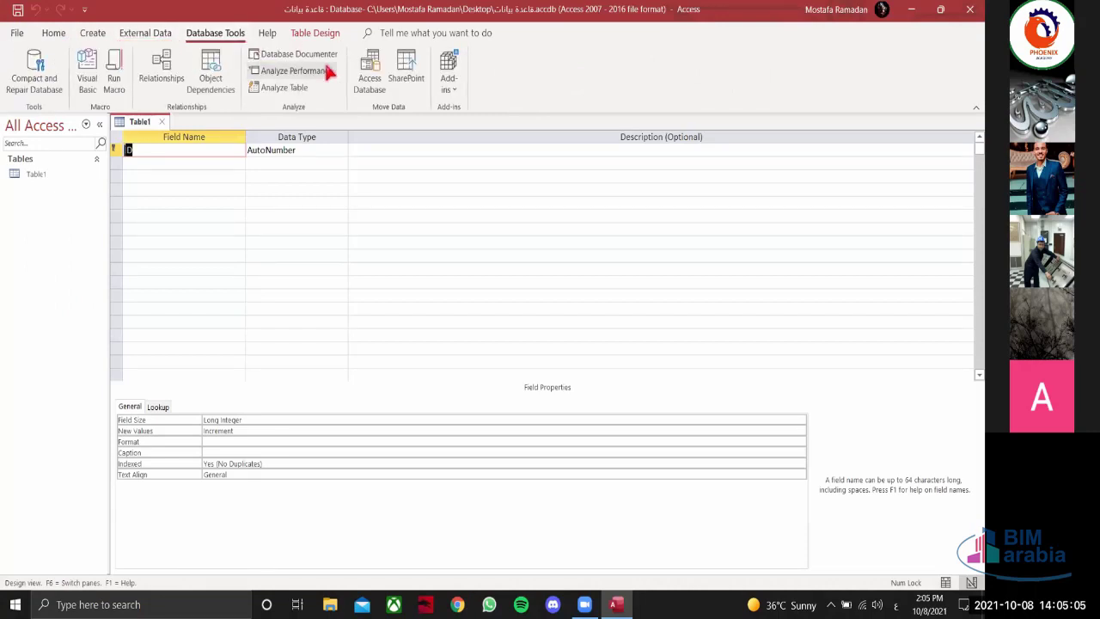
{"action": "left_click", "coordinate": [268, 34]}
{"action": "left_click", "coordinate": [314, 32]}
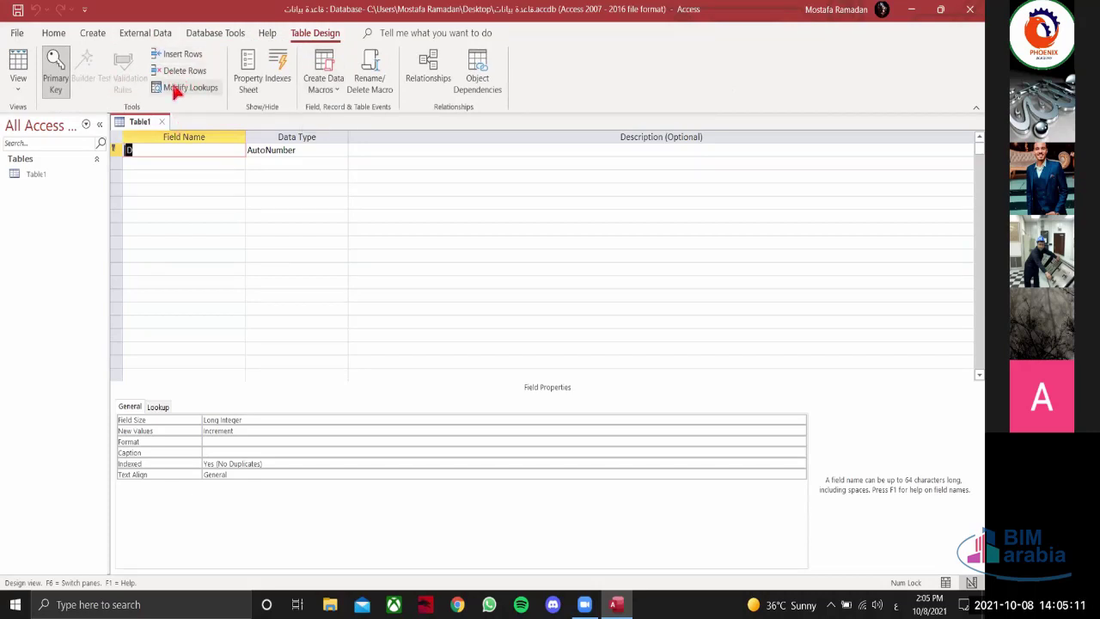
{"action": "left_click", "coordinate": [52, 34]}
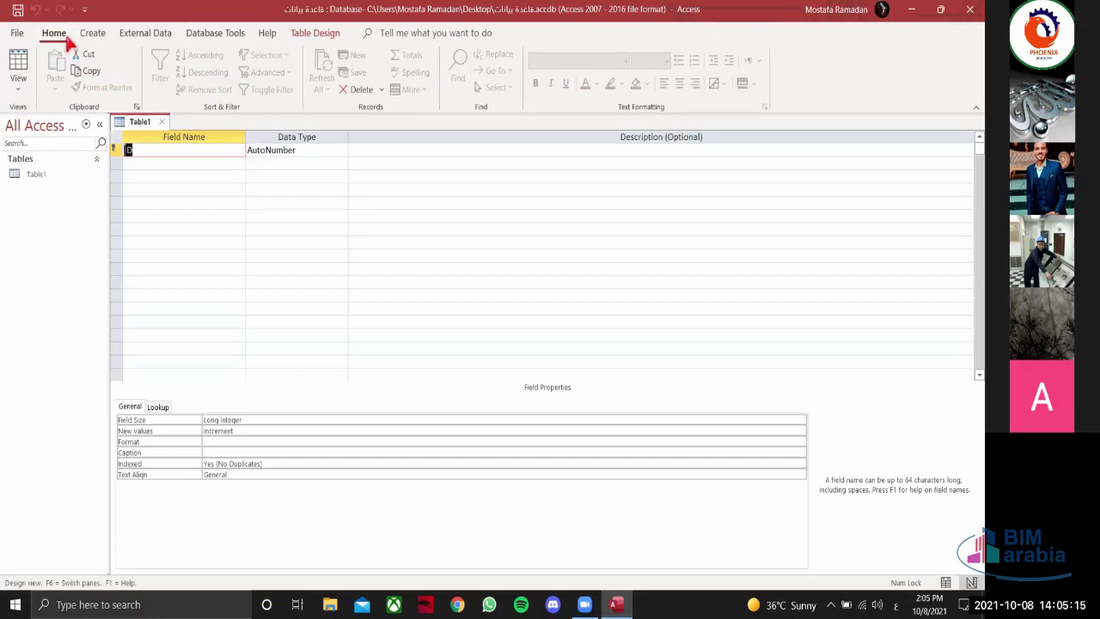
{"action": "left_click", "coordinate": [93, 32]}
{"action": "left_click", "coordinate": [145, 33]}
{"action": "left_click", "coordinate": [215, 32]}
{"action": "left_click", "coordinate": [295, 34]}
{"action": "left_click", "coordinate": [257, 35]}
{"action": "left_click", "coordinate": [216, 35]}
{"action": "scroll", "coordinate": [205, 30], "scroll_direction": "up", "scroll_amount": 1}
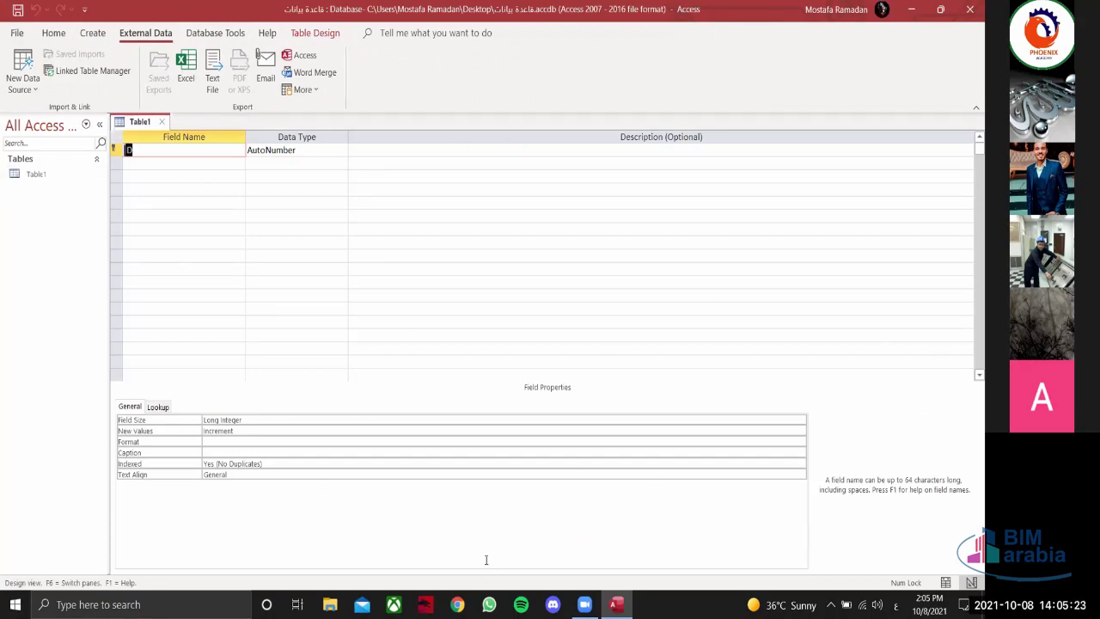
- Toggle Table1 between Datasheet and Design views, ending in Datasheet View
{"action": "left_click", "coordinate": [945, 582]}
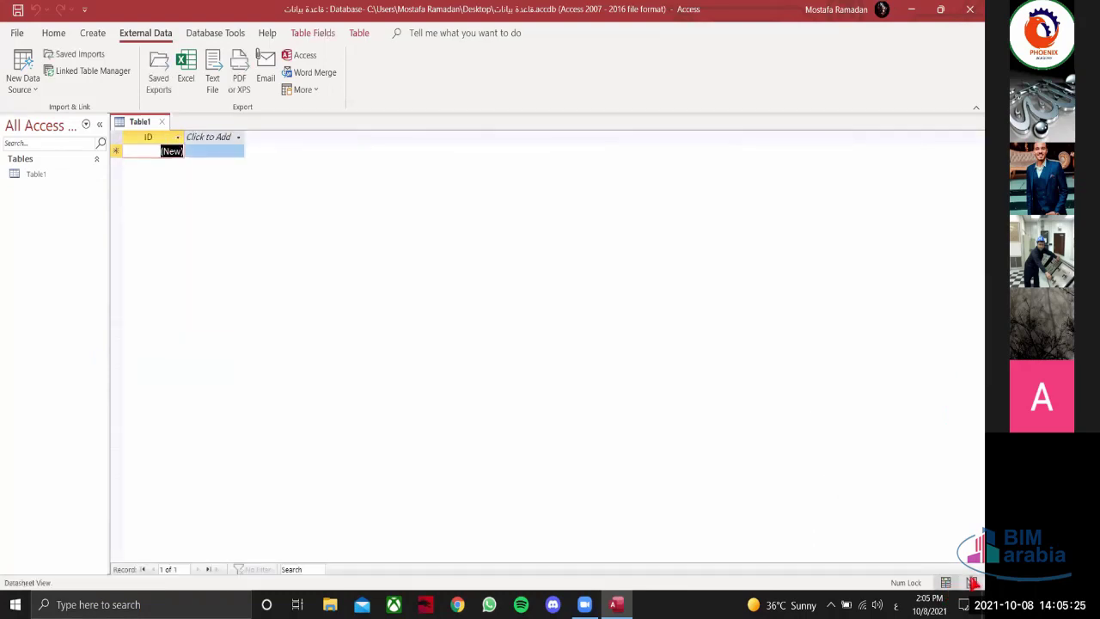
{"action": "left_click", "coordinate": [972, 583]}
{"action": "left_click", "coordinate": [945, 583]}
{"action": "left_click", "coordinate": [971, 583]}
{"action": "left_click", "coordinate": [945, 582]}
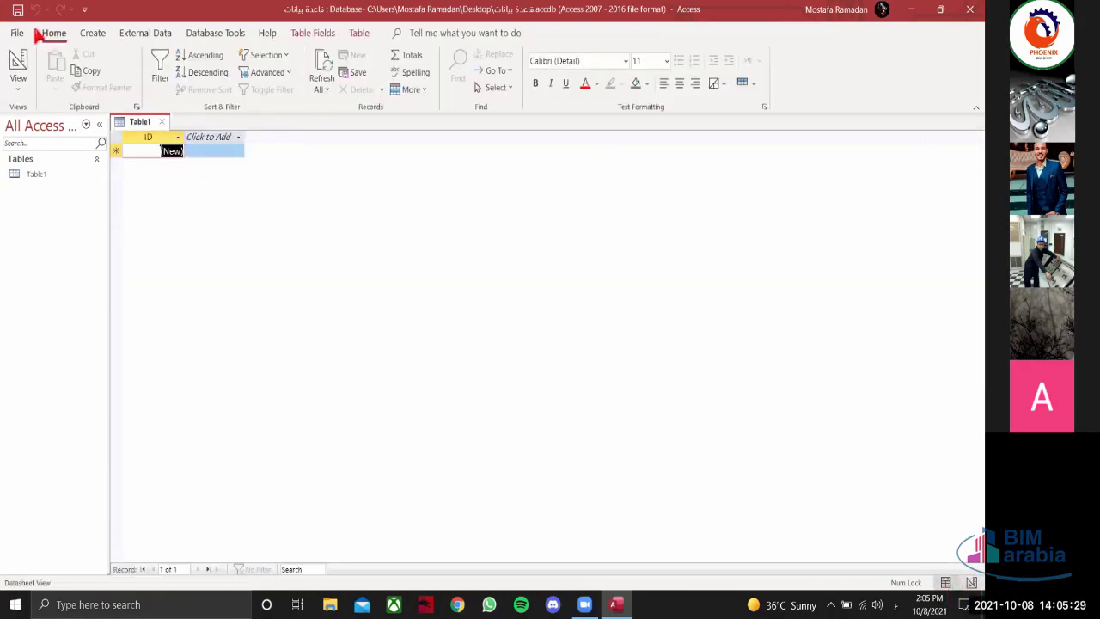
- Locate قاعدة بيانات on the Desktop in the Open dialog, then cancel without opening it
{"action": "left_click", "coordinate": [15, 36]}
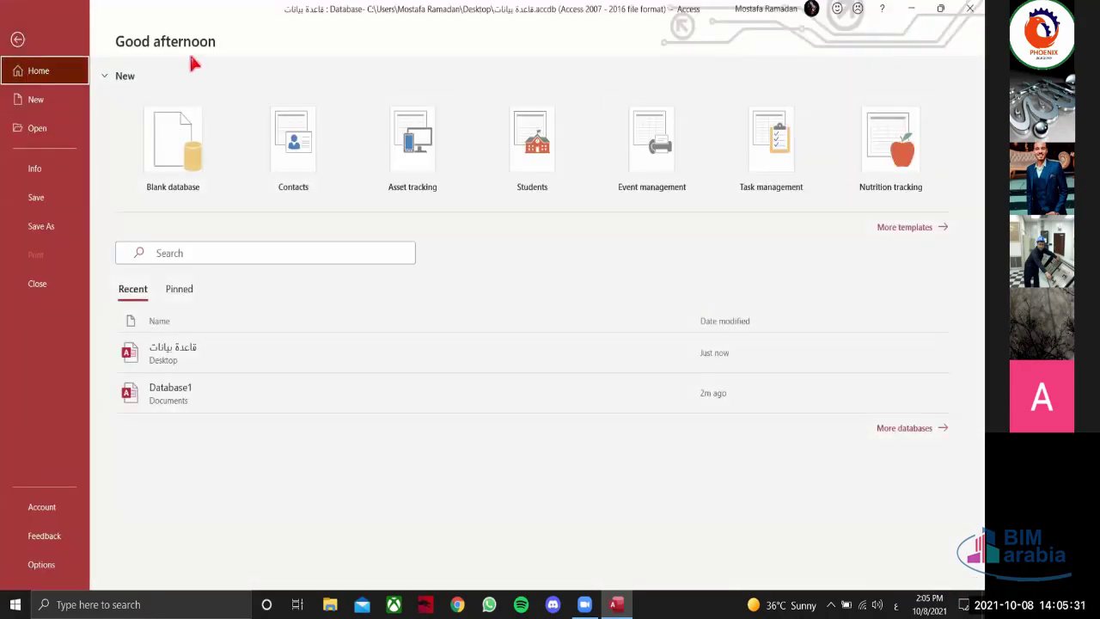
{"action": "left_click", "coordinate": [38, 102]}
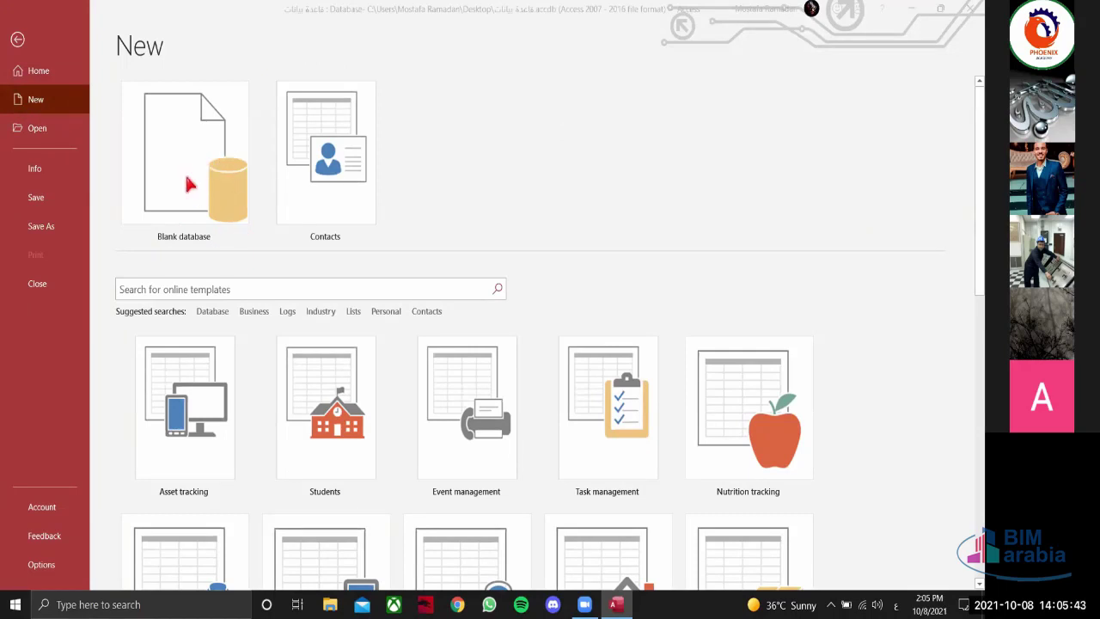
{"action": "left_click", "coordinate": [48, 128]}
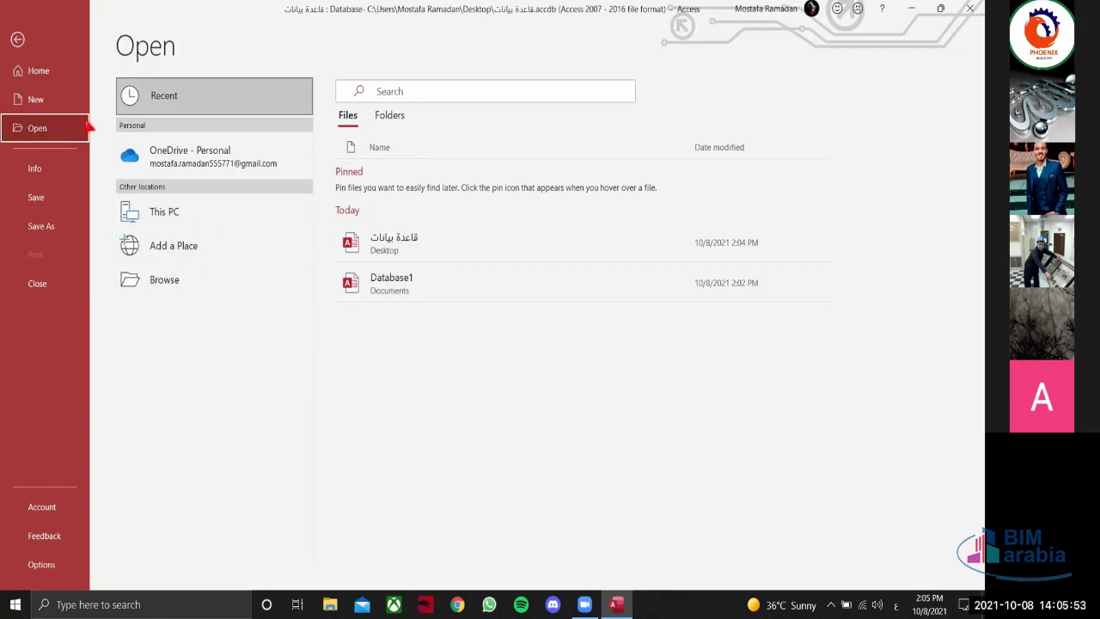
{"action": "left_click", "coordinate": [169, 290]}
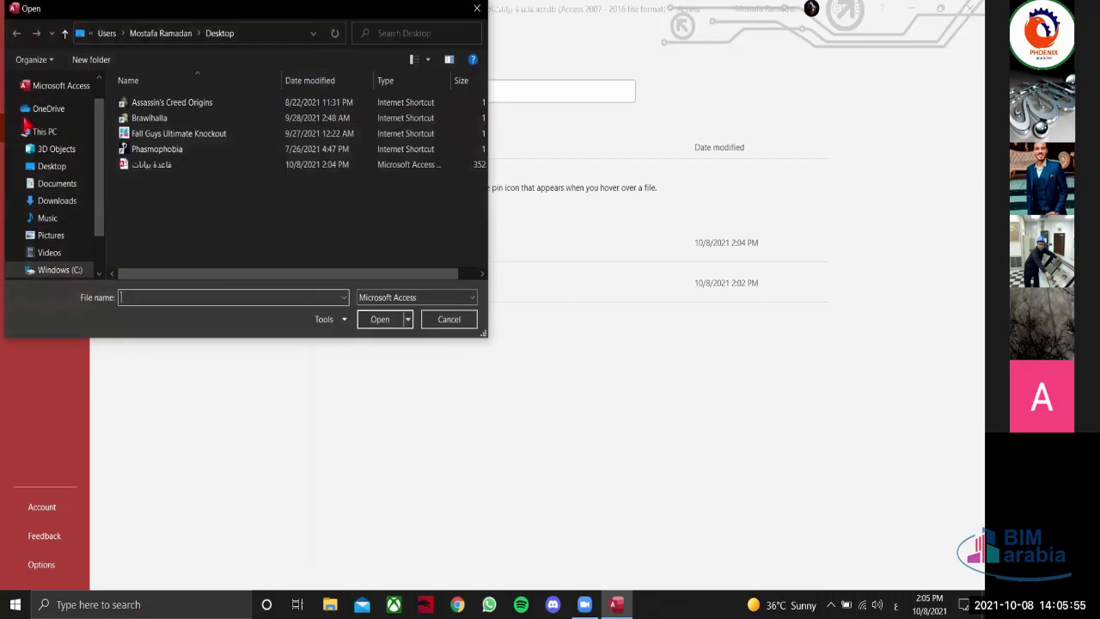
{"action": "left_click", "coordinate": [52, 166]}
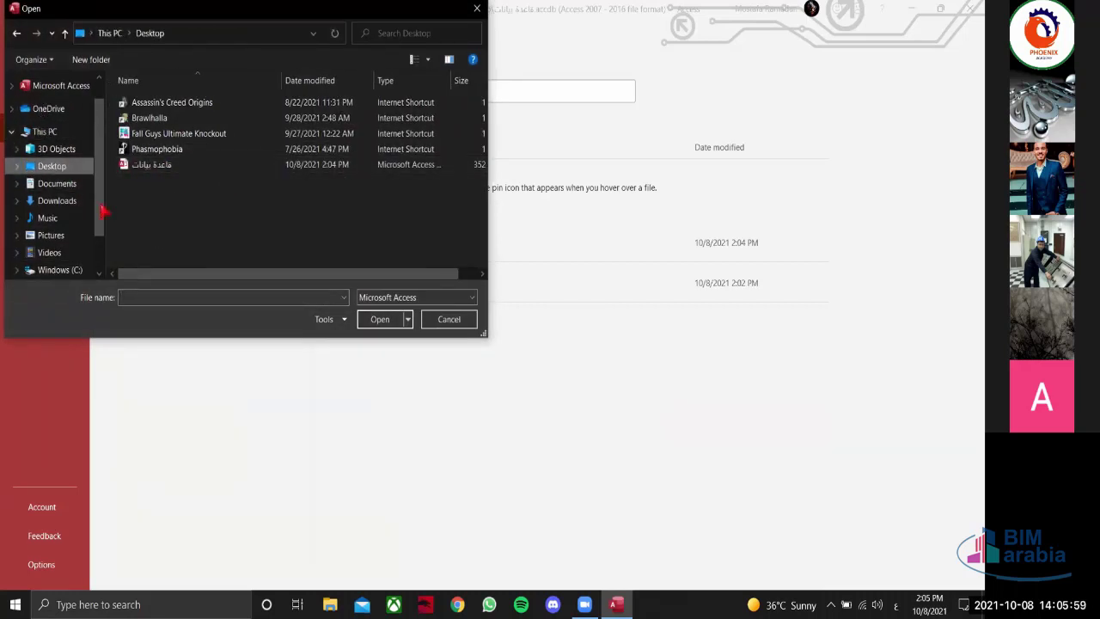
{"action": "left_click", "coordinate": [143, 169]}
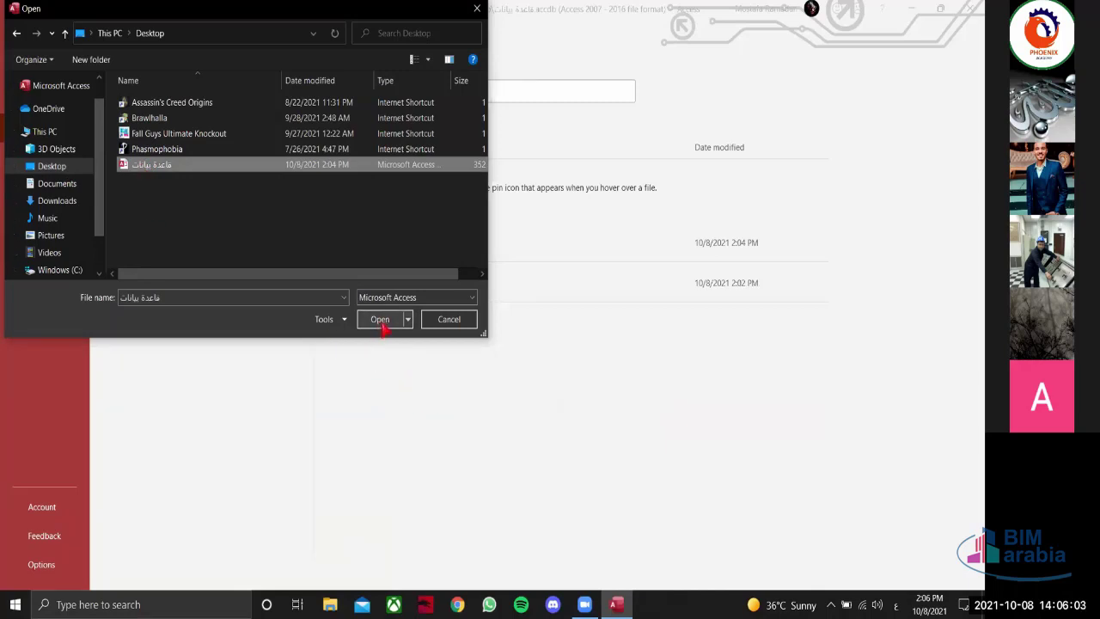
{"action": "left_click", "coordinate": [466, 324]}
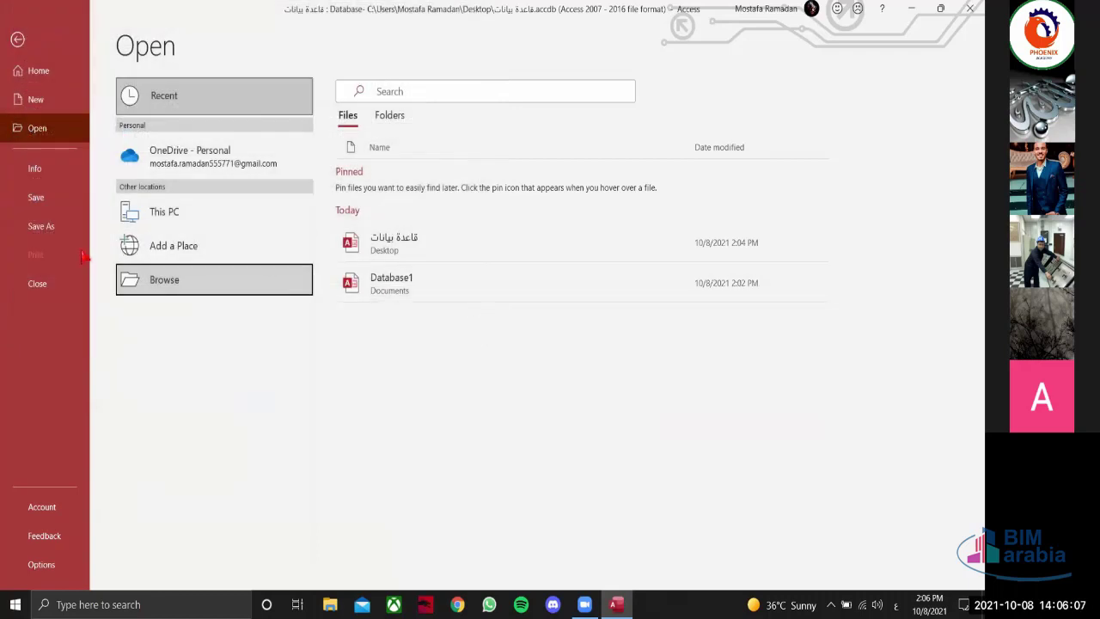
- Open Encrypt with Password from the Info page, cancel it, and return to the start page
{"action": "left_click", "coordinate": [65, 175]}
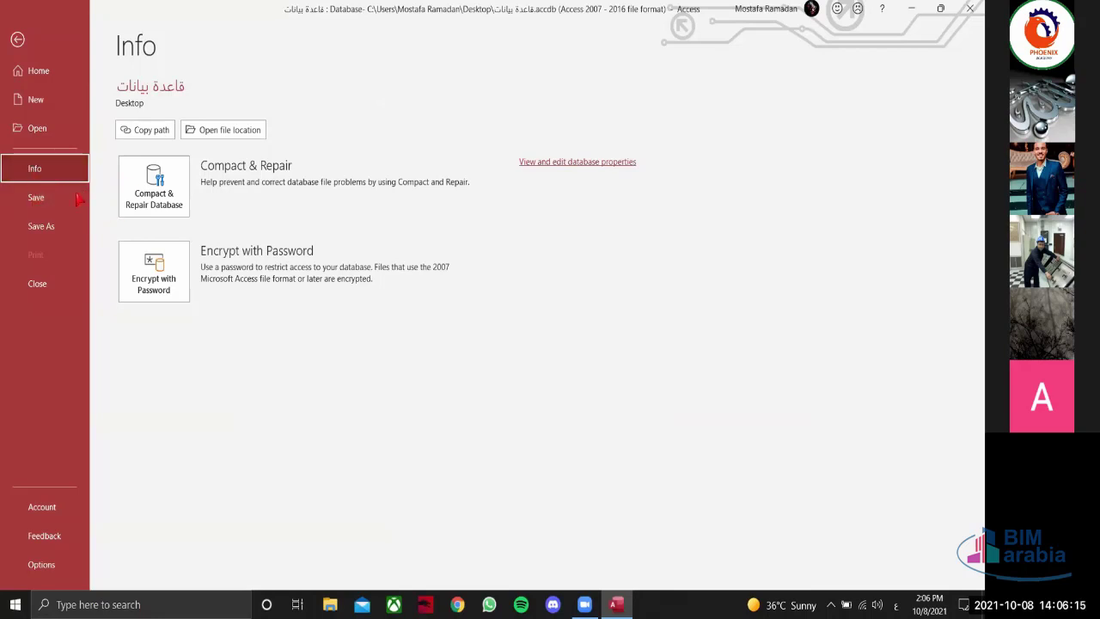
{"action": "left_click", "coordinate": [163, 280]}
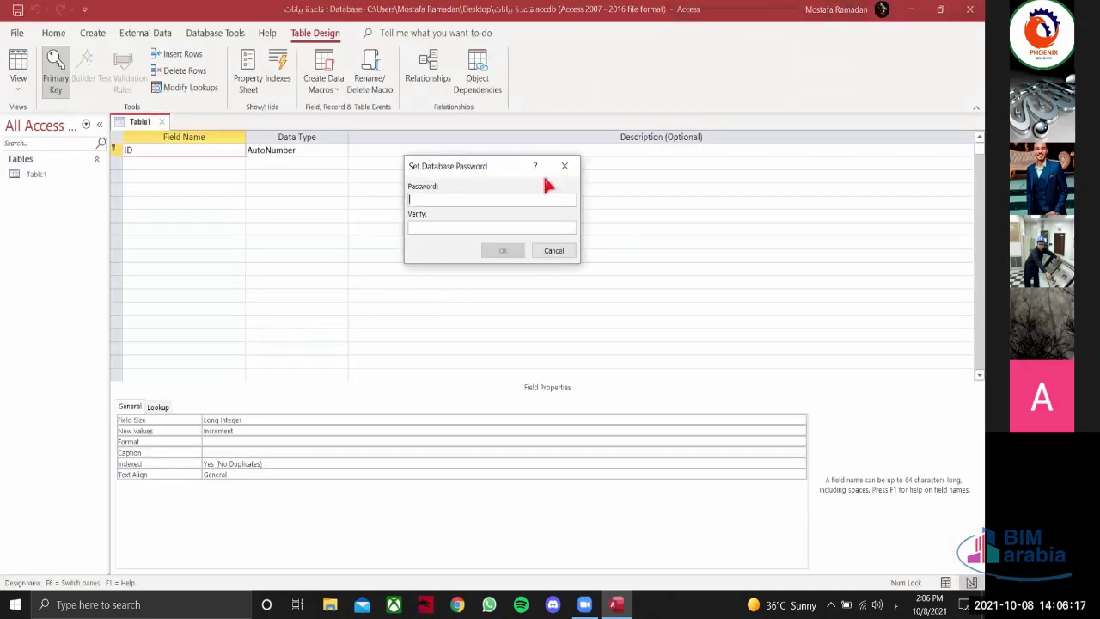
{"action": "left_click", "coordinate": [565, 166]}
{"action": "left_click", "coordinate": [17, 37]}
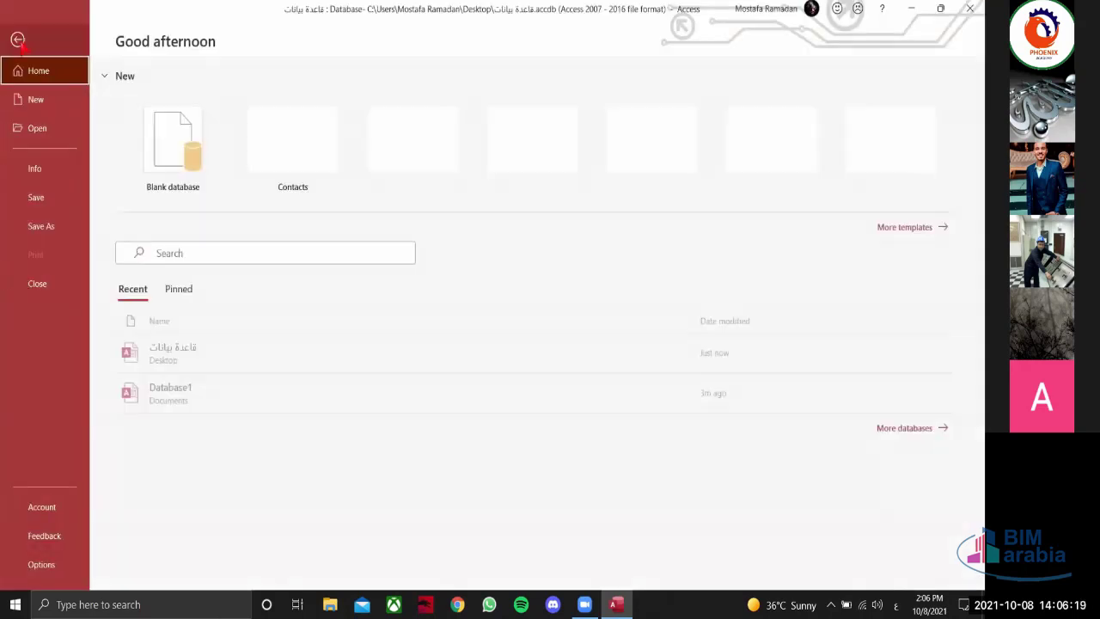
- Launch Microsoft Word from Windows search and start a blank document
{"action": "left_click", "coordinate": [177, 601]}
{"action": "type", "text": "صخق"}
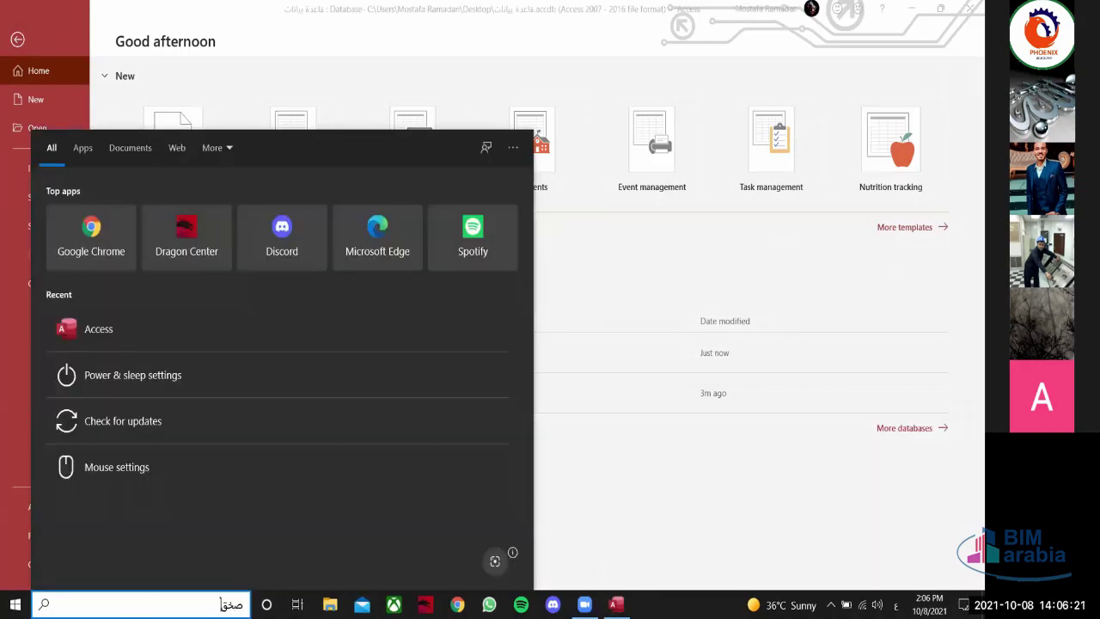
{"action": "type", "text": "ي"}
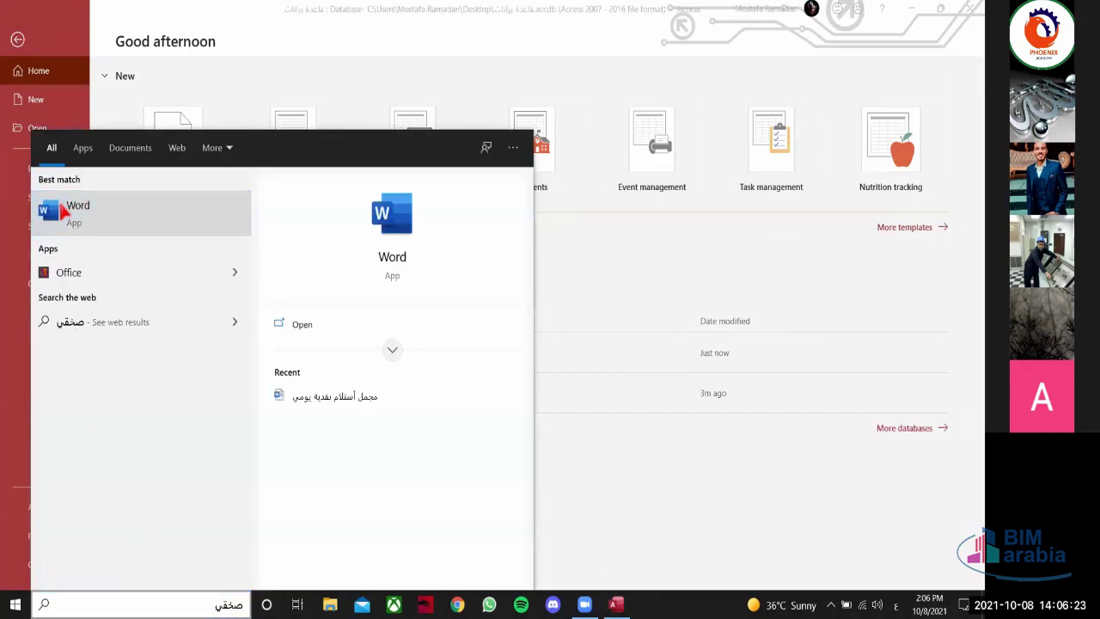
{"action": "left_click", "coordinate": [62, 208]}
{"action": "left_click", "coordinate": [198, 163]}
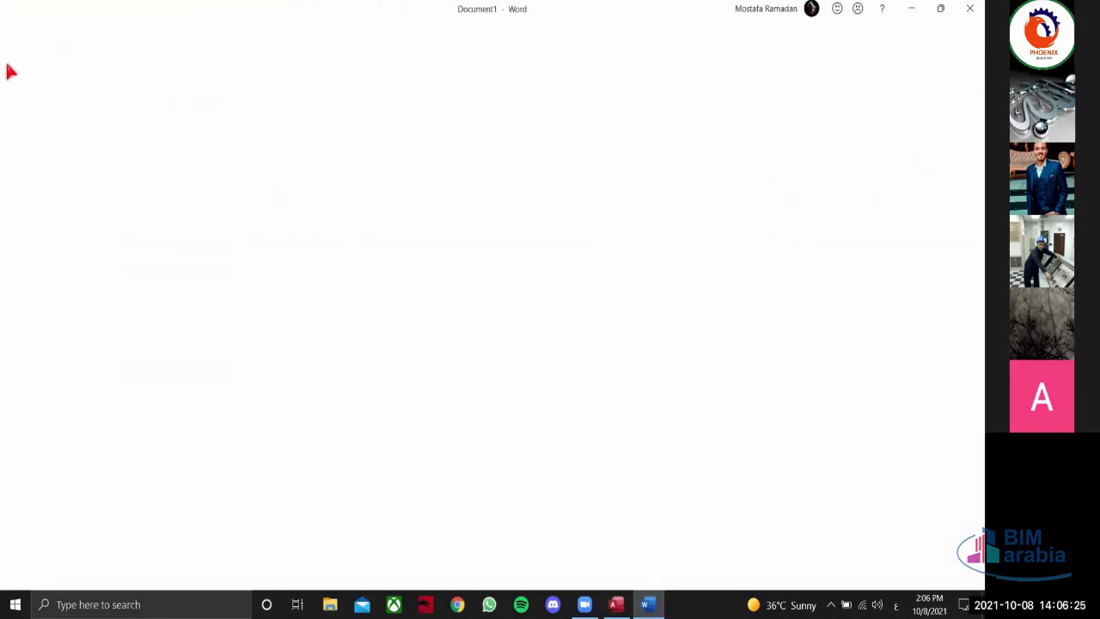
- View the Protect Document options on Word's Info page, then close Word
{"action": "left_click", "coordinate": [17, 34]}
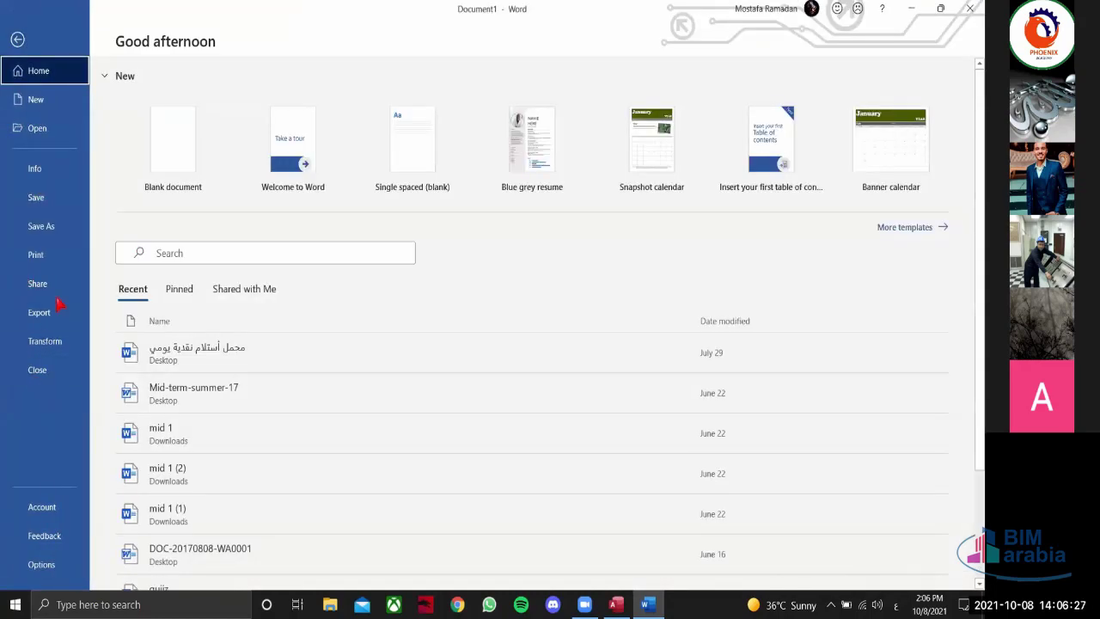
{"action": "left_click", "coordinate": [50, 171]}
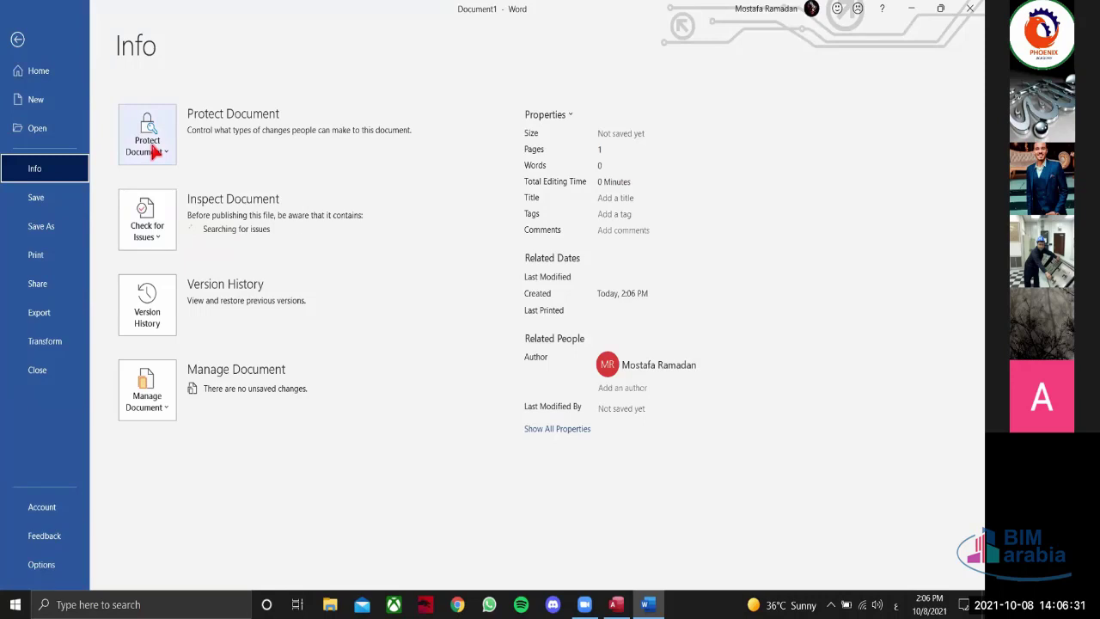
{"action": "left_click", "coordinate": [153, 150]}
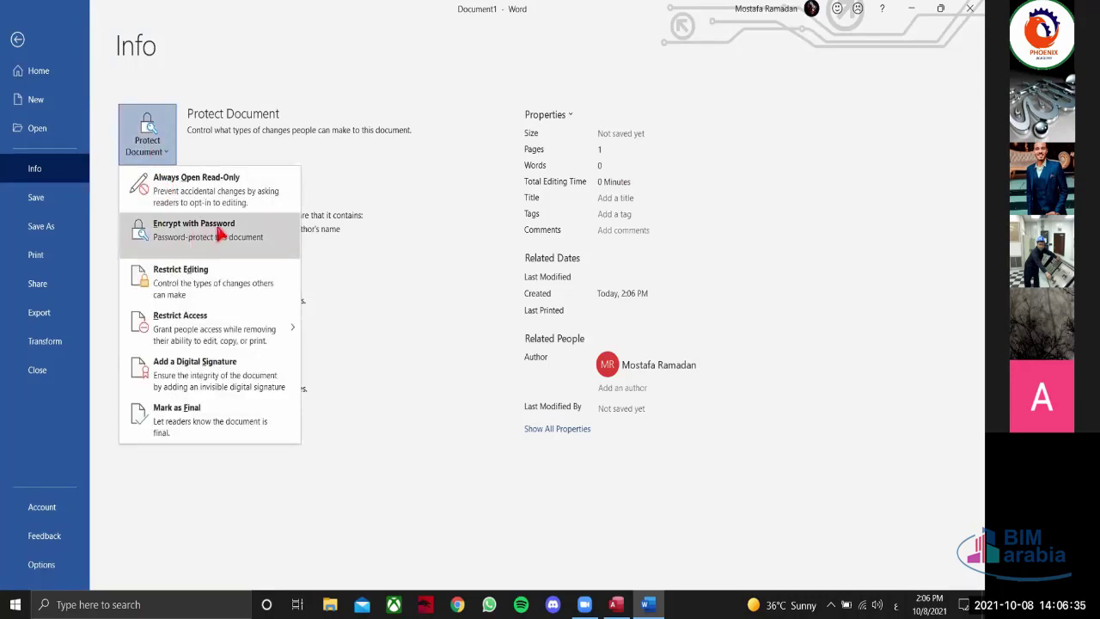
{"action": "left_click", "coordinate": [446, 264]}
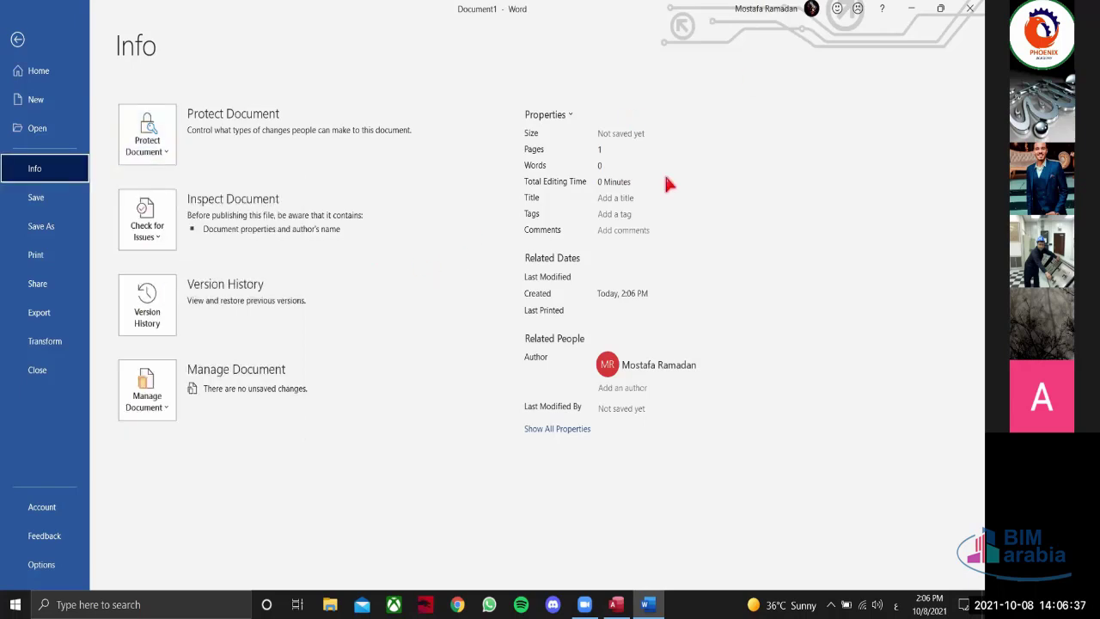
{"action": "left_click", "coordinate": [969, 9]}
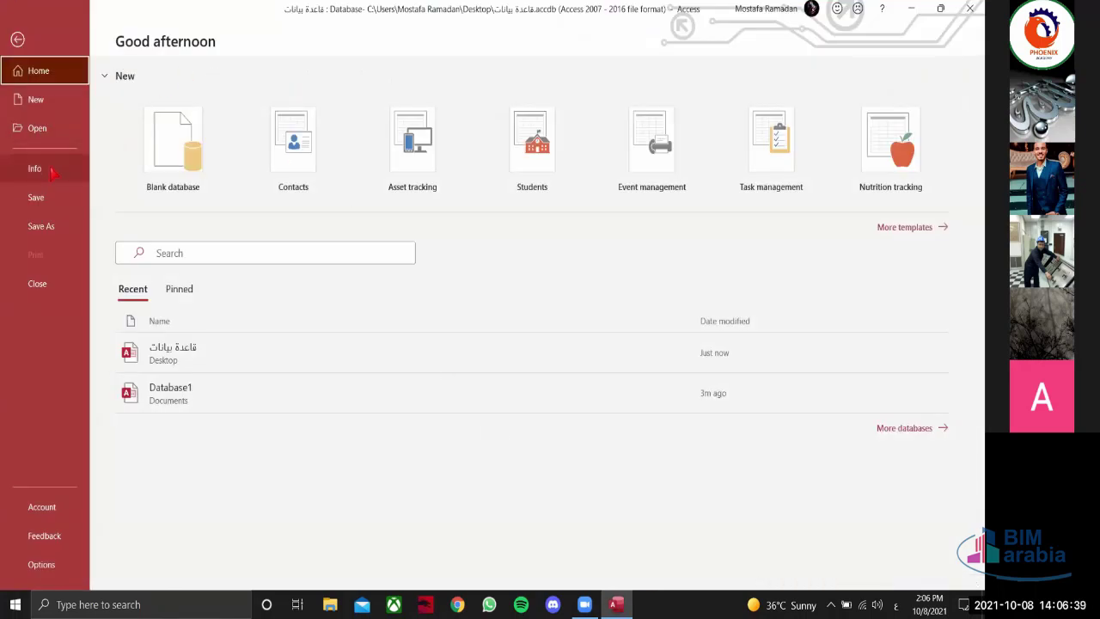
- From the database Info page, start setting a database password, cancel it, and return to File Home
{"action": "left_click", "coordinate": [52, 170]}
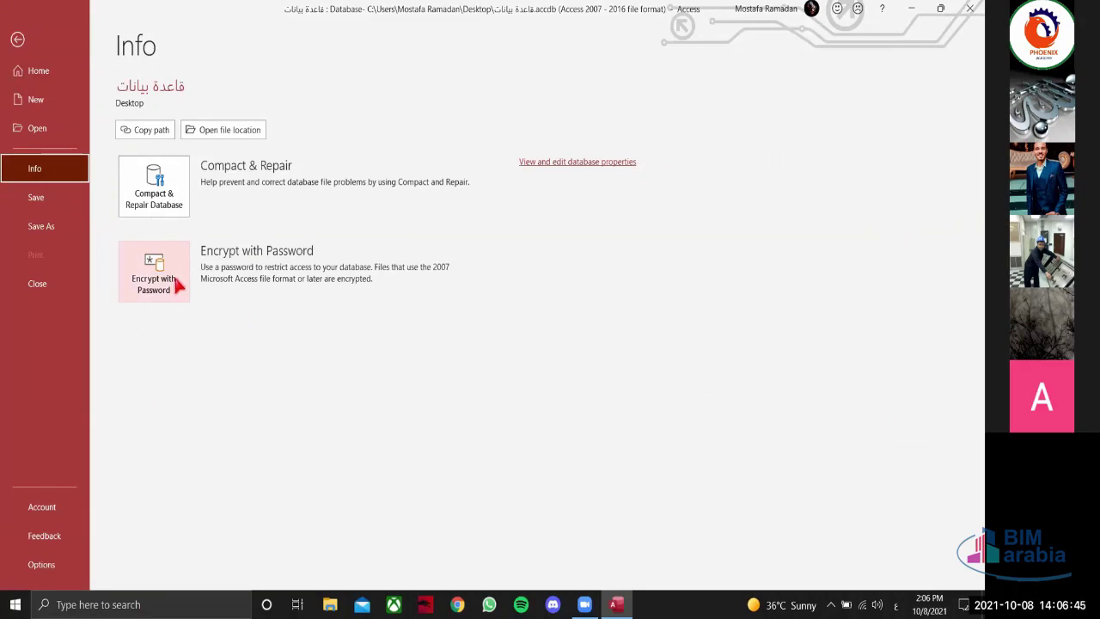
{"action": "left_click", "coordinate": [176, 286]}
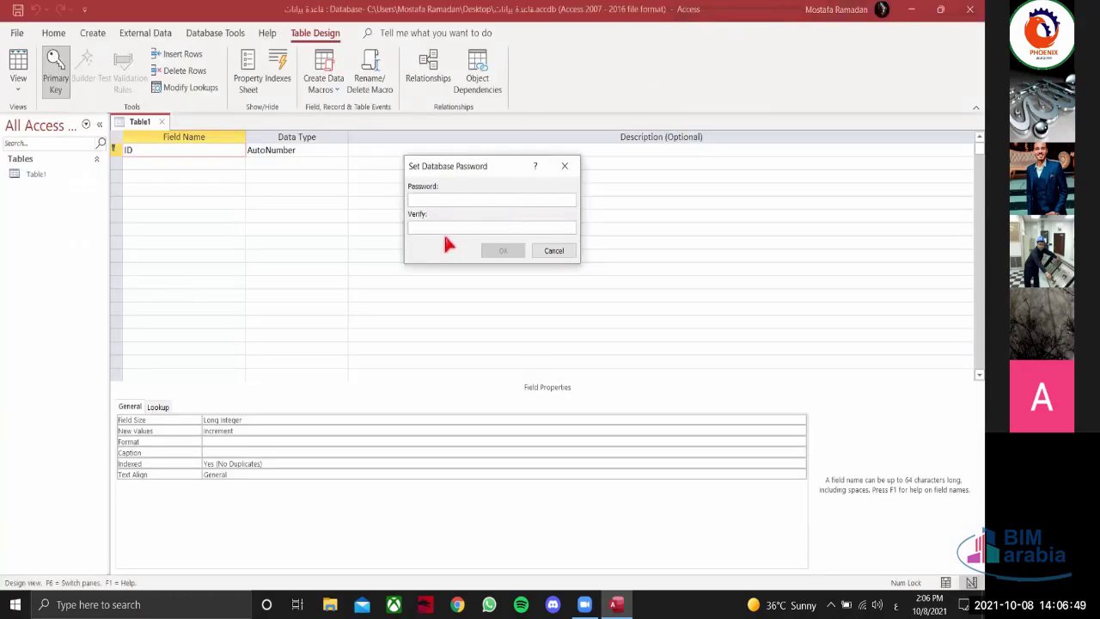
{"action": "left_click", "coordinate": [566, 164]}
{"action": "left_click", "coordinate": [16, 32]}
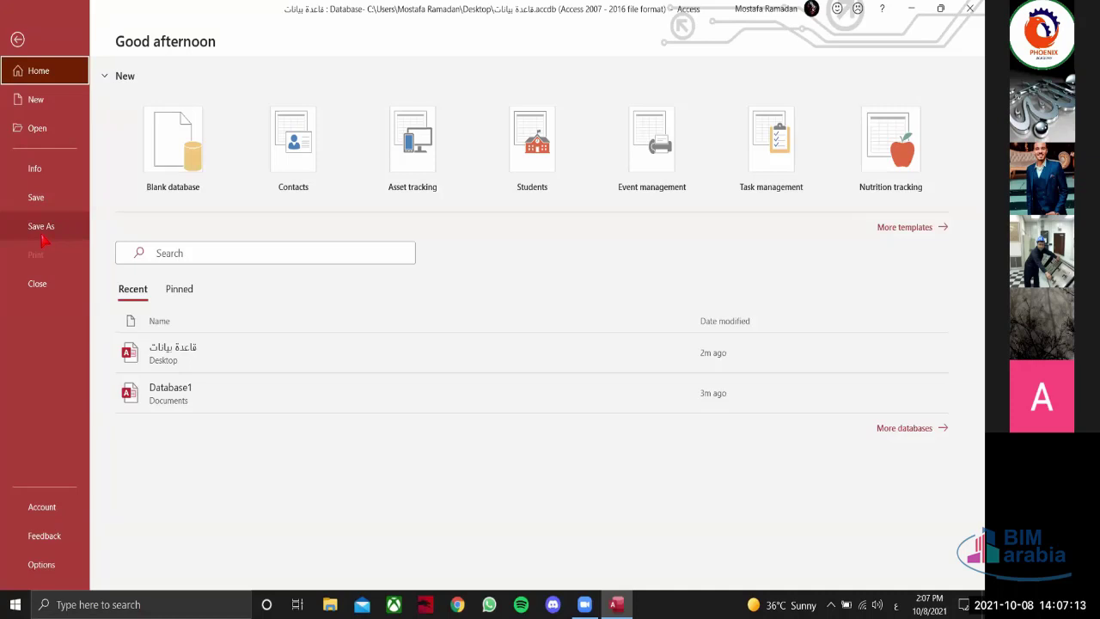
- Start saving a copy as a Microsoft Access Database, closing open objects, then cancel the save
{"action": "left_click", "coordinate": [71, 234]}
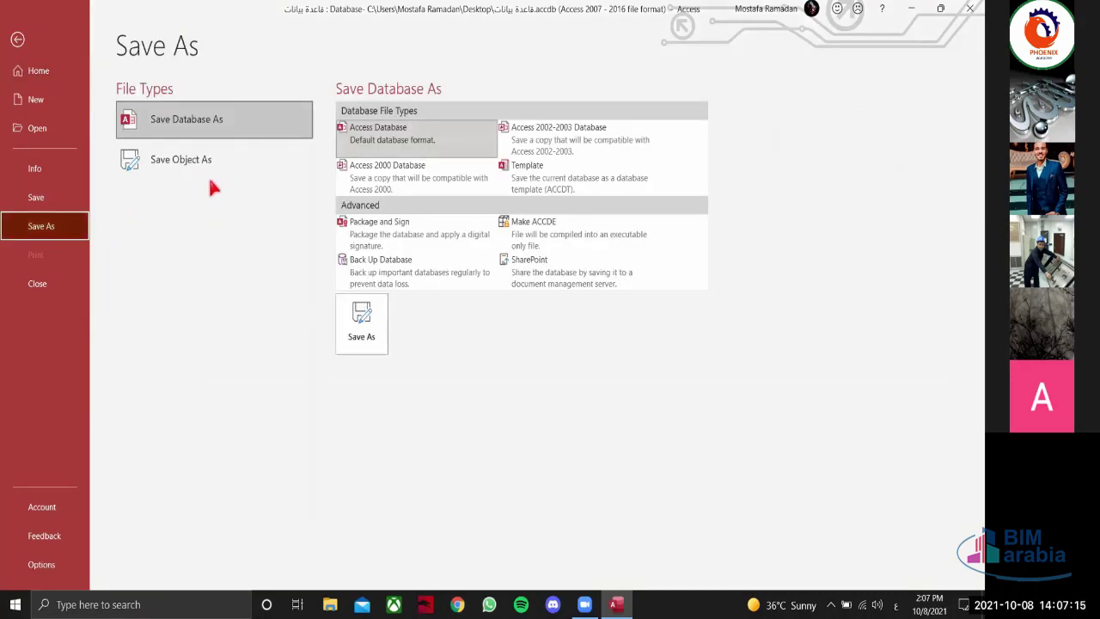
{"action": "left_click", "coordinate": [364, 323]}
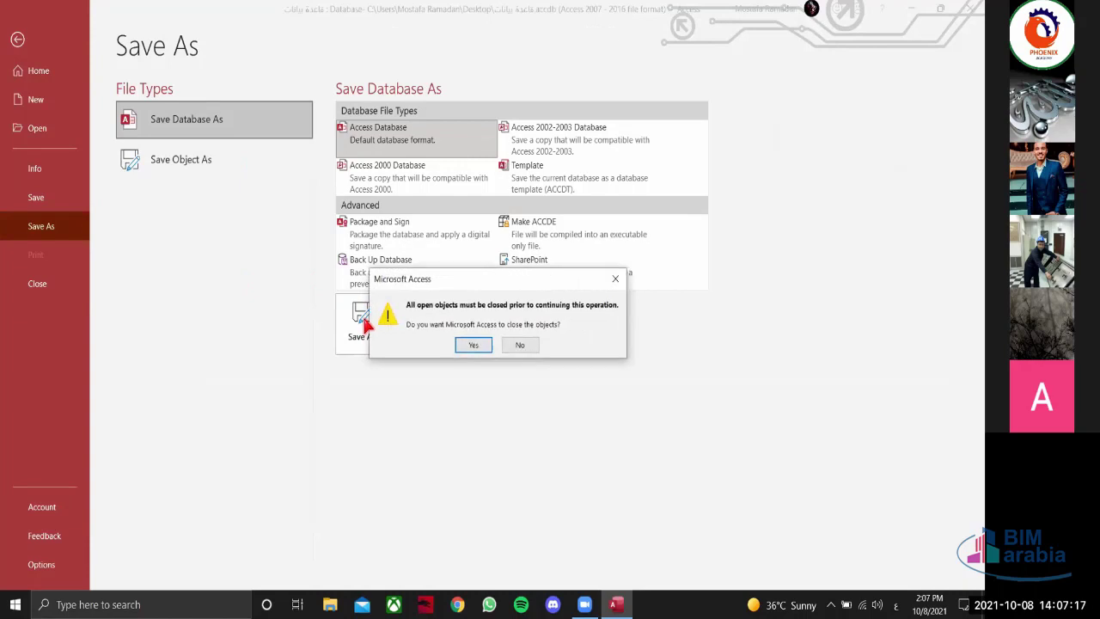
{"action": "left_click", "coordinate": [467, 345]}
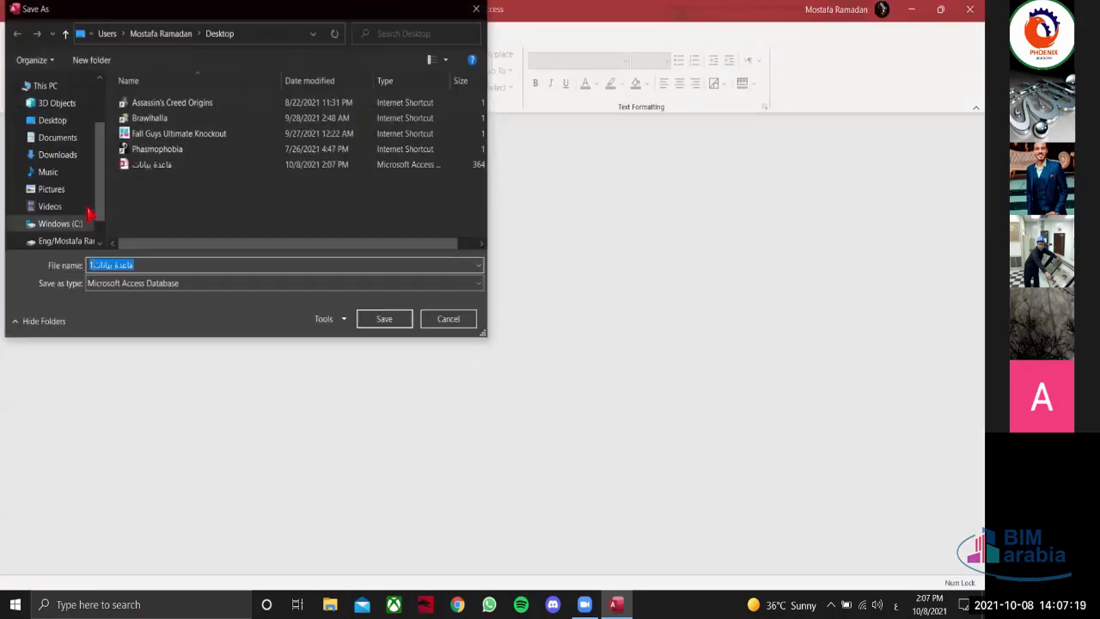
{"action": "left_click", "coordinate": [129, 286]}
{"action": "left_click", "coordinate": [132, 297]}
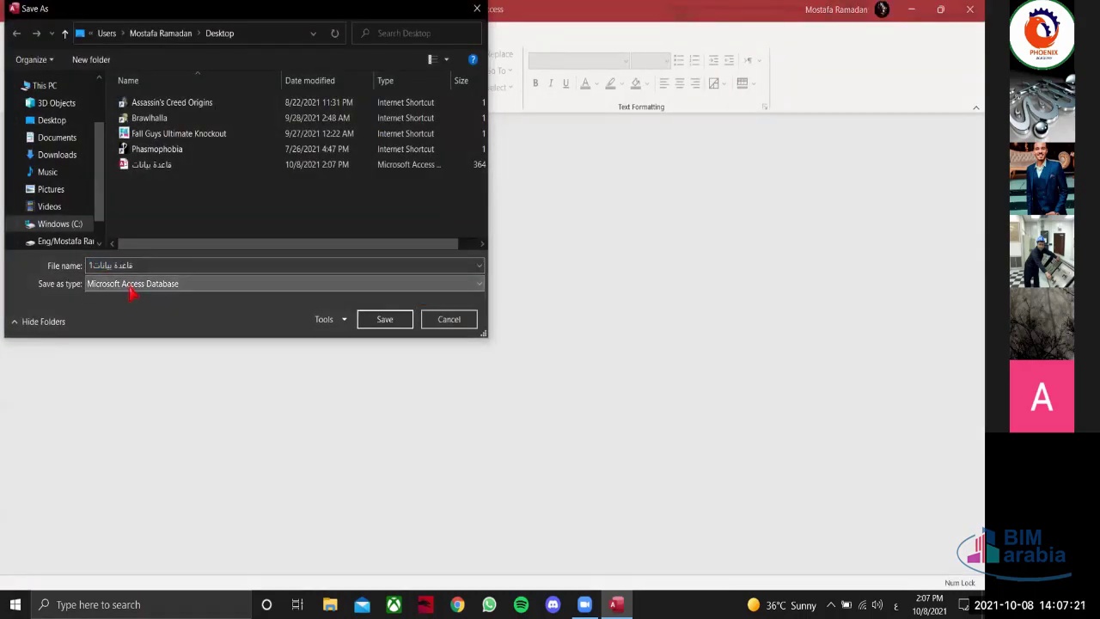
{"action": "key", "text": "Return"}
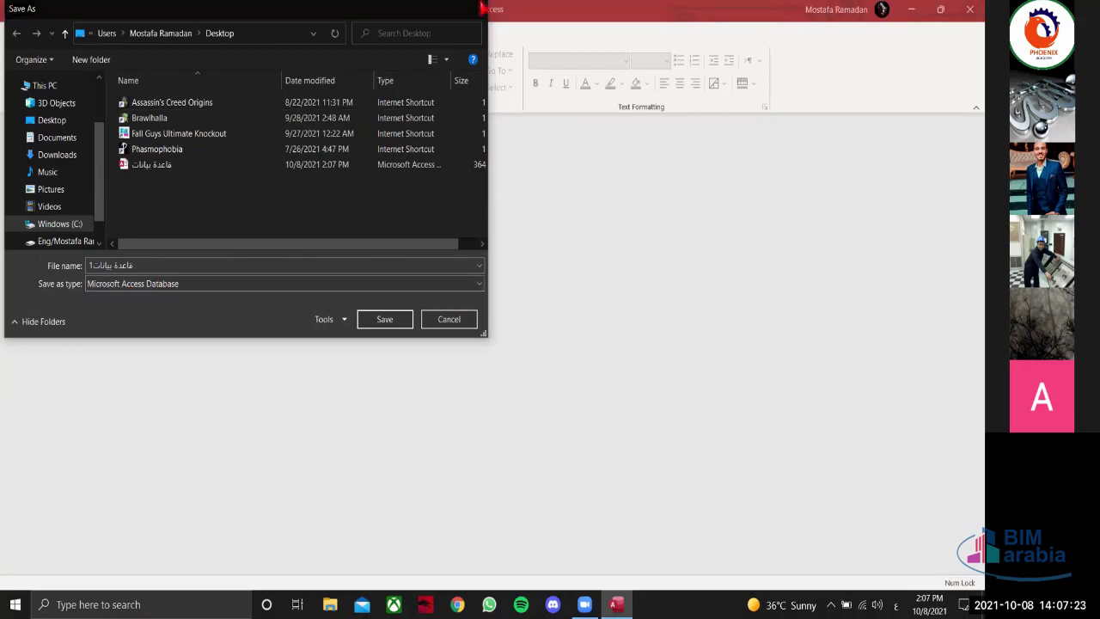
- Enable the database content, then close the database from the File menu
{"action": "left_click", "coordinate": [363, 124]}
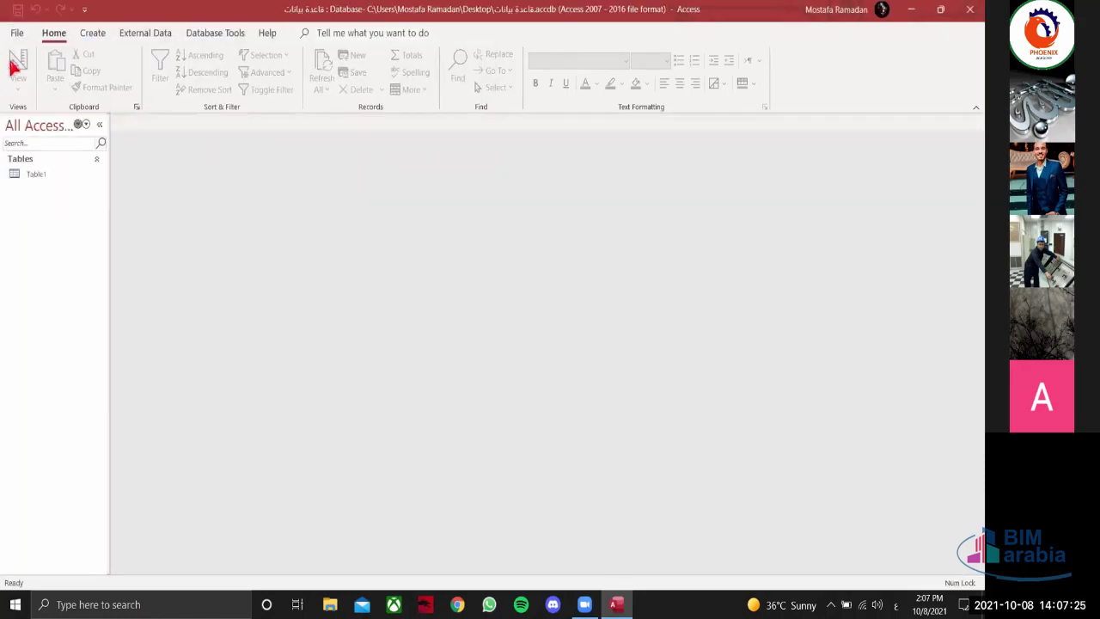
{"action": "left_click", "coordinate": [17, 33]}
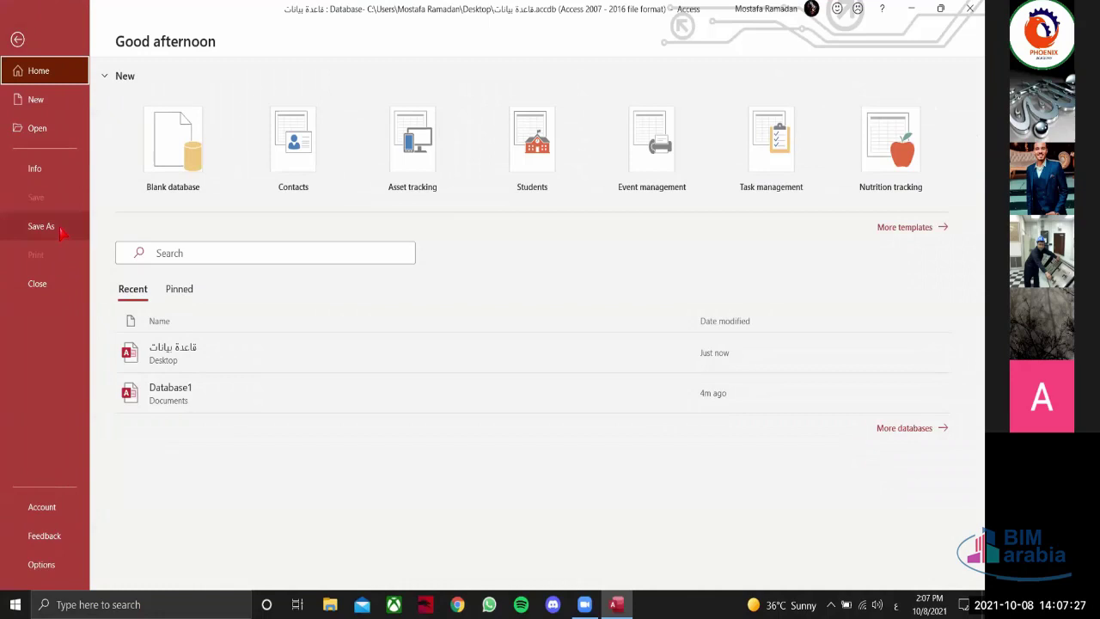
{"action": "left_click", "coordinate": [41, 226]}
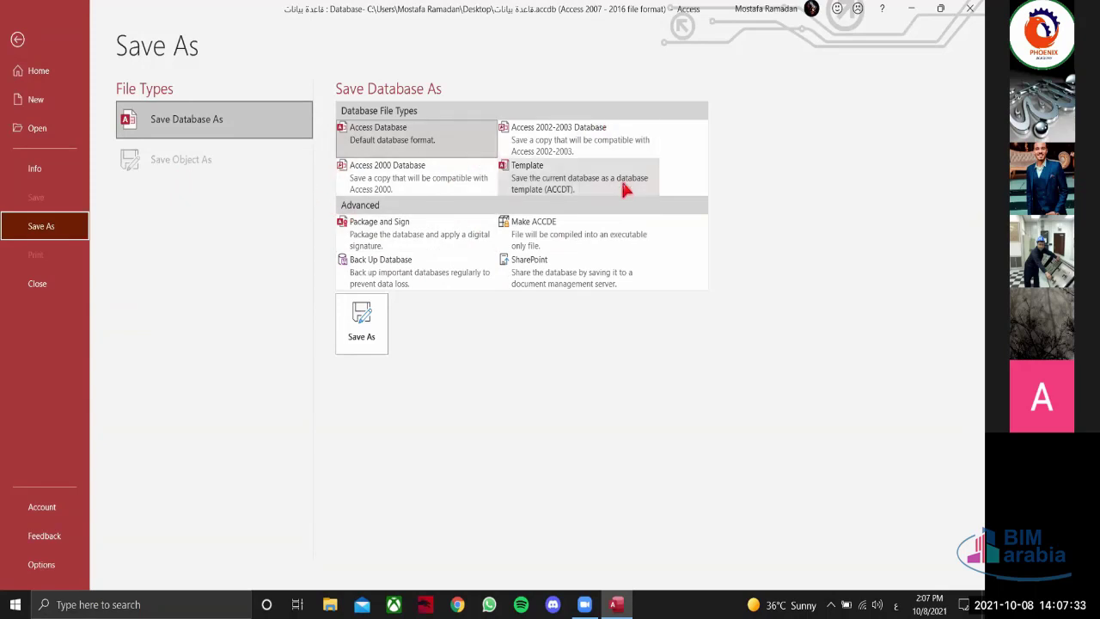
{"action": "left_click", "coordinate": [39, 284]}
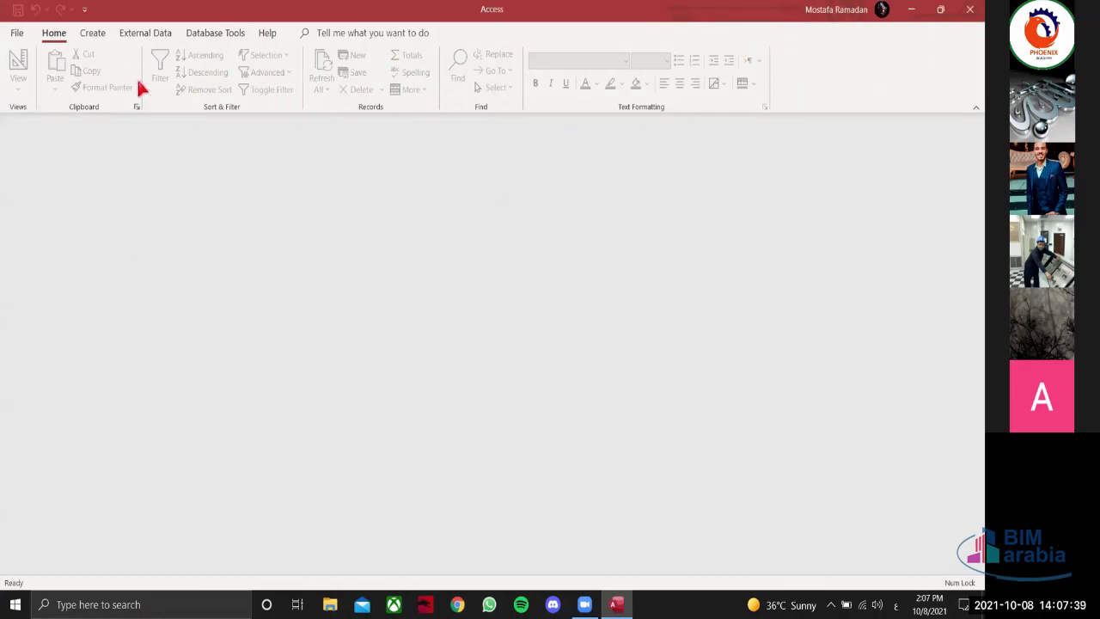
- Open Table1 in the reopened قاعدة بيانات database and show its File > Print options
{"action": "left_click", "coordinate": [971, 7]}
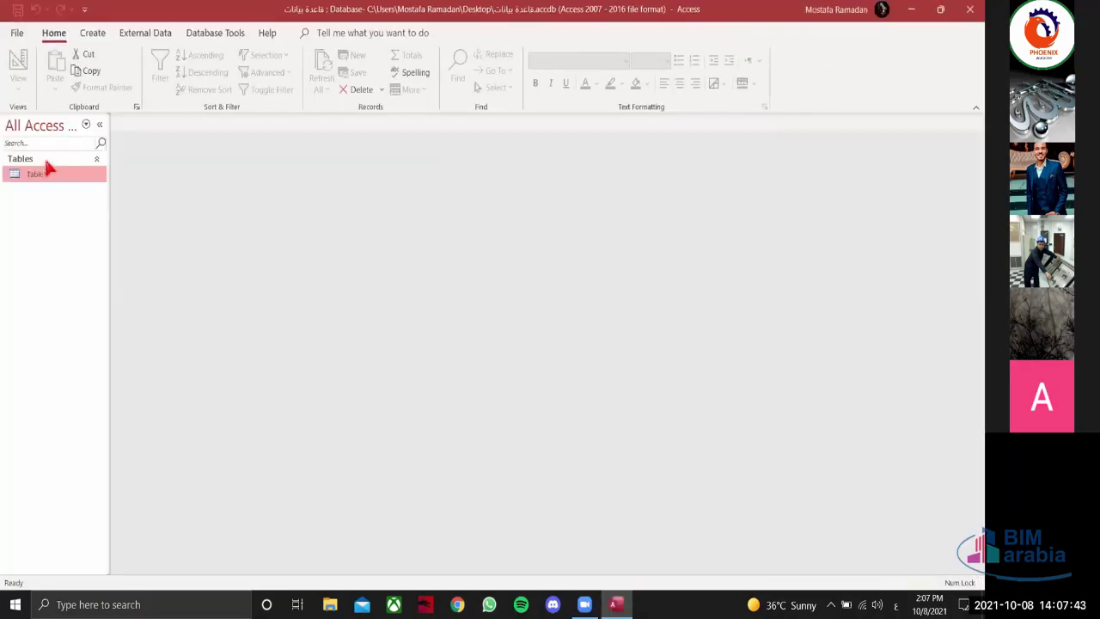
{"action": "double_click", "coordinate": [50, 175]}
{"action": "left_click", "coordinate": [19, 34]}
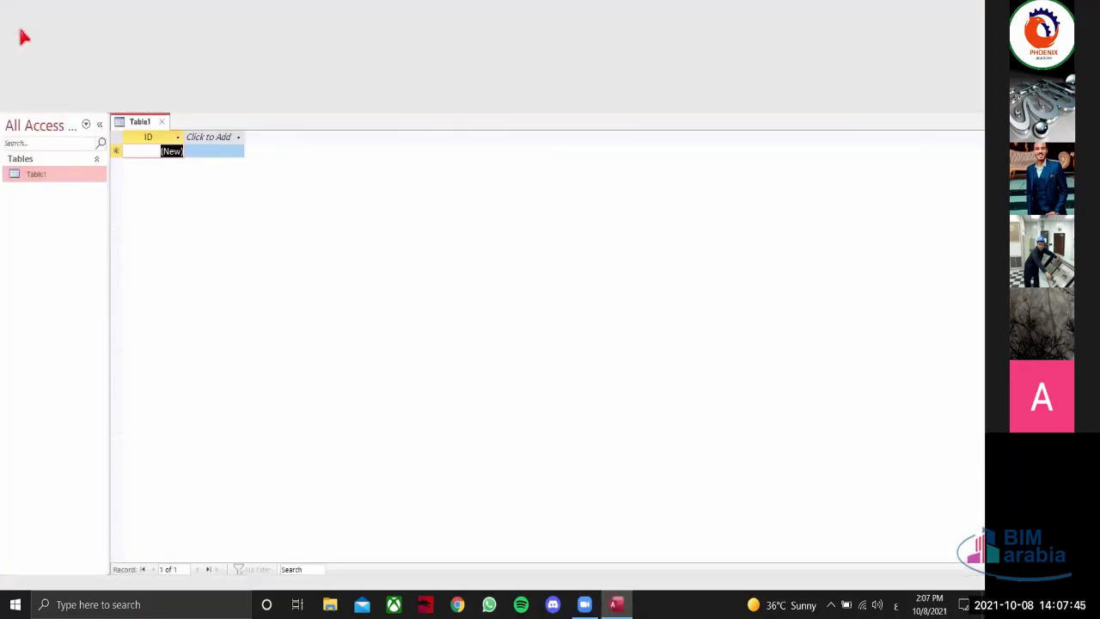
{"action": "left_click", "coordinate": [36, 254]}
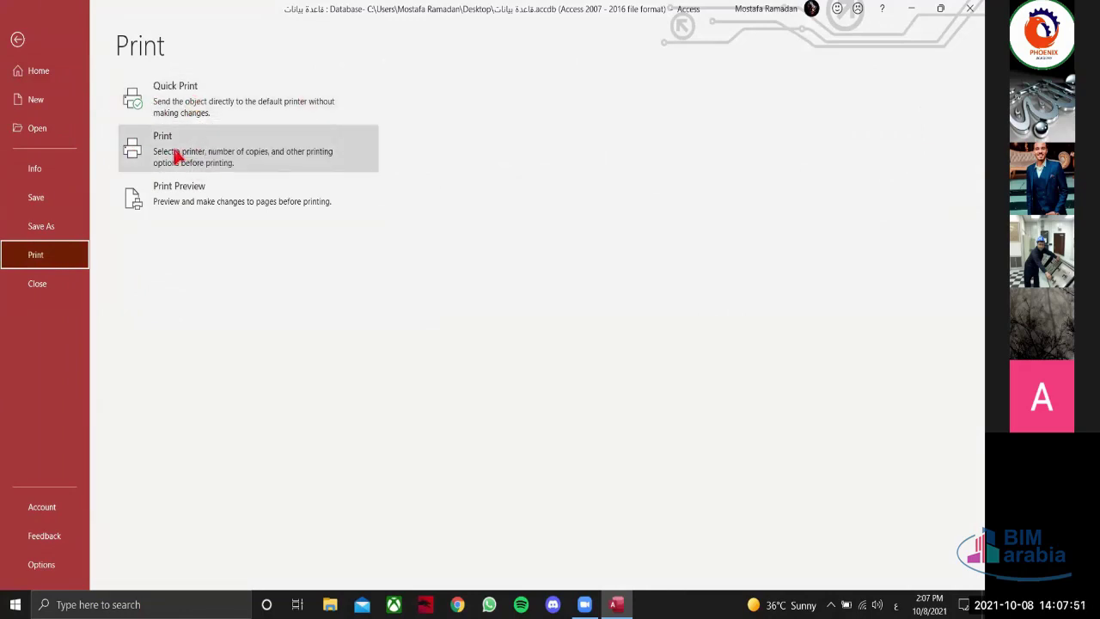
- Open Table1's Print Preview and zoom in and back out on the page
{"action": "left_click", "coordinate": [185, 204]}
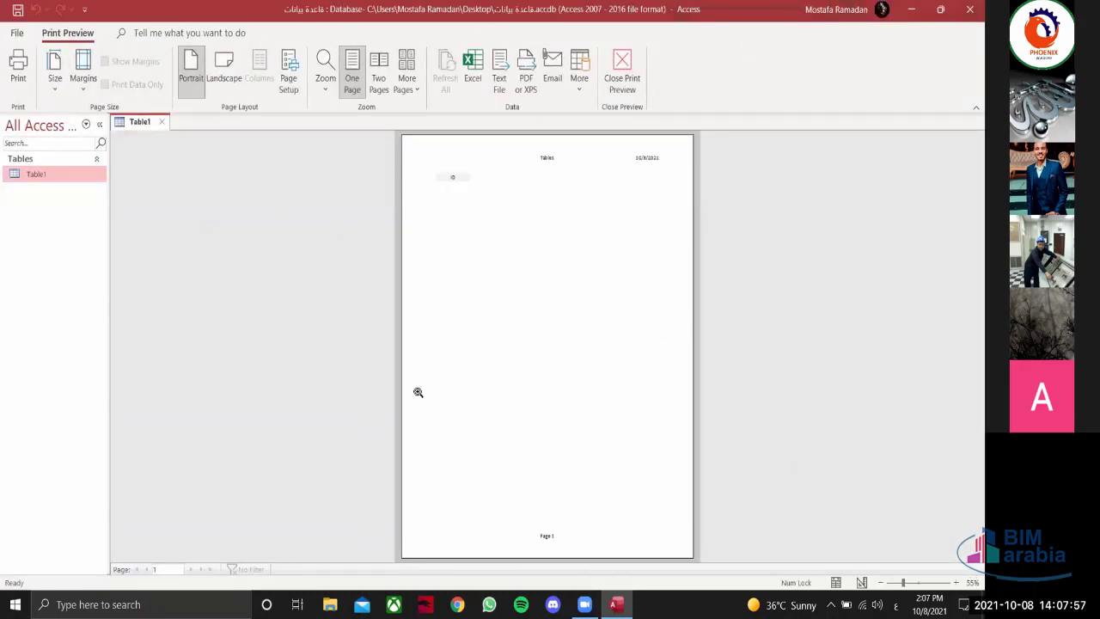
{"action": "left_click", "coordinate": [461, 181]}
{"action": "left_click", "coordinate": [461, 185]}
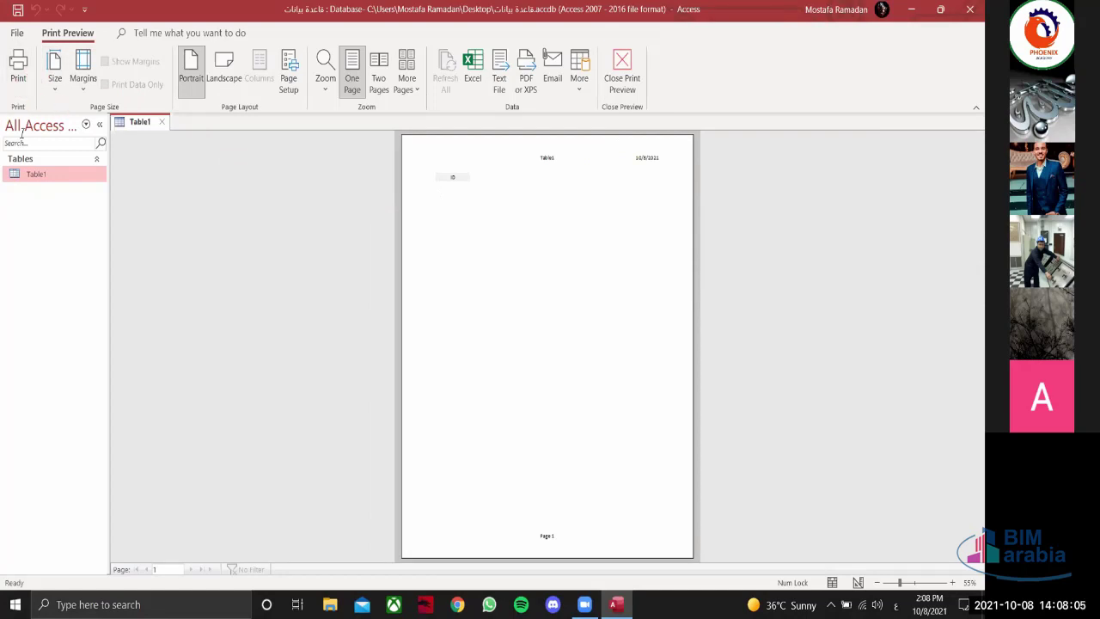
- Browse the paper Size and Margins presets without changing anything
{"action": "left_click", "coordinate": [56, 93]}
{"action": "left_click", "coordinate": [220, 238]}
{"action": "left_click", "coordinate": [91, 84]}
{"action": "left_click", "coordinate": [91, 84]}
{"action": "left_click", "coordinate": [91, 84]}
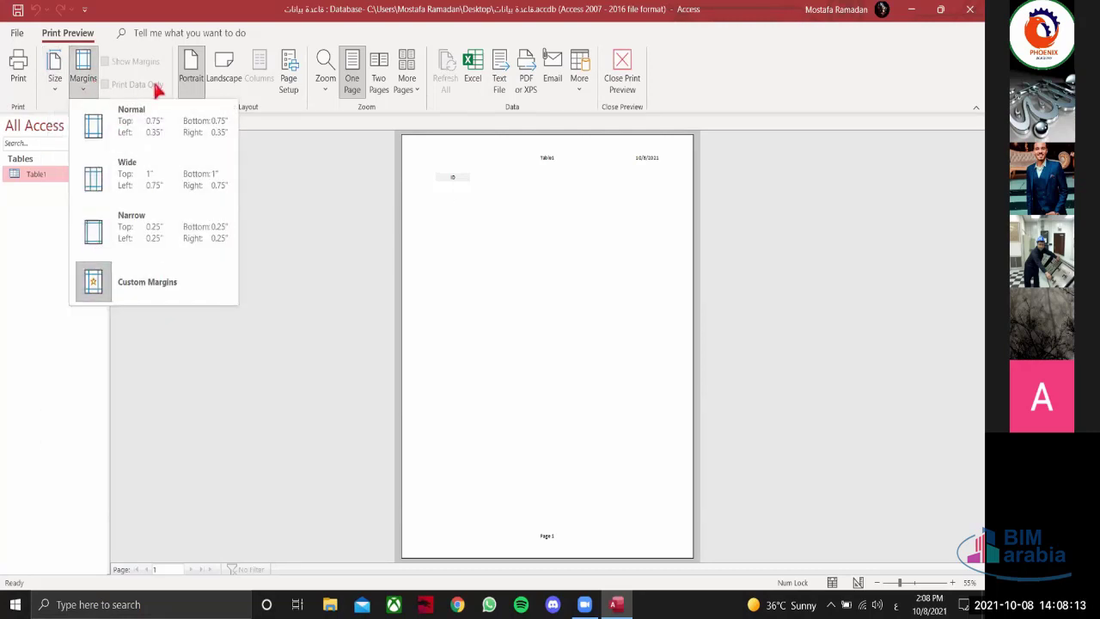
{"action": "left_click", "coordinate": [268, 152]}
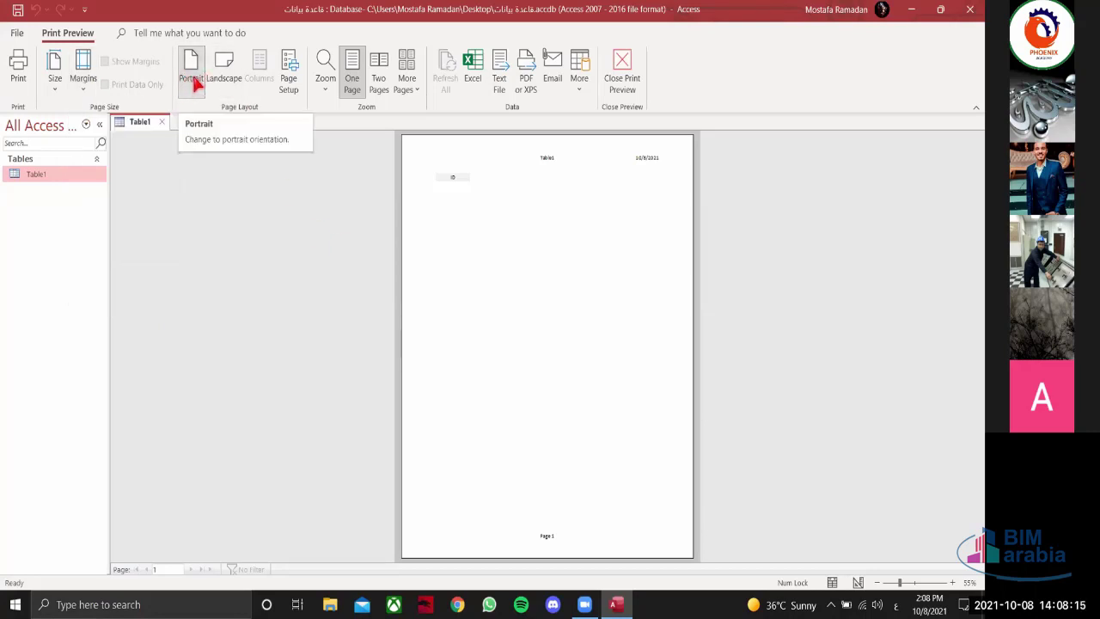
- Switch the page orientation to Landscape, then back to Portrait
{"action": "left_click", "coordinate": [201, 78]}
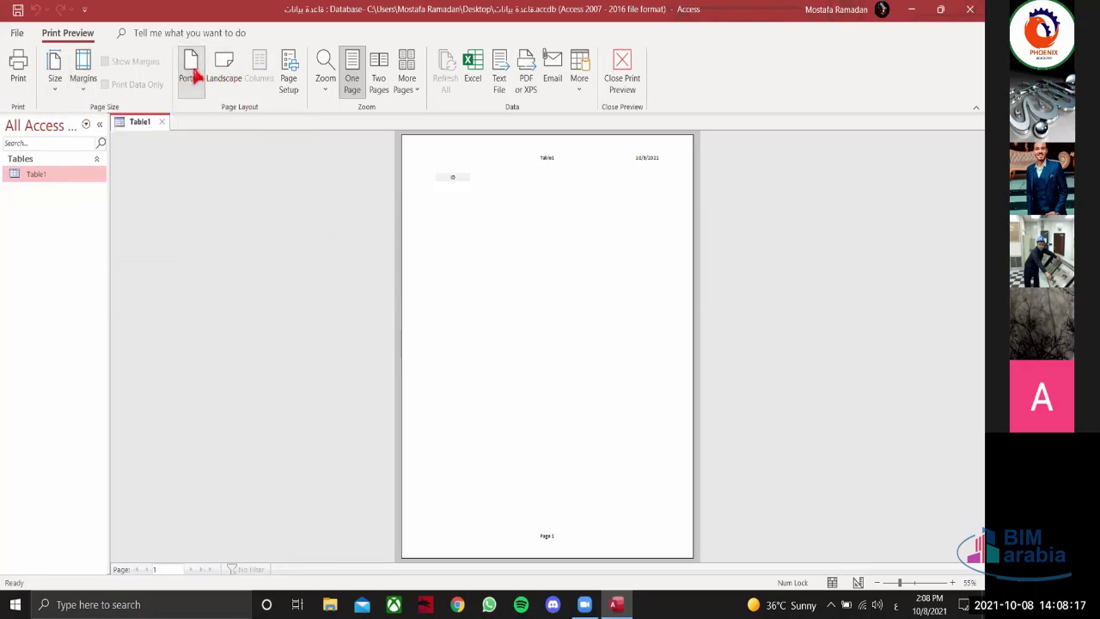
{"action": "left_click", "coordinate": [230, 76]}
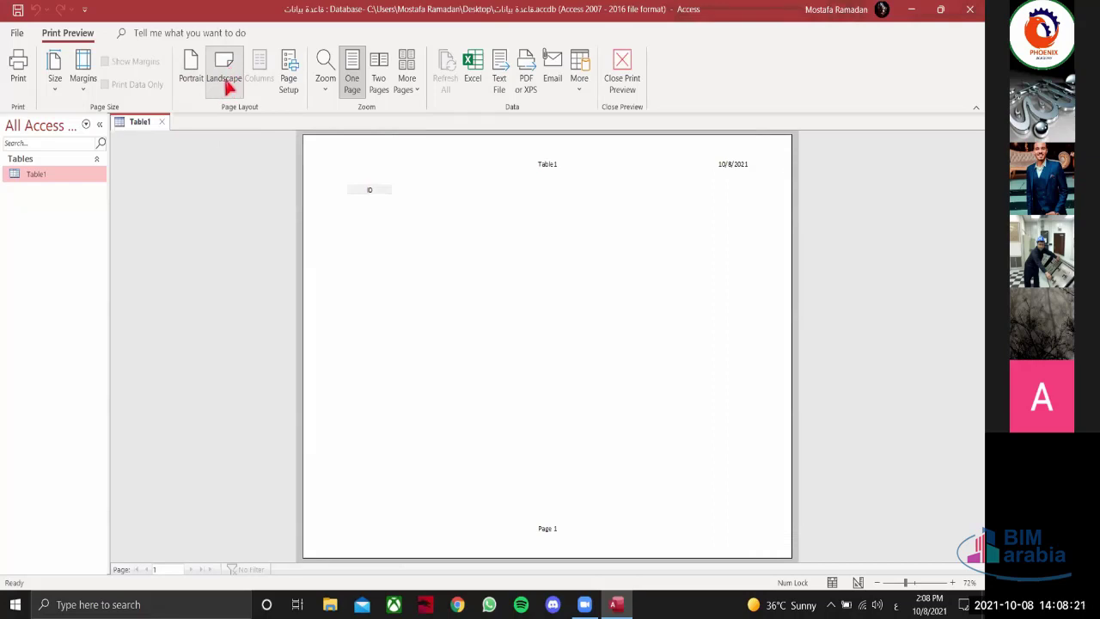
{"action": "left_click", "coordinate": [191, 84]}
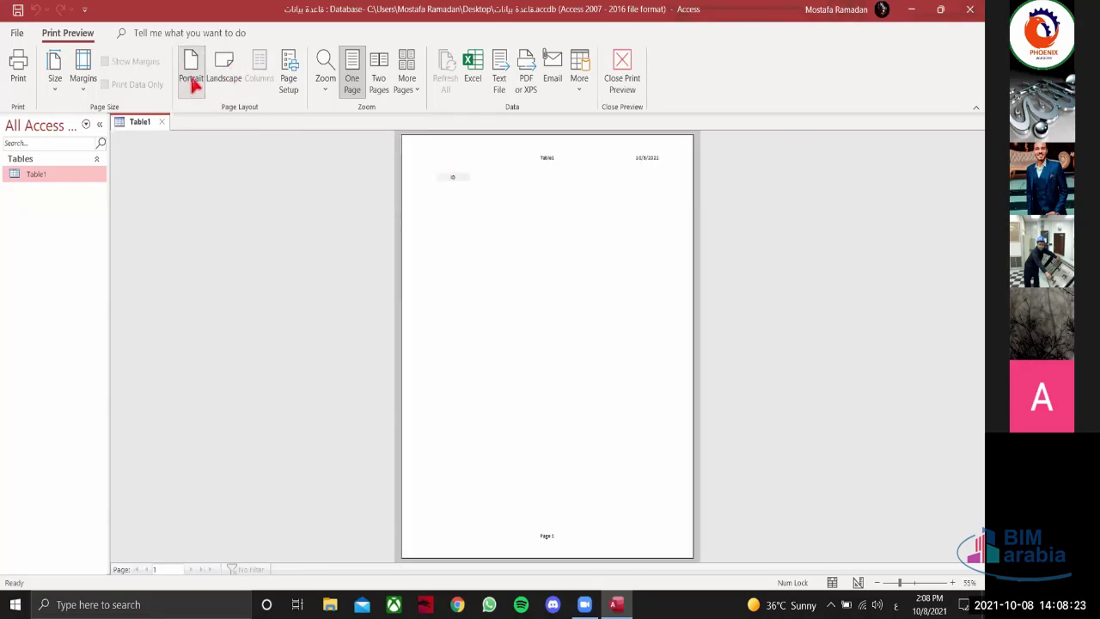
- Show the preview as two, four and twelve pages, then return to one page
{"action": "left_click", "coordinate": [379, 84]}
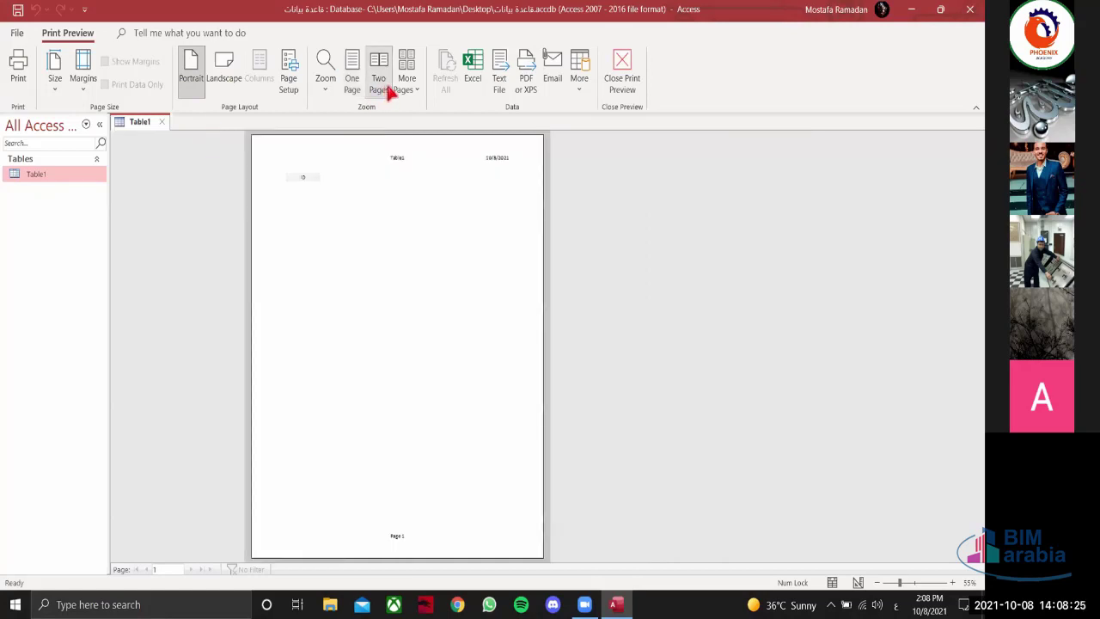
{"action": "left_click", "coordinate": [407, 86]}
{"action": "left_click", "coordinate": [421, 106]}
{"action": "left_click", "coordinate": [410, 86]}
{"action": "left_click", "coordinate": [438, 156]}
{"action": "left_click", "coordinate": [378, 86]}
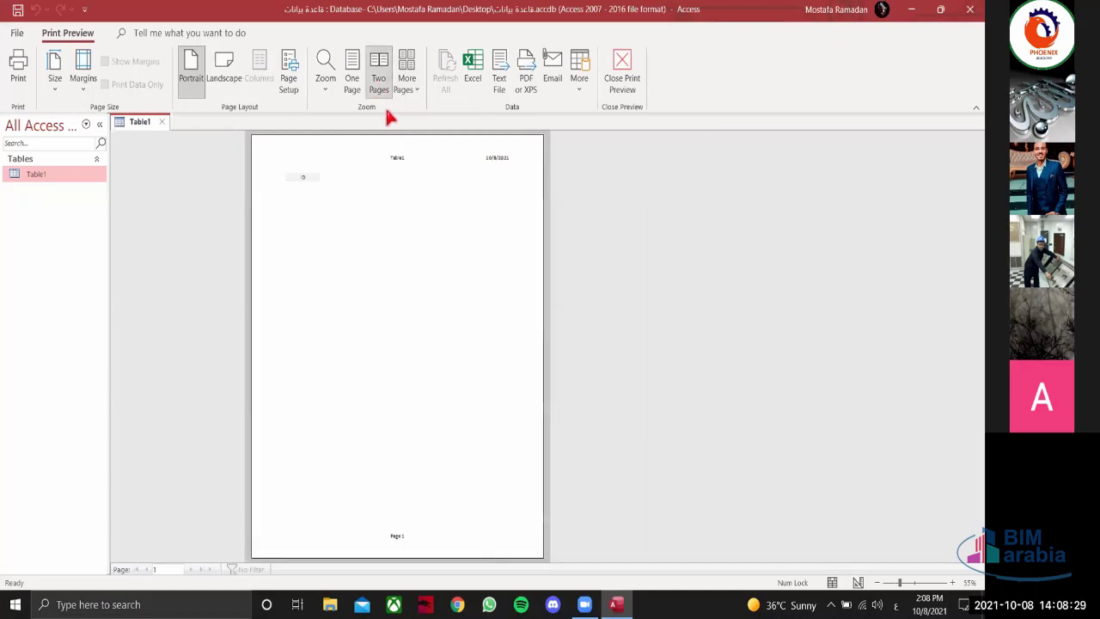
{"action": "left_click", "coordinate": [352, 84]}
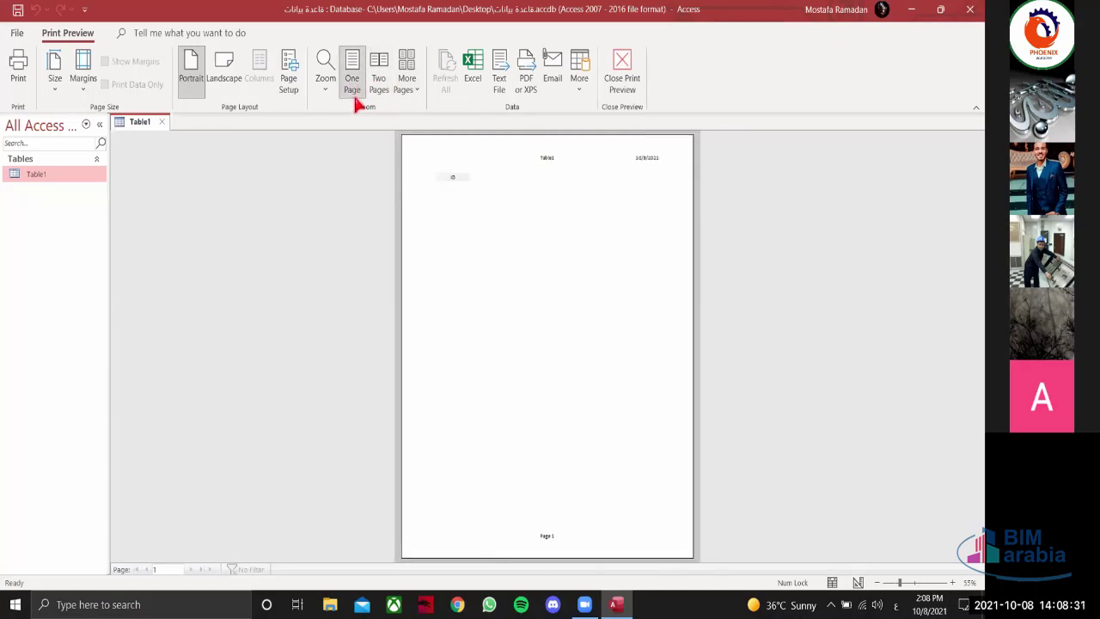
{"action": "left_click", "coordinate": [405, 89]}
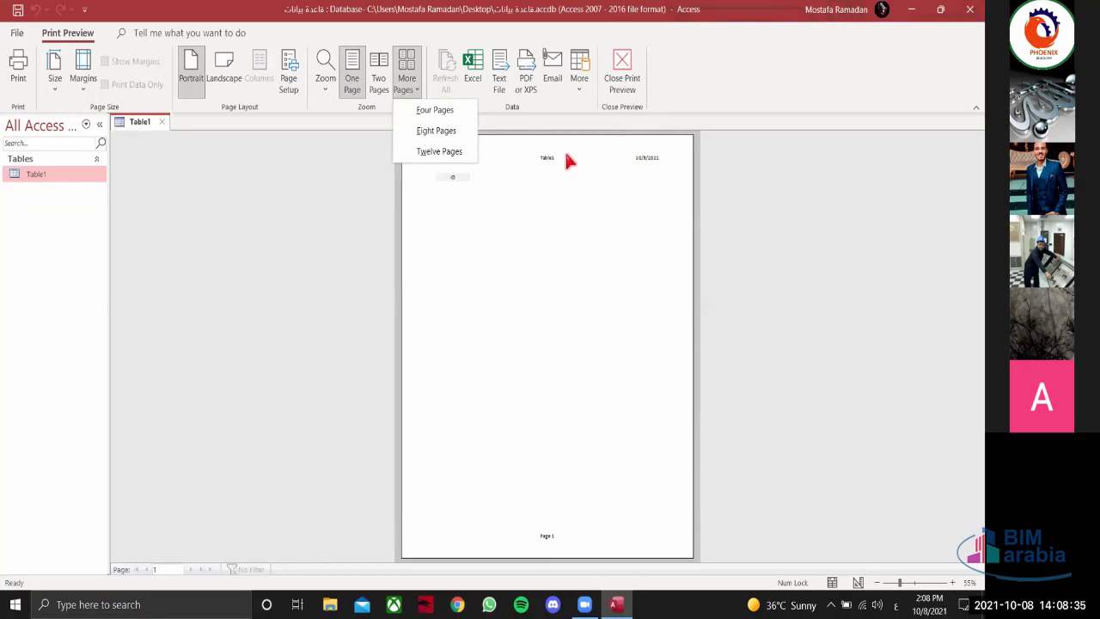
- Zoom the preview to 150%, then 10%, and finally 25%
{"action": "left_click", "coordinate": [324, 90]}
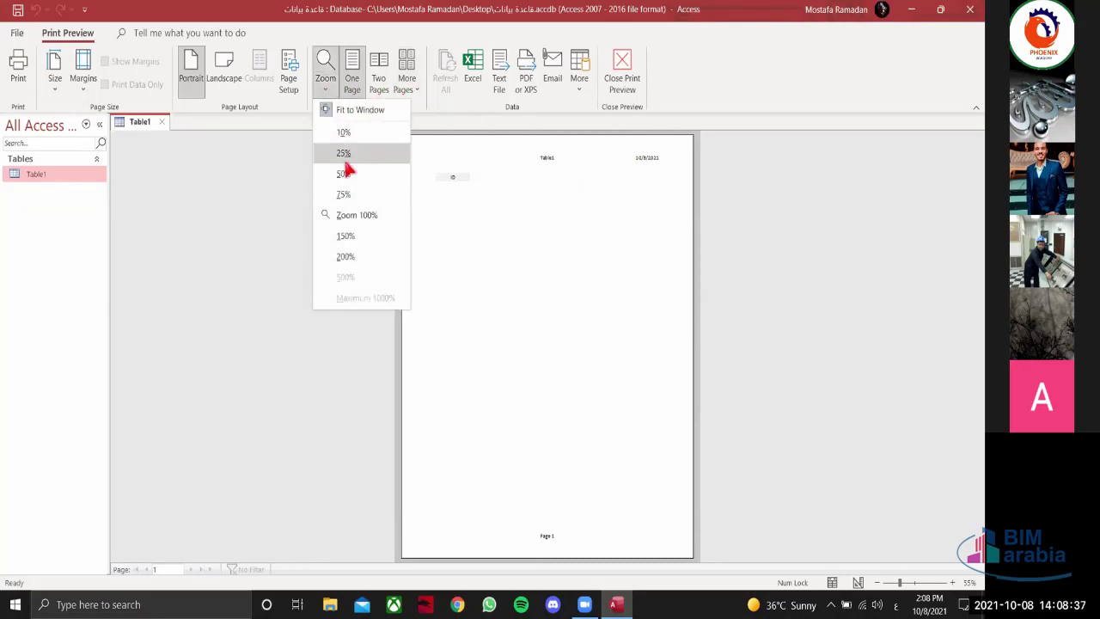
{"action": "left_click", "coordinate": [366, 236]}
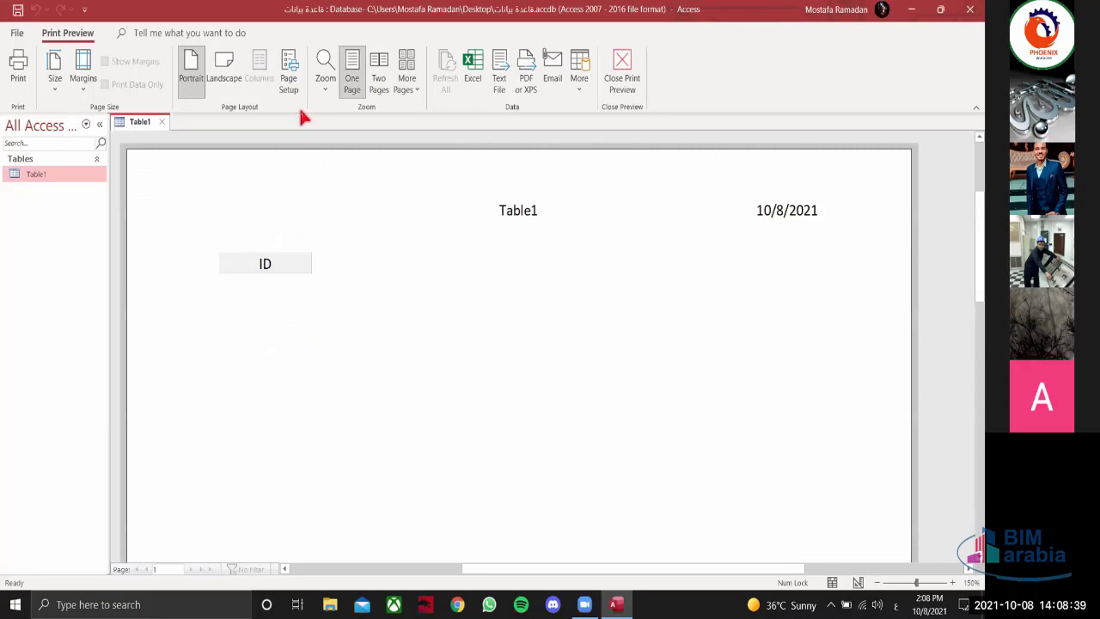
{"action": "left_click", "coordinate": [334, 94]}
{"action": "left_click", "coordinate": [356, 203]}
{"action": "left_click", "coordinate": [327, 88]}
{"action": "left_click", "coordinate": [342, 136]}
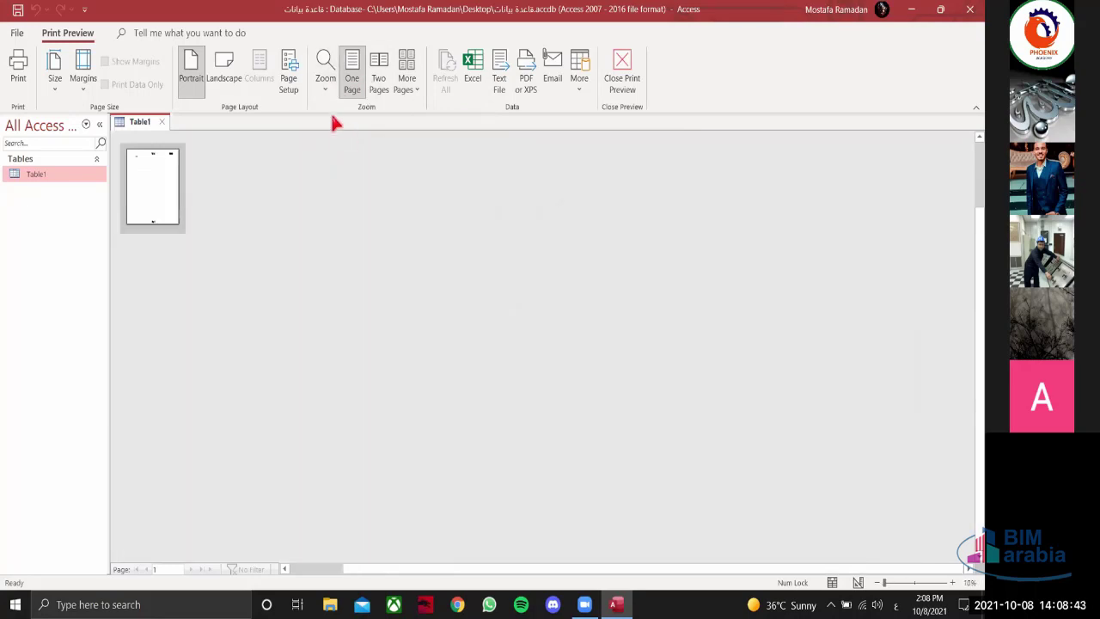
{"action": "left_click", "coordinate": [325, 94]}
{"action": "left_click", "coordinate": [355, 153]}
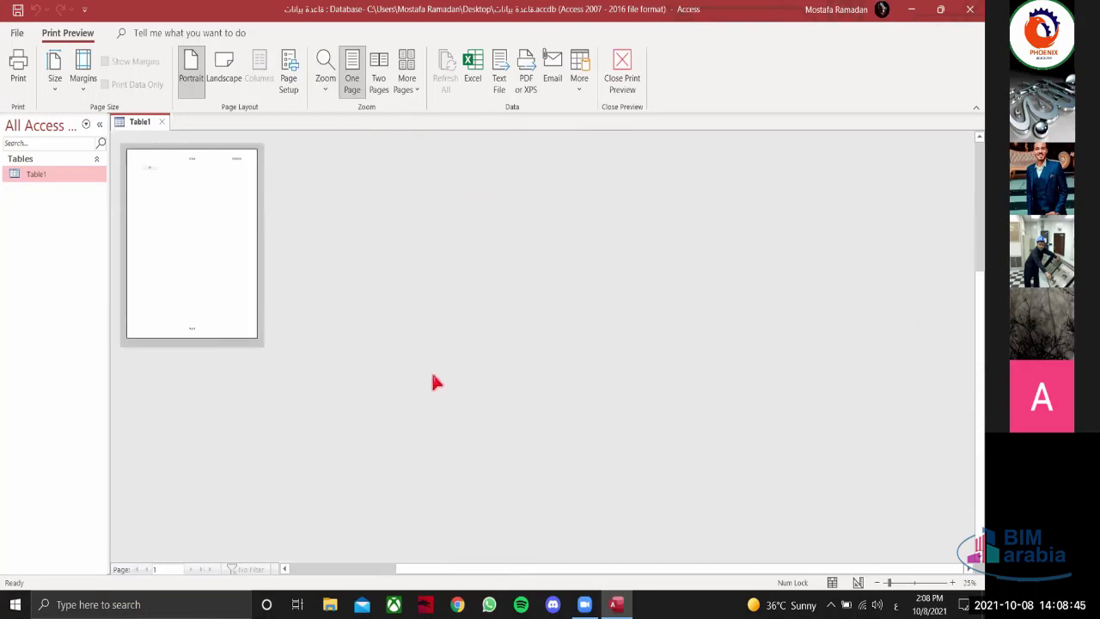
{"action": "left_click_drag", "start_coordinate": [890, 583], "coordinate": [912, 588]}
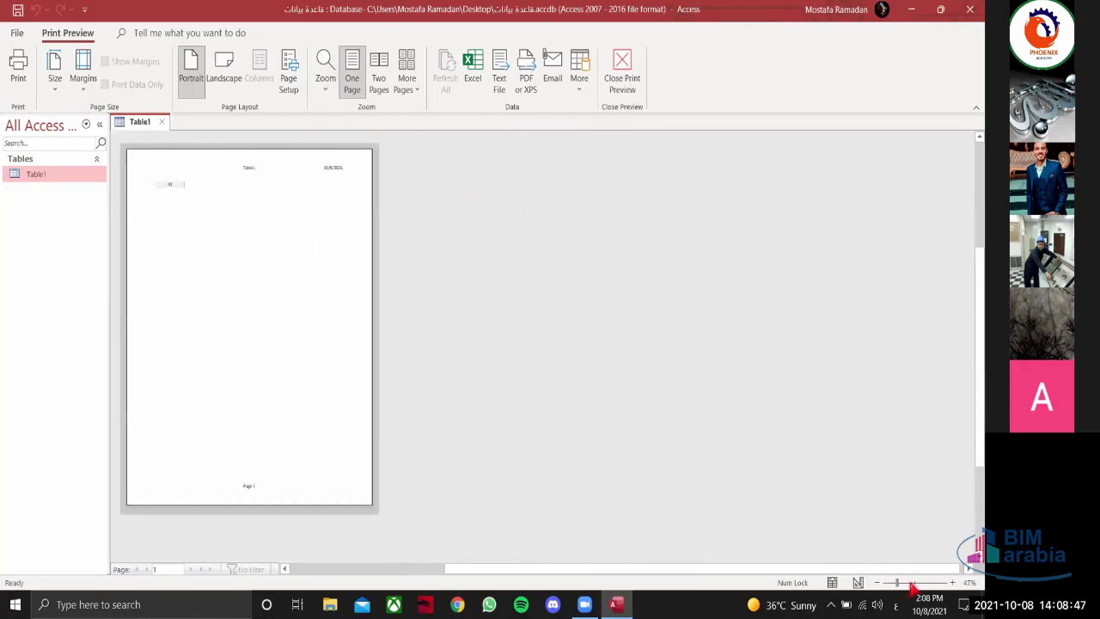
{"action": "left_click", "coordinate": [912, 587]}
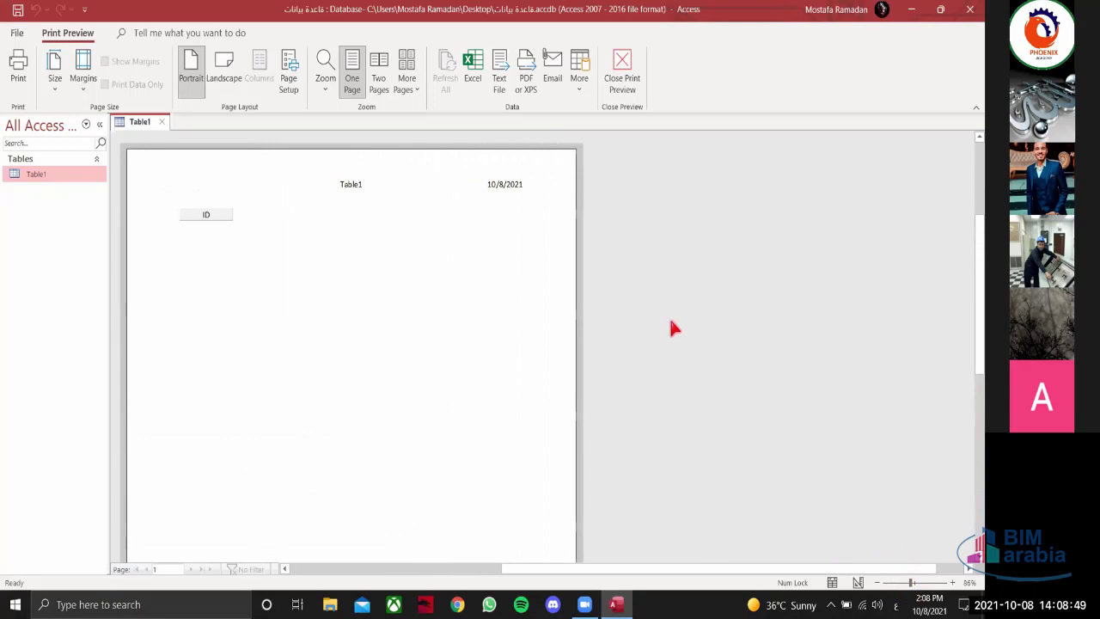
{"action": "left_click", "coordinate": [479, 79]}
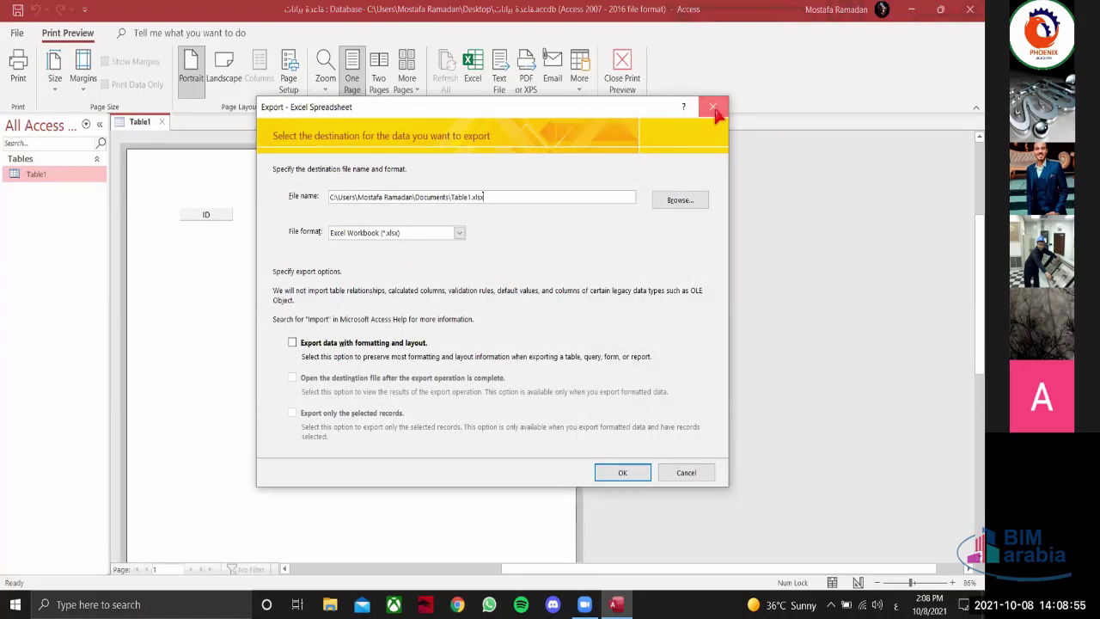
{"action": "left_click", "coordinate": [712, 106]}
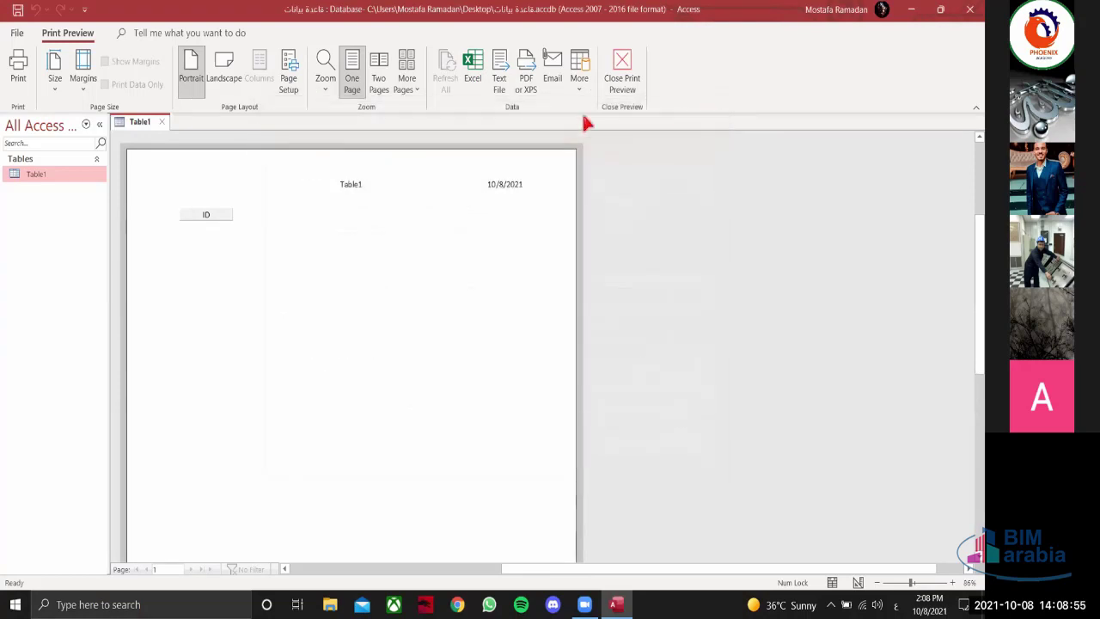
{"action": "left_click", "coordinate": [534, 74]}
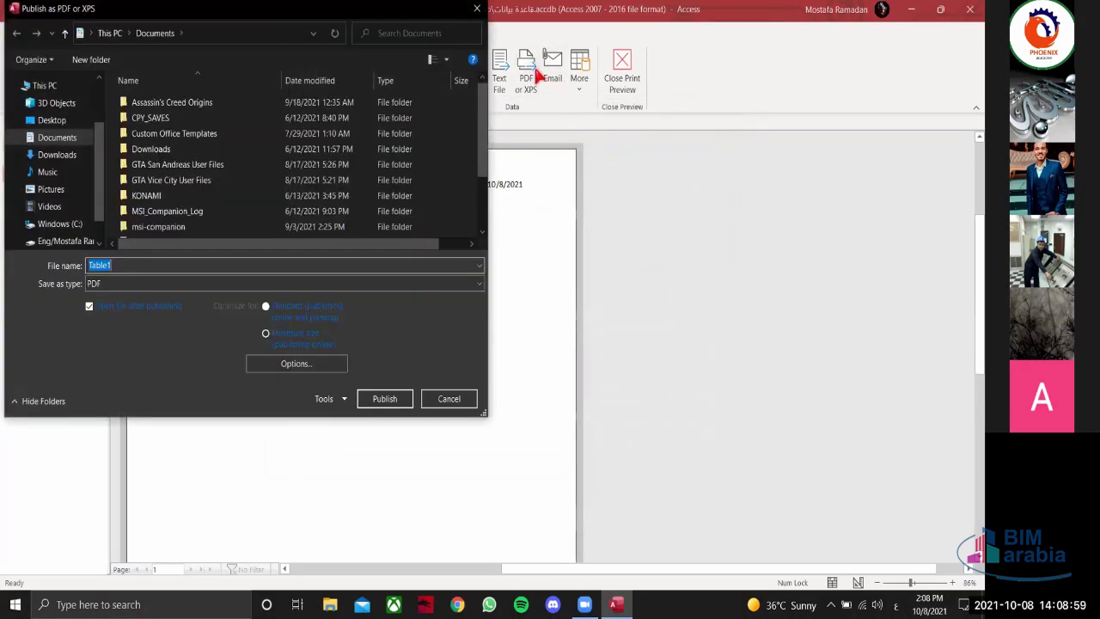
{"action": "key", "text": "Escape"}
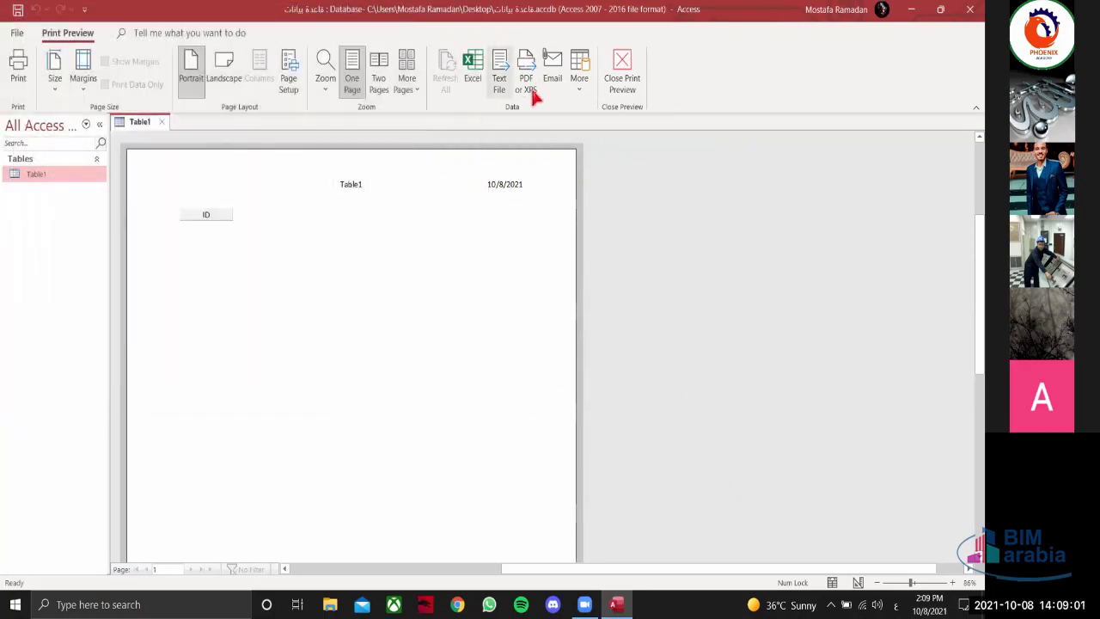
{"action": "left_click", "coordinate": [554, 76]}
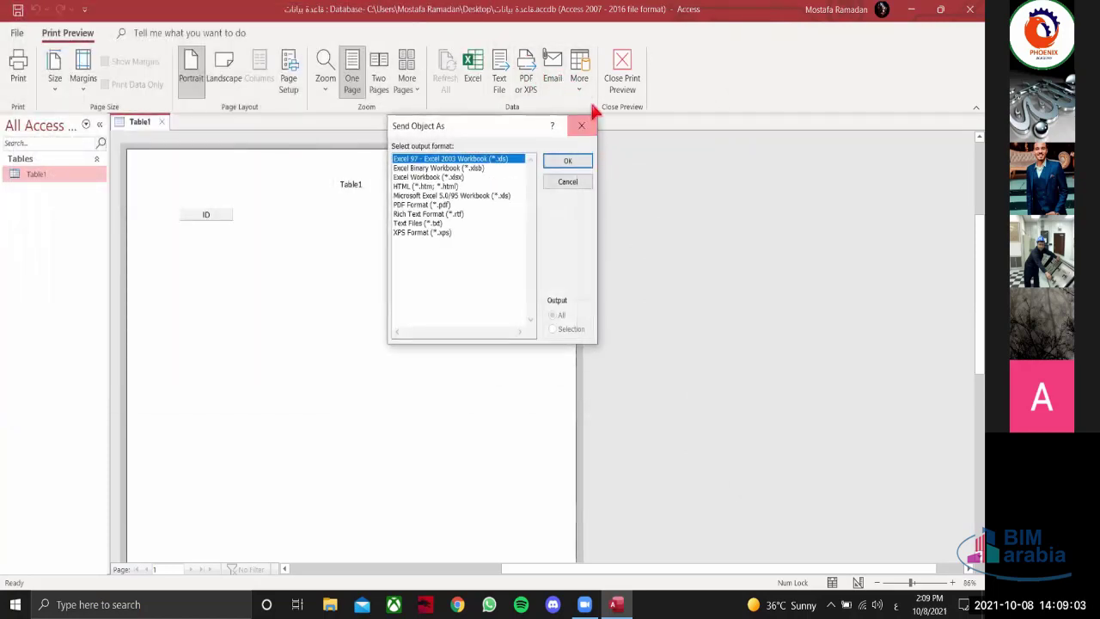
{"action": "left_click", "coordinate": [582, 124]}
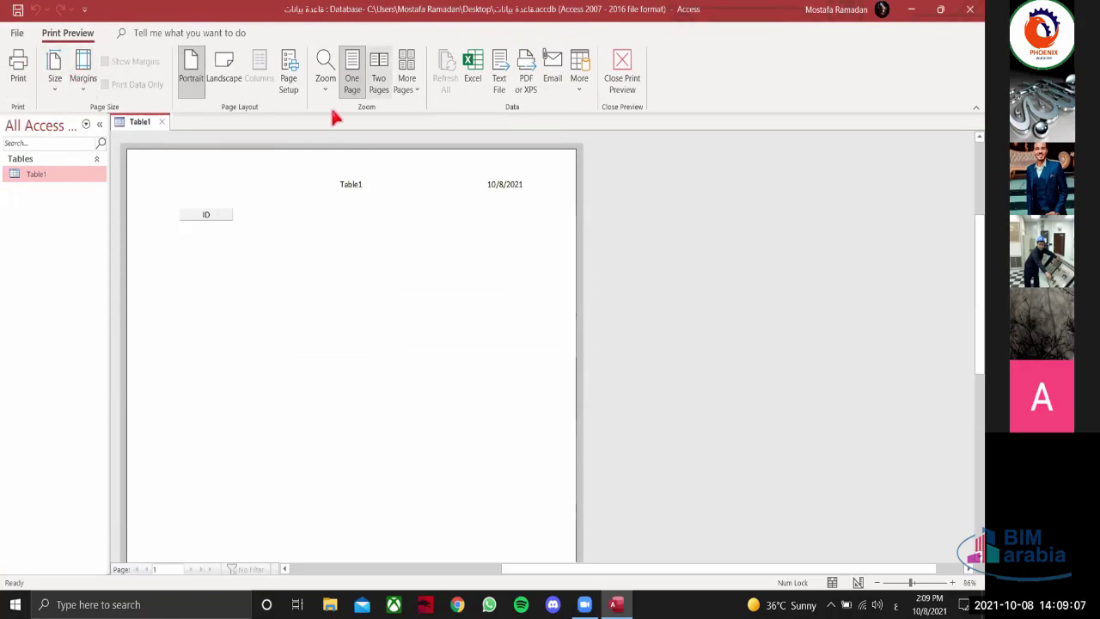
{"action": "key", "text": "super+d"}
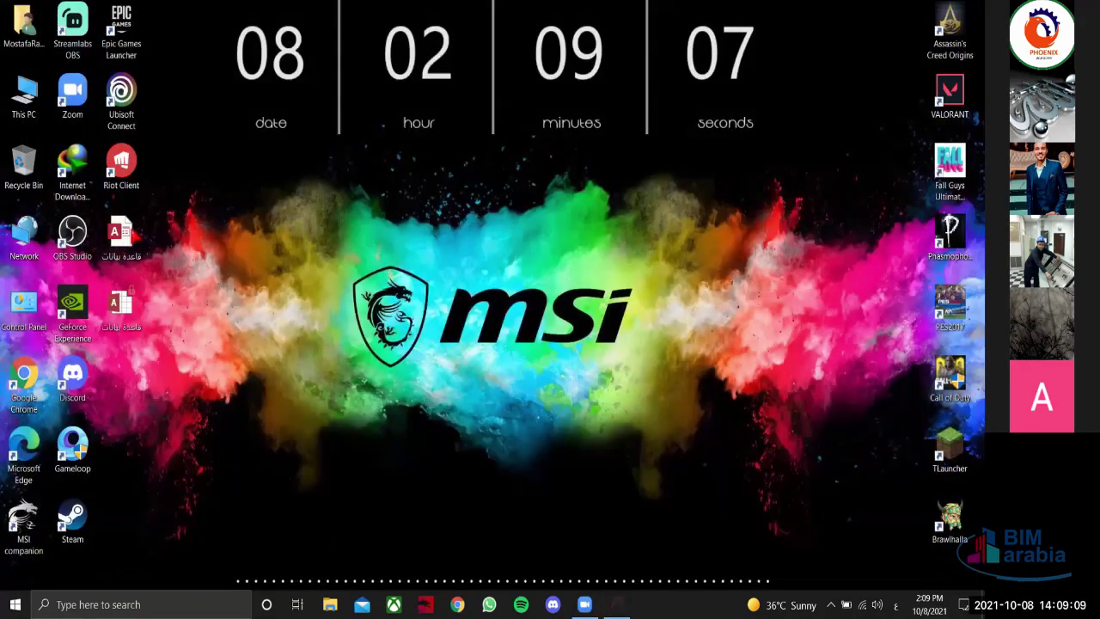
- Reopen the database from the desktop and open the full Print dialog
{"action": "double_click", "coordinate": [130, 230]}
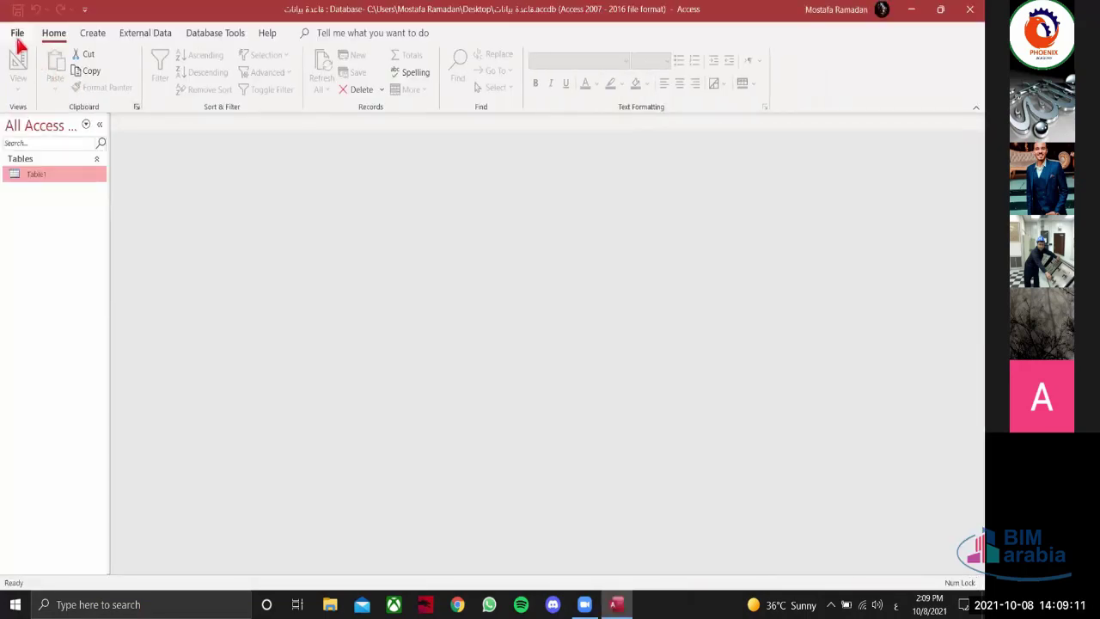
{"action": "left_click", "coordinate": [17, 33]}
{"action": "left_click", "coordinate": [36, 254]}
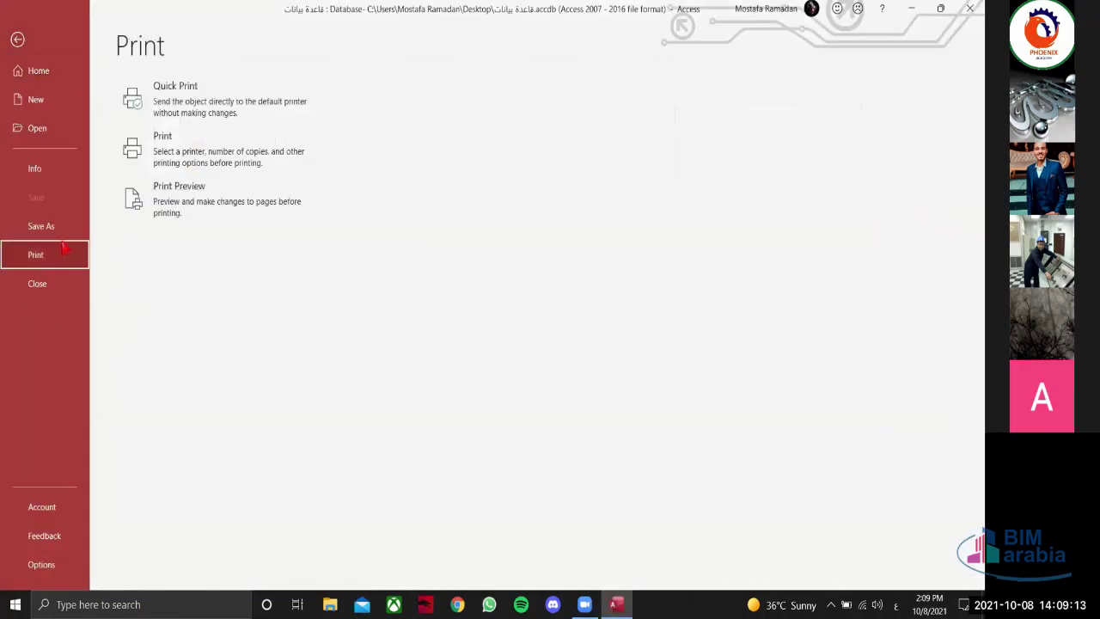
{"action": "left_click", "coordinate": [194, 157]}
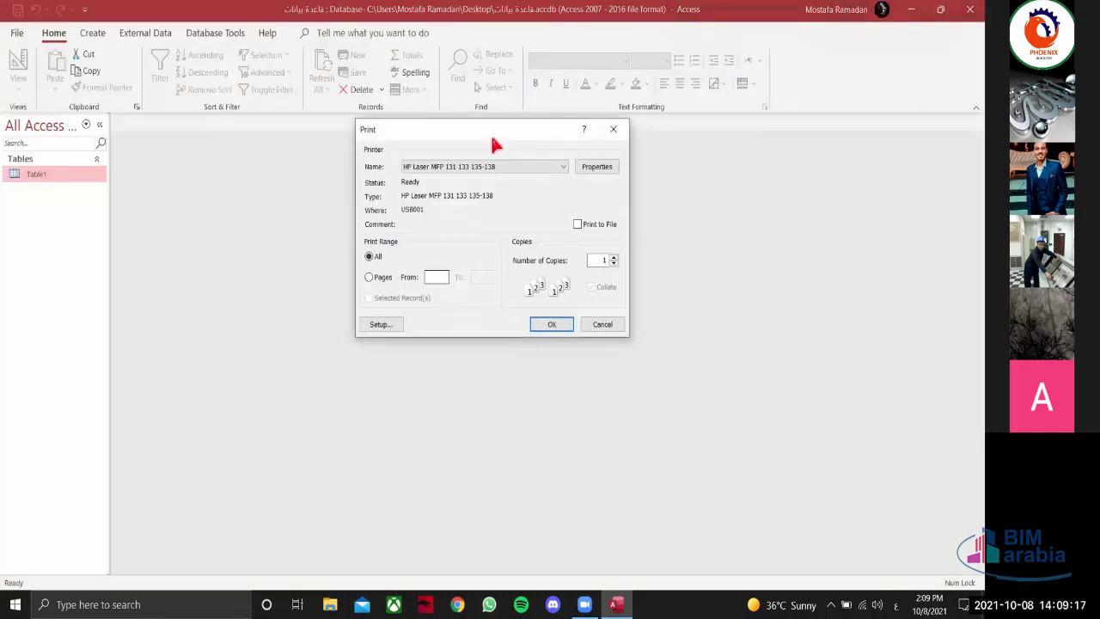
- Check the printer list, keeping the HP Laser MFP, and choose printing a page range
{"action": "left_click_drag", "start_coordinate": [496, 129], "coordinate": [452, 85]}
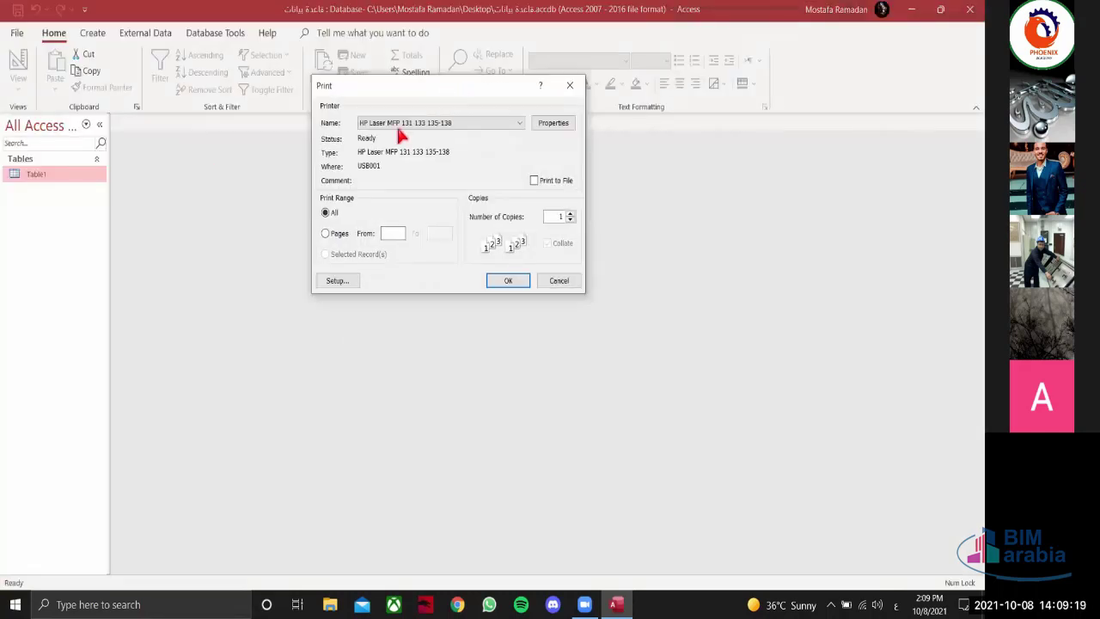
{"action": "left_click", "coordinate": [391, 123]}
{"action": "left_click", "coordinate": [391, 123]}
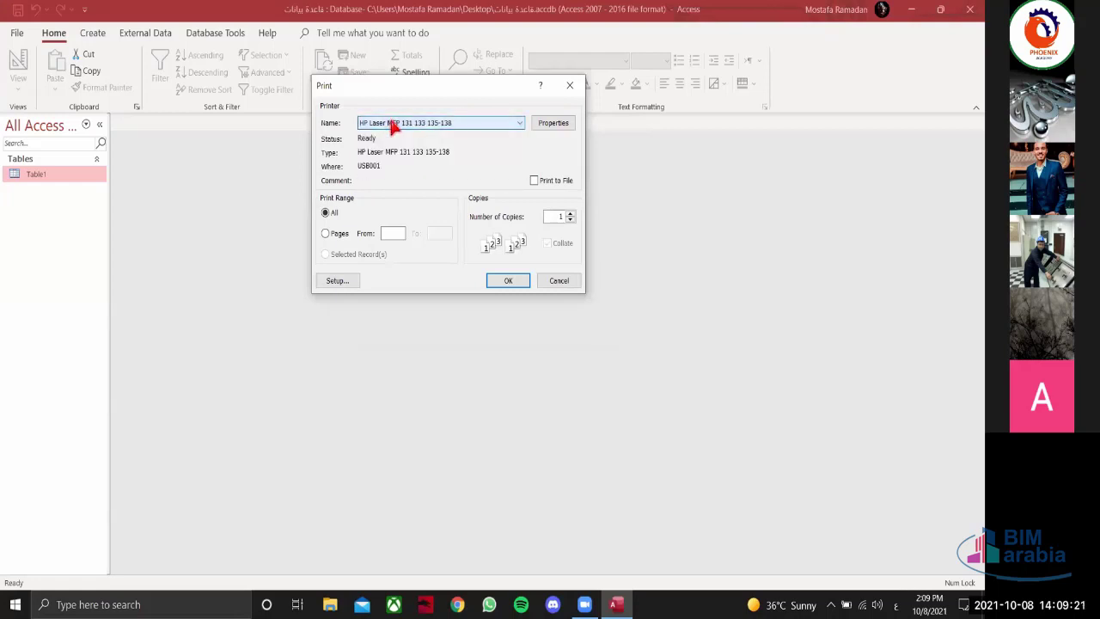
{"action": "left_click", "coordinate": [391, 123]}
{"action": "left_click", "coordinate": [391, 124]}
{"action": "left_click", "coordinate": [391, 123]}
{"action": "left_click", "coordinate": [391, 123]}
{"action": "left_click", "coordinate": [324, 212]}
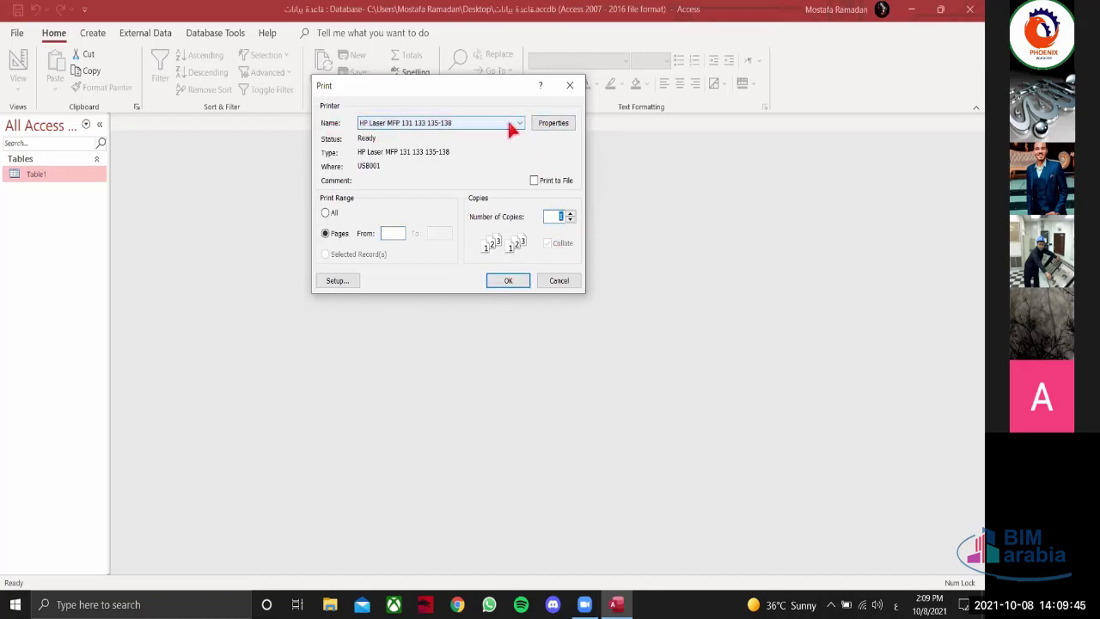
- Browse the printer's presets, returning to Last Used Setting, and close its properties
{"action": "left_click", "coordinate": [553, 126]}
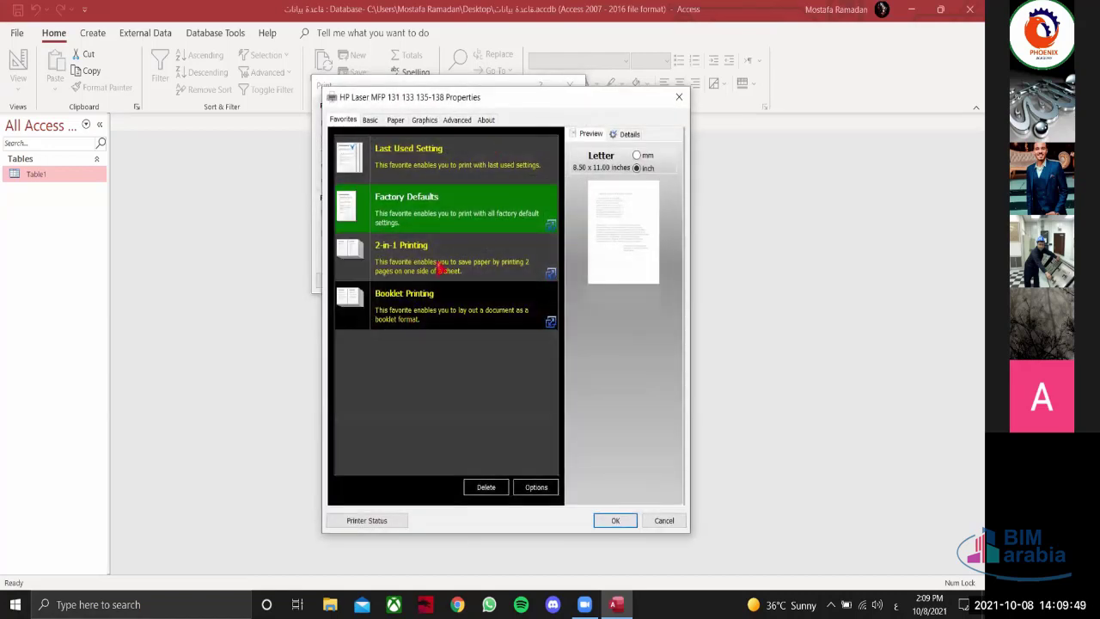
{"action": "left_click", "coordinate": [448, 163]}
{"action": "left_click", "coordinate": [449, 225]}
{"action": "left_click", "coordinate": [448, 259]}
{"action": "left_click", "coordinate": [451, 308]}
{"action": "left_click", "coordinate": [457, 256]}
{"action": "left_click", "coordinate": [450, 193]}
{"action": "left_click", "coordinate": [450, 176]}
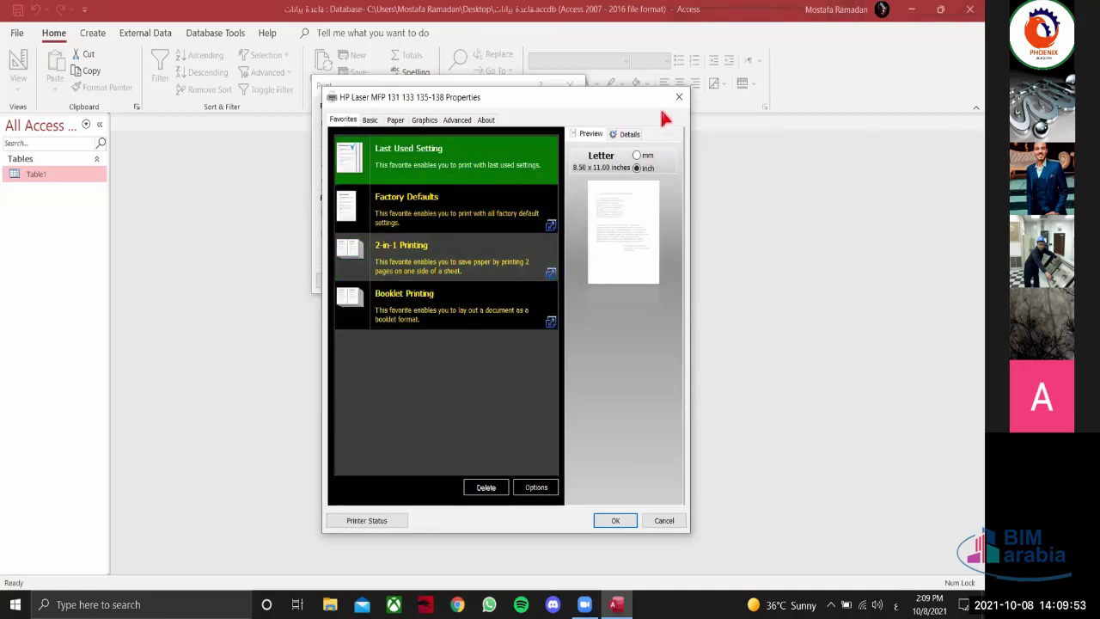
{"action": "left_click", "coordinate": [640, 130]}
{"action": "left_click", "coordinate": [681, 98]}
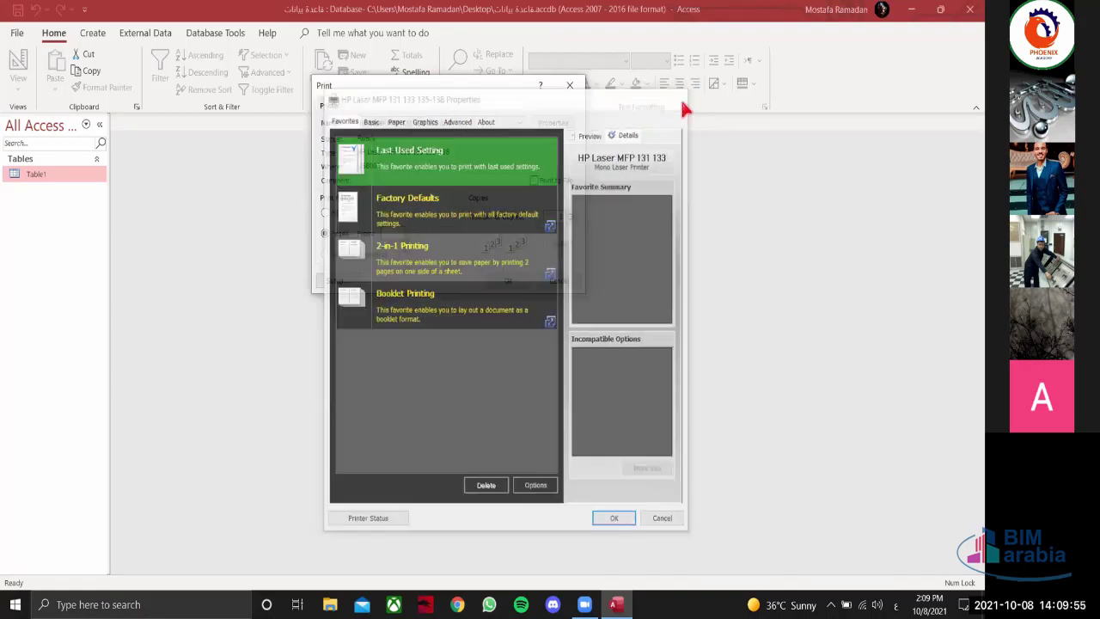
- Inspect the 1-inch Page Setup margins without changes and close both dialogs
{"action": "left_click", "coordinate": [336, 282]}
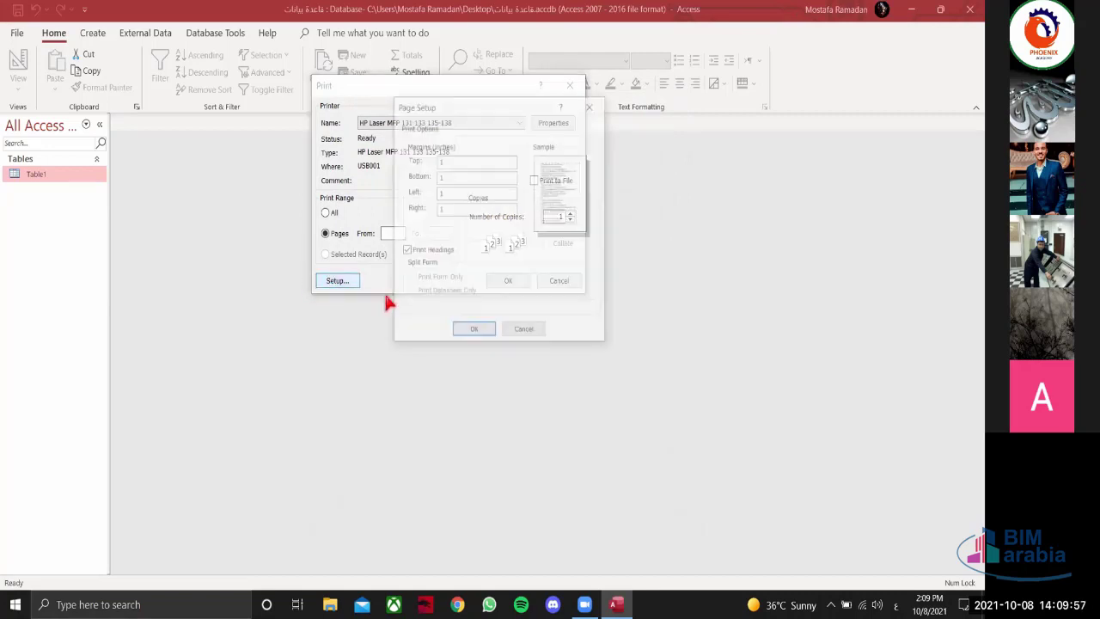
{"action": "left_click_drag", "start_coordinate": [497, 97], "coordinate": [408, 86]}
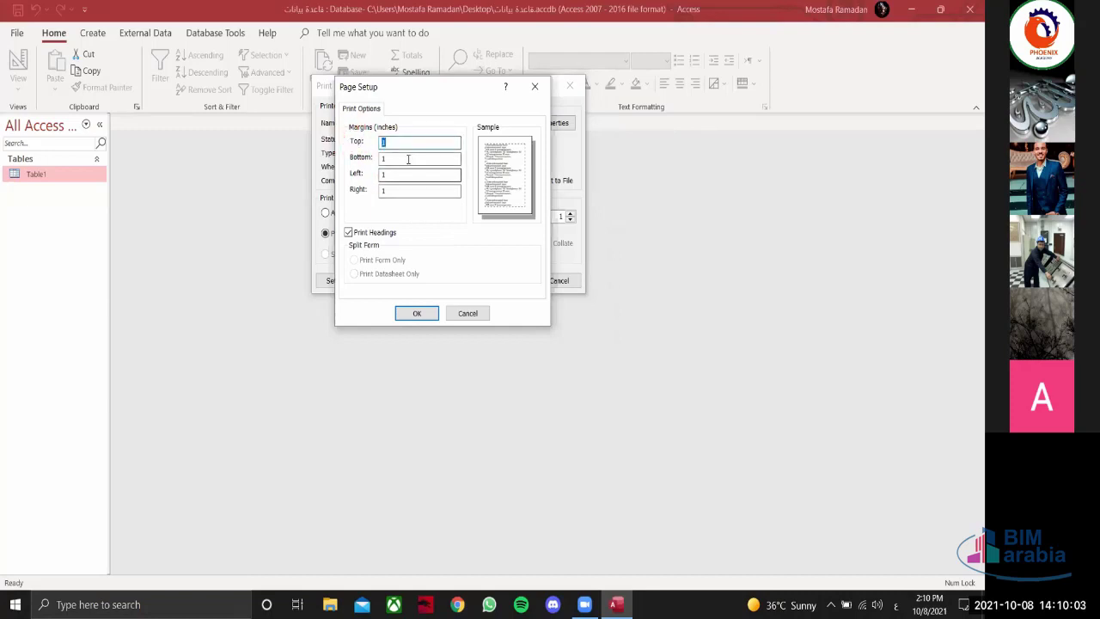
{"action": "key", "text": "Tab"}
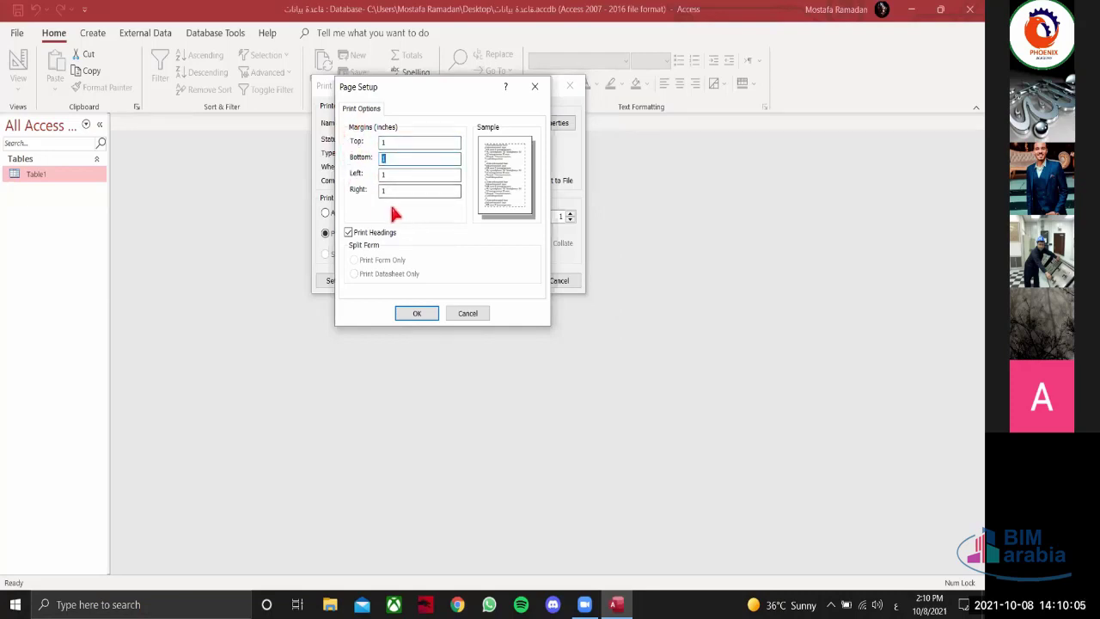
{"action": "left_click", "coordinate": [382, 175]}
{"action": "left_click", "coordinate": [421, 190]}
{"action": "left_click", "coordinate": [533, 86]}
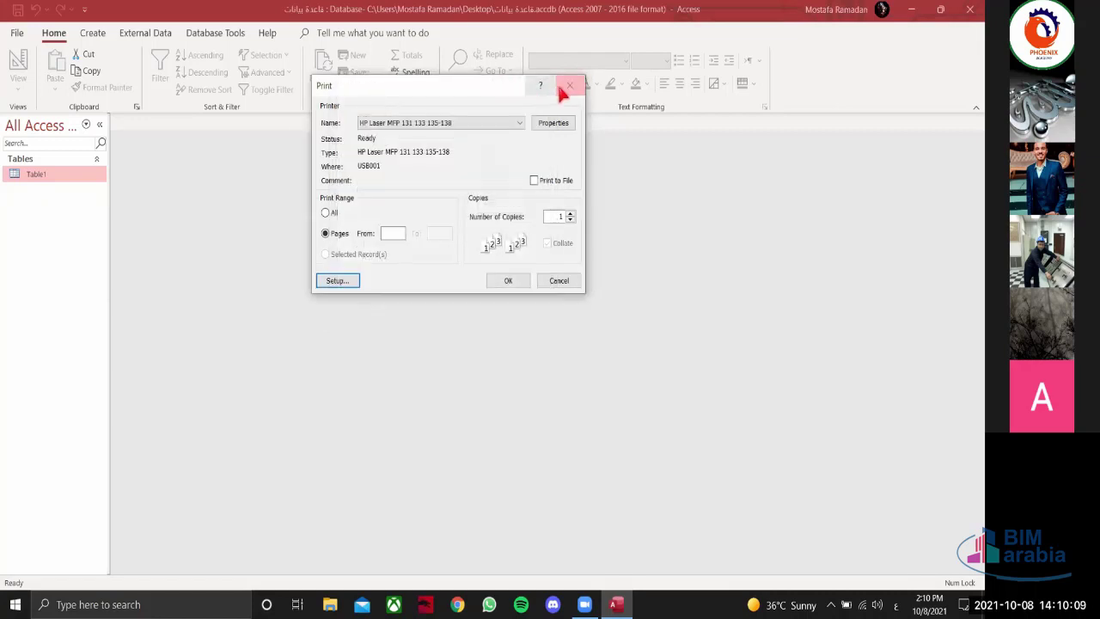
{"action": "left_click", "coordinate": [569, 86]}
- Quick Print Table1 to the default printer and dismiss the printer status message
{"action": "left_click", "coordinate": [8, 39]}
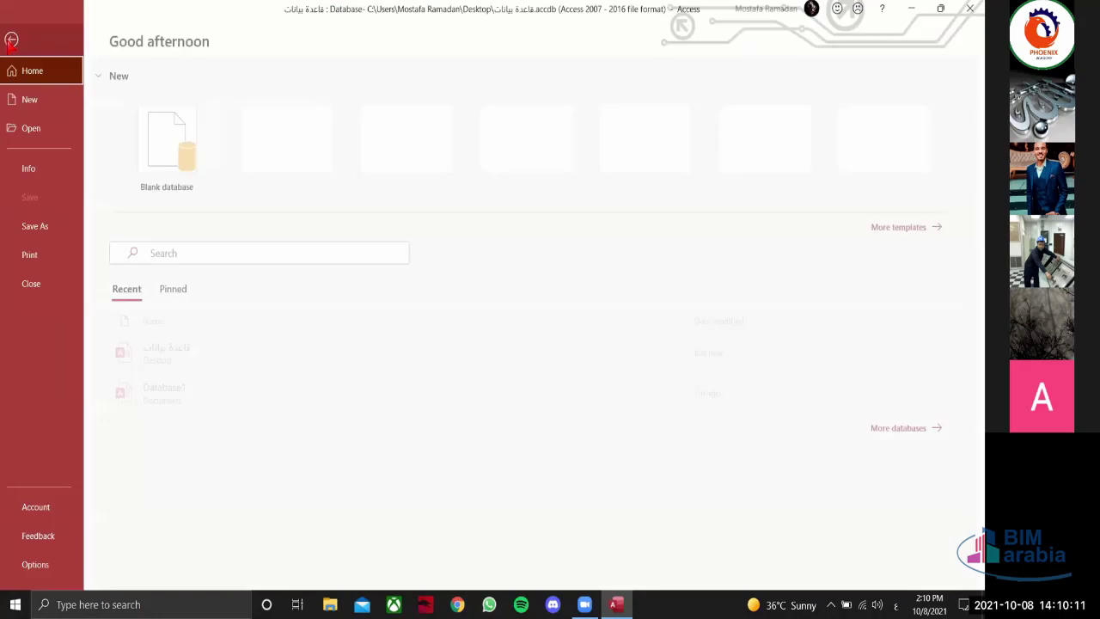
{"action": "left_click", "coordinate": [35, 256]}
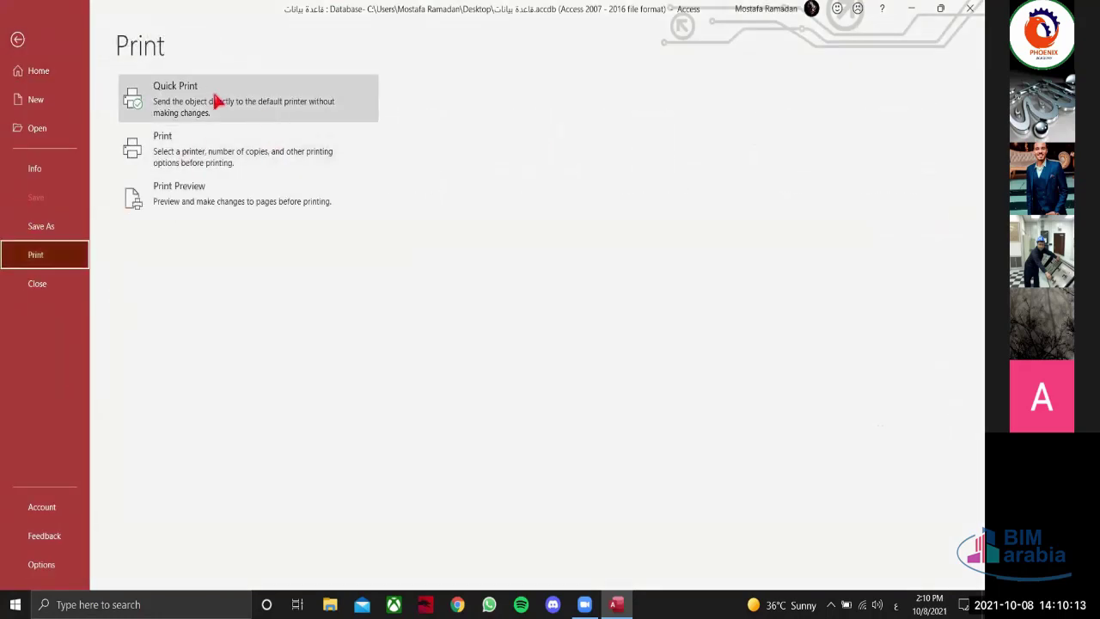
{"action": "left_click", "coordinate": [183, 102]}
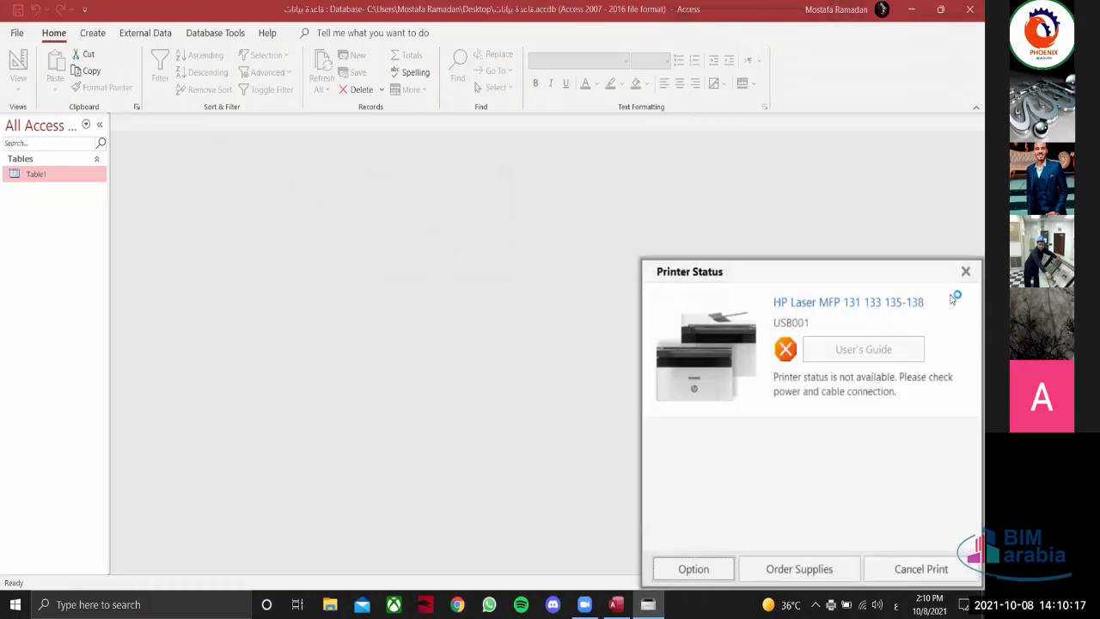
{"action": "left_click", "coordinate": [965, 271]}
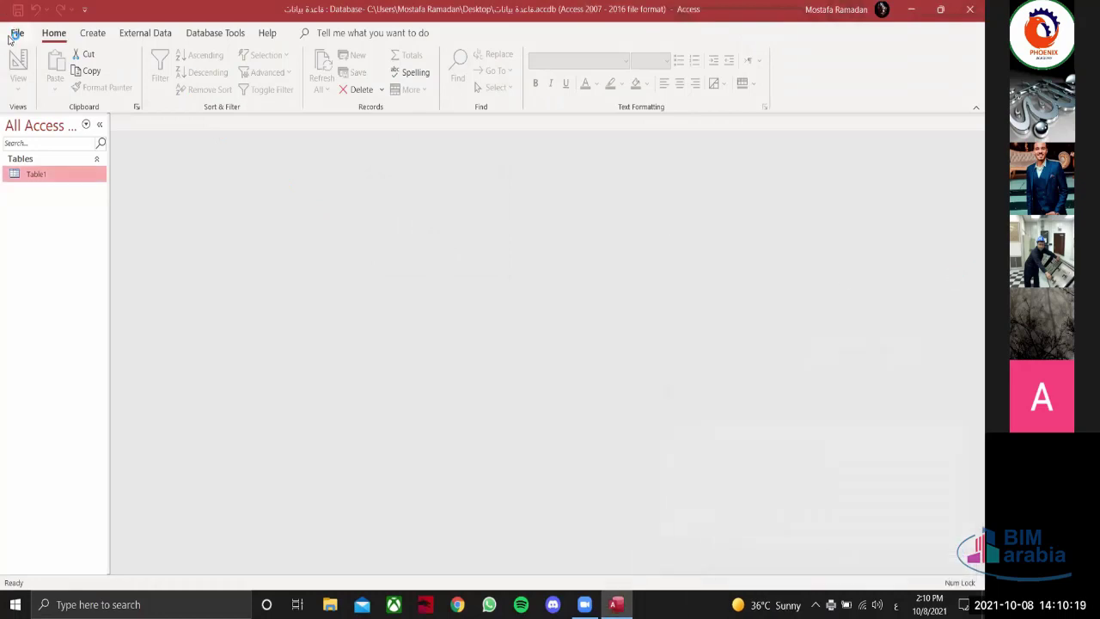
- Open the full Print dialog again and close it without printing
{"action": "left_click", "coordinate": [16, 34]}
{"action": "left_click", "coordinate": [36, 254]}
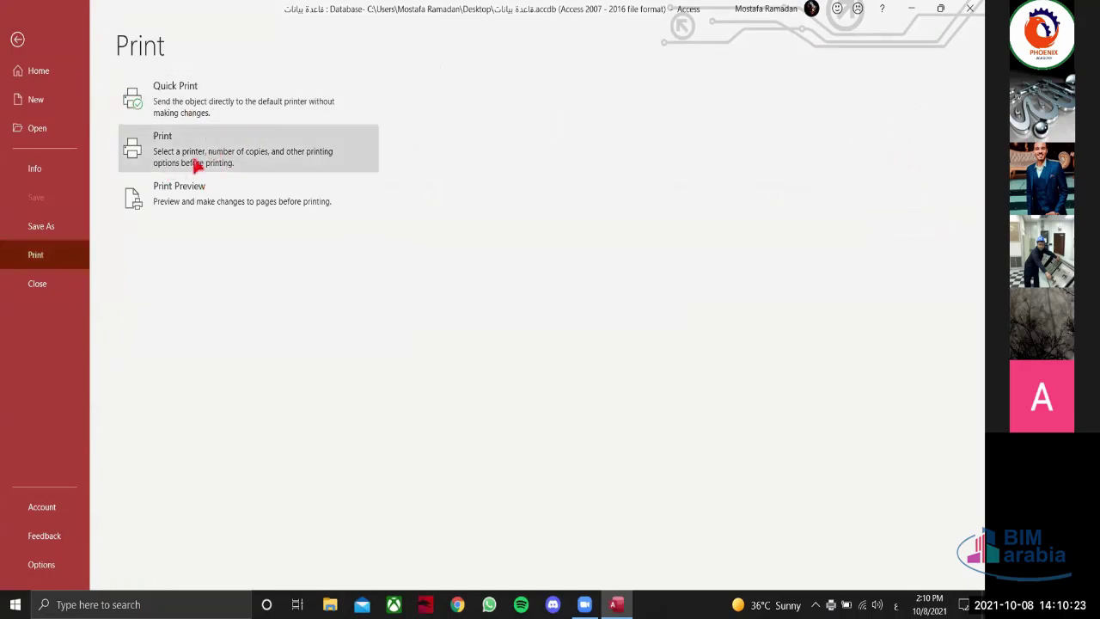
{"action": "left_click", "coordinate": [193, 163]}
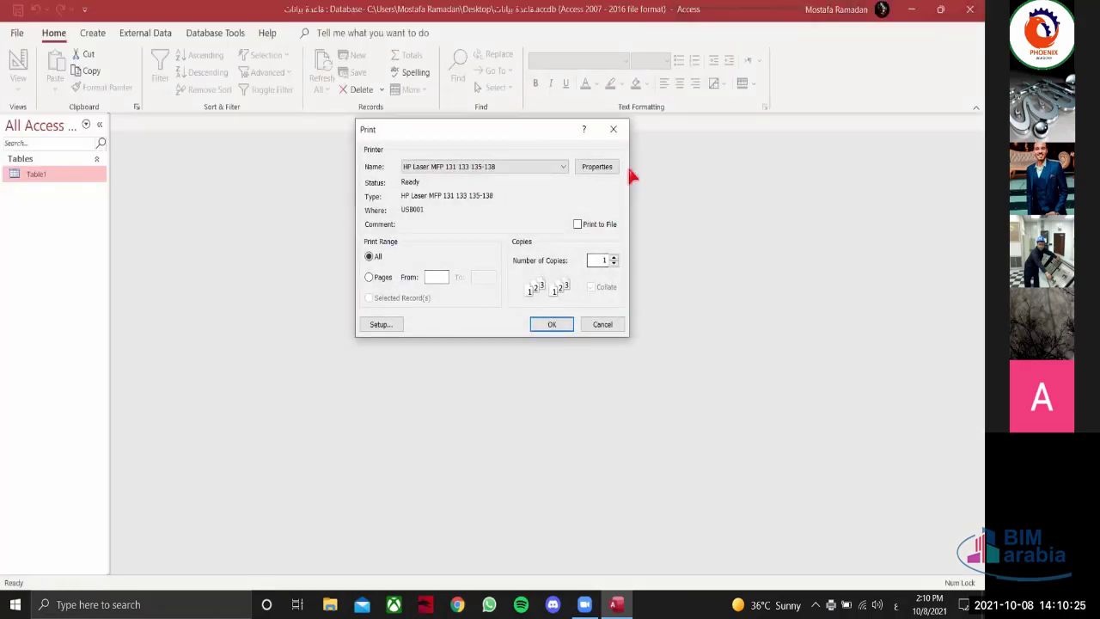
{"action": "left_click", "coordinate": [612, 135]}
- Reopen Table1's Print Preview, zoom in and out, then return to the File start page
{"action": "left_click", "coordinate": [14, 36]}
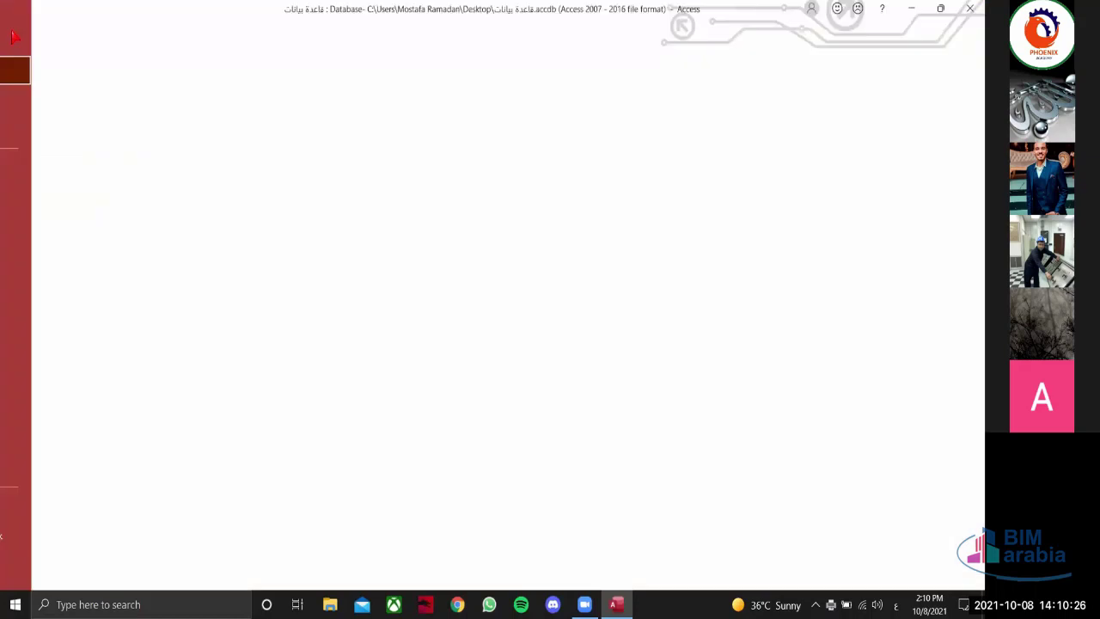
{"action": "left_click", "coordinate": [43, 253]}
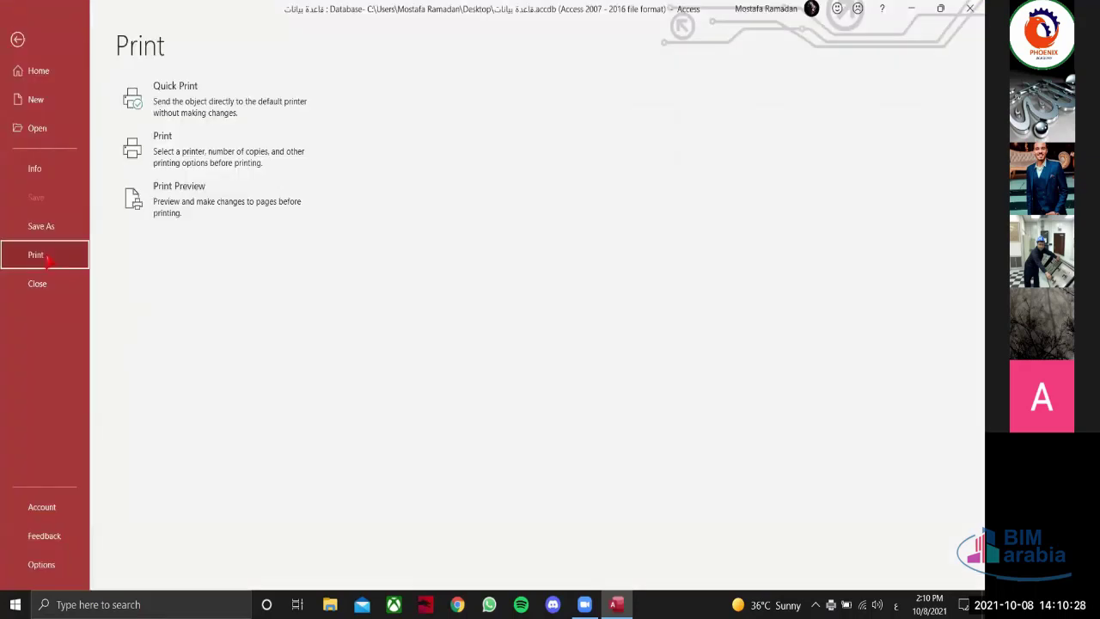
{"action": "left_click", "coordinate": [219, 204]}
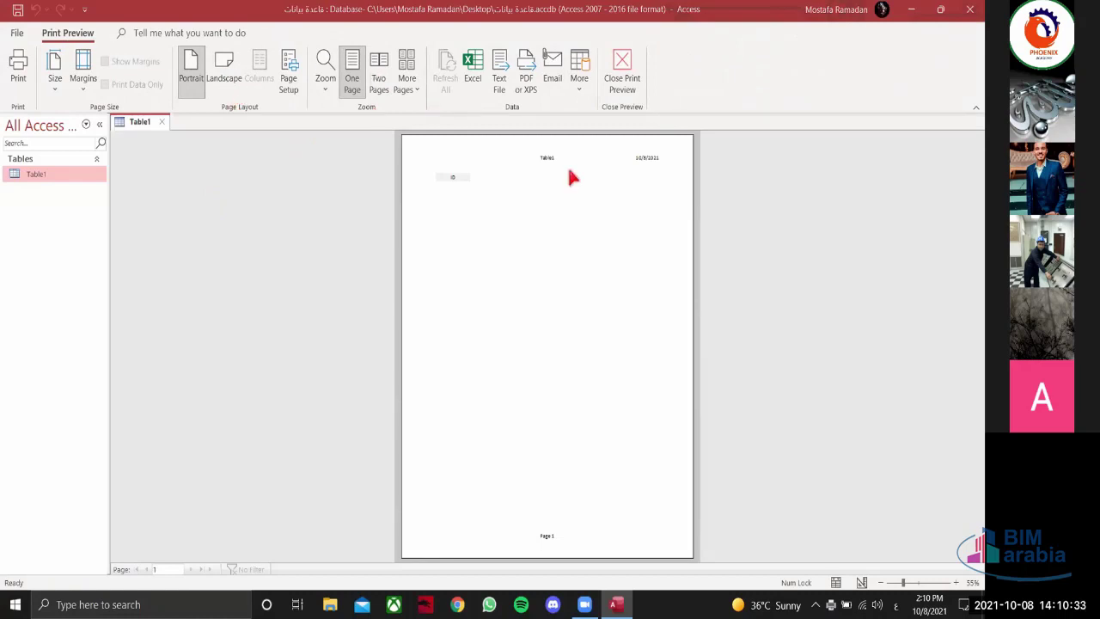
{"action": "left_click", "coordinate": [626, 341]}
{"action": "left_click", "coordinate": [456, 283]}
{"action": "left_click", "coordinate": [481, 346]}
{"action": "left_click", "coordinate": [480, 277]}
{"action": "left_click", "coordinate": [480, 278]}
{"action": "left_click", "coordinate": [480, 277]}
{"action": "left_click", "coordinate": [481, 277]}
{"action": "left_click", "coordinate": [480, 277]}
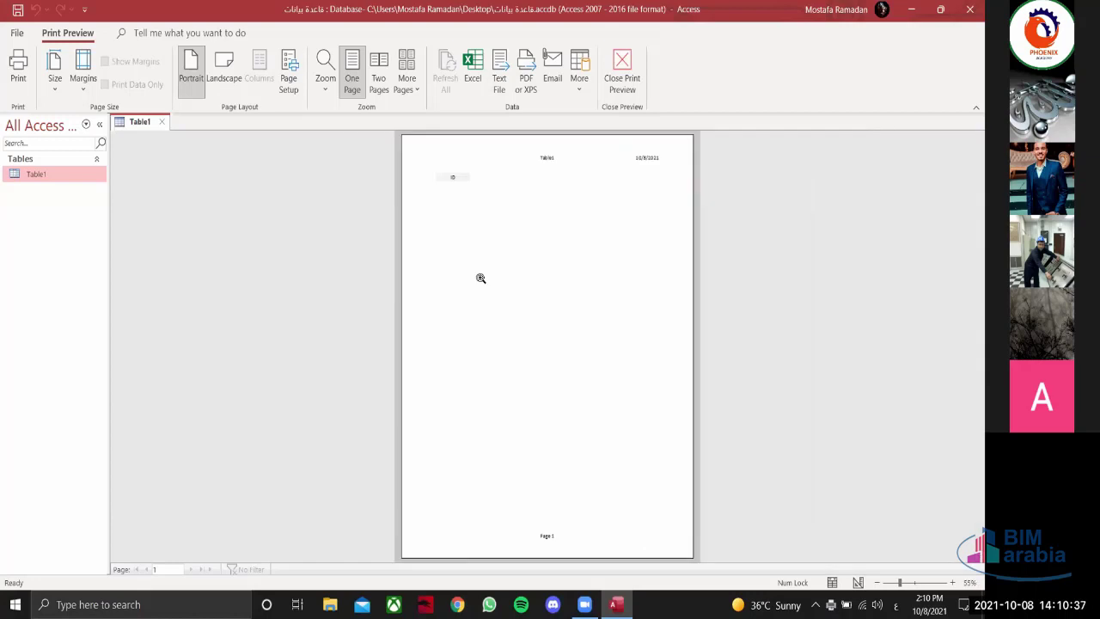
{"action": "left_click", "coordinate": [17, 32]}
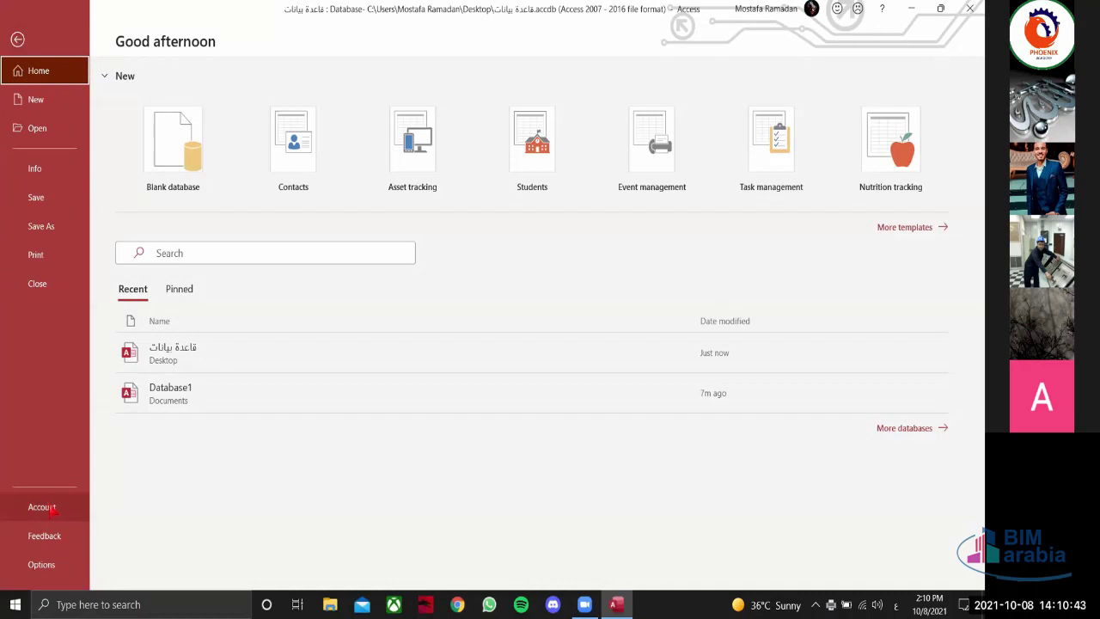
- On the Account page, cycle Office Theme through Dark Gray, White and Black, ending on Colorful
{"action": "left_click", "coordinate": [51, 511]}
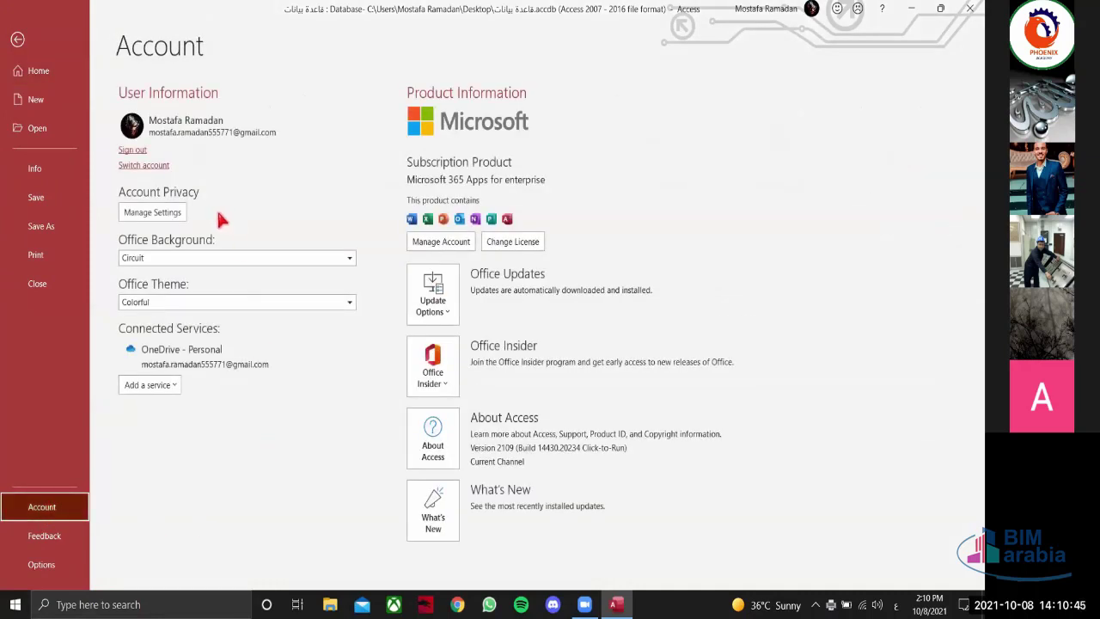
{"action": "left_click", "coordinate": [185, 302]}
{"action": "left_click", "coordinate": [182, 328]}
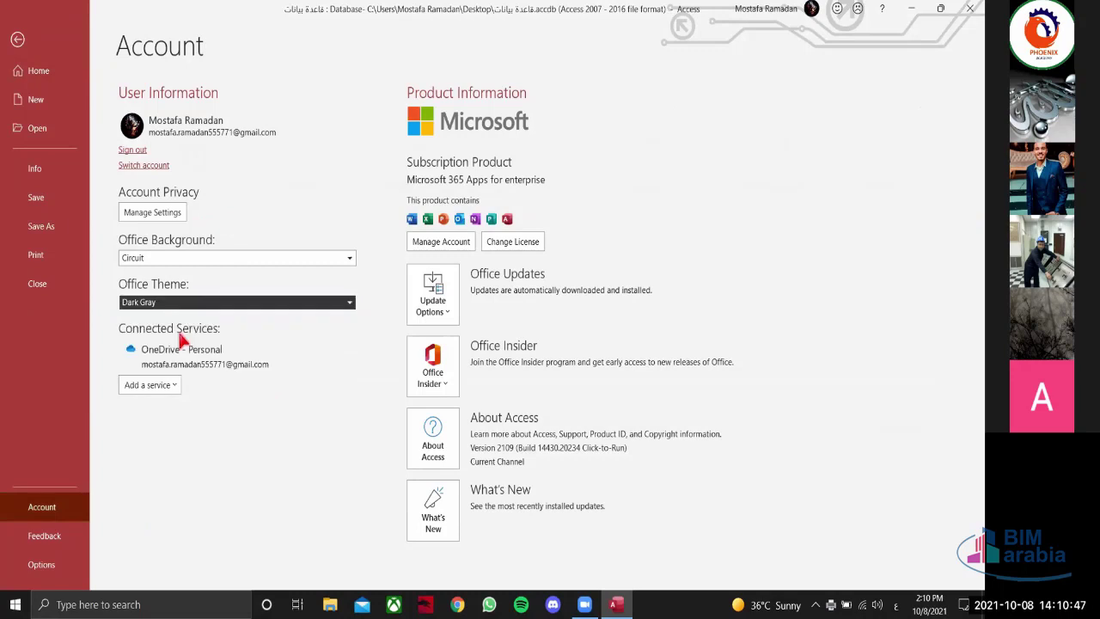
{"action": "left_click", "coordinate": [183, 303]}
{"action": "left_click", "coordinate": [146, 358]}
{"action": "left_click", "coordinate": [153, 305]}
{"action": "left_click", "coordinate": [161, 347]}
{"action": "left_click", "coordinate": [172, 302]}
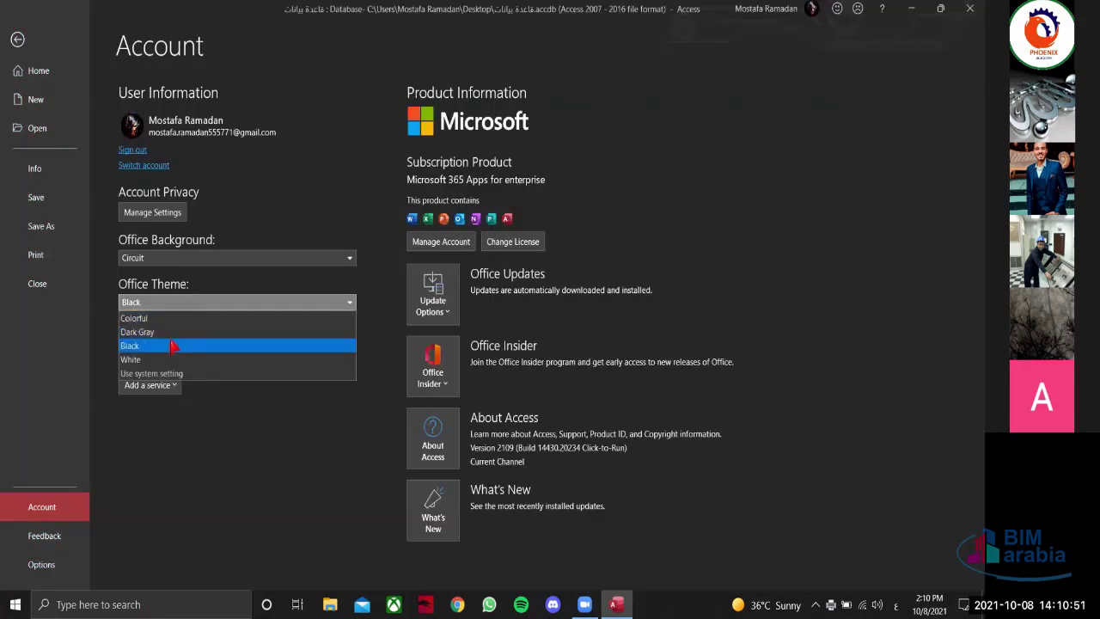
{"action": "left_click", "coordinate": [176, 333]}
{"action": "left_click", "coordinate": [185, 303]}
{"action": "left_click", "coordinate": [180, 314]}
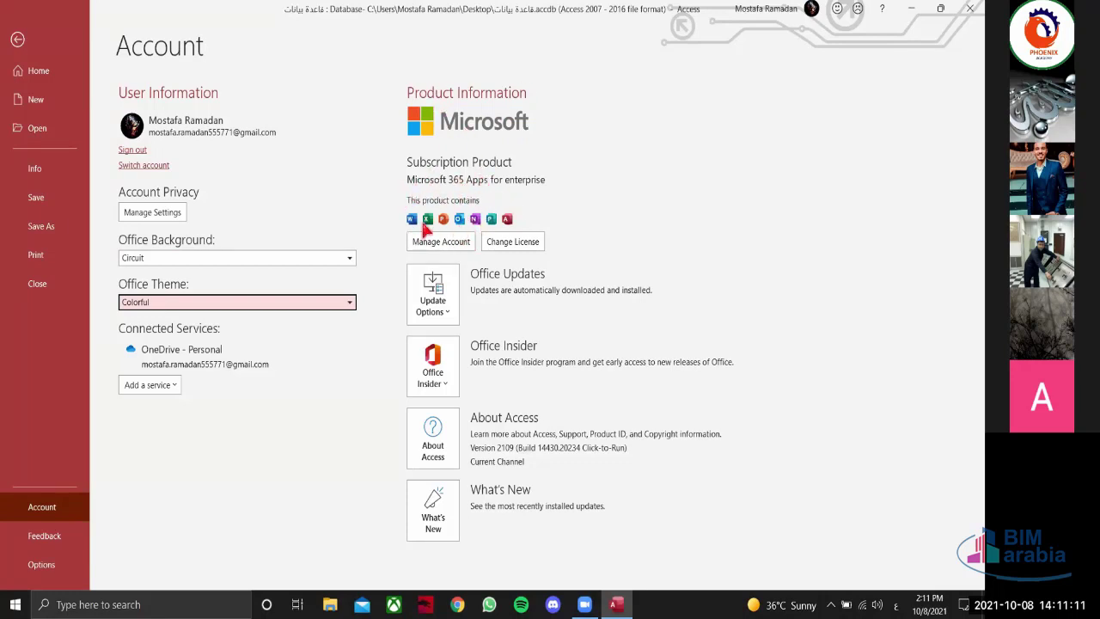
- View the Feedback page, then open Access Options, select the User name text, and close Options
{"action": "left_click", "coordinate": [62, 534]}
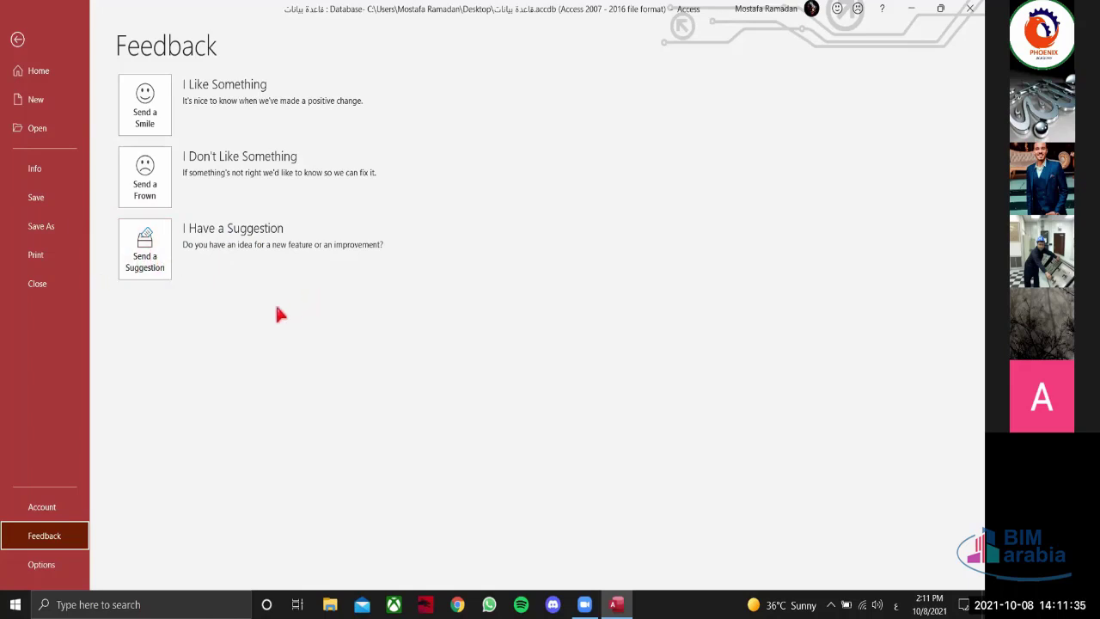
{"action": "left_click", "coordinate": [52, 562]}
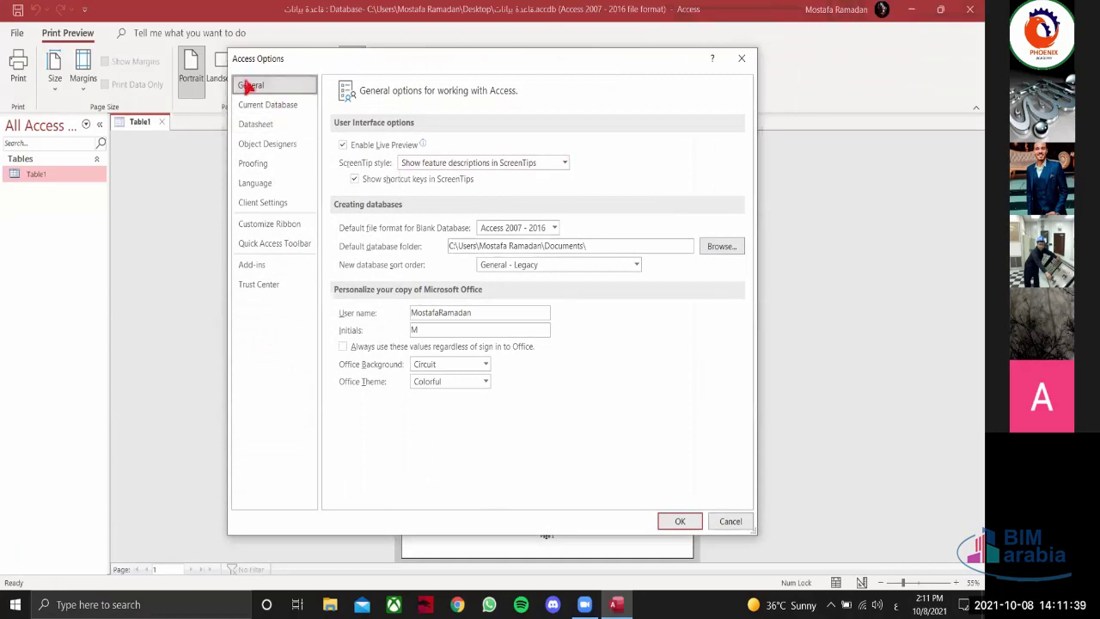
{"action": "left_click", "coordinate": [477, 311]}
{"action": "double_click", "coordinate": [475, 312]}
{"action": "left_click", "coordinate": [474, 312]}
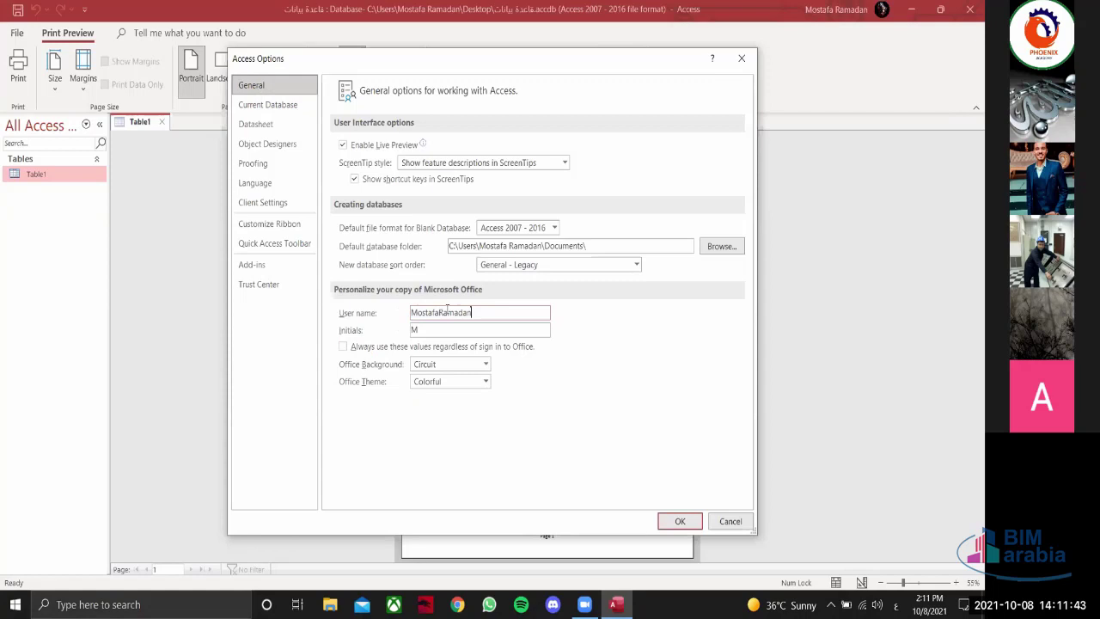
{"action": "left_click", "coordinate": [742, 58]}
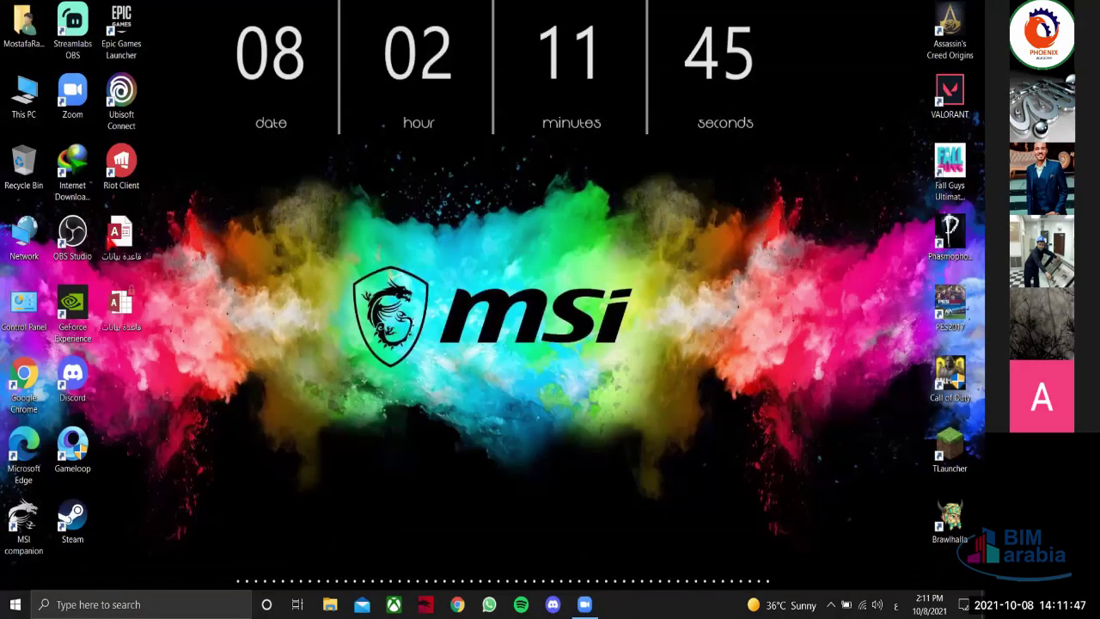
- Create and permanently delete a blank Word document, then reopen قاعدة بيانات and its Options
{"action": "left_click", "coordinate": [127, 243]}
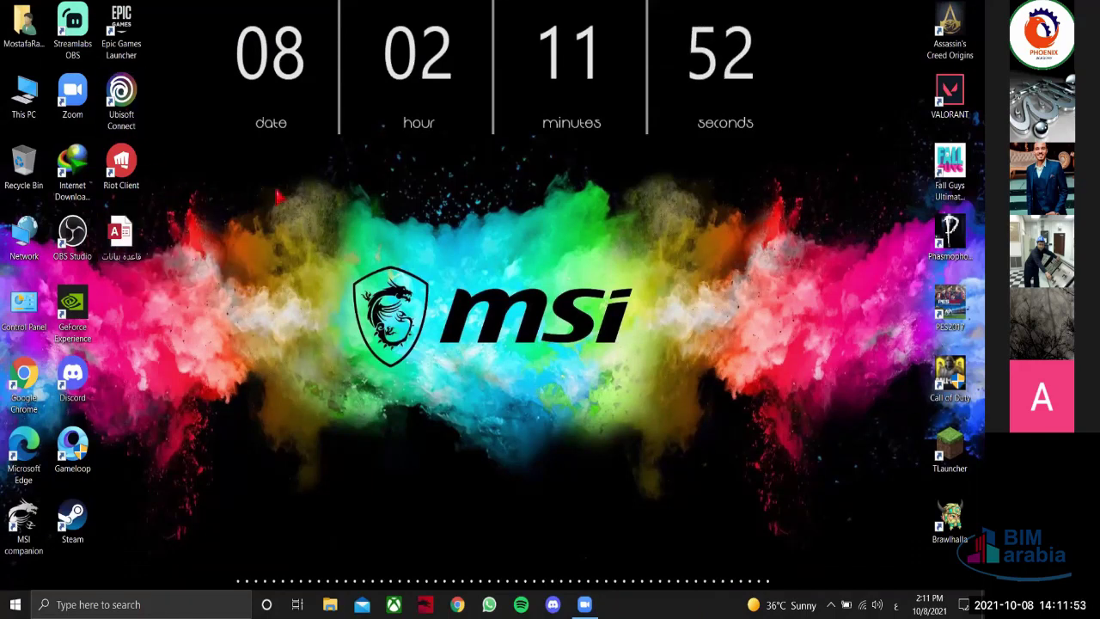
{"action": "right_click", "coordinate": [276, 197]}
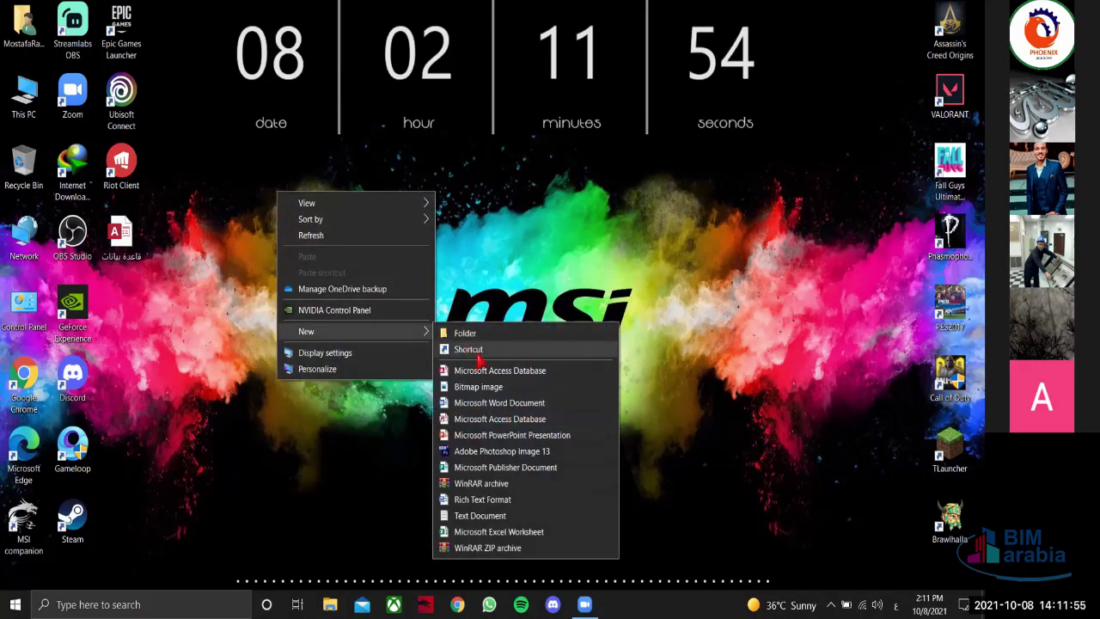
{"action": "left_click", "coordinate": [490, 402]}
{"action": "key", "text": "Return"}
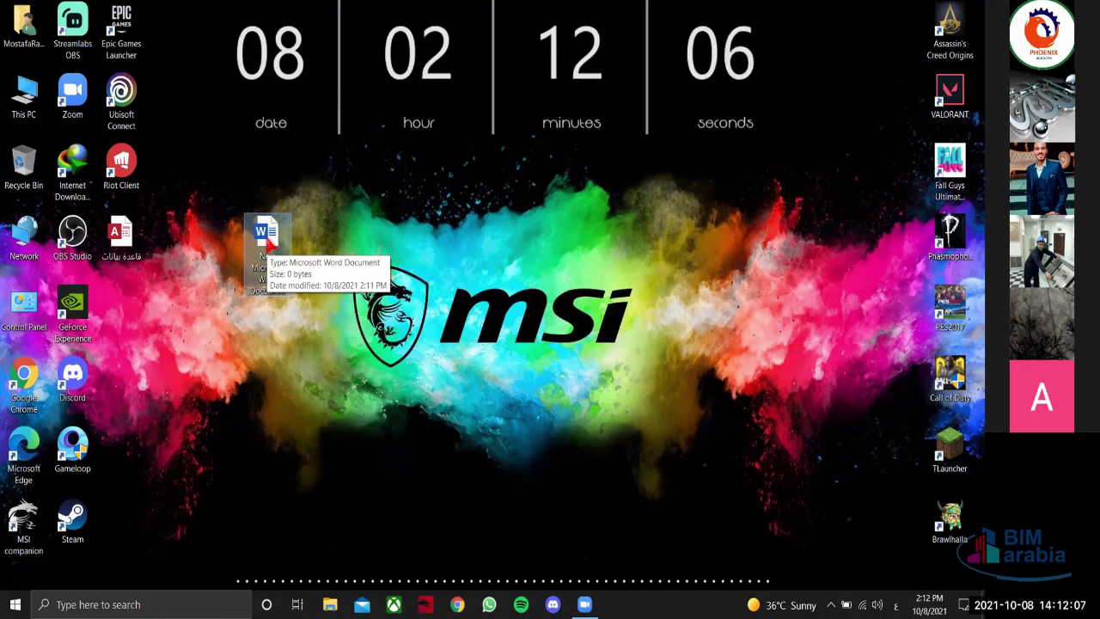
{"action": "key", "text": "shift+Delete"}
{"action": "key", "text": "Return"}
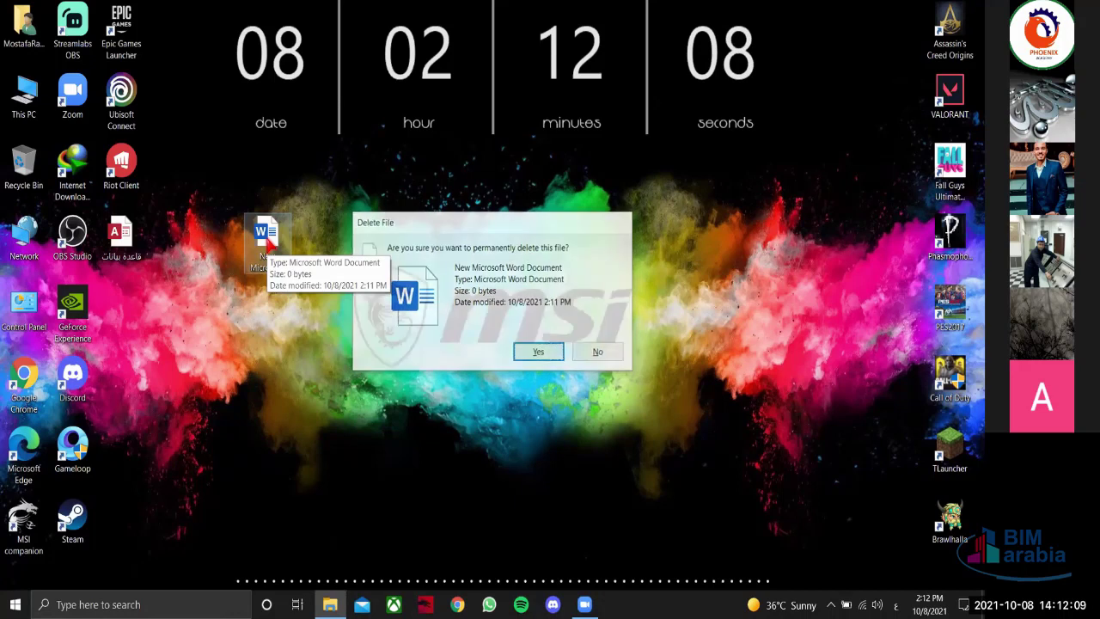
{"action": "double_click", "coordinate": [120, 232]}
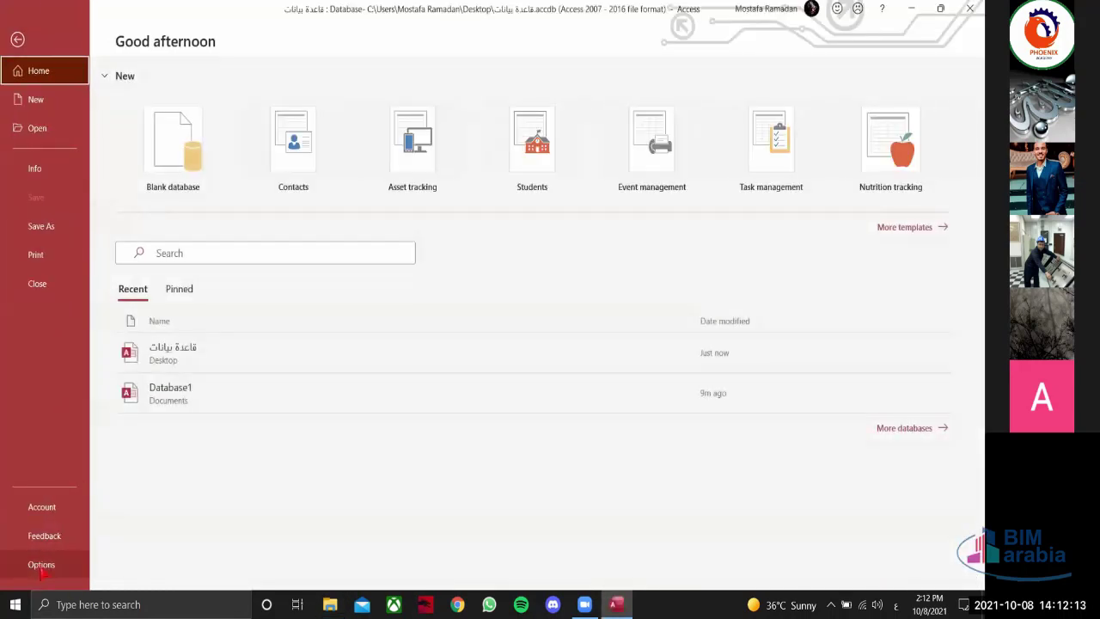
{"action": "left_click", "coordinate": [37, 563]}
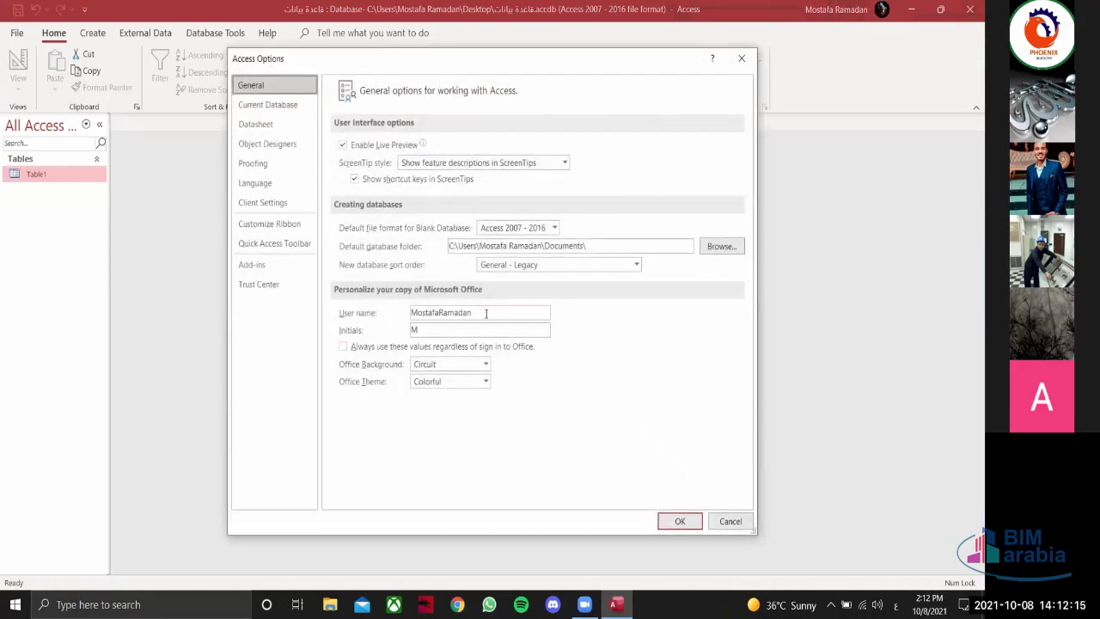
{"action": "double_click", "coordinate": [486, 315]}
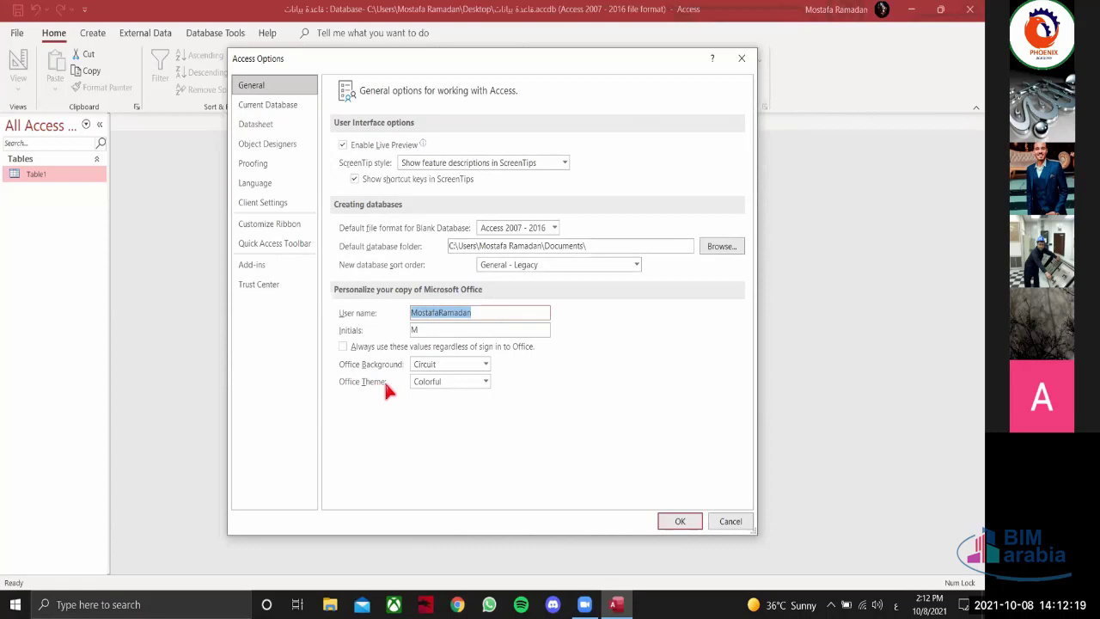
{"action": "left_click", "coordinate": [472, 384]}
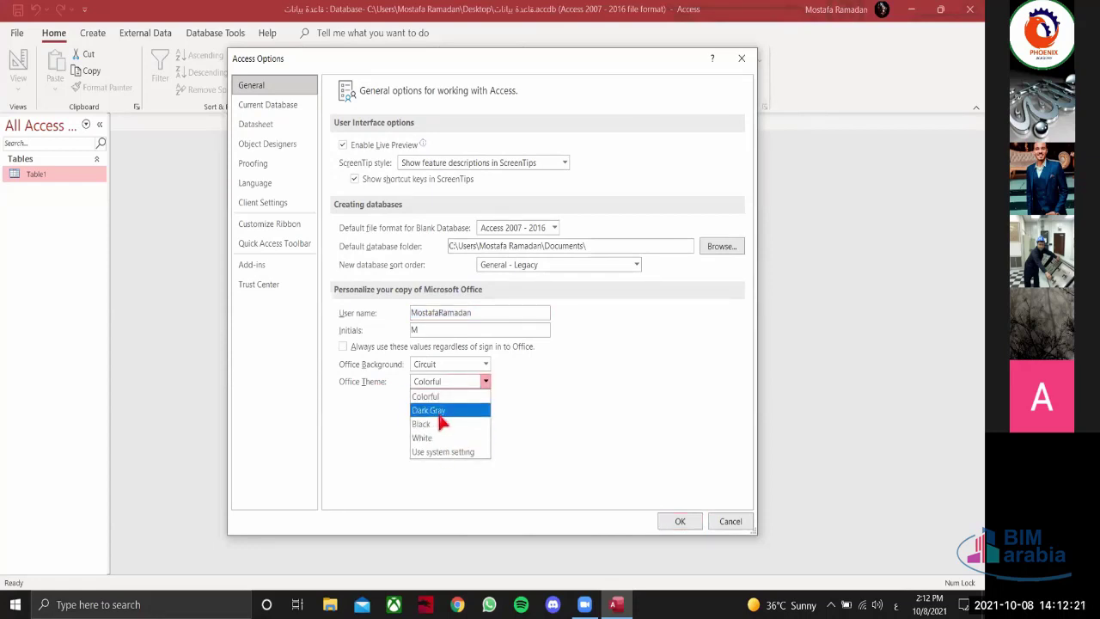
{"action": "left_click", "coordinate": [580, 390]}
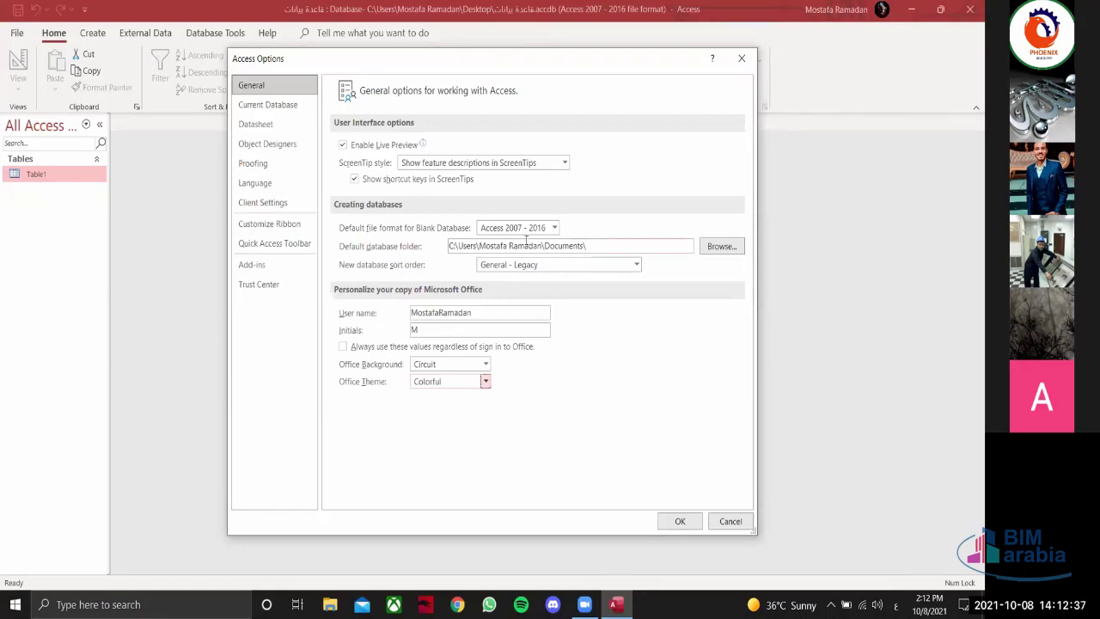
{"action": "left_click", "coordinate": [721, 247]}
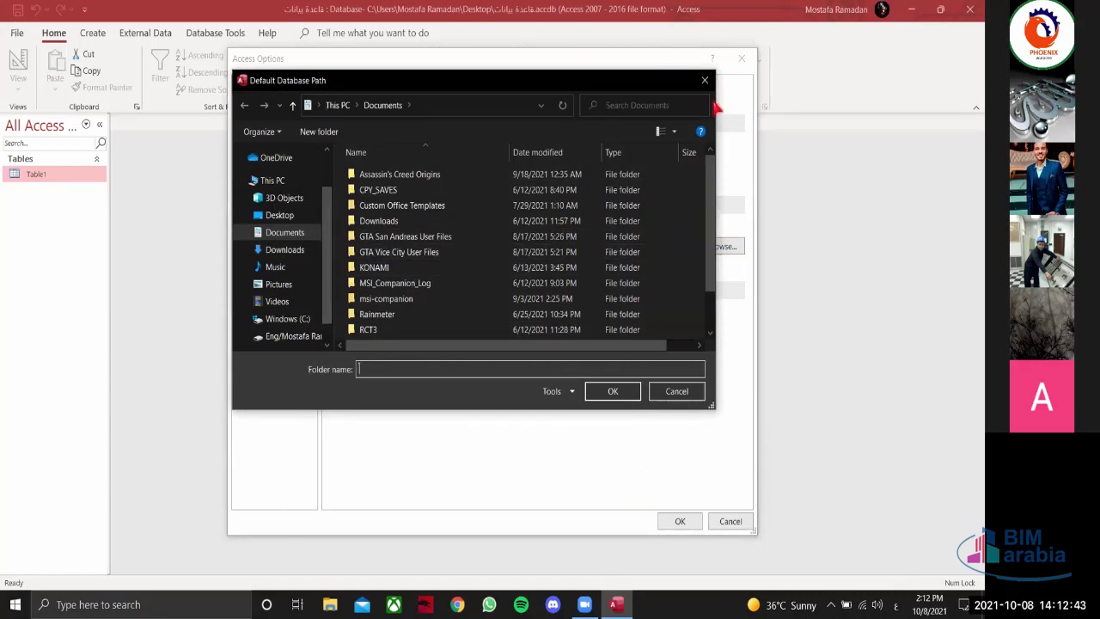
{"action": "left_click", "coordinate": [704, 80]}
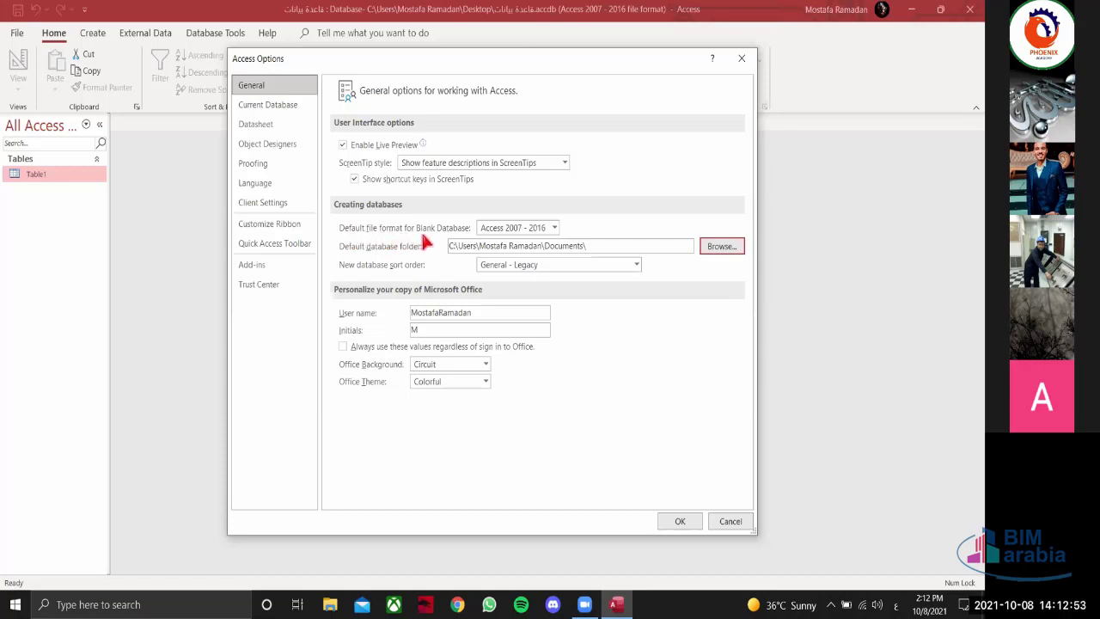
{"action": "left_click", "coordinate": [512, 228]}
{"action": "left_click", "coordinate": [510, 232]}
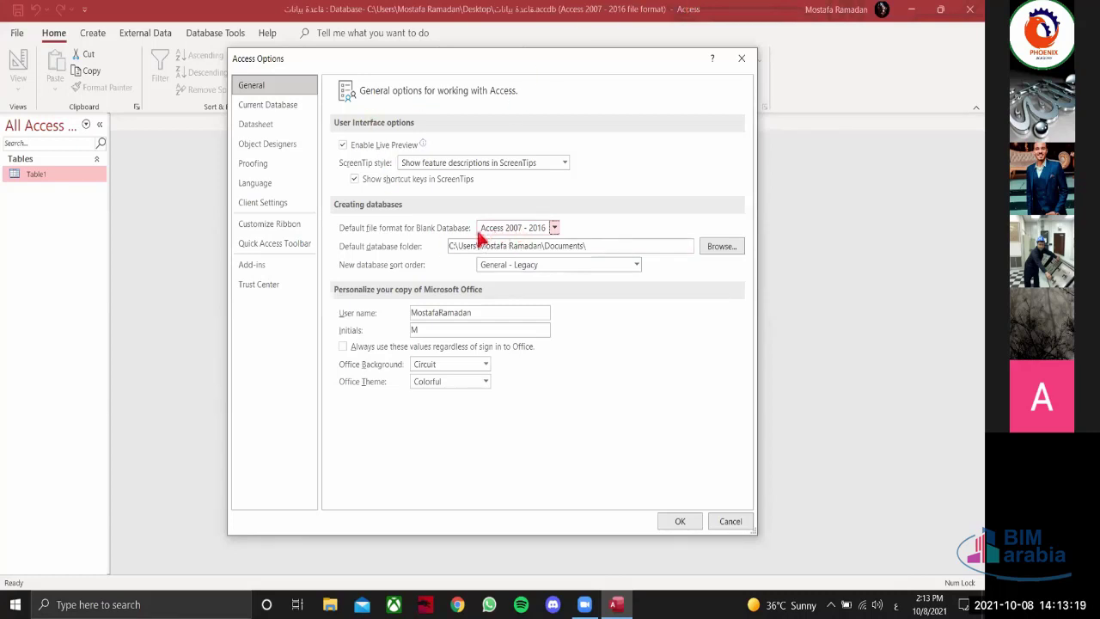
- Try Access 2000 as the default file format for blank databases
{"action": "left_click", "coordinate": [536, 232]}
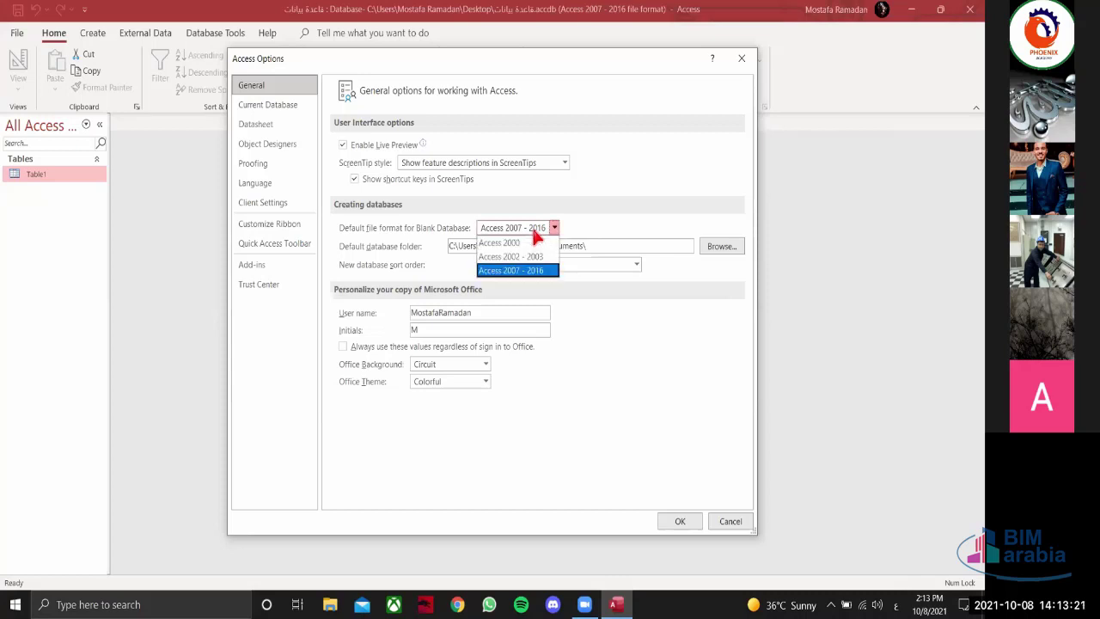
{"action": "left_click", "coordinate": [511, 271]}
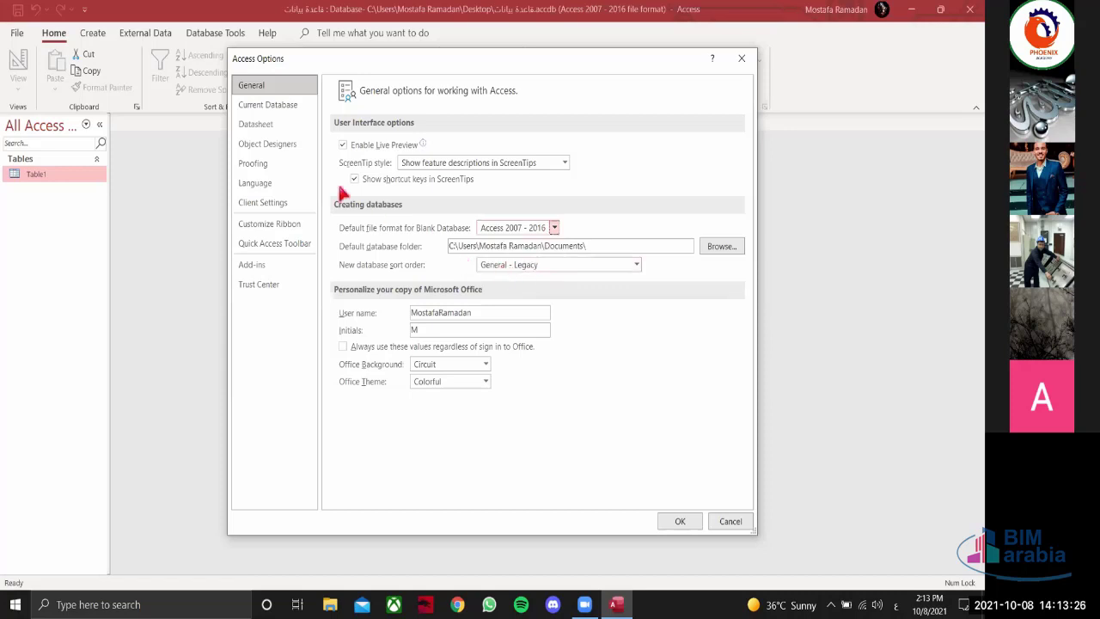
{"action": "left_click", "coordinate": [534, 229]}
{"action": "left_click", "coordinate": [505, 229]}
{"action": "left_click", "coordinate": [511, 232]}
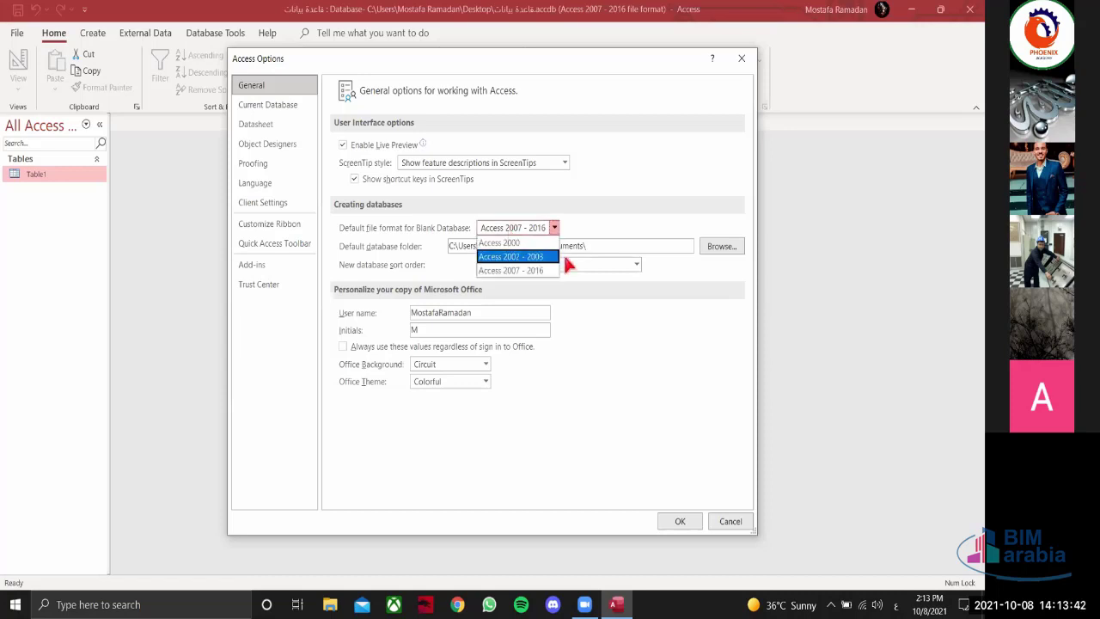
{"action": "left_click", "coordinate": [508, 249]}
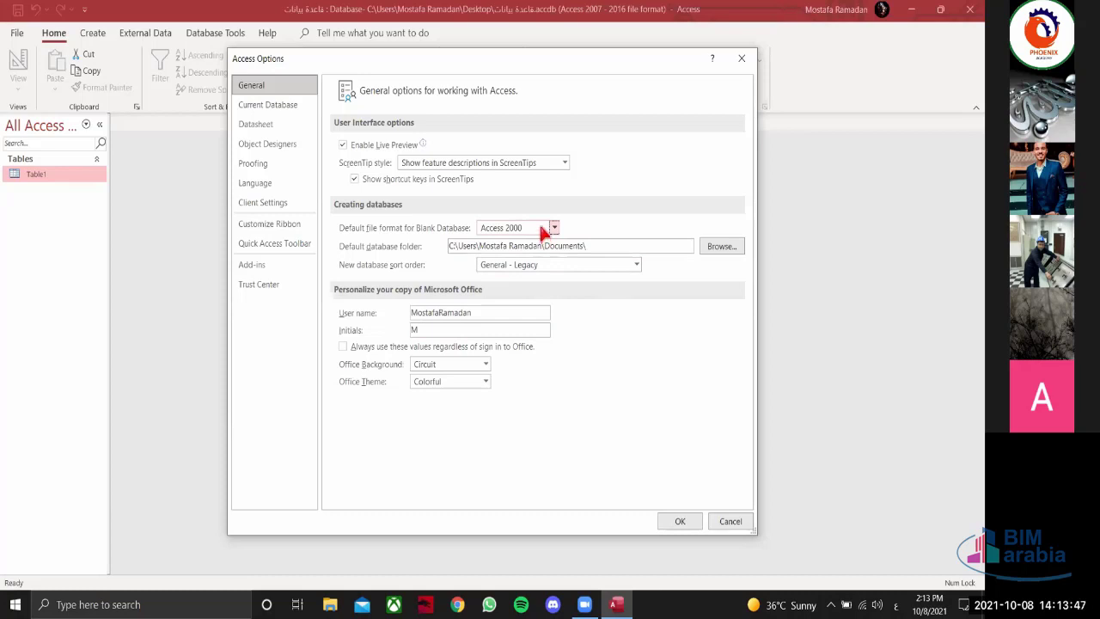
- Try Access 2002 - 2003, dismiss the sort order warning, then restore Access 2007 - 2016
{"action": "left_click", "coordinate": [544, 231]}
{"action": "left_click", "coordinate": [544, 230]}
{"action": "left_click", "coordinate": [544, 230]}
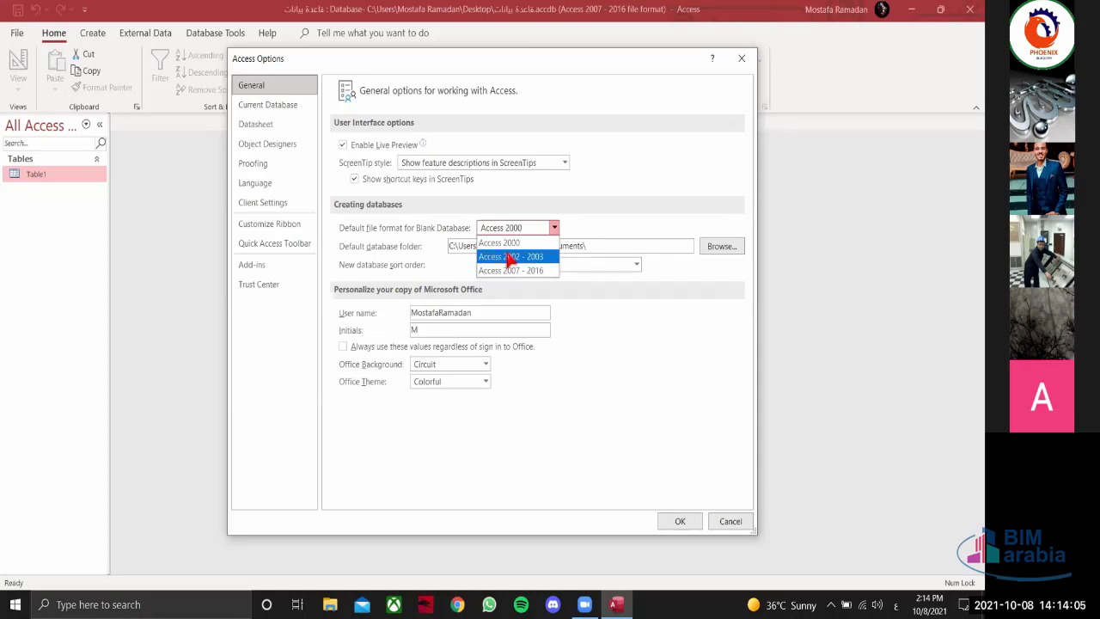
{"action": "left_click", "coordinate": [536, 258]}
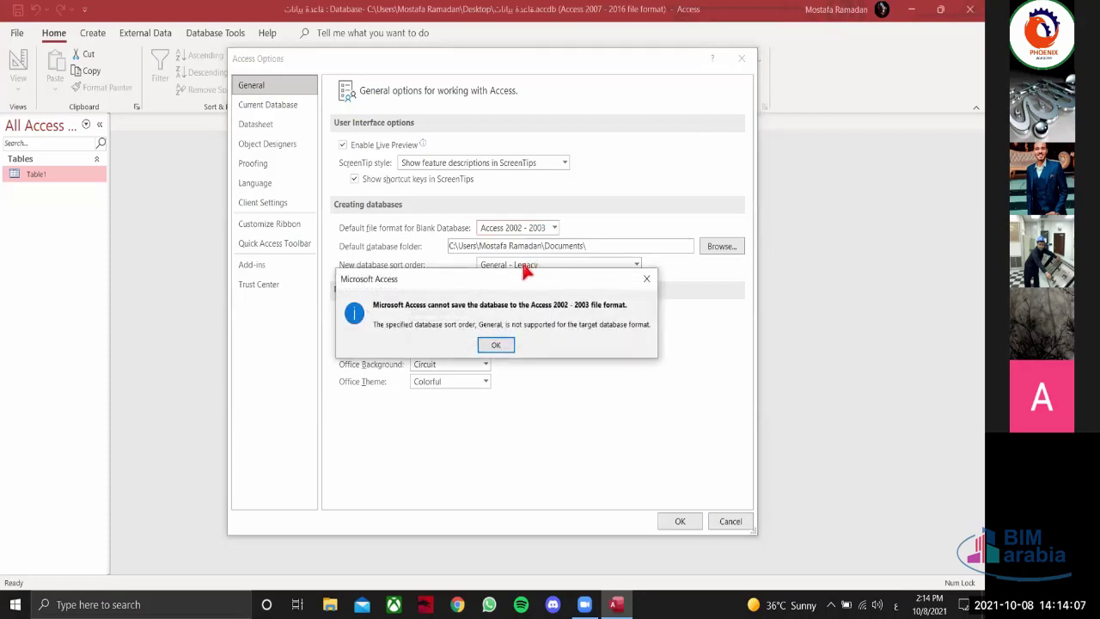
{"action": "left_click", "coordinate": [496, 345]}
{"action": "left_click", "coordinate": [554, 228]}
{"action": "left_click", "coordinate": [550, 271]}
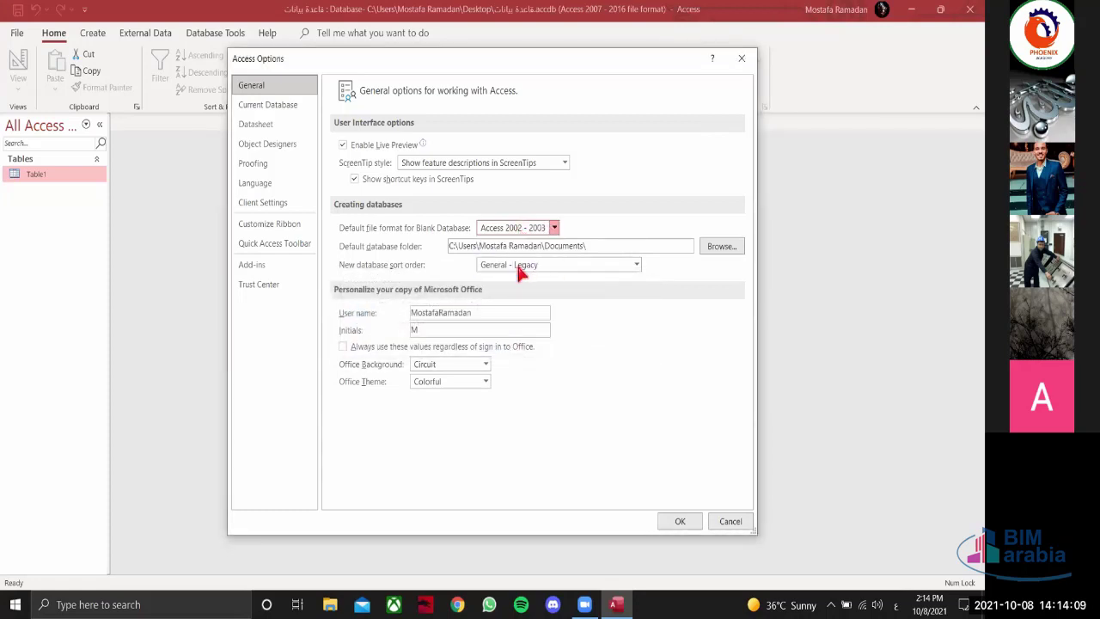
{"action": "left_click", "coordinate": [519, 228]}
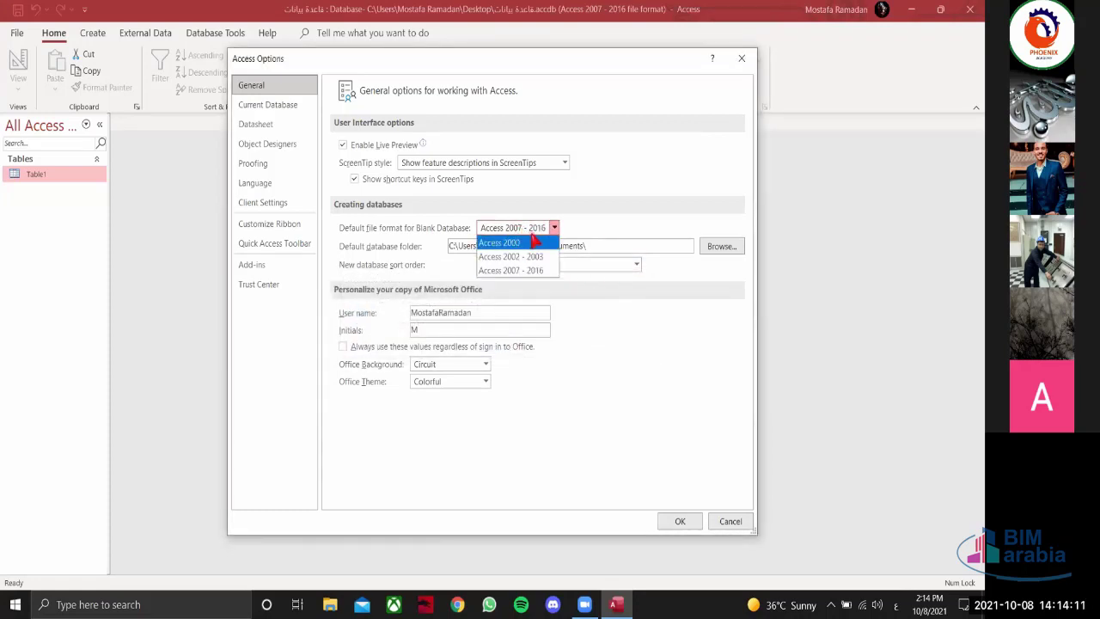
{"action": "left_click", "coordinate": [503, 271]}
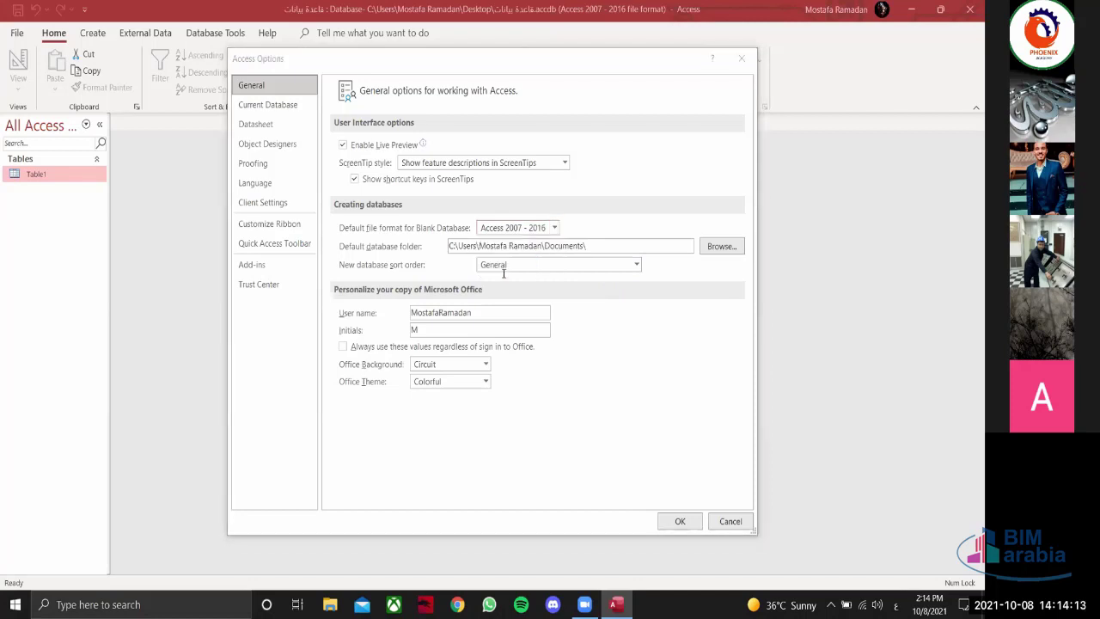
- Go to Object Designers and check default text size 255 and number size Long Integer
{"action": "left_click", "coordinate": [273, 120]}
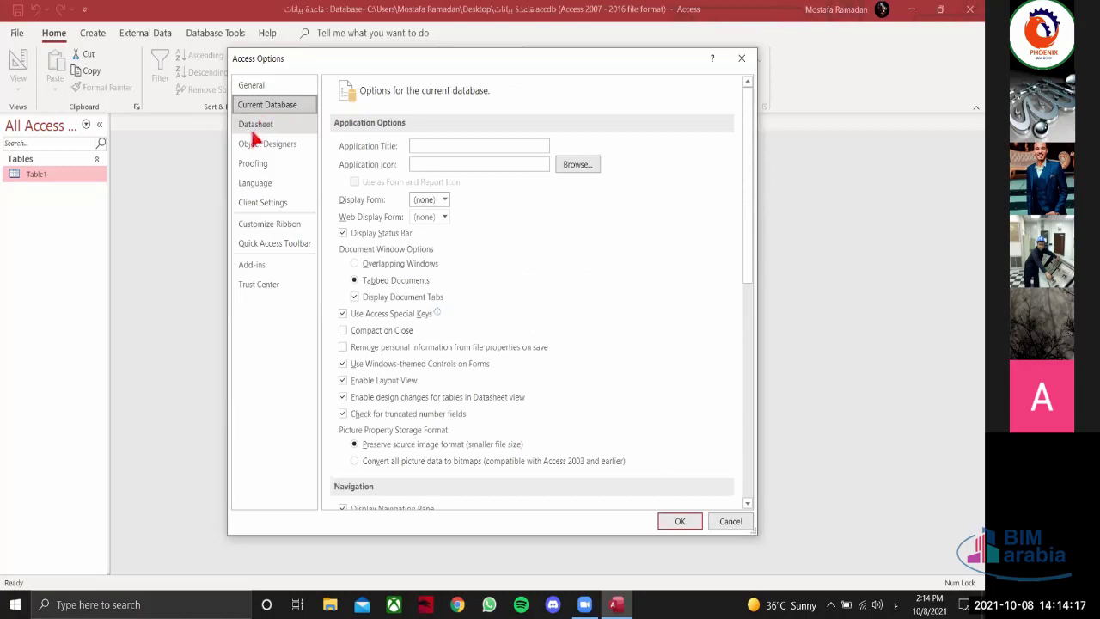
{"action": "left_click", "coordinate": [284, 144]}
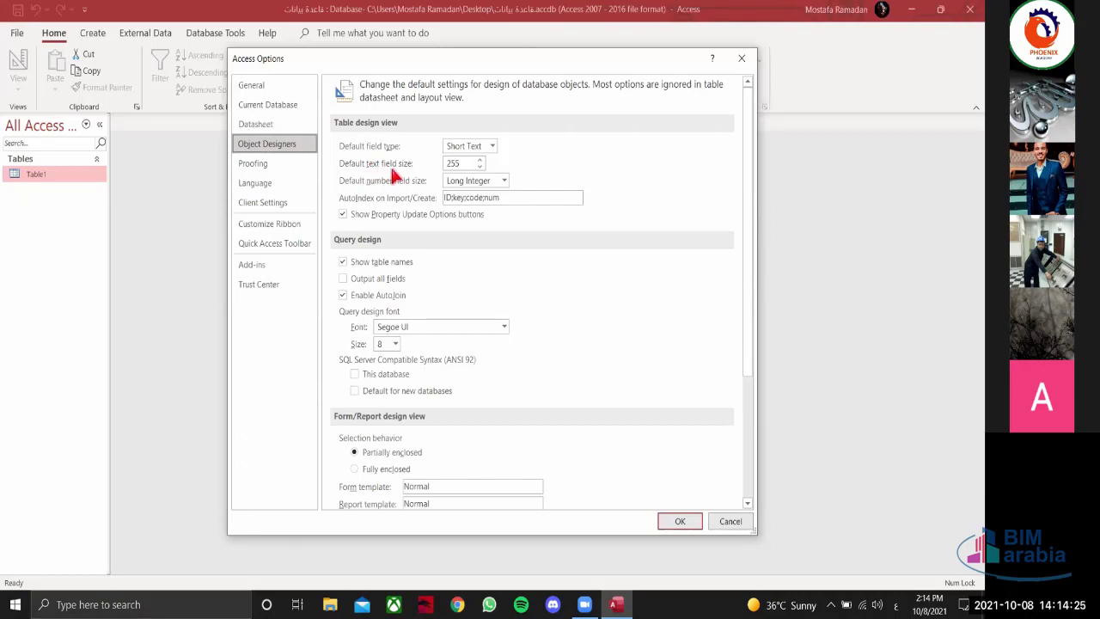
{"action": "left_click", "coordinate": [483, 164]}
{"action": "left_click", "coordinate": [468, 163]}
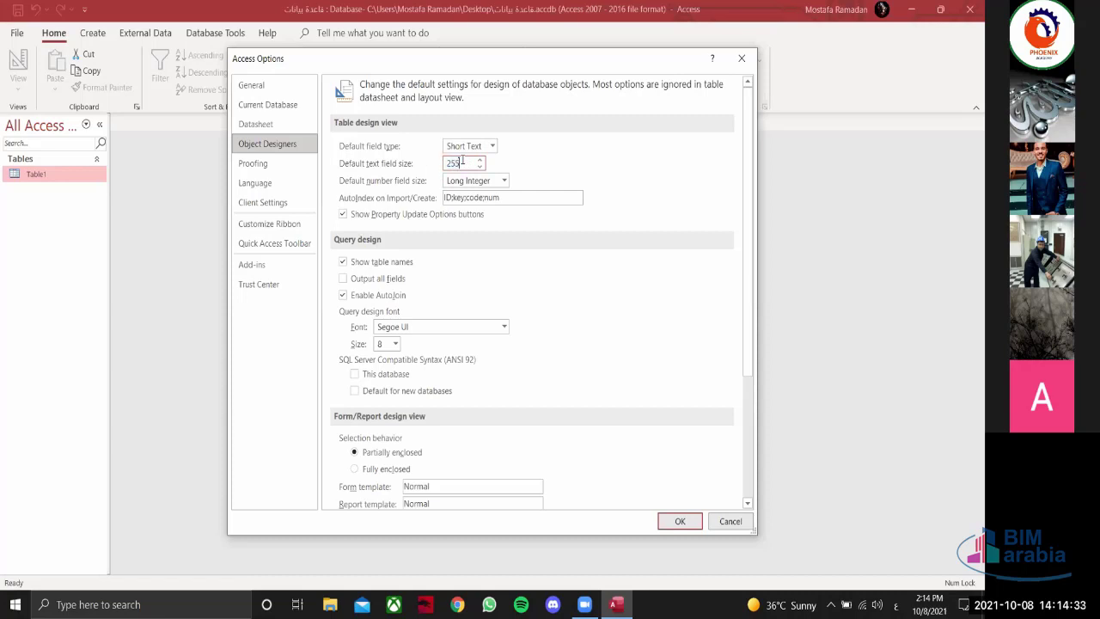
{"action": "left_click", "coordinate": [480, 164]}
{"action": "left_click", "coordinate": [504, 180]}
{"action": "left_click", "coordinate": [503, 182]}
{"action": "left_click", "coordinate": [503, 182]}
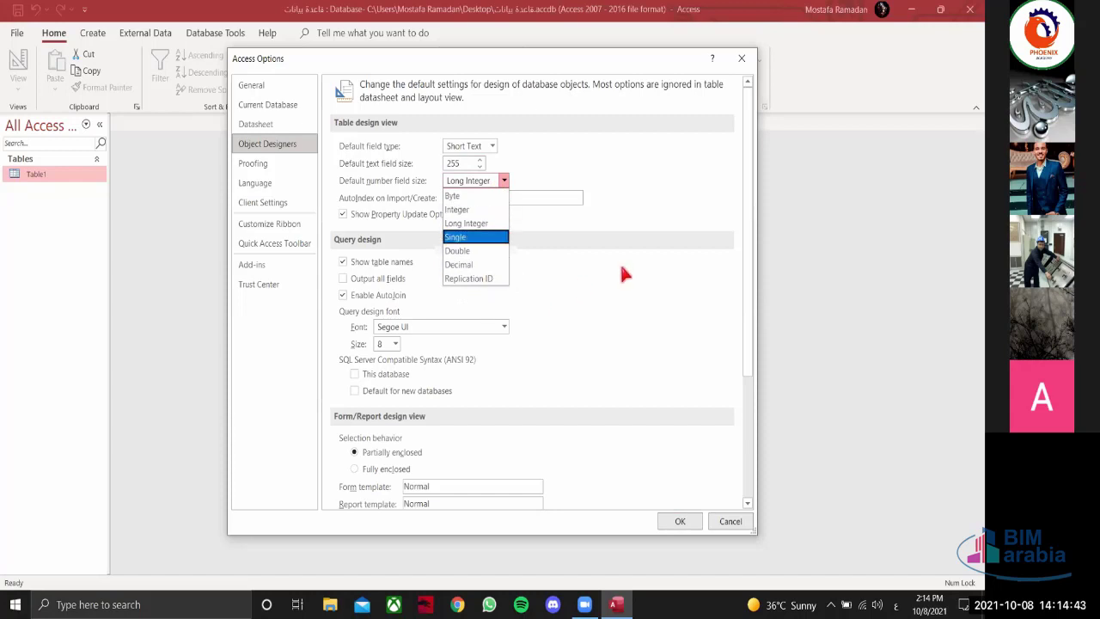
{"action": "left_click", "coordinate": [537, 307]}
- Review default field type Short Text, query font Segoe UI and green error colour, unchanged
{"action": "left_click", "coordinate": [476, 147]}
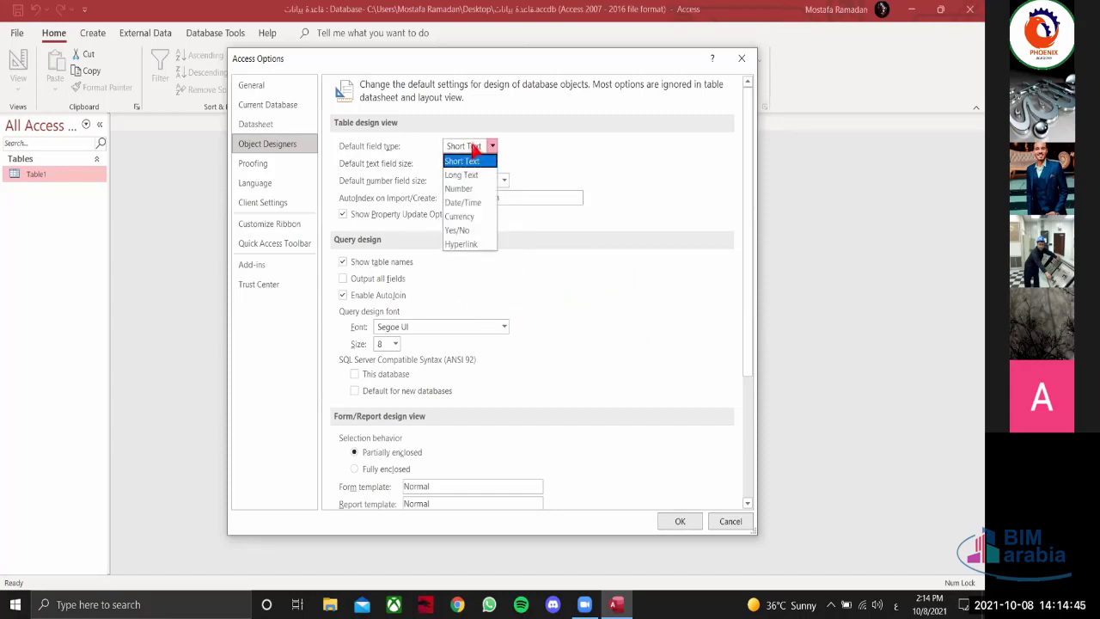
{"action": "left_click", "coordinate": [475, 148]}
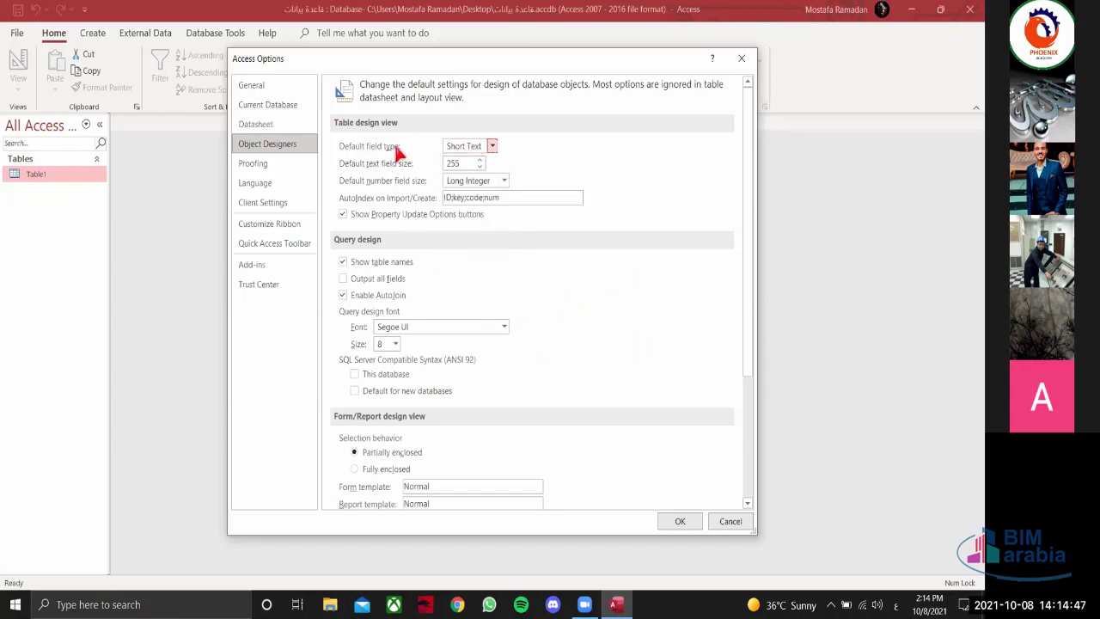
{"action": "left_click", "coordinate": [480, 148]}
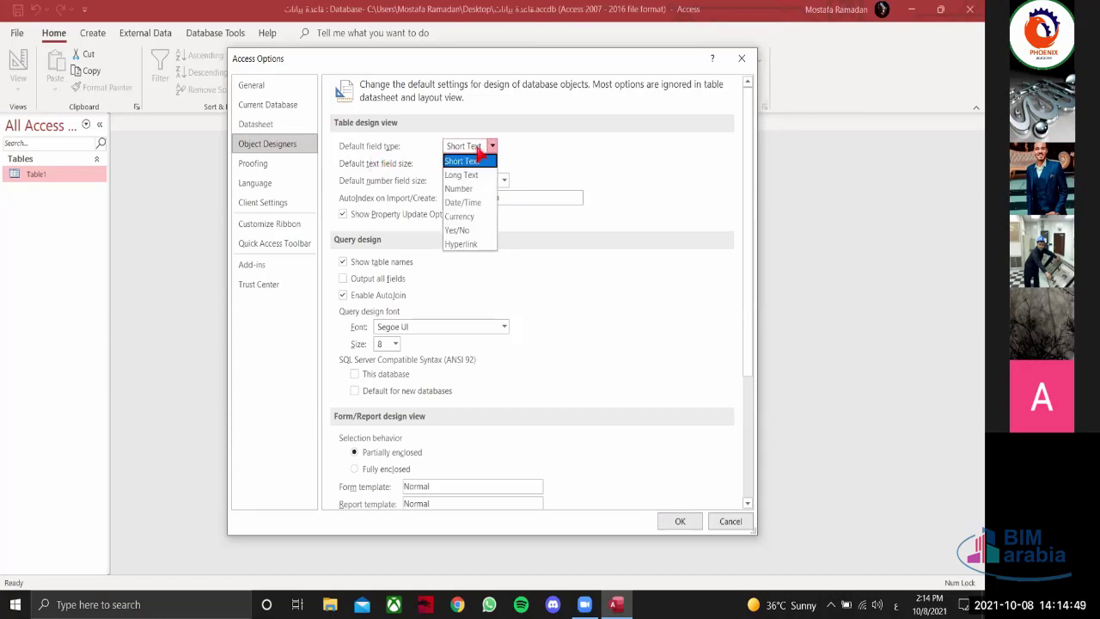
{"action": "left_click", "coordinate": [541, 269]}
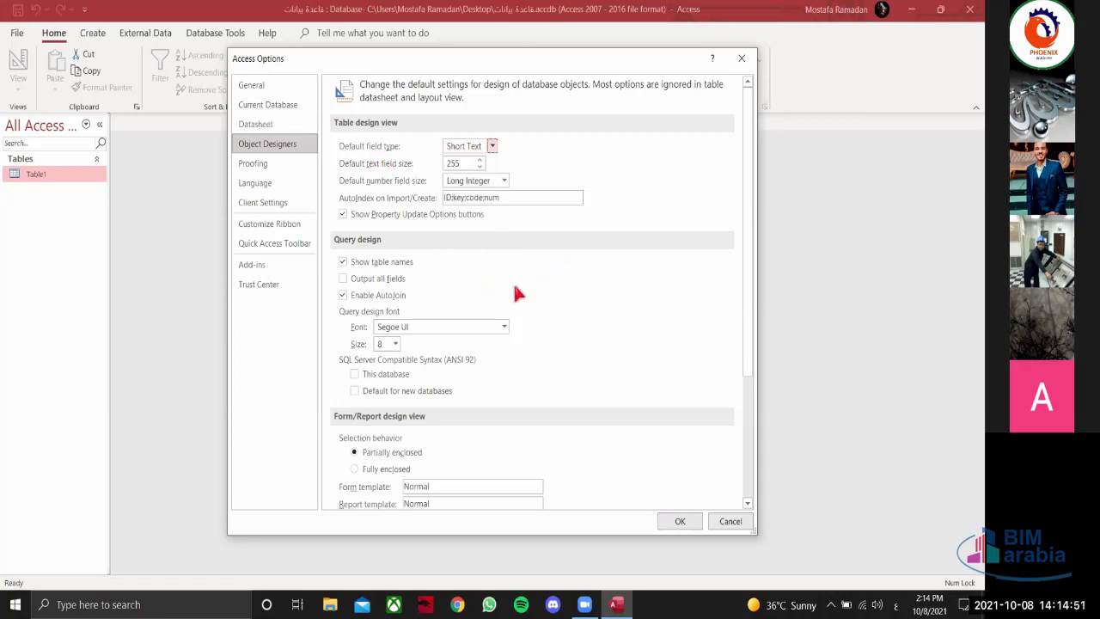
{"action": "left_click", "coordinate": [418, 330]}
{"action": "scroll", "coordinate": [452, 305], "scroll_direction": "down", "scroll_amount": 1}
{"action": "scroll", "coordinate": [436, 250], "scroll_direction": "down", "scroll_amount": 5}
{"action": "scroll", "coordinate": [437, 250], "scroll_direction": "down", "scroll_amount": 5}
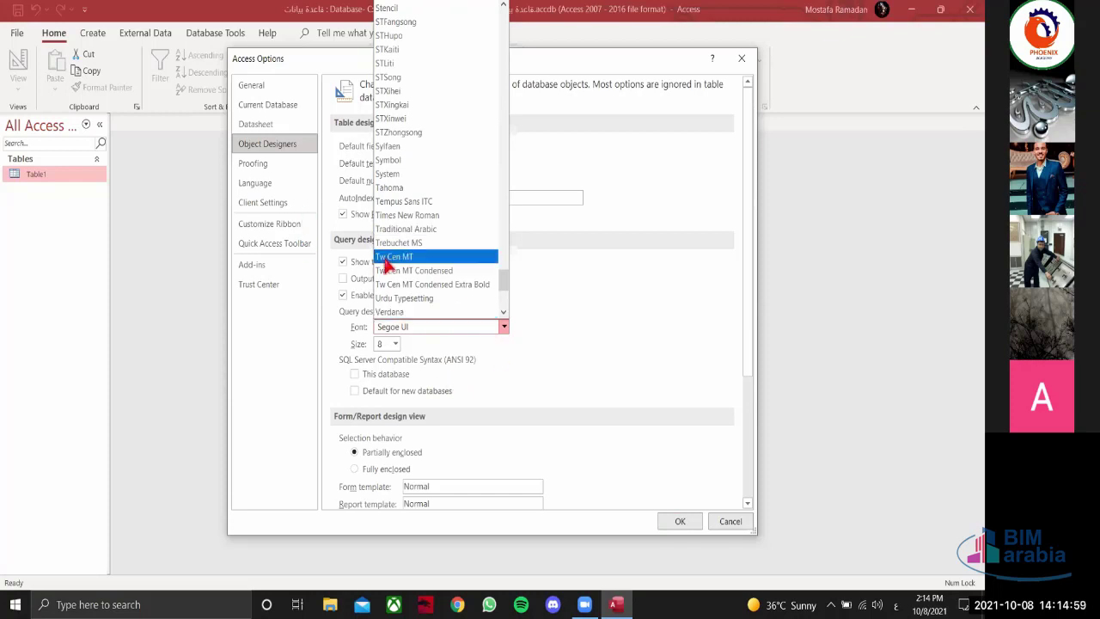
{"action": "left_click", "coordinate": [576, 290]}
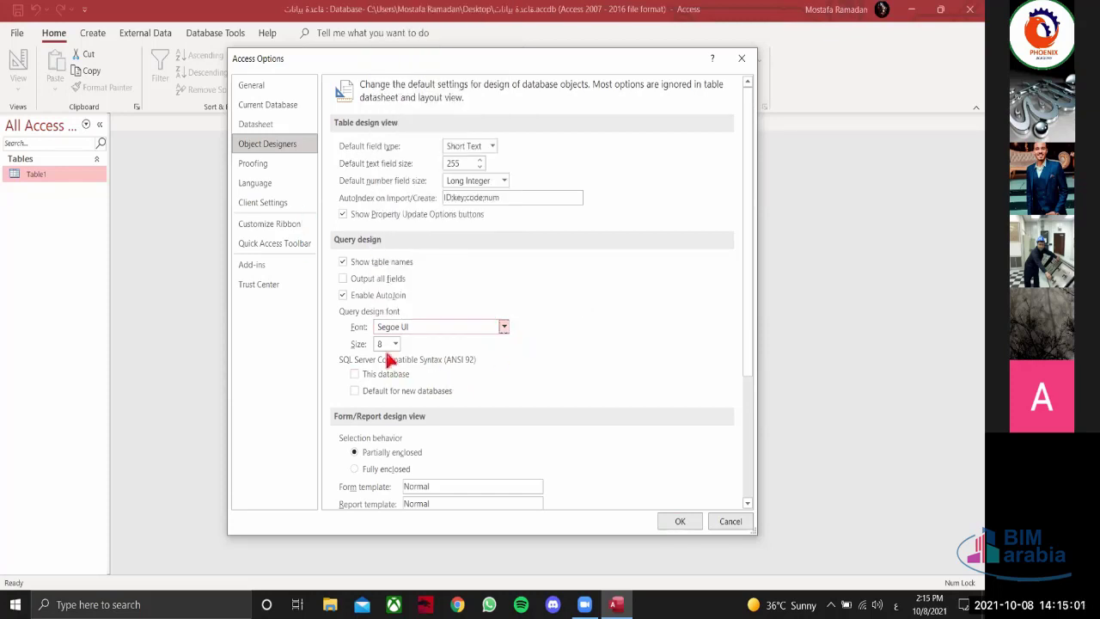
{"action": "scroll", "coordinate": [409, 417], "scroll_direction": "down", "scroll_amount": 3}
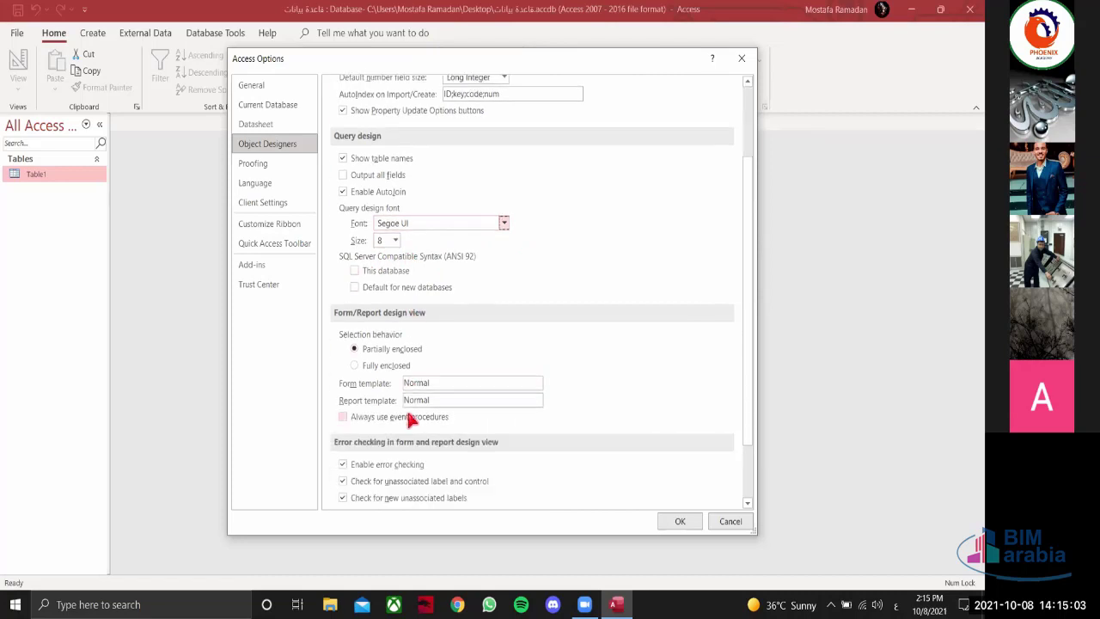
{"action": "scroll", "coordinate": [408, 416], "scroll_direction": "down", "scroll_amount": 3}
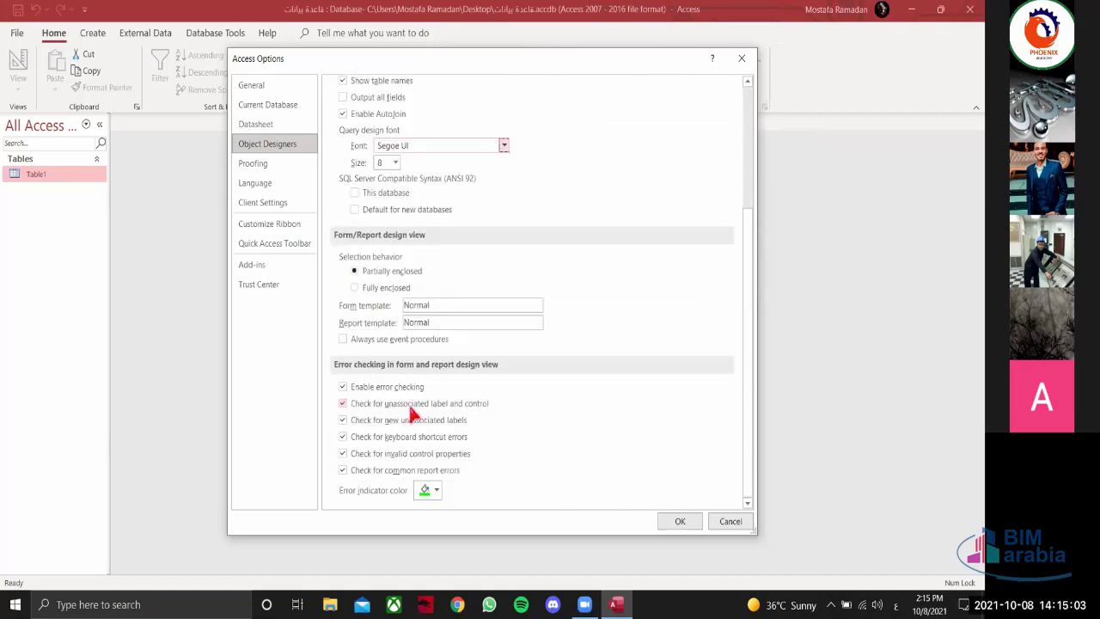
{"action": "left_click", "coordinate": [434, 490]}
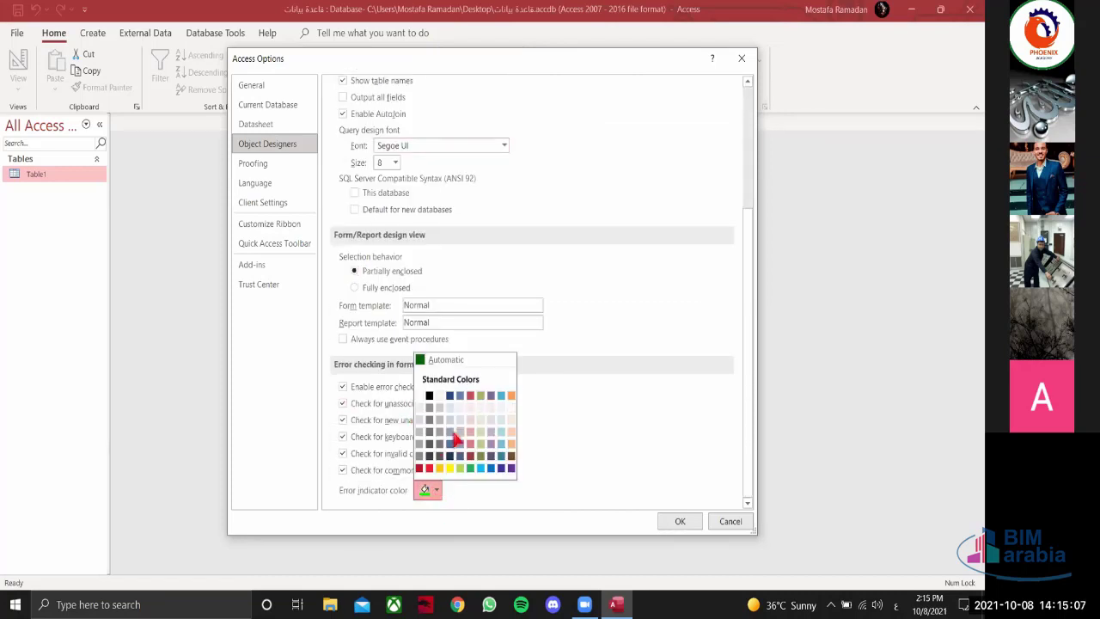
{"action": "left_click", "coordinate": [611, 455]}
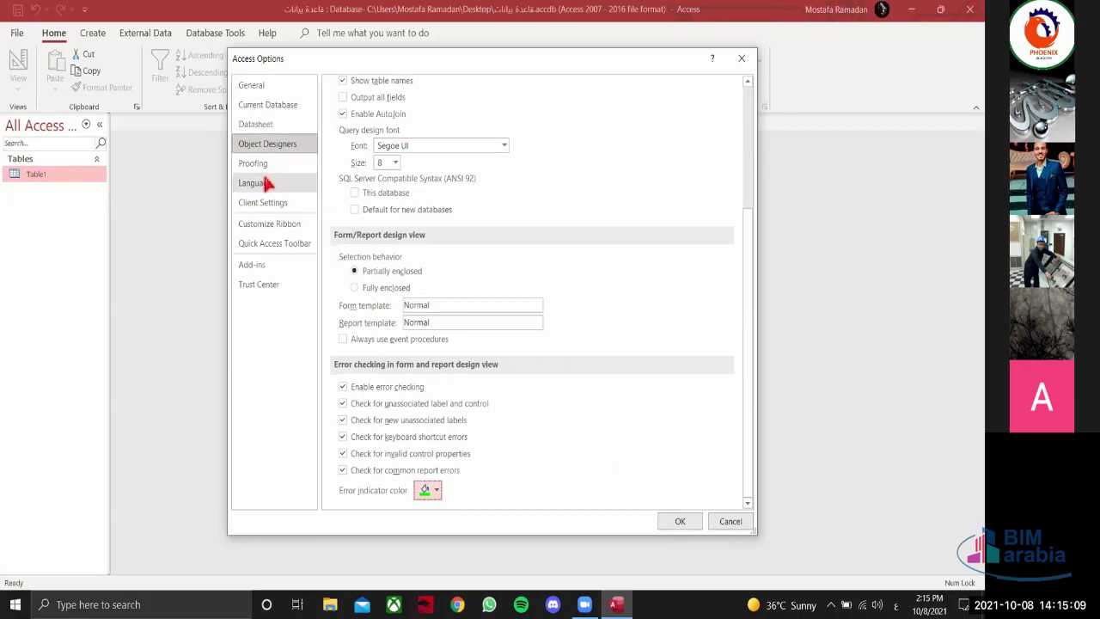
- Open the Language page and briefly check the Windows keyboard settings
{"action": "left_click", "coordinate": [267, 184]}
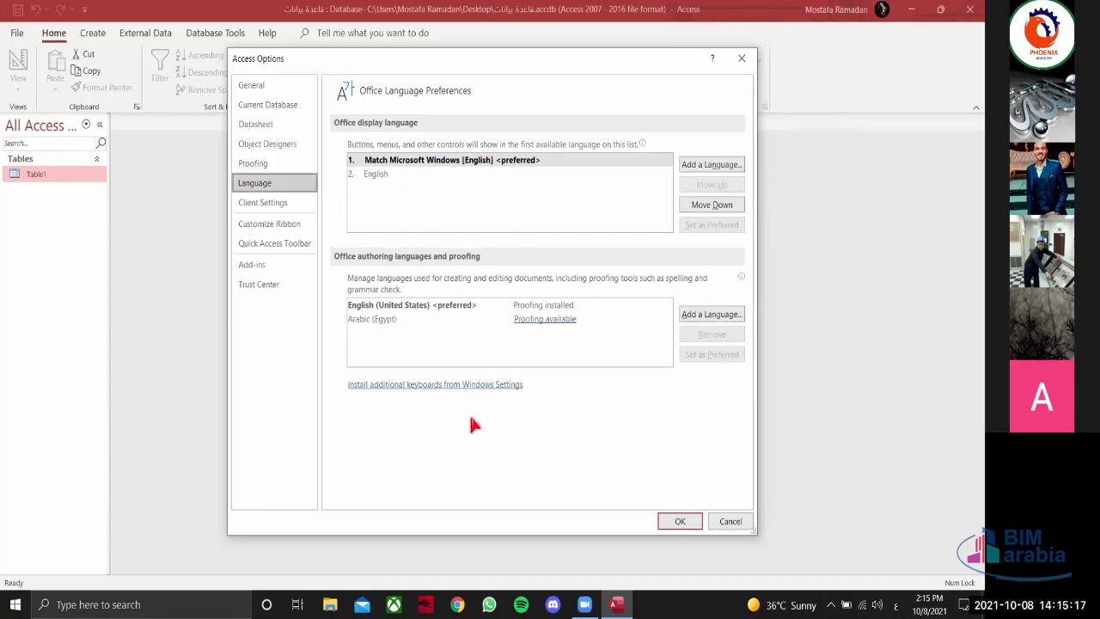
{"action": "left_click", "coordinate": [412, 386]}
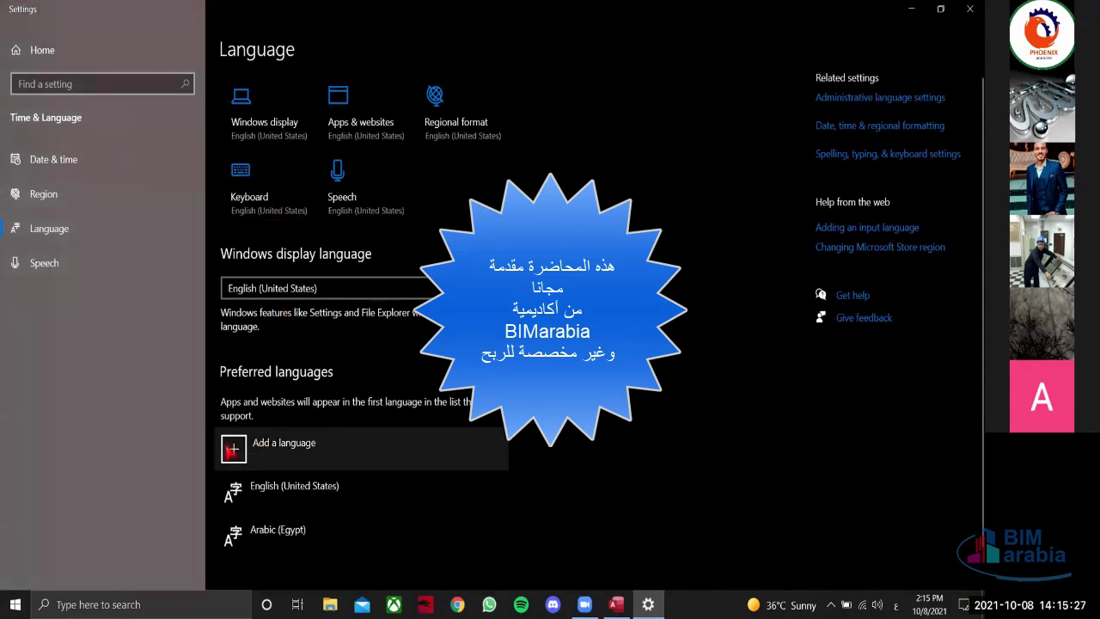
{"action": "left_click", "coordinate": [971, 8]}
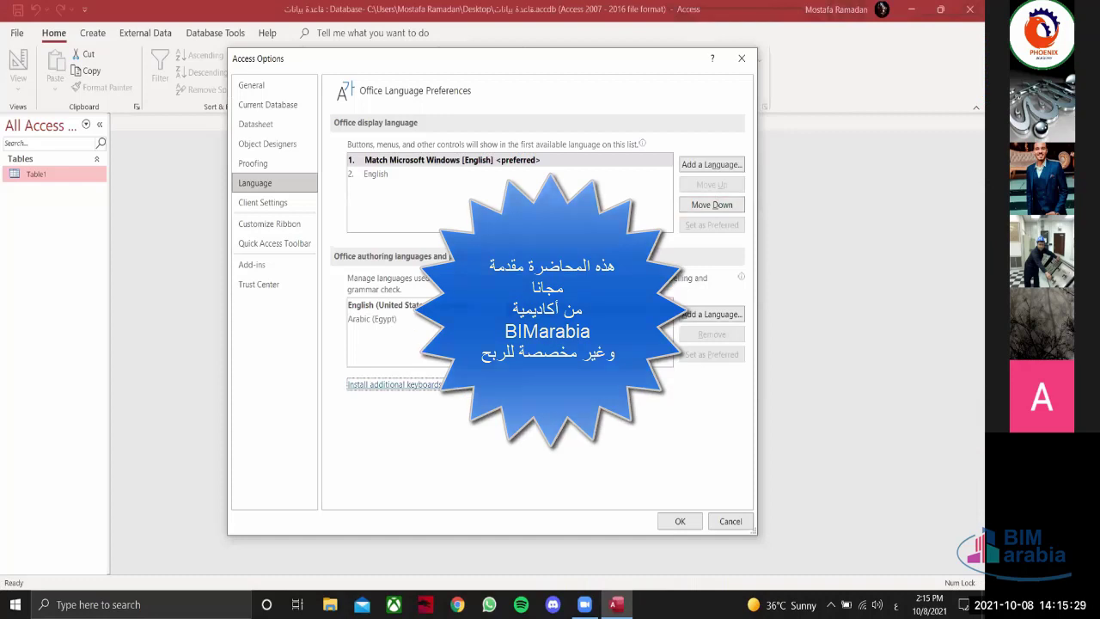
- Add Arabic as an Office display language, install it, and minimise the download window
{"action": "left_click", "coordinate": [432, 172]}
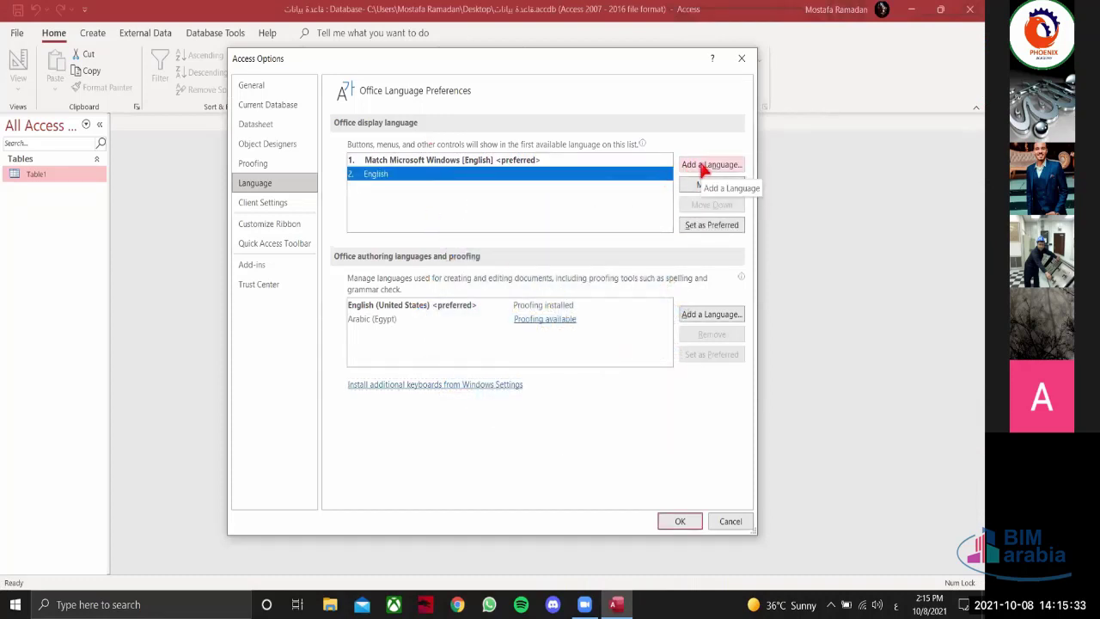
{"action": "left_click", "coordinate": [705, 166]}
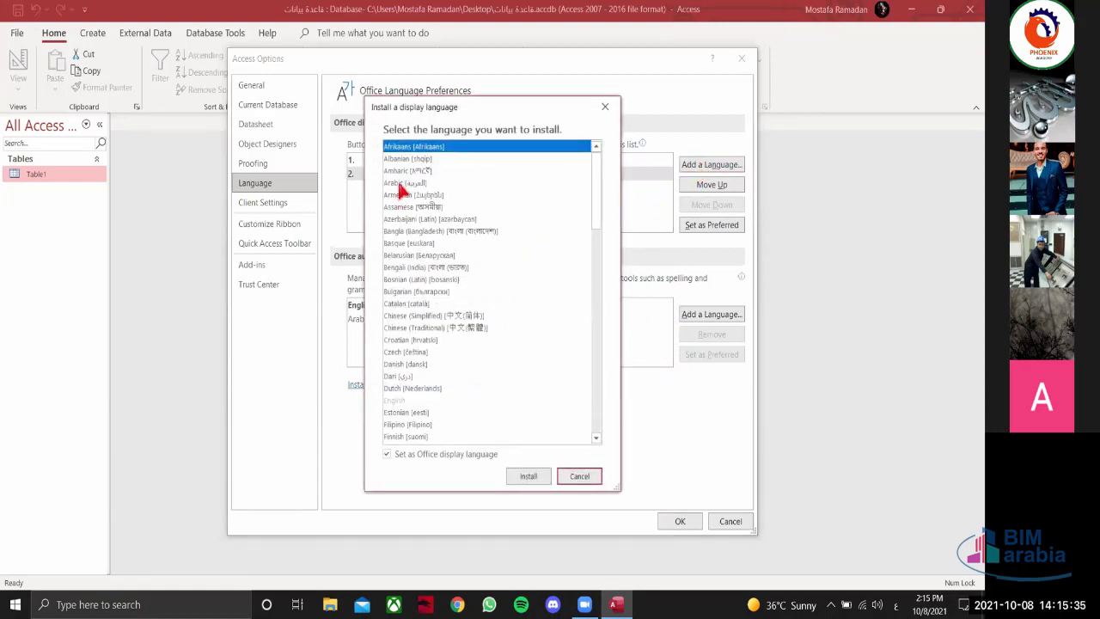
{"action": "left_click", "coordinate": [400, 183]}
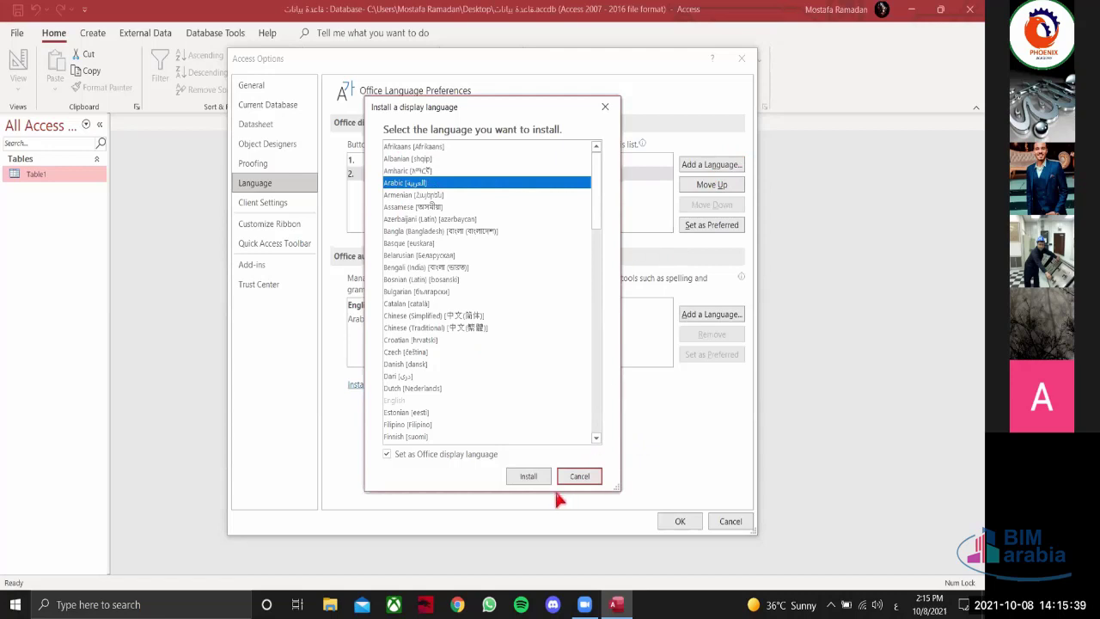
{"action": "left_click", "coordinate": [528, 479]}
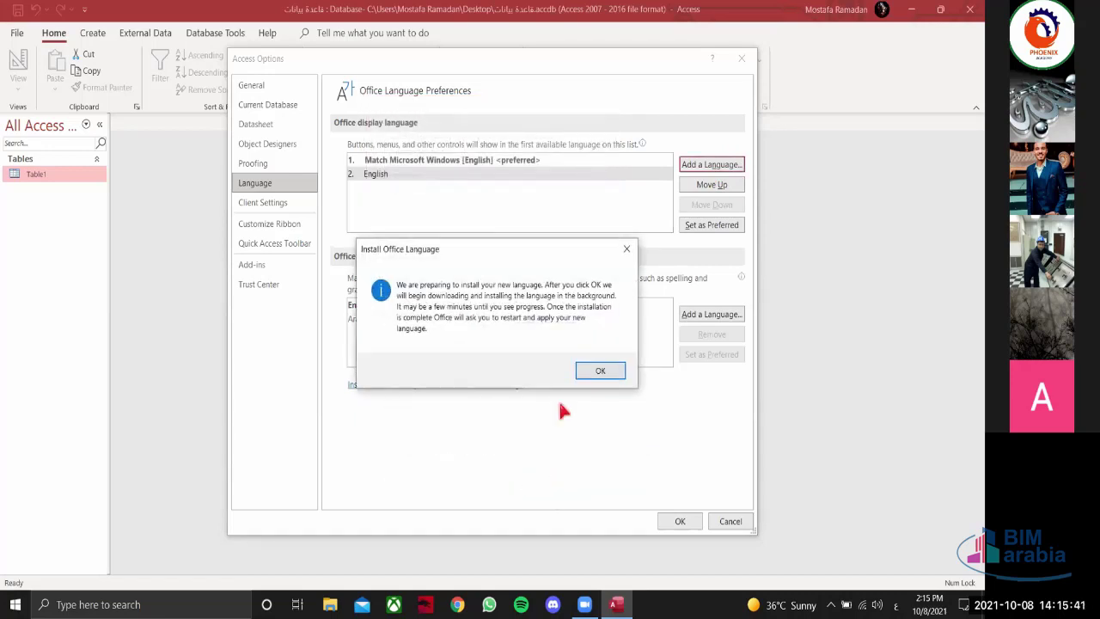
{"action": "left_click", "coordinate": [599, 373]}
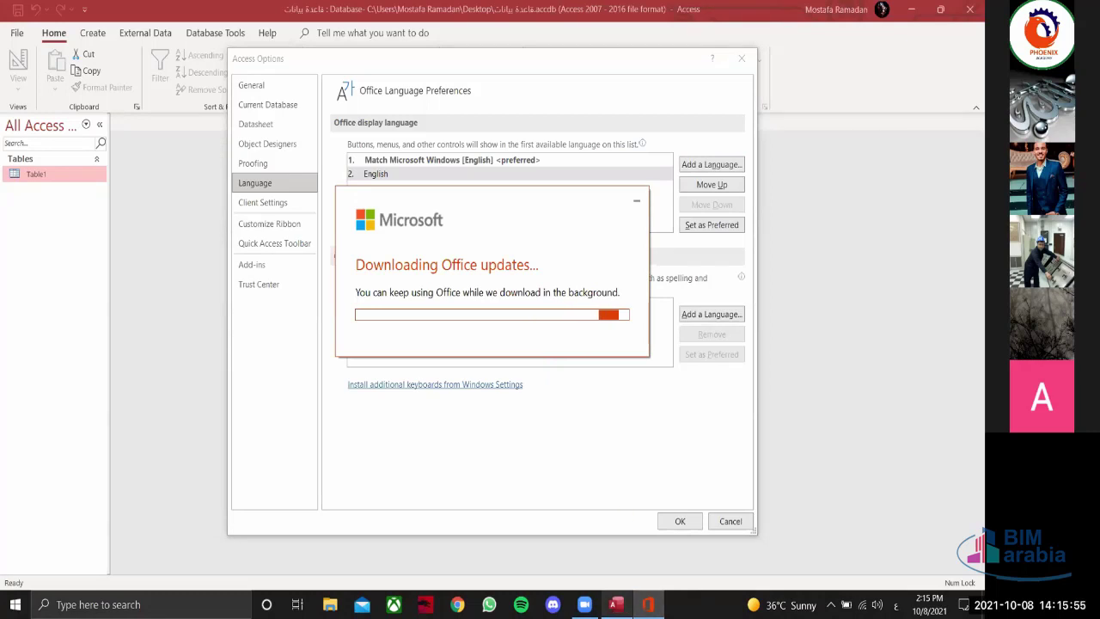
{"action": "left_click", "coordinate": [637, 201]}
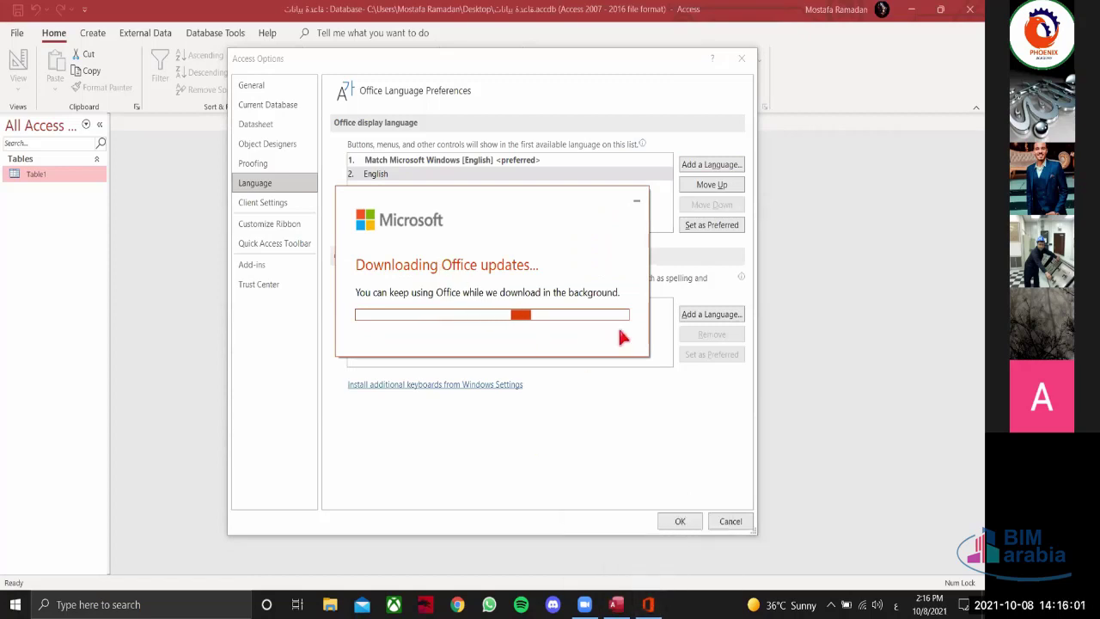
{"action": "left_click", "coordinate": [636, 200]}
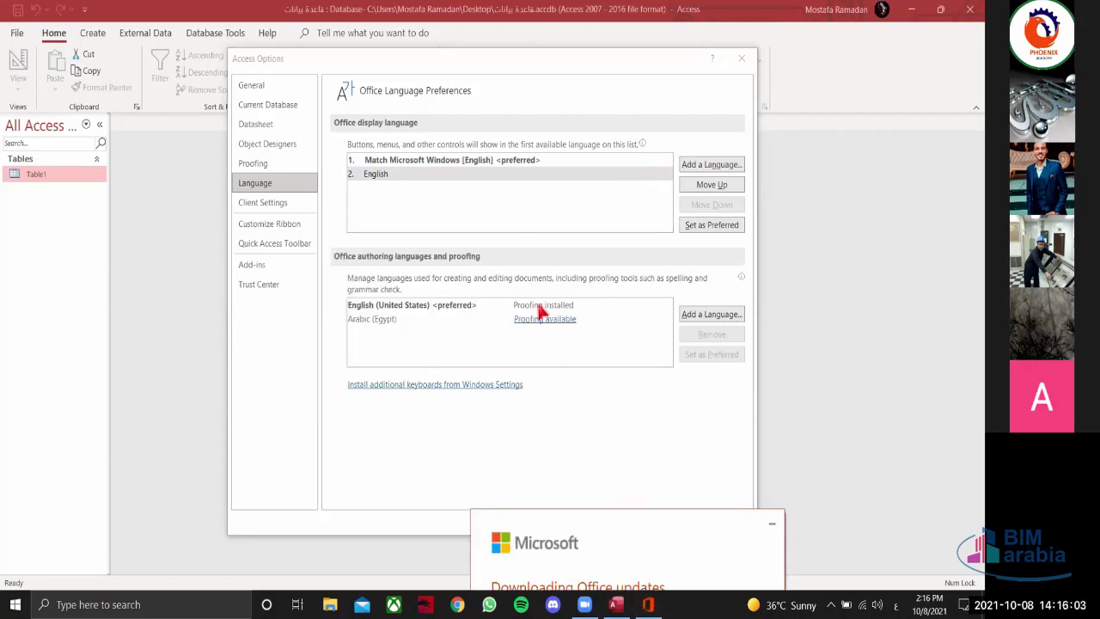
{"action": "left_click", "coordinate": [273, 202]}
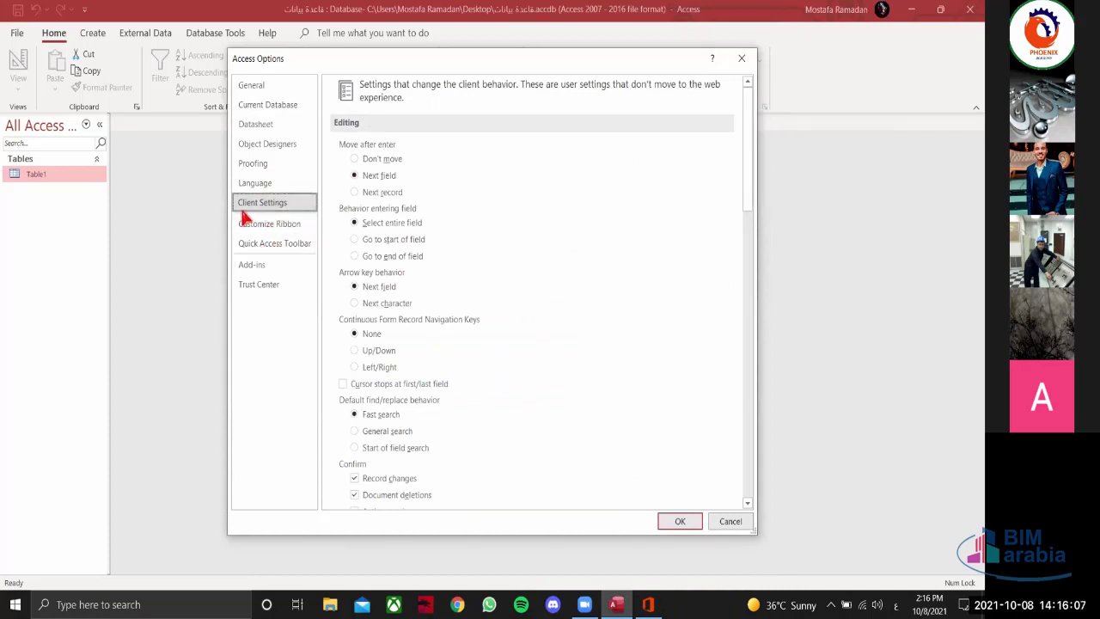
{"action": "left_click", "coordinate": [270, 225]}
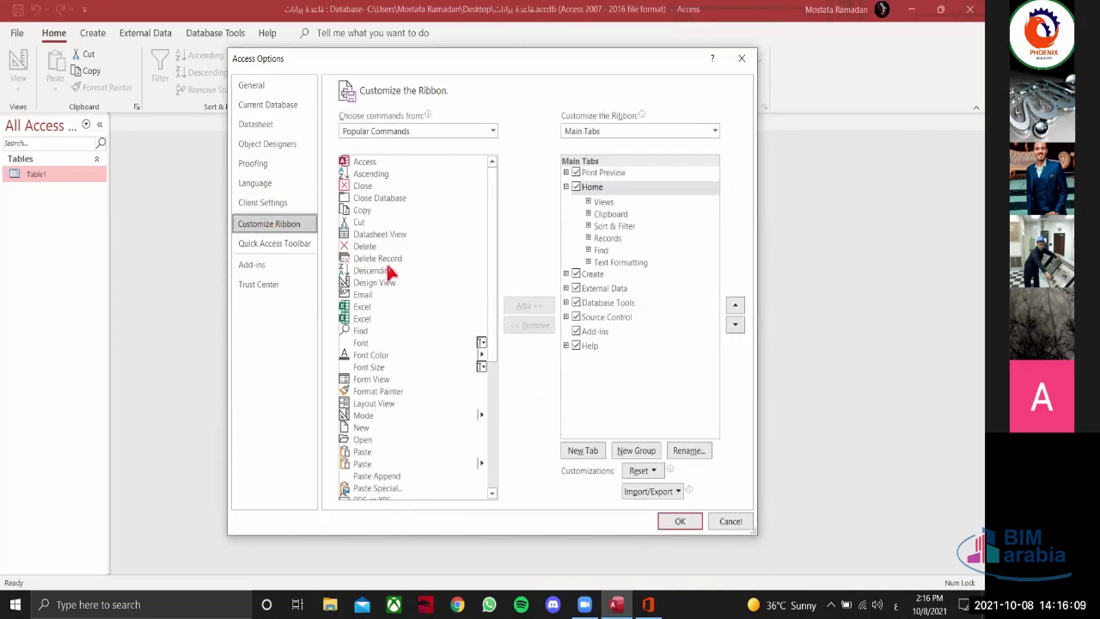
{"action": "left_click", "coordinate": [391, 272]}
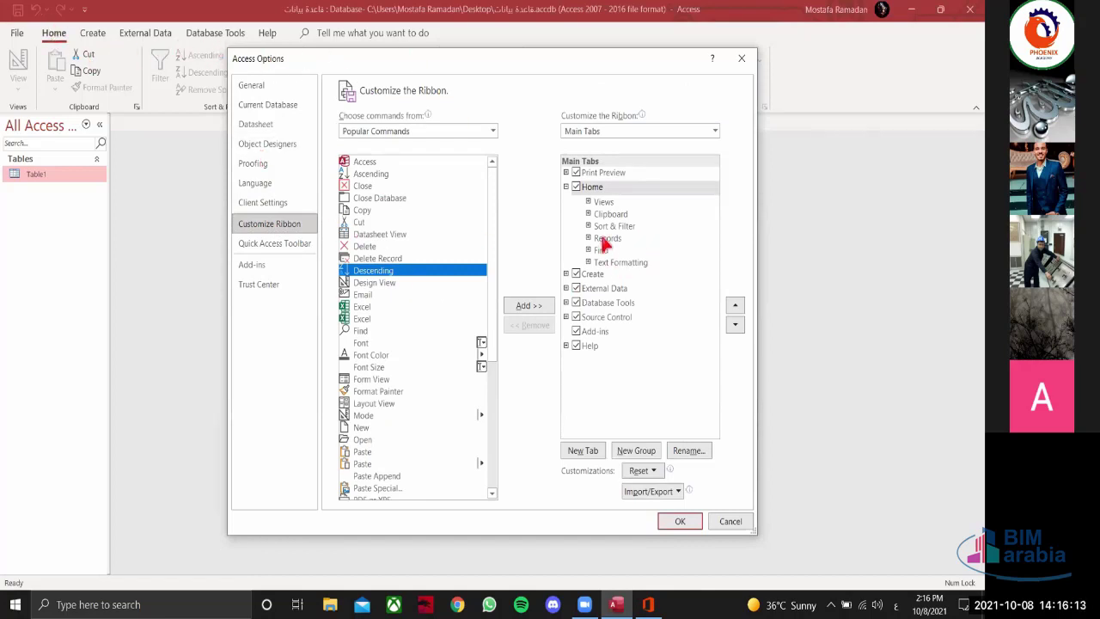
{"action": "left_click", "coordinate": [581, 188]}
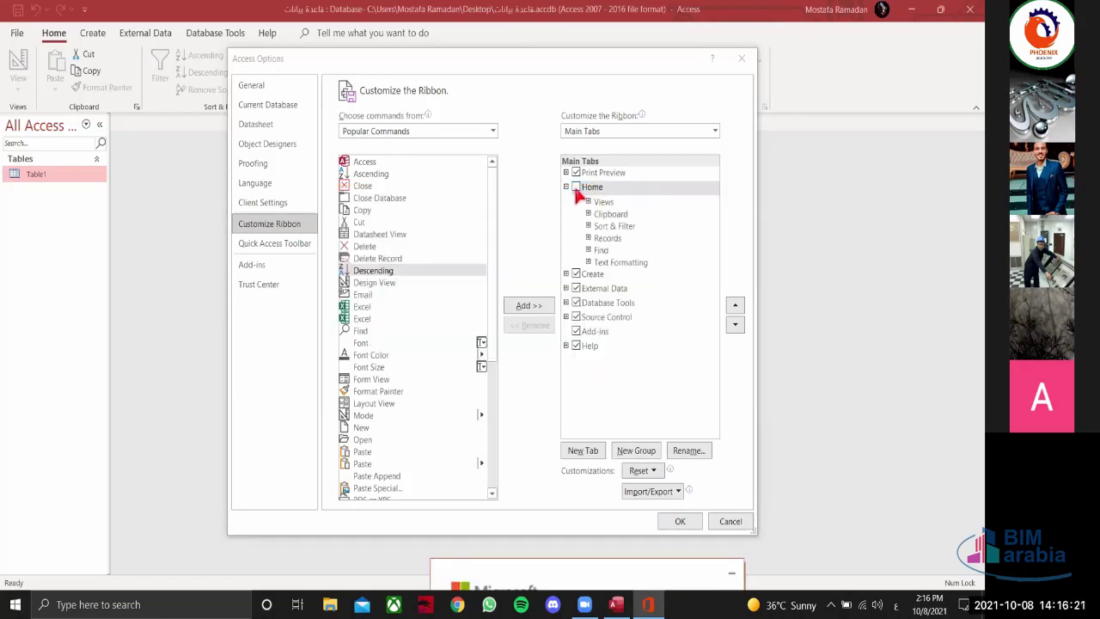
{"action": "left_click", "coordinate": [576, 187]}
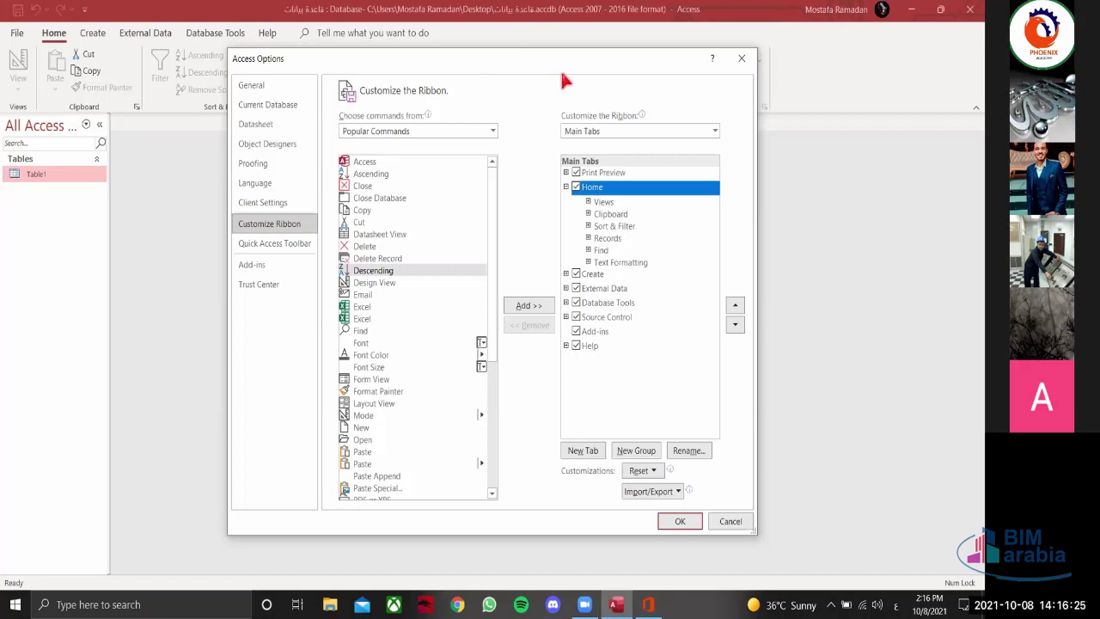
{"action": "left_click", "coordinate": [360, 319]}
{"action": "left_click", "coordinate": [379, 392]}
{"action": "left_click", "coordinate": [374, 463]}
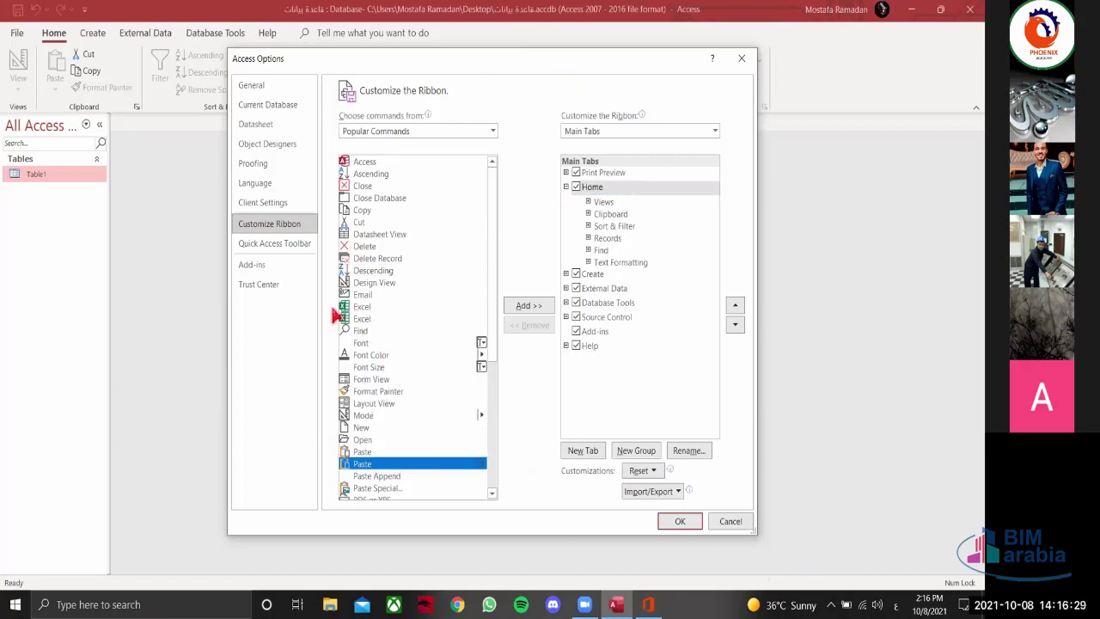
{"action": "left_click", "coordinate": [375, 165]}
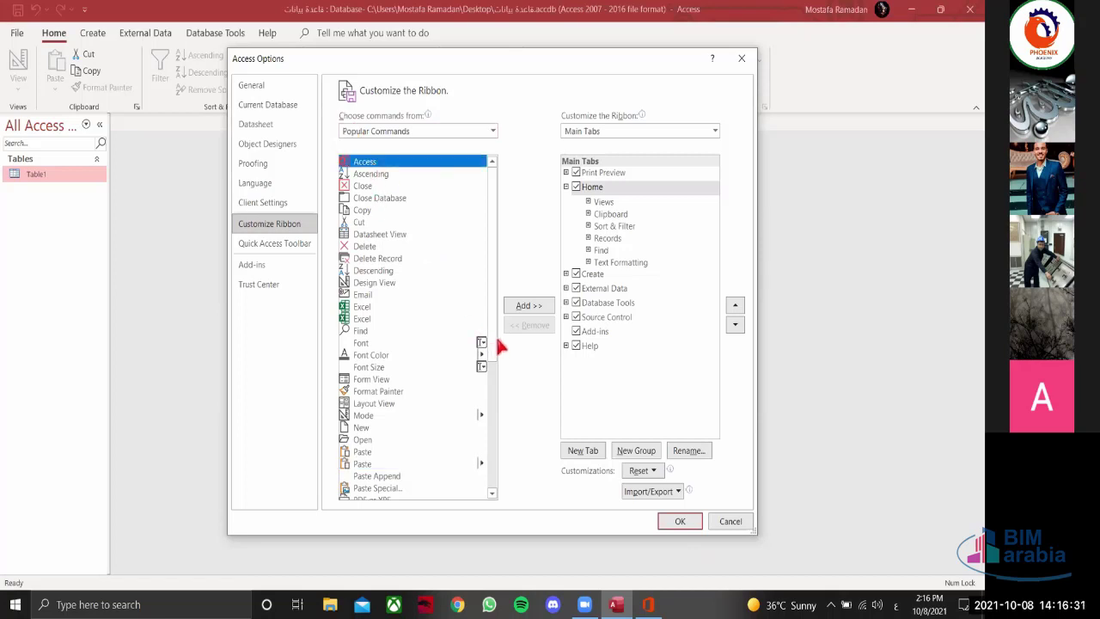
{"action": "left_click", "coordinate": [581, 276]}
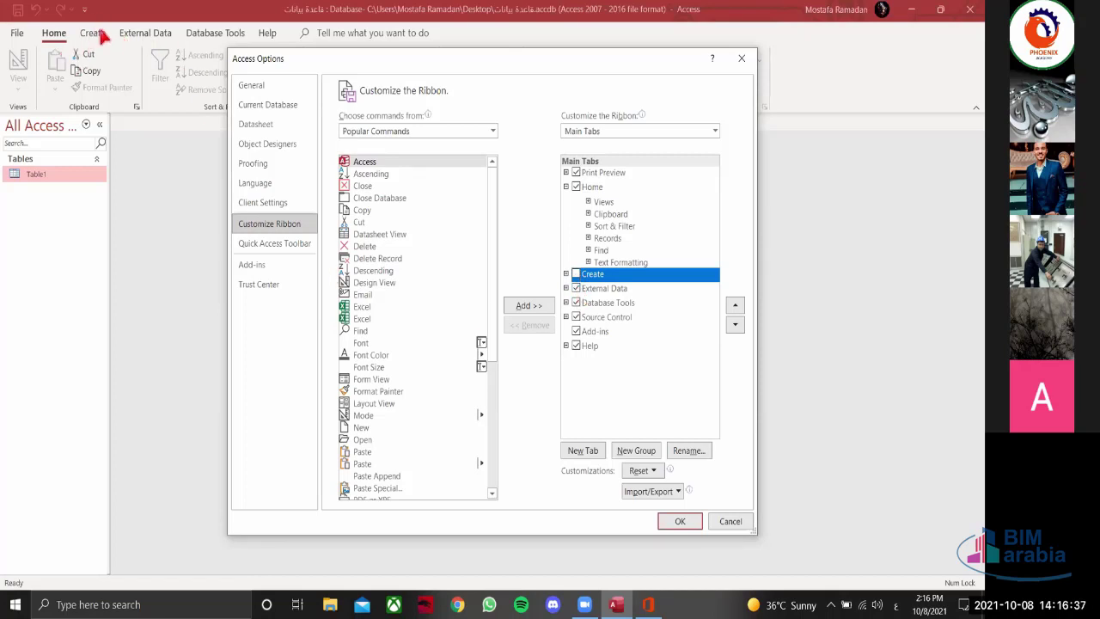
{"action": "left_click", "coordinate": [575, 274]}
{"action": "left_click", "coordinate": [648, 604]}
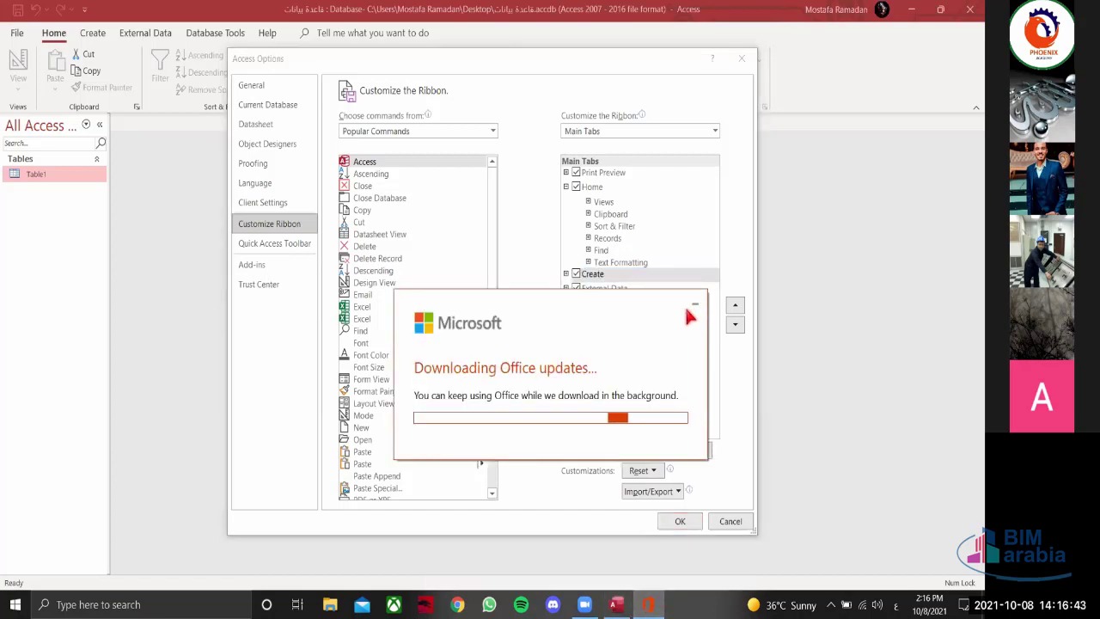
{"action": "right_click", "coordinate": [648, 604]}
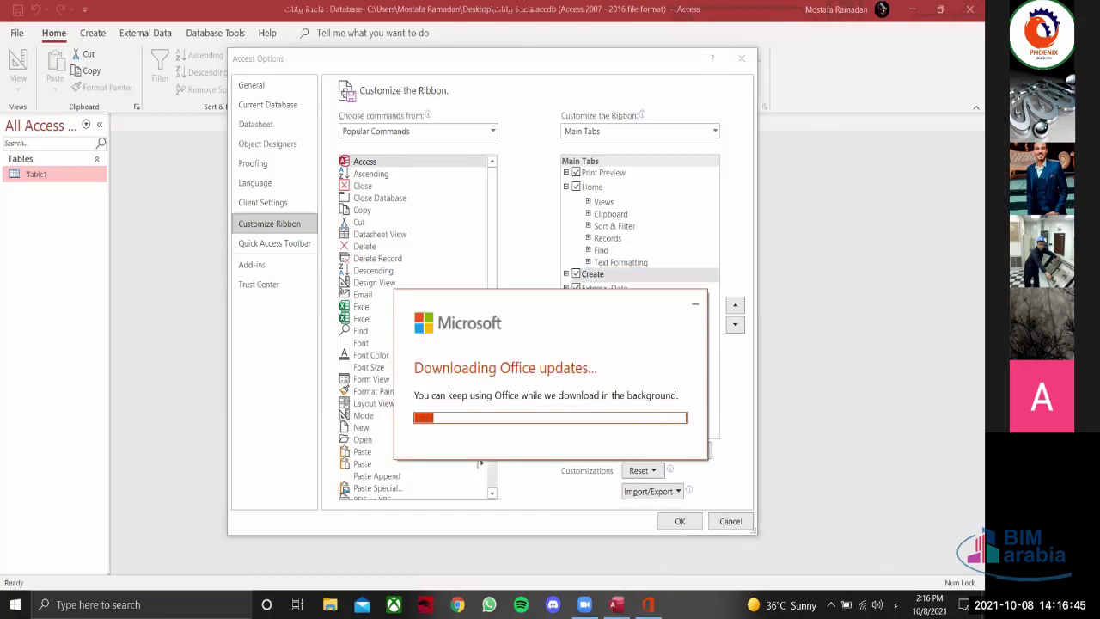
{"action": "left_click", "coordinate": [695, 303]}
- Add Copy to the Quick Access Toolbar, remove it again, and cancel Access Options
{"action": "left_click", "coordinate": [275, 243]}
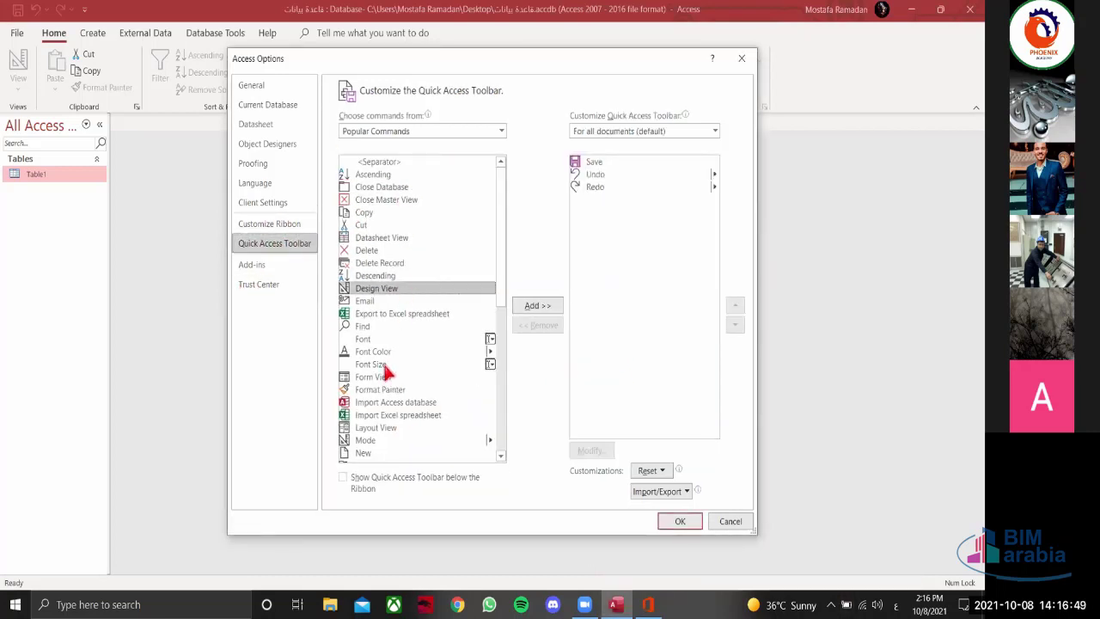
{"action": "left_click", "coordinate": [397, 340]}
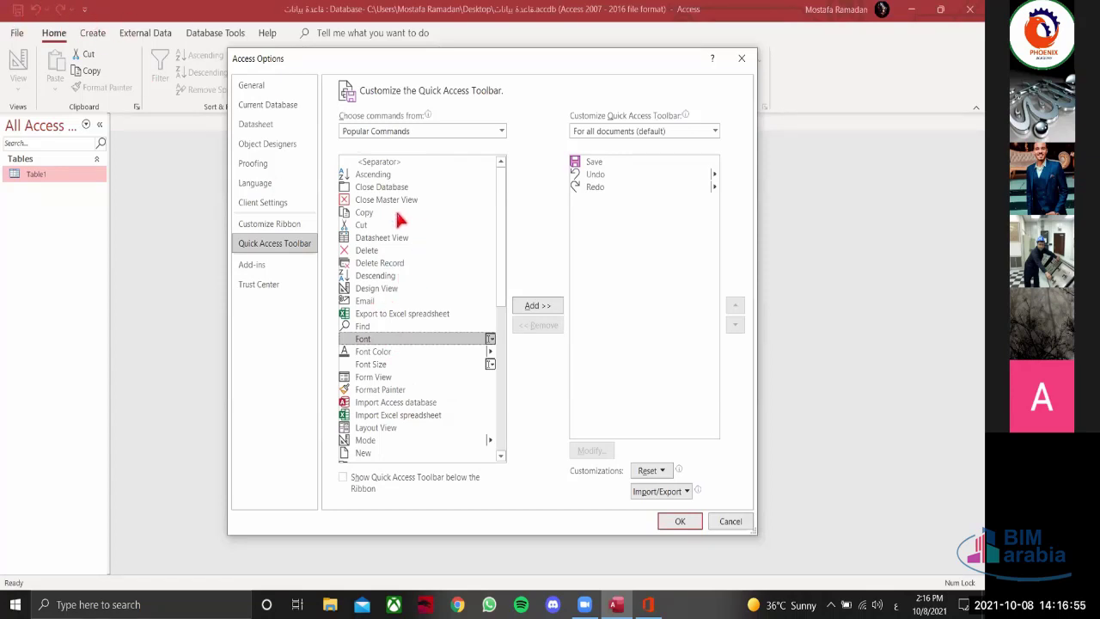
{"action": "left_click", "coordinate": [362, 216]}
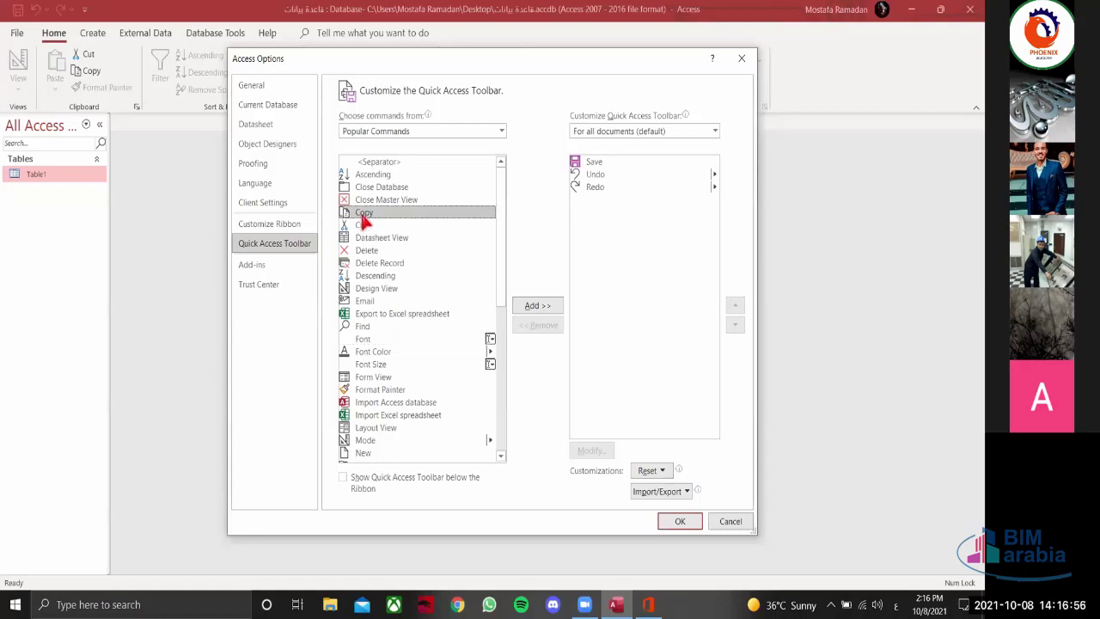
{"action": "left_click", "coordinate": [542, 307]}
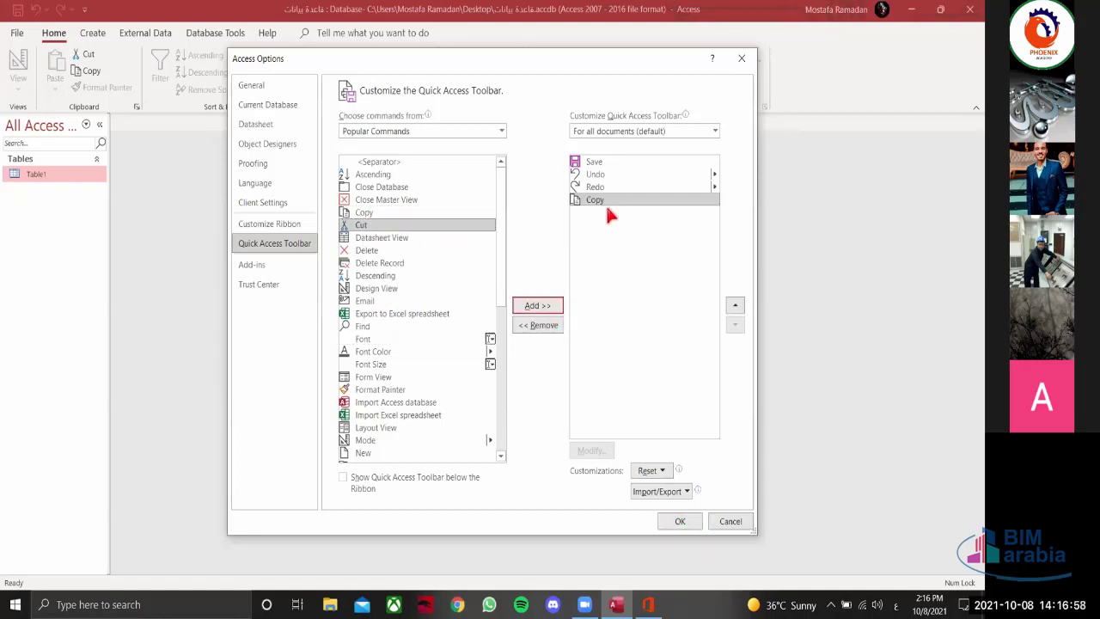
{"action": "left_click", "coordinate": [541, 327]}
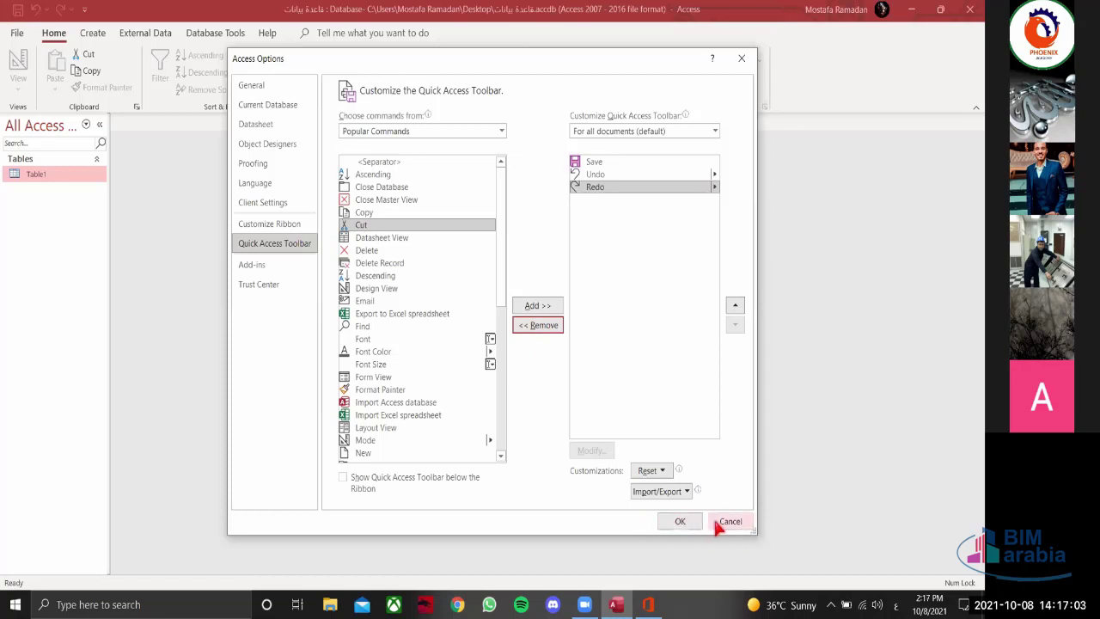
{"action": "left_click", "coordinate": [717, 523]}
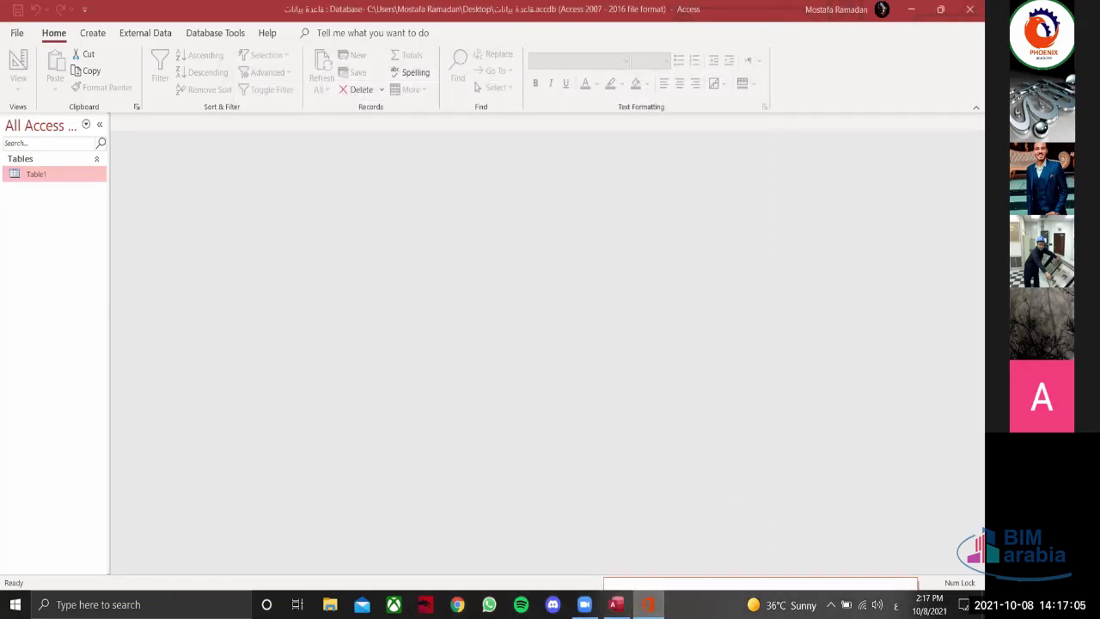
- Minimise Access, inspect the Office Click-to-Run process in Task Manager, then close it
{"action": "left_click", "coordinate": [910, 9]}
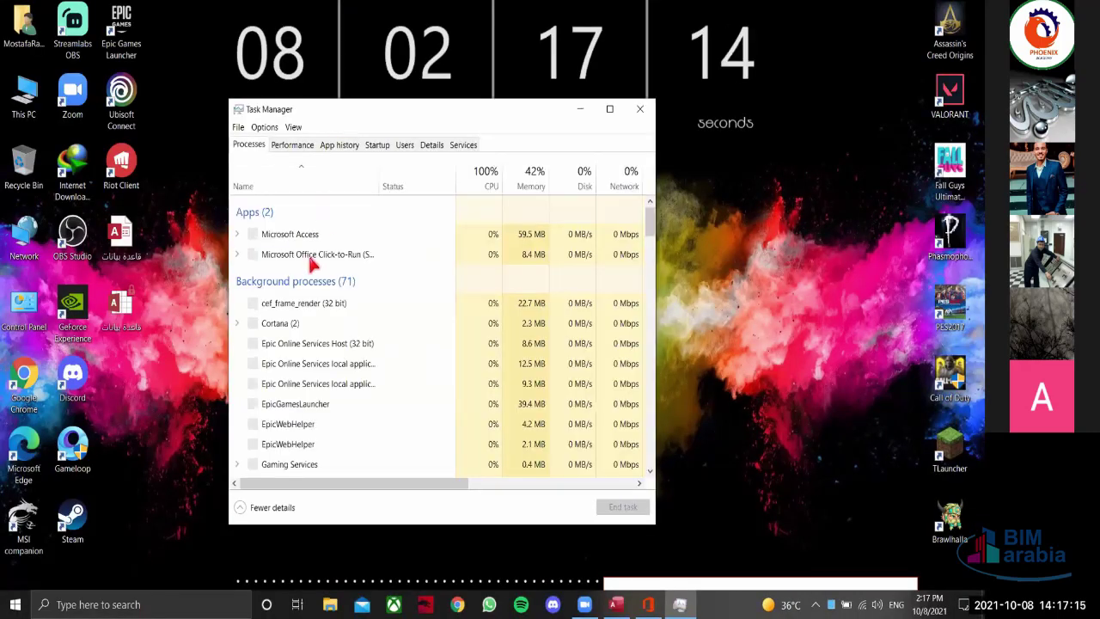
{"action": "left_click", "coordinate": [340, 255]}
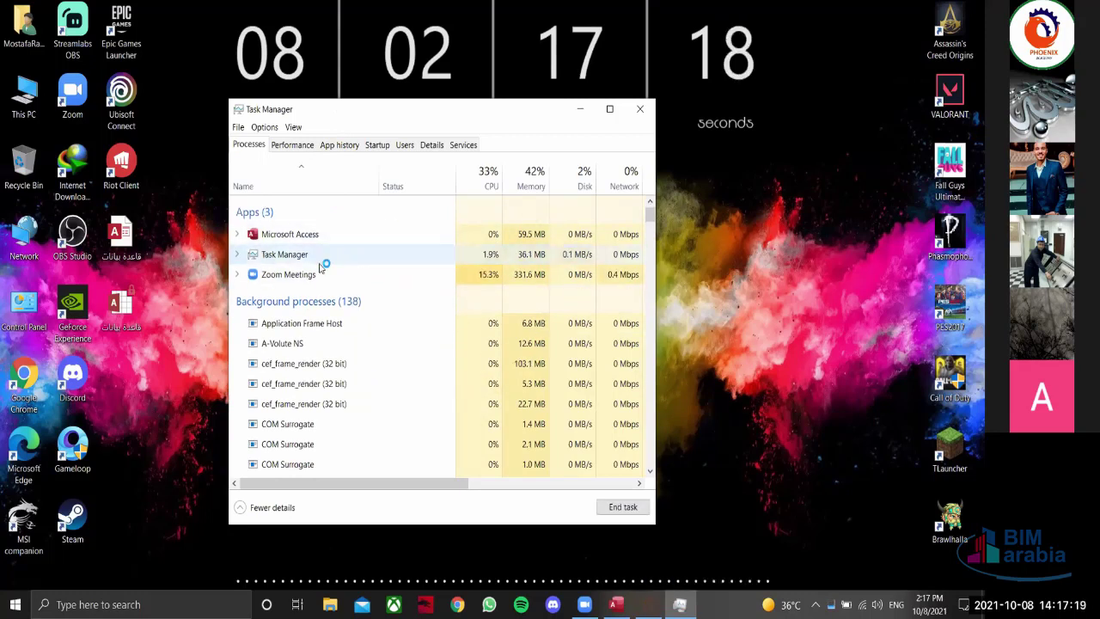
{"action": "left_click", "coordinate": [632, 115]}
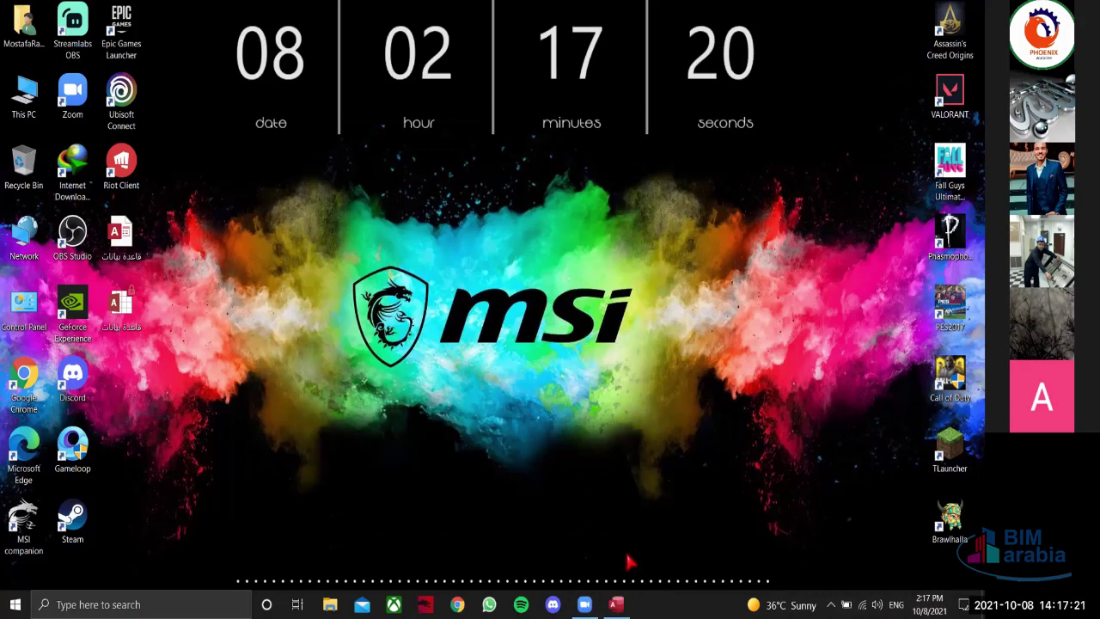
- Restore Access, reopen the قاعدة بيانات database and open Table1
{"action": "left_click", "coordinate": [617, 604]}
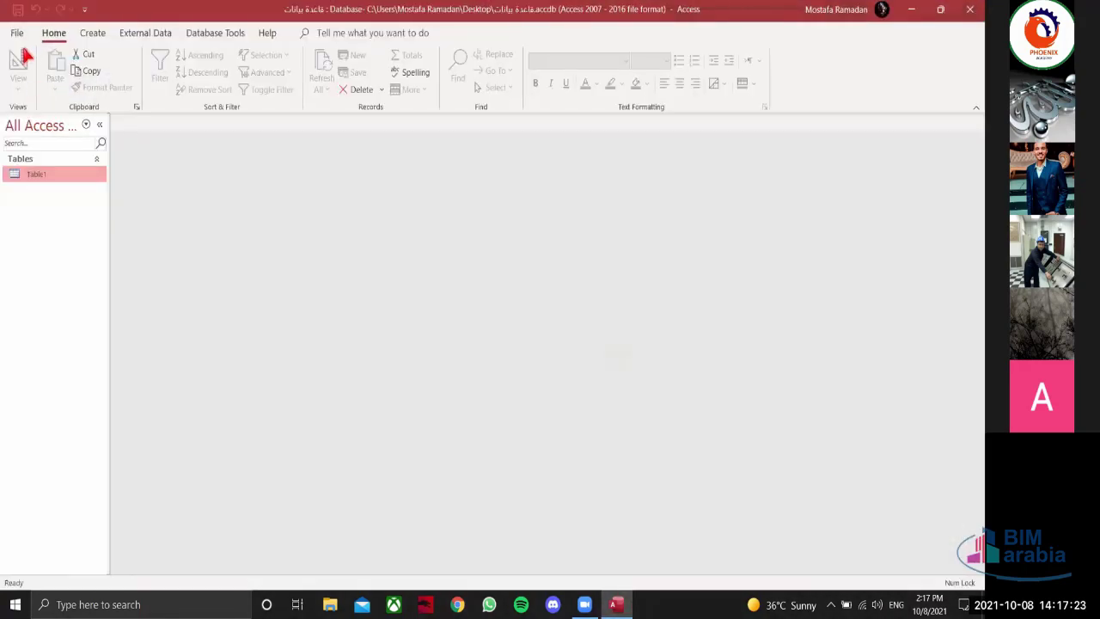
{"action": "left_click", "coordinate": [19, 36]}
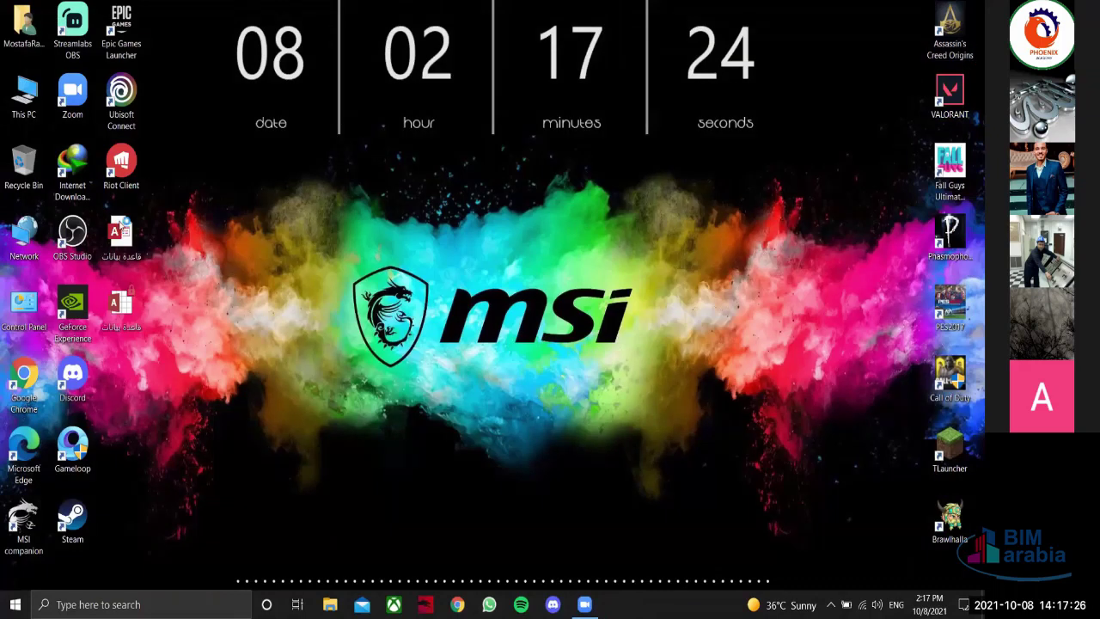
{"action": "double_click", "coordinate": [121, 230]}
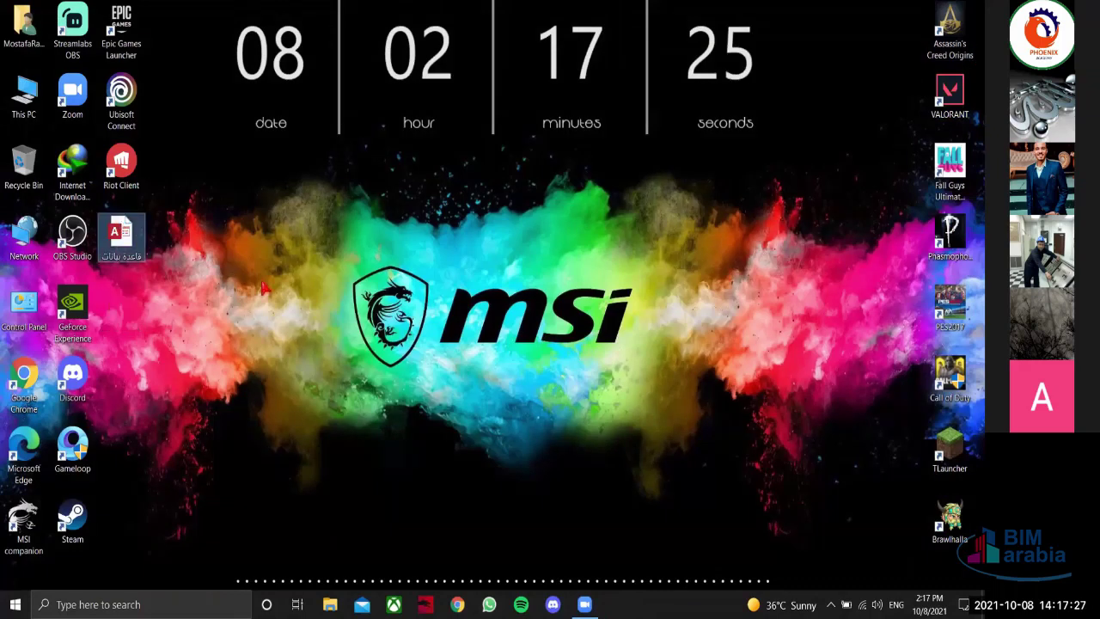
{"action": "double_click", "coordinate": [55, 174]}
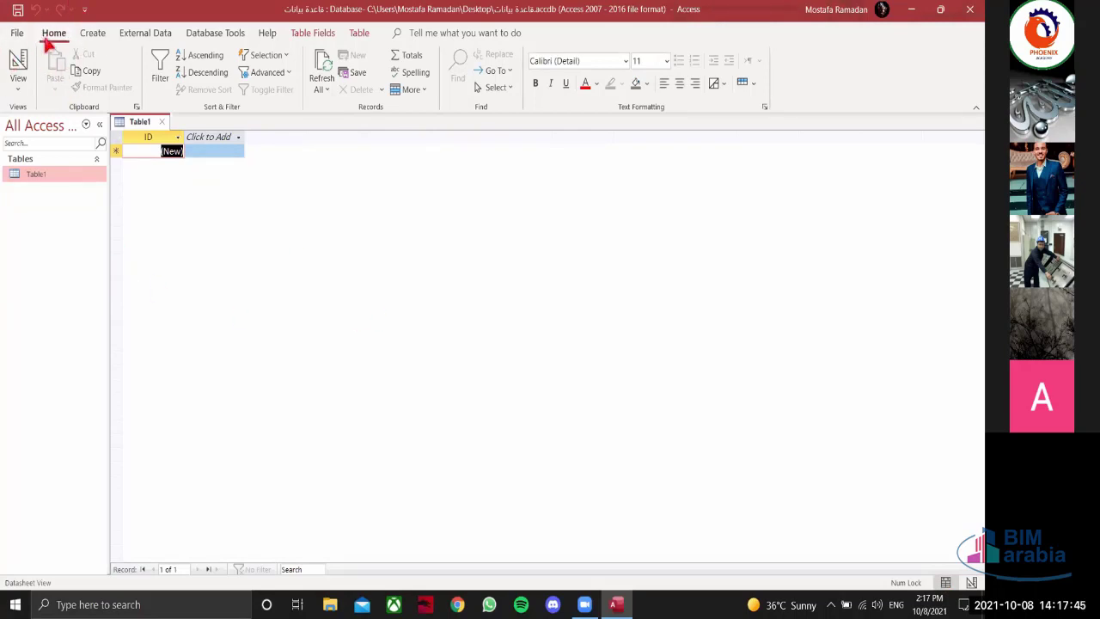
- Drop down the View menu to list Table1's view options
{"action": "left_click", "coordinate": [16, 92]}
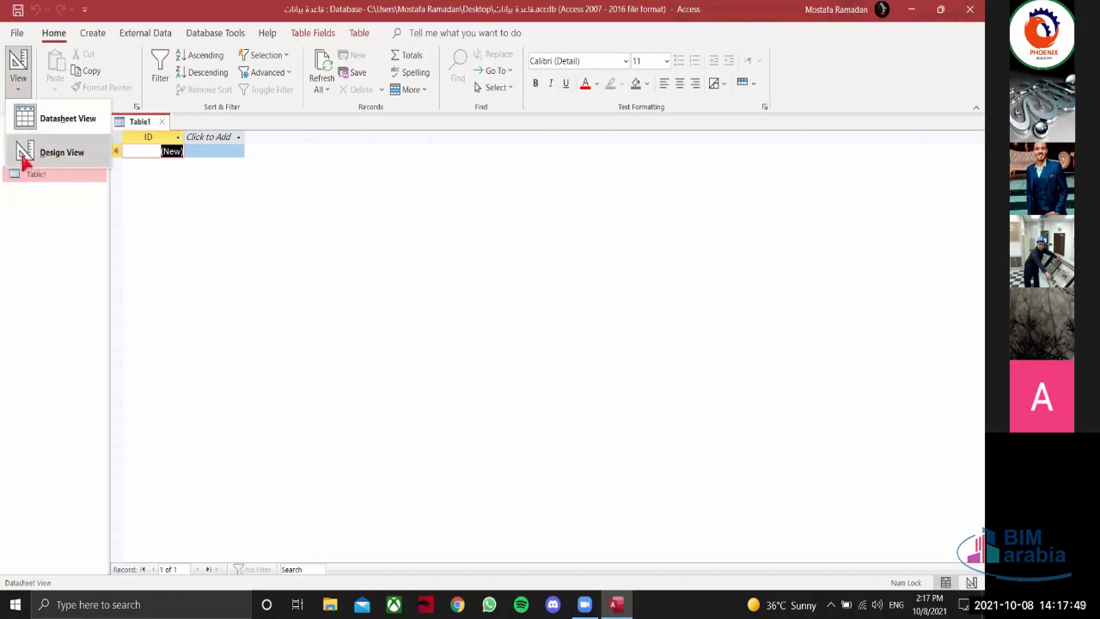
- Switch Table1 to Design View, undoing a stray edit to the ID field name
{"action": "left_click", "coordinate": [69, 156]}
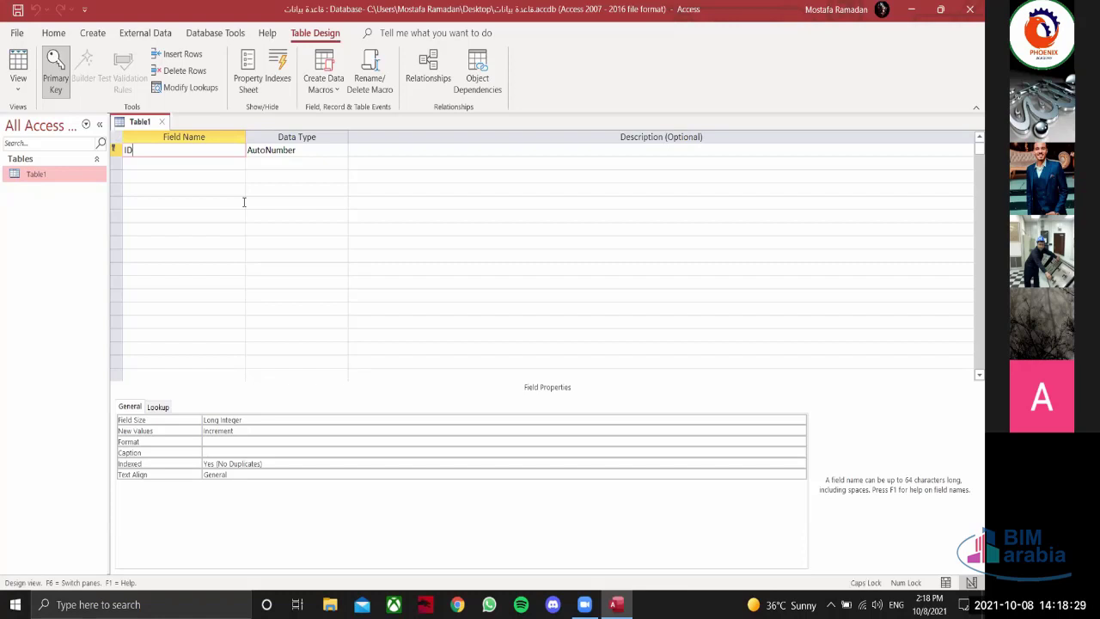
{"action": "type", "text": "N"}
{"action": "key", "text": "Caps_Lock"}
{"action": "type", "text": "am"}
{"action": "key", "text": "BackSpace"}
{"action": "key", "text": "BackSpace"}
{"action": "key", "text": "BackSpace"}
{"action": "key", "text": "BackSpace"}
{"action": "key", "text": "BackSpace"}
{"action": "left_click", "coordinate": [192, 175]}
{"action": "left_click", "coordinate": [190, 162]}
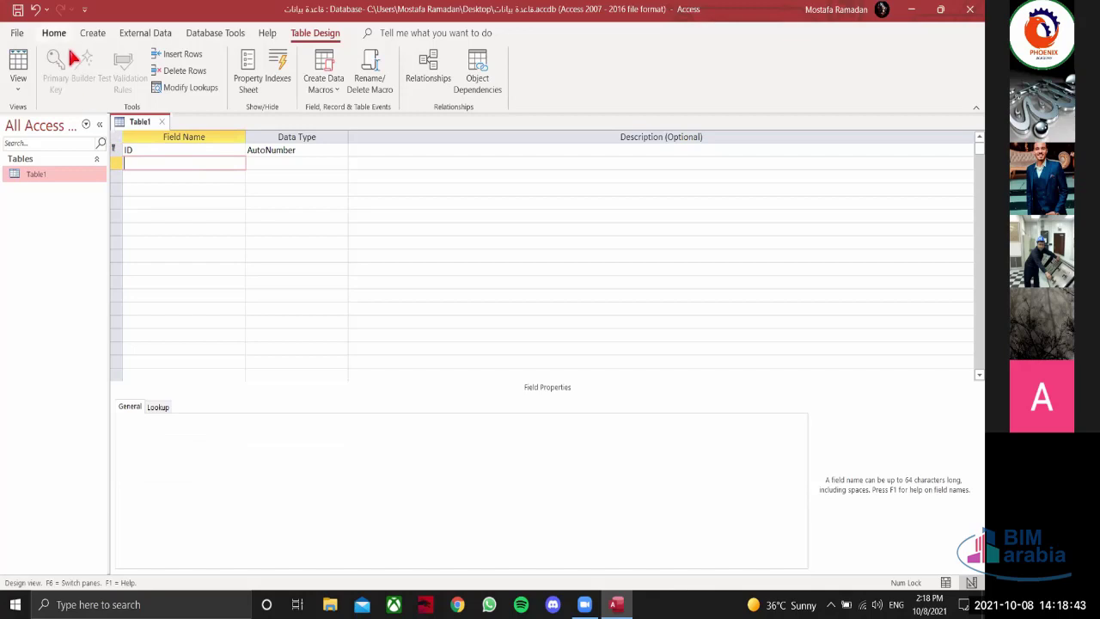
{"action": "left_click", "coordinate": [204, 155]}
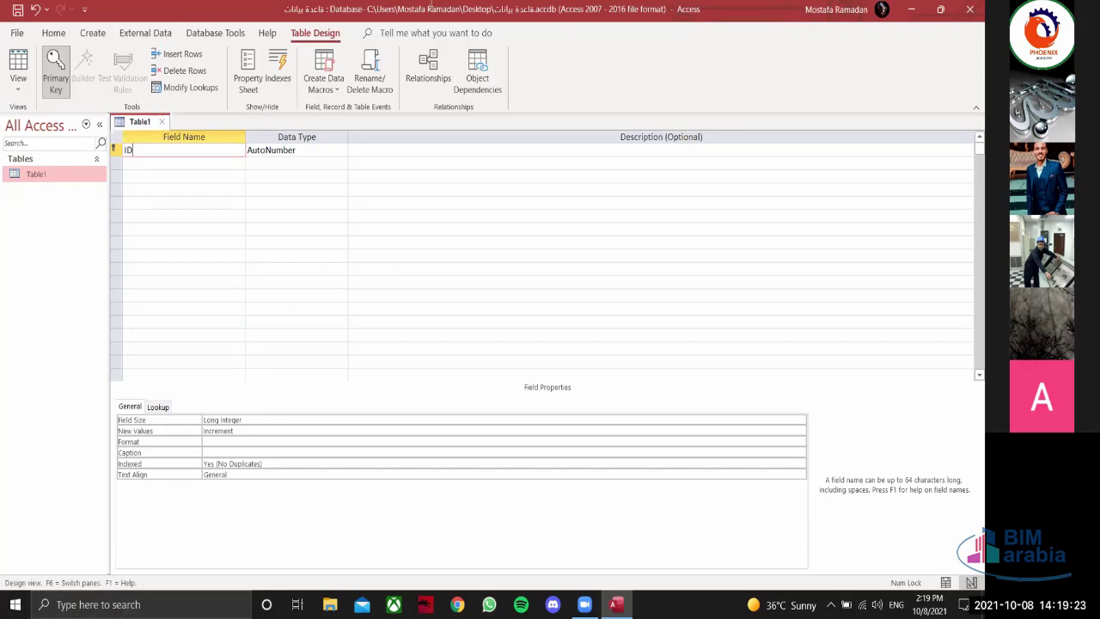
{"action": "right_click", "coordinate": [515, 226]}
{"action": "left_click", "coordinate": [506, 225]}
{"action": "left_click", "coordinate": [159, 151]}
- Type الاسم as the second field name using Arabic input and open its data type list
{"action": "left_click", "coordinate": [257, 155]}
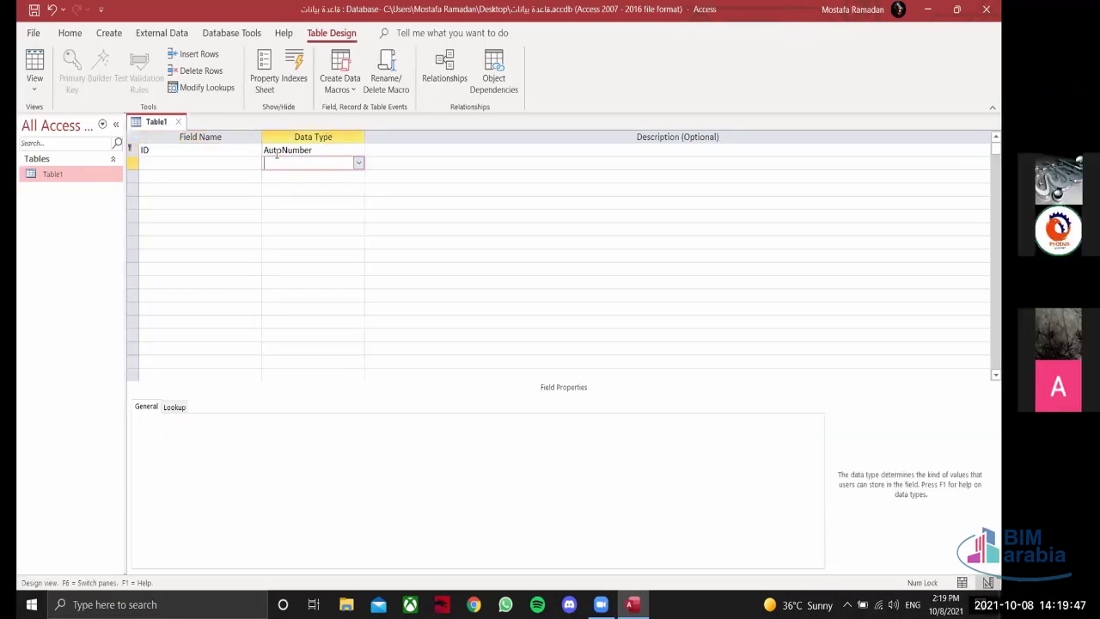
{"action": "left_click", "coordinate": [180, 165]}
{"action": "type", "text": "h"}
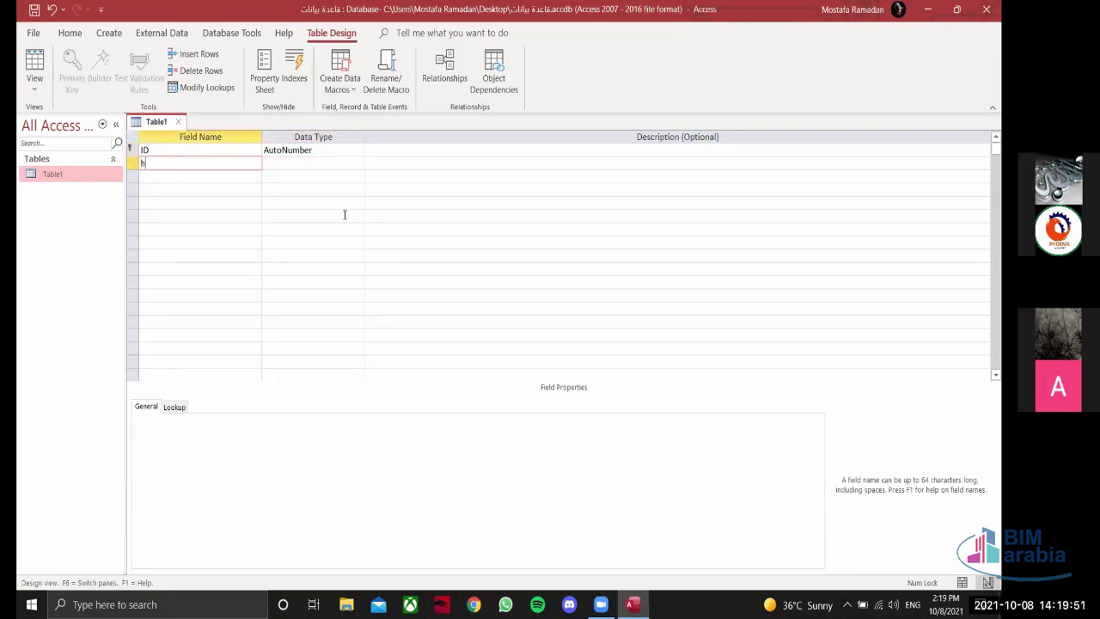
{"action": "key", "text": "BackSpace"}
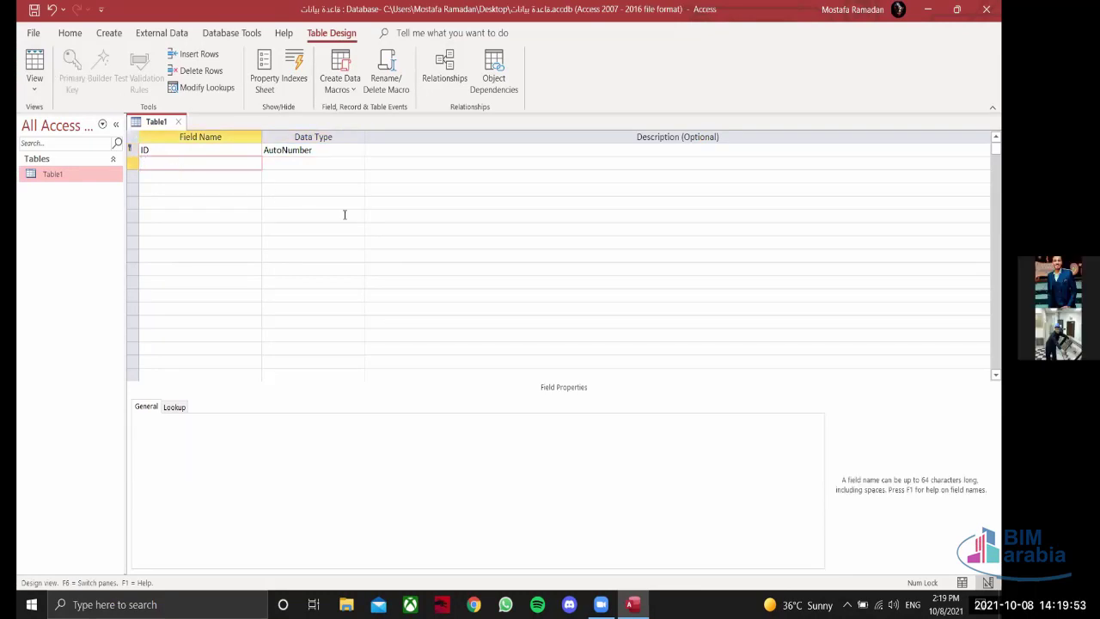
{"action": "key", "text": "alt+shift"}
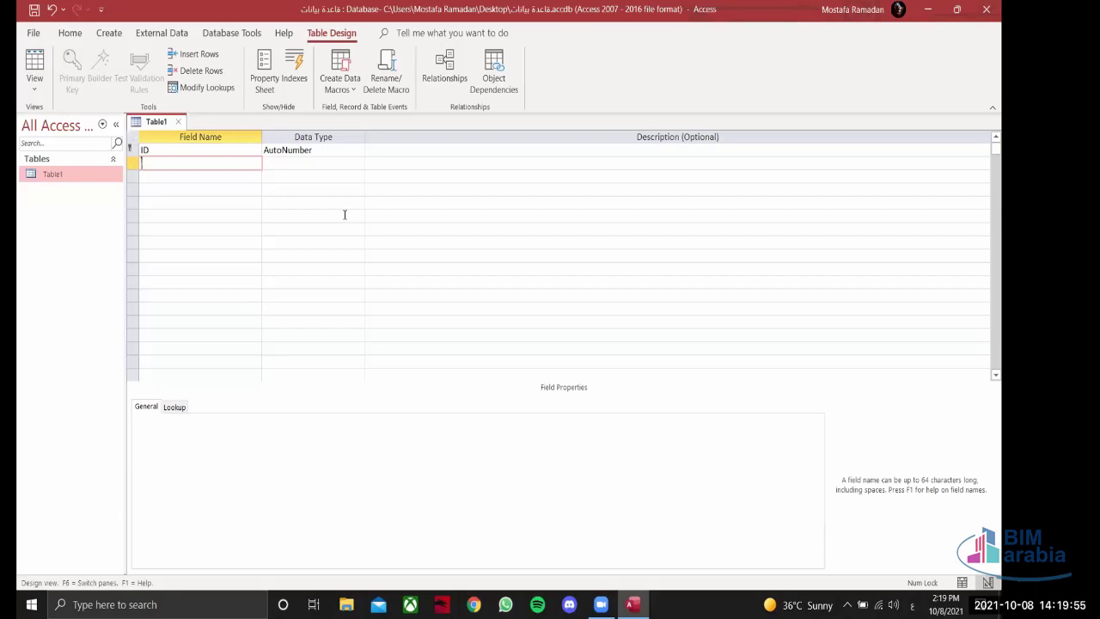
{"action": "type", "text": "الاسم"}
{"action": "left_click", "coordinate": [323, 166]}
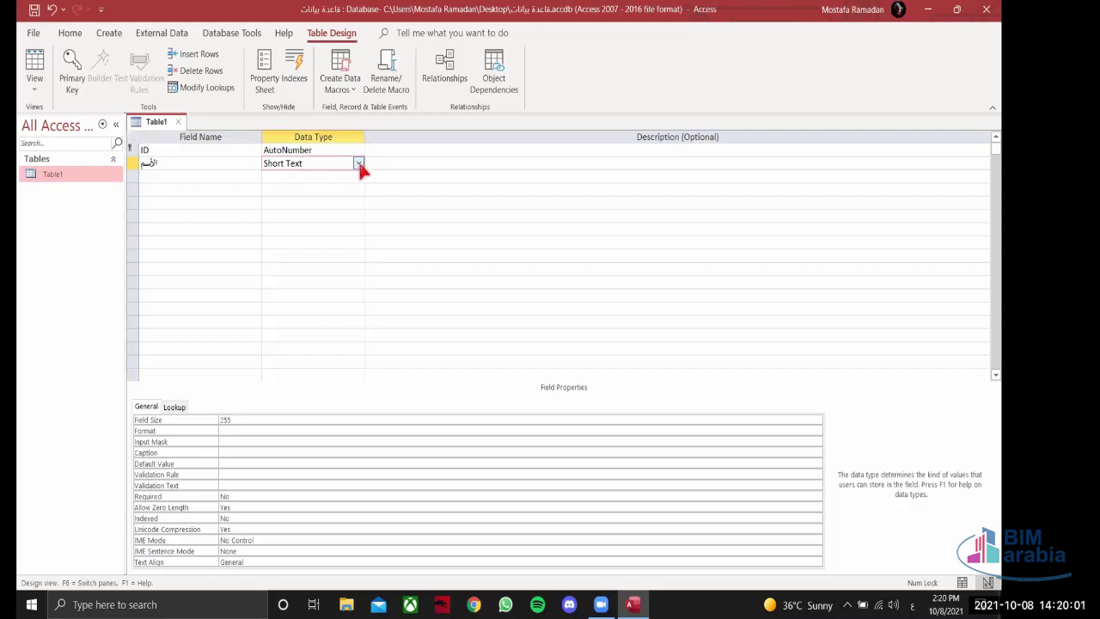
{"action": "left_click", "coordinate": [358, 166]}
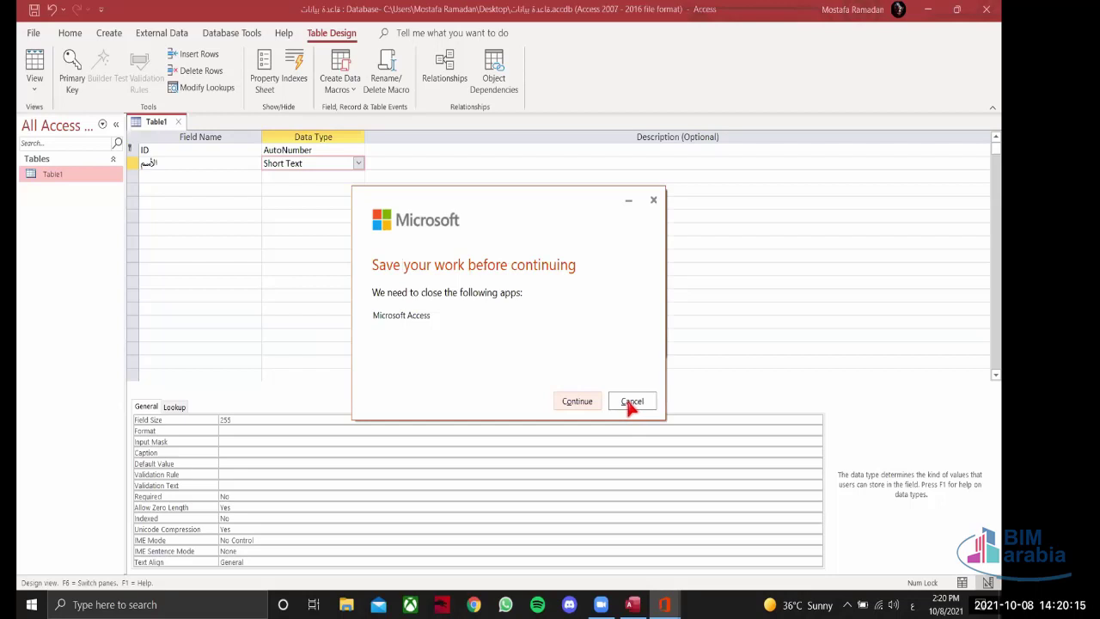
- Dismiss the update prompt and set الاسم to Short Text, checking its 255 field size
{"action": "left_click", "coordinate": [632, 401]}
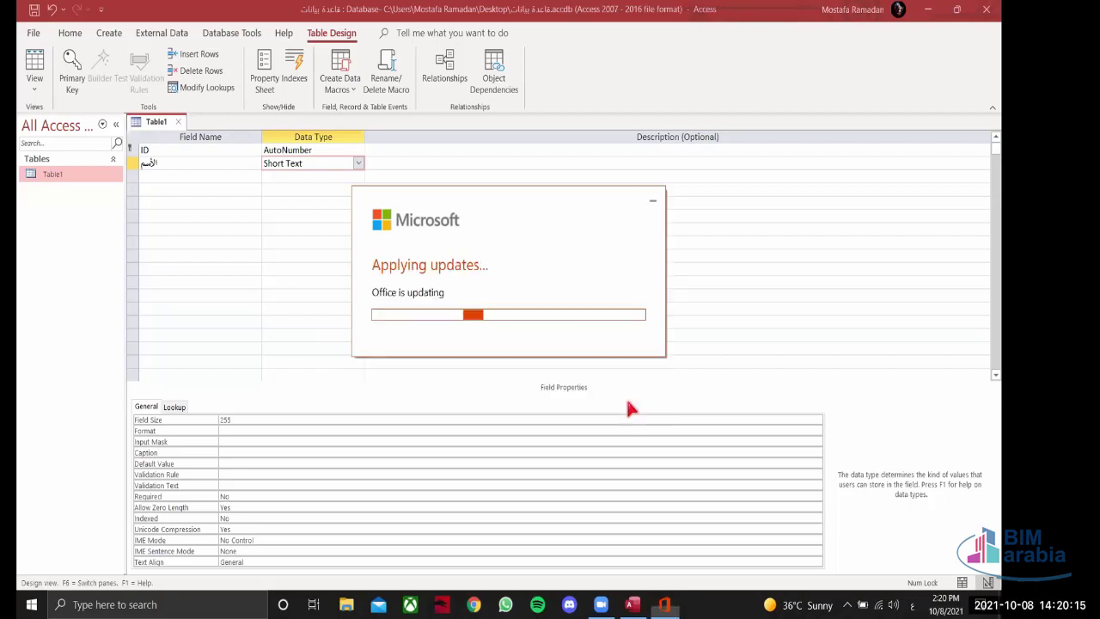
{"action": "left_click", "coordinate": [359, 164]}
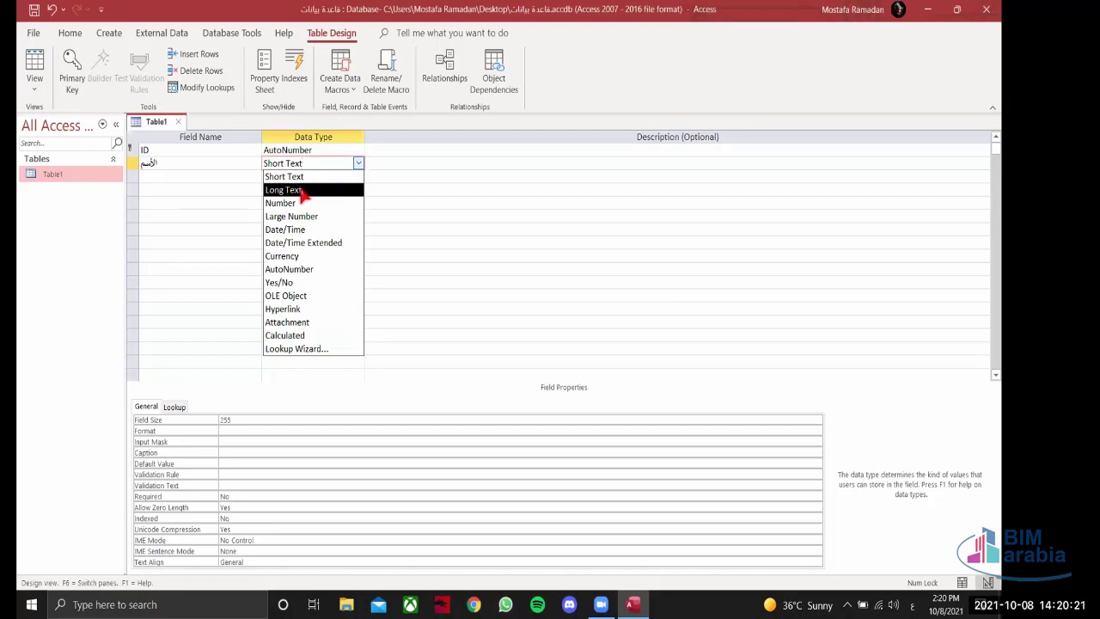
{"action": "left_click", "coordinate": [286, 177]}
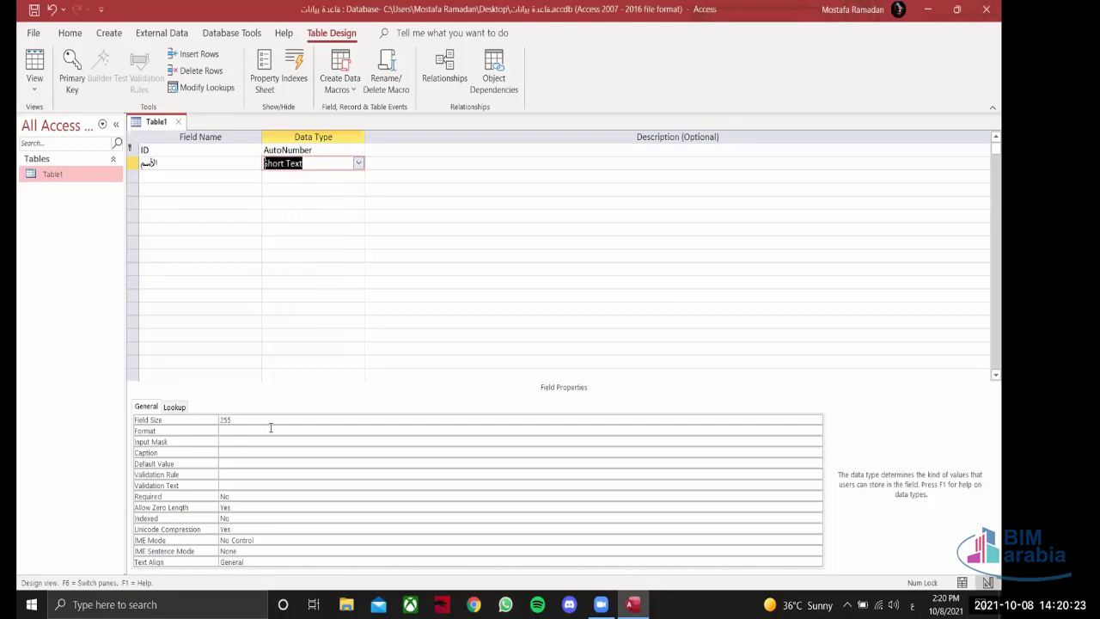
{"action": "left_click", "coordinate": [238, 421]}
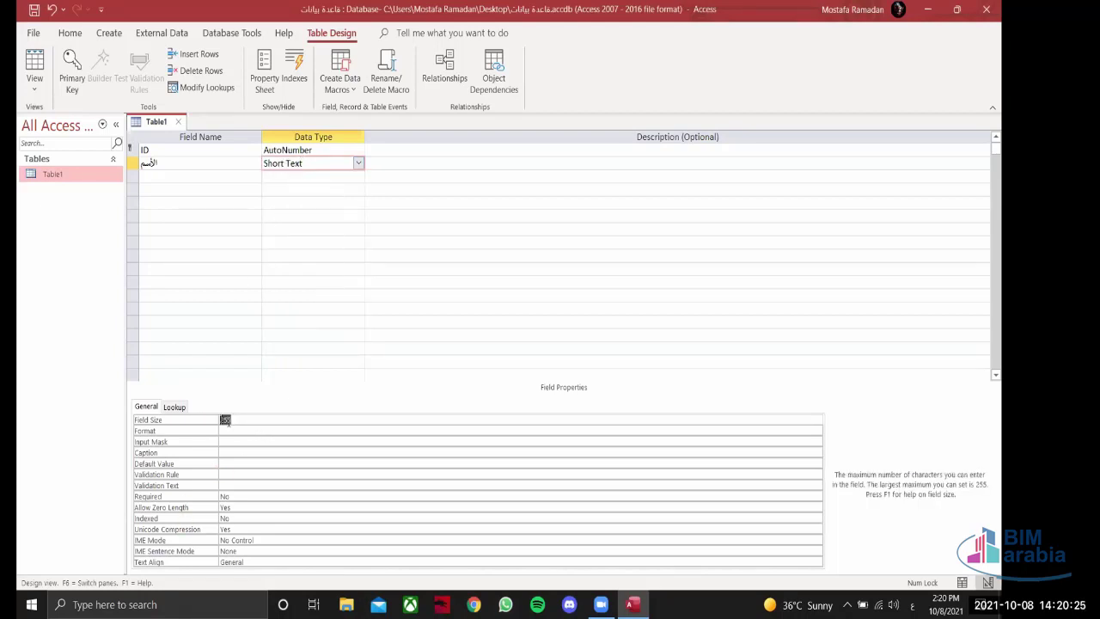
{"action": "double_click", "coordinate": [225, 419]}
- Try Long Text for الاسم, then switch back to Short Text and recheck the field size
{"action": "left_click", "coordinate": [353, 233]}
{"action": "left_click", "coordinate": [359, 163]}
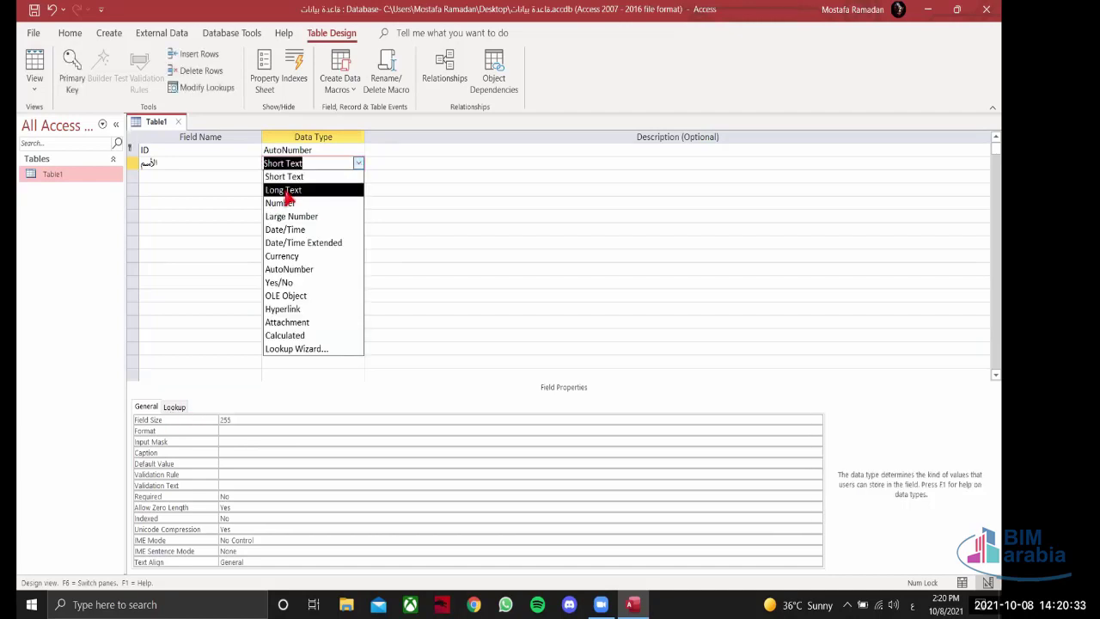
{"action": "left_click", "coordinate": [287, 187]}
{"action": "left_click", "coordinate": [283, 419]}
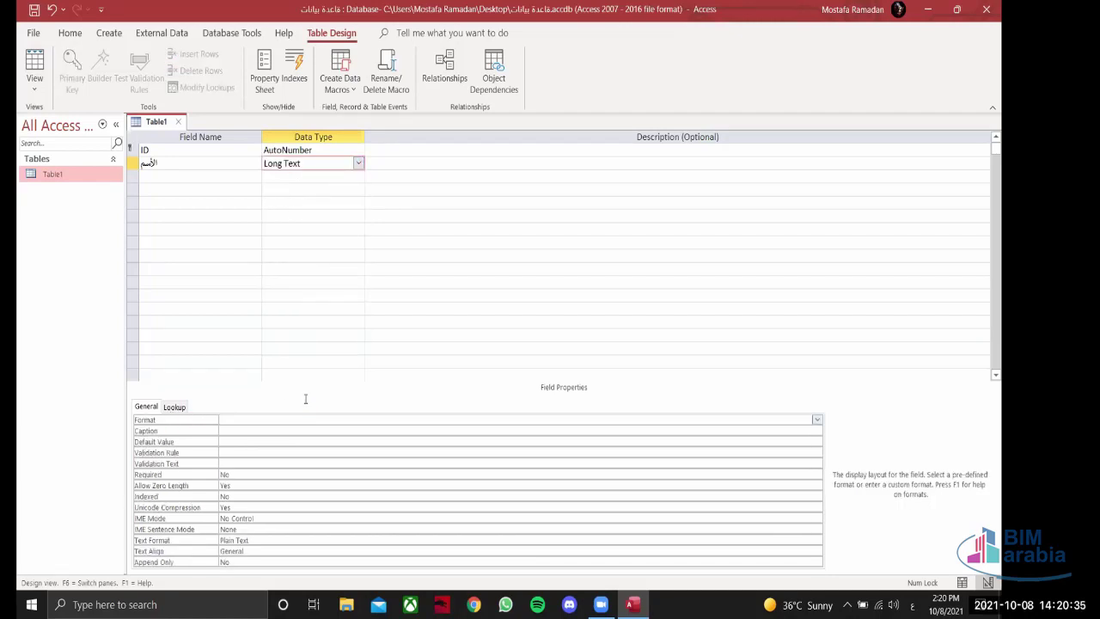
{"action": "left_click", "coordinate": [346, 166]}
{"action": "left_click", "coordinate": [358, 163]}
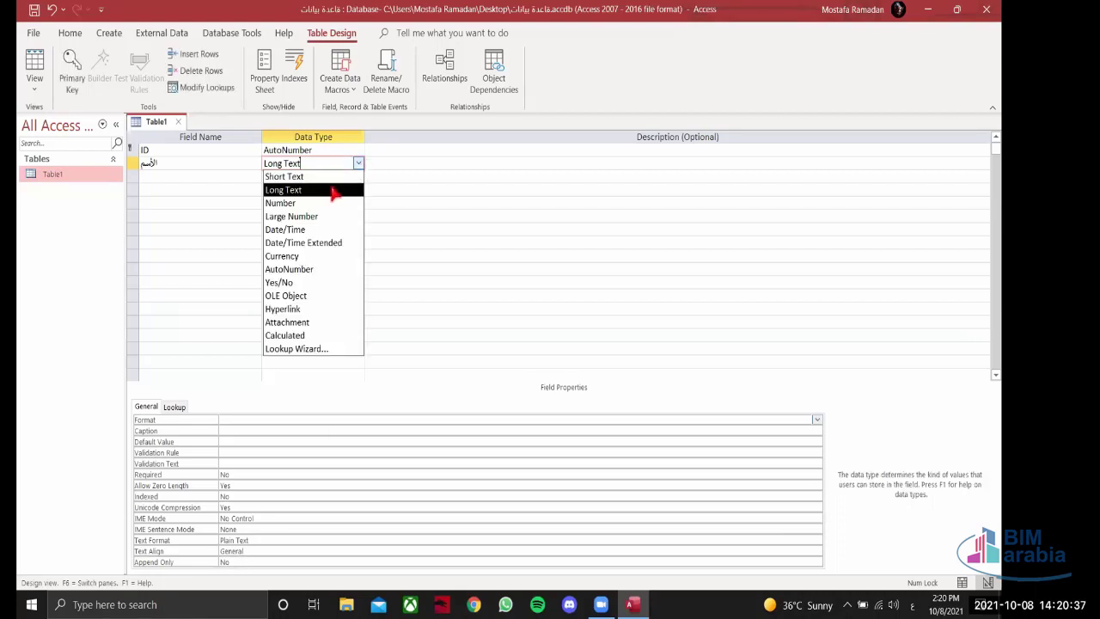
{"action": "left_click", "coordinate": [334, 179]}
{"action": "left_click", "coordinate": [239, 420]}
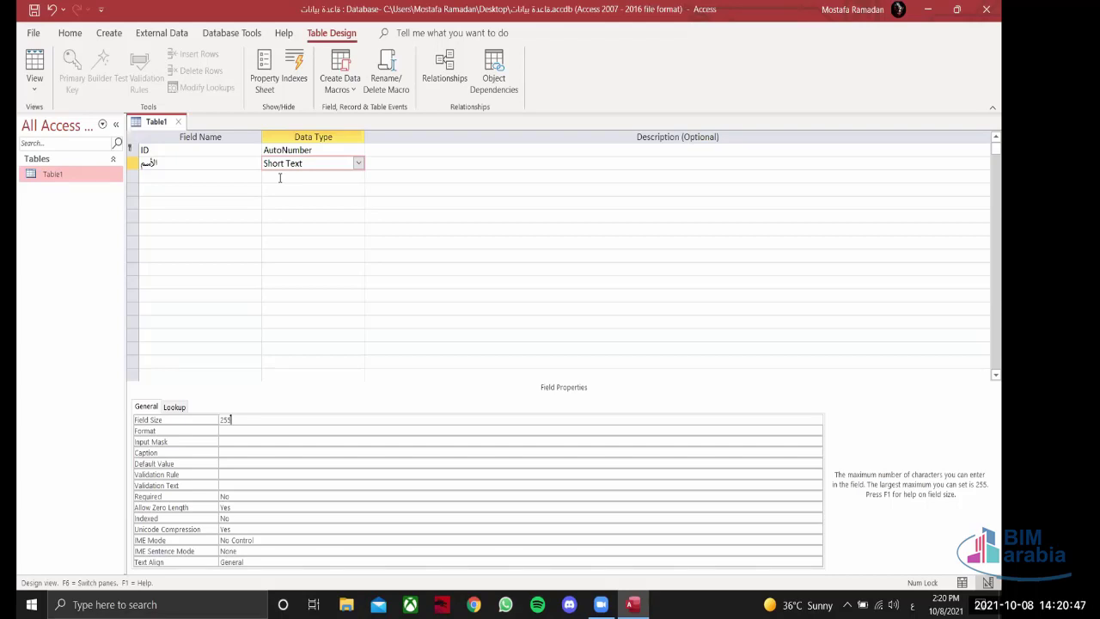
{"action": "left_click", "coordinate": [358, 164]}
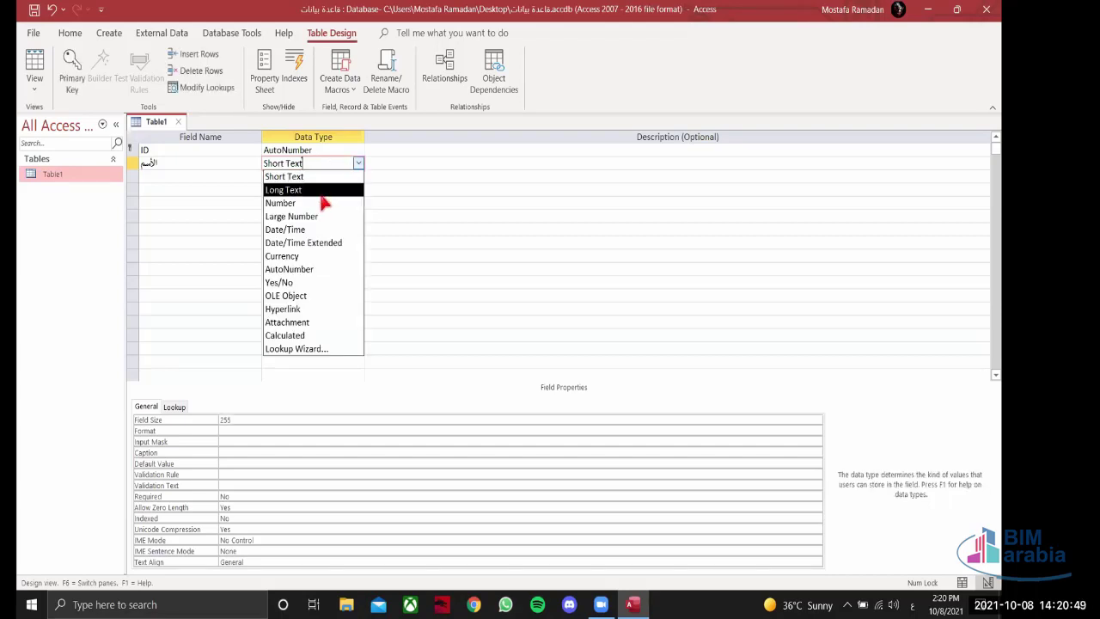
{"action": "left_click", "coordinate": [341, 178]}
{"action": "left_click", "coordinate": [172, 168]}
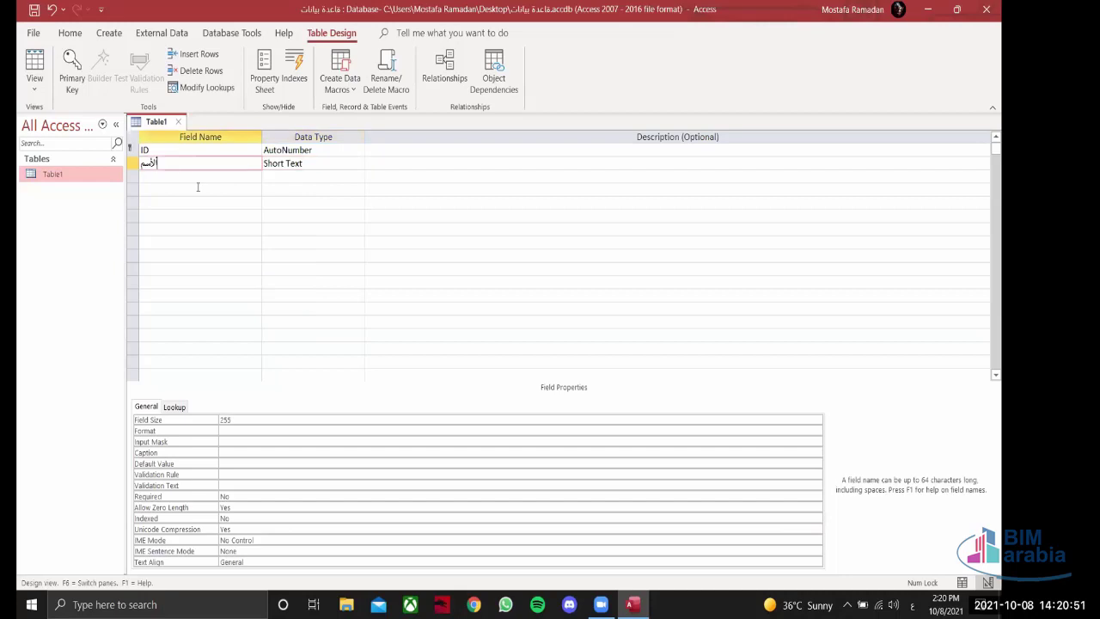
{"action": "left_click", "coordinate": [244, 421]}
{"action": "left_click", "coordinate": [328, 163]}
- Add العنوان as a Long Text field and التاريخ والوقت as a Date/Time field
{"action": "left_click", "coordinate": [180, 181]}
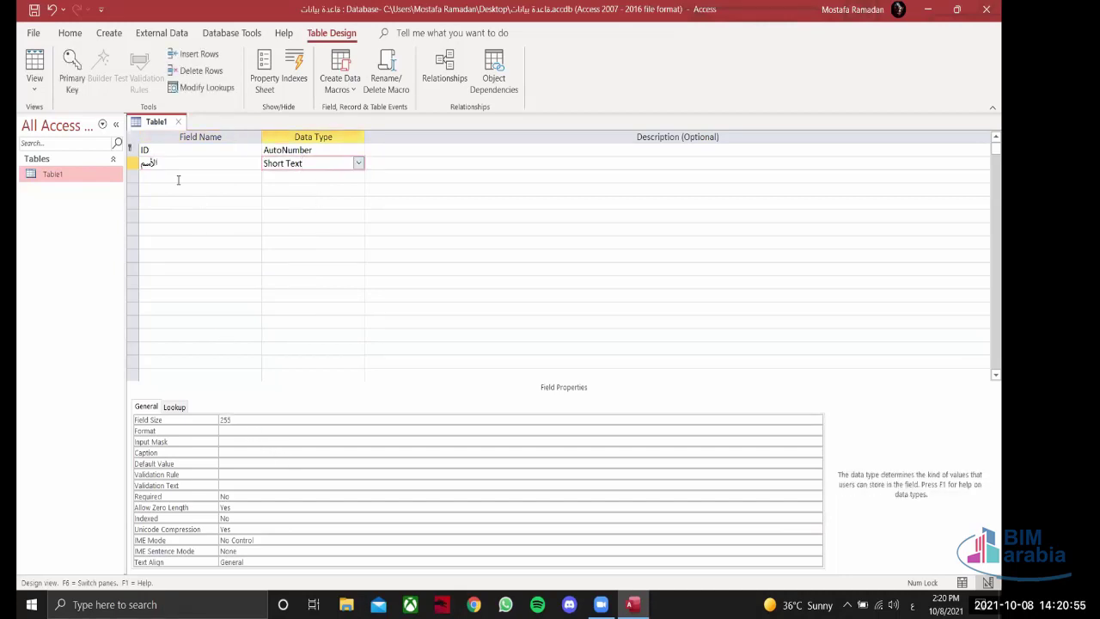
{"action": "type", "text": "العنوان"}
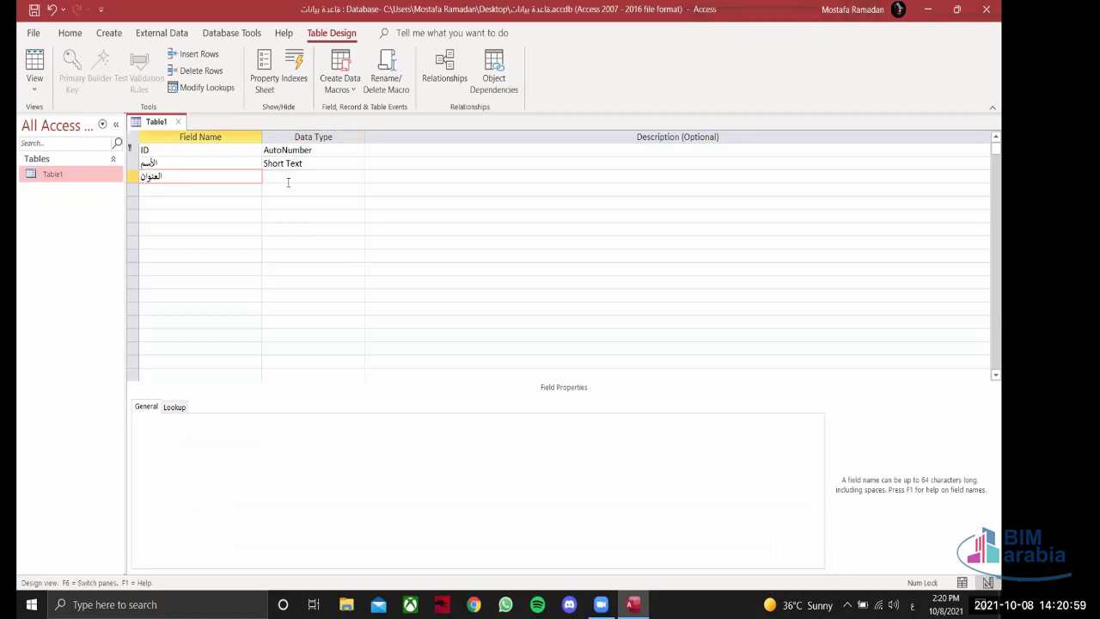
{"action": "left_click", "coordinate": [288, 182]}
{"action": "left_click", "coordinate": [359, 177]}
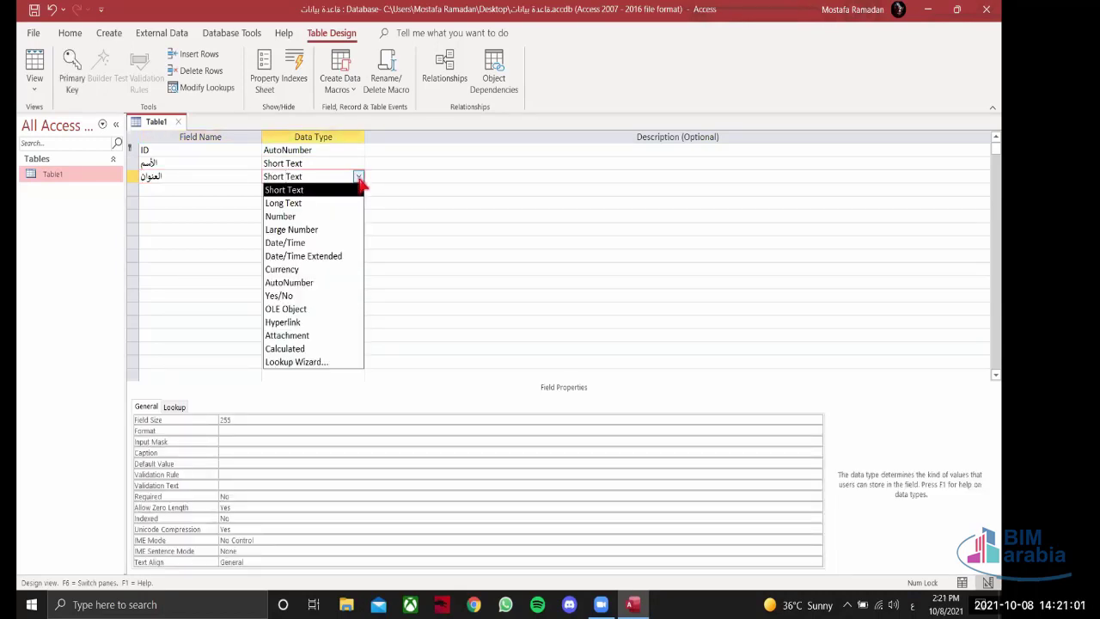
{"action": "left_click", "coordinate": [292, 202]}
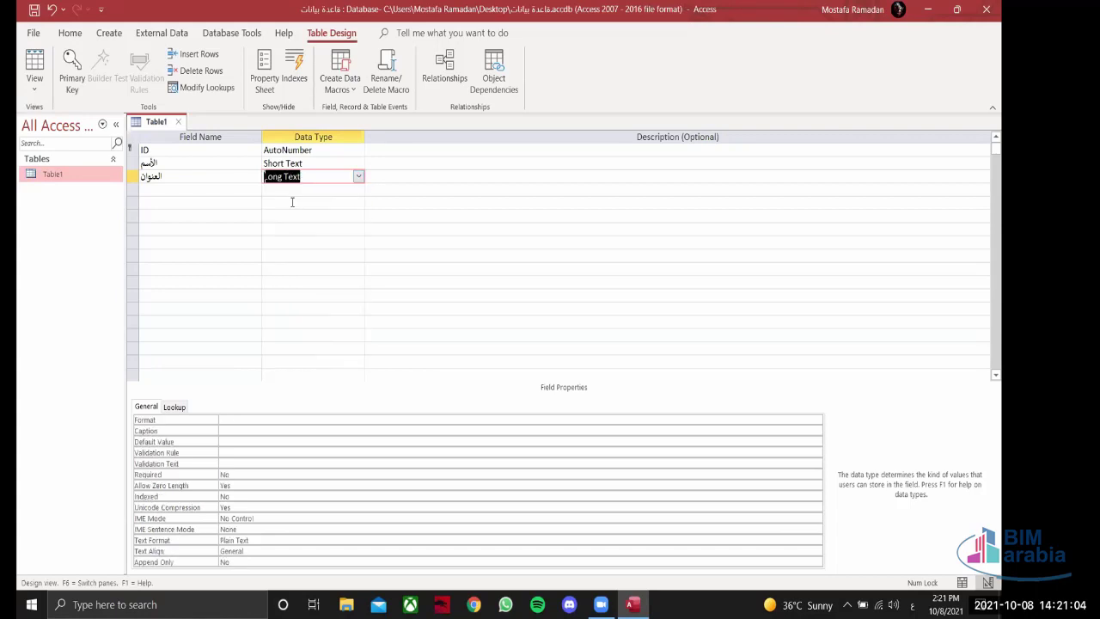
{"action": "left_click", "coordinate": [198, 189]}
{"action": "type", "text": "التاريخ"}
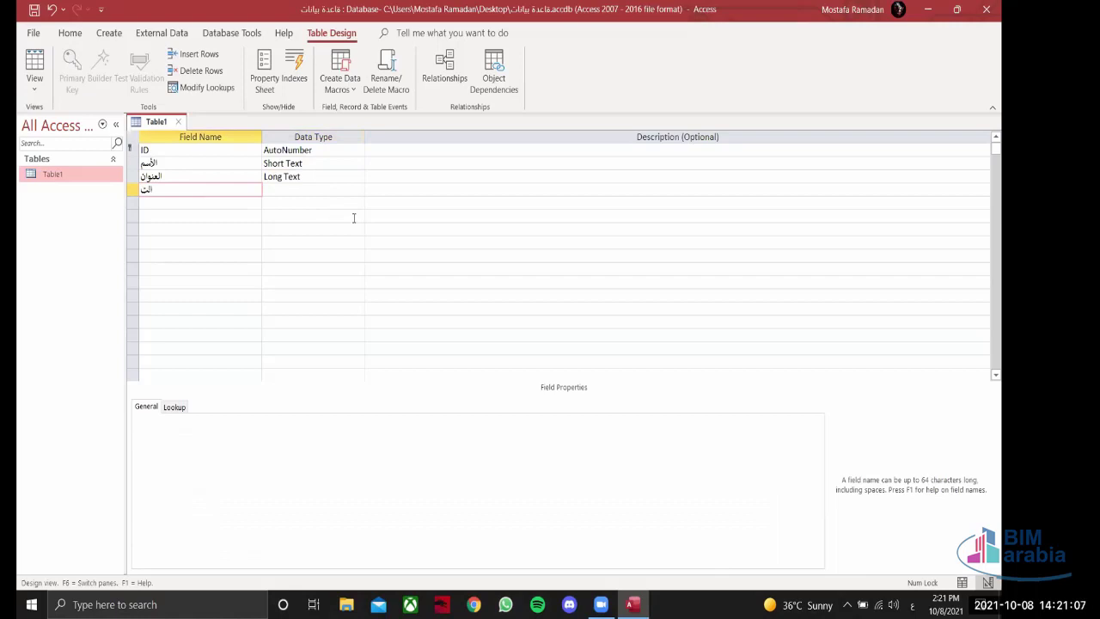
{"action": "type", "text": " والوقت"}
{"action": "left_click", "coordinate": [316, 189]}
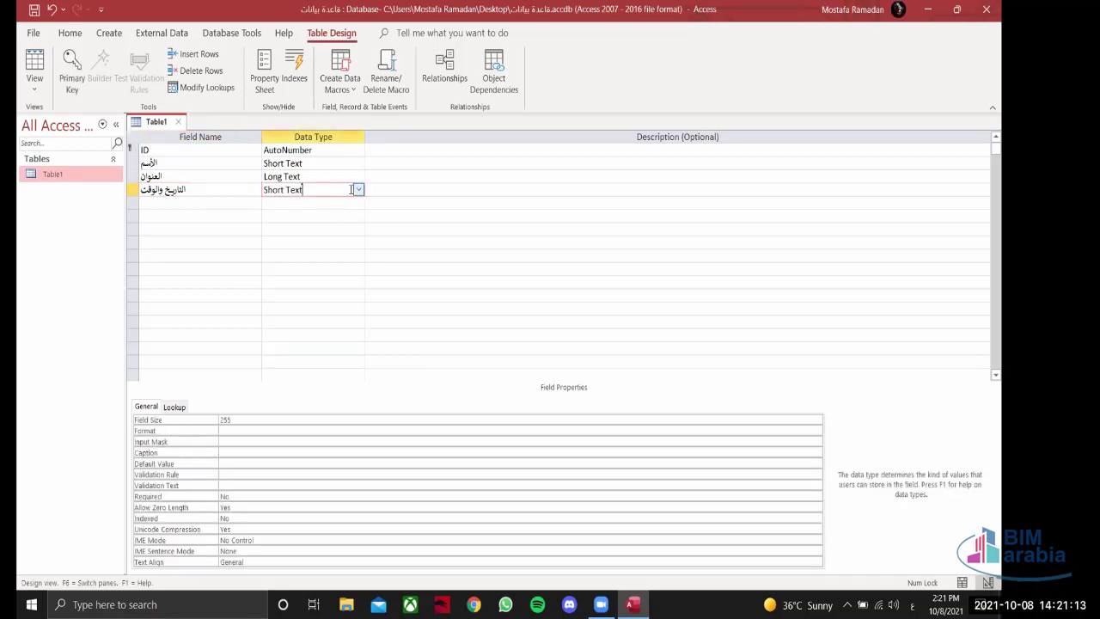
{"action": "left_click", "coordinate": [358, 190]}
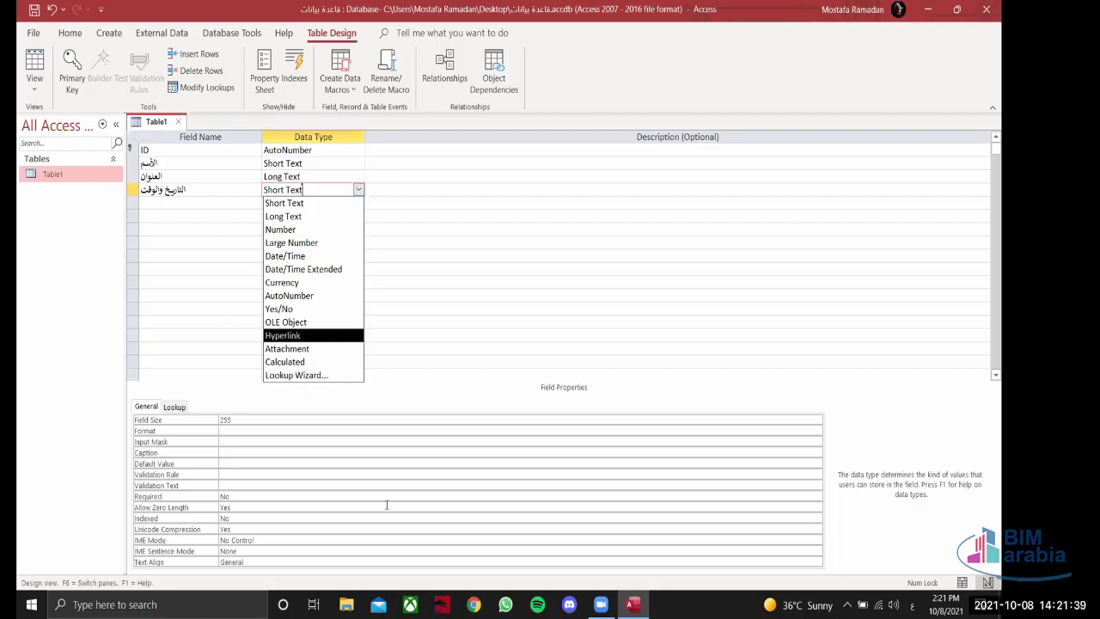
{"action": "key", "text": "Escape"}
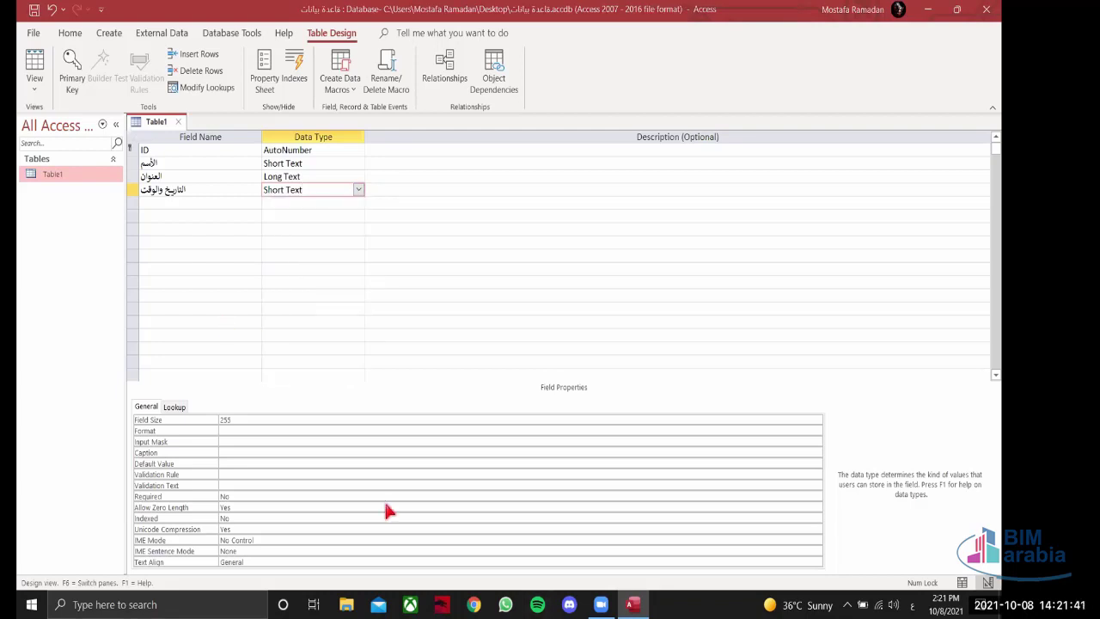
{"action": "left_click", "coordinate": [358, 190]}
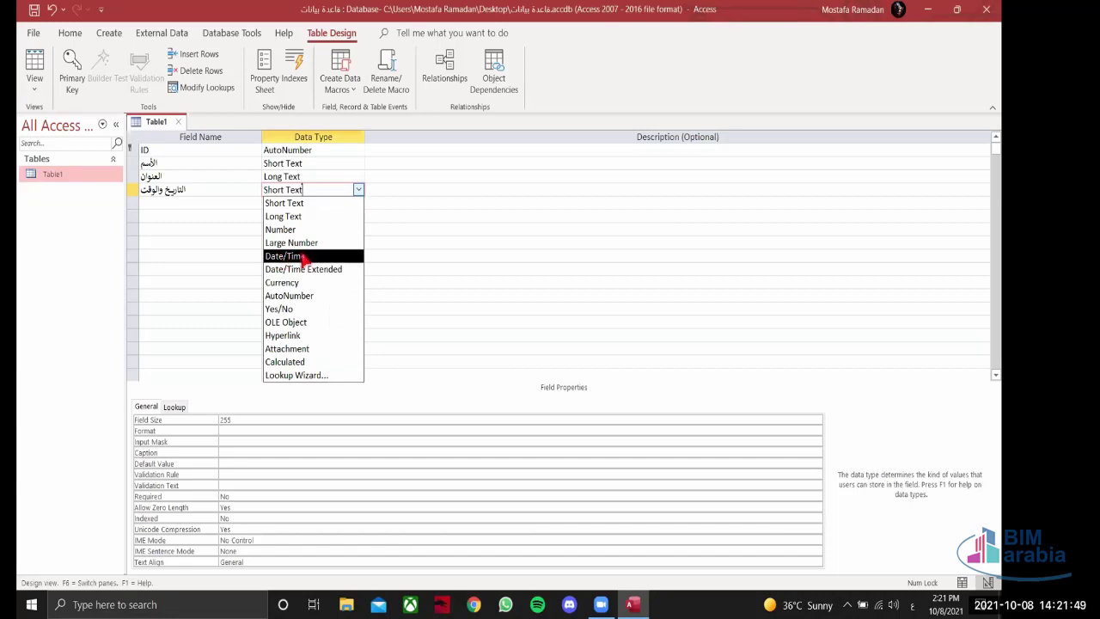
{"action": "left_click", "coordinate": [303, 256]}
- Add العملة as a Currency field and start naming the next field row
{"action": "left_click", "coordinate": [300, 207]}
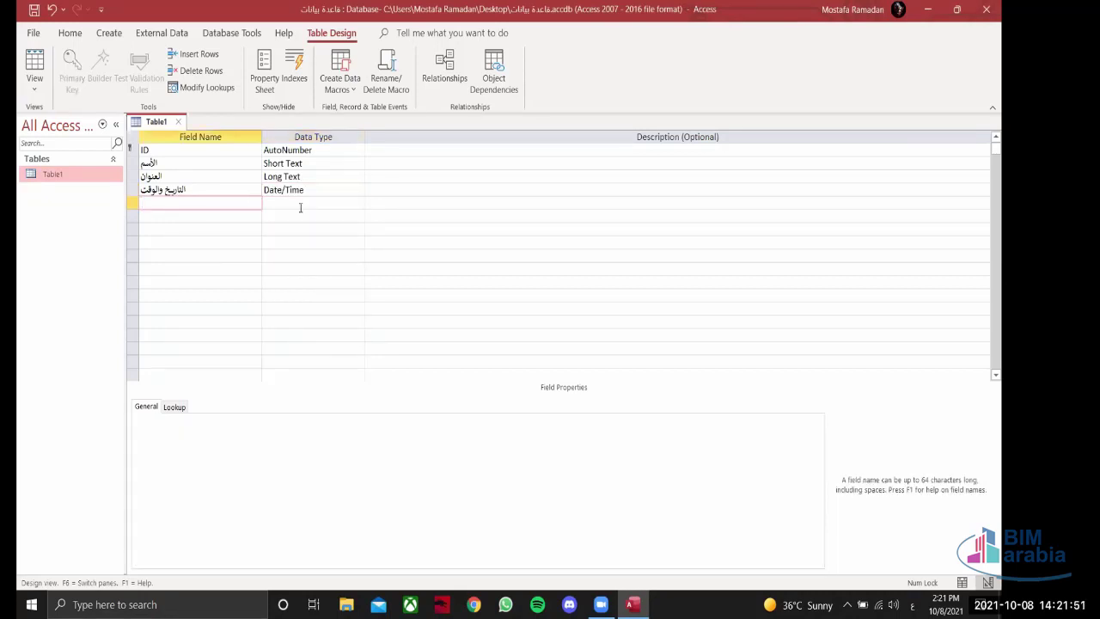
{"action": "left_click", "coordinate": [182, 199]}
{"action": "type", "text": "العملة"}
{"action": "left_click", "coordinate": [358, 205]}
{"action": "left_click", "coordinate": [359, 205]}
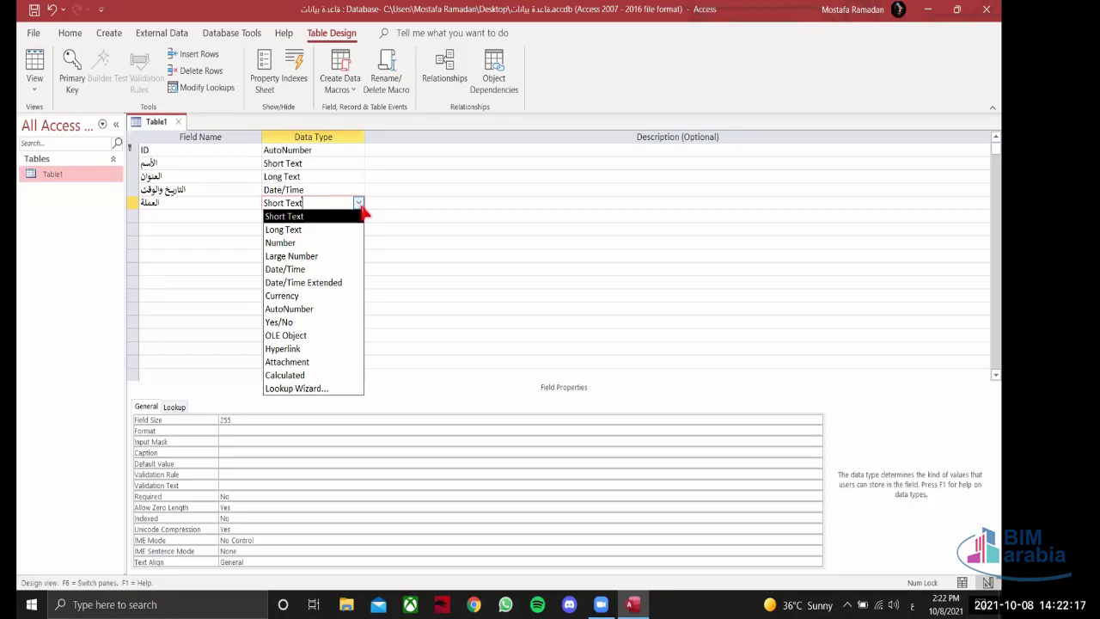
{"action": "key", "text": "Escape"}
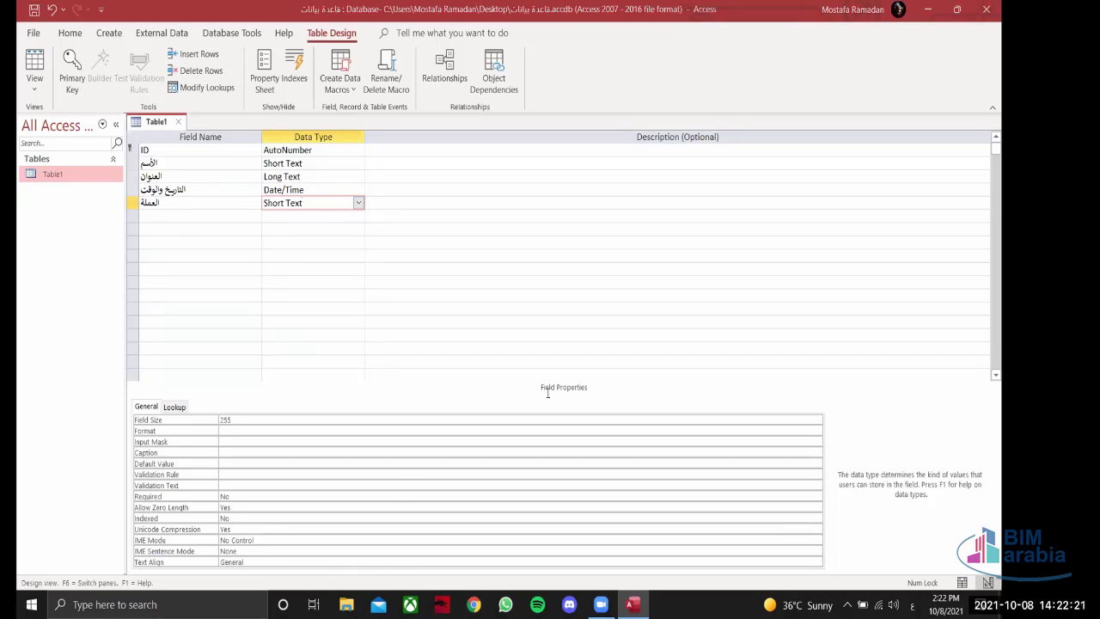
{"action": "left_click", "coordinate": [358, 204]}
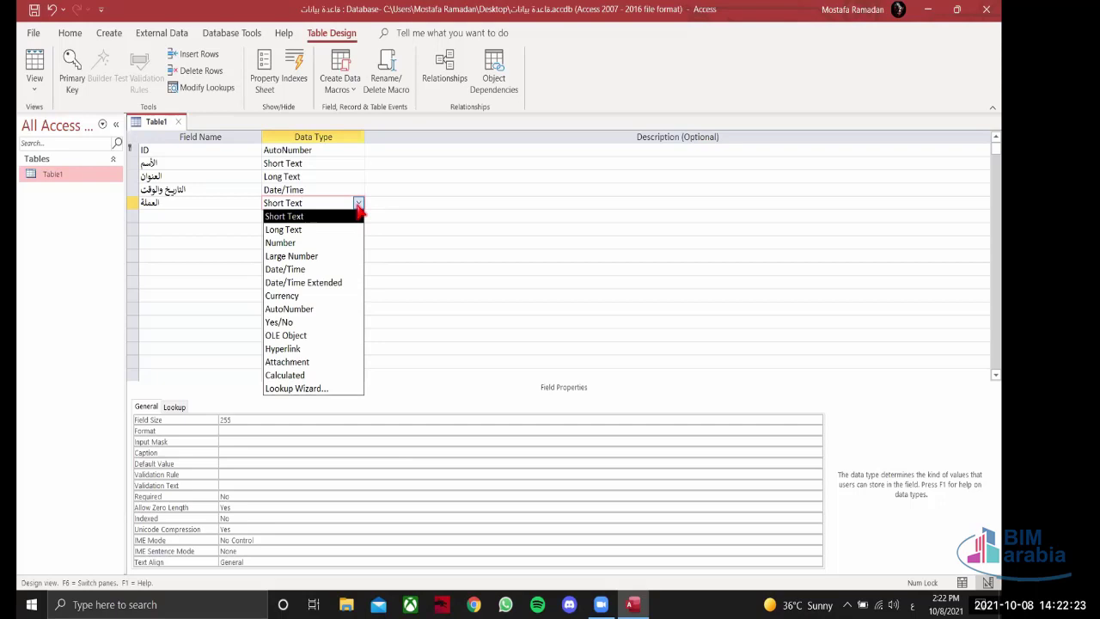
{"action": "left_click", "coordinate": [306, 296]}
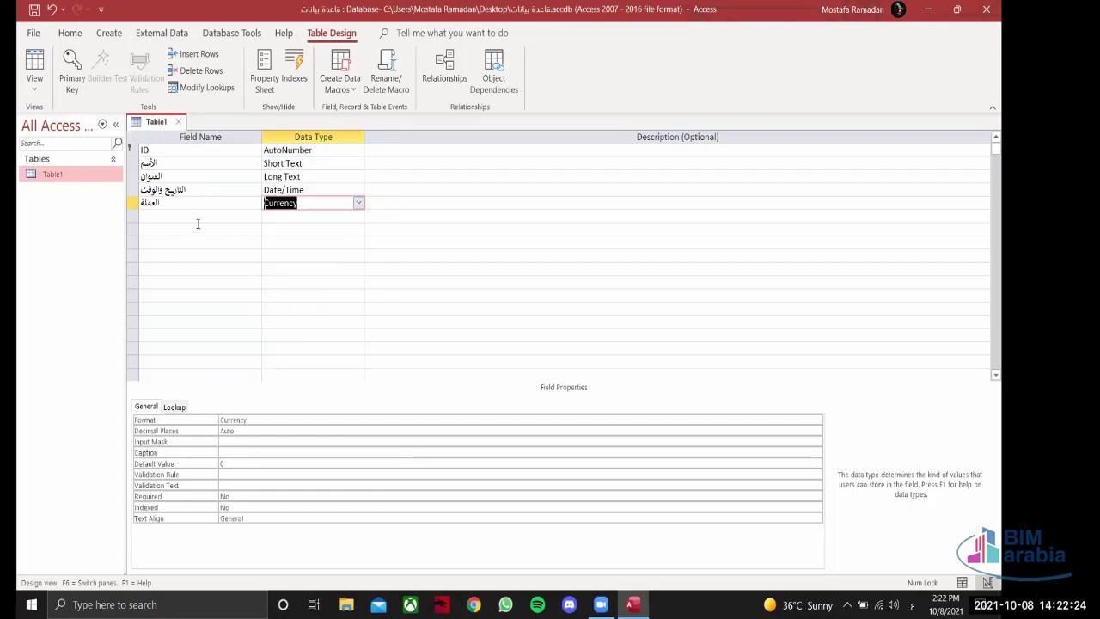
{"action": "left_click", "coordinate": [309, 216]}
{"action": "left_click", "coordinate": [359, 217]}
{"action": "left_click", "coordinate": [358, 217]}
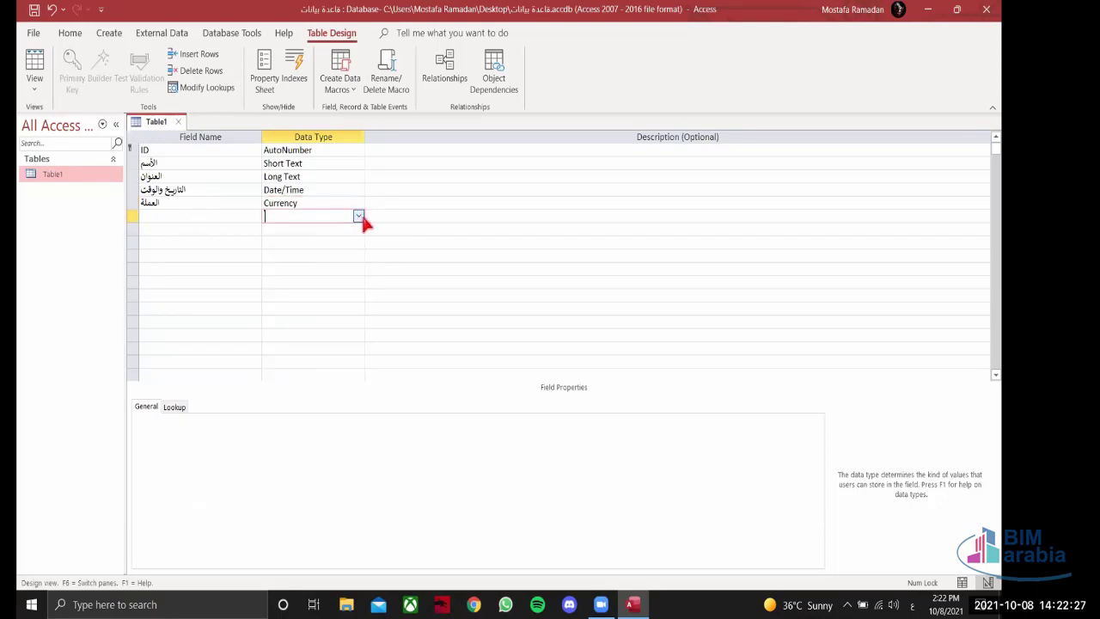
{"action": "left_click", "coordinate": [197, 214]}
- Finish naming the لينك field and make it a Hyperlink field
{"action": "type", "text": "ينك"}
{"action": "left_click", "coordinate": [290, 215]}
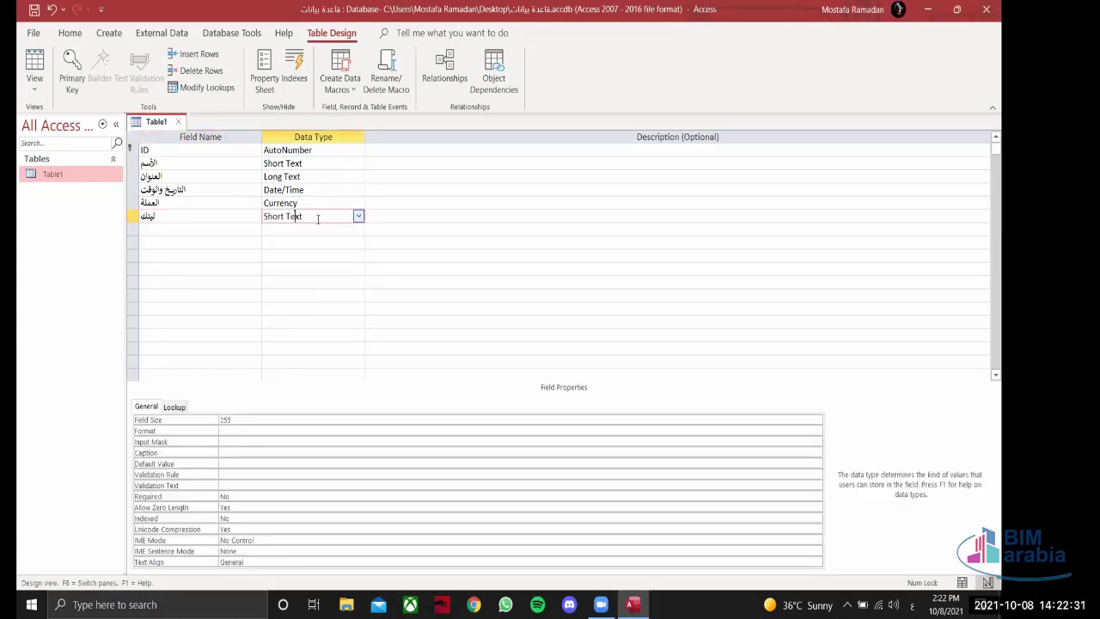
{"action": "left_click", "coordinate": [358, 217]}
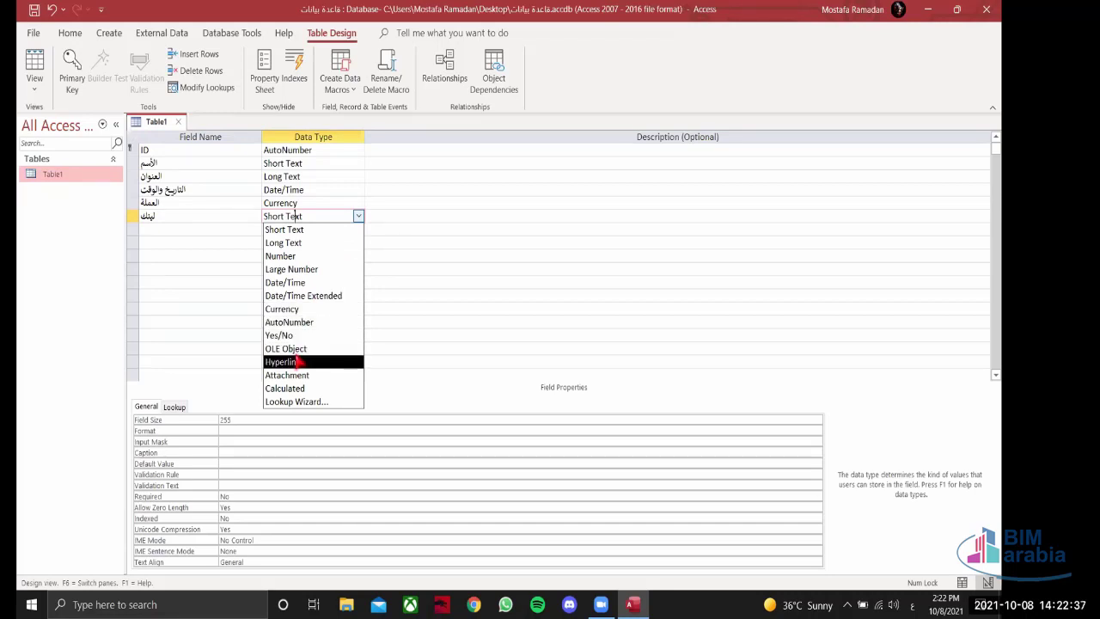
{"action": "left_click", "coordinate": [298, 361]}
- Add a new field named رقم الهاتف with the Number data type
{"action": "left_click", "coordinate": [248, 230]}
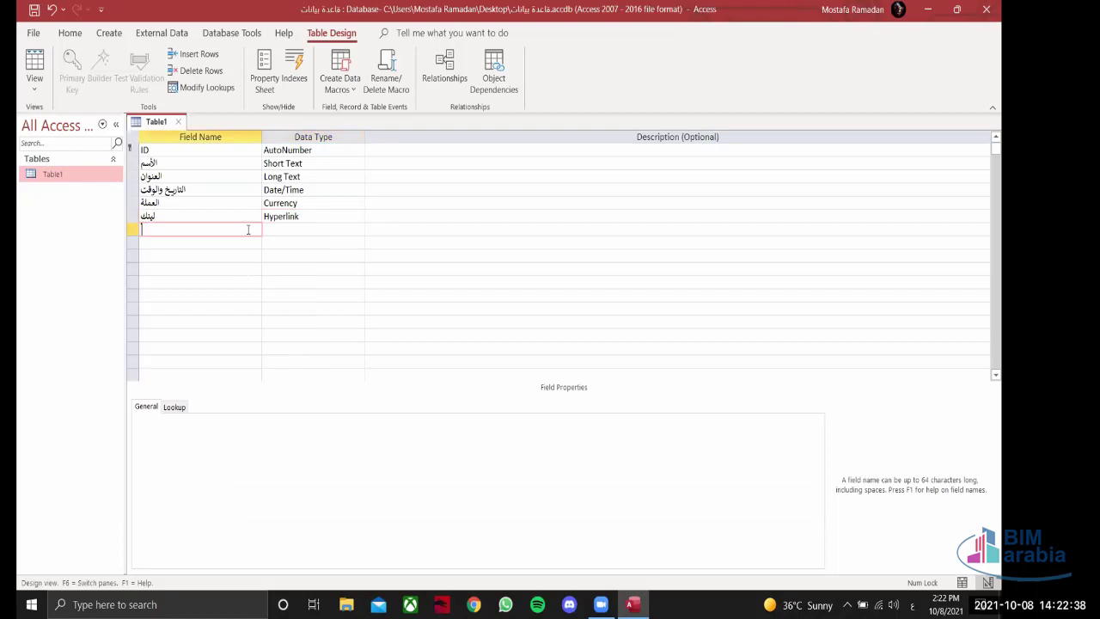
{"action": "left_click", "coordinate": [363, 230]}
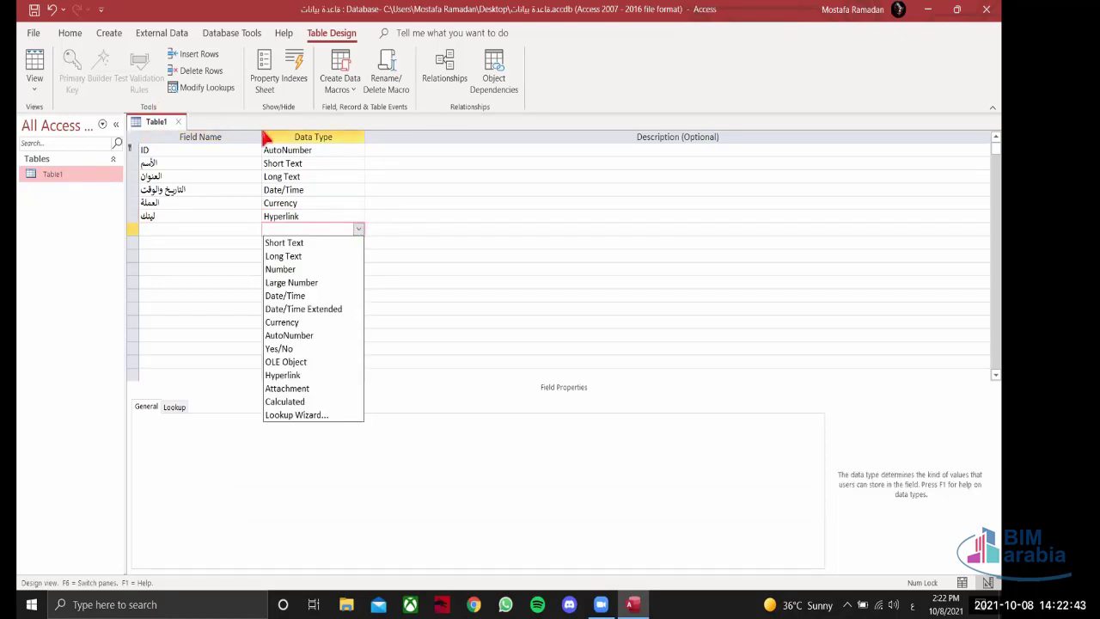
{"action": "left_click", "coordinate": [197, 228]}
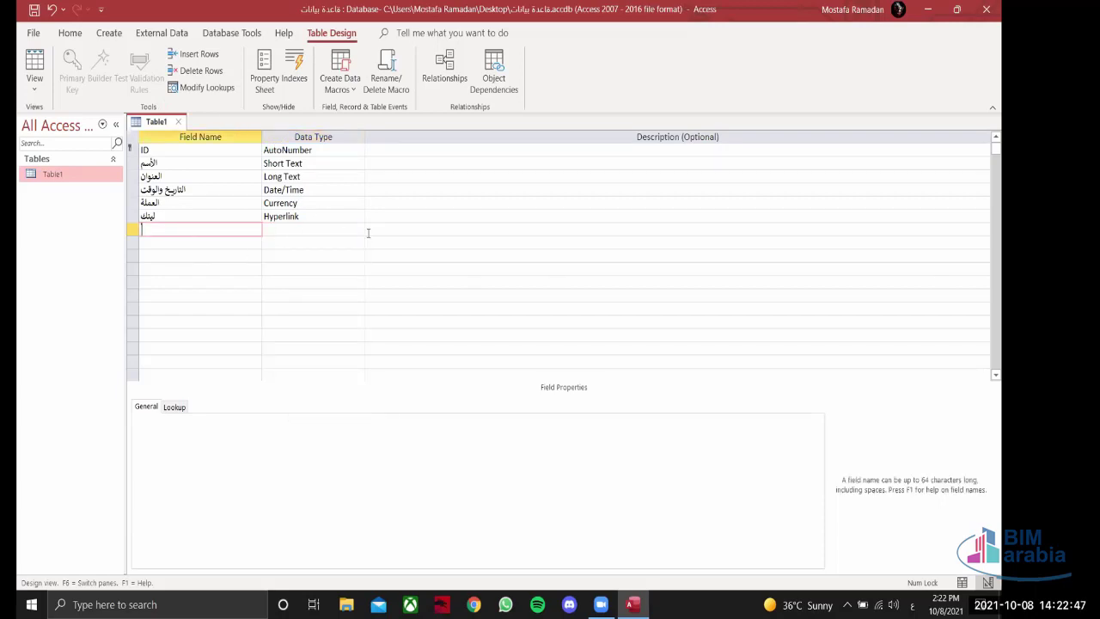
{"action": "type", "text": "الم"}
{"action": "key", "text": "BackSpace"}
{"action": "type", "text": "تا"}
{"action": "key", "text": "BackSpace"}
{"action": "key", "text": "BackSpace"}
{"action": "key", "text": "BackSpace"}
{"action": "type", "text": "م الهاتف"}
{"action": "left_click", "coordinate": [354, 229]}
{"action": "left_click", "coordinate": [358, 230]}
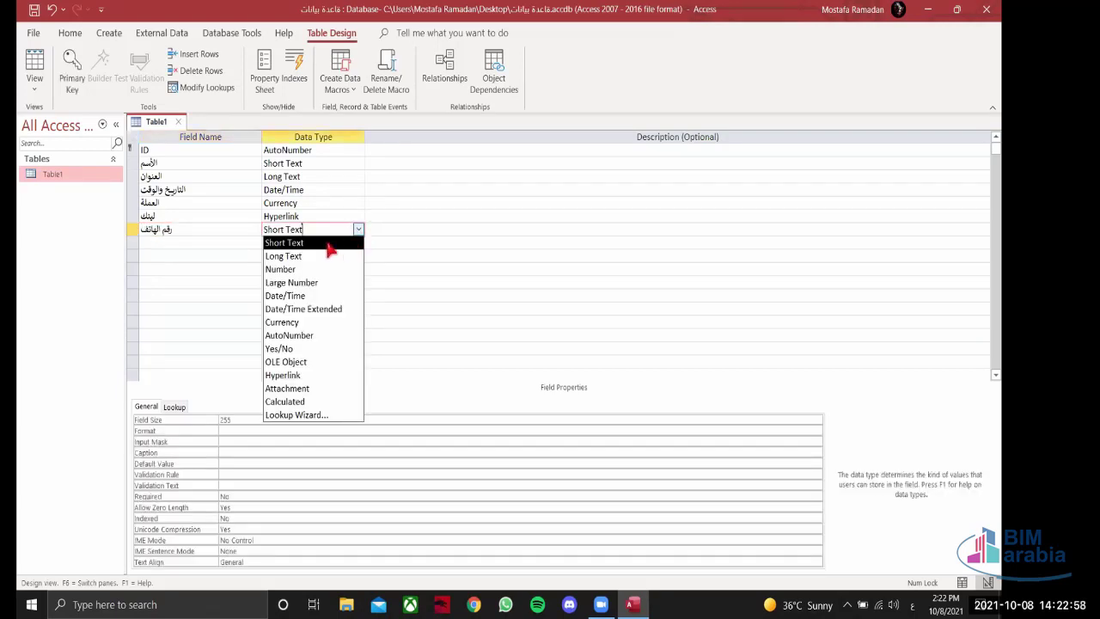
{"action": "left_click", "coordinate": [283, 269]}
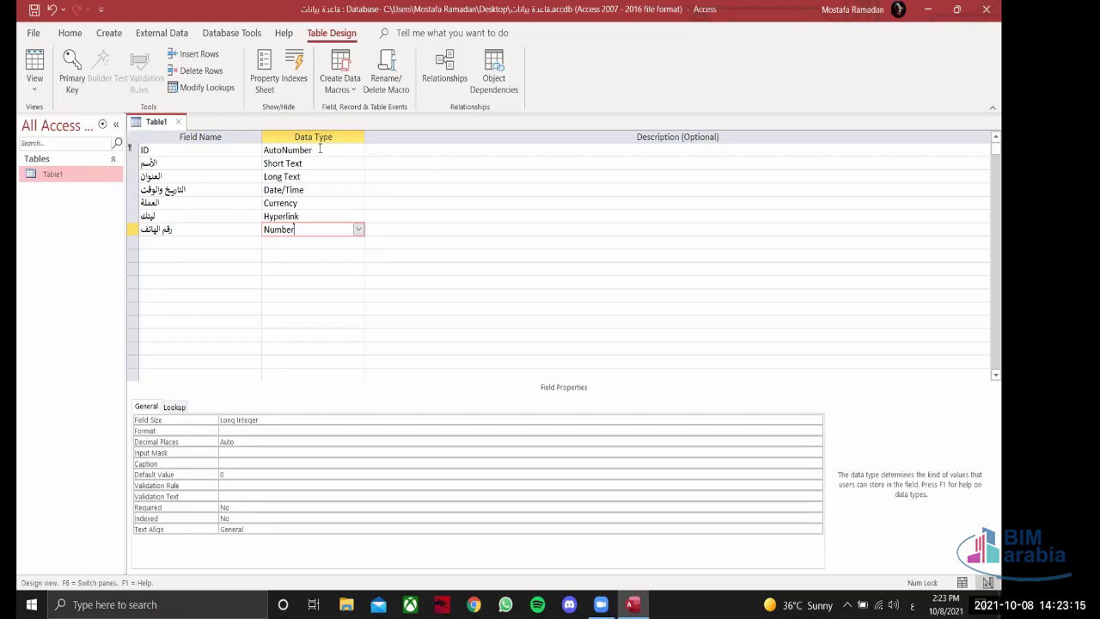
- Review the ID field options and the العملة and لينك data types without making changes
{"action": "right_click", "coordinate": [320, 149]}
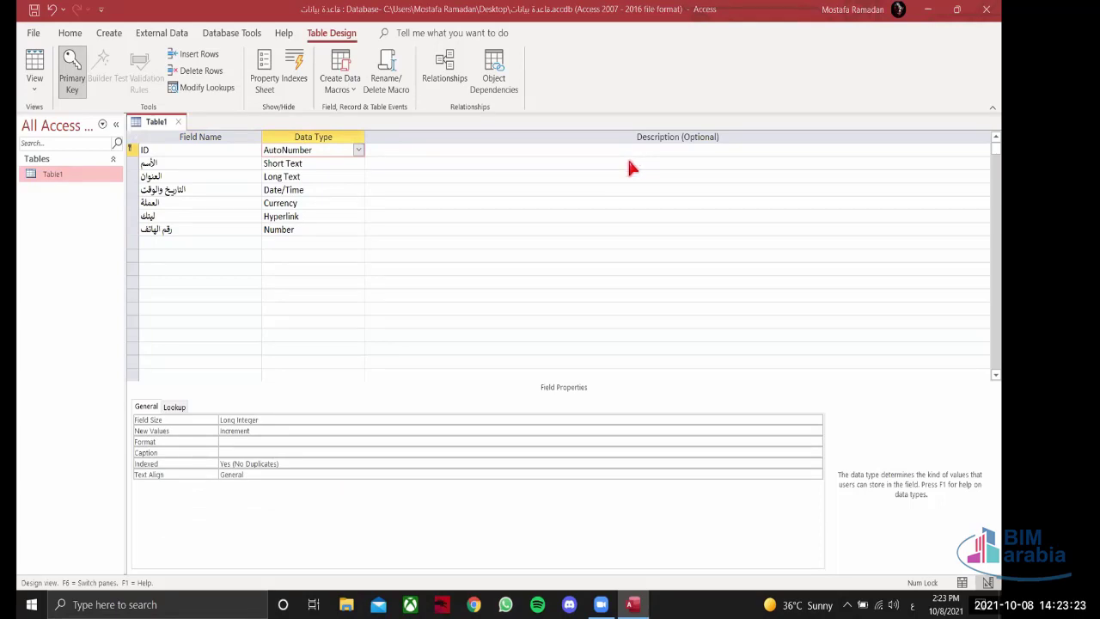
{"action": "left_click", "coordinate": [189, 190]}
{"action": "key", "text": "Down"}
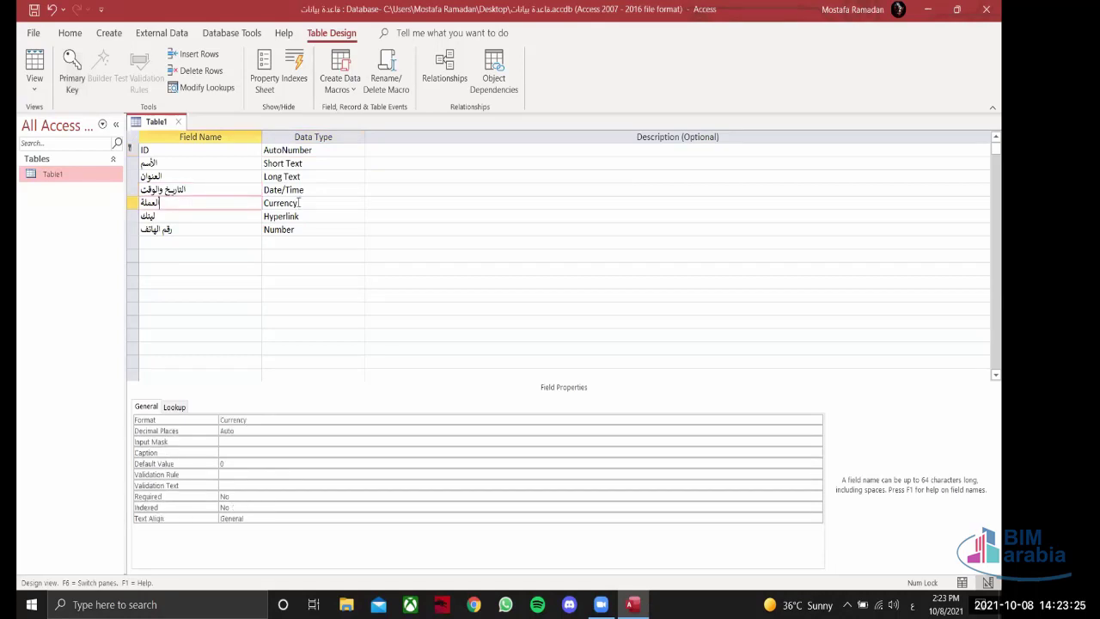
{"action": "left_click", "coordinate": [299, 202]}
{"action": "left_click", "coordinate": [358, 215]}
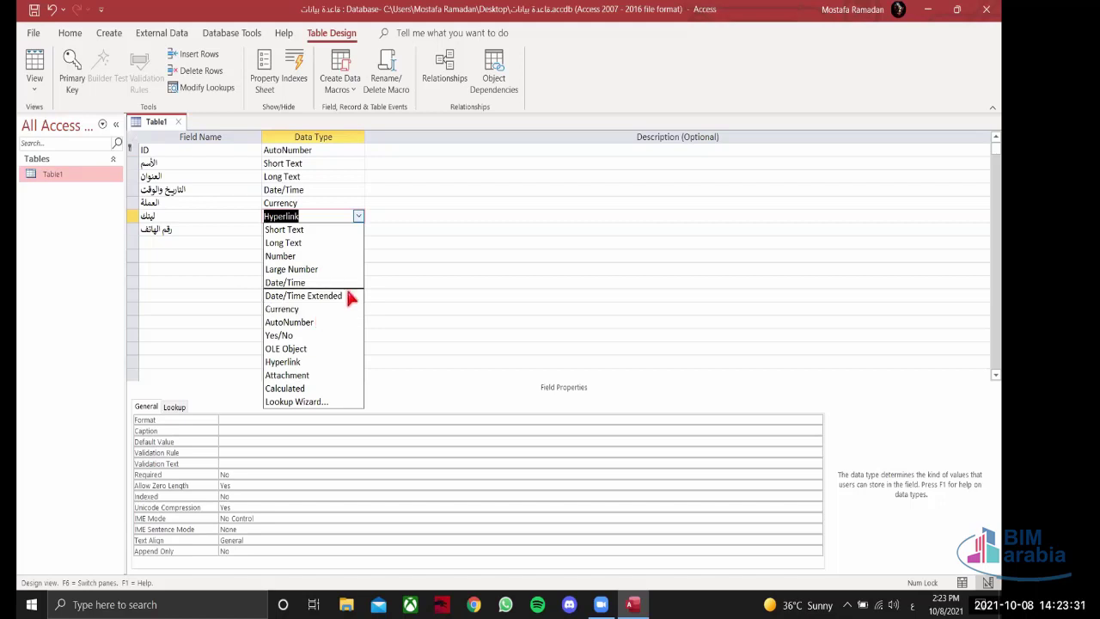
{"action": "left_click", "coordinate": [275, 255]}
{"action": "left_click", "coordinate": [209, 243]}
{"action": "left_click", "coordinate": [305, 242]}
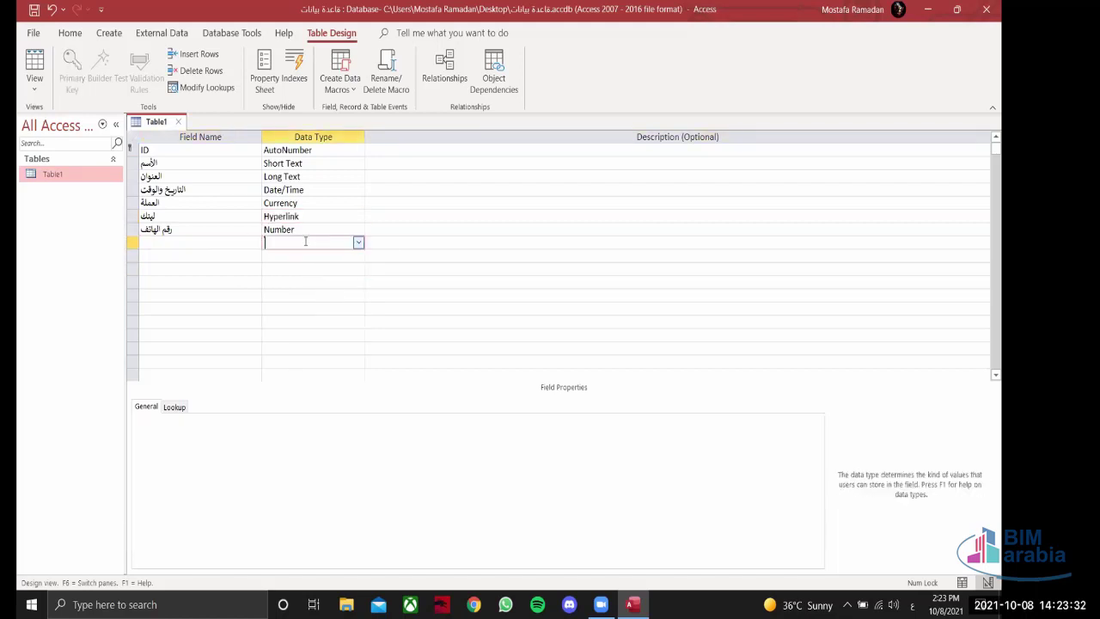
- Change رقم الهاتف to Large Number, then set it back to Number
{"action": "left_click", "coordinate": [350, 230]}
{"action": "left_click", "coordinate": [358, 230]}
{"action": "left_click", "coordinate": [303, 286]}
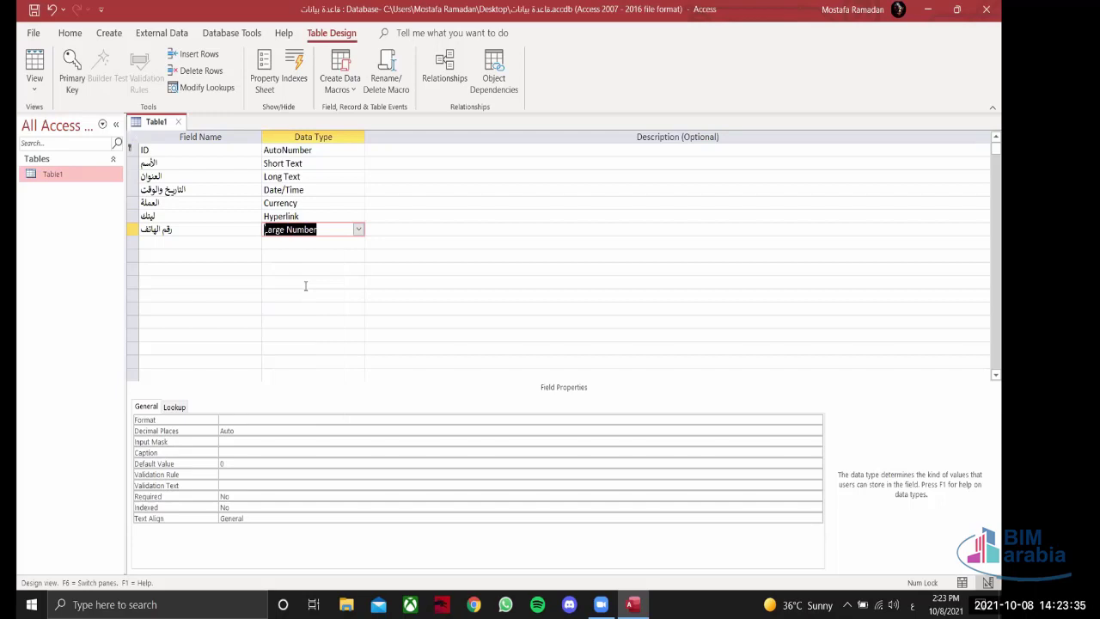
{"action": "left_click", "coordinate": [358, 229]}
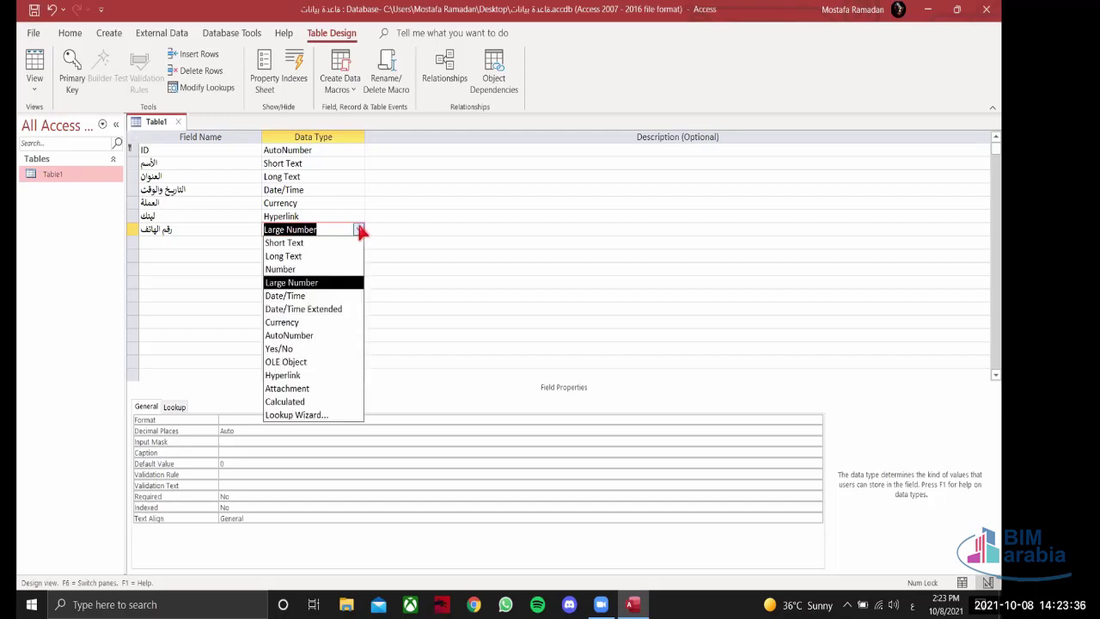
{"action": "left_click", "coordinate": [301, 269]}
{"action": "left_click", "coordinate": [220, 243]}
- Add a field named مرفقات with the Attachment data type
{"action": "type", "text": "مرفقات"}
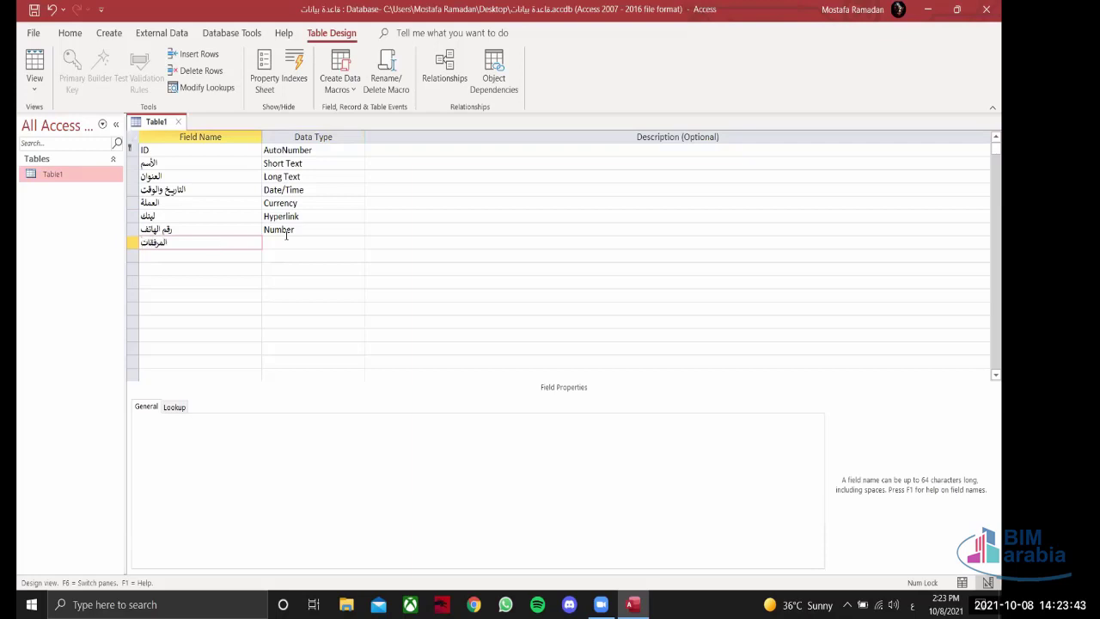
{"action": "left_click", "coordinate": [317, 244]}
{"action": "left_click", "coordinate": [358, 245]}
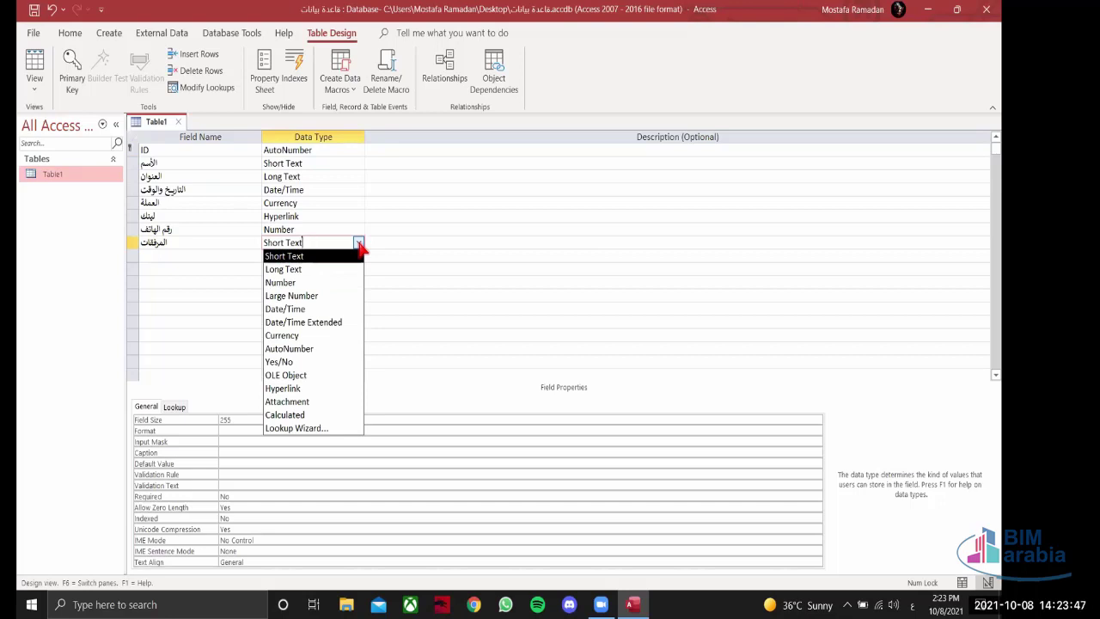
{"action": "left_click", "coordinate": [288, 402]}
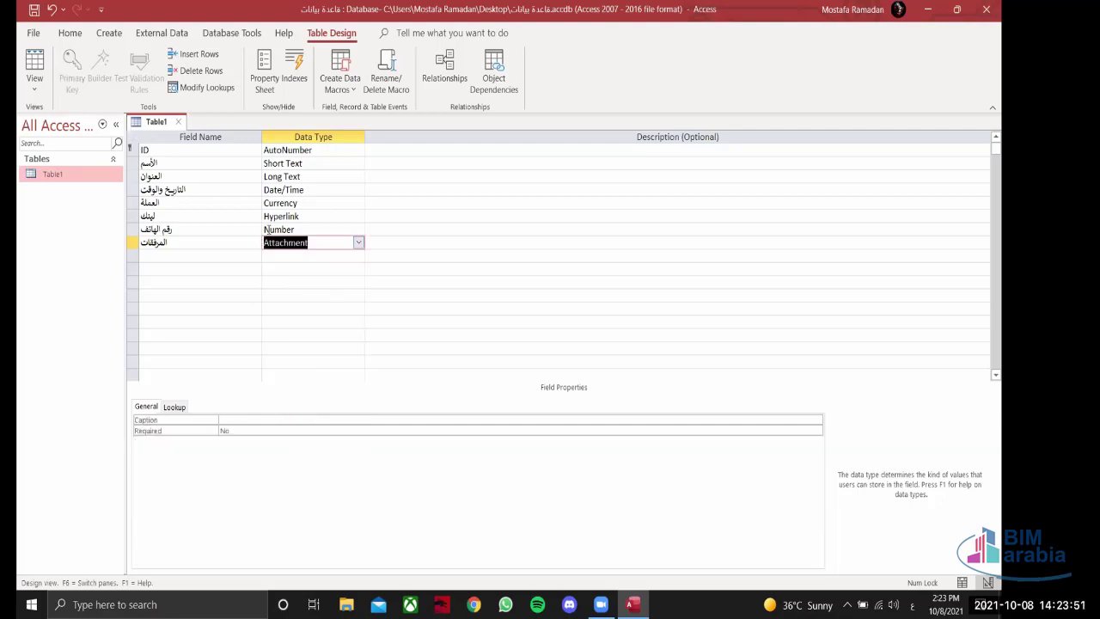
{"action": "left_click", "coordinate": [200, 253]}
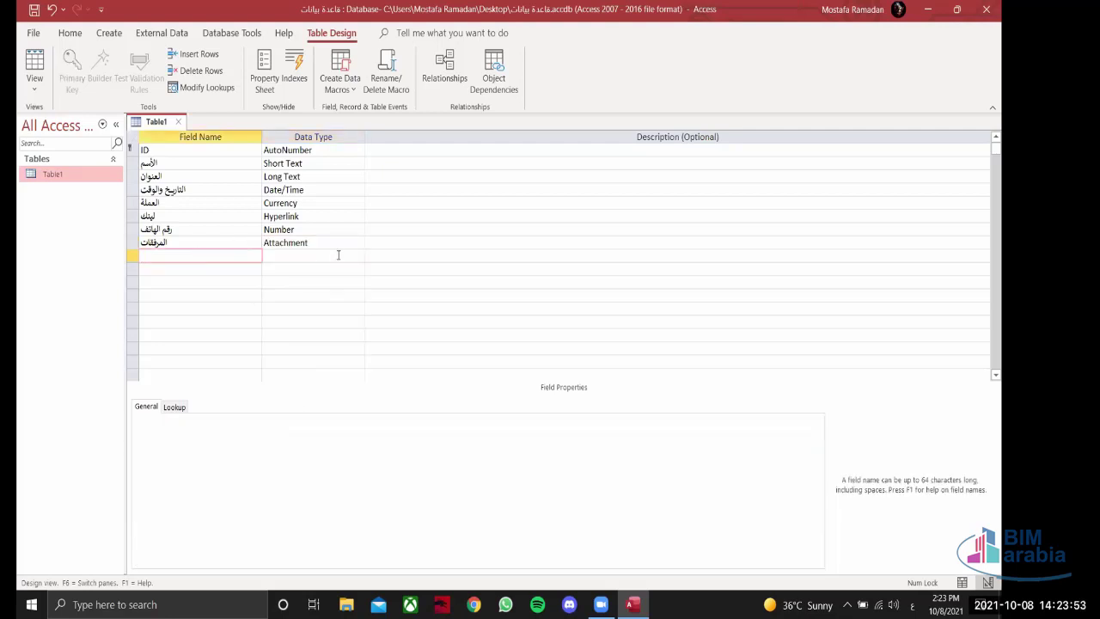
{"action": "left_click", "coordinate": [355, 246]}
{"action": "left_click", "coordinate": [358, 245]}
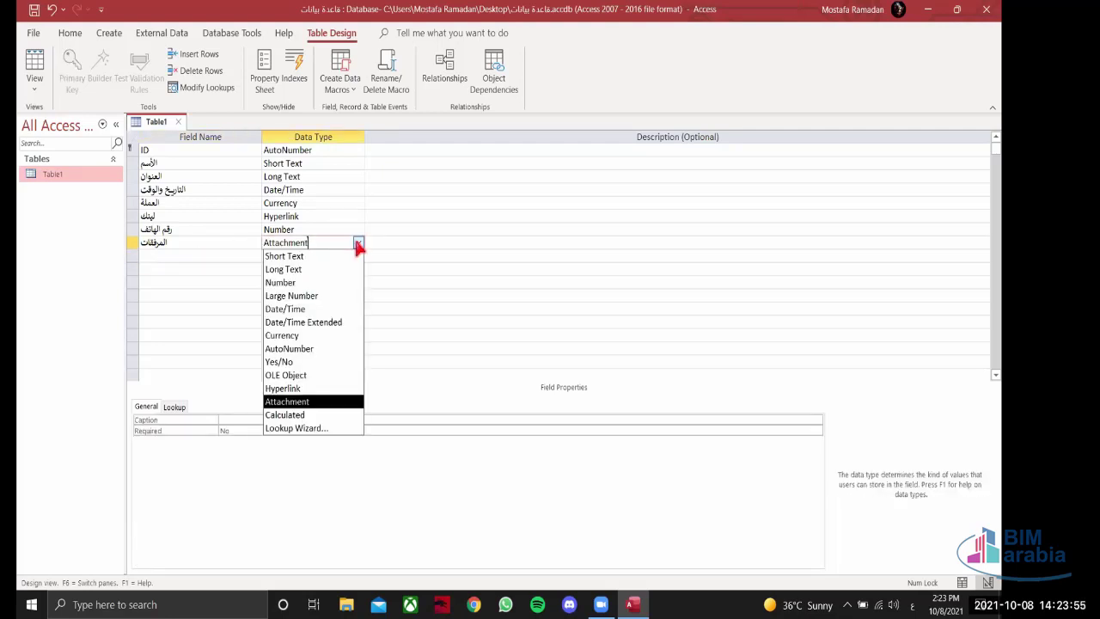
- Add حالة الدفع as a Yes/No field, replacing an initial AutoNumber choice
{"action": "left_click", "coordinate": [199, 256]}
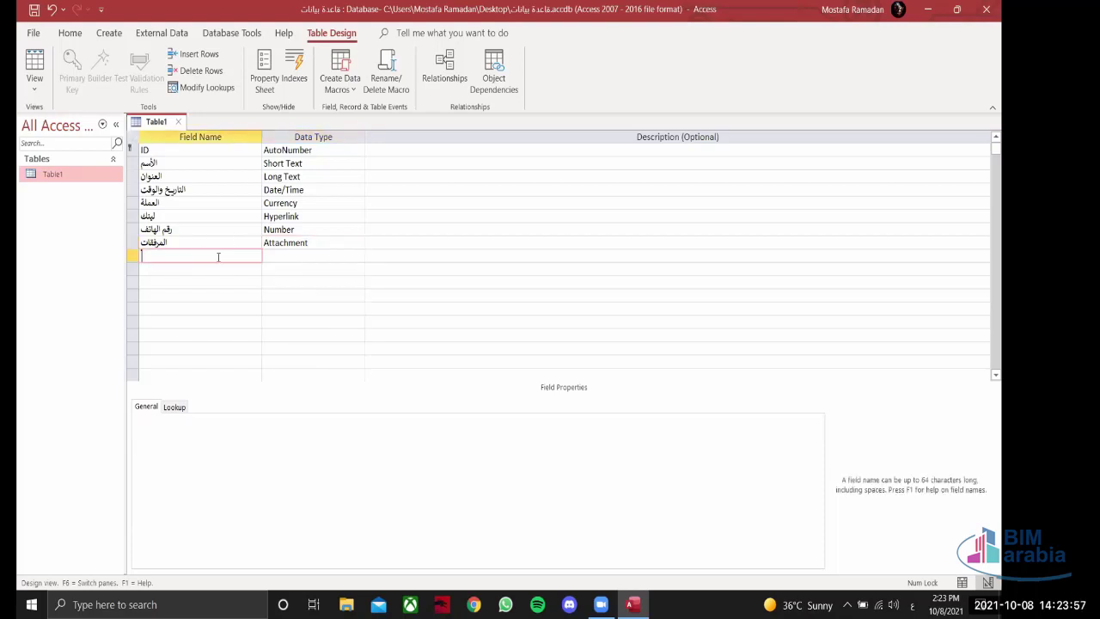
{"action": "type", "text": "حالة الدفع"}
{"action": "left_click", "coordinate": [288, 256]}
{"action": "left_click", "coordinate": [358, 255]}
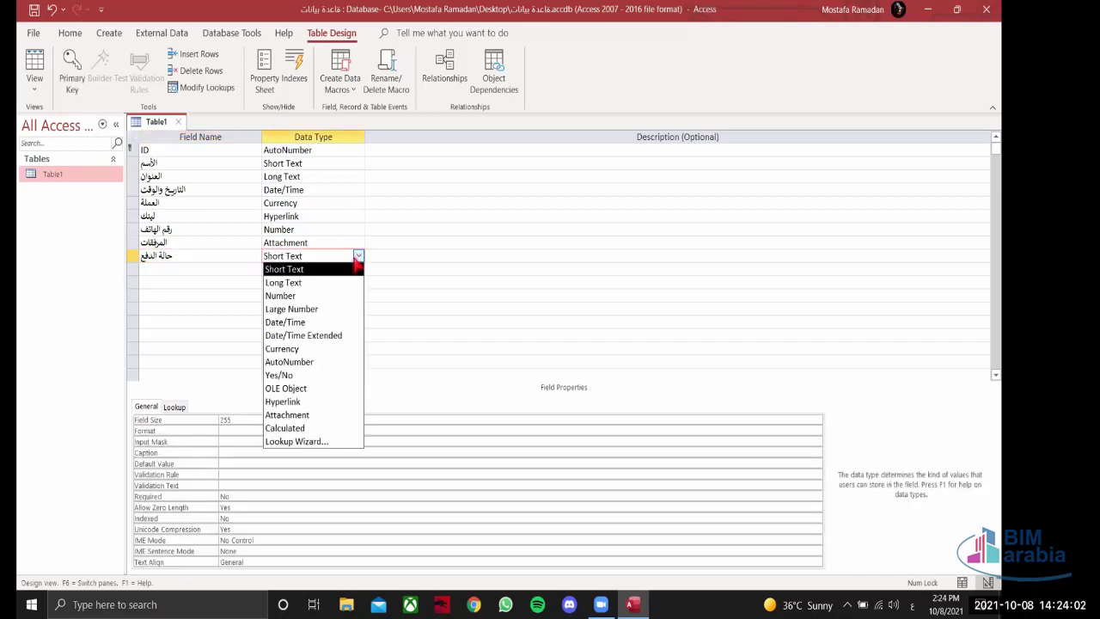
{"action": "left_click", "coordinate": [300, 361]}
{"action": "left_click", "coordinate": [359, 255]}
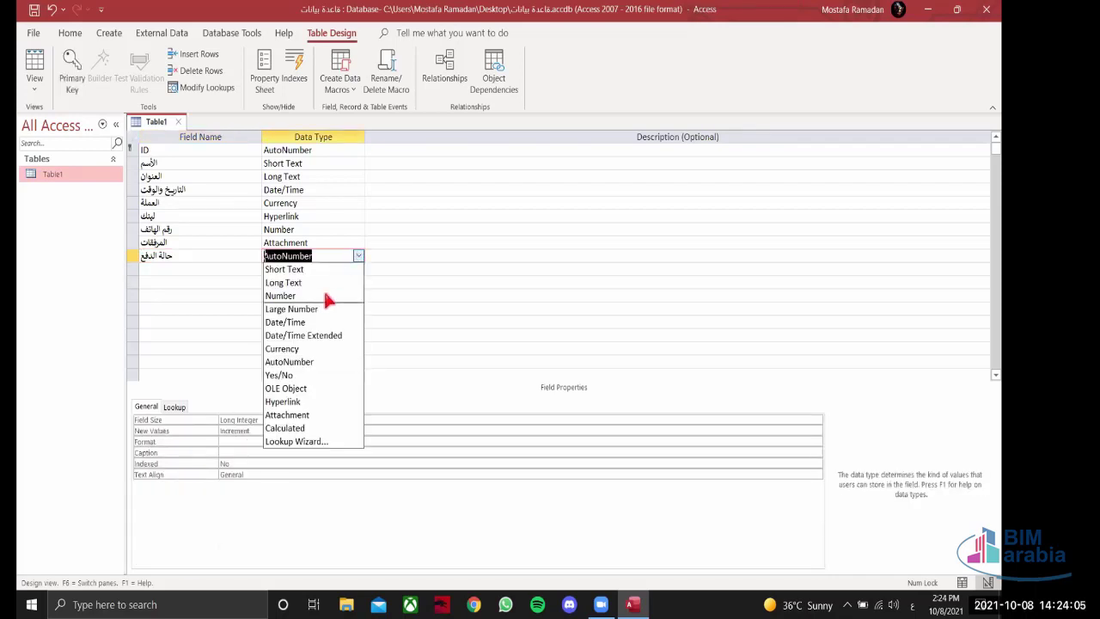
{"action": "left_click", "coordinate": [287, 373]}
- Add the الحالة الاجتماعية field as Short Text and bring up its data type choices
{"action": "left_click", "coordinate": [176, 268]}
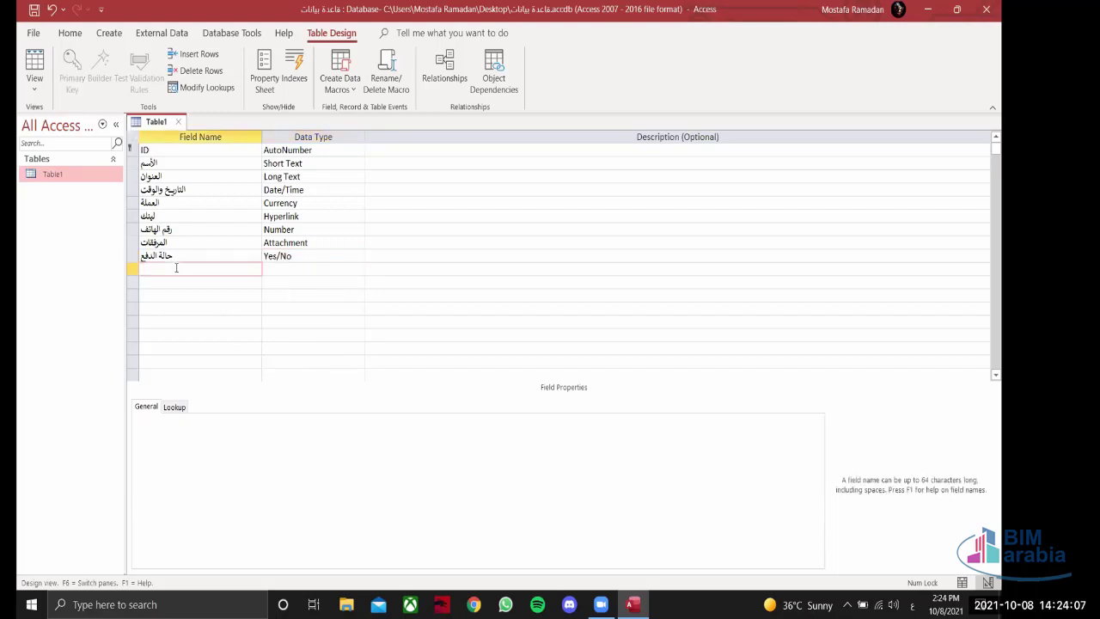
{"action": "type", "text": "الحالة الاجتماعية"}
{"action": "key", "text": "Tab"}
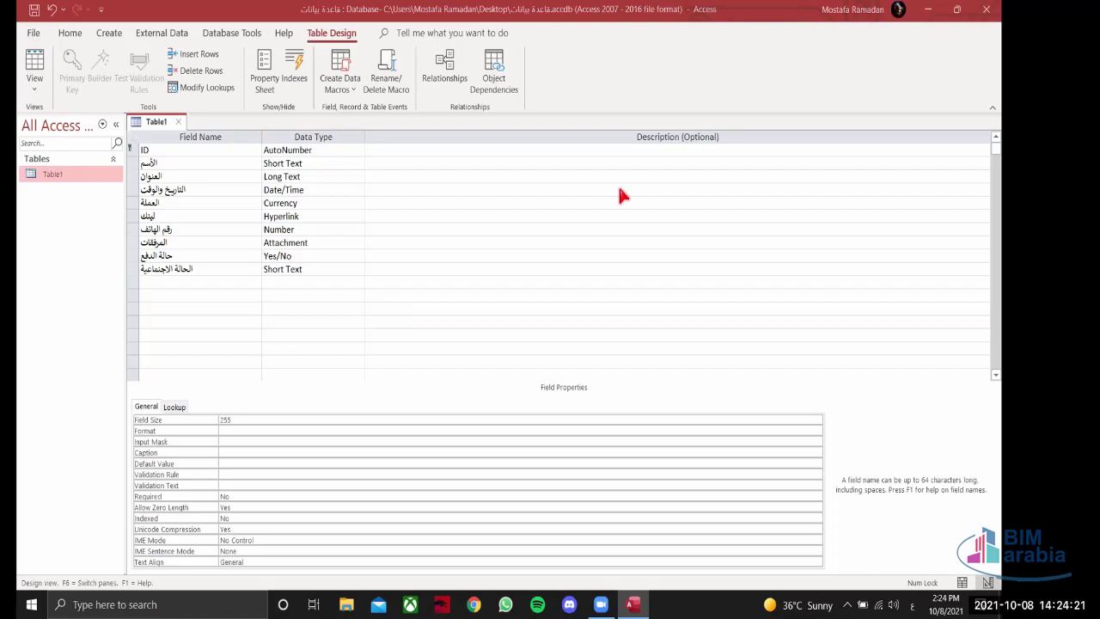
{"action": "left_click", "coordinate": [314, 269]}
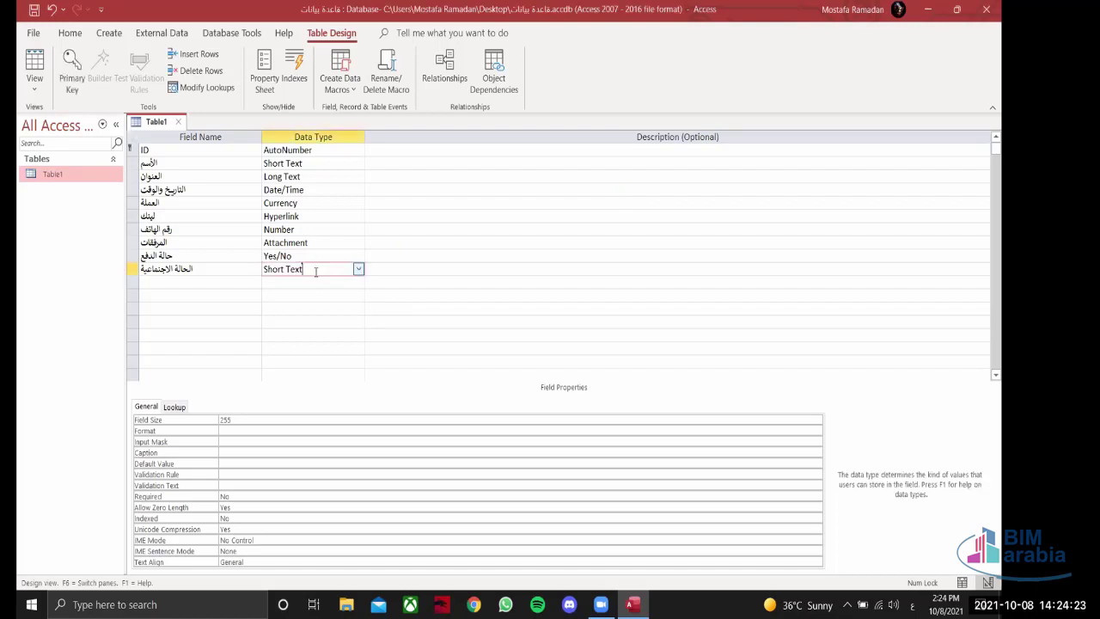
{"action": "left_click", "coordinate": [359, 269]}
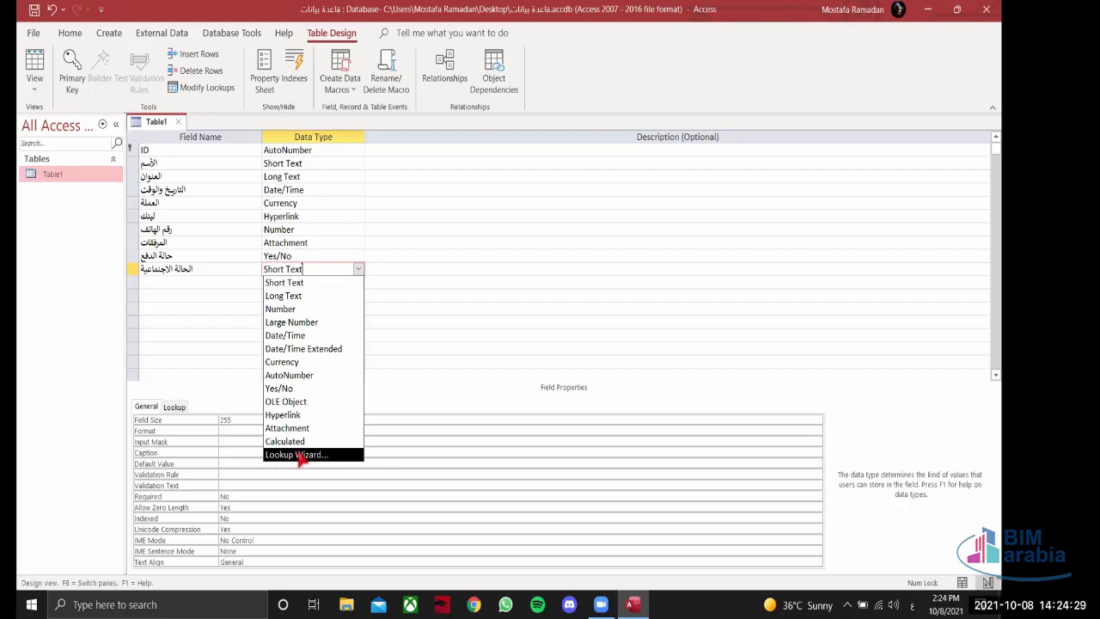
- Start a Lookup Wizard for الحالة الاجتماعية using values typed in manually
{"action": "left_click", "coordinate": [301, 455]}
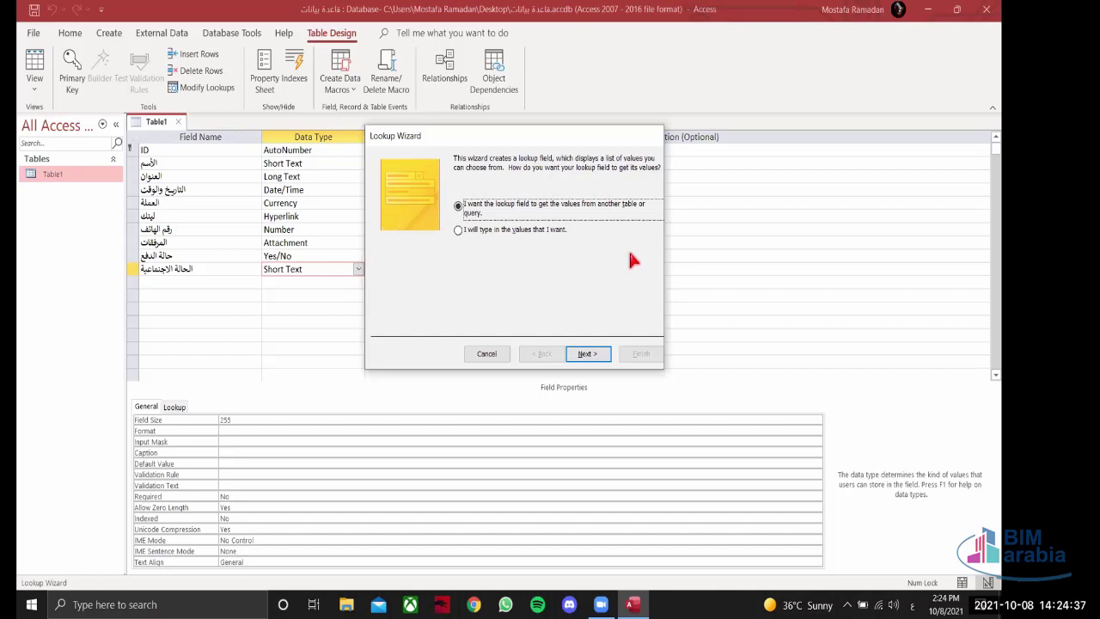
{"action": "left_click", "coordinate": [506, 239]}
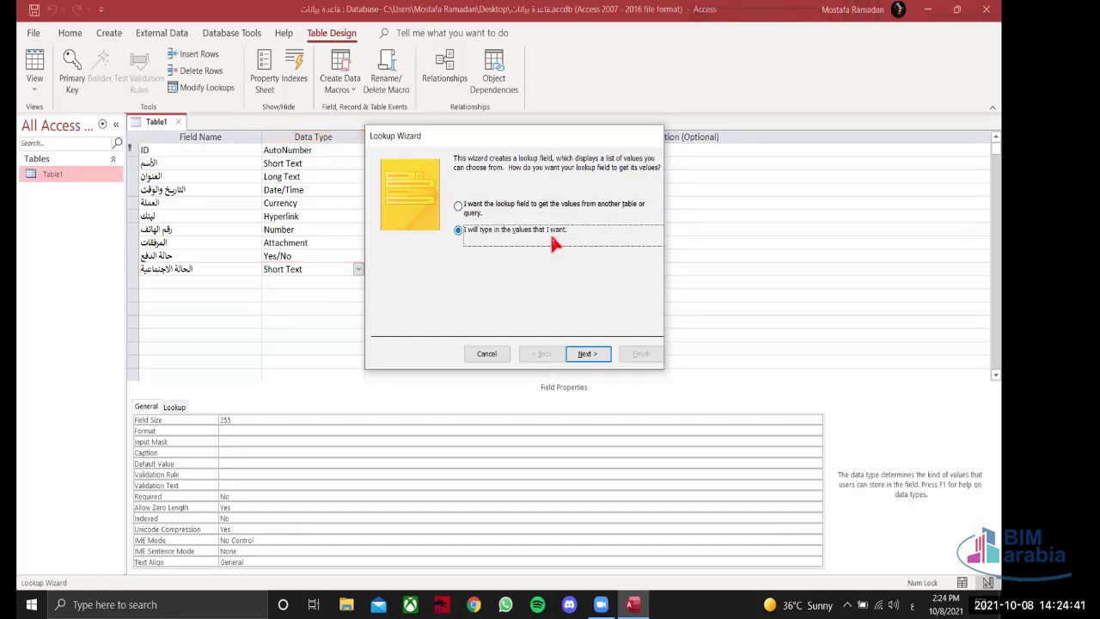
{"action": "left_click", "coordinate": [589, 355]}
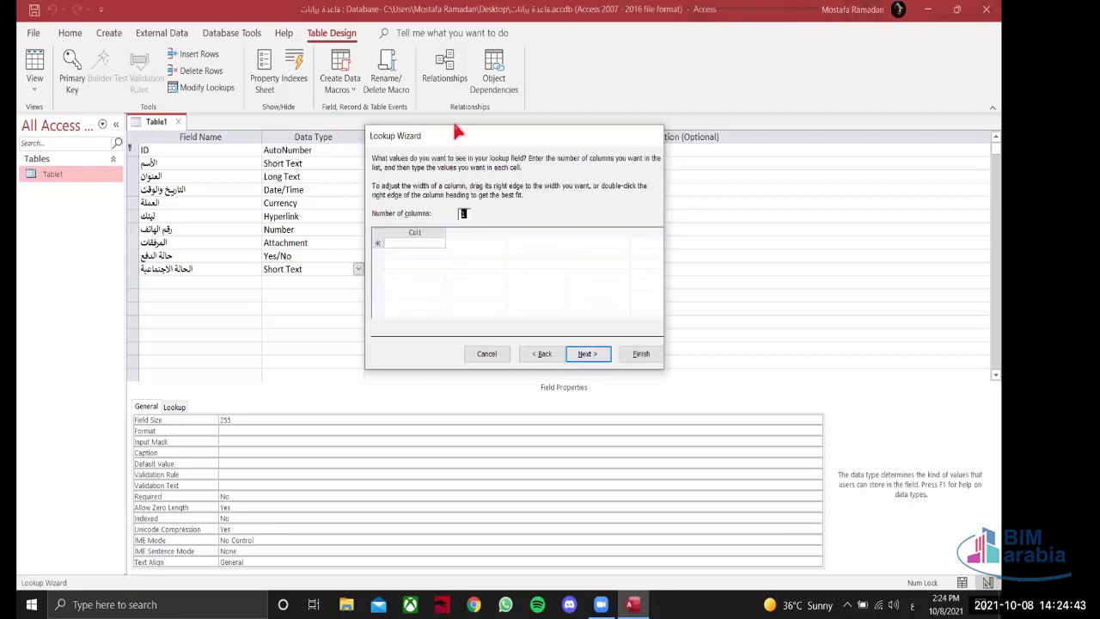
{"action": "left_click_drag", "start_coordinate": [468, 135], "coordinate": [568, 58]}
- Enter the lookup values أعزب, متزوج and مطلق and finish the wizard
{"action": "left_click", "coordinate": [507, 165]}
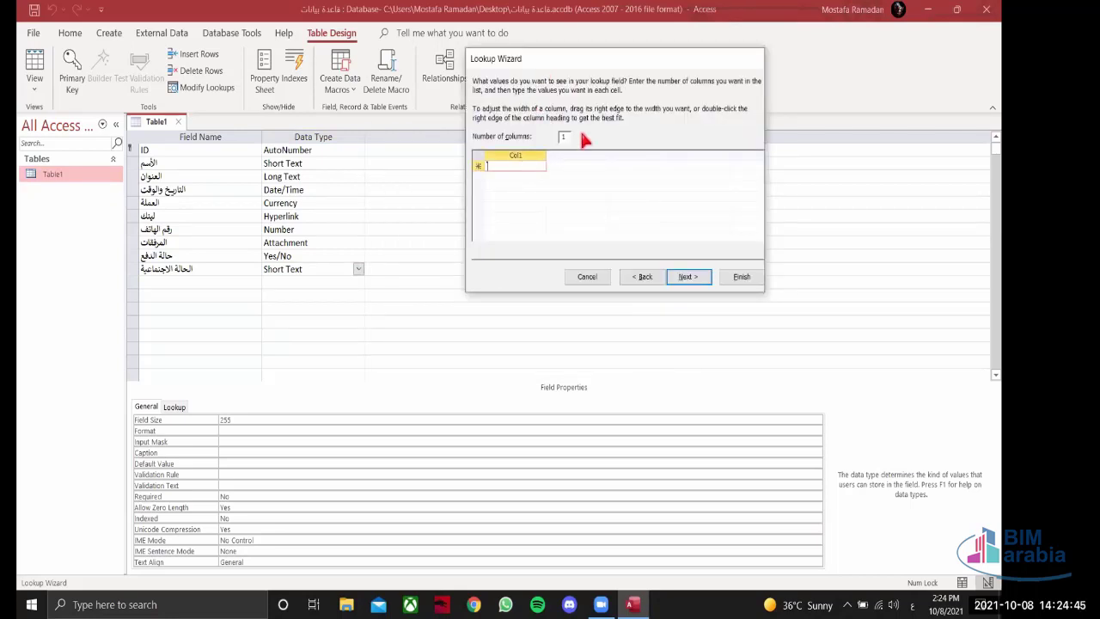
{"action": "type", "text": "أع"}
{"action": "type", "text": "عزب"}
{"action": "left_click", "coordinate": [530, 185]}
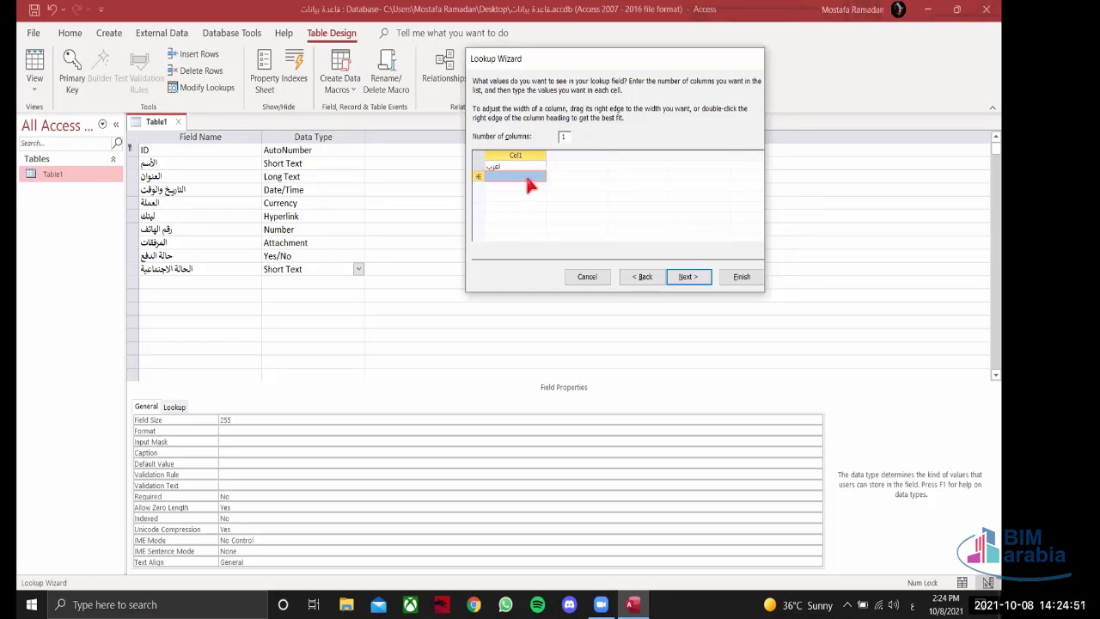
{"action": "left_click", "coordinate": [528, 177]}
{"action": "type", "text": "متزوج"}
{"action": "left_click", "coordinate": [516, 188]}
{"action": "left_click", "coordinate": [516, 186]}
{"action": "type", "text": "مطلق"}
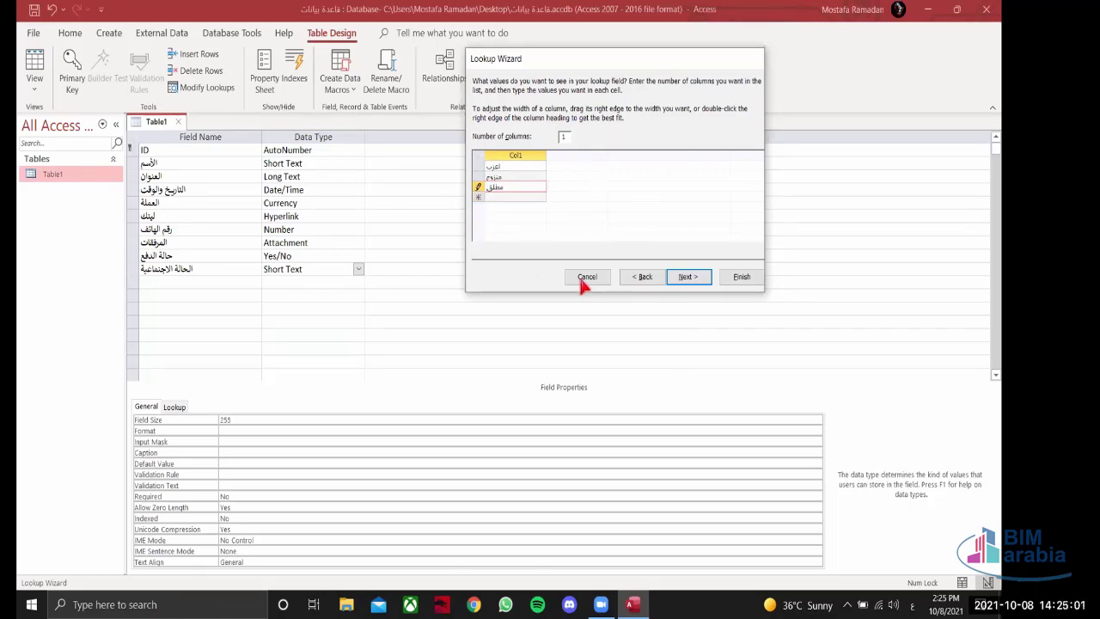
{"action": "left_click", "coordinate": [743, 279]}
{"action": "left_click", "coordinate": [232, 313]}
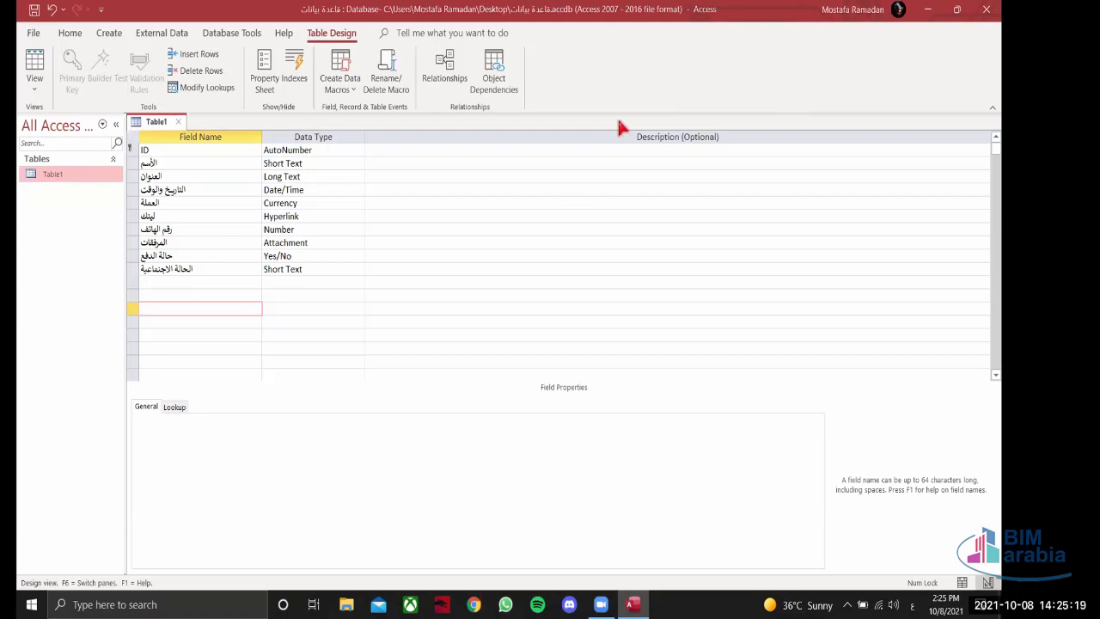
{"action": "left_click", "coordinate": [207, 231]}
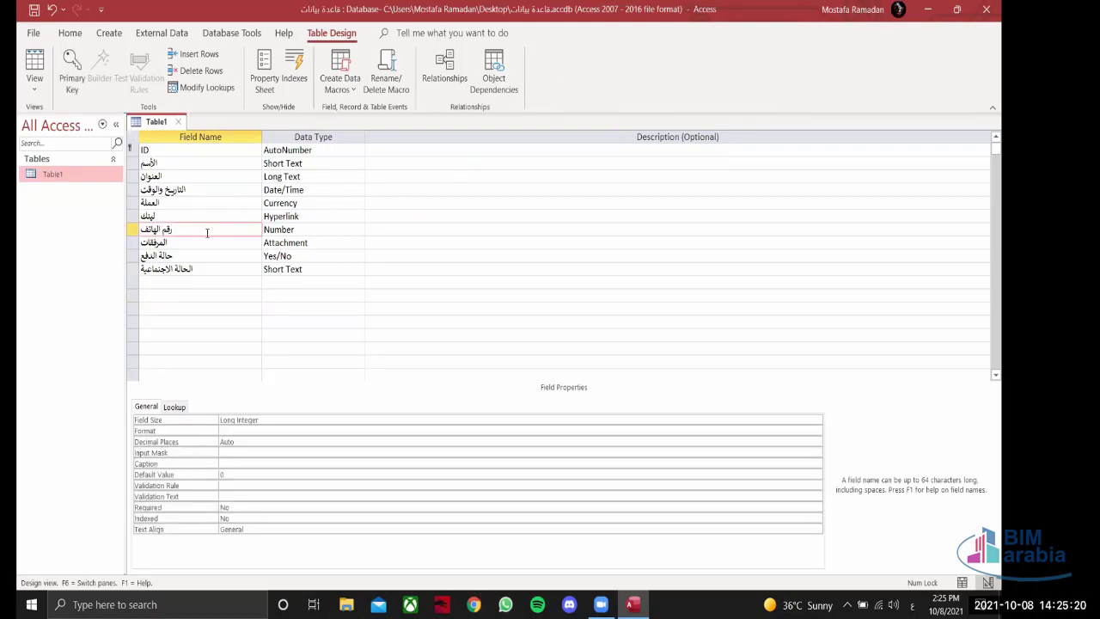
{"action": "left_click", "coordinate": [300, 227]}
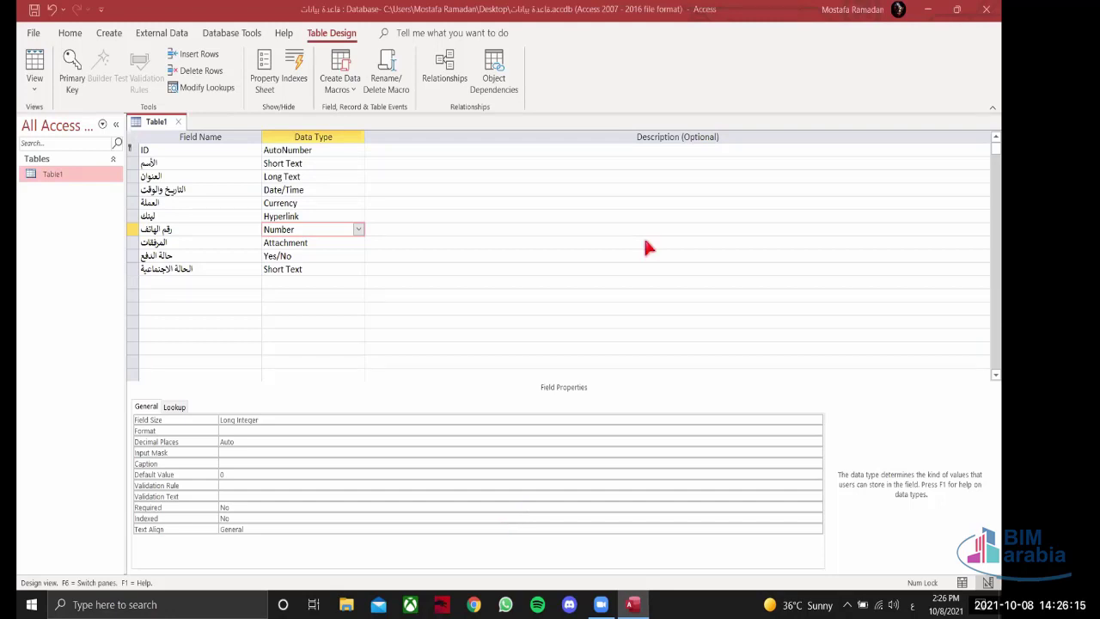
- Check the data types of the last field, the phone field and ID, then switch Table1 to Datasheet View
{"action": "left_click", "coordinate": [329, 268]}
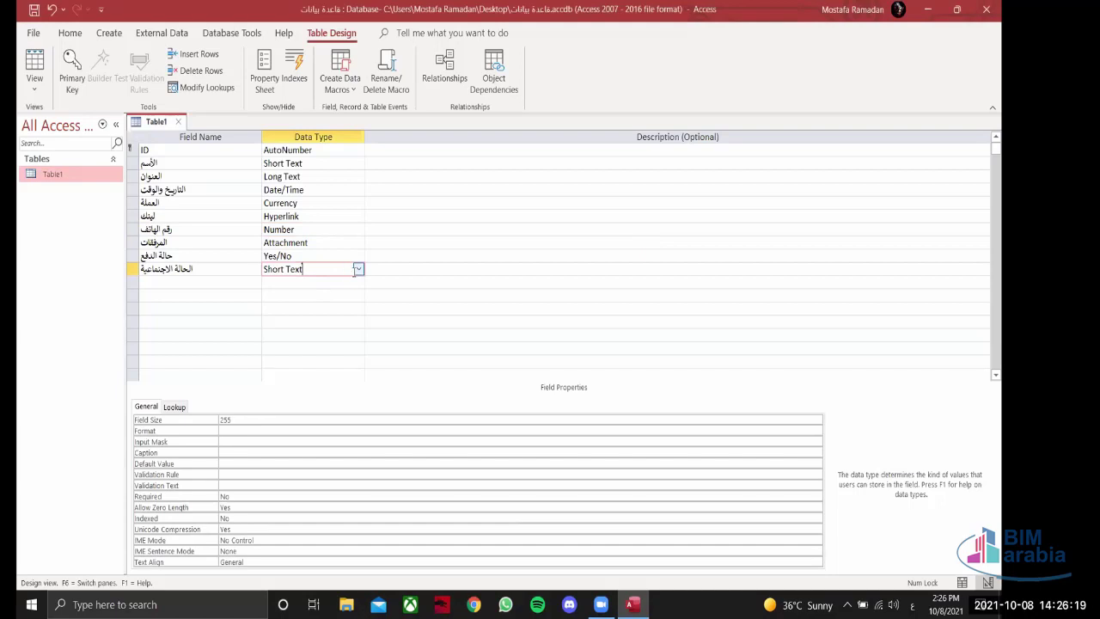
{"action": "left_click", "coordinate": [358, 268]}
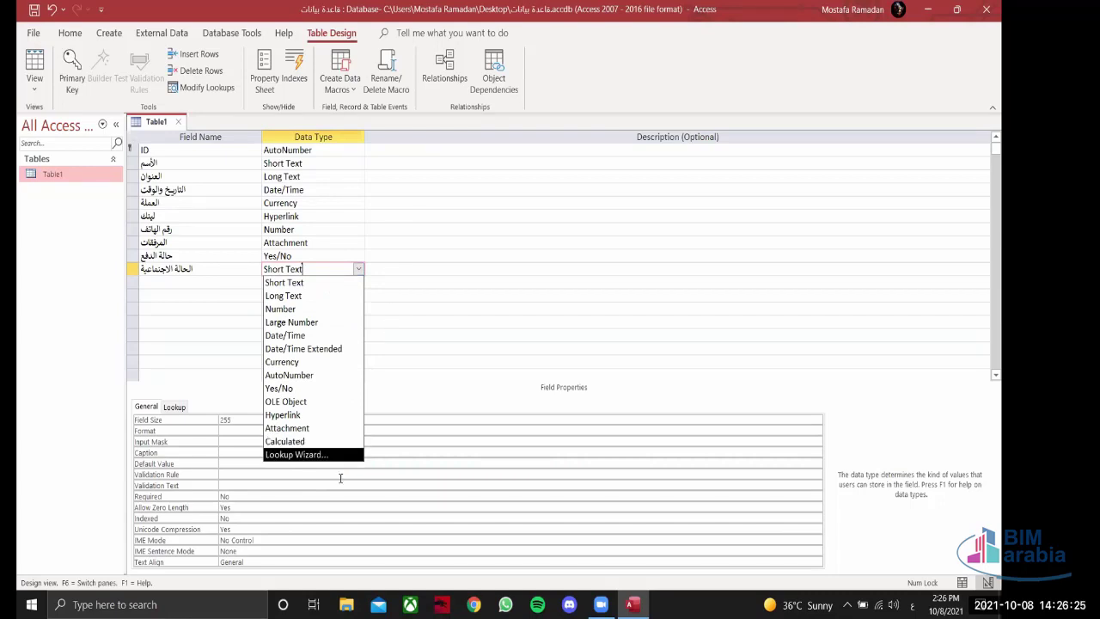
{"action": "left_click", "coordinate": [370, 309]}
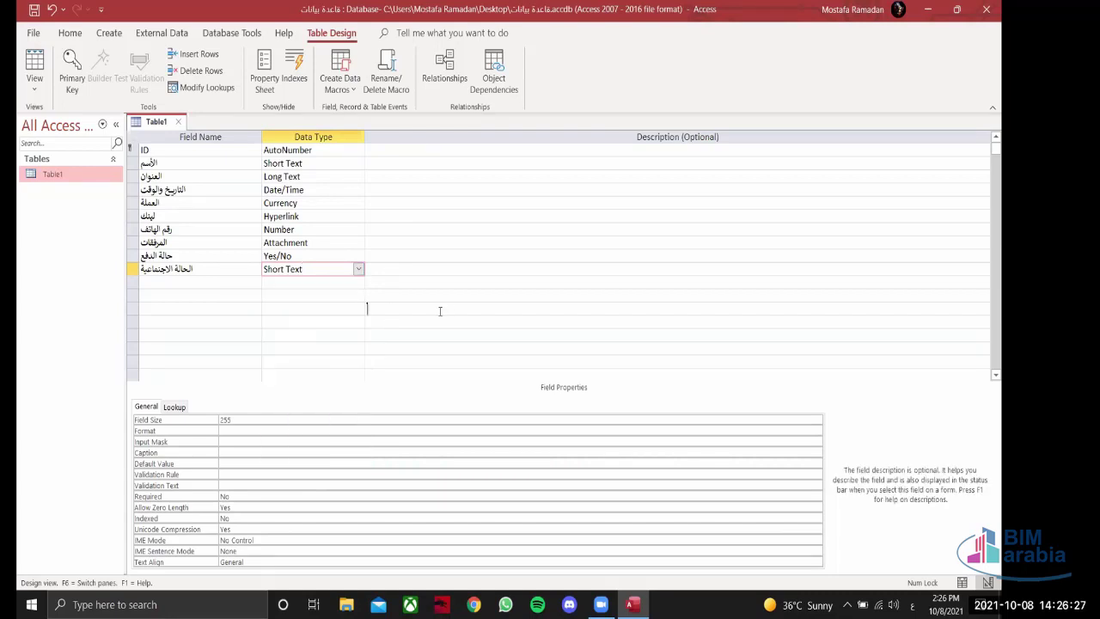
{"action": "left_click", "coordinate": [305, 269]}
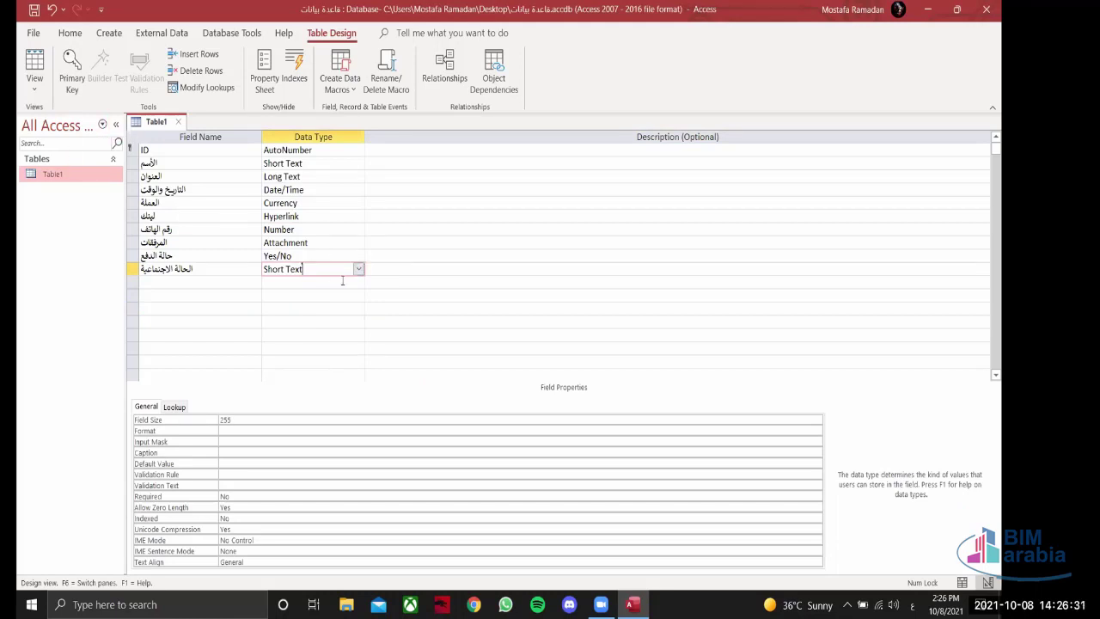
{"action": "left_click", "coordinate": [358, 269]}
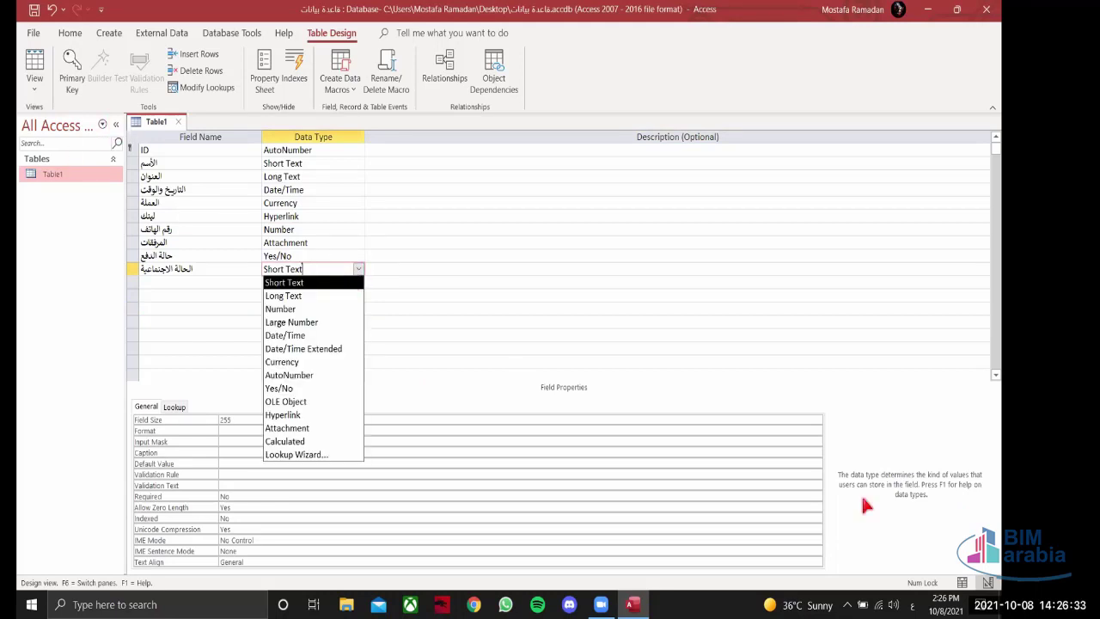
{"action": "left_click", "coordinate": [331, 227]}
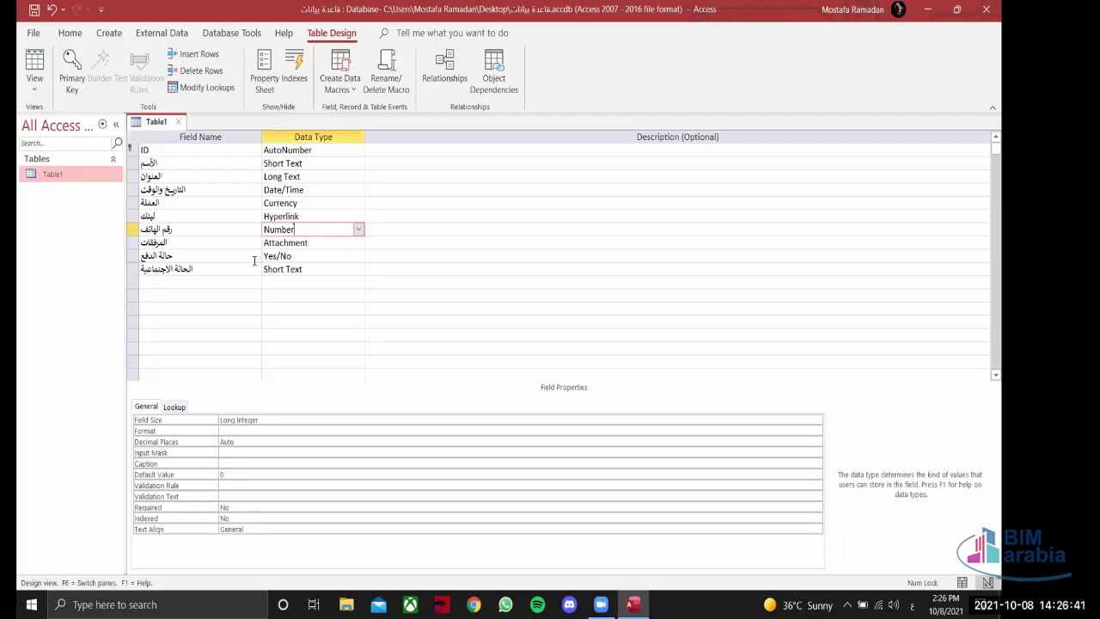
{"action": "left_click", "coordinate": [190, 148]}
{"action": "left_click", "coordinate": [319, 149]}
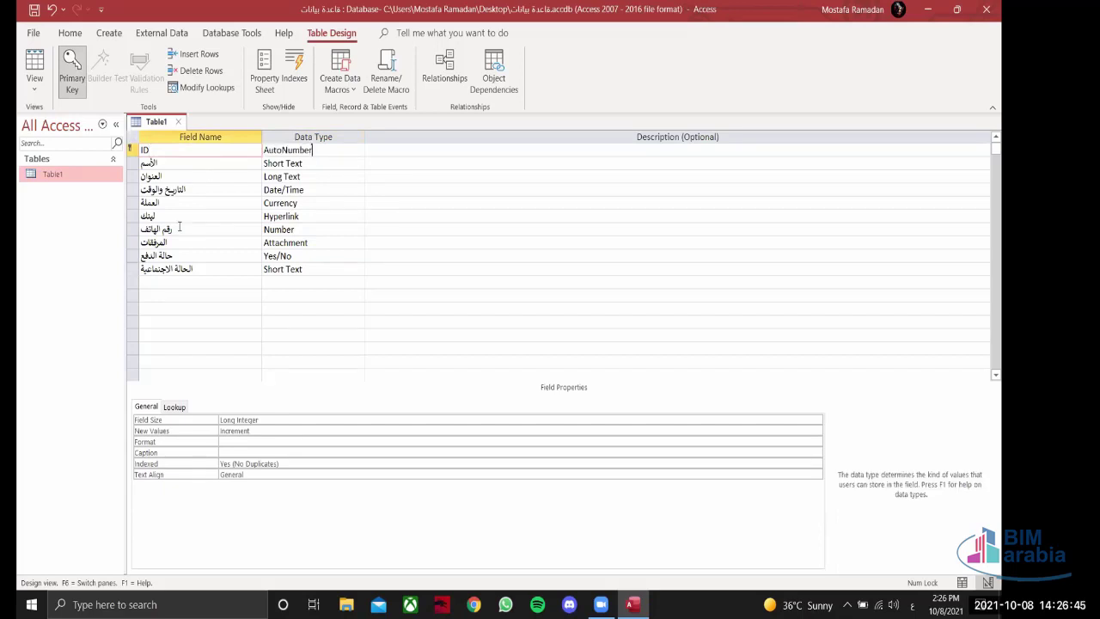
{"action": "left_click", "coordinate": [305, 227]}
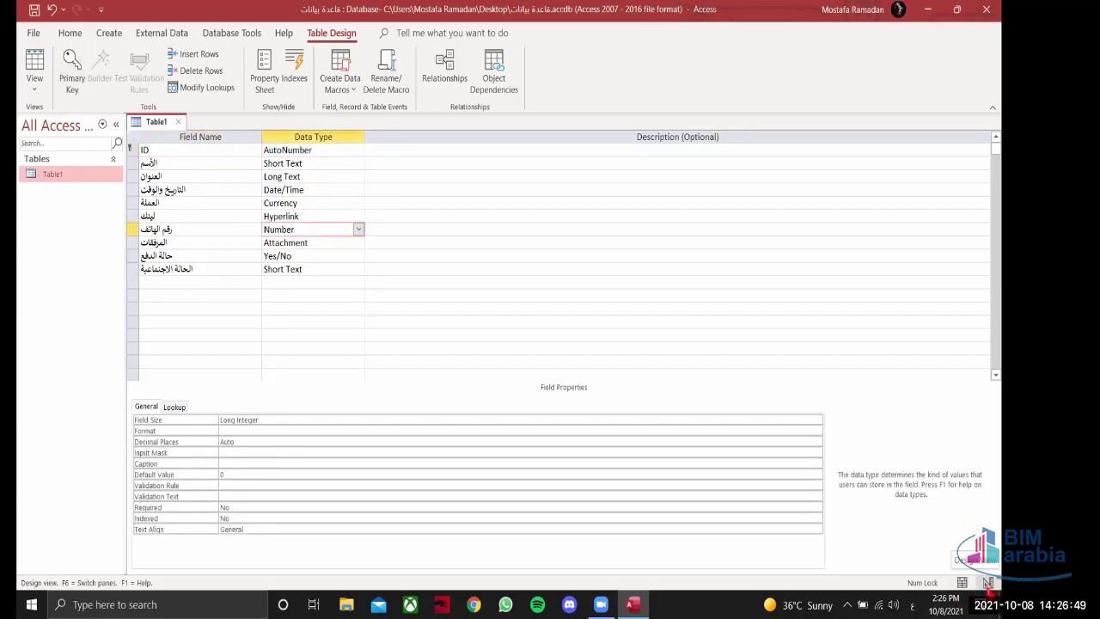
{"action": "left_click", "coordinate": [961, 582]}
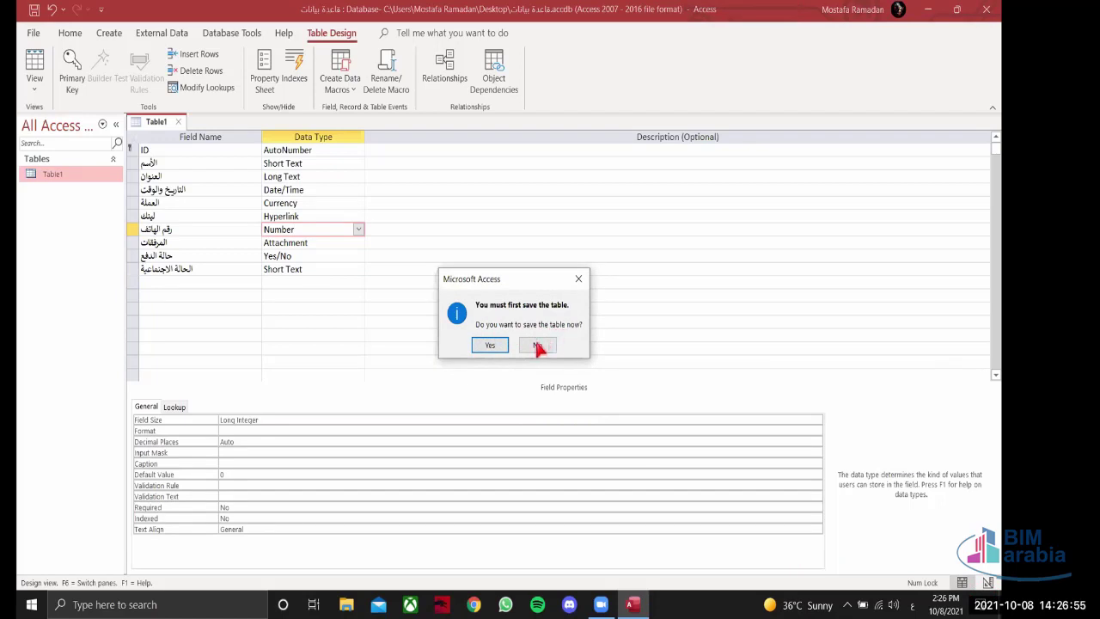
- Save the table and enter the first record's name and address
{"action": "left_click", "coordinate": [490, 345]}
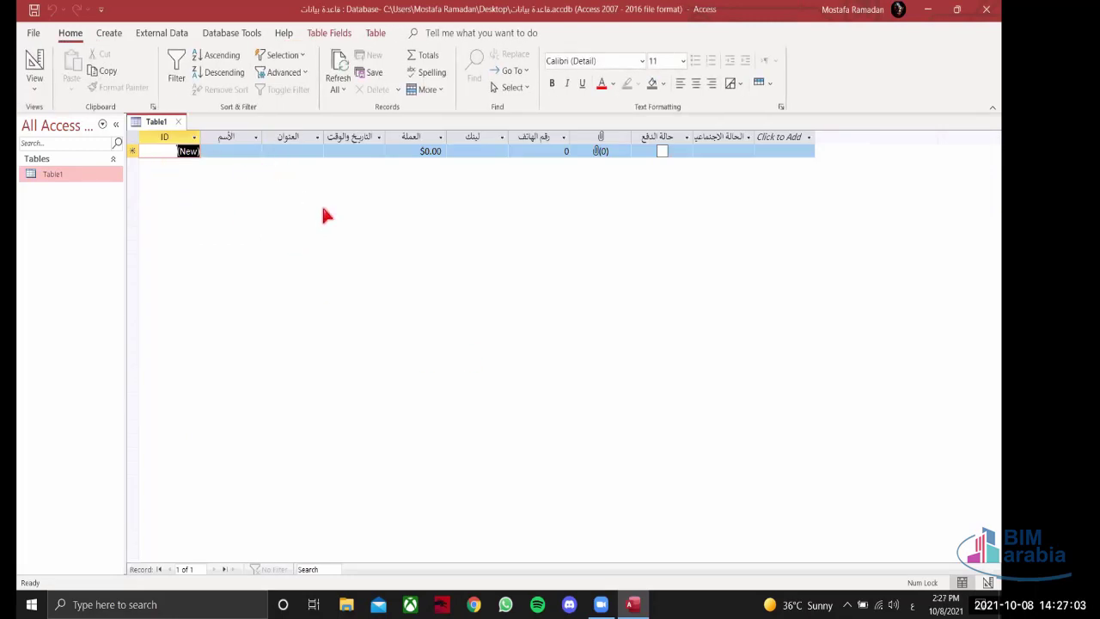
{"action": "left_click", "coordinate": [228, 153]}
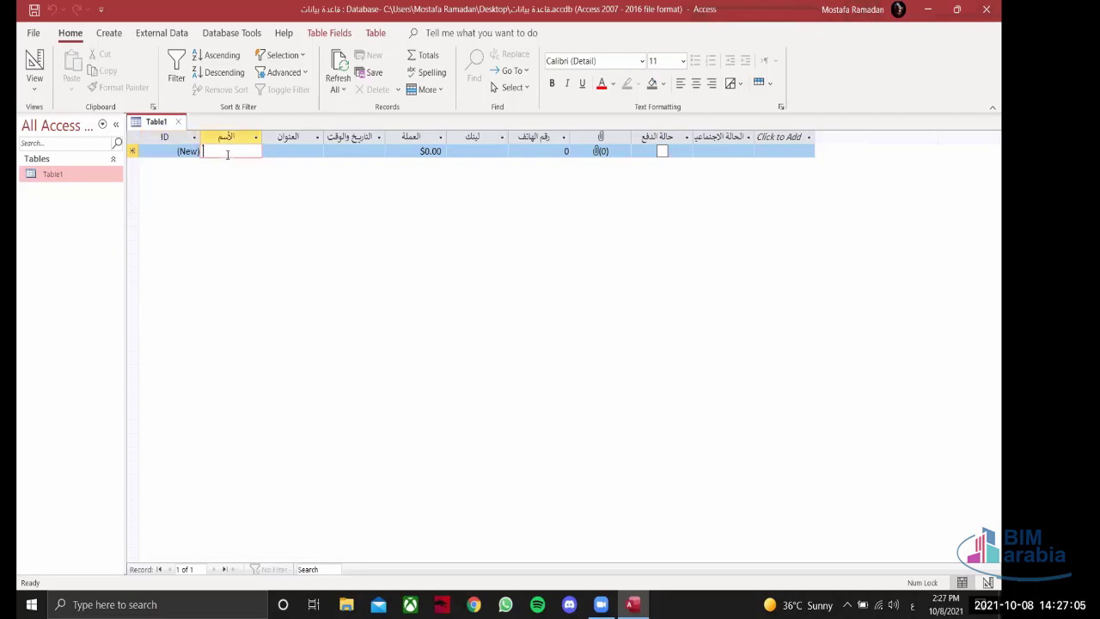
{"action": "type", "text": "محمد"}
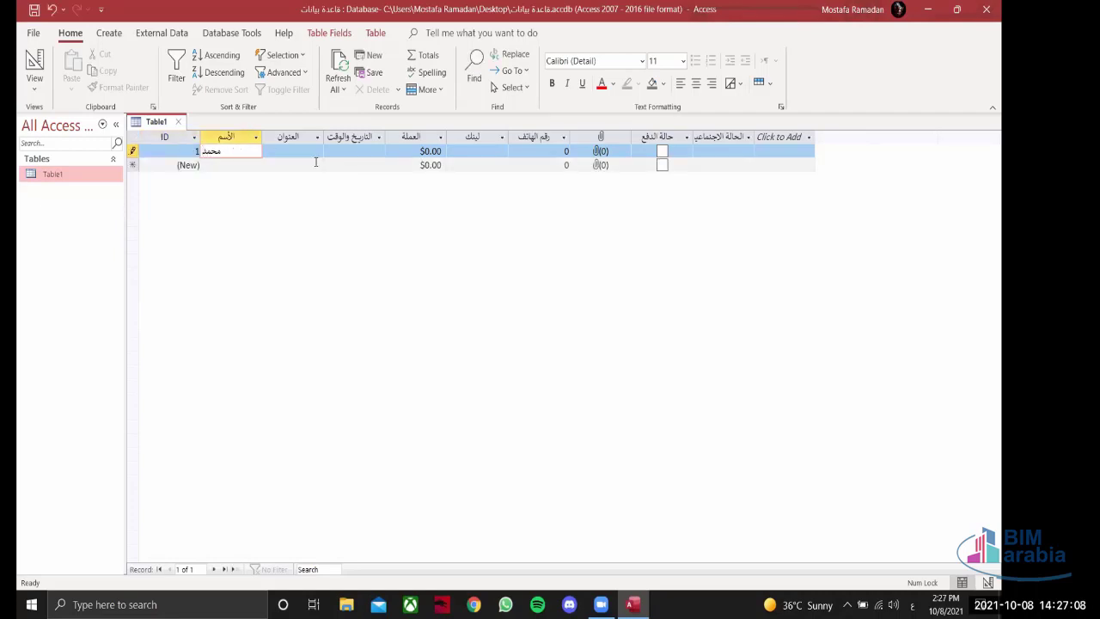
{"action": "left_click", "coordinate": [317, 152]}
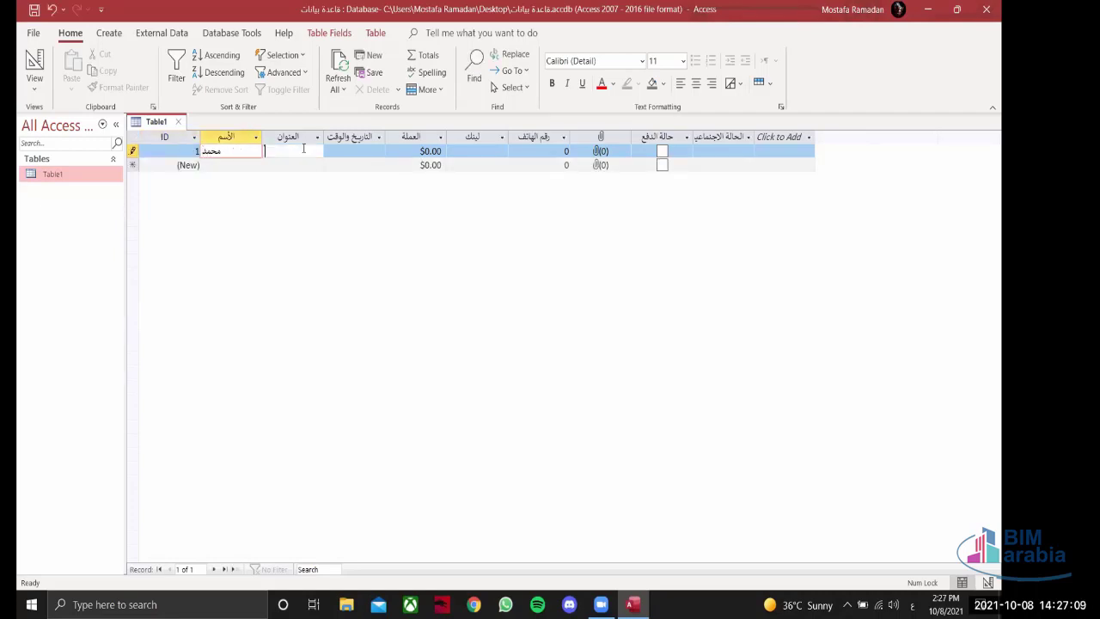
{"action": "type", "text": "اسوان"}
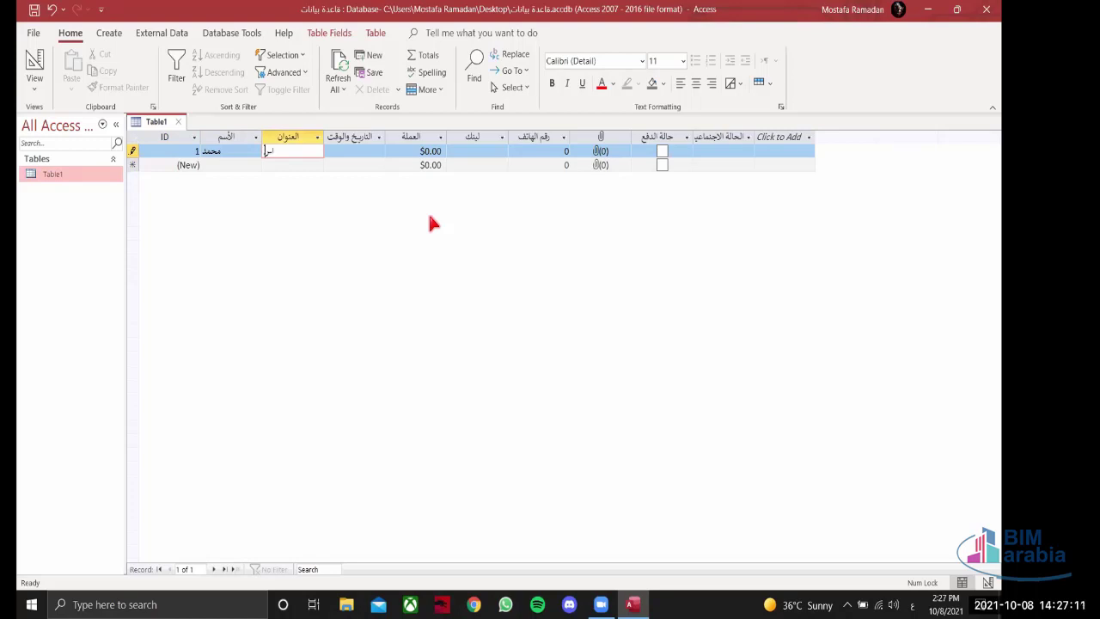
- Set record 1's date to 10/14/2021 and its amount to $50.00
{"action": "left_click", "coordinate": [372, 152]}
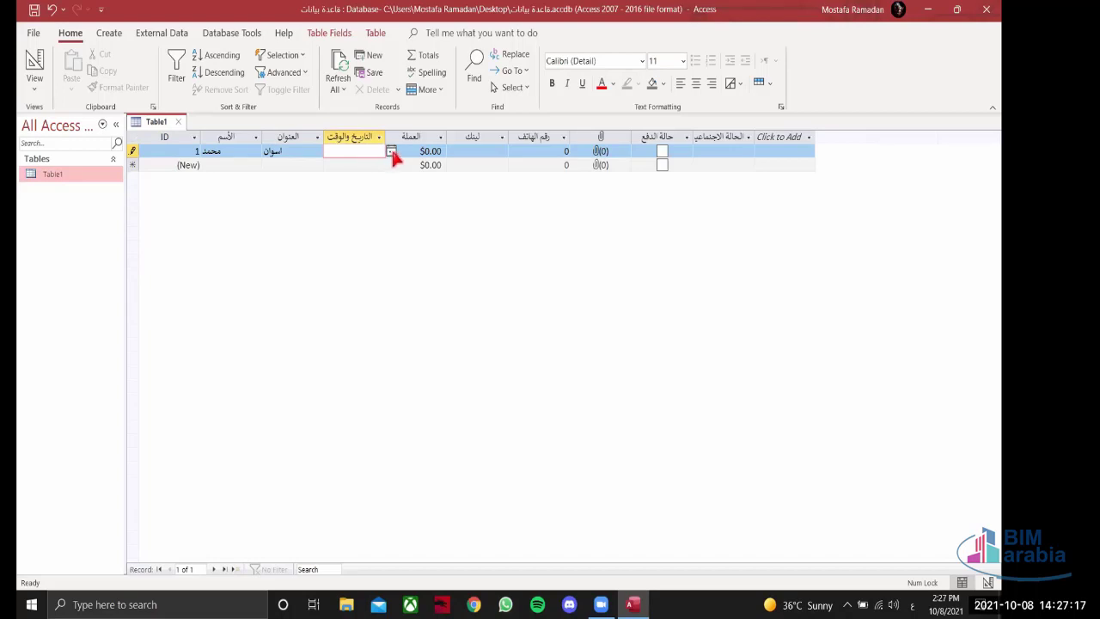
{"action": "left_click", "coordinate": [391, 152]}
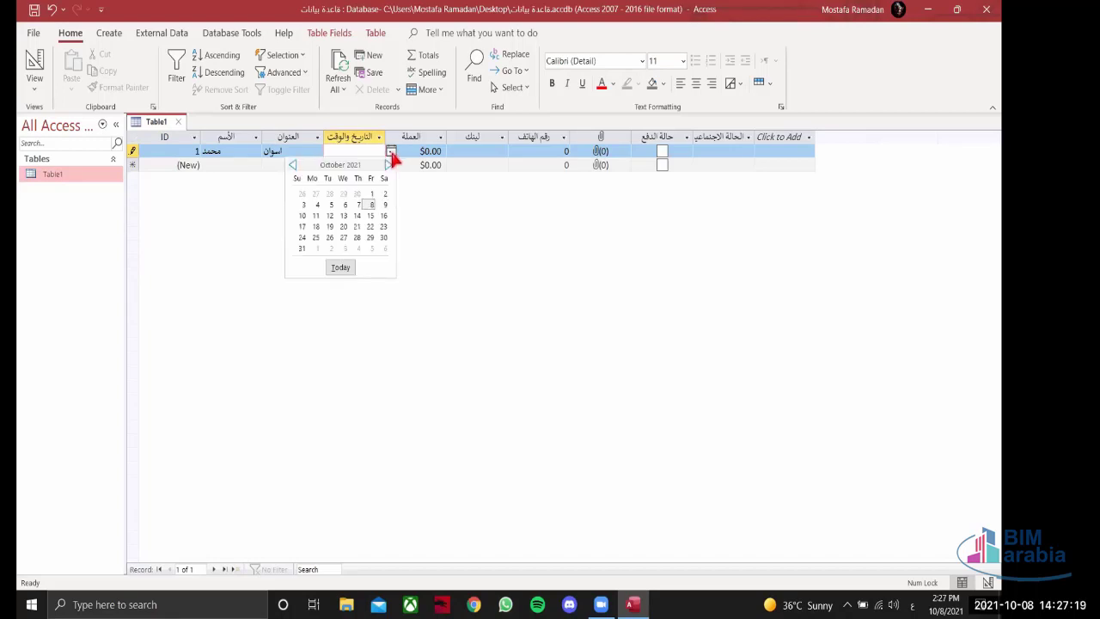
{"action": "left_click", "coordinate": [357, 215]}
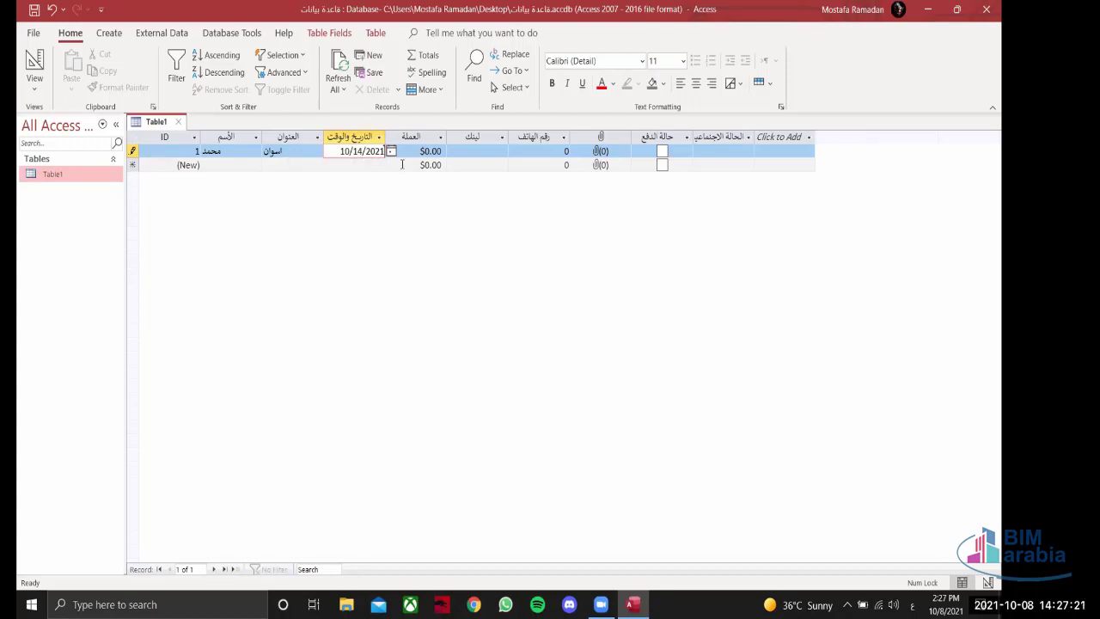
{"action": "left_click", "coordinate": [429, 151]}
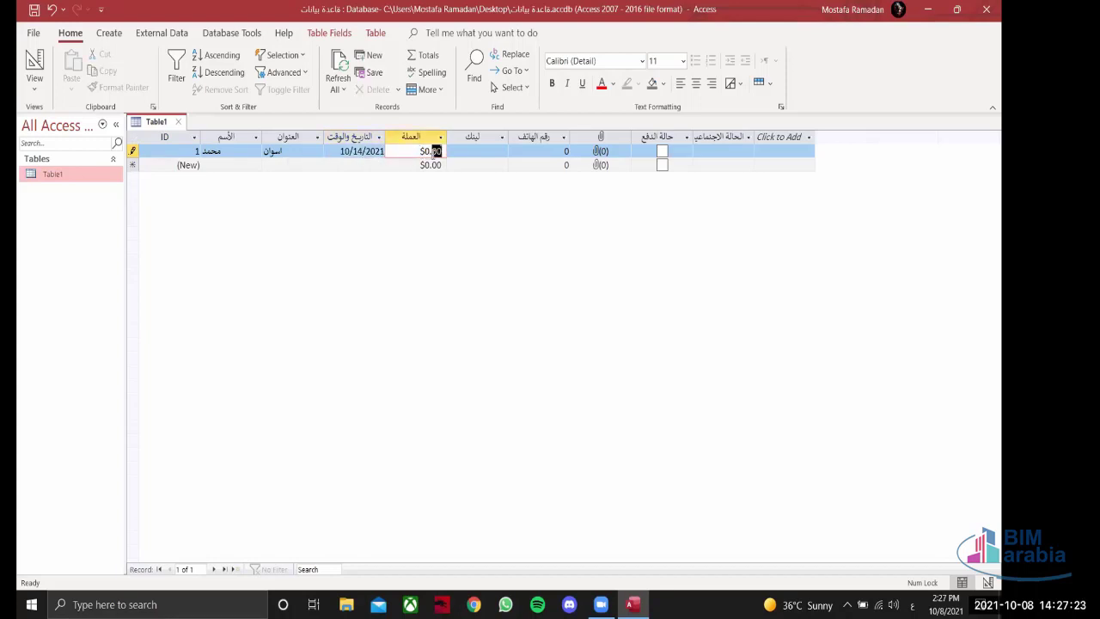
{"action": "left_click_drag", "start_coordinate": [430, 152], "coordinate": [446, 152]}
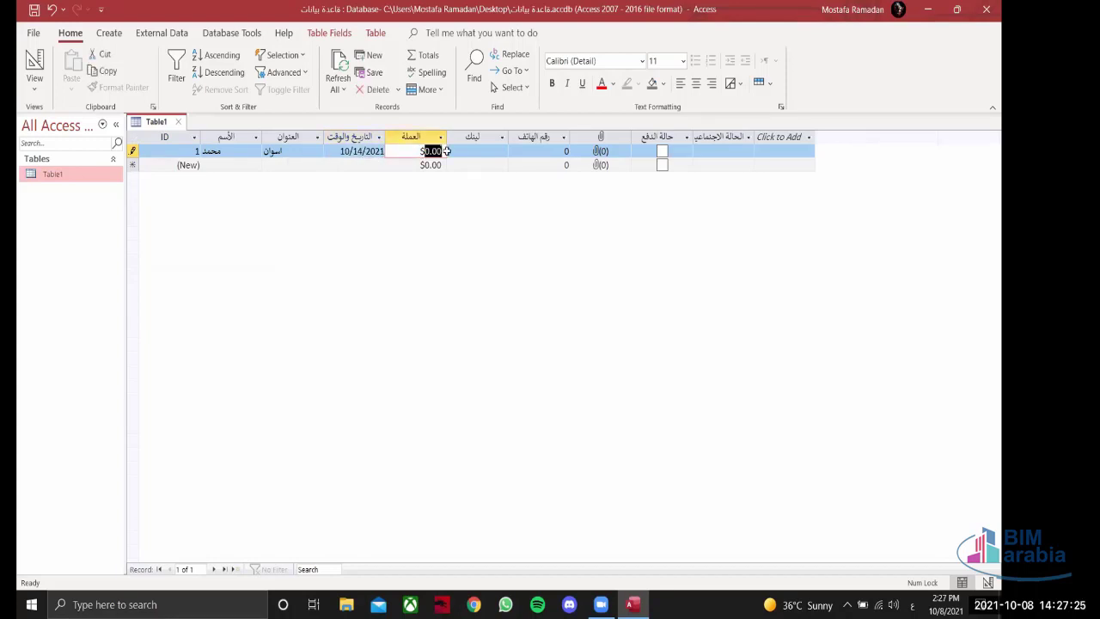
{"action": "type", "text": "50"}
{"action": "key", "text": "Tab"}
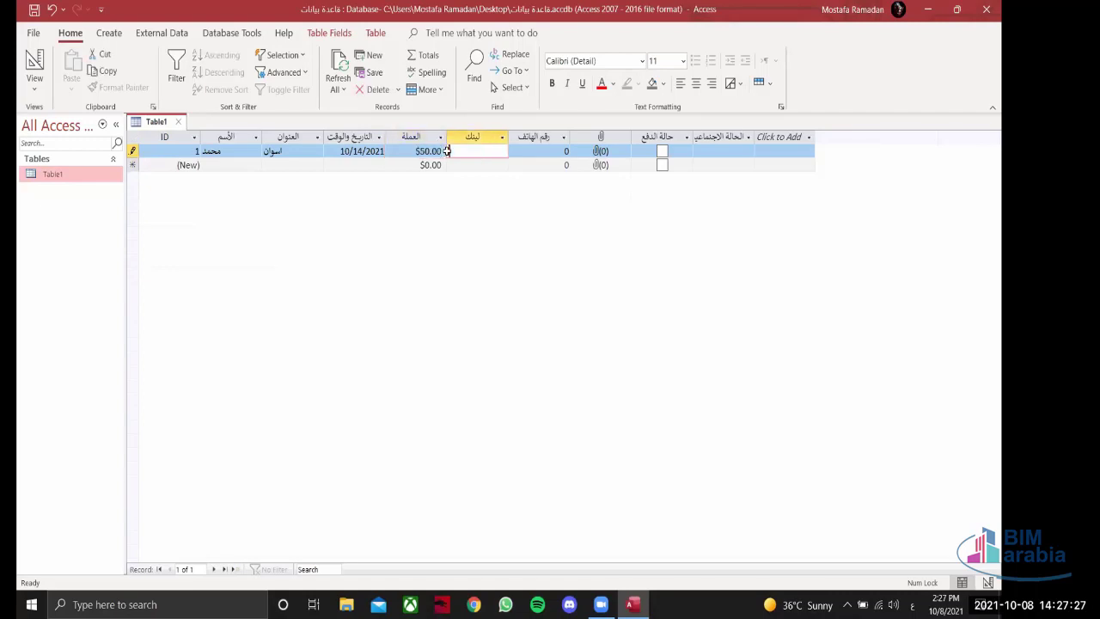
{"action": "left_click", "coordinate": [416, 151]}
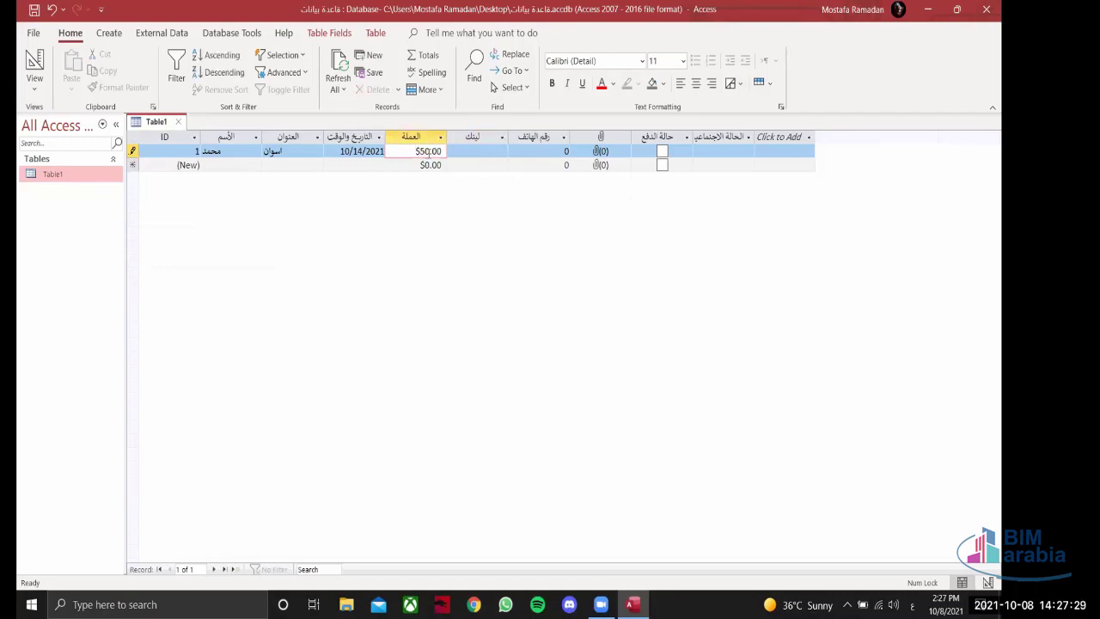
{"action": "left_click", "coordinate": [440, 138]}
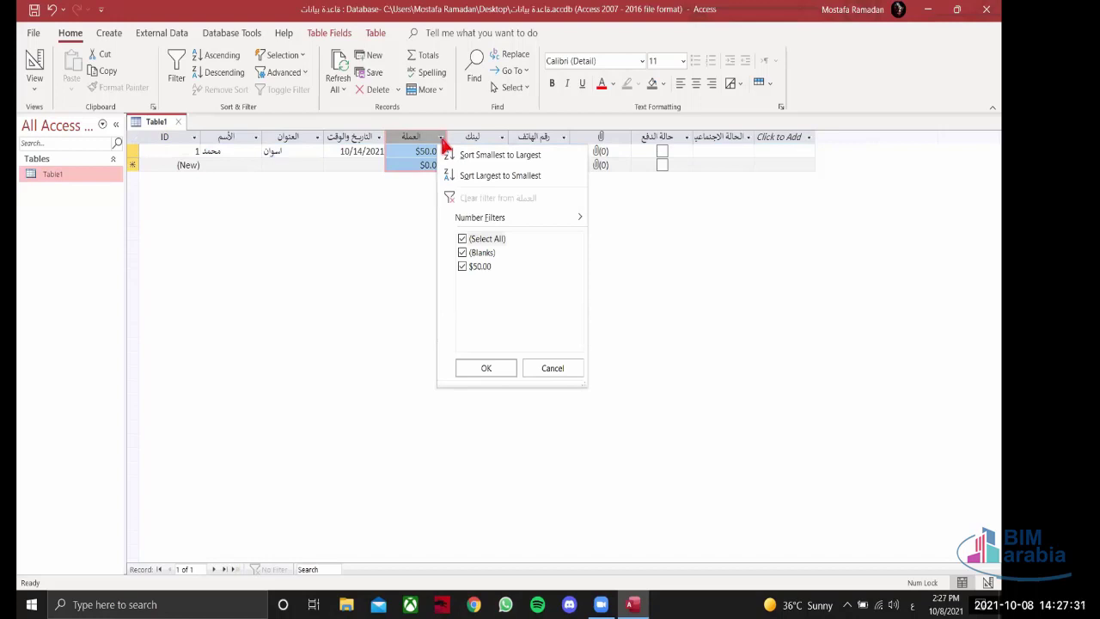
- Close the currency filter menu without filtering and enter record 1's phone number
{"action": "left_click", "coordinate": [397, 243]}
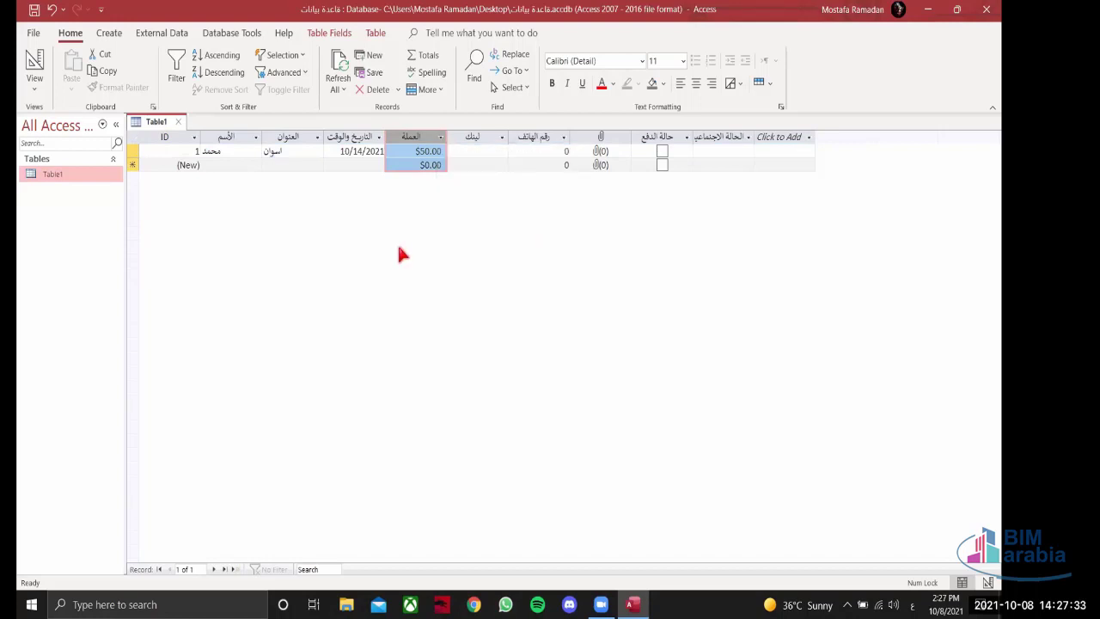
{"action": "left_click", "coordinate": [441, 137]}
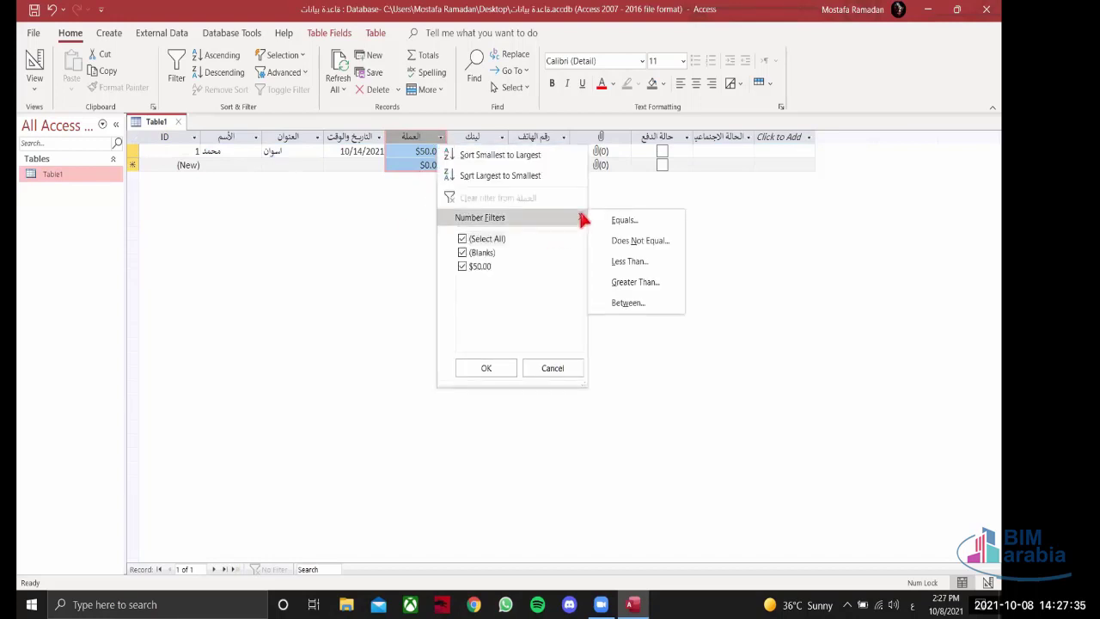
{"action": "left_click", "coordinate": [723, 248]}
{"action": "left_click", "coordinate": [483, 150]}
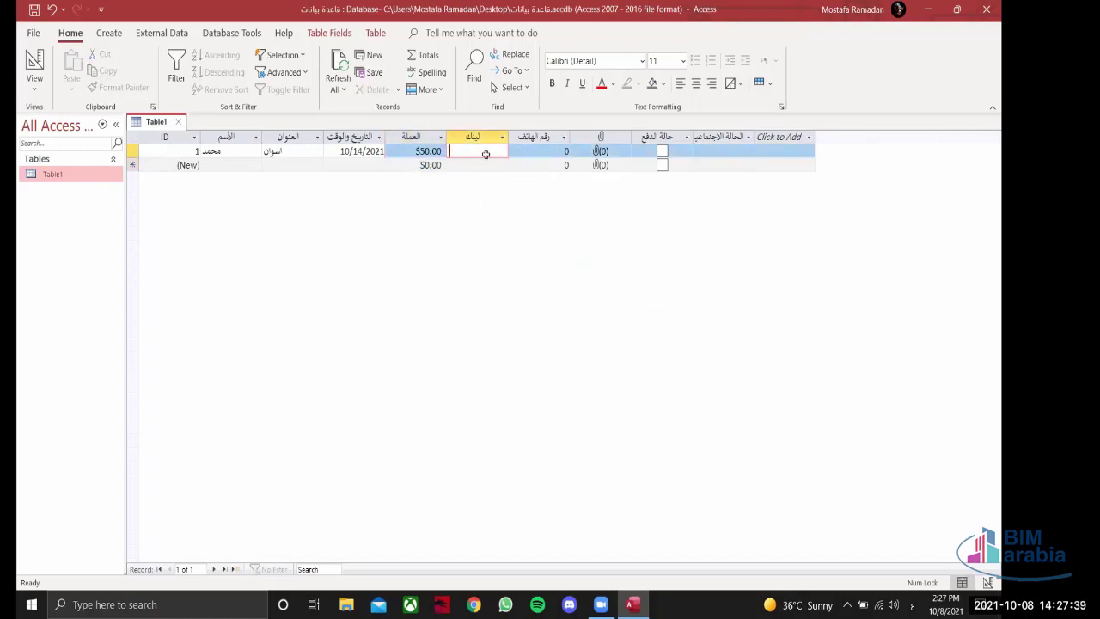
{"action": "left_click_drag", "start_coordinate": [521, 155], "coordinate": [567, 152]}
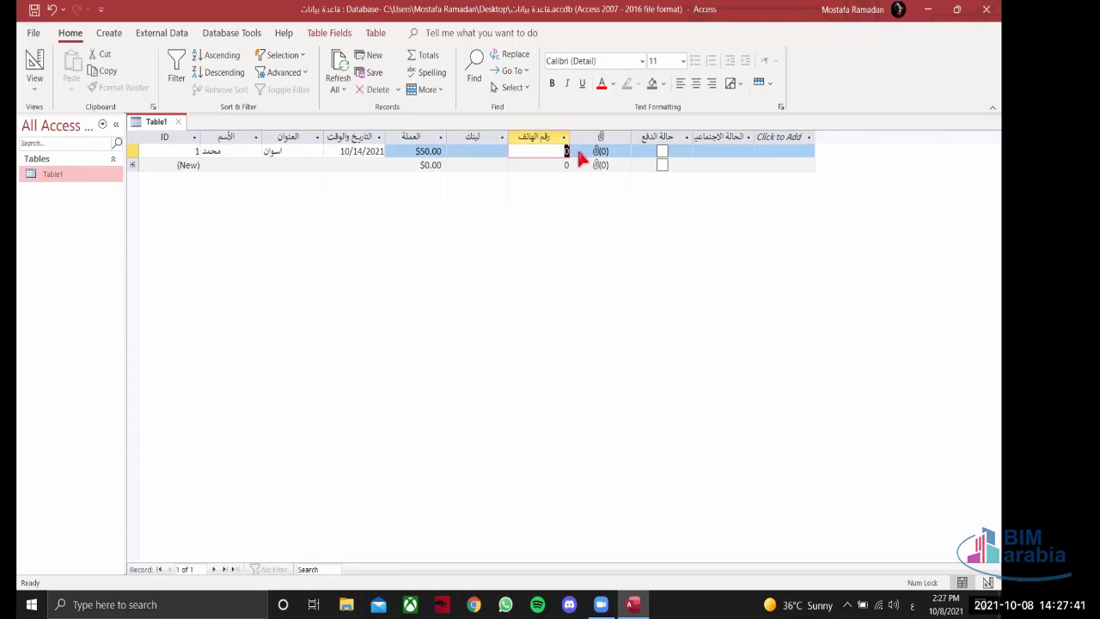
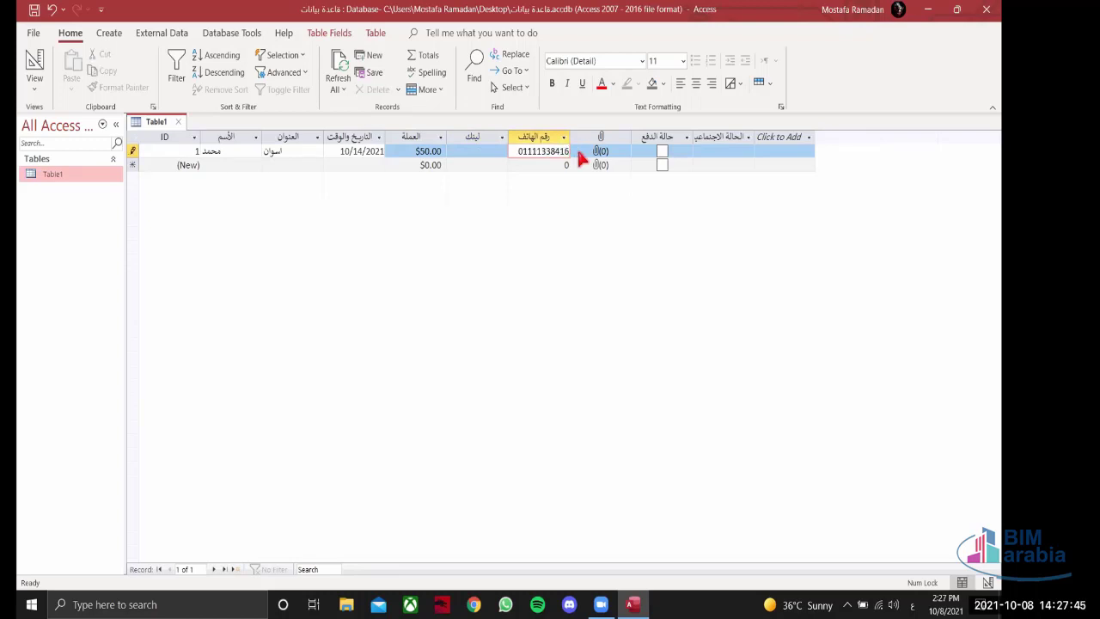
{"action": "left_click", "coordinate": [597, 153]}
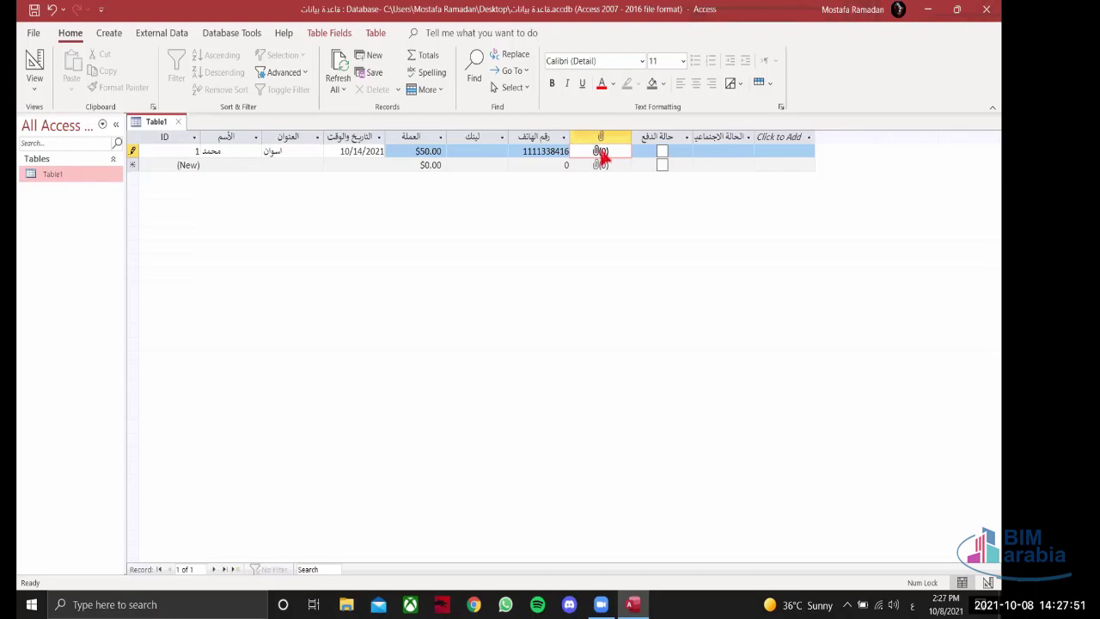
- Attach Screenshot (1).png from Pictures > Screenshots to record 1
{"action": "double_click", "coordinate": [599, 152]}
{"action": "left_click", "coordinate": [620, 212]}
{"action": "double_click", "coordinate": [597, 155]}
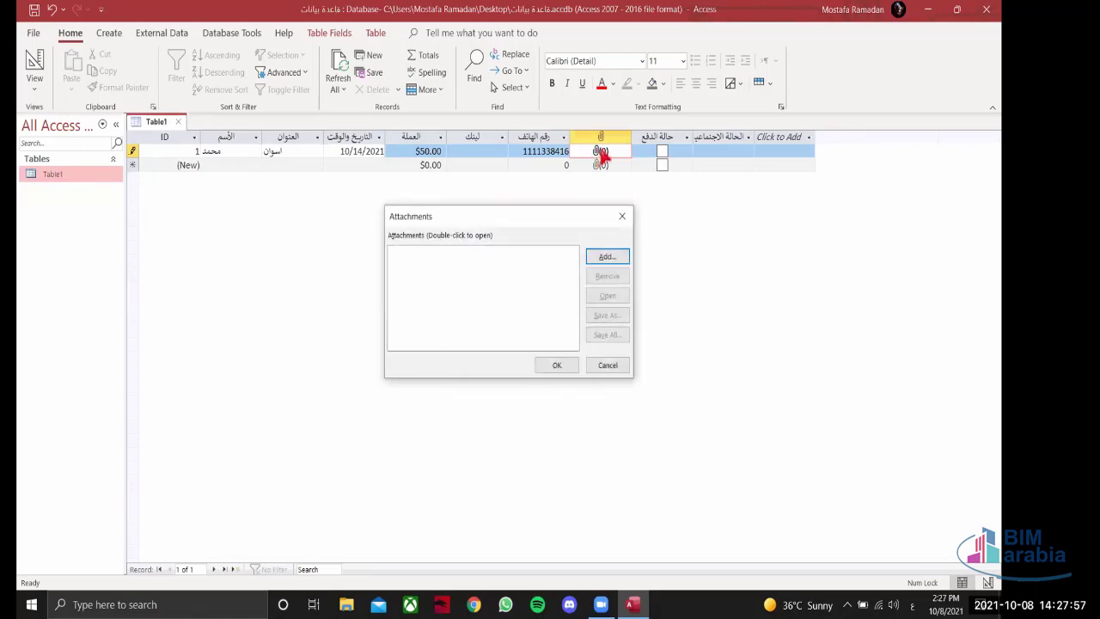
{"action": "left_click_drag", "start_coordinate": [535, 215], "coordinate": [536, 116]}
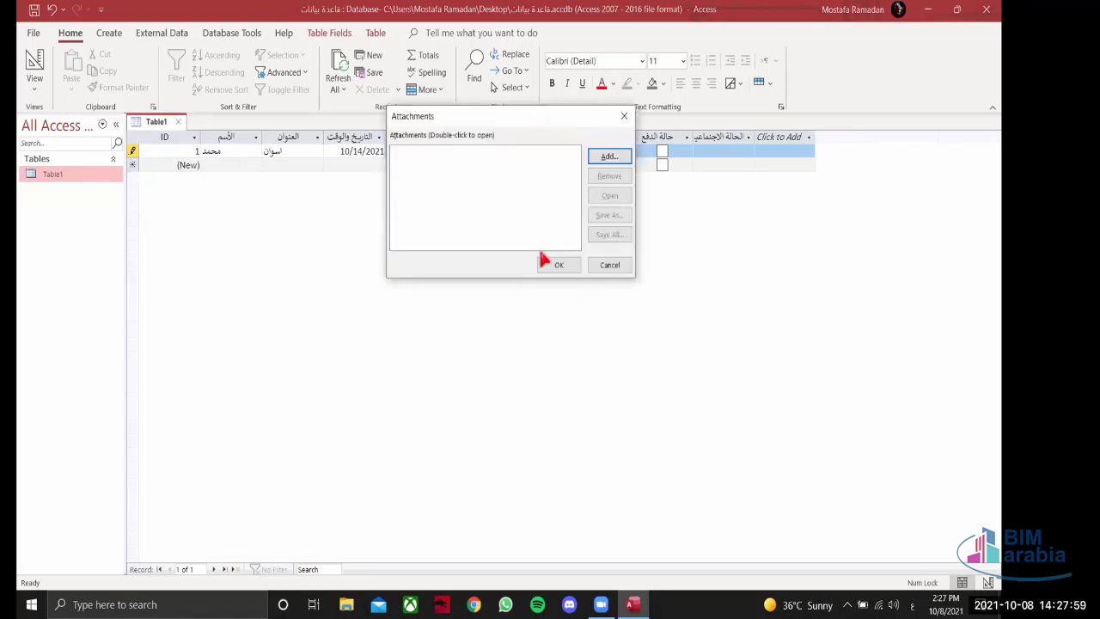
{"action": "left_click", "coordinate": [608, 159]}
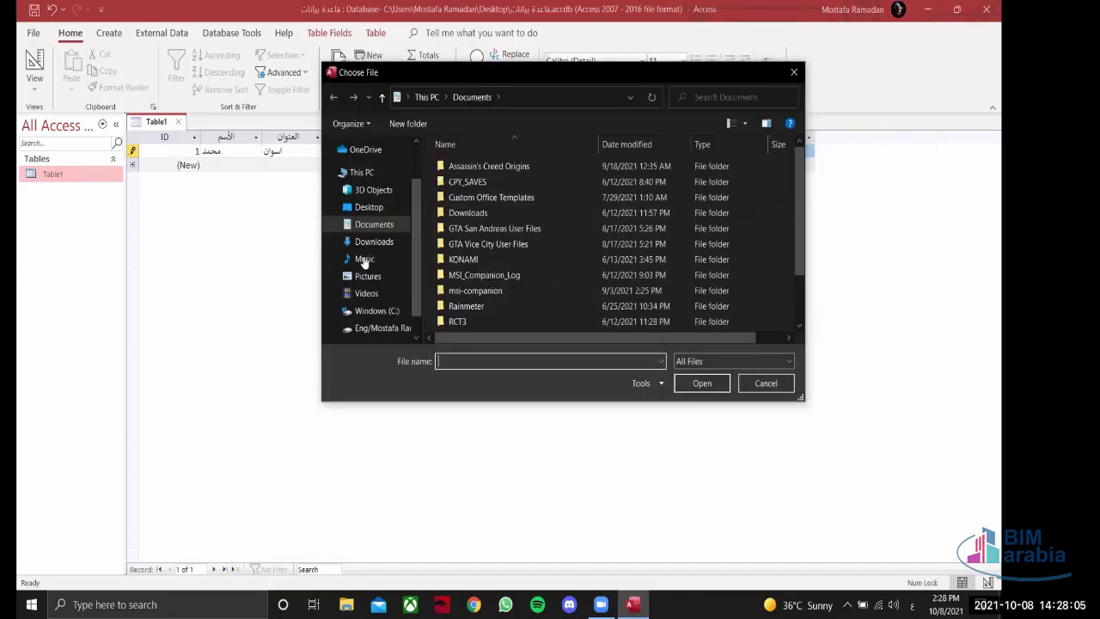
{"action": "left_click", "coordinate": [368, 275]}
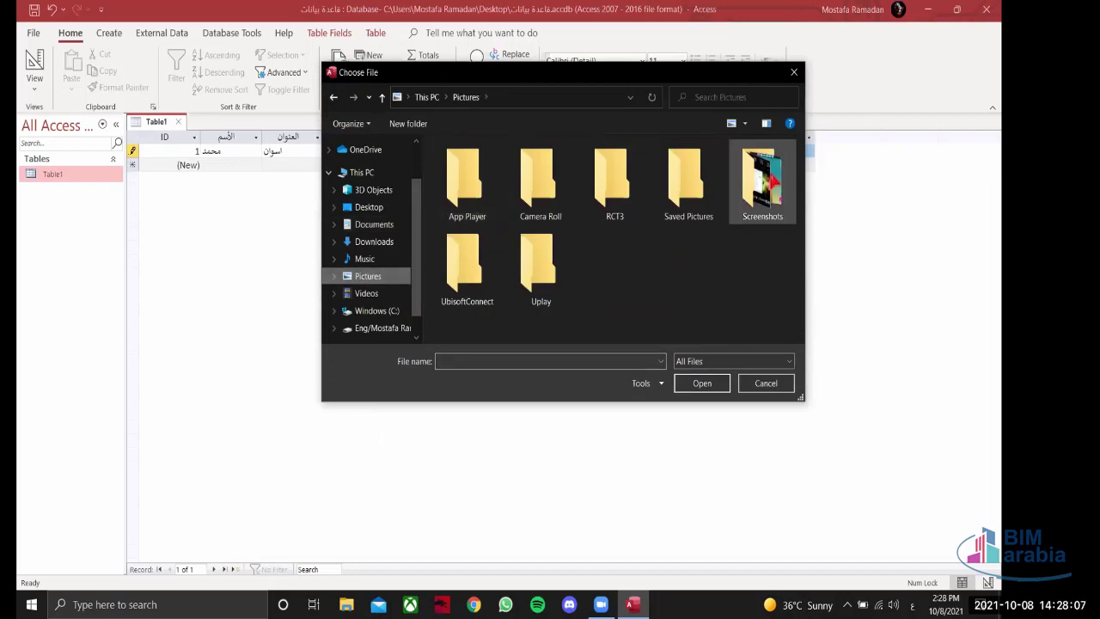
{"action": "double_click", "coordinate": [763, 179]}
{"action": "left_click", "coordinate": [483, 204]}
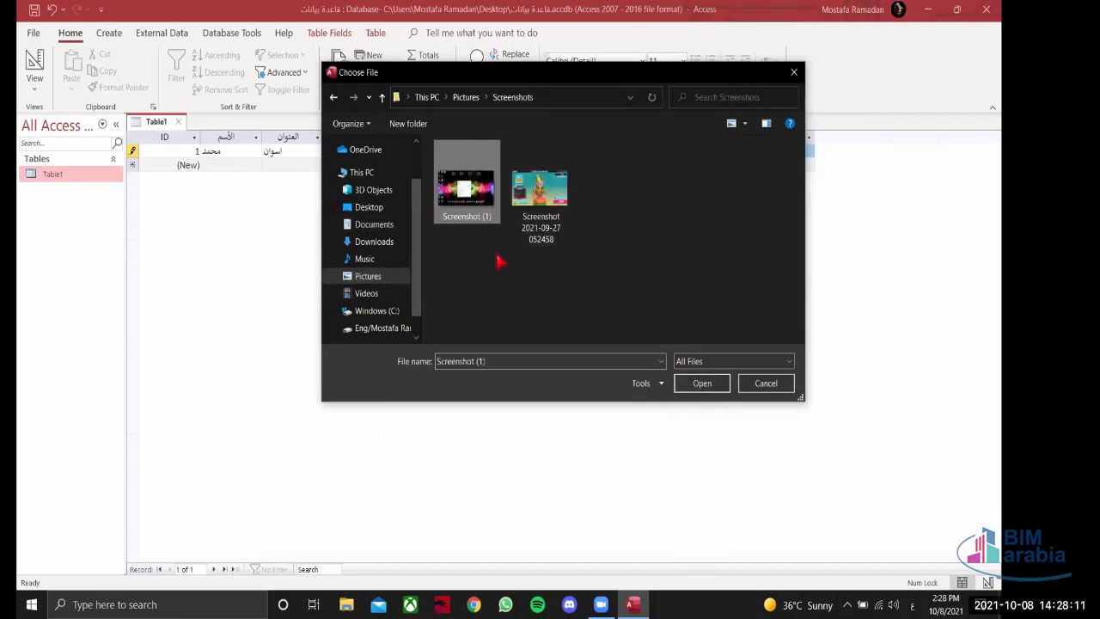
{"action": "left_click", "coordinate": [702, 384]}
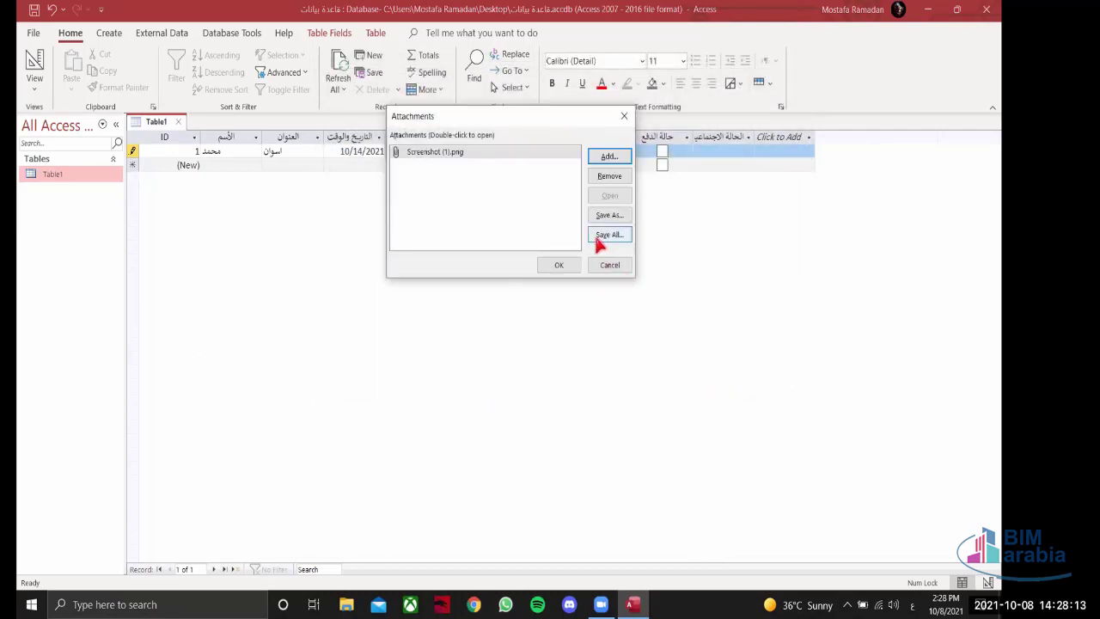
{"action": "left_click", "coordinate": [556, 266]}
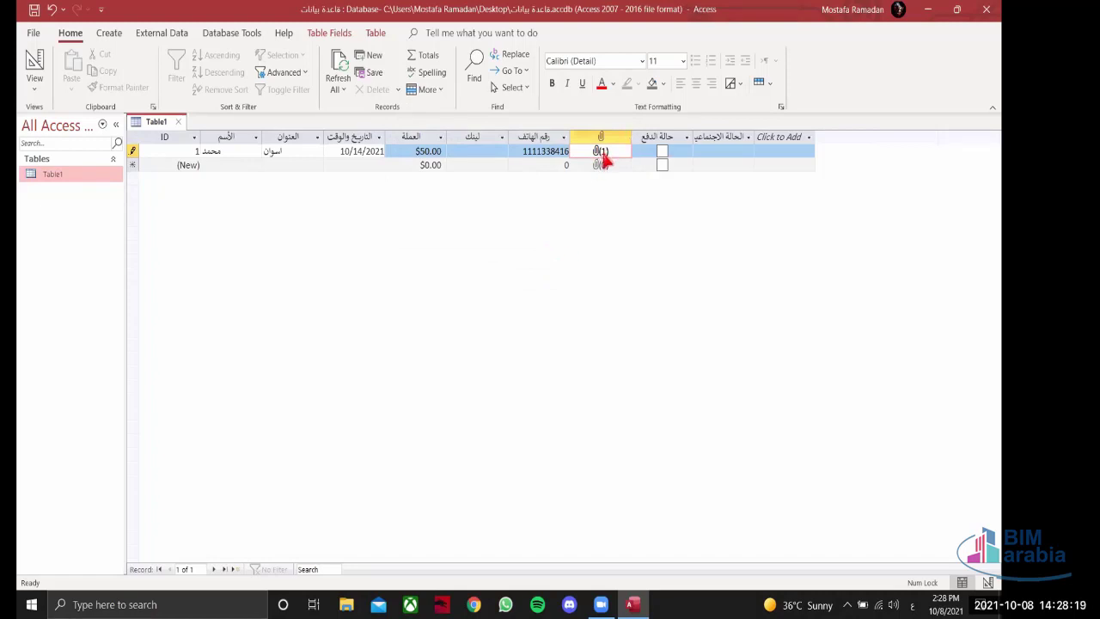
- Add Screenshot 2021-09-27 052458.png as record 1's second attachment
{"action": "double_click", "coordinate": [599, 159]}
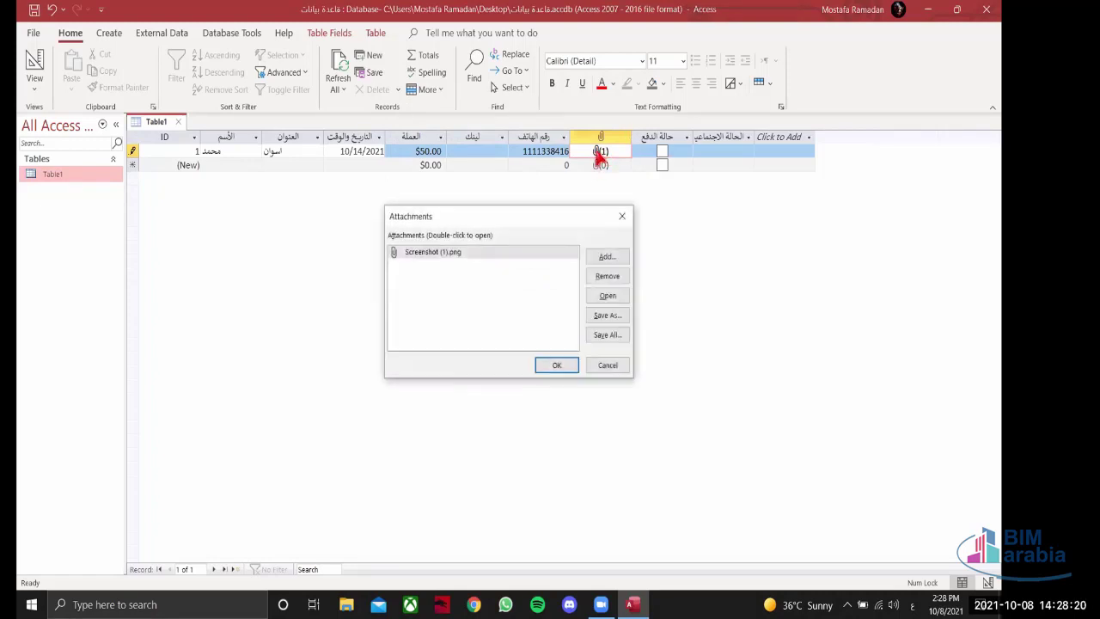
{"action": "left_click", "coordinate": [615, 261]}
{"action": "left_click", "coordinate": [609, 326]}
{"action": "left_click", "coordinate": [770, 521]}
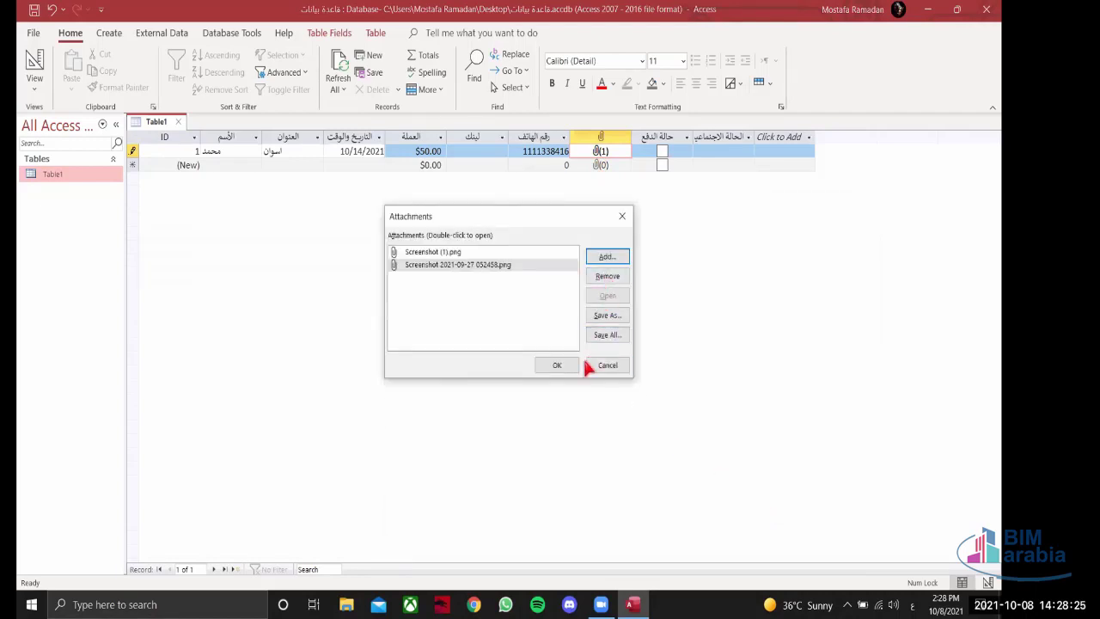
{"action": "left_click", "coordinate": [560, 368]}
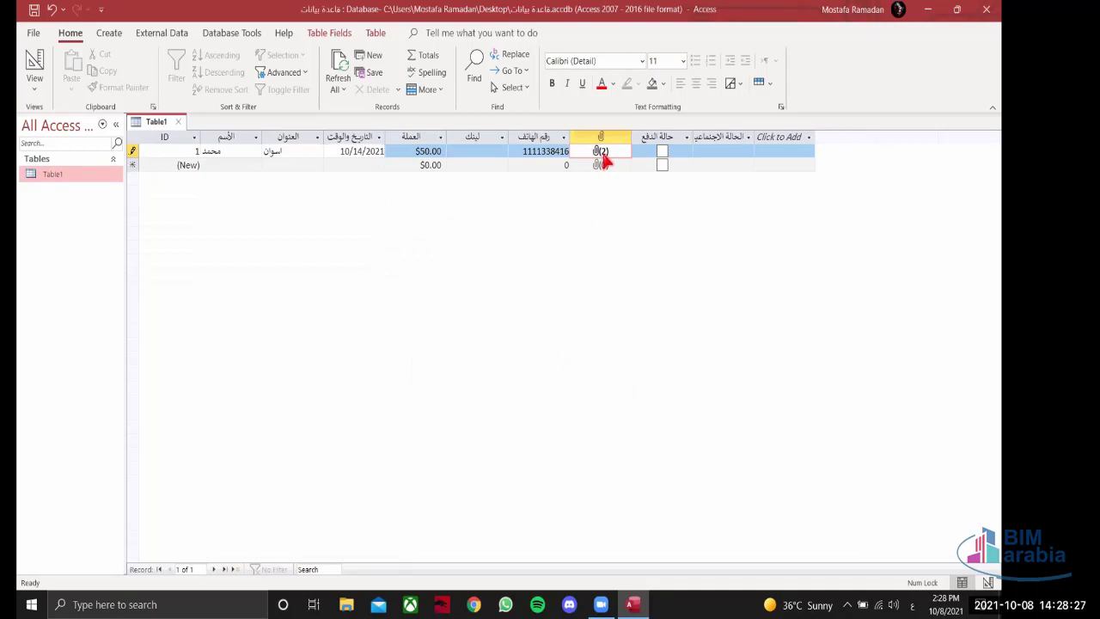
- Mark record 1 as paid and set its marital status to اعزب
{"action": "left_click", "coordinate": [663, 152]}
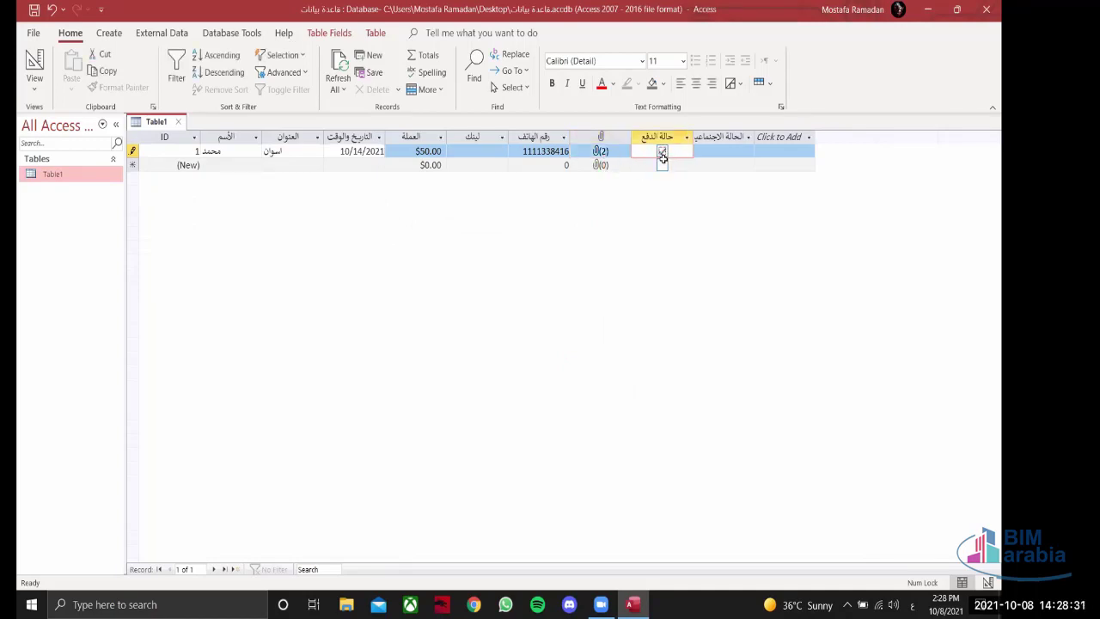
{"action": "left_click", "coordinate": [662, 152]}
{"action": "left_click", "coordinate": [661, 152]}
{"action": "left_click", "coordinate": [716, 152]}
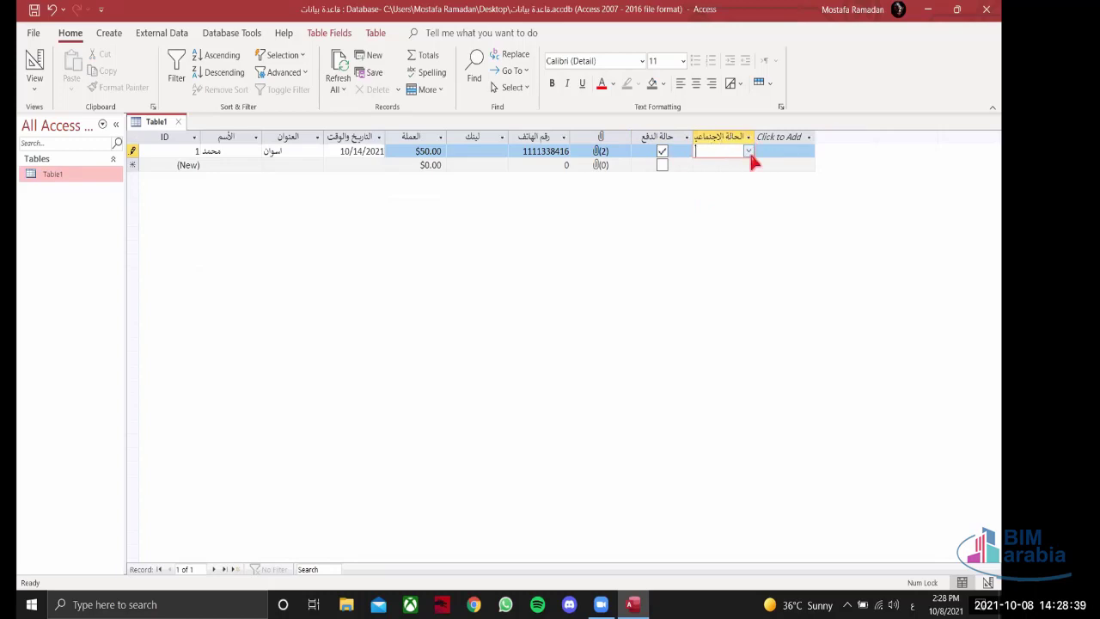
{"action": "left_click", "coordinate": [749, 152]}
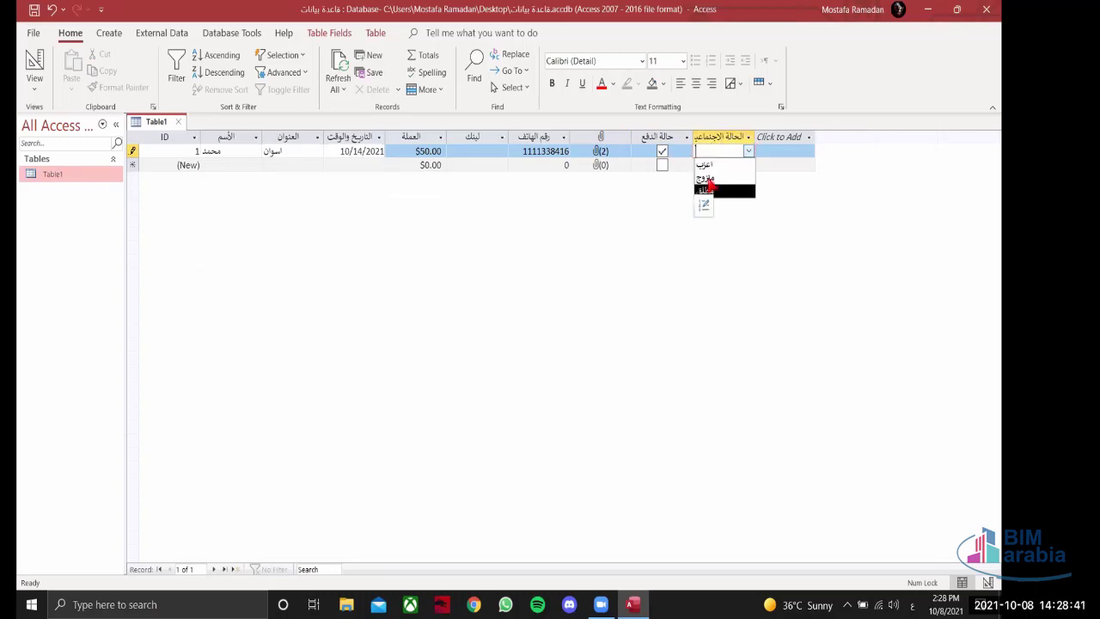
{"action": "left_click", "coordinate": [709, 164]}
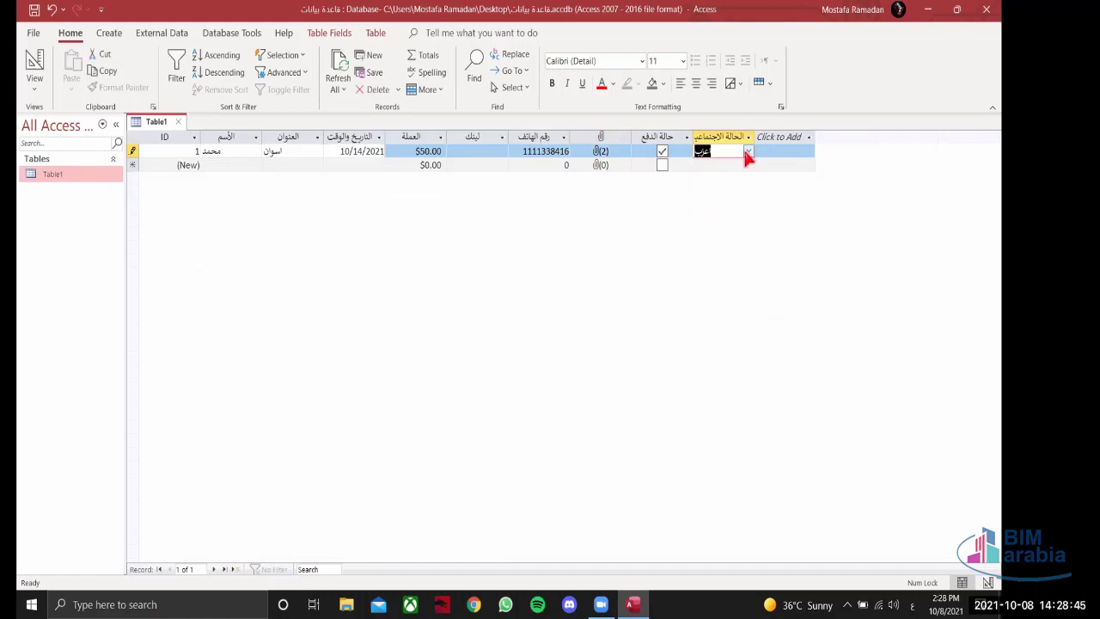
{"action": "key", "text": "Tab"}
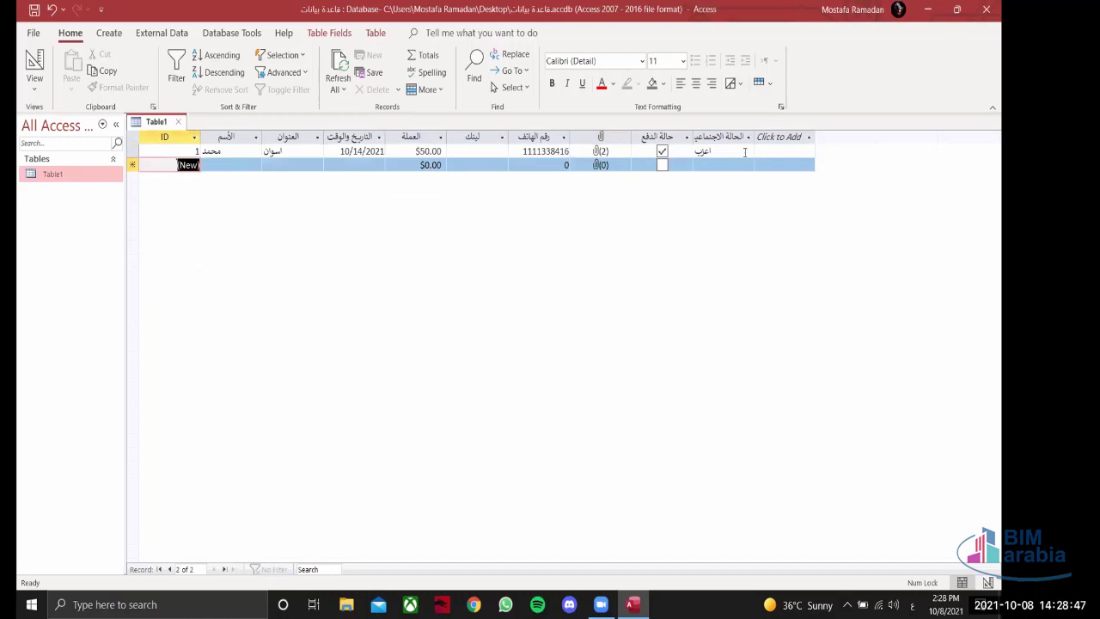
- Enter record 2's name and address, with date 10/26/2021
{"action": "right_click", "coordinate": [177, 167]}
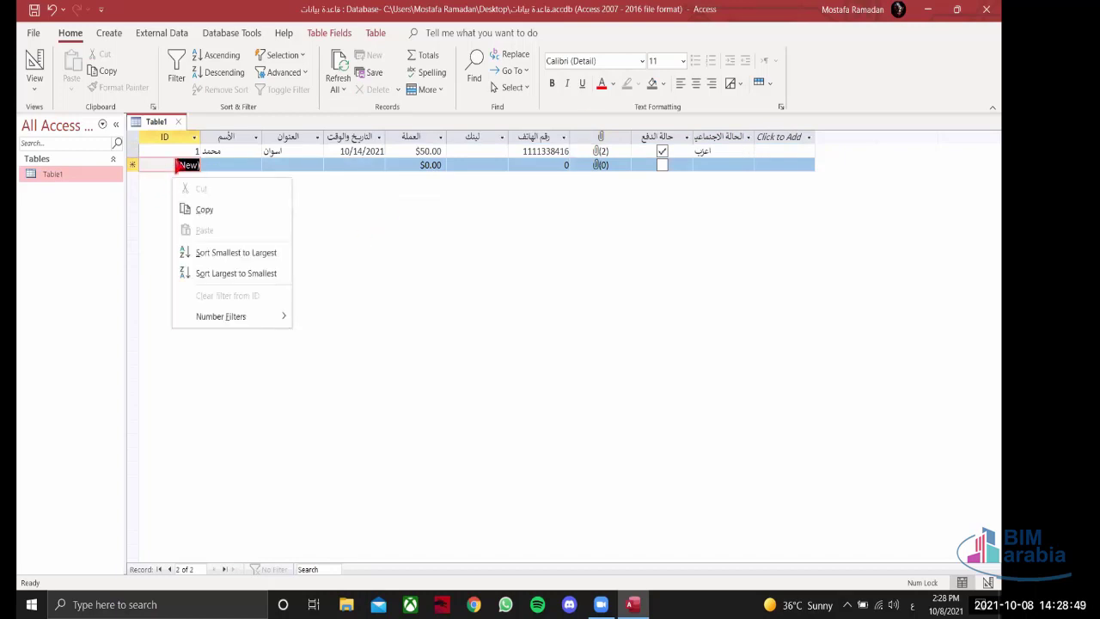
{"action": "key", "text": "Escape"}
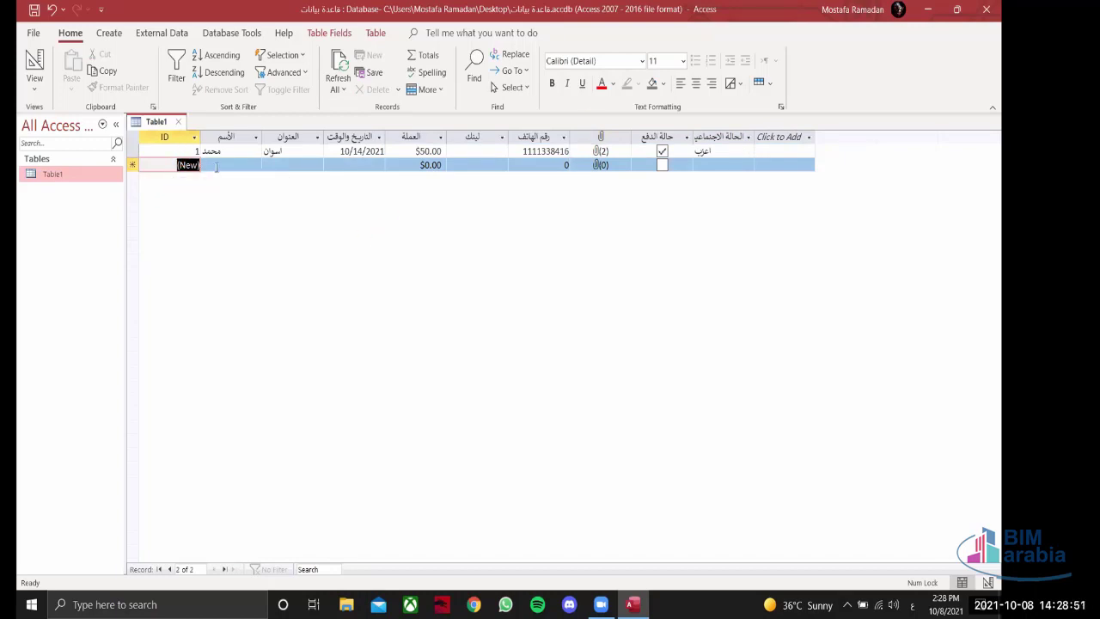
{"action": "left_click", "coordinate": [218, 165]}
{"action": "type", "text": "مصطفى"}
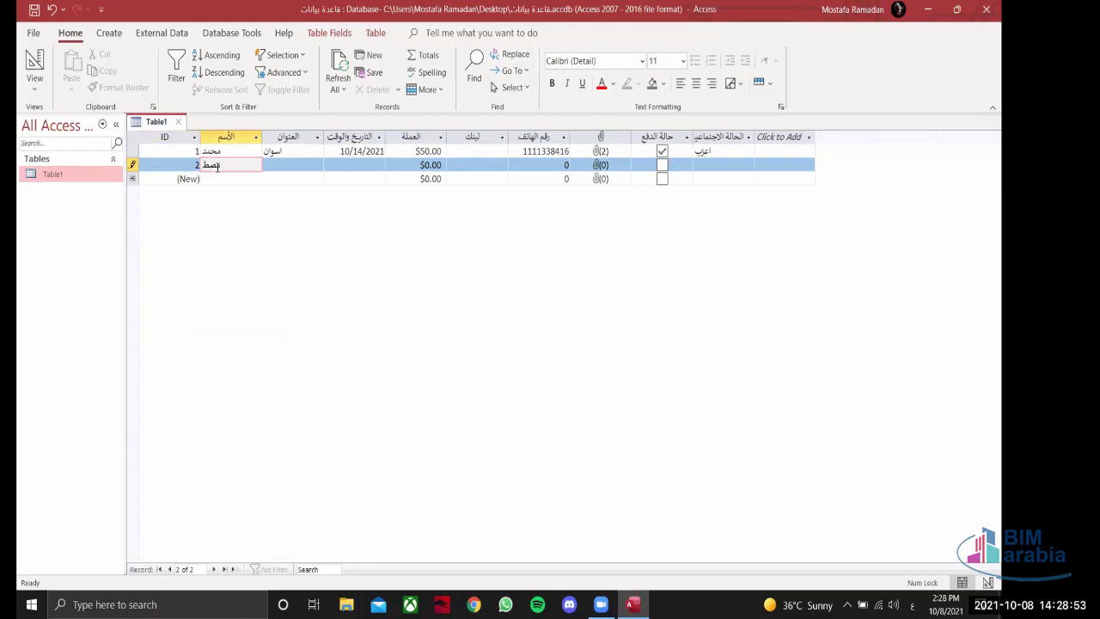
{"action": "key", "text": "Tab"}
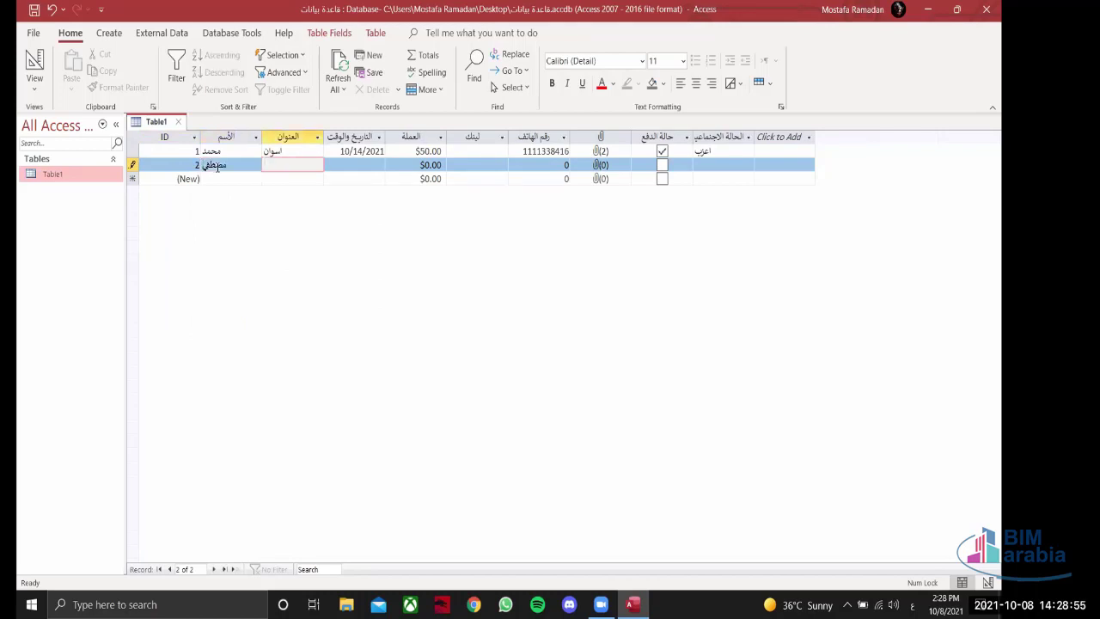
{"action": "type", "text": "ق"}
{"action": "type", "text": "نا"}
{"action": "left_click", "coordinate": [354, 165]}
{"action": "left_click", "coordinate": [391, 165]}
{"action": "left_click", "coordinate": [329, 256]}
- Give record 2 an amount of $40.00 and a phone number
{"action": "left_click", "coordinate": [425, 164]}
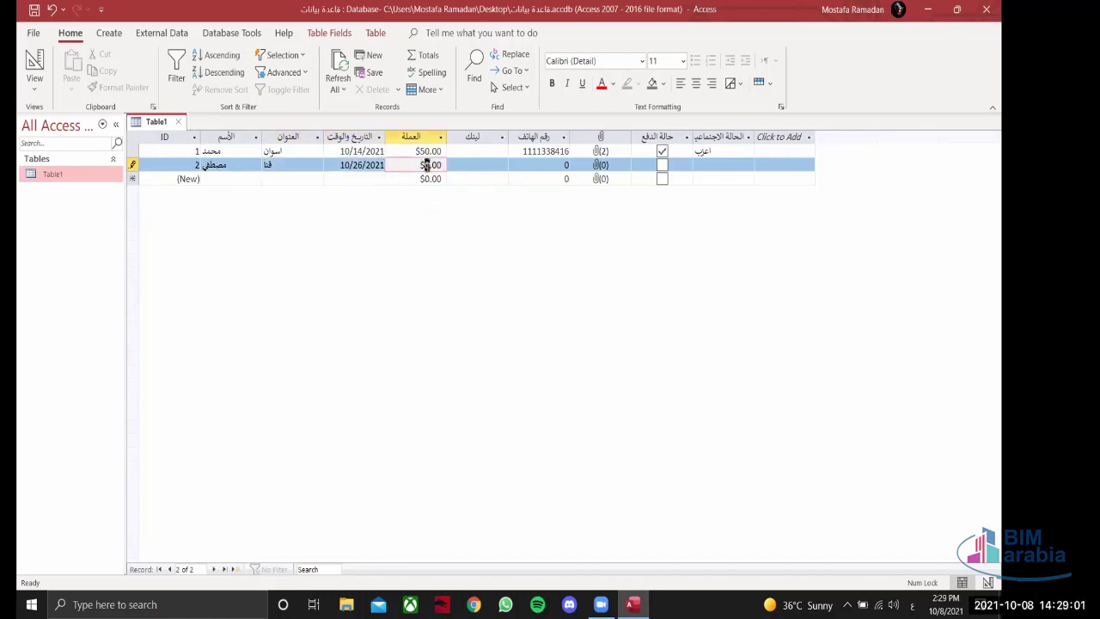
{"action": "left_click_drag", "start_coordinate": [427, 165], "coordinate": [444, 167]}
{"action": "type", "text": "40"}
{"action": "key", "text": "Tab"}
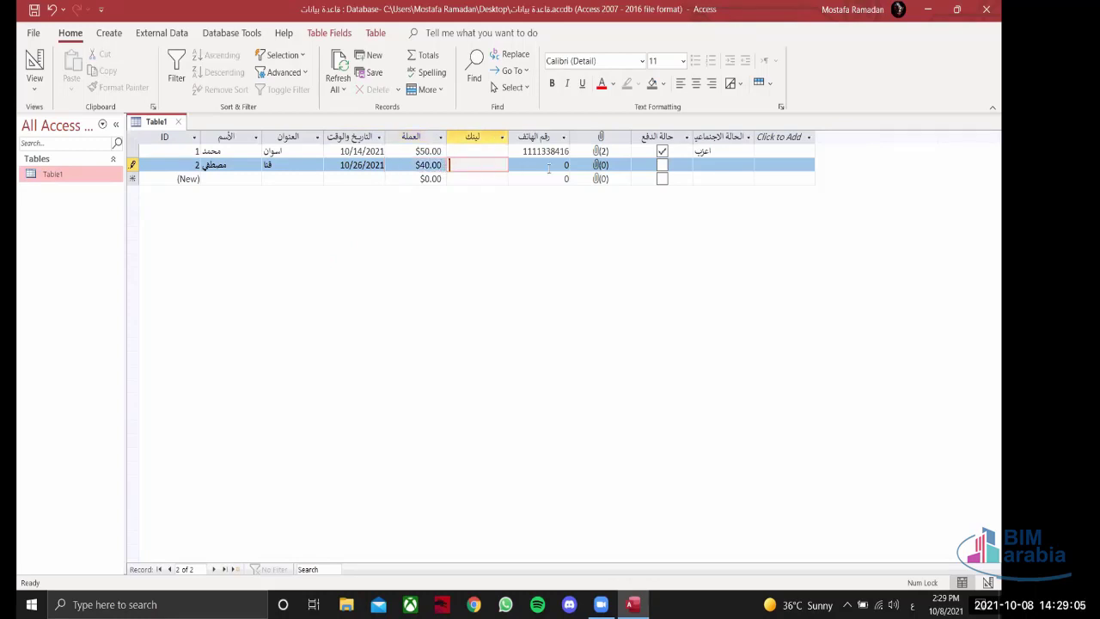
{"action": "key", "text": "Tab"}
{"action": "key", "text": "Tab"}
- Attach the dated screenshot file to record 2
{"action": "double_click", "coordinate": [599, 169]}
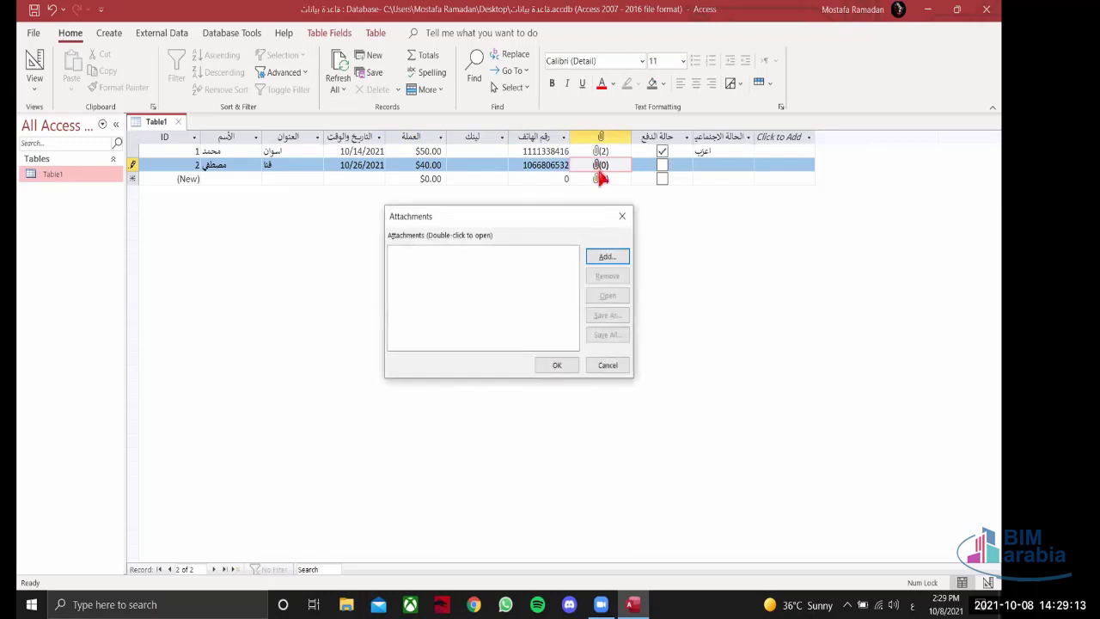
{"action": "left_click", "coordinate": [612, 260]}
{"action": "left_click", "coordinate": [591, 333]}
{"action": "left_click", "coordinate": [768, 521]}
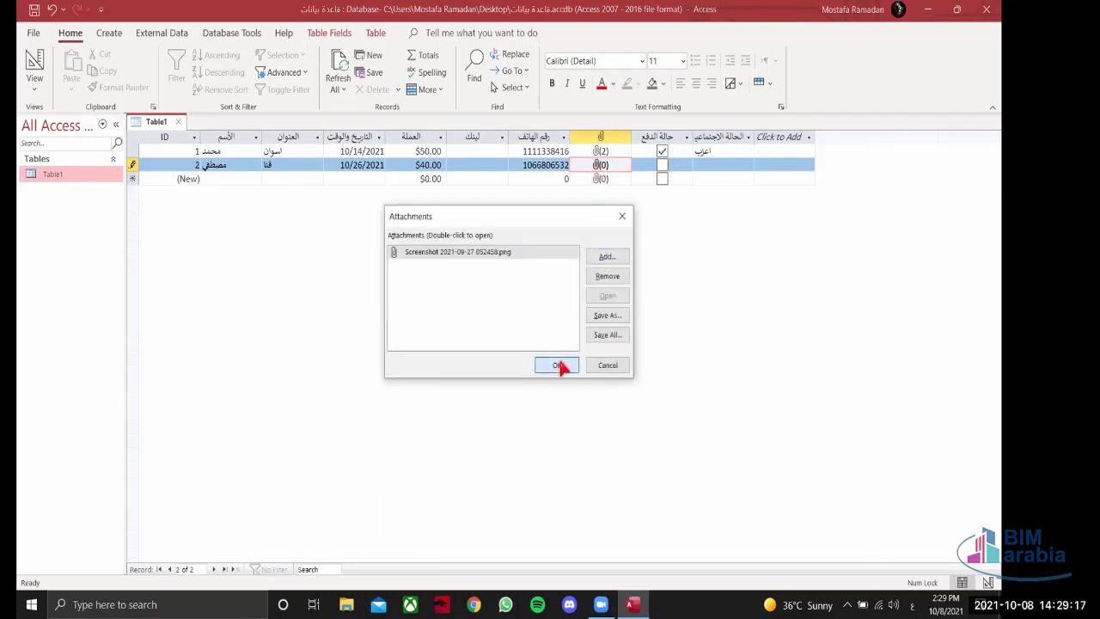
{"action": "left_click", "coordinate": [558, 364]}
- Set record 2's marital status to اعزب
{"action": "left_click", "coordinate": [740, 162]}
{"action": "left_click", "coordinate": [748, 164]}
{"action": "left_click", "coordinate": [749, 165]}
{"action": "left_click", "coordinate": [750, 165]}
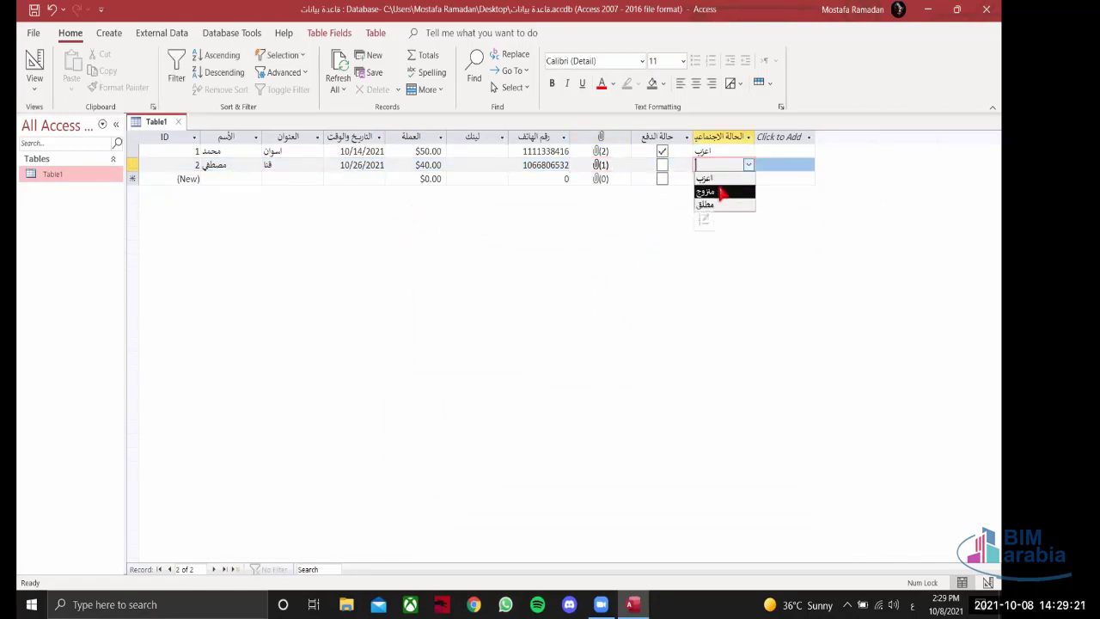
{"action": "left_click", "coordinate": [720, 179]}
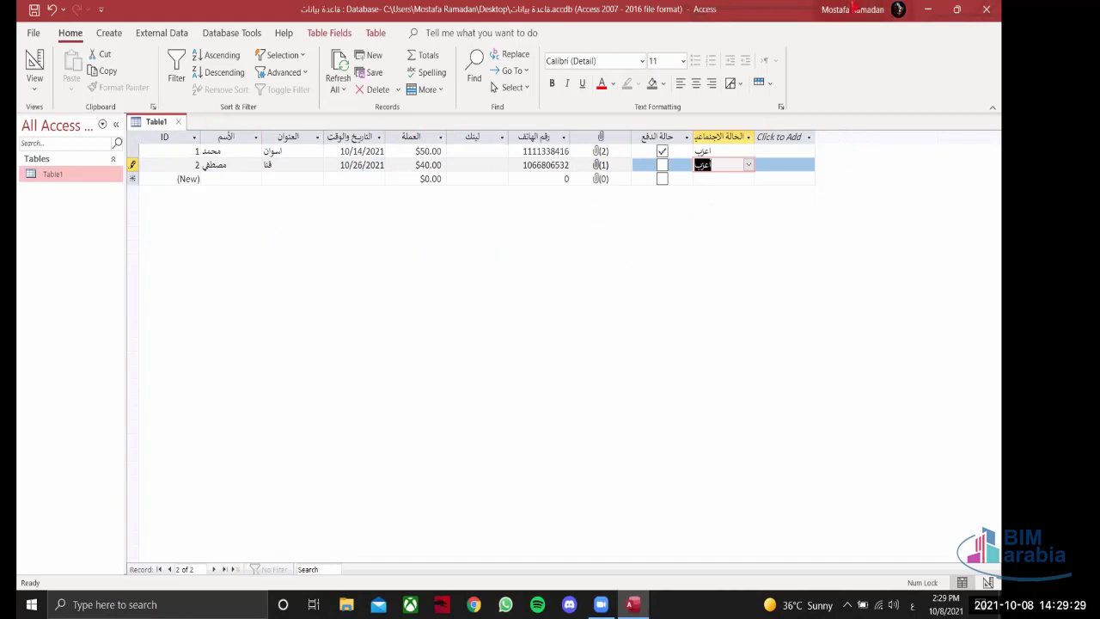
{"action": "key", "text": "F2"}
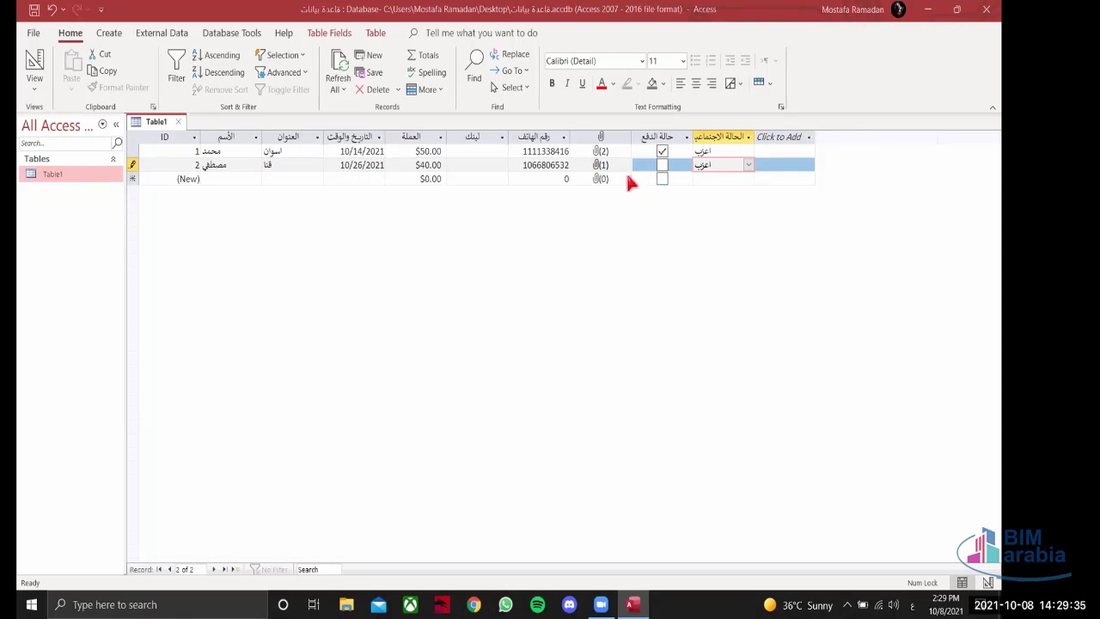
{"action": "left_click", "coordinate": [34, 86]}
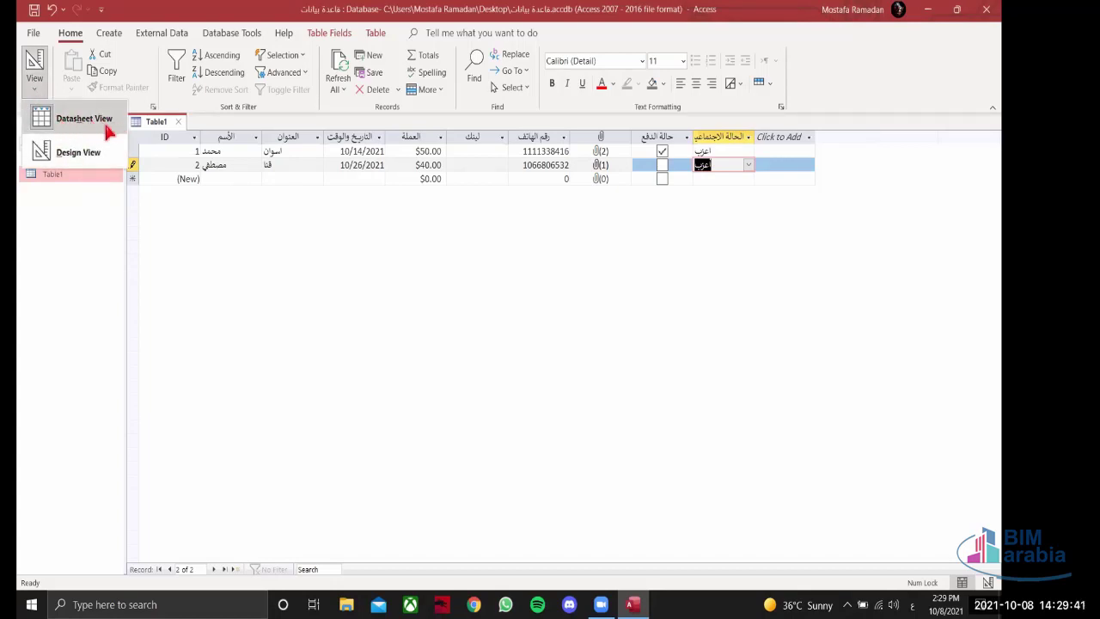
{"action": "left_click", "coordinate": [493, 284]}
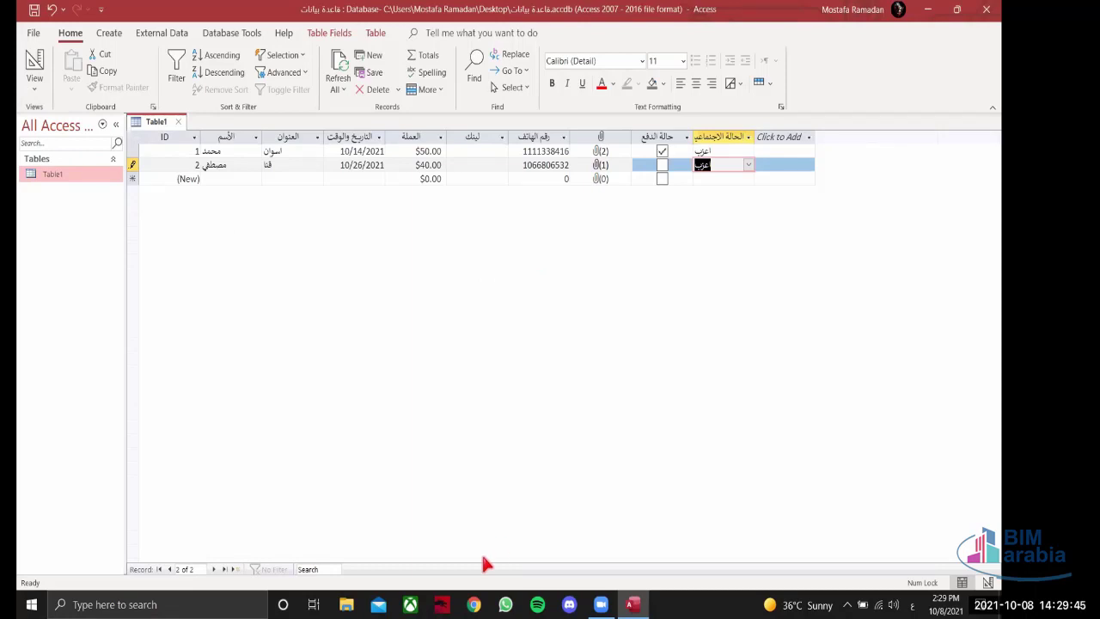
{"action": "key", "text": "F2"}
{"action": "key", "text": "F2"}
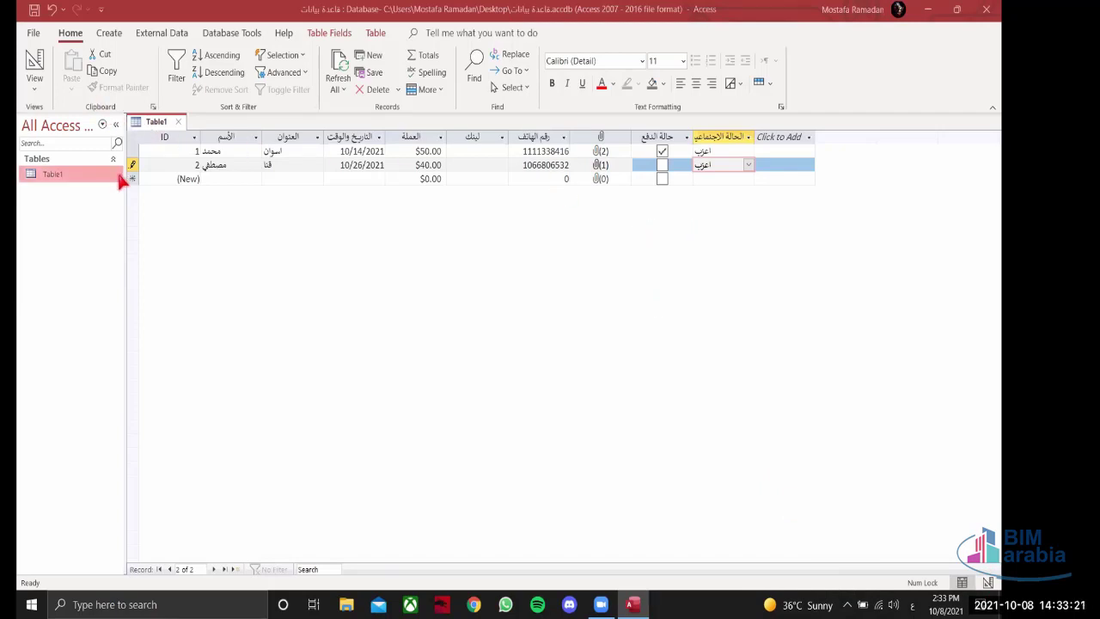
- Enter the third record's name and address, with date 10/31/2021
{"action": "left_click", "coordinate": [241, 166]}
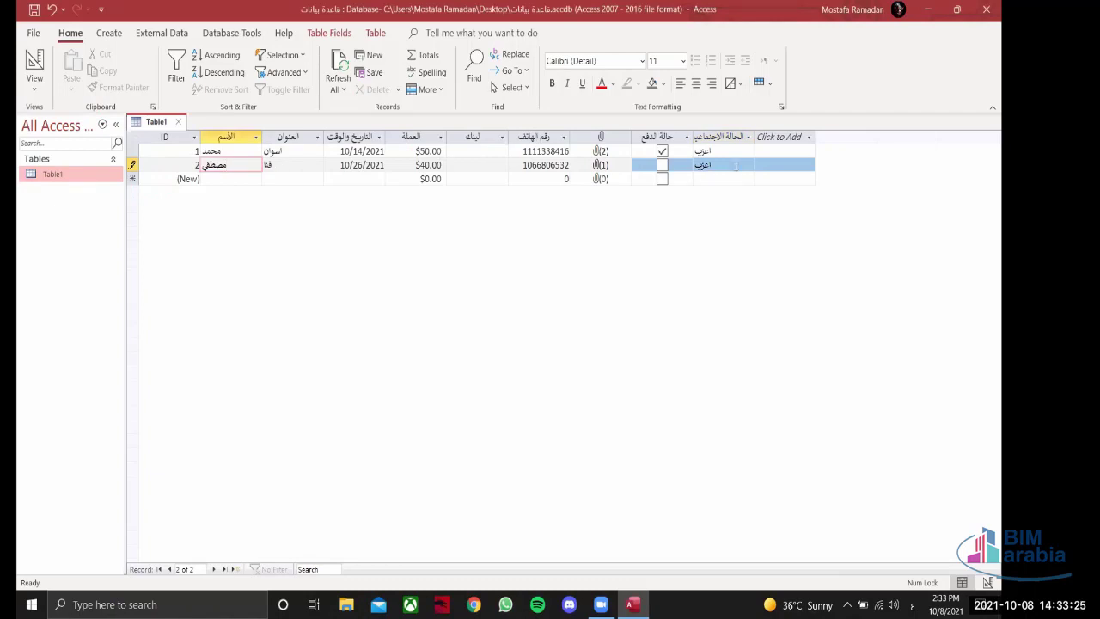
{"action": "key", "text": "Down"}
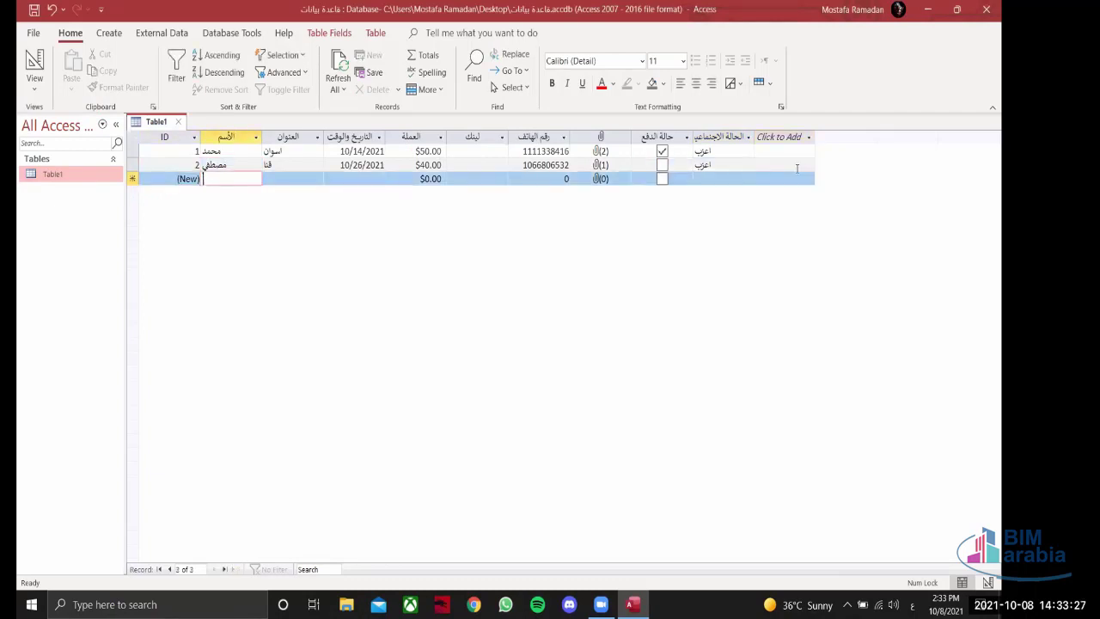
{"action": "type", "text": "احمد"}
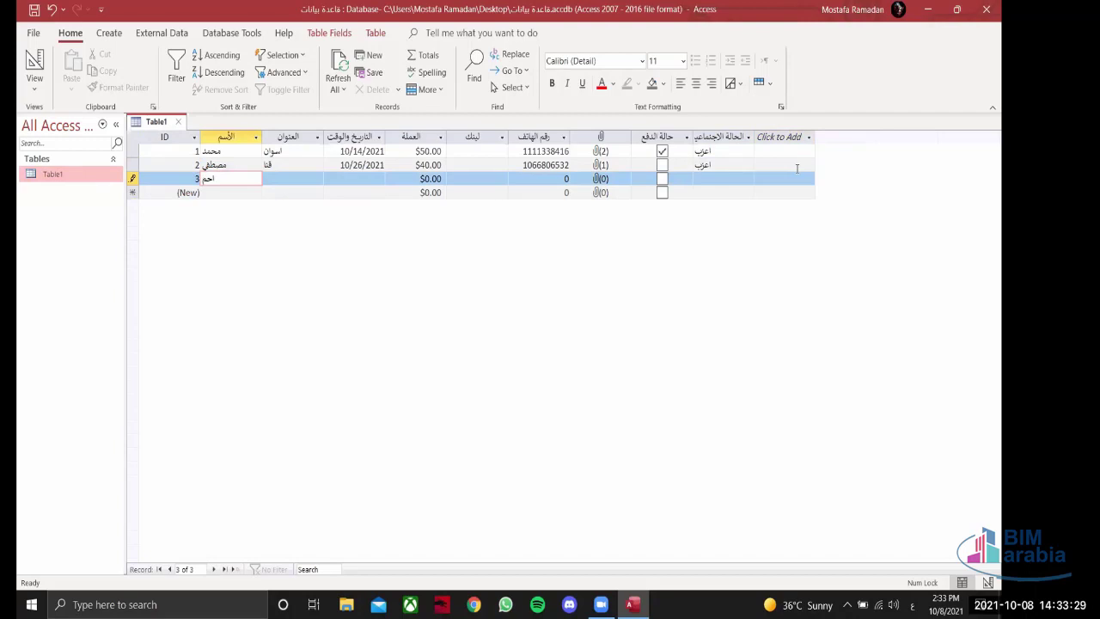
{"action": "key", "text": "Tab"}
{"action": "type", "text": "اسيوط"}
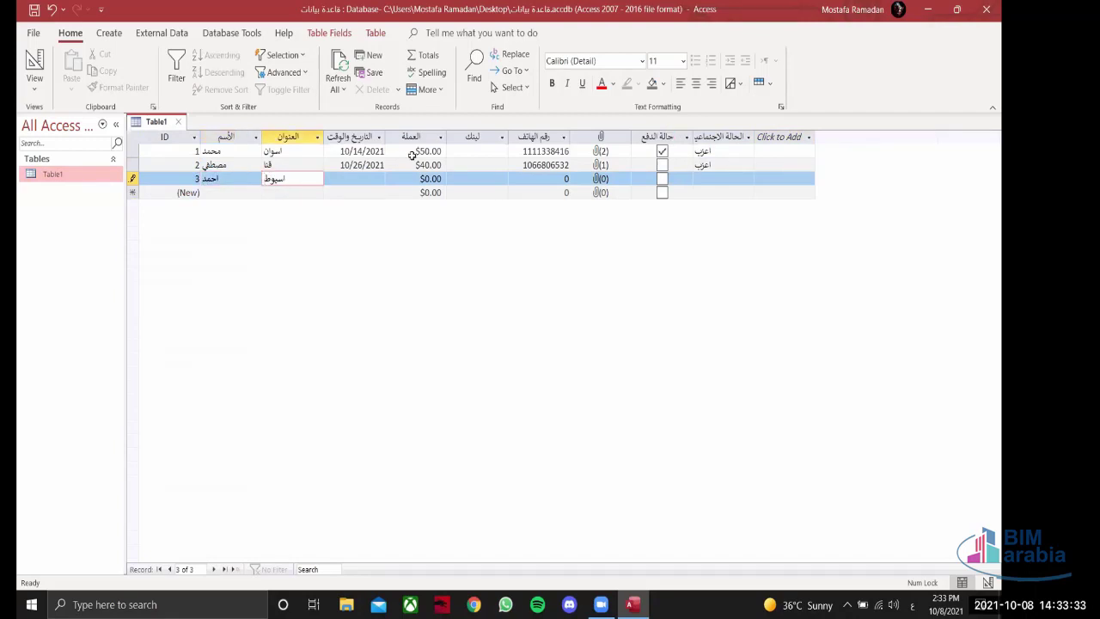
{"action": "left_click", "coordinate": [371, 179]}
{"action": "left_click", "coordinate": [391, 179]}
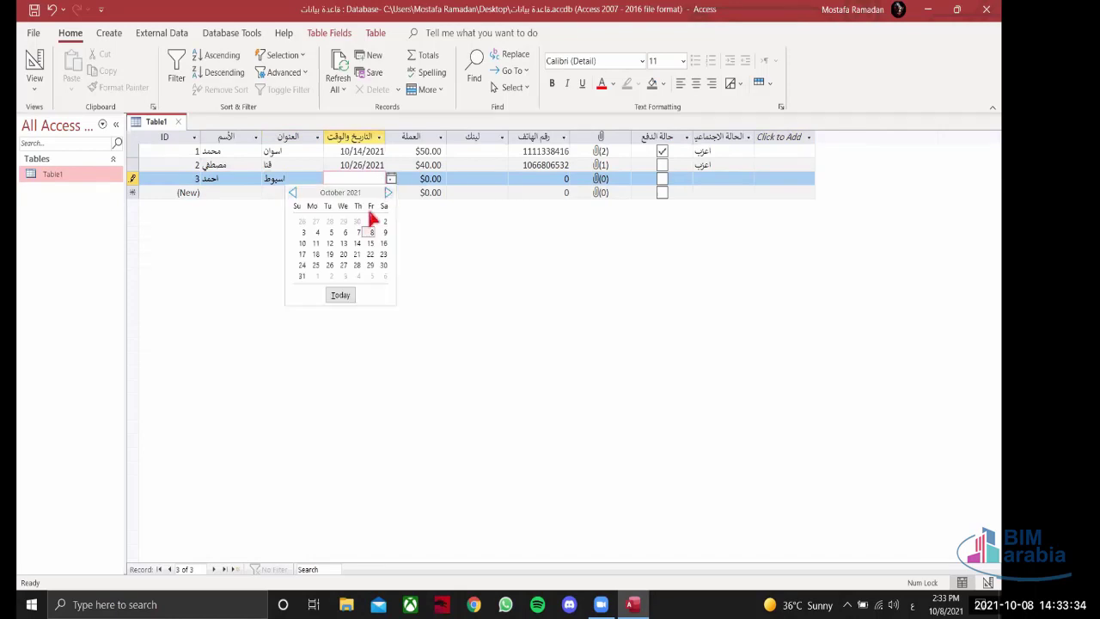
{"action": "left_click", "coordinate": [301, 275]}
- Give record 3 an amount of $30.00 and a phone number
{"action": "left_click", "coordinate": [426, 179]}
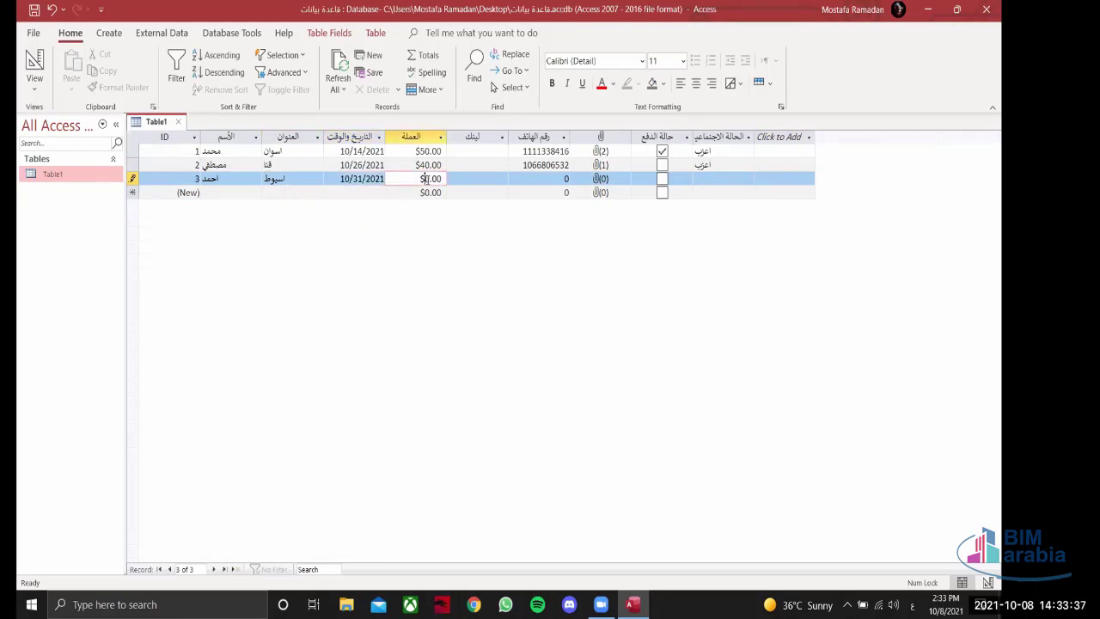
{"action": "double_click", "coordinate": [430, 179]}
{"action": "type", "text": "30"}
{"action": "key", "text": "Tab"}
{"action": "key", "text": "Tab"}
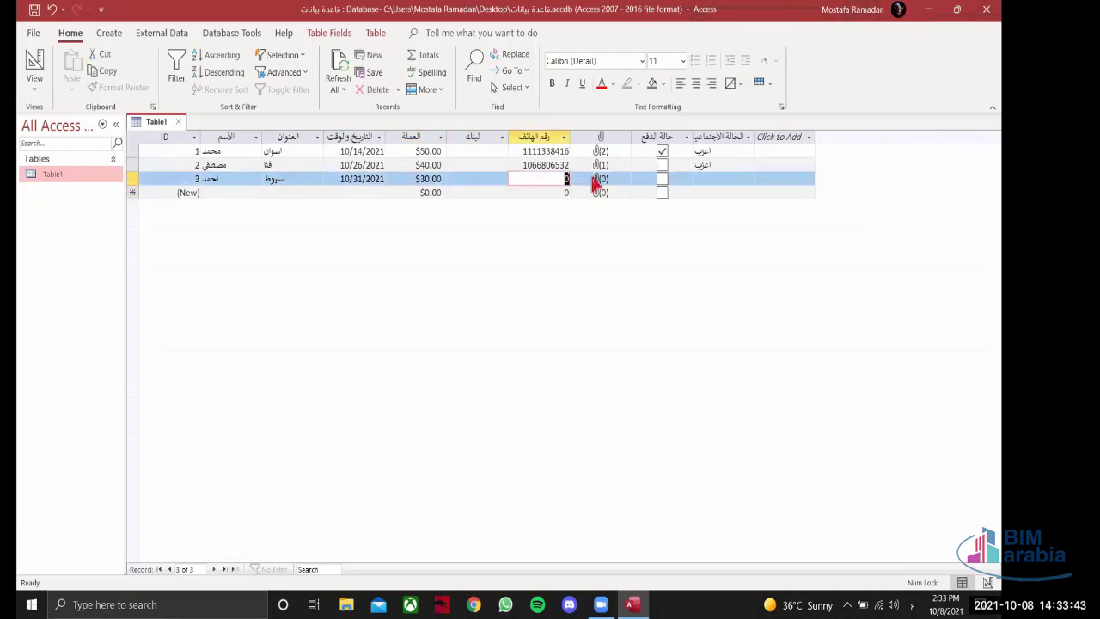
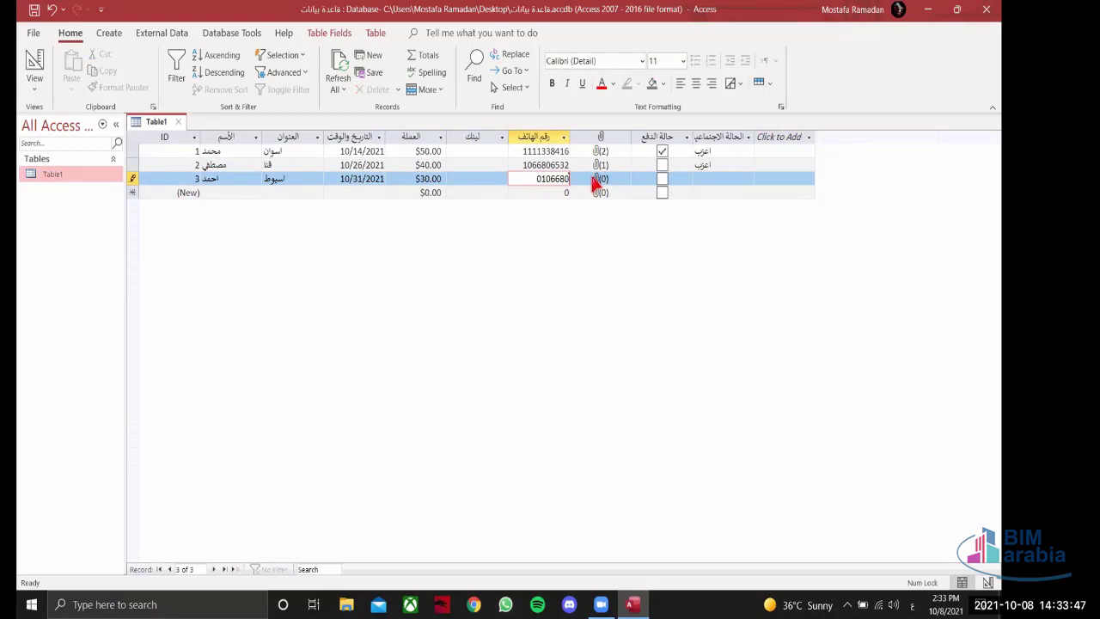
{"action": "key", "text": "Tab"}
- Mark record 3 paid with status متزوج, and enter the fourth record's name
{"action": "left_click", "coordinate": [662, 179]}
{"action": "left_click", "coordinate": [700, 179]}
{"action": "left_click", "coordinate": [747, 181]}
{"action": "left_click", "coordinate": [722, 205]}
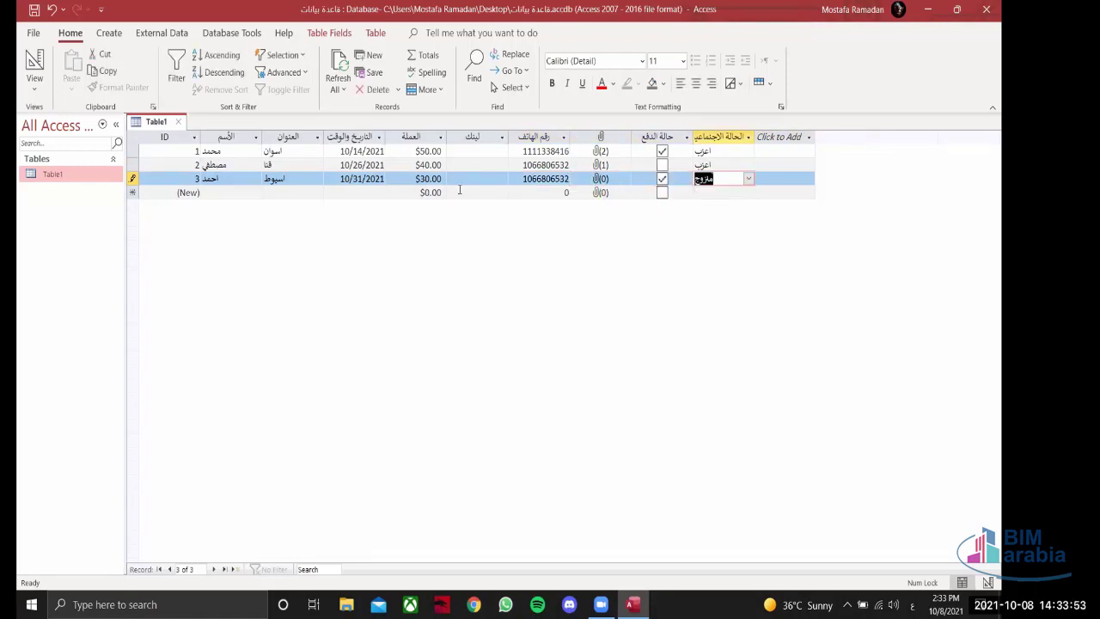
{"action": "left_click", "coordinate": [213, 192]}
{"action": "type", "text": "محمود"}
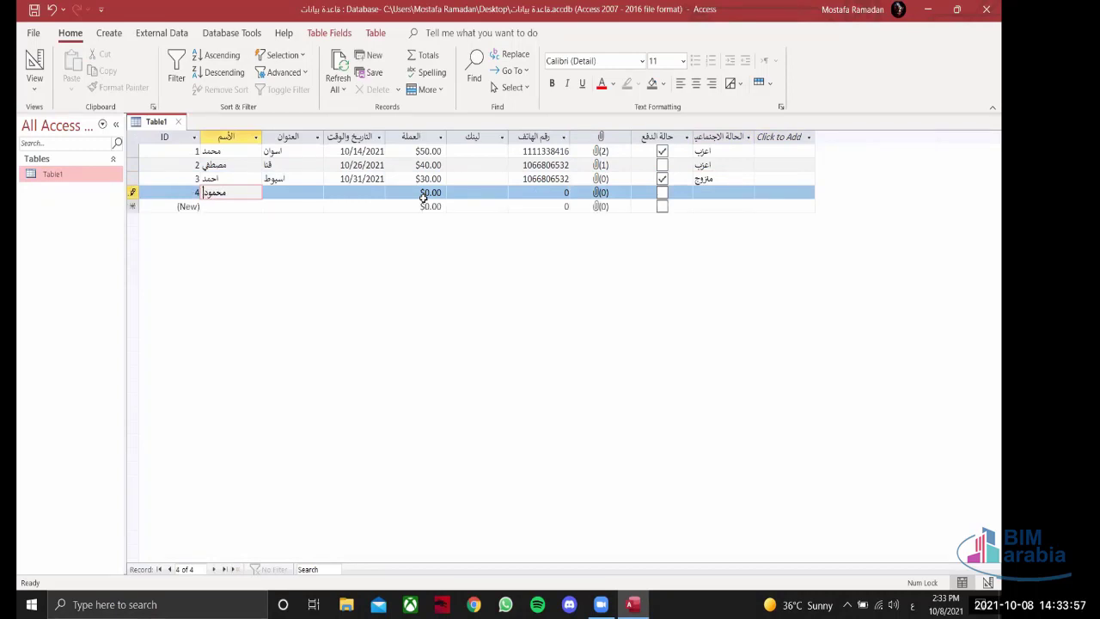
- Enter record 4's address and set its date to 10/30/2021
{"action": "key", "text": "Tab"}
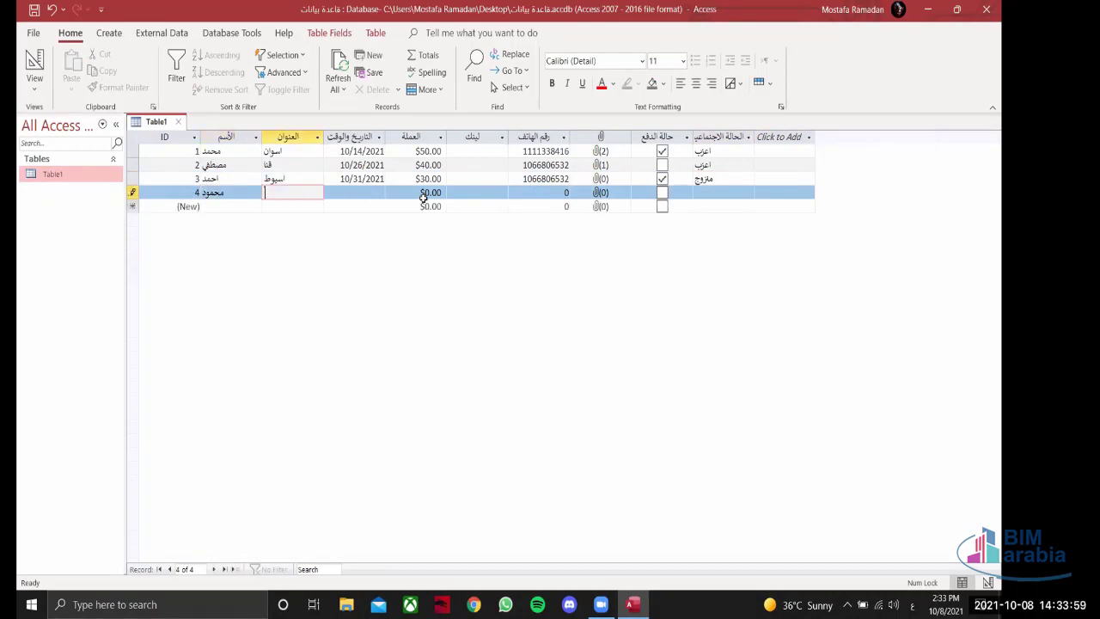
{"action": "type", "text": "سوهاج"}
{"action": "key", "text": "Tab"}
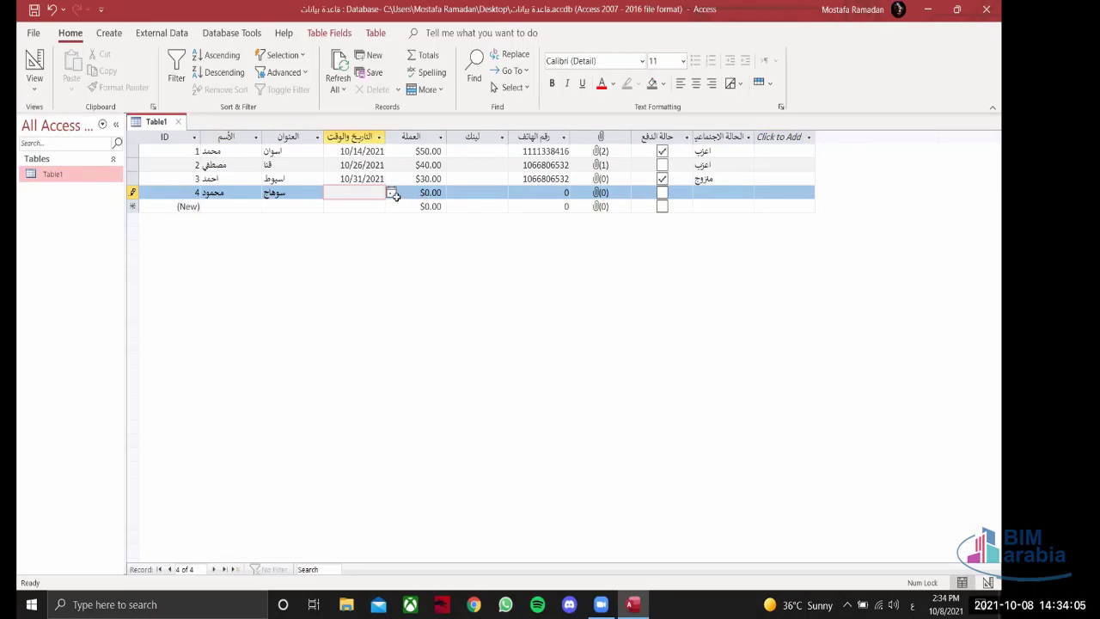
{"action": "left_click", "coordinate": [391, 192]}
{"action": "left_click", "coordinate": [380, 269]}
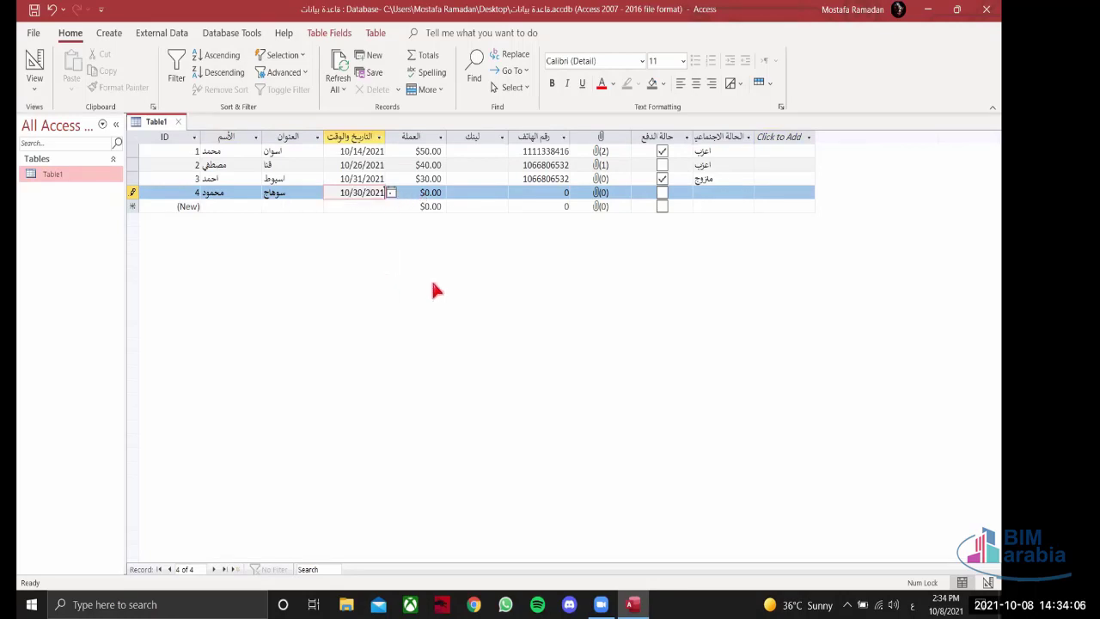
- Give record 4 $20.00, a phone number, payment ticked and status مطلق
{"action": "left_click", "coordinate": [427, 193]}
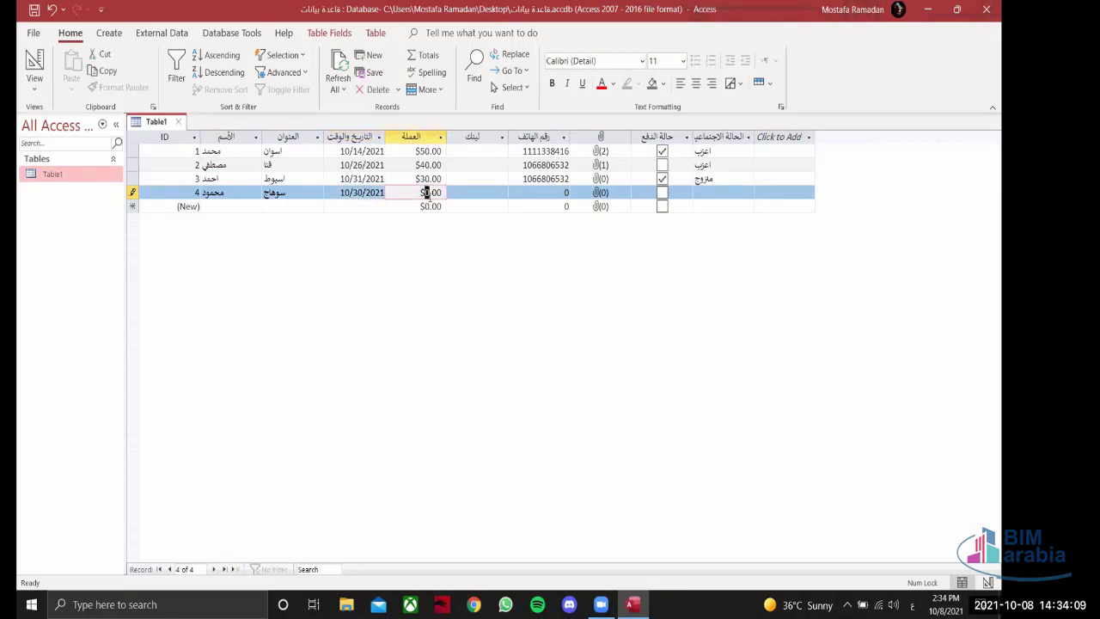
{"action": "type", "text": "2"}
{"action": "key", "text": "Tab"}
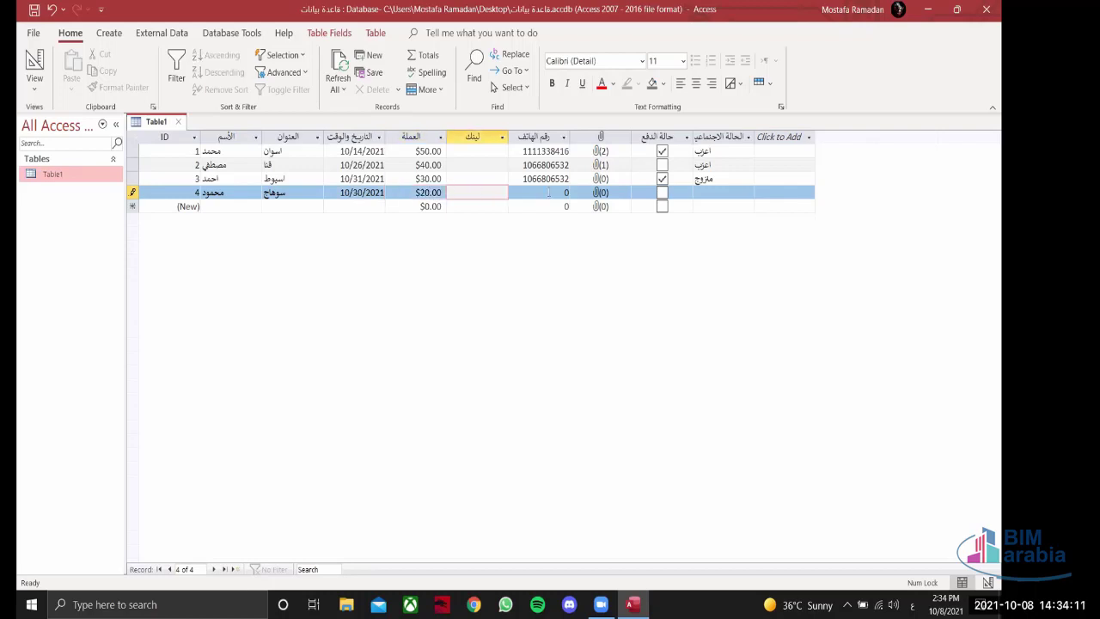
{"action": "key", "text": "Tab"}
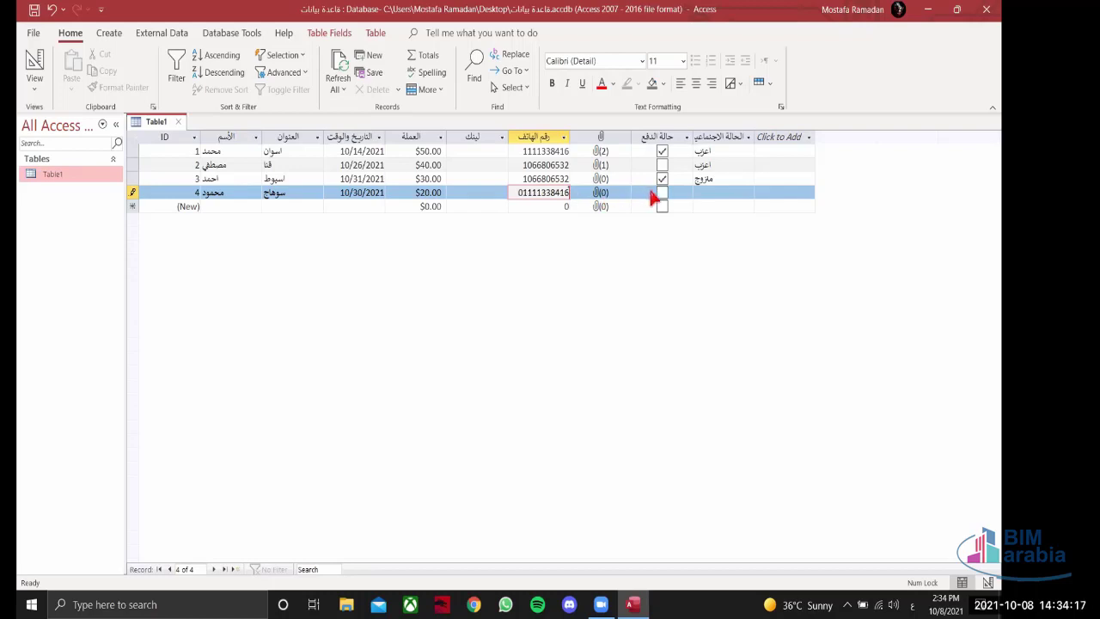
{"action": "left_click", "coordinate": [662, 194]}
{"action": "left_click", "coordinate": [727, 193]}
{"action": "left_click", "coordinate": [748, 194]}
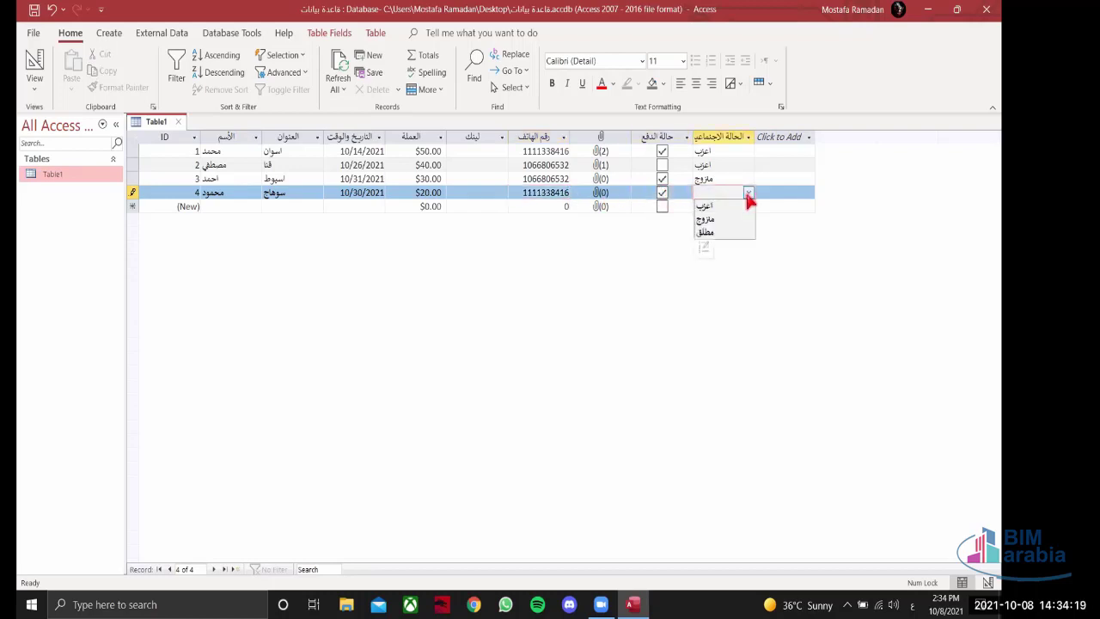
{"action": "left_click", "coordinate": [719, 232]}
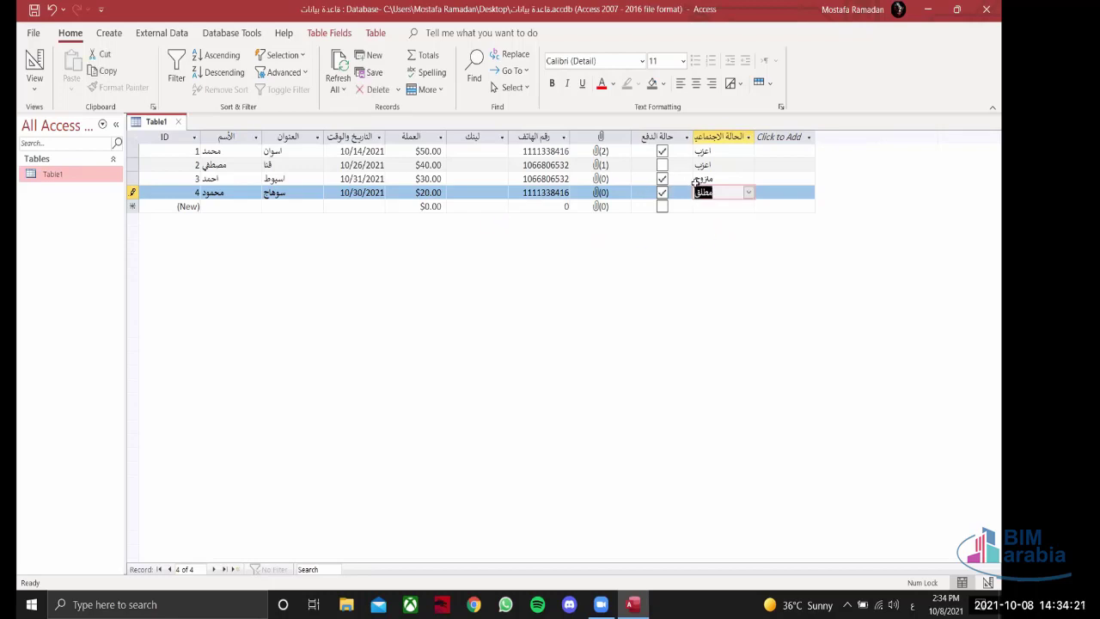
{"action": "key", "text": "Tab"}
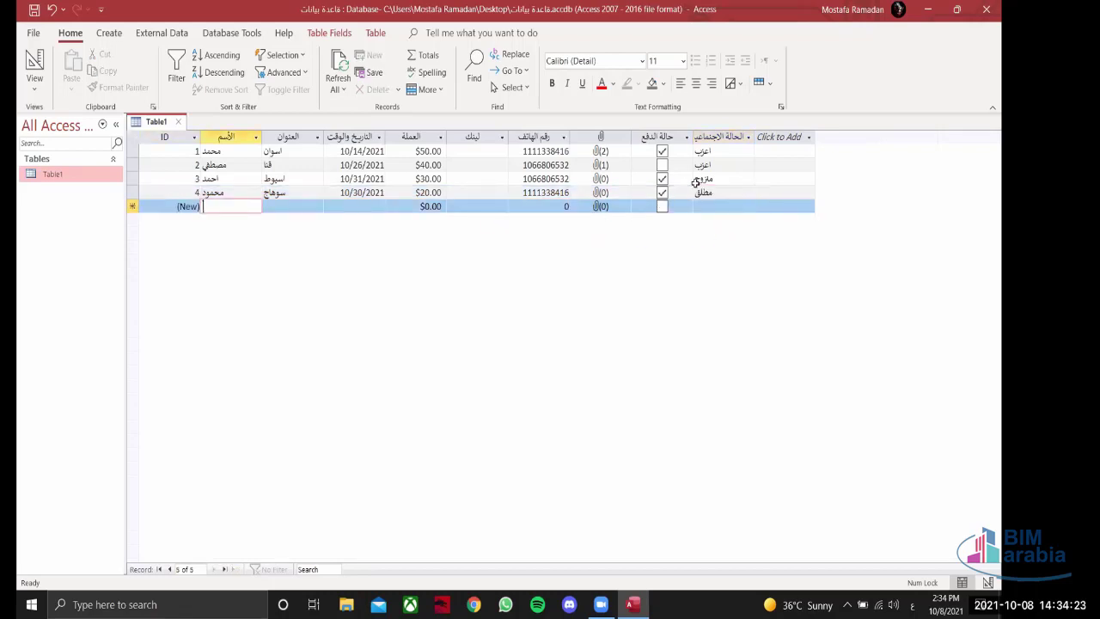
- Change record 4's status to اعزب and enter the fifth record's name and address
{"action": "left_click", "coordinate": [709, 192]}
{"action": "left_click", "coordinate": [749, 193]}
{"action": "left_click", "coordinate": [726, 206]}
{"action": "key", "text": "Tab"}
{"action": "type", "text": "علي"}
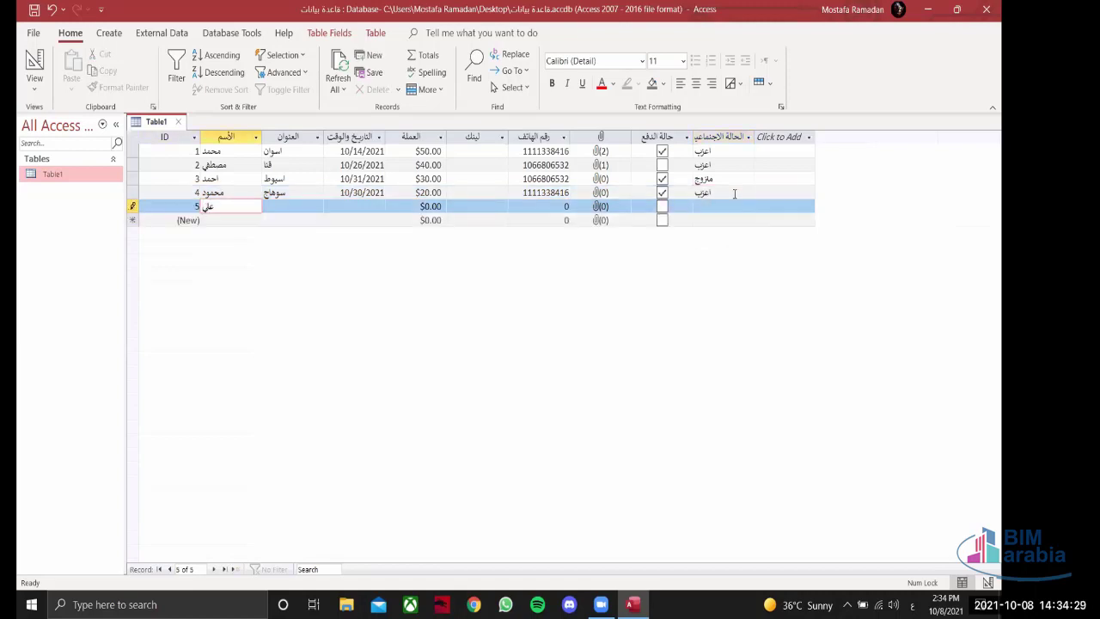
{"action": "key", "text": "Tab"}
{"action": "type", "text": "القاهرة"}
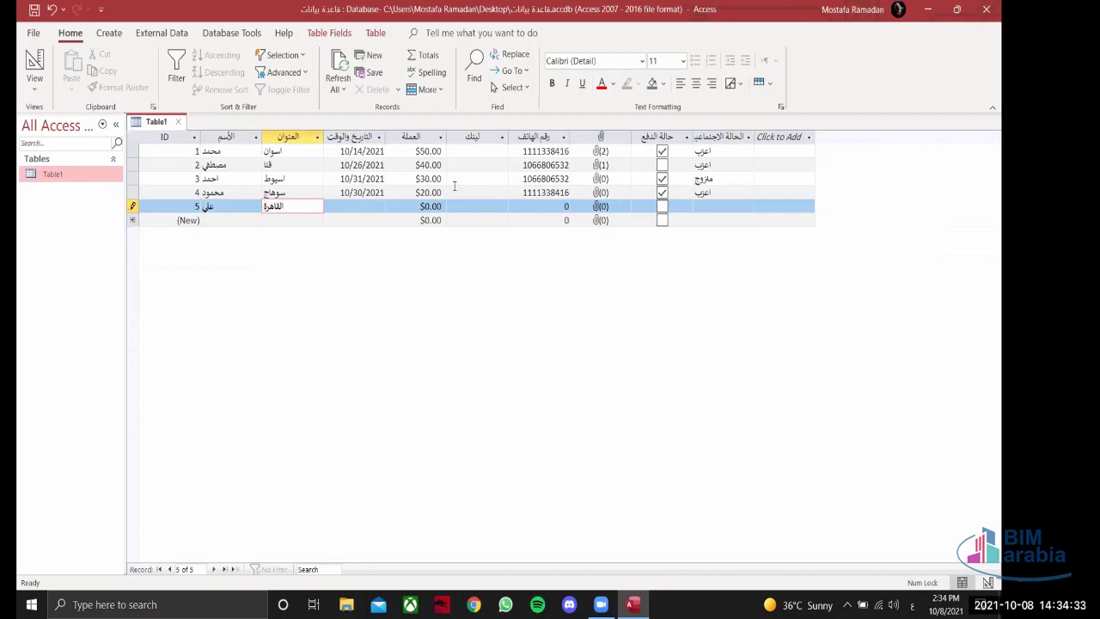
- Set record 5's date to 9/15/2021 and its amount to $10.00
{"action": "left_click", "coordinate": [373, 206]}
{"action": "left_click", "coordinate": [390, 208]}
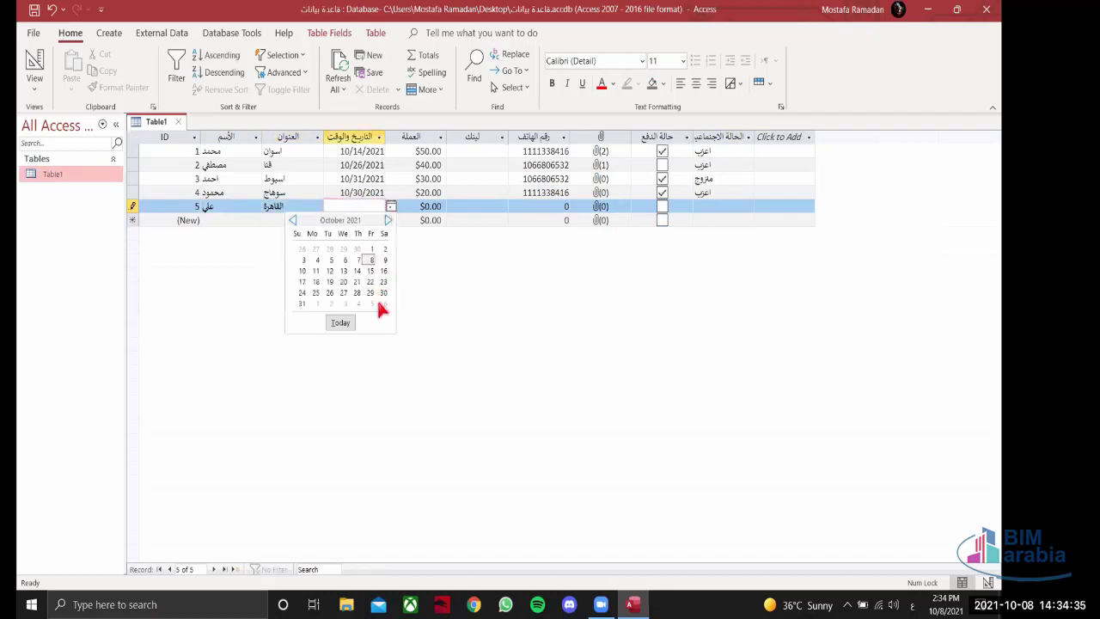
{"action": "left_click", "coordinate": [293, 221]}
{"action": "left_click", "coordinate": [344, 272]}
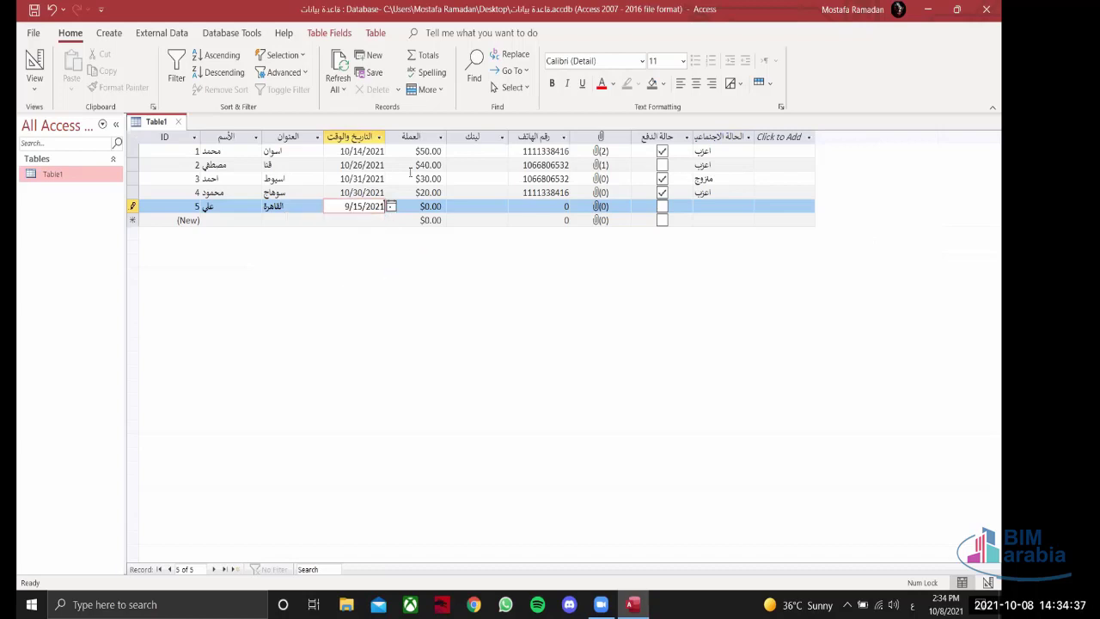
{"action": "left_click", "coordinate": [425, 206]}
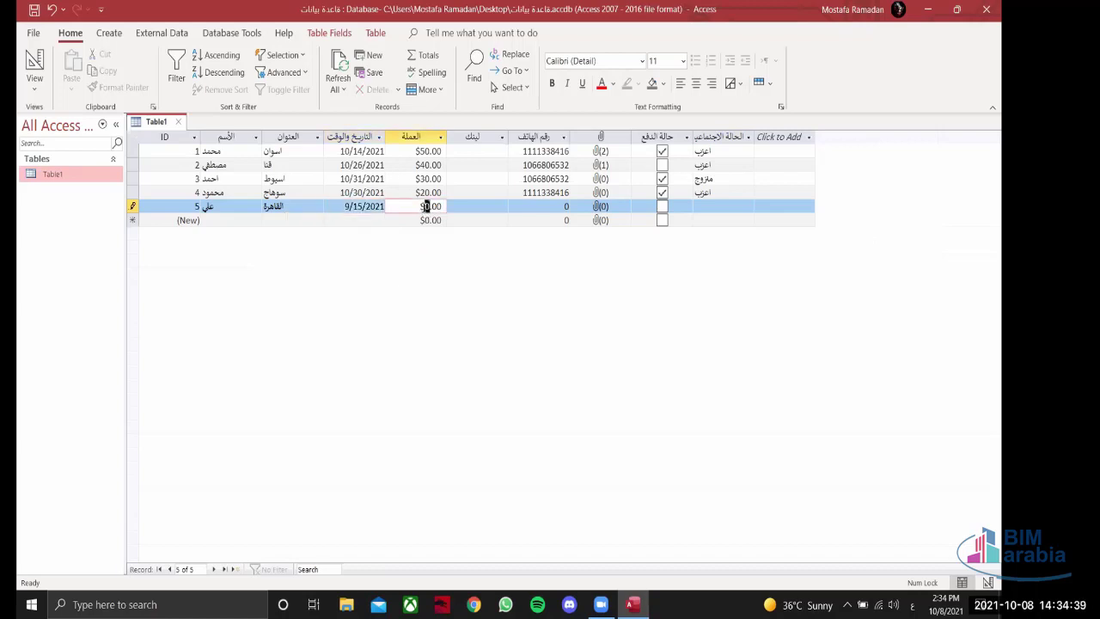
{"action": "type", "text": "1"}
- Enter record 5's phone number and set its marital status to مطلق
{"action": "left_click", "coordinate": [516, 213]}
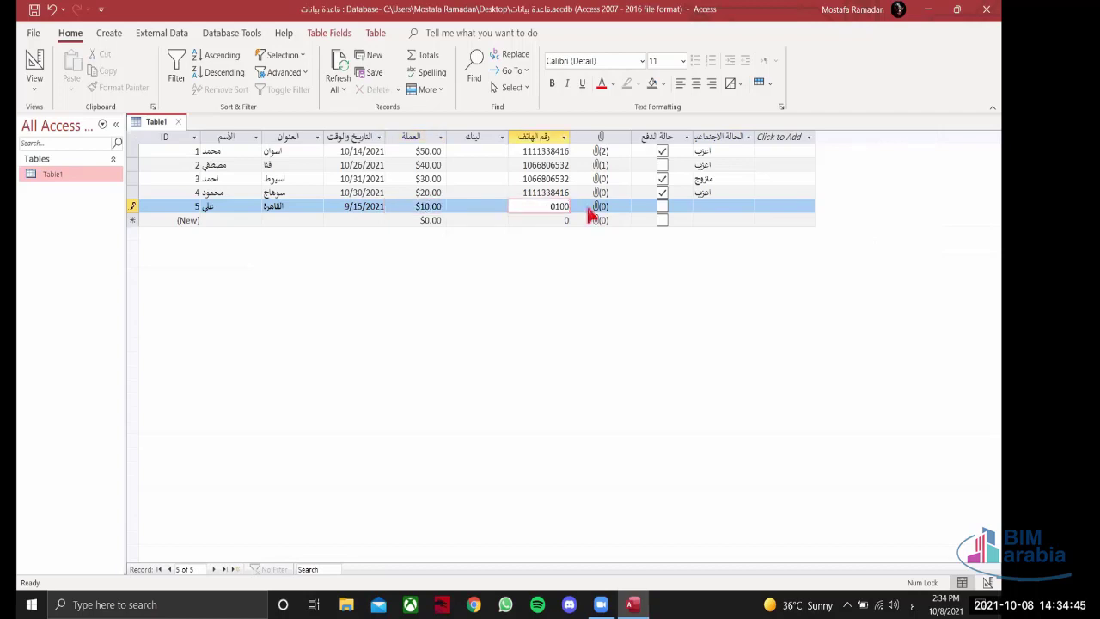
{"action": "key", "text": "Tab"}
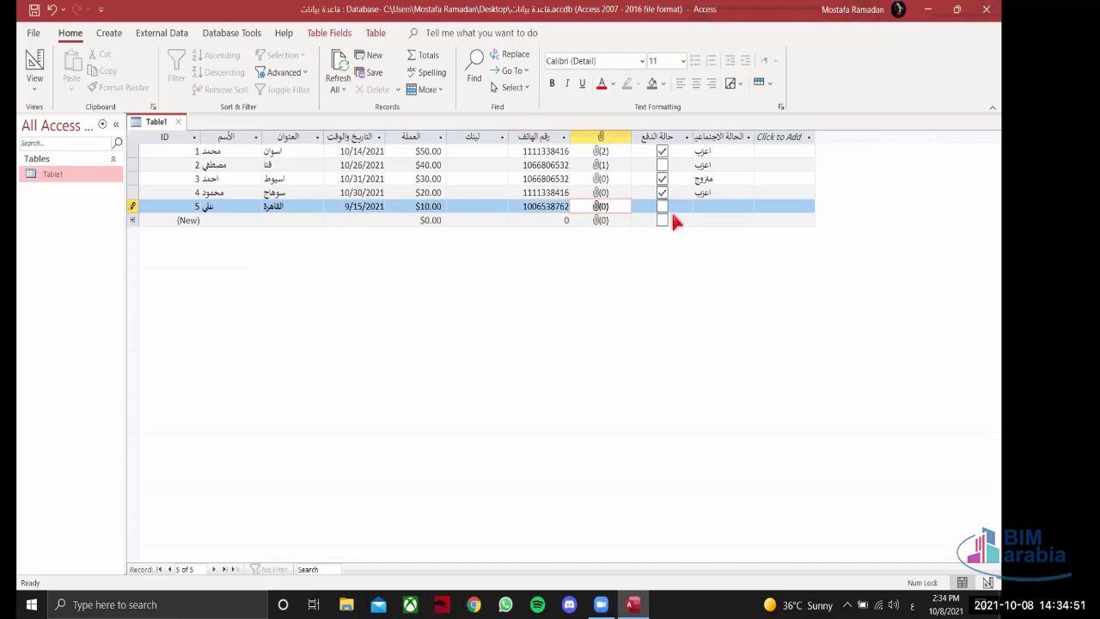
{"action": "left_click", "coordinate": [730, 208]}
{"action": "left_click", "coordinate": [747, 208]}
{"action": "left_click", "coordinate": [717, 250]}
{"action": "key", "text": "Tab"}
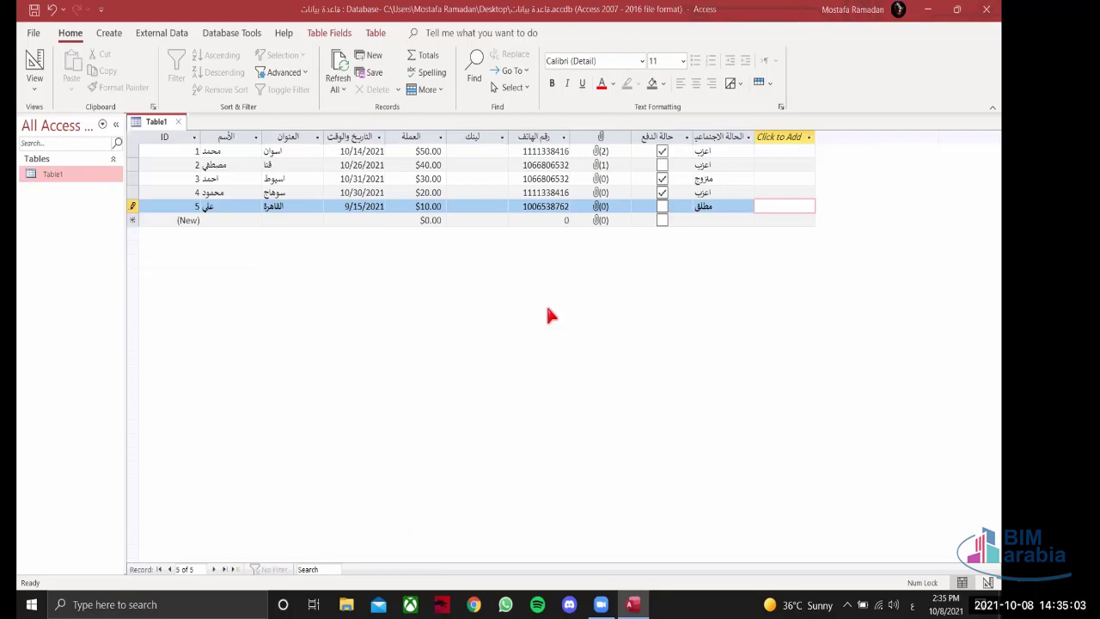
{"action": "left_click", "coordinate": [35, 78]}
- Switch Table1 to Design View and inspect the Yes/No and Currency field data types
{"action": "left_click", "coordinate": [56, 151]}
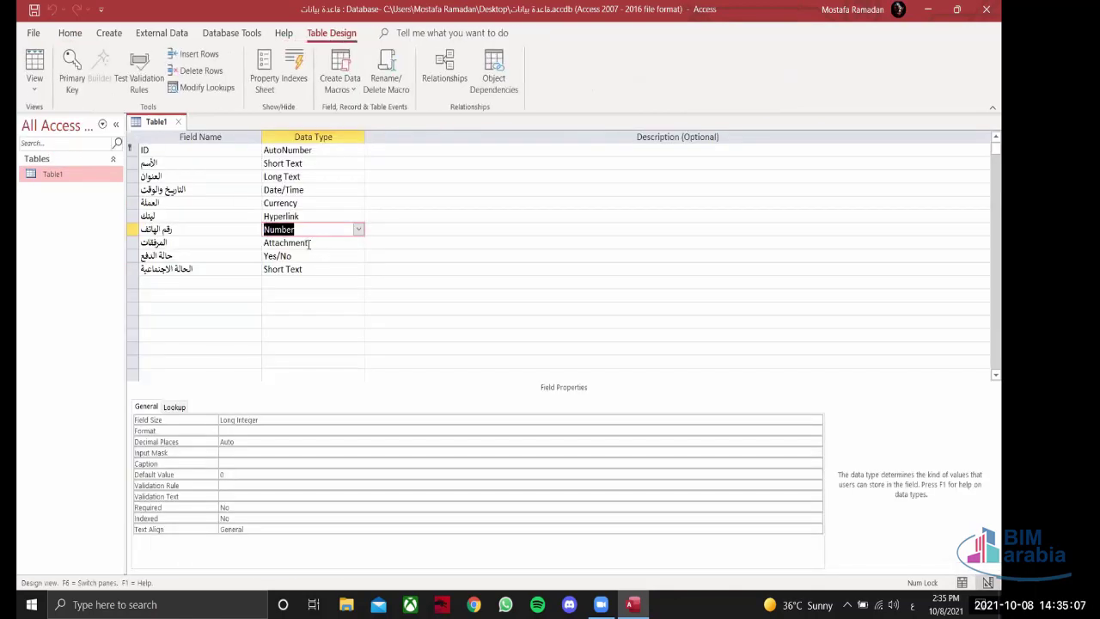
{"action": "left_click", "coordinate": [281, 256]}
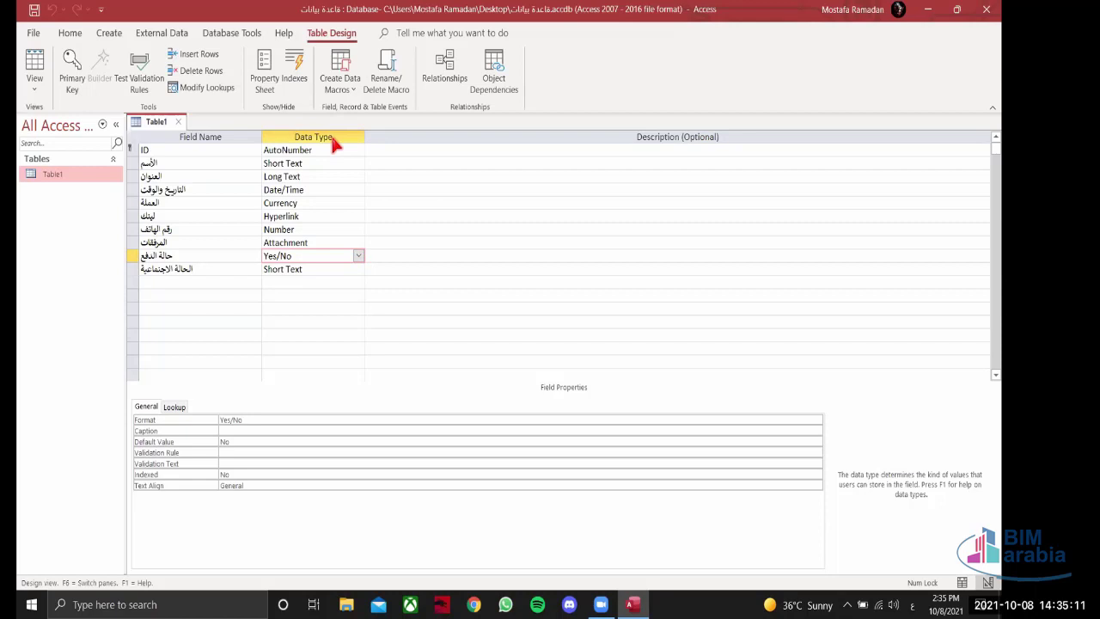
{"action": "left_click", "coordinate": [358, 257]}
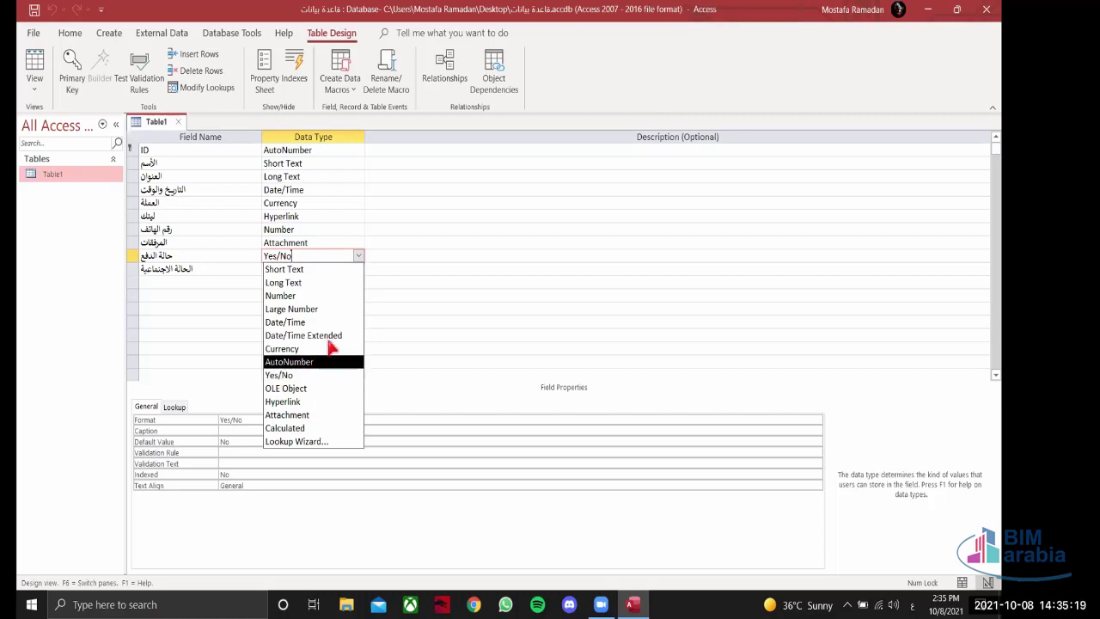
{"action": "left_click", "coordinate": [378, 282]}
{"action": "left_click", "coordinate": [323, 203]}
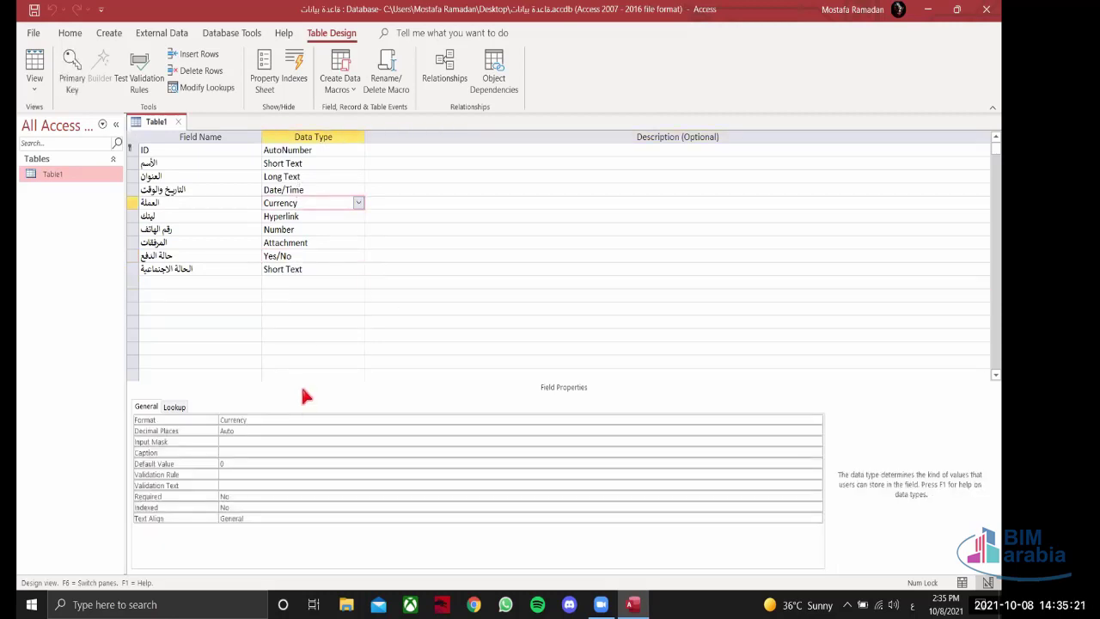
- Review the amount field's Currency format and Auto decimal places, leaving both unchanged
{"action": "left_click", "coordinate": [307, 419]}
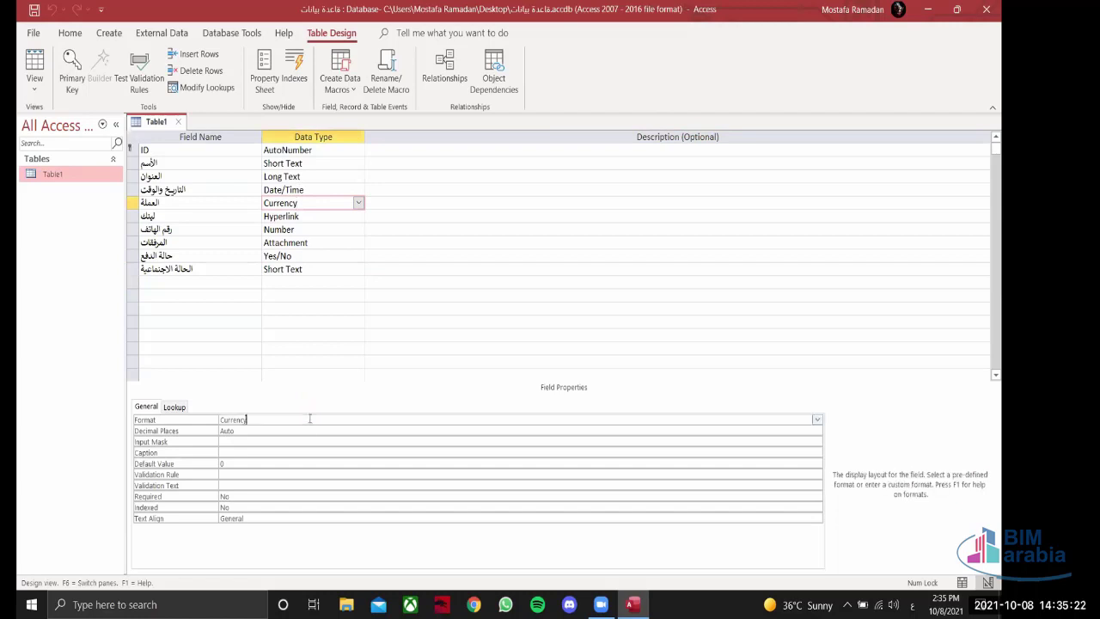
{"action": "left_click", "coordinate": [816, 420]}
{"action": "left_click", "coordinate": [816, 421]}
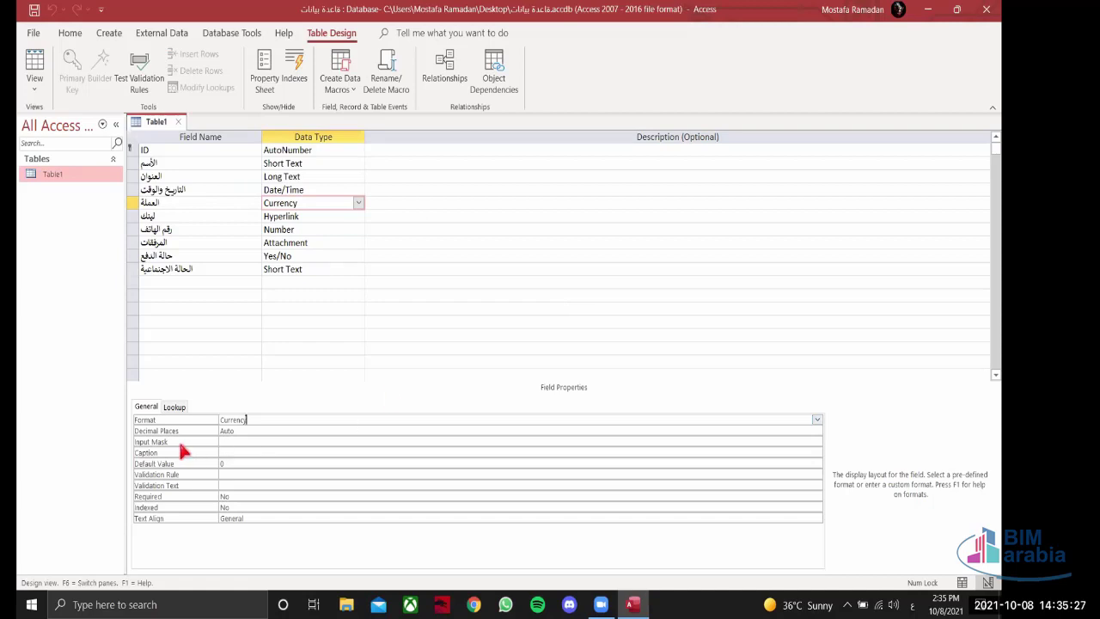
{"action": "left_click", "coordinate": [816, 421]}
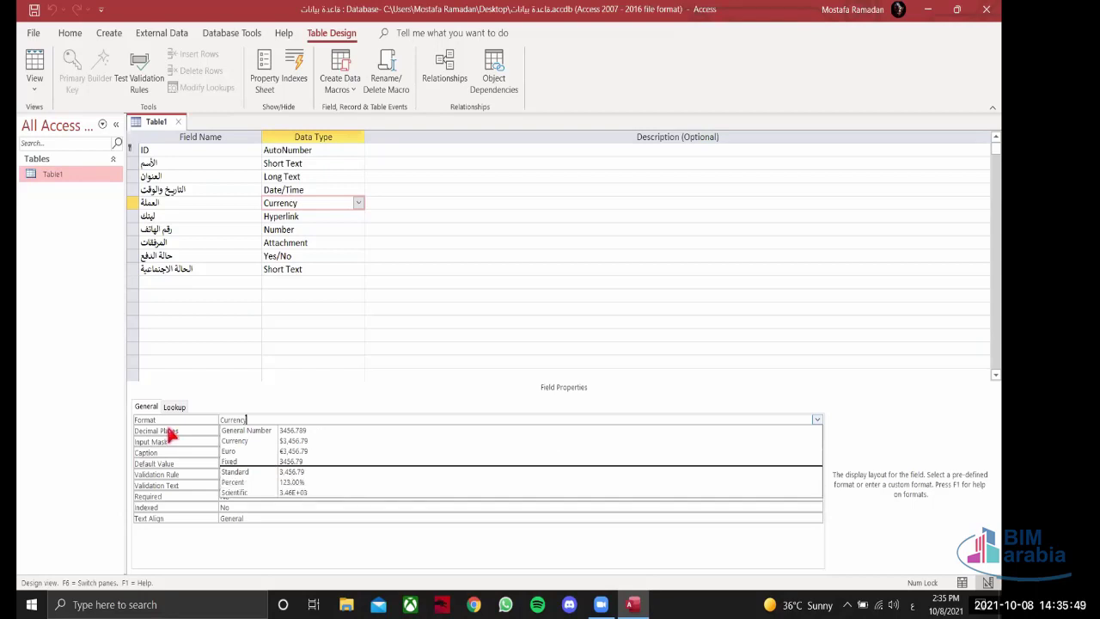
{"action": "left_click", "coordinate": [191, 454]}
{"action": "left_click", "coordinate": [241, 432]}
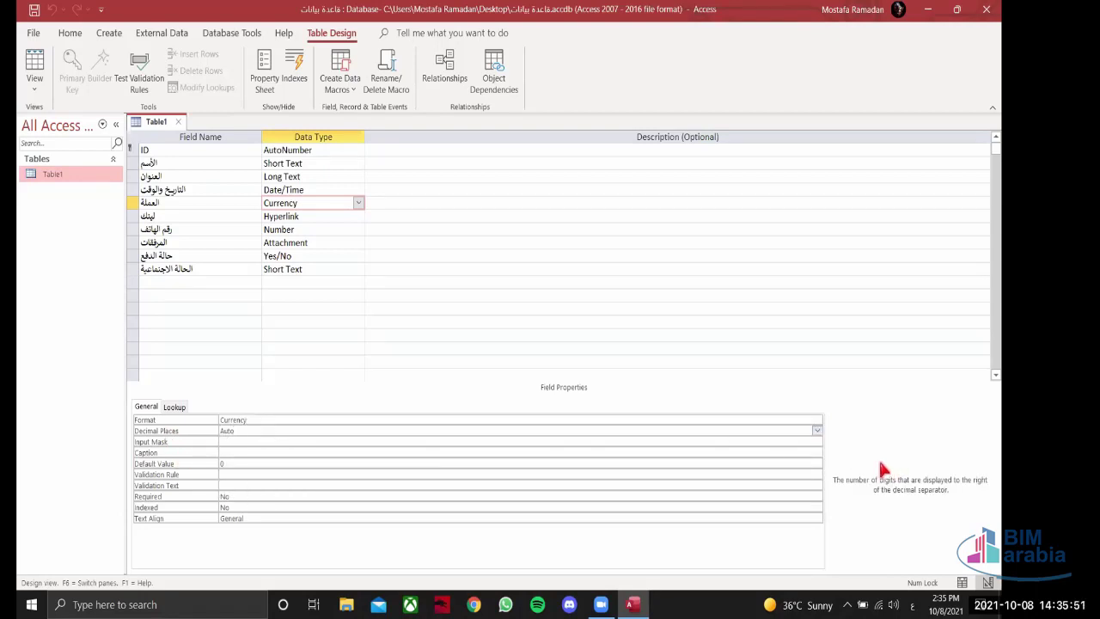
{"action": "left_click", "coordinate": [817, 432]}
{"action": "scroll", "coordinate": [257, 343], "scroll_direction": "down", "scroll_amount": 3}
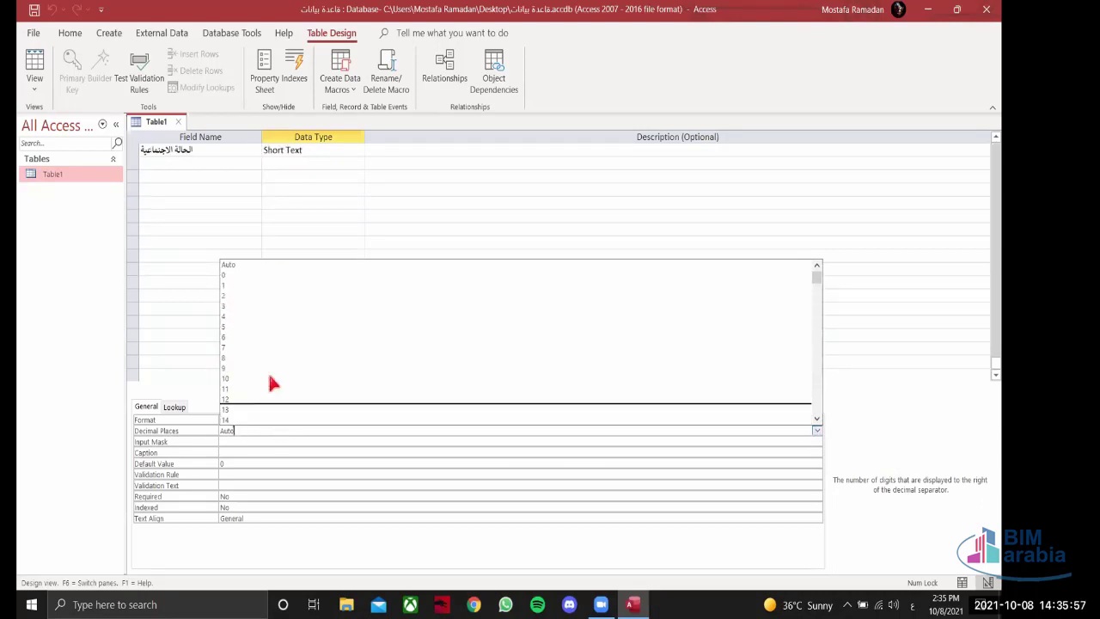
{"action": "left_click", "coordinate": [303, 507]}
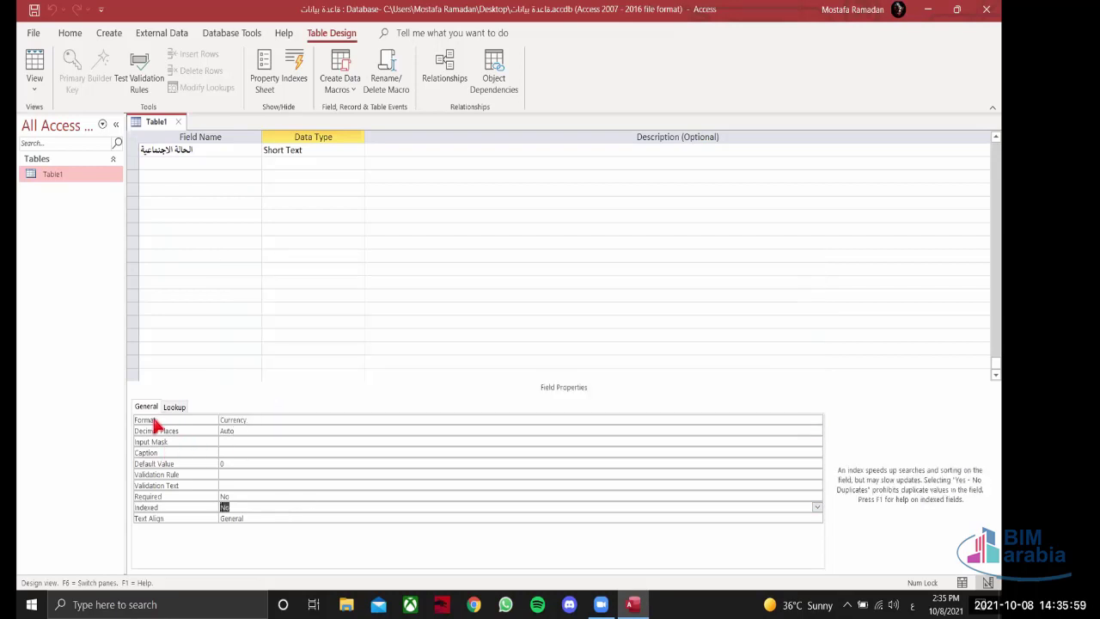
- Check the Validation Text and Format properties, then bring up the View dropdown
{"action": "left_click", "coordinate": [169, 484]}
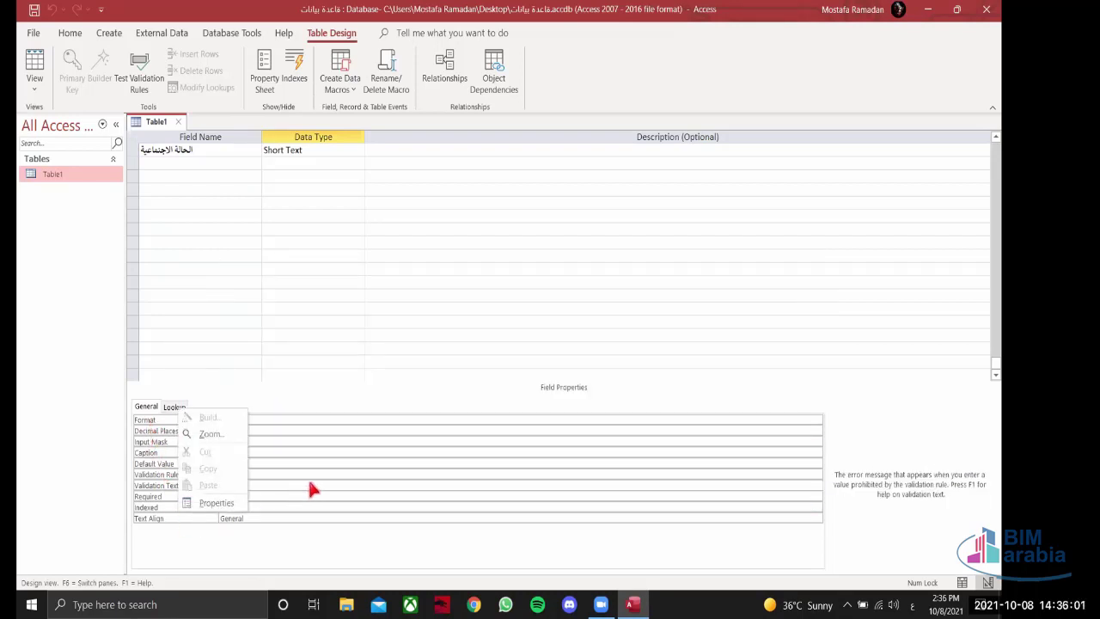
{"action": "left_click", "coordinate": [154, 406]}
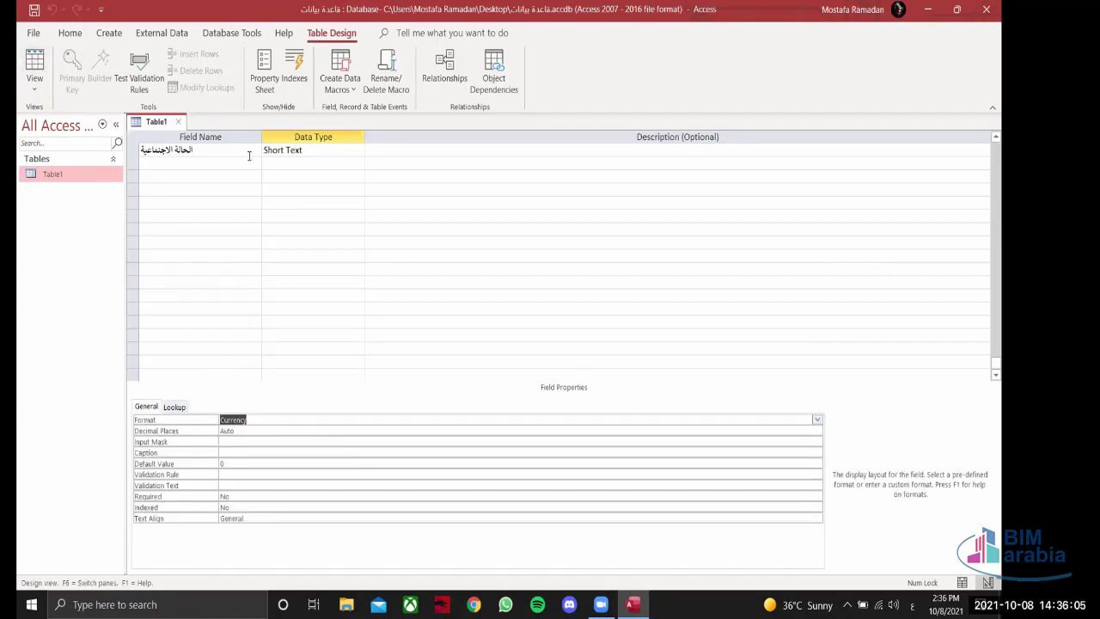
{"action": "scroll", "coordinate": [249, 155], "scroll_direction": "up", "scroll_amount": 3}
{"action": "left_click", "coordinate": [34, 86]}
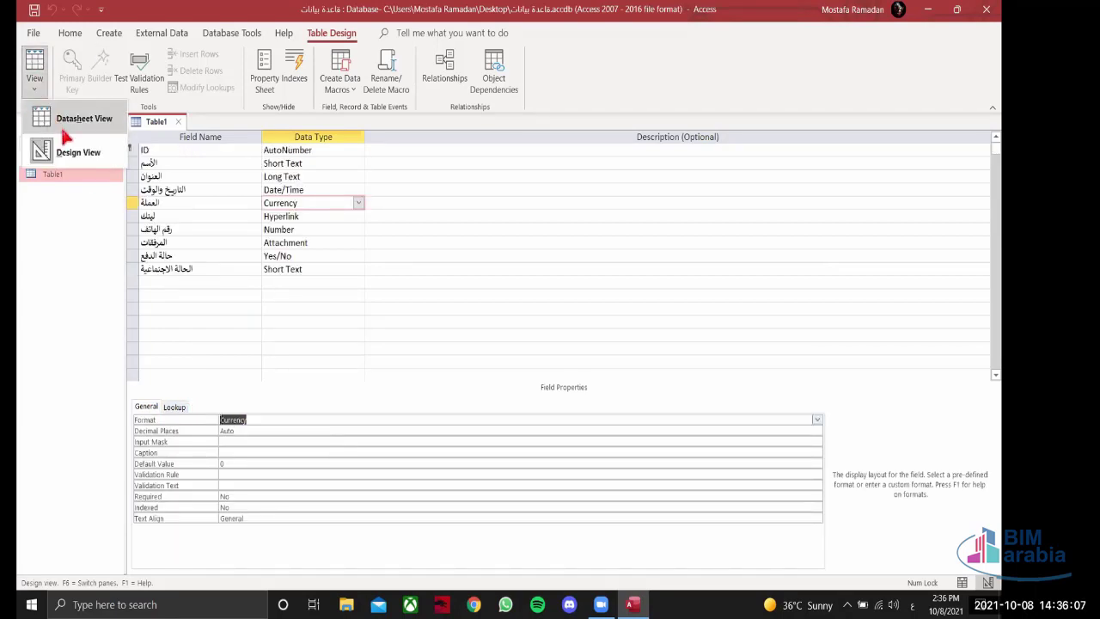
- Show Table1 as a datasheet in 12-point Algerian text
{"action": "left_click", "coordinate": [85, 116]}
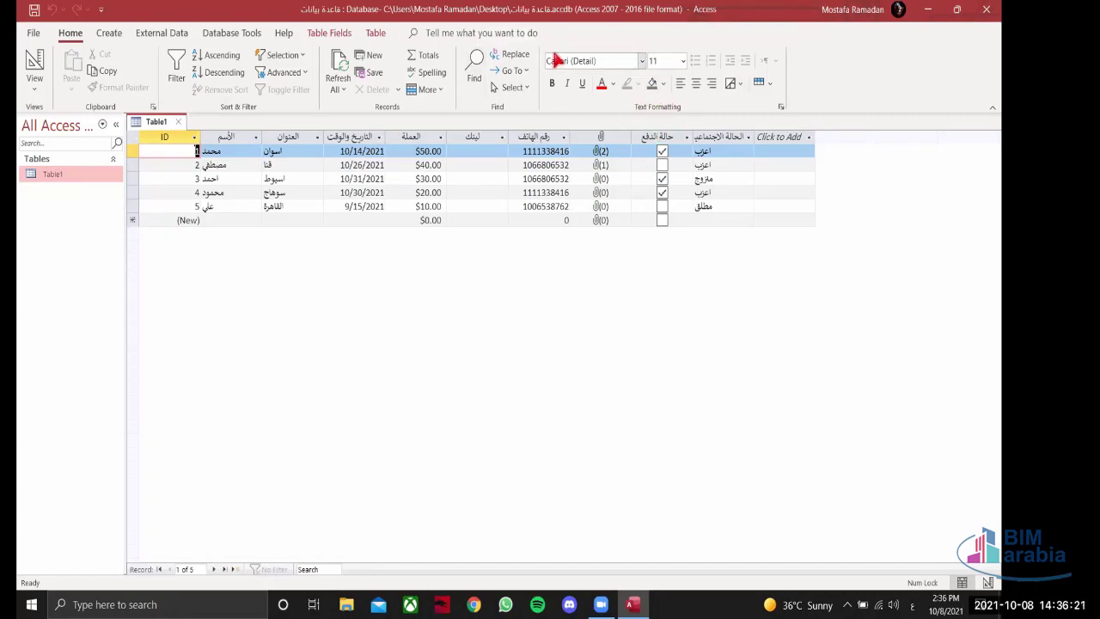
{"action": "left_click", "coordinate": [684, 61]}
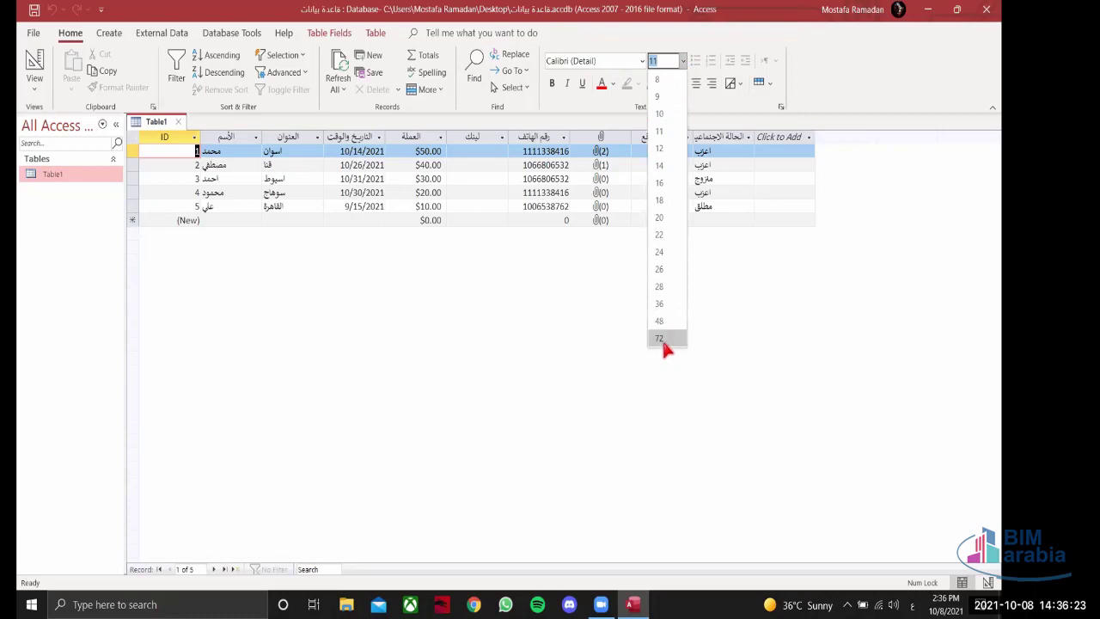
{"action": "left_click", "coordinate": [661, 337]}
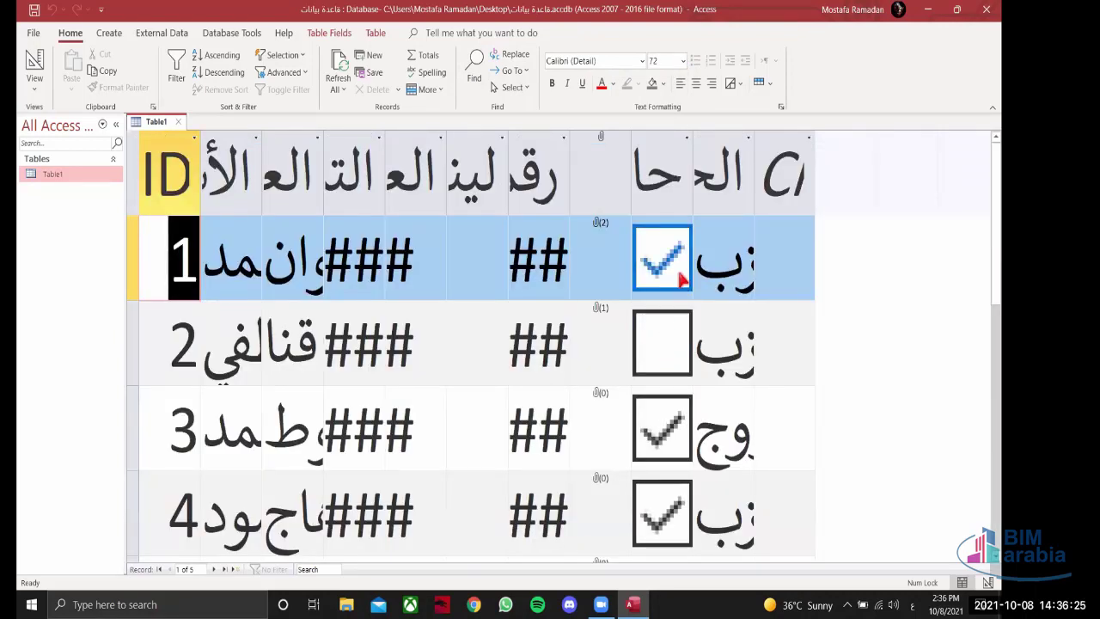
{"action": "left_click", "coordinate": [683, 61]}
{"action": "left_click", "coordinate": [672, 96]}
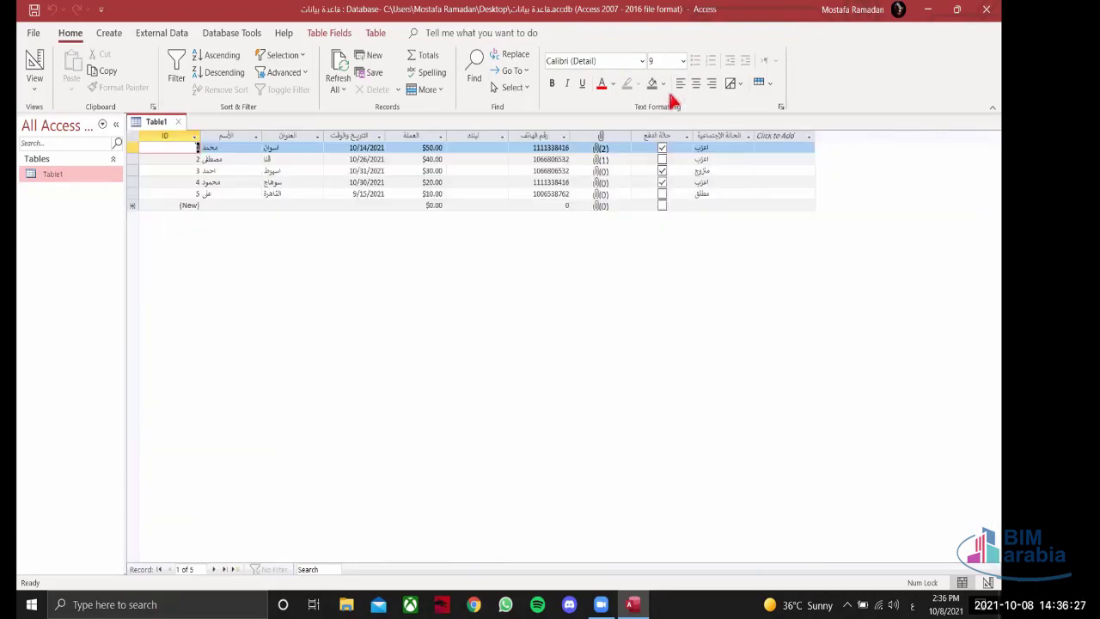
{"action": "left_click", "coordinate": [683, 62]}
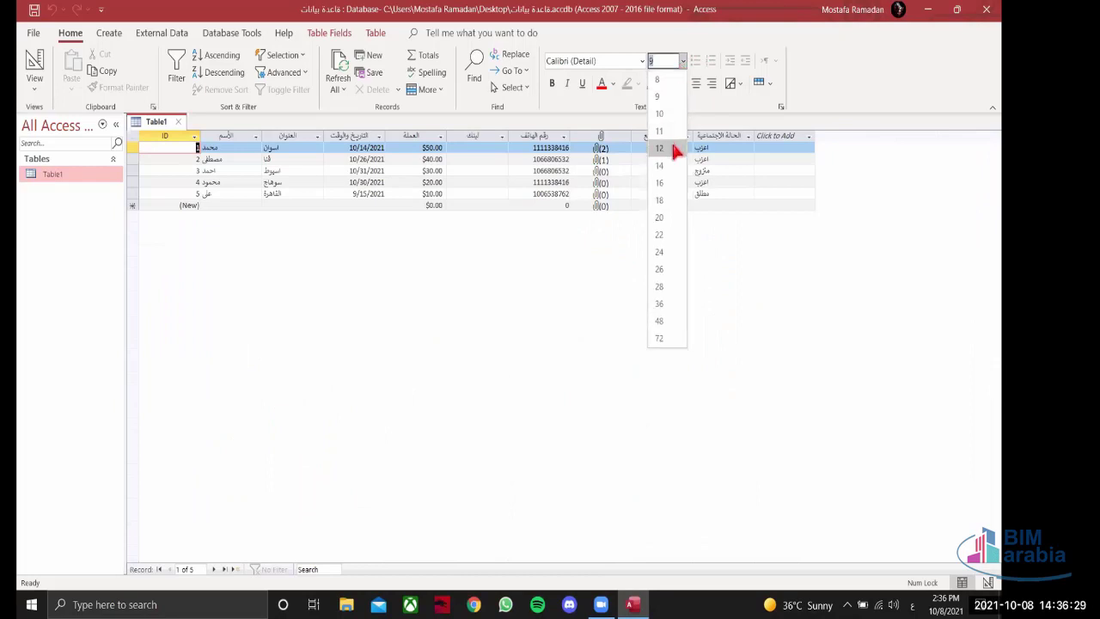
{"action": "left_click", "coordinate": [660, 148]}
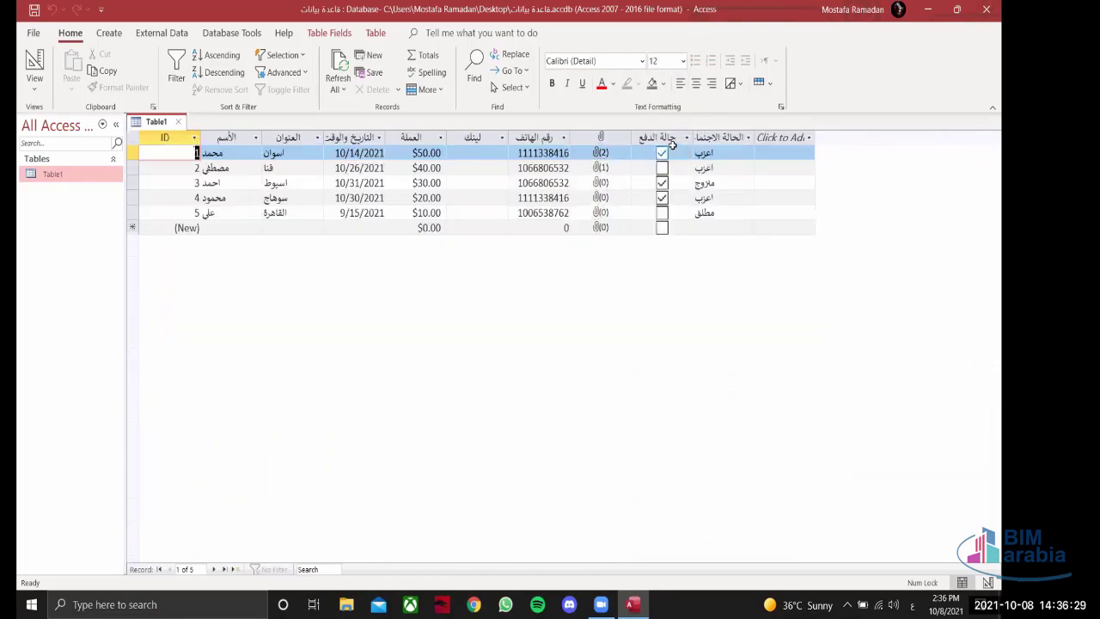
{"action": "left_click", "coordinate": [641, 61]}
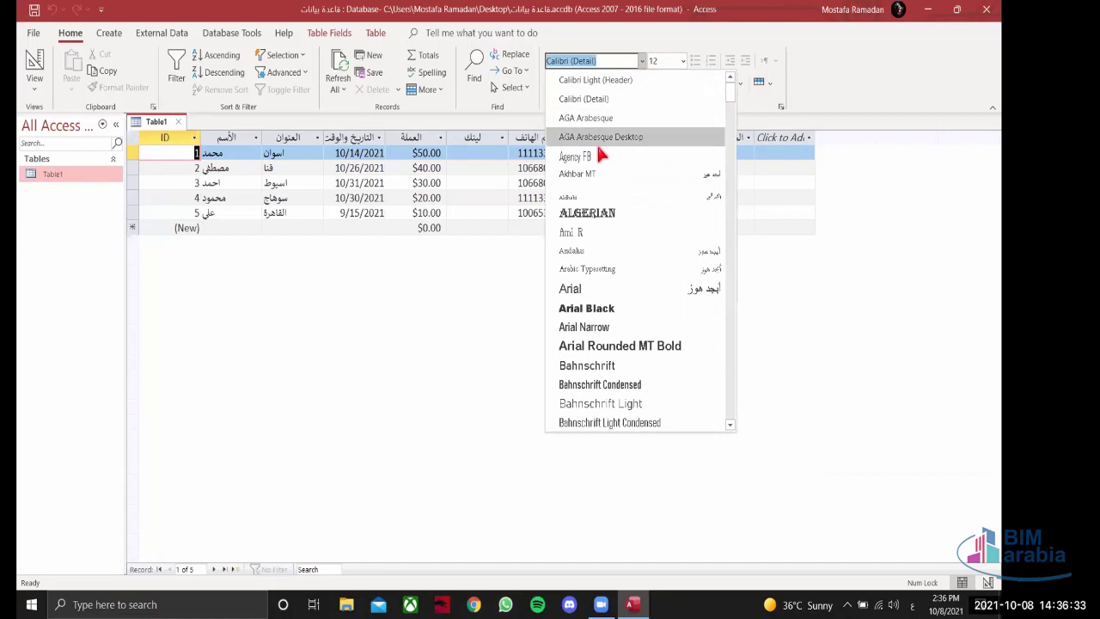
{"action": "left_click", "coordinate": [593, 213]}
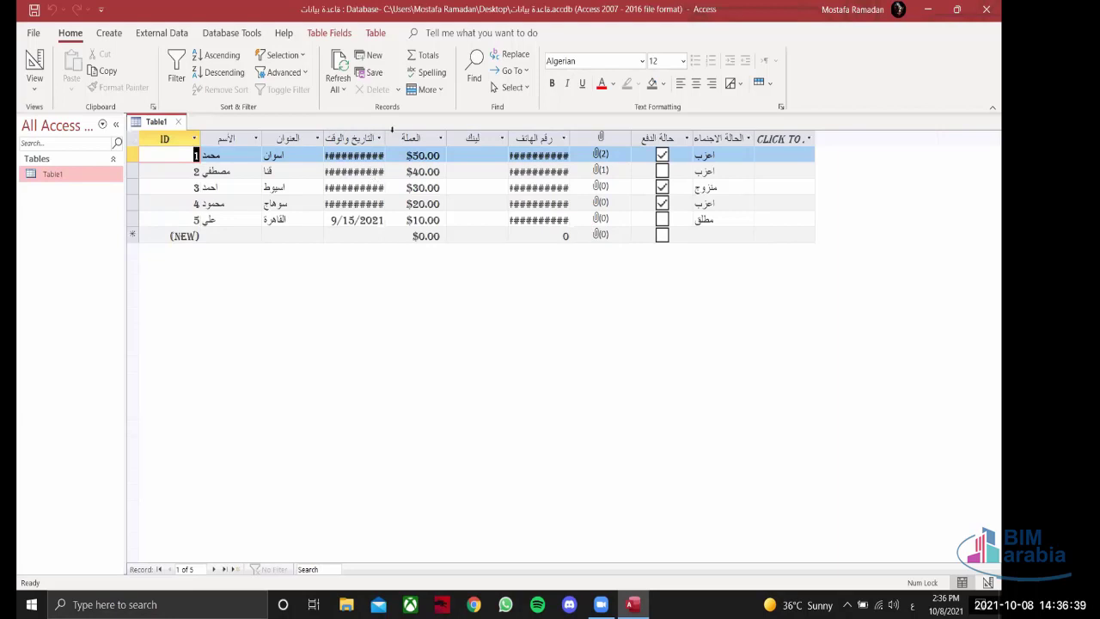
- Widen the date and phone columns and make the text bold, red and italic
{"action": "left_click_drag", "start_coordinate": [382, 137], "coordinate": [394, 138]}
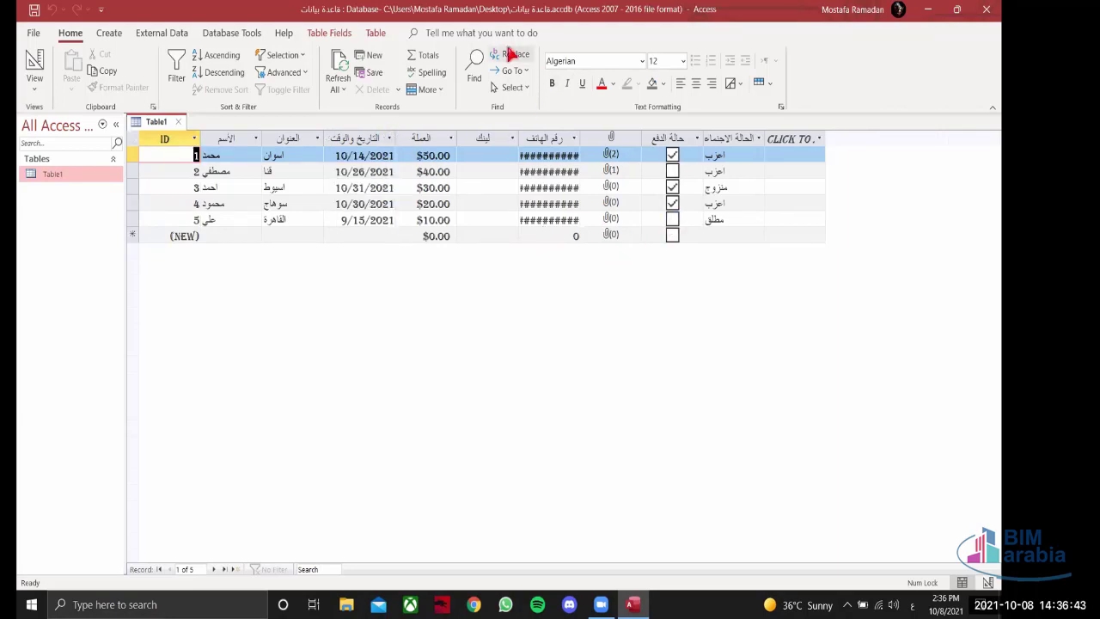
{"action": "left_click", "coordinate": [567, 86]}
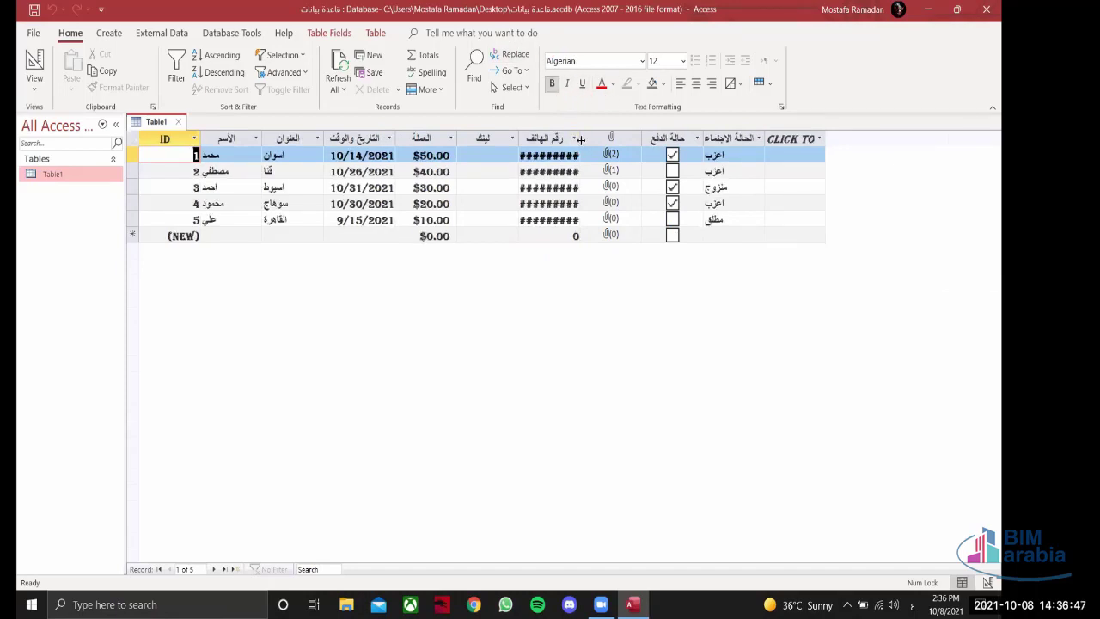
{"action": "left_click_drag", "start_coordinate": [581, 139], "coordinate": [600, 140]}
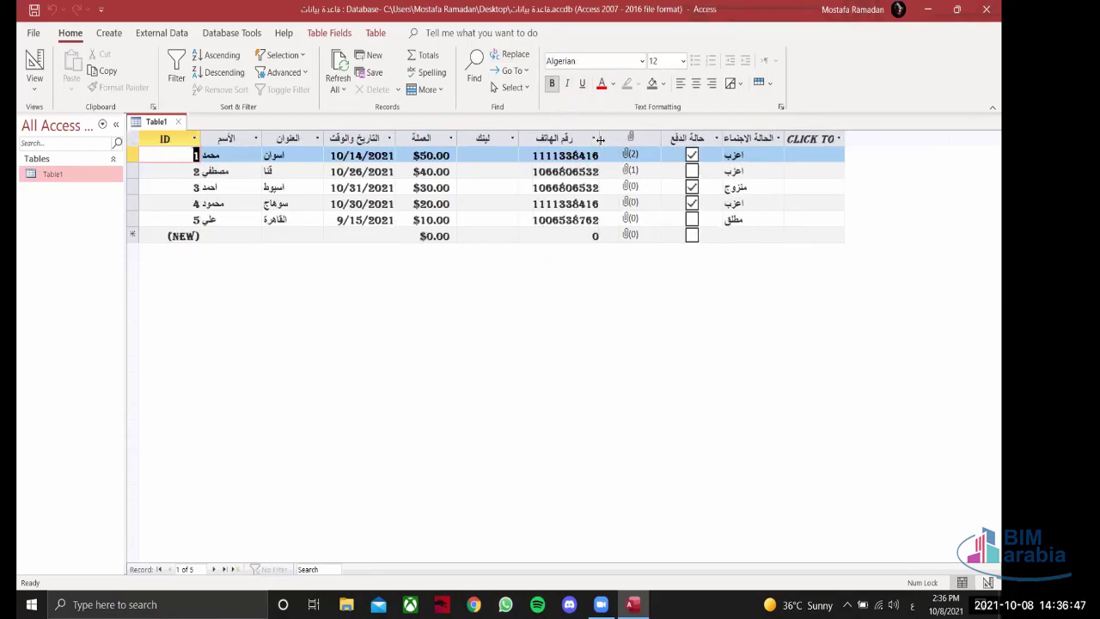
{"action": "left_click", "coordinate": [601, 85]}
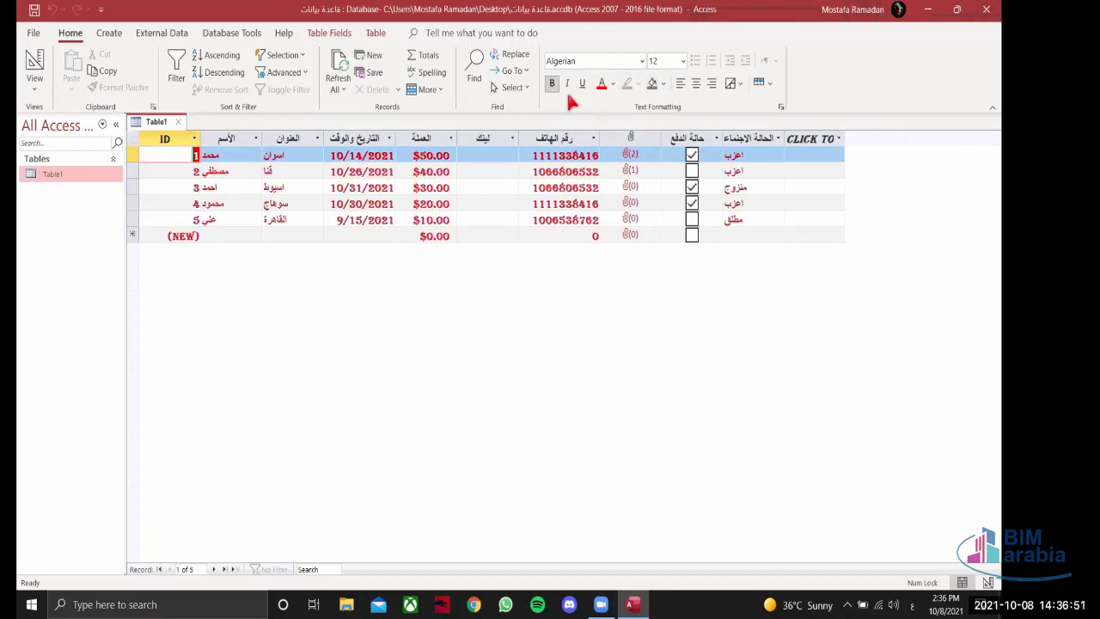
{"action": "left_click", "coordinate": [567, 84]}
{"action": "left_click", "coordinate": [582, 85]}
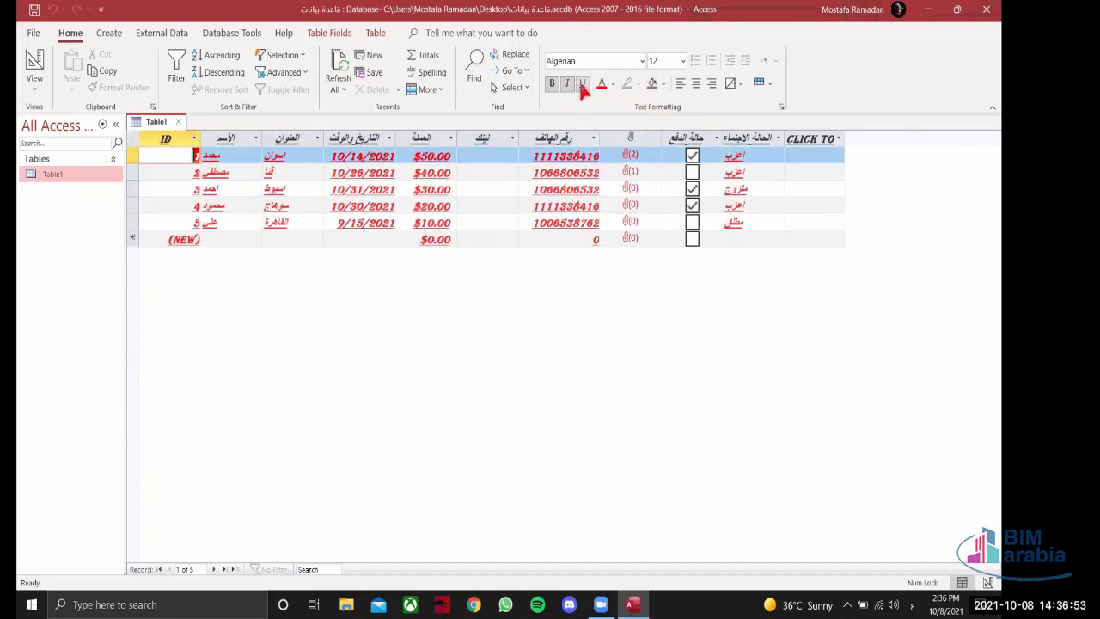
{"action": "left_click", "coordinate": [581, 86]}
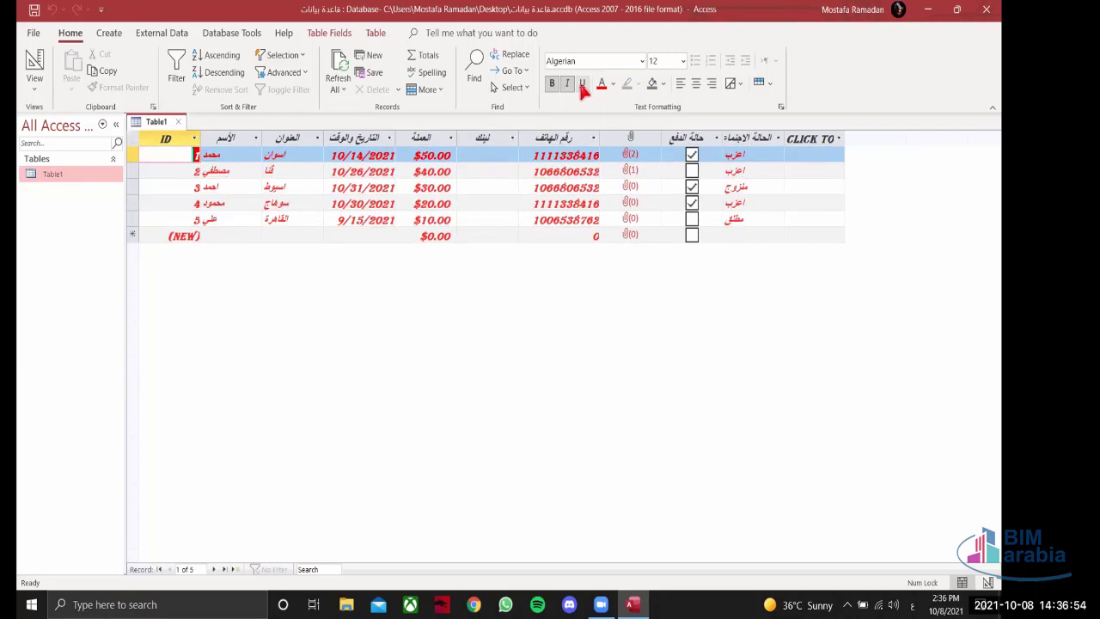
- Set the datasheet background colour to white after trying dark navy
{"action": "left_click", "coordinate": [663, 84]}
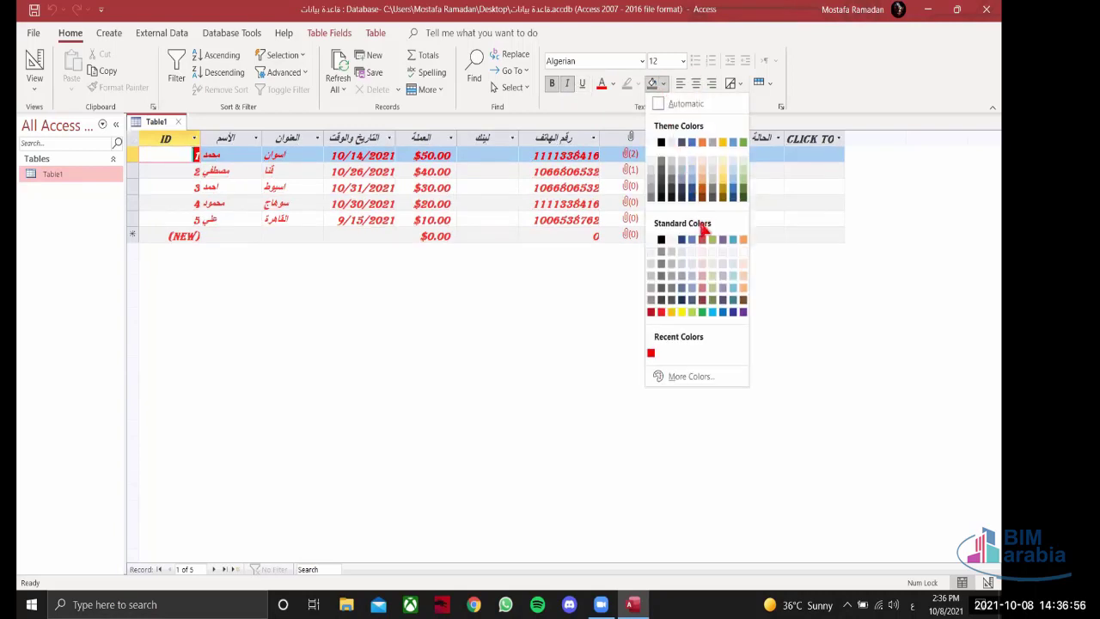
{"action": "left_click", "coordinate": [688, 299]}
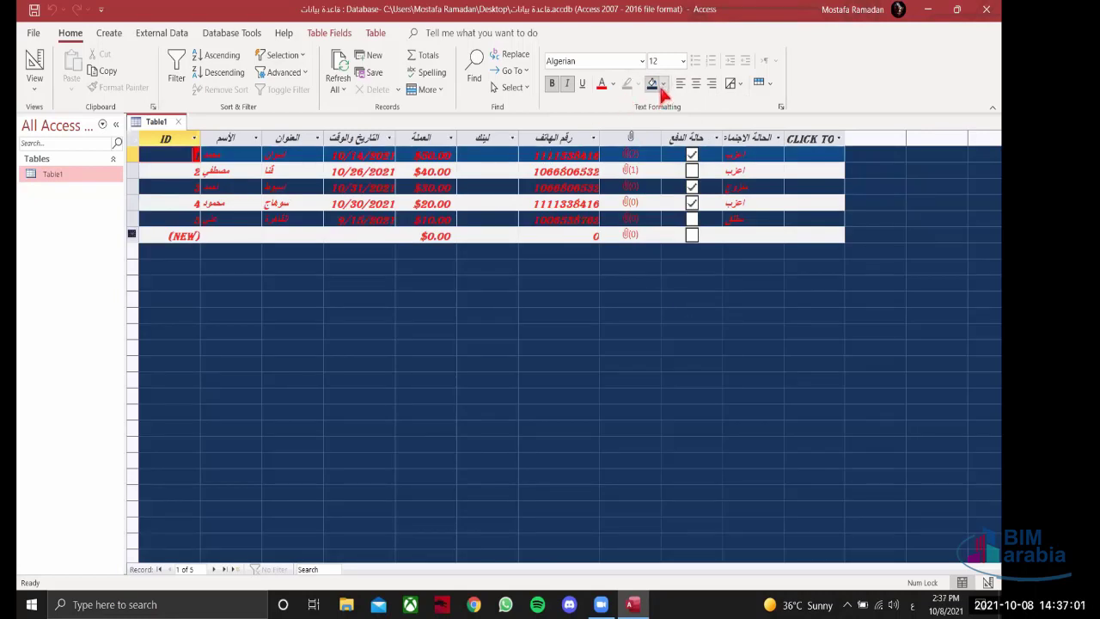
{"action": "left_click", "coordinate": [662, 84]}
{"action": "left_click", "coordinate": [651, 146]}
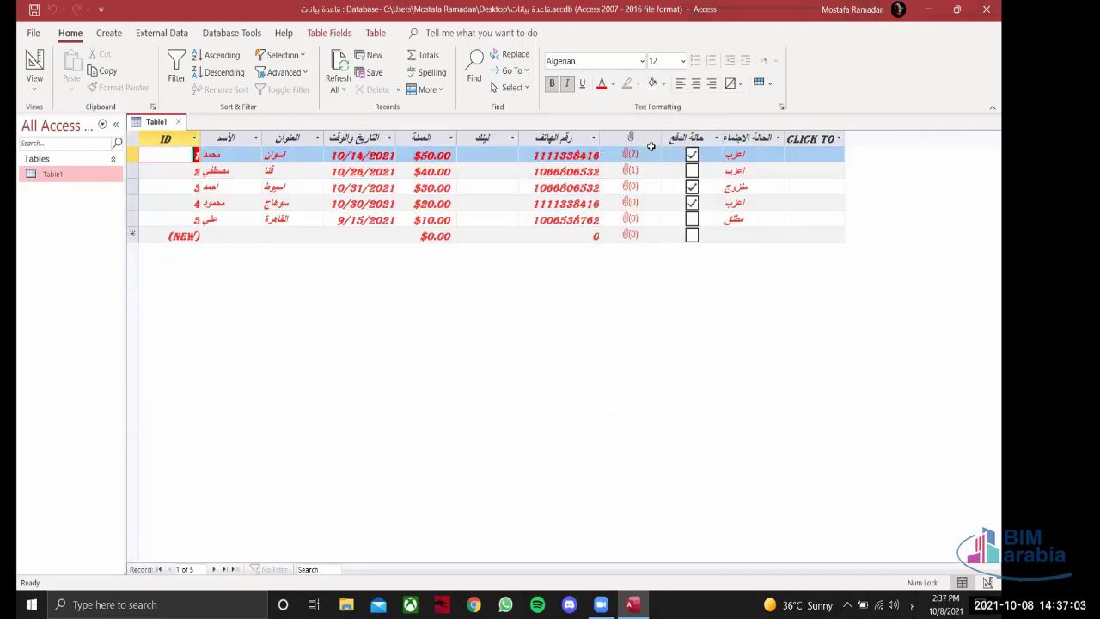
{"action": "left_click", "coordinate": [662, 83]}
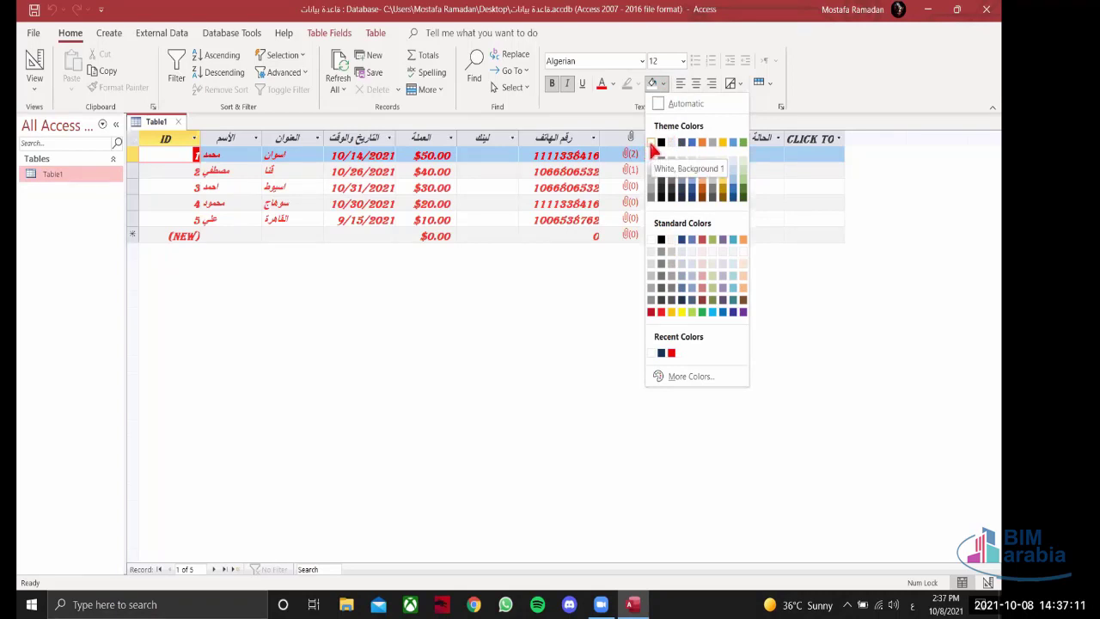
{"action": "left_click", "coordinate": [650, 143]}
- Change the datasheet font to Arial Black and centre the text
{"action": "left_click", "coordinate": [494, 170]}
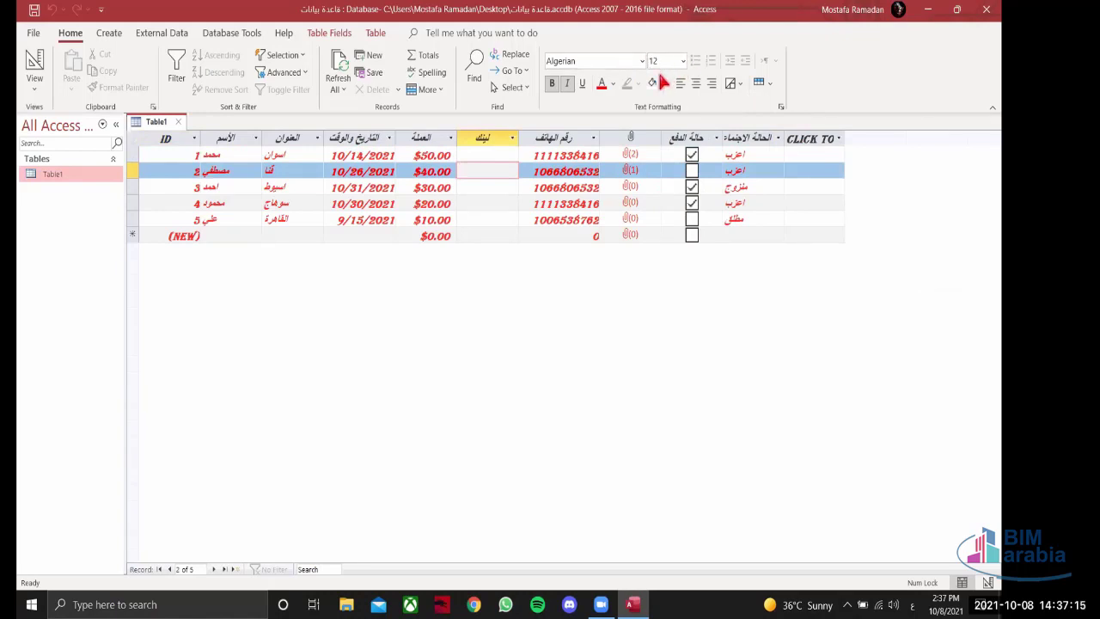
{"action": "left_click", "coordinate": [623, 62]}
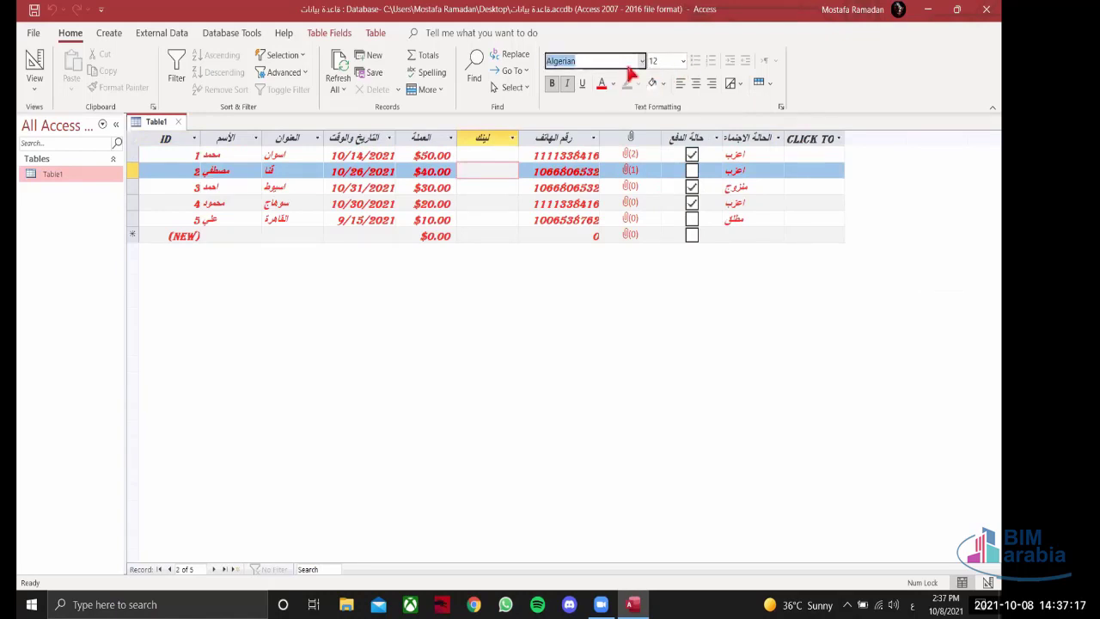
{"action": "key", "text": "Escape"}
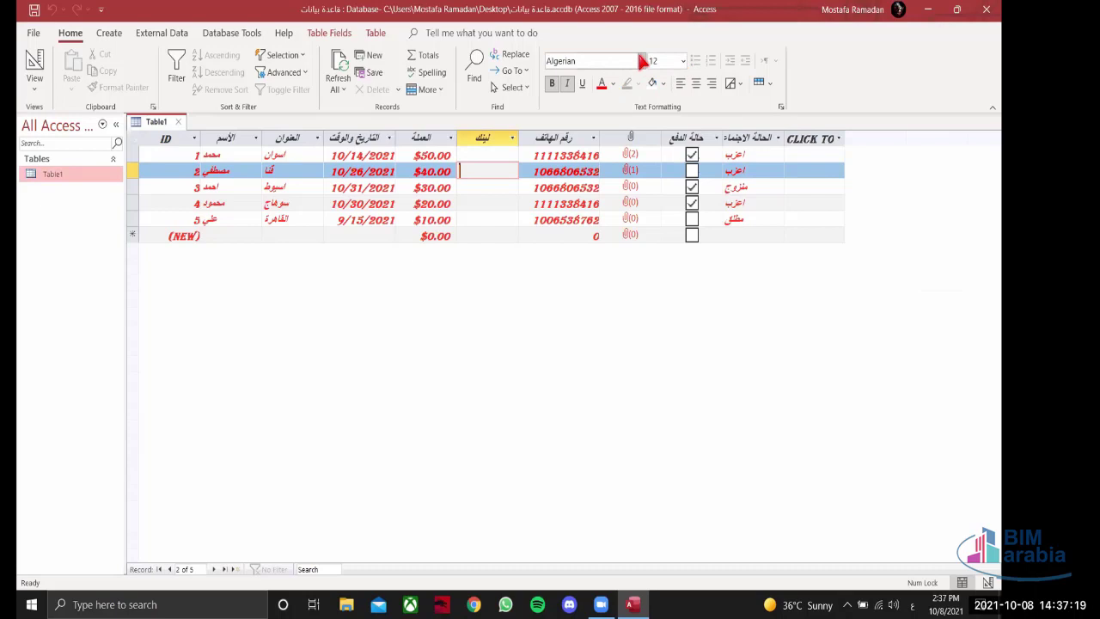
{"action": "left_click", "coordinate": [641, 61]}
{"action": "left_click", "coordinate": [656, 308]}
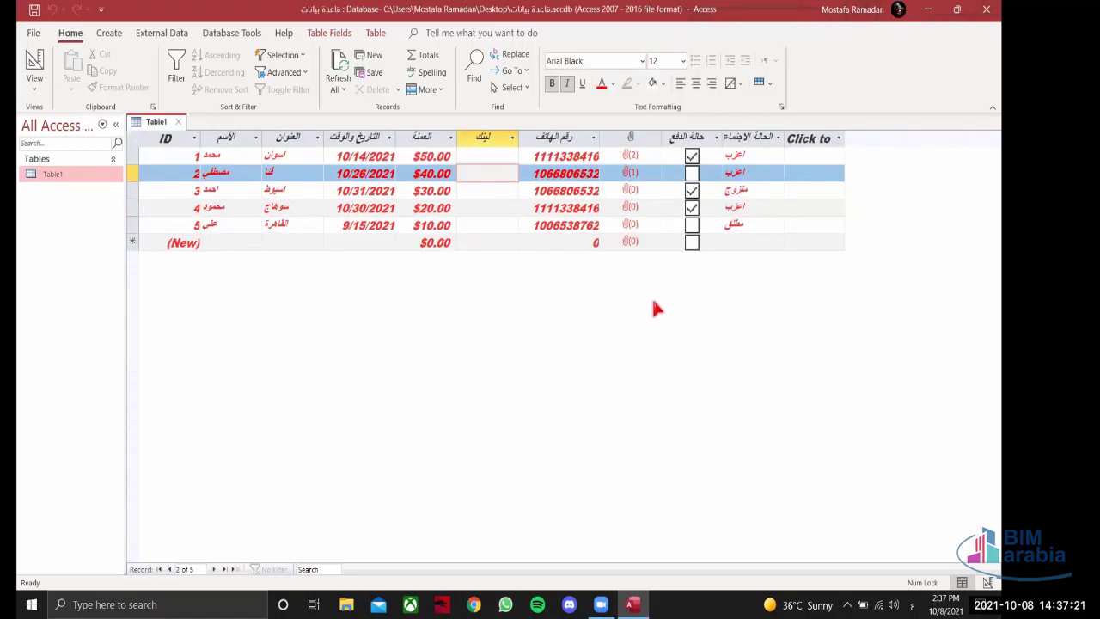
{"action": "left_click", "coordinate": [696, 84]}
- Shade alternate rows light orange instead of dark grey
{"action": "left_click", "coordinate": [571, 190]}
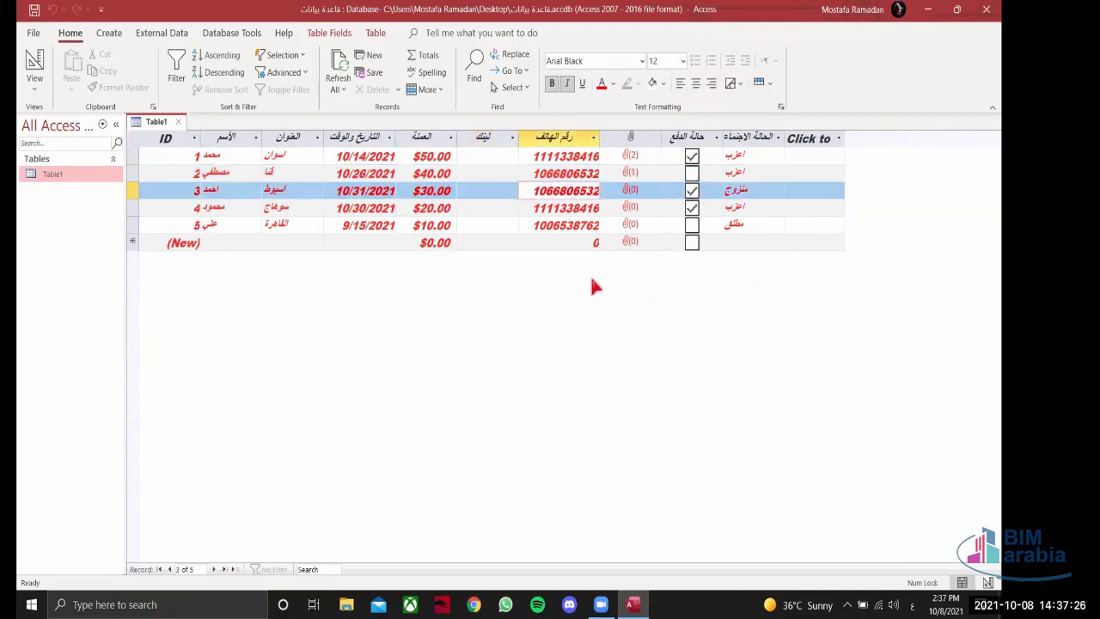
{"action": "left_click", "coordinate": [736, 83]}
{"action": "left_click", "coordinate": [771, 149]}
{"action": "left_click", "coordinate": [769, 83]}
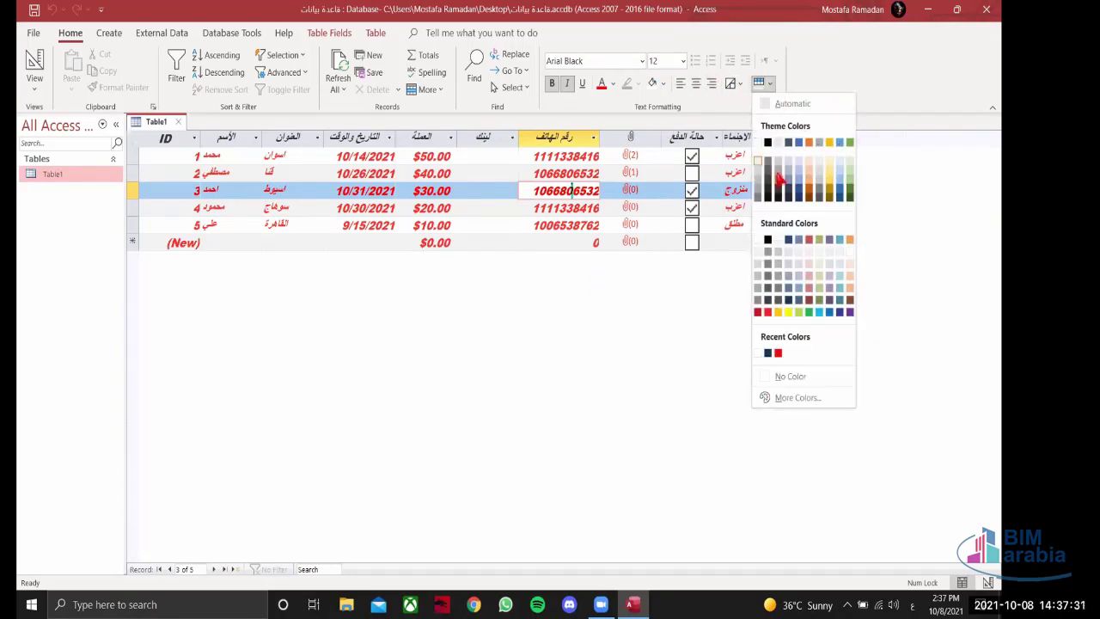
{"action": "left_click", "coordinate": [778, 299]}
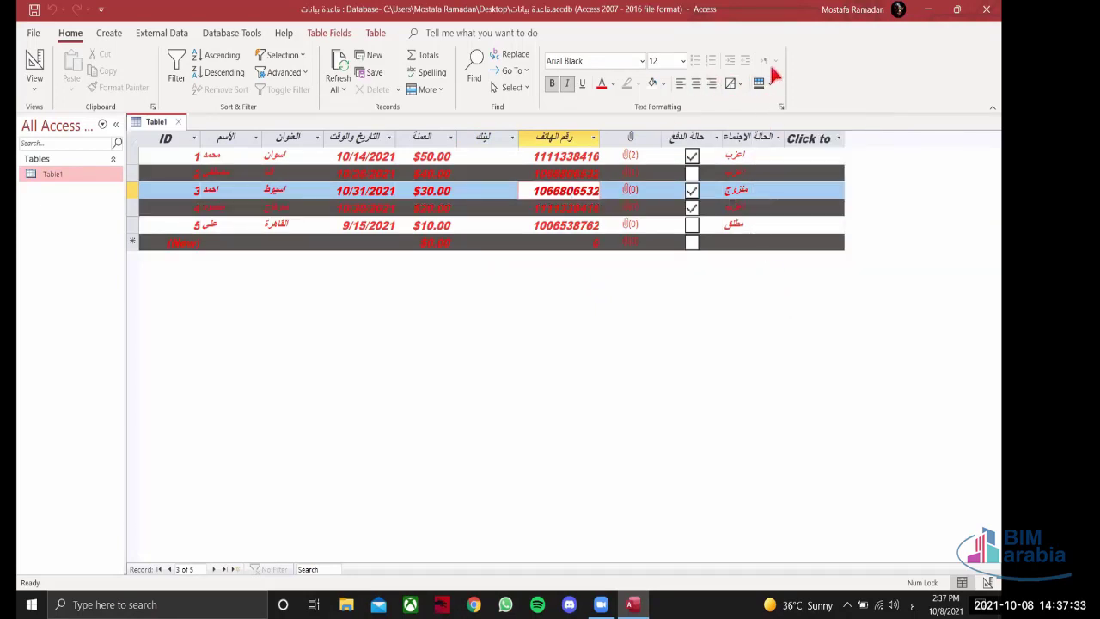
{"action": "left_click", "coordinate": [770, 85]}
{"action": "left_click", "coordinate": [808, 160]}
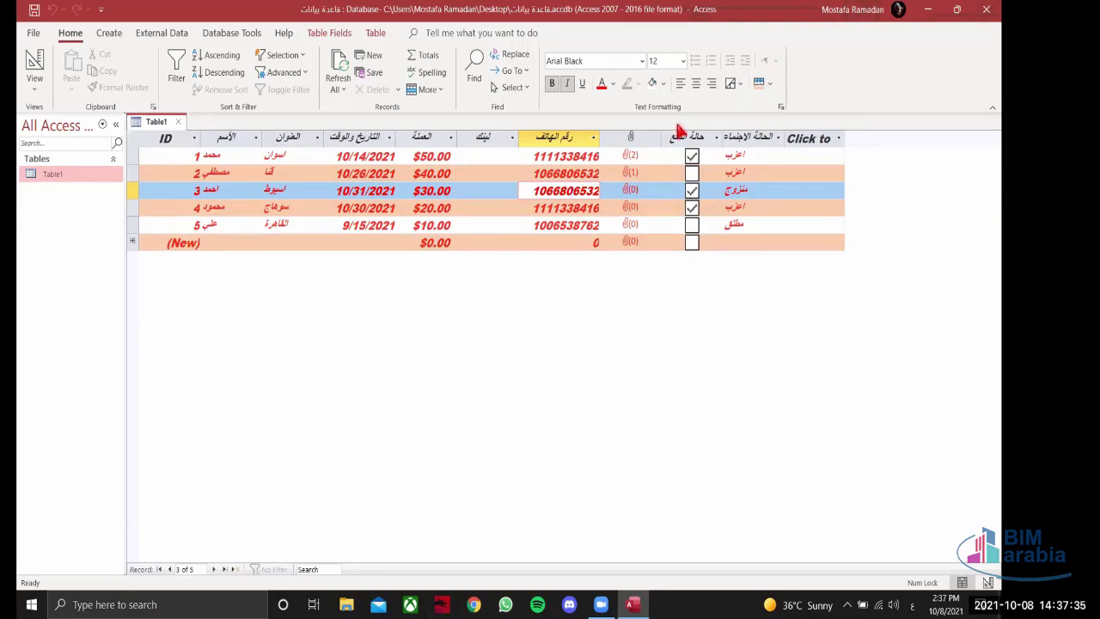
- Select all records in the table, then clear the selection
{"action": "left_click", "coordinate": [516, 87]}
{"action": "left_click", "coordinate": [526, 127]}
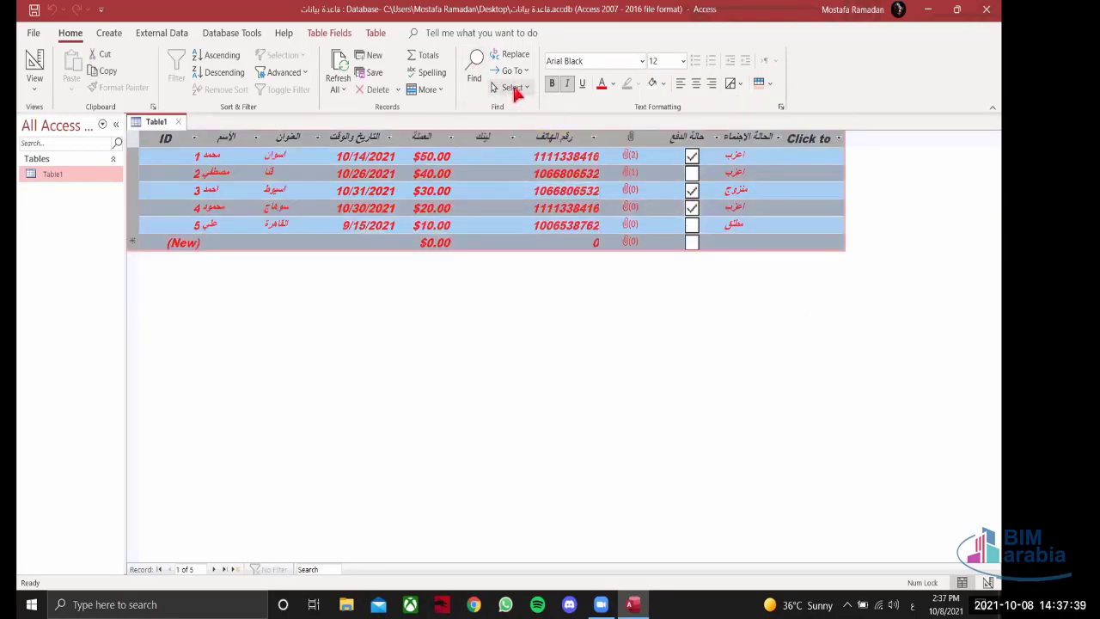
{"action": "left_click", "coordinate": [513, 88]}
{"action": "left_click", "coordinate": [521, 107]}
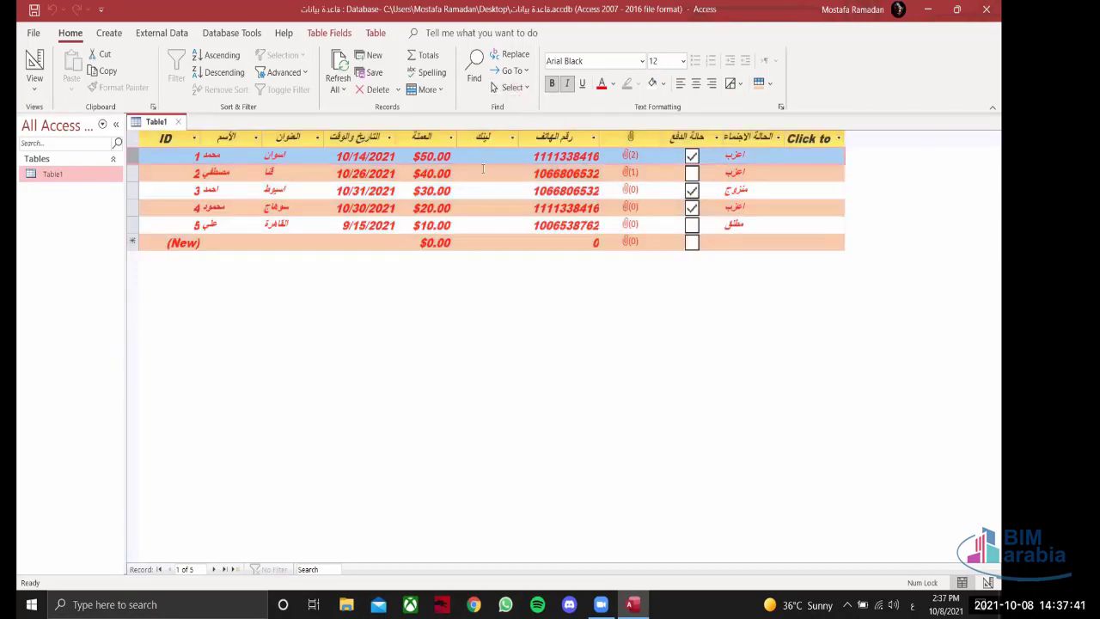
{"action": "left_click", "coordinate": [492, 197]}
- Save the styled Table1 from its tab menu, then close it
{"action": "left_click", "coordinate": [514, 54]}
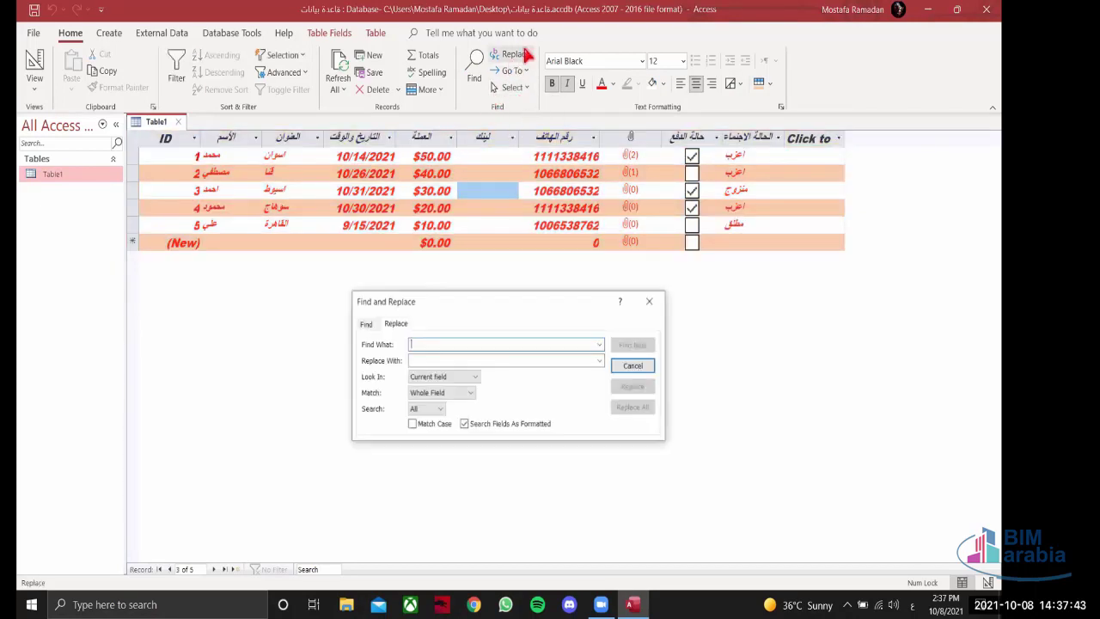
{"action": "left_click", "coordinate": [650, 301]}
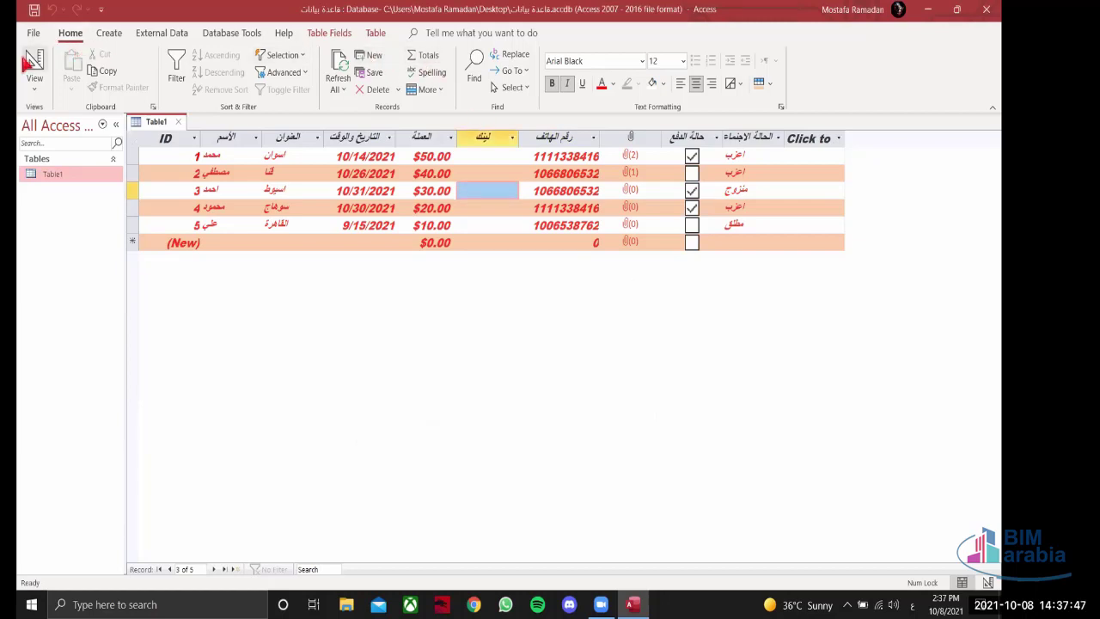
{"action": "right_click", "coordinate": [159, 125]}
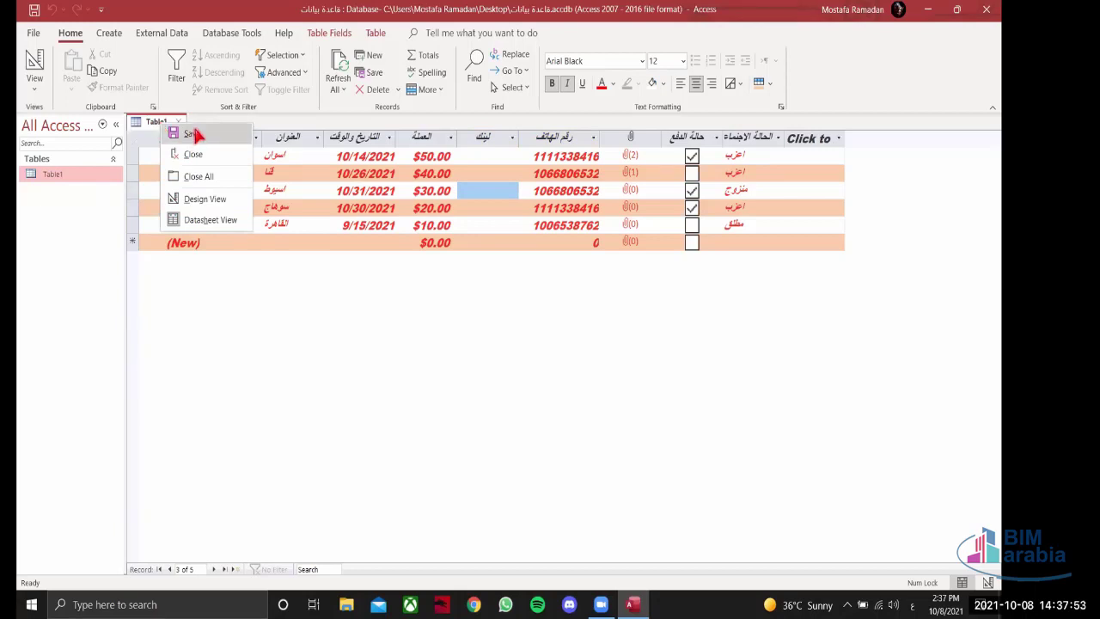
{"action": "left_click", "coordinate": [192, 134]}
{"action": "right_click", "coordinate": [157, 125]}
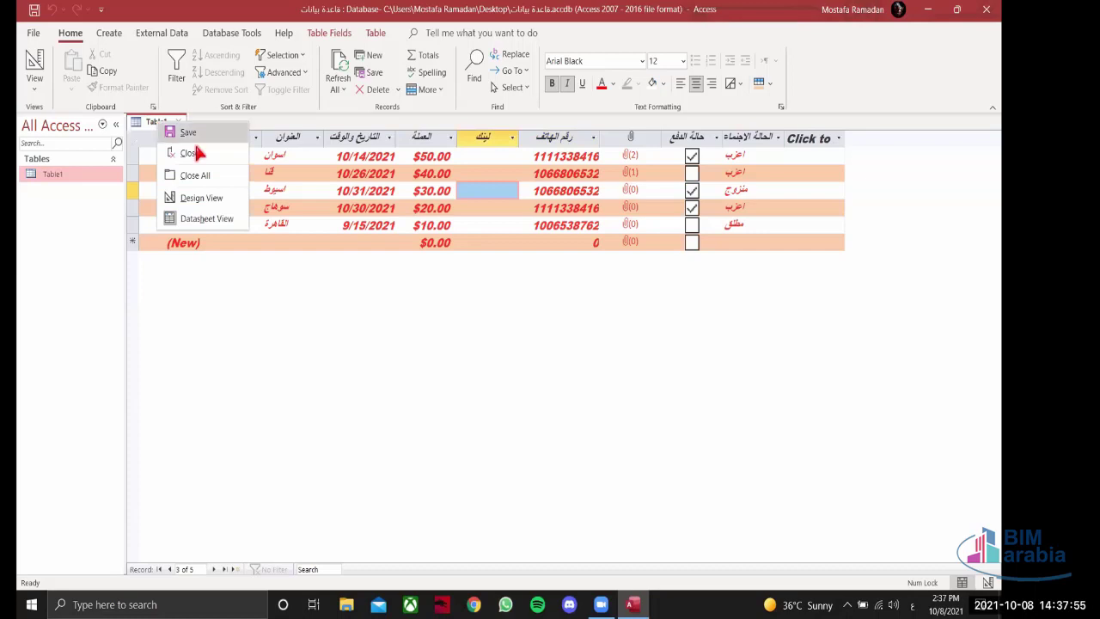
{"action": "left_click", "coordinate": [205, 152]}
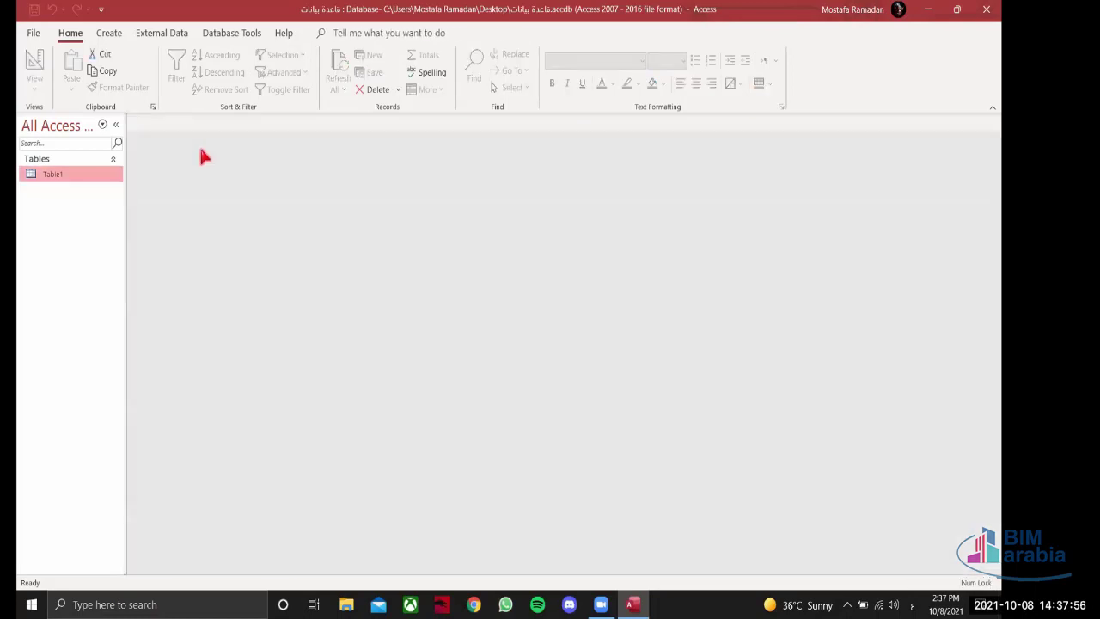
- Rename Table1 to 'قاعدة بيانات' in the Navigation Pane
{"action": "right_click", "coordinate": [68, 175]}
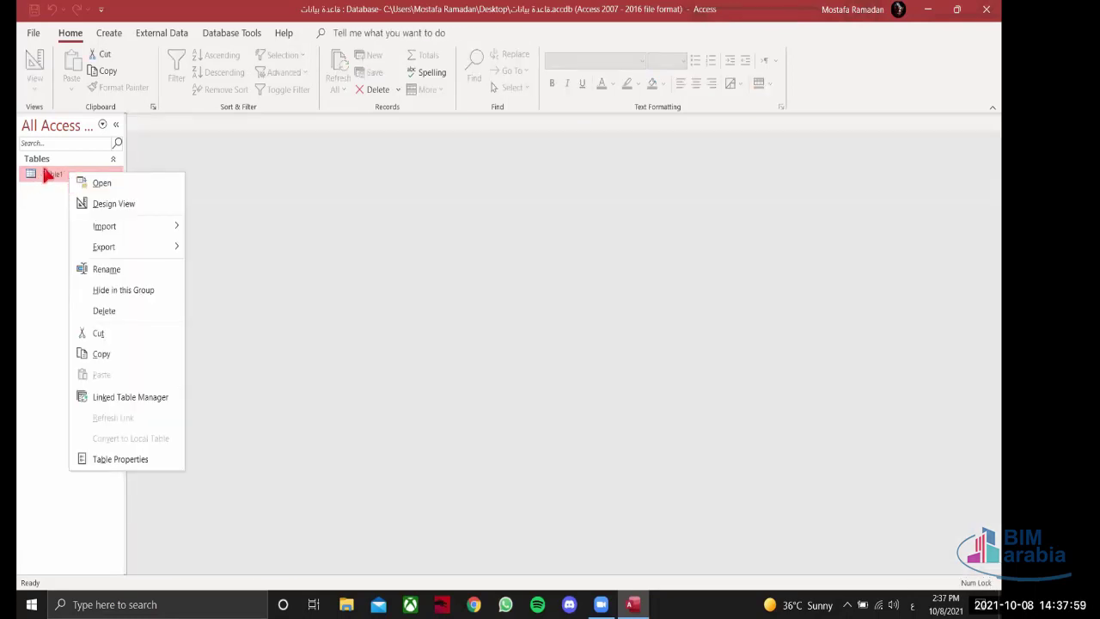
{"action": "left_click", "coordinate": [38, 225]}
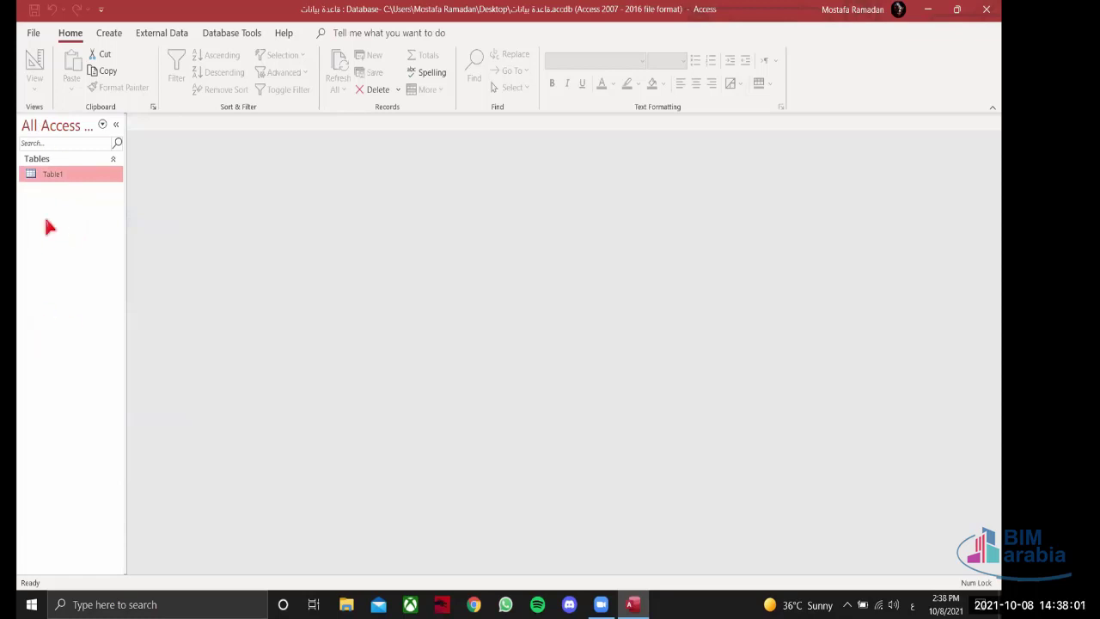
{"action": "right_click", "coordinate": [73, 181]}
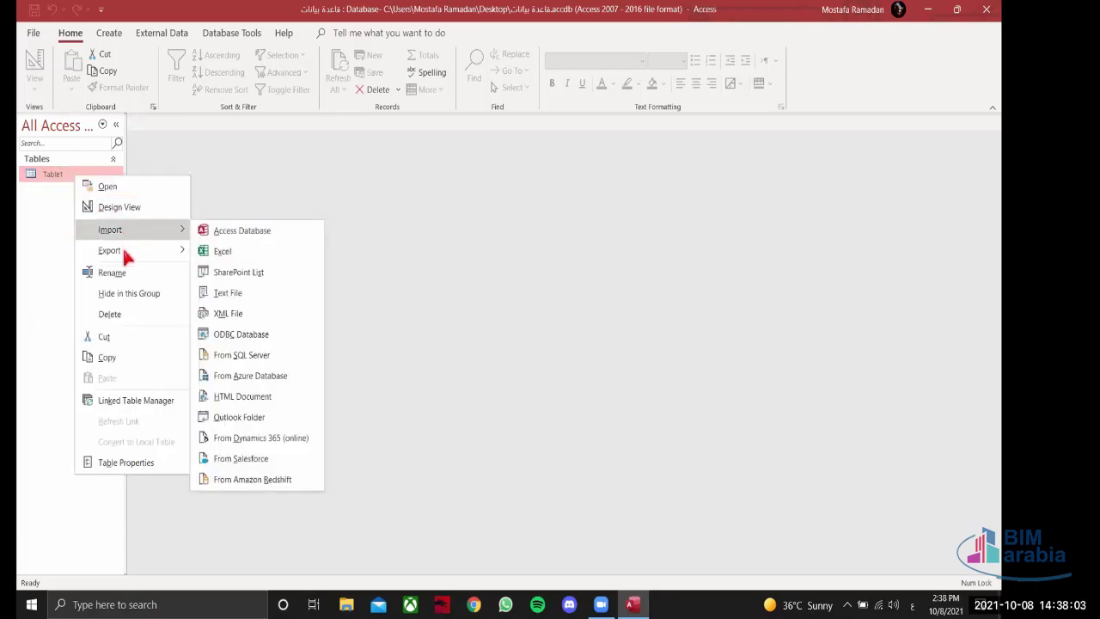
{"action": "left_click", "coordinate": [123, 278]}
{"action": "key", "text": "BackSpace"}
{"action": "type", "text": "قاعدة بيانات"}
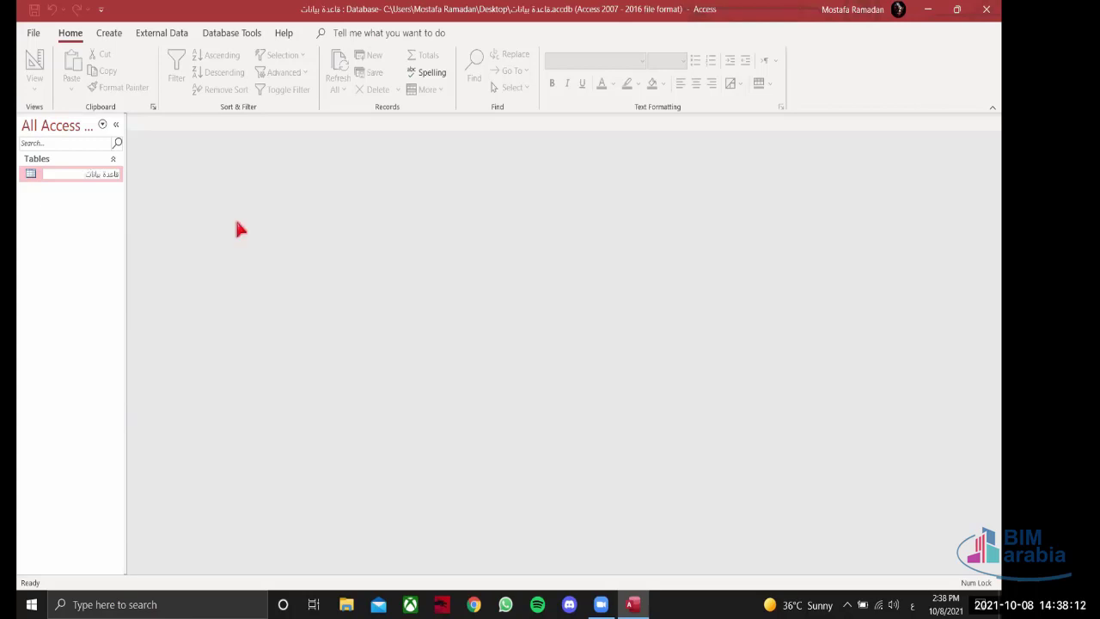
{"action": "key", "text": "Return"}
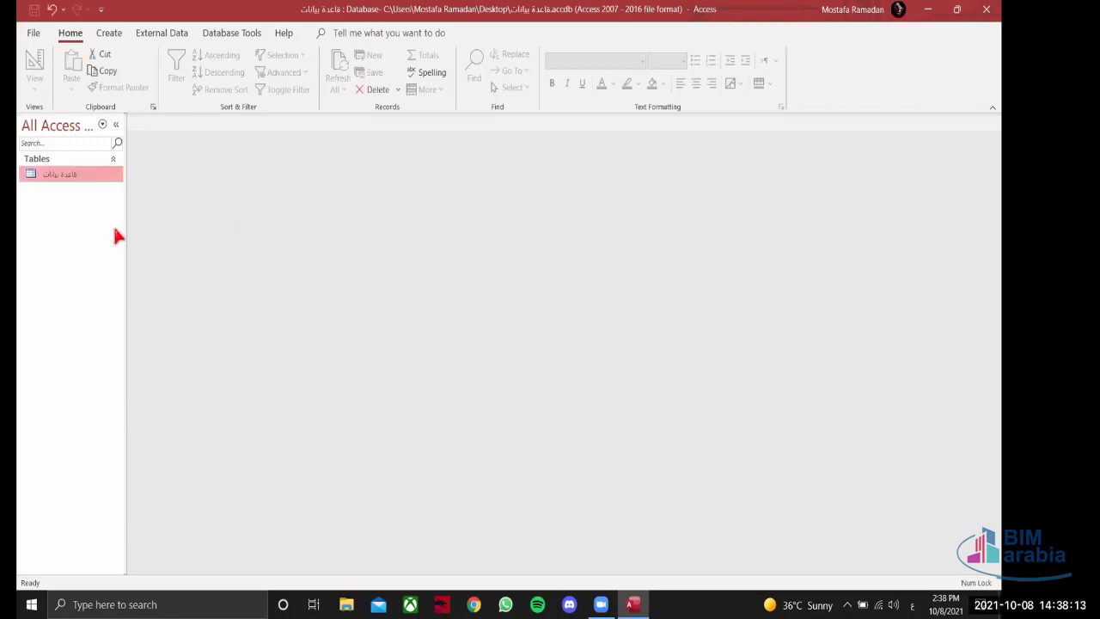
{"action": "right_click", "coordinate": [60, 178]}
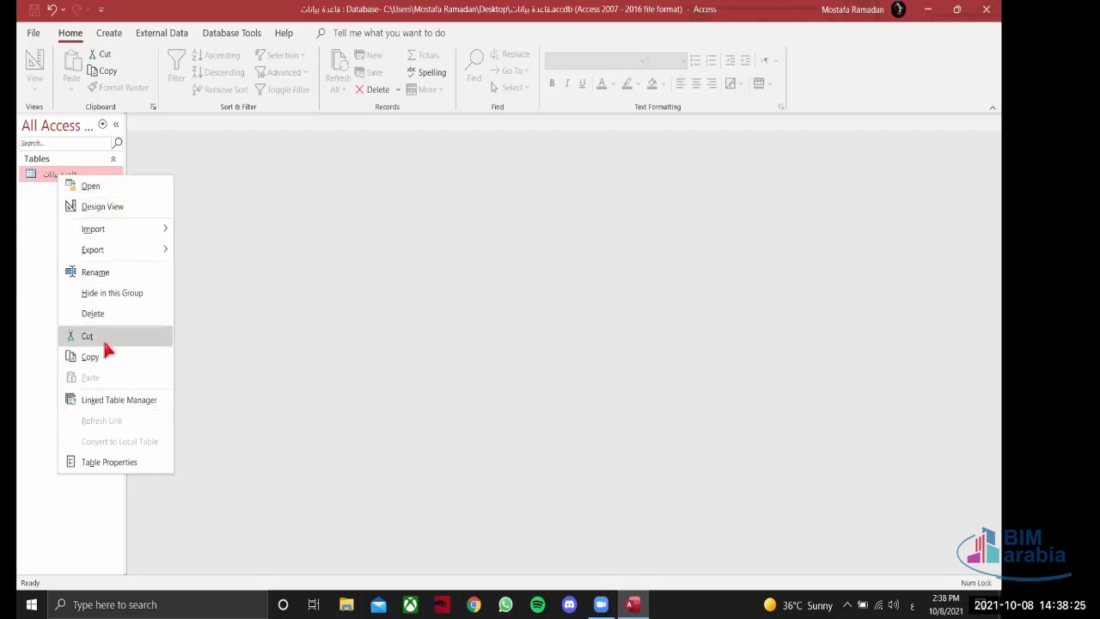
- Open the قاعدة بيانات records and create a new blank Table1 from Create
{"action": "left_click", "coordinate": [93, 189]}
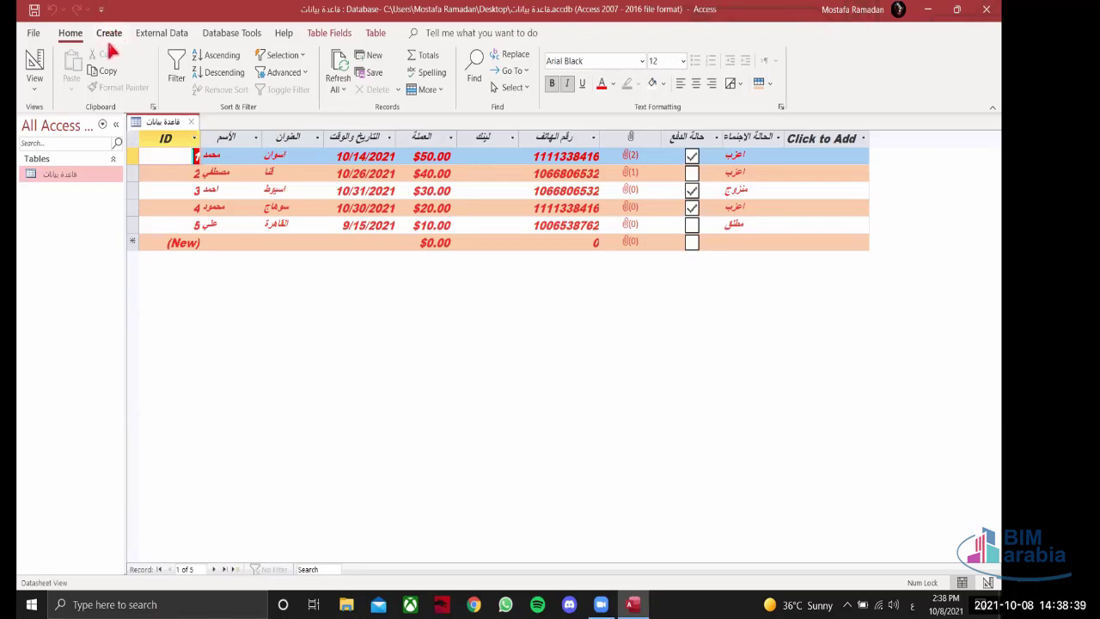
{"action": "left_click", "coordinate": [110, 35]}
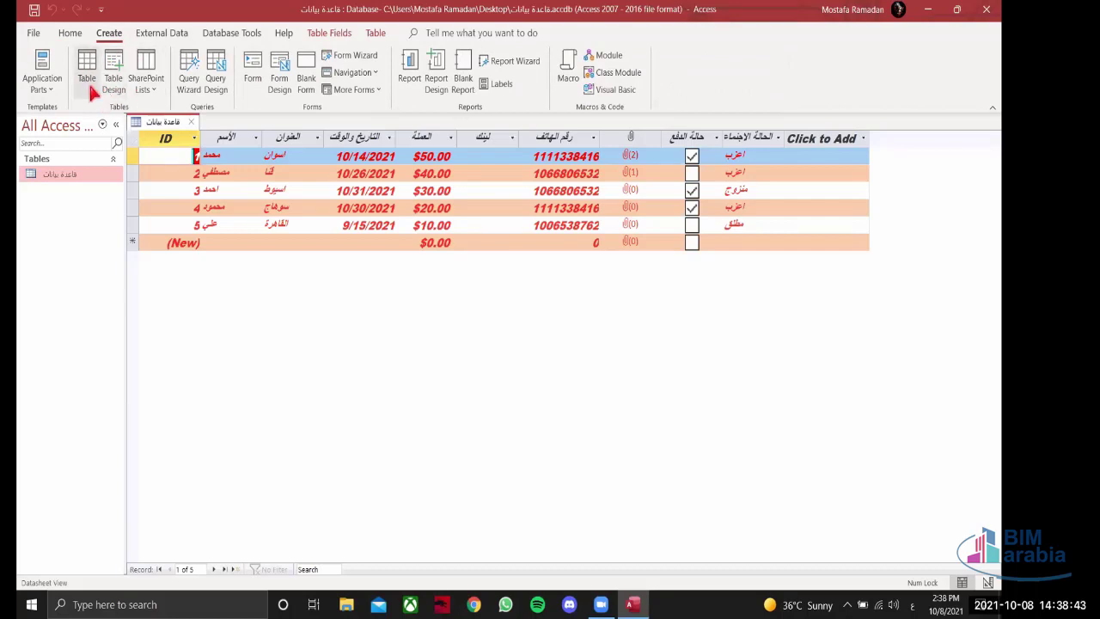
{"action": "left_click", "coordinate": [87, 71]}
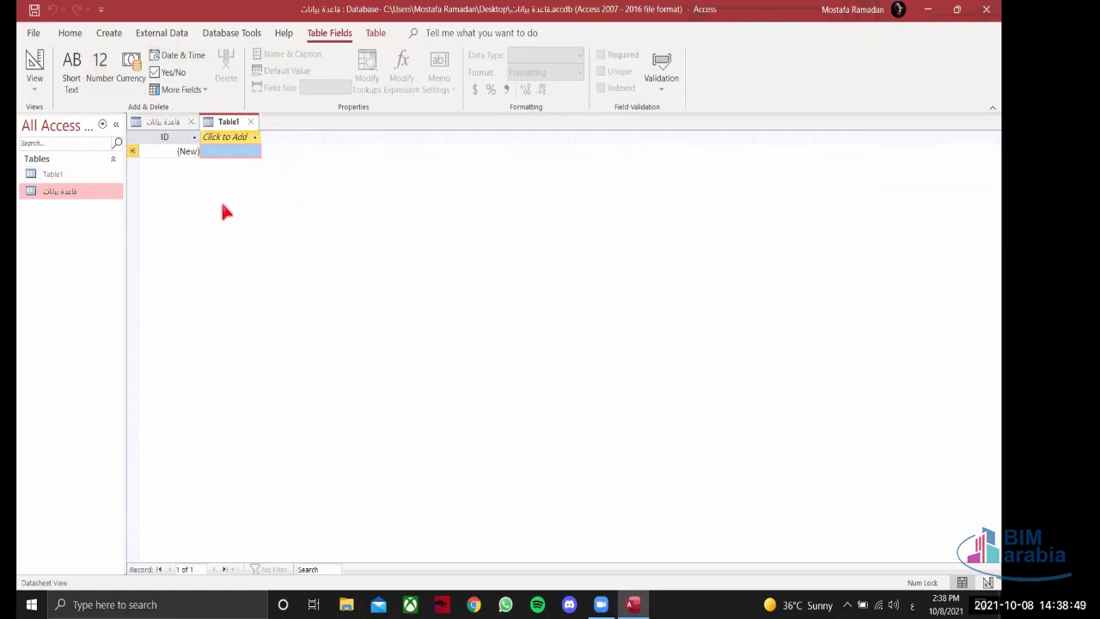
{"action": "left_click", "coordinate": [58, 178]}
{"action": "right_click", "coordinate": [57, 179]}
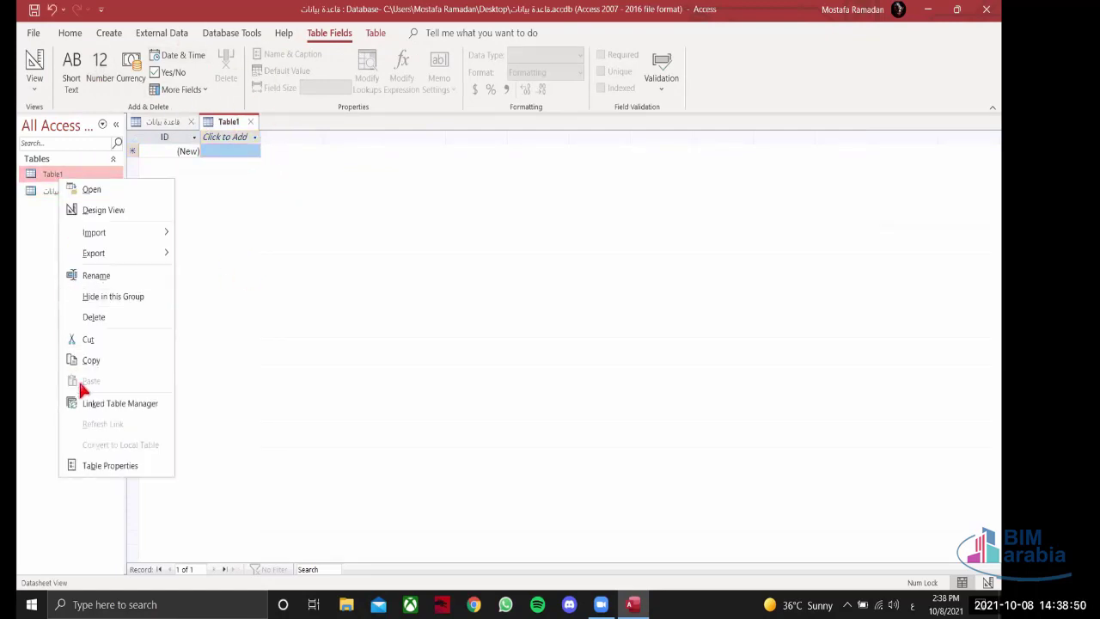
- Attempt to delete the blank Table1, then close its open tab after the warnings
{"action": "left_click", "coordinate": [96, 317]}
{"action": "left_click", "coordinate": [513, 345]}
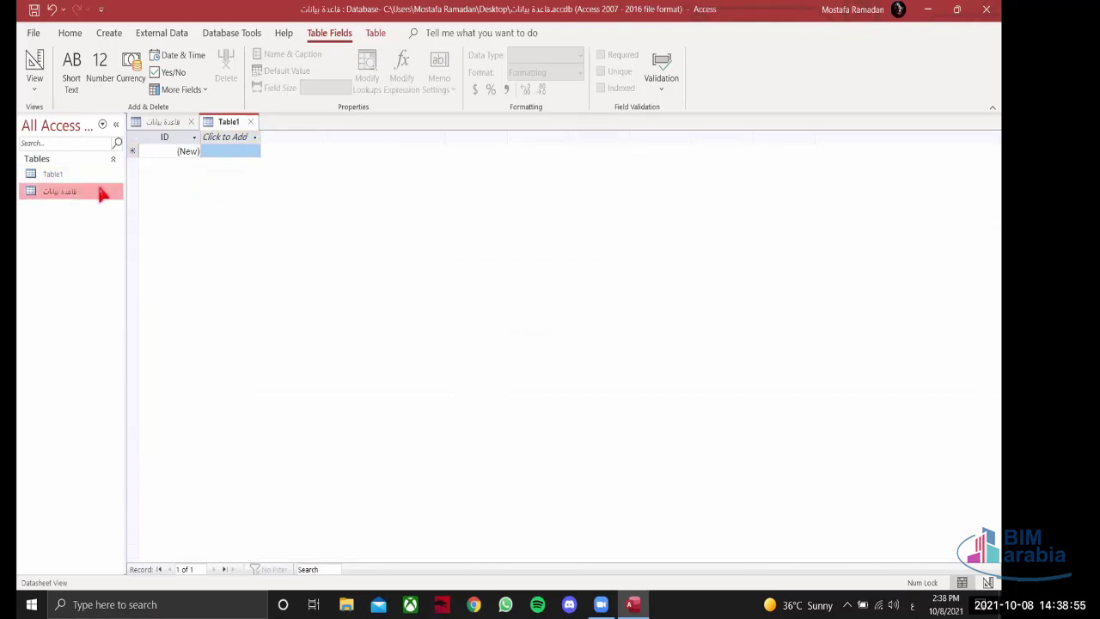
{"action": "double_click", "coordinate": [96, 190]}
{"action": "right_click", "coordinate": [71, 178]}
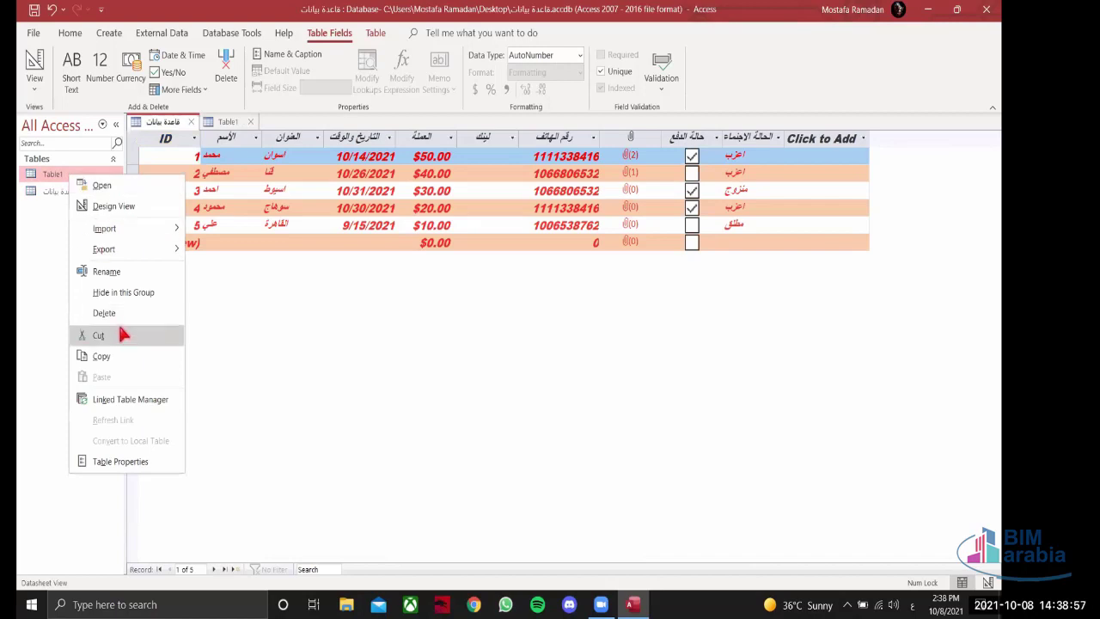
{"action": "left_click", "coordinate": [129, 316]}
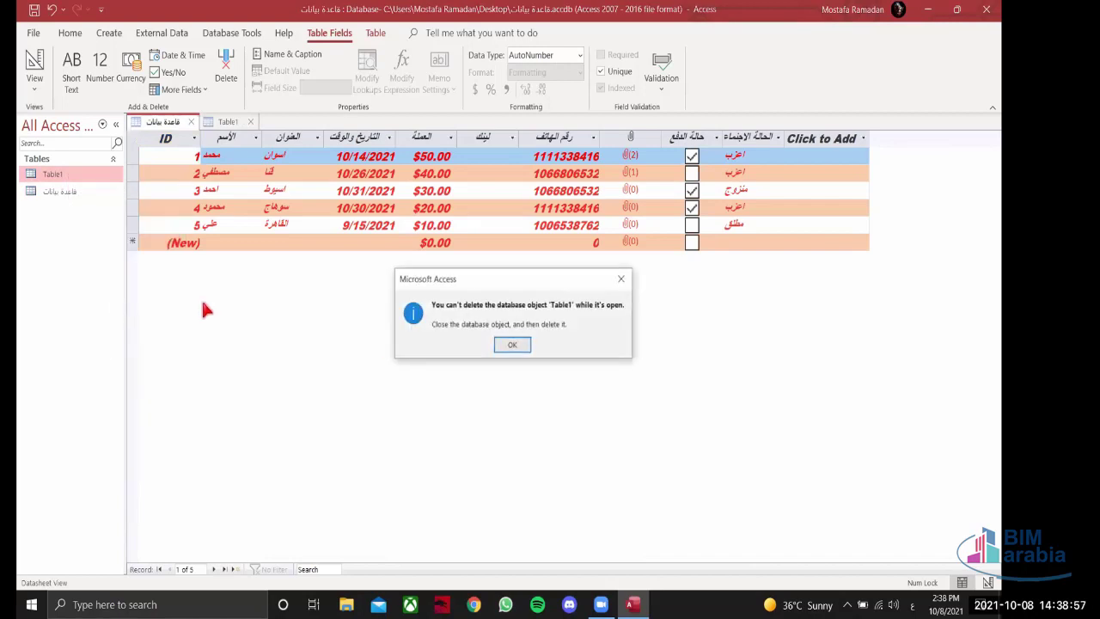
{"action": "left_click", "coordinate": [516, 346]}
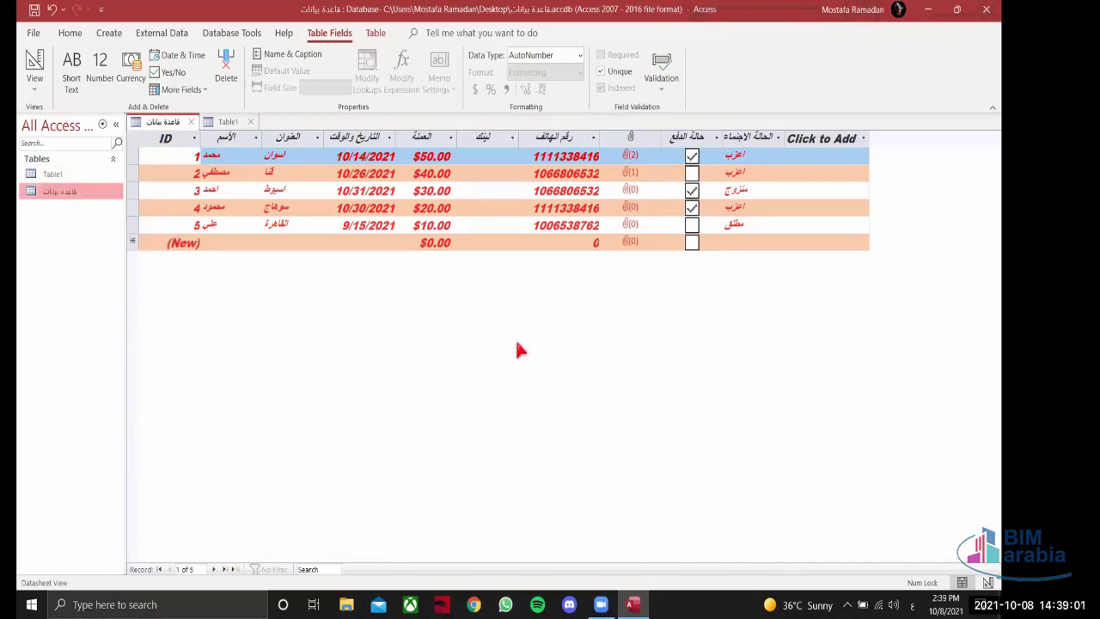
{"action": "left_click", "coordinate": [54, 175]}
{"action": "double_click", "coordinate": [55, 175]}
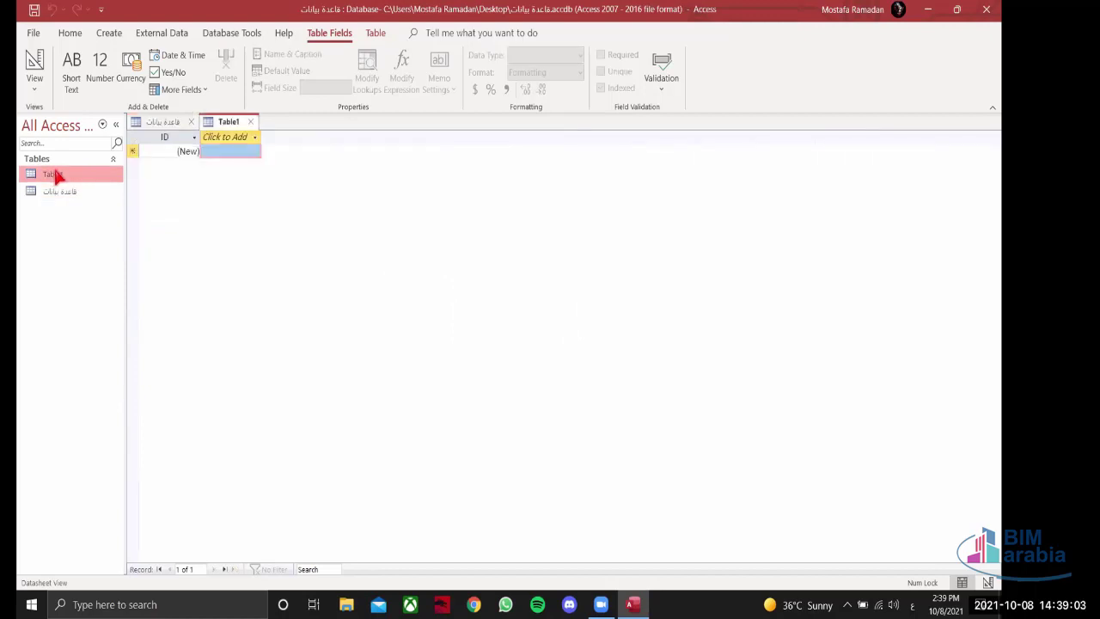
{"action": "right_click", "coordinate": [230, 125]}
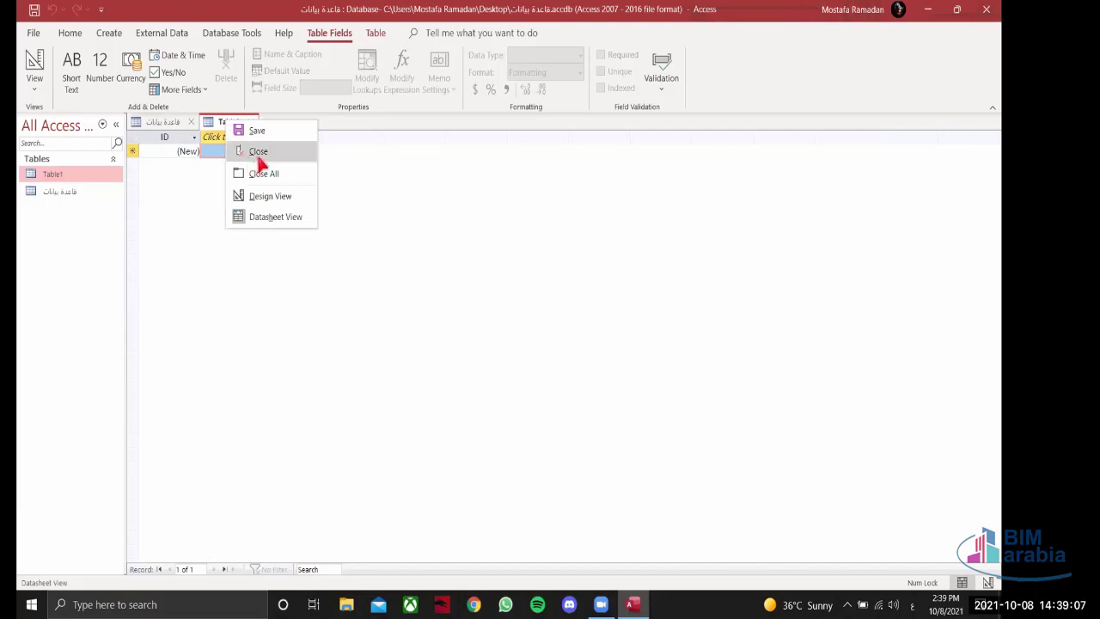
{"action": "left_click", "coordinate": [257, 153]}
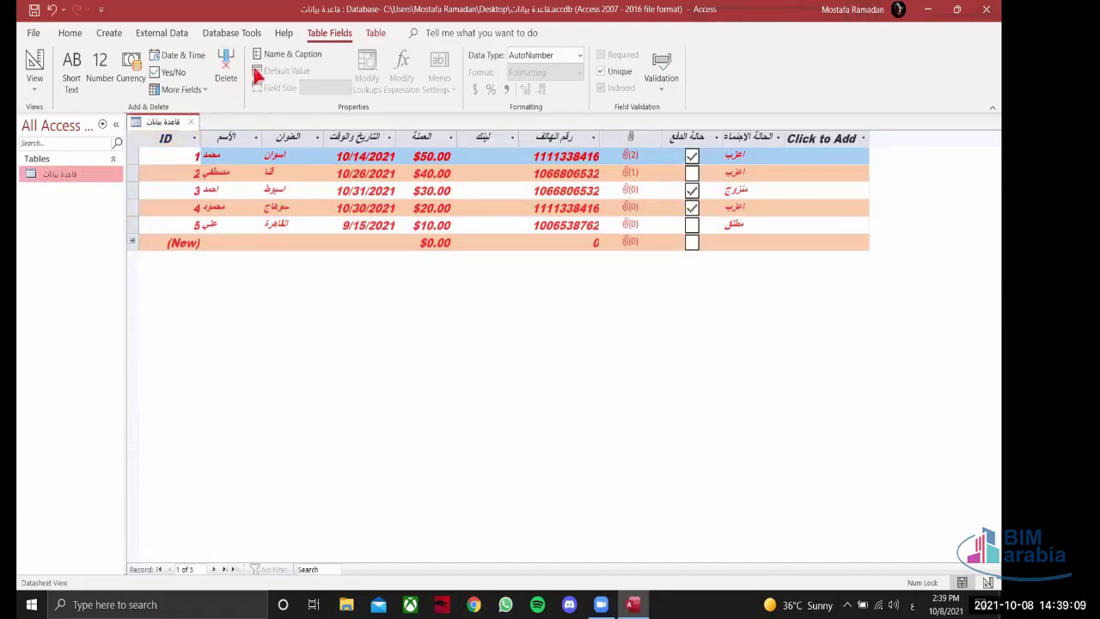
- Start a new blank table in Table Design and check its available views
{"action": "left_click", "coordinate": [114, 159]}
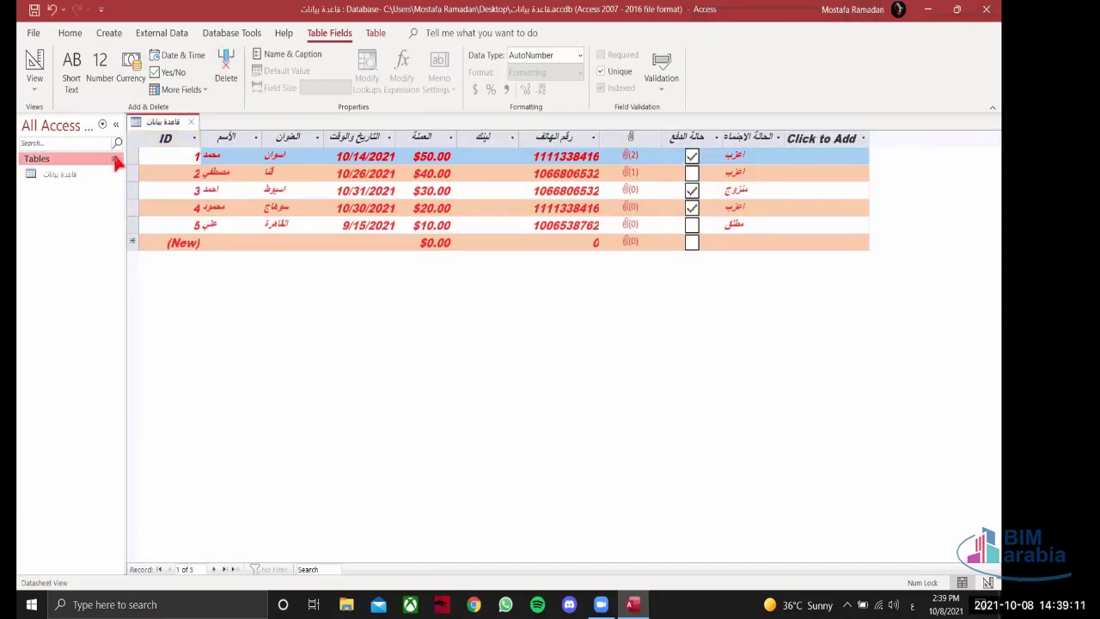
{"action": "left_click", "coordinate": [115, 160]}
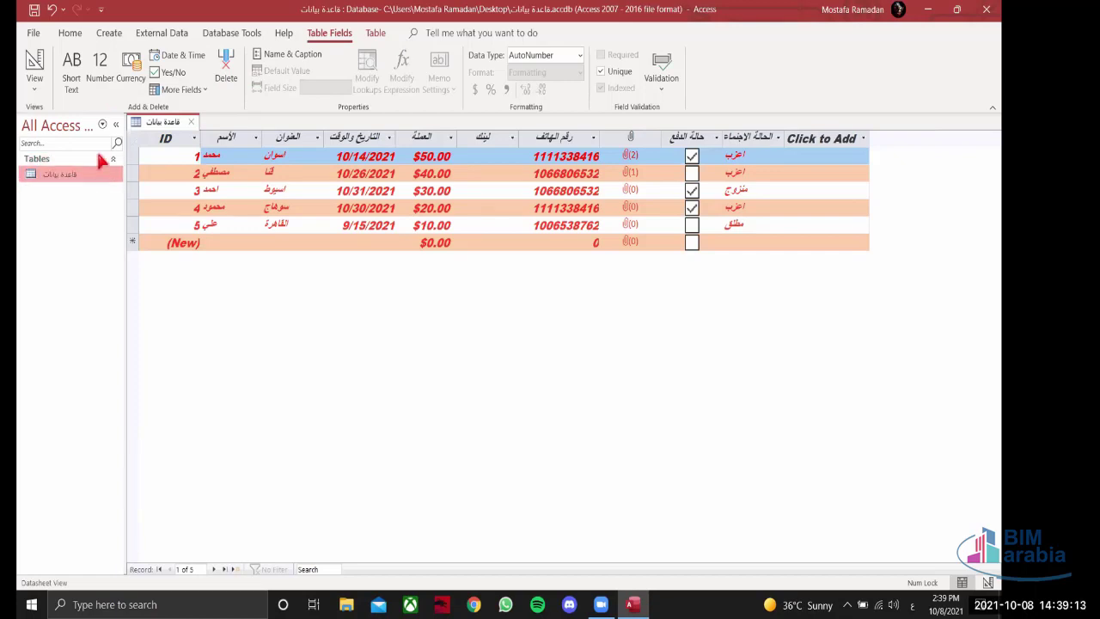
{"action": "left_click", "coordinate": [109, 32]}
{"action": "left_click", "coordinate": [114, 91]}
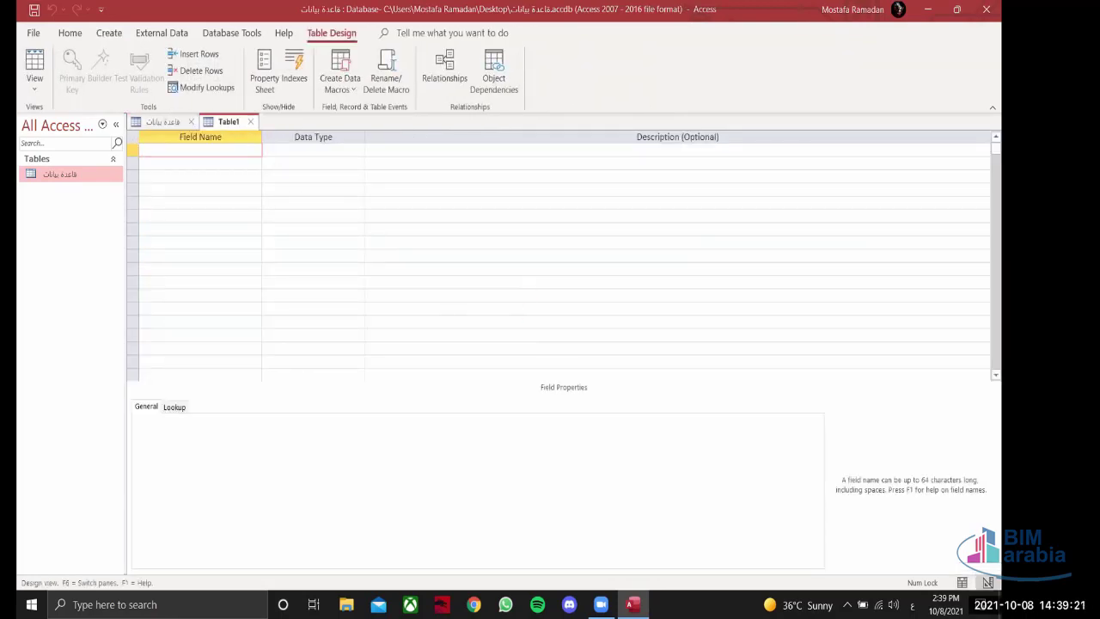
{"action": "left_click", "coordinate": [34, 91]}
{"action": "left_click", "coordinate": [196, 153]}
{"action": "left_click", "coordinate": [107, 35]}
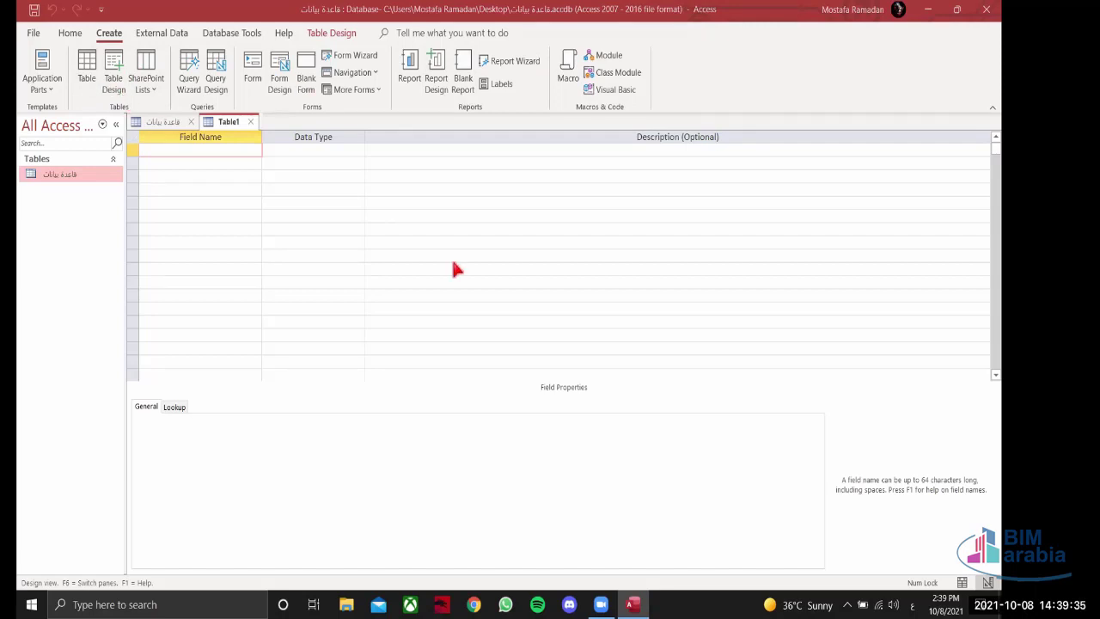
- Open the قاعدة بيانات datasheet and step through its five records
{"action": "double_click", "coordinate": [74, 175]}
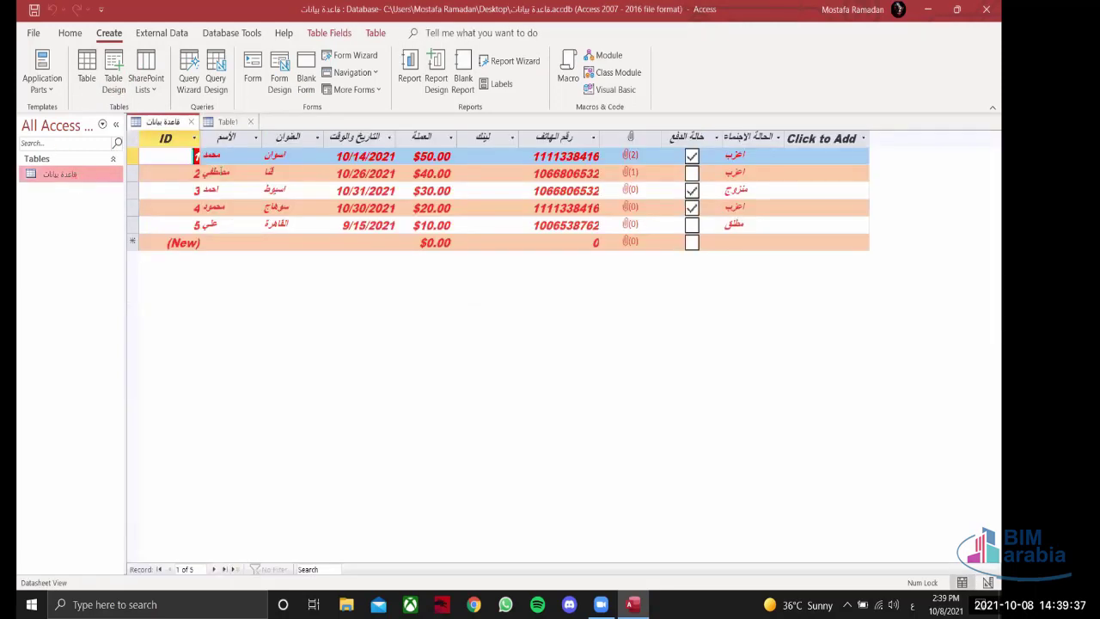
{"action": "left_click", "coordinate": [243, 160]}
{"action": "left_click", "coordinate": [236, 174]}
{"action": "left_click", "coordinate": [236, 191]}
{"action": "left_click", "coordinate": [238, 210]}
{"action": "left_click", "coordinate": [245, 226]}
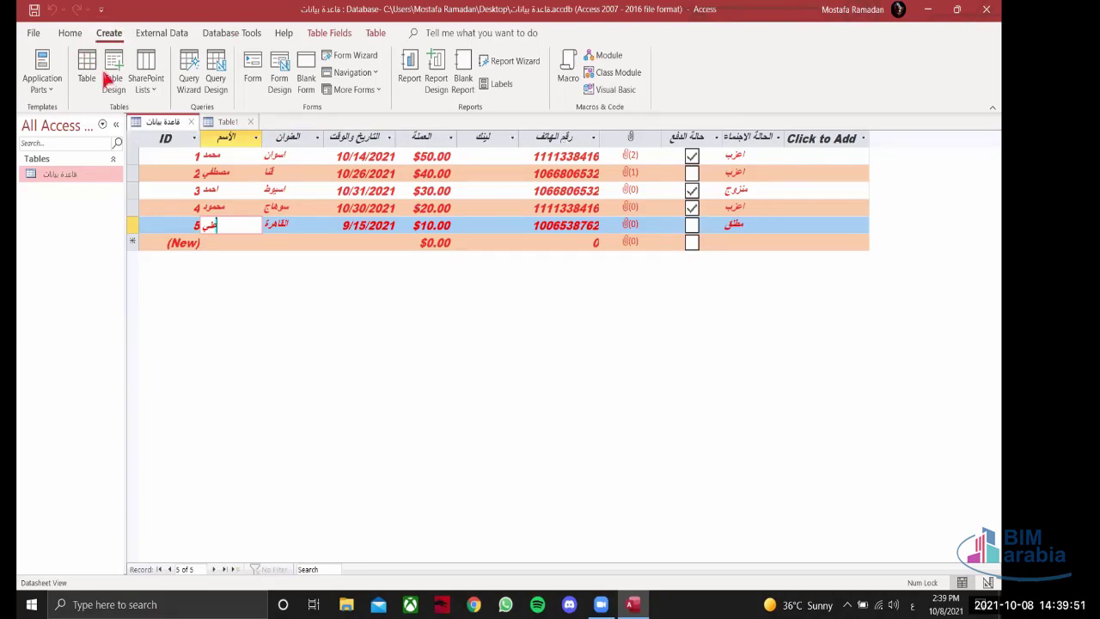
- Start a blank query design with the قاعدة بيانات table added, closing the unused Table1 design
{"action": "left_click", "coordinate": [217, 83]}
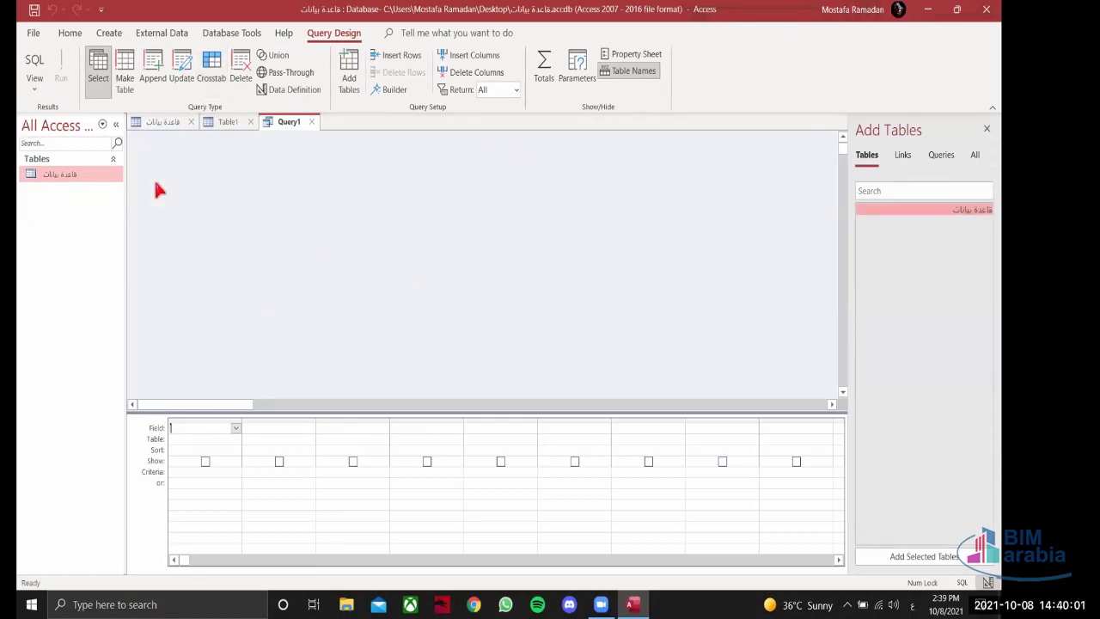
{"action": "left_click", "coordinate": [249, 121]}
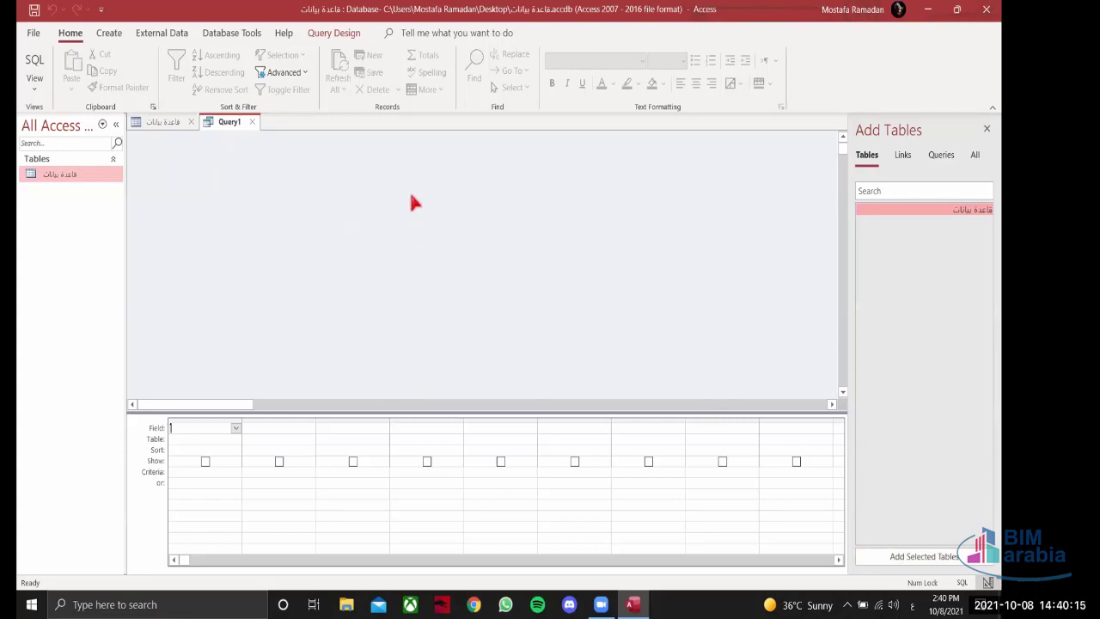
{"action": "left_click", "coordinate": [913, 559]}
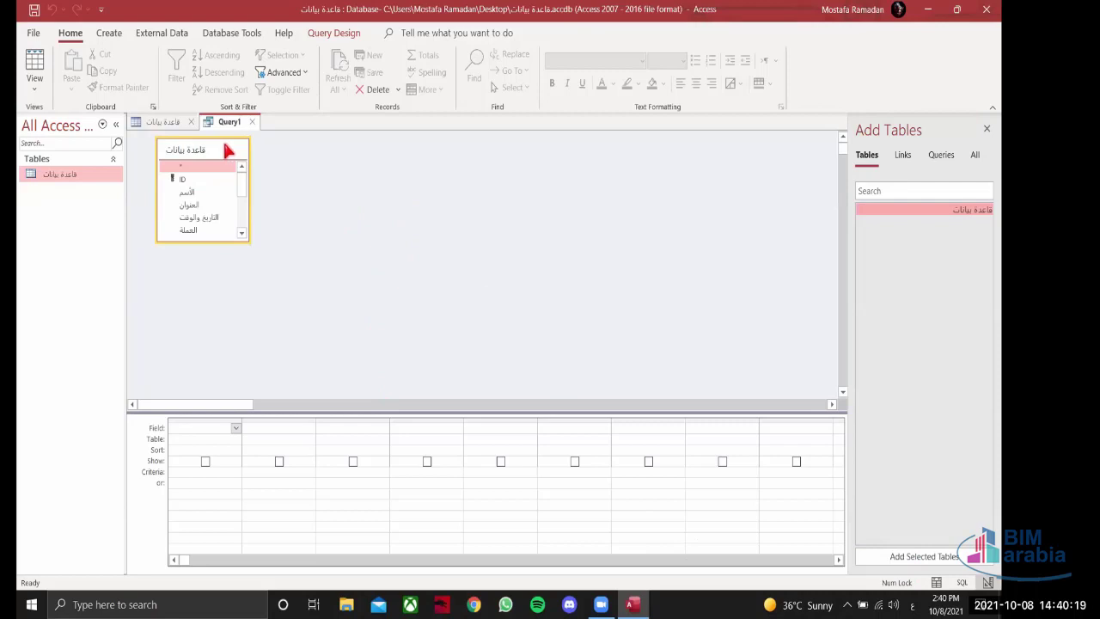
{"action": "left_click_drag", "start_coordinate": [227, 150], "coordinate": [433, 166]}
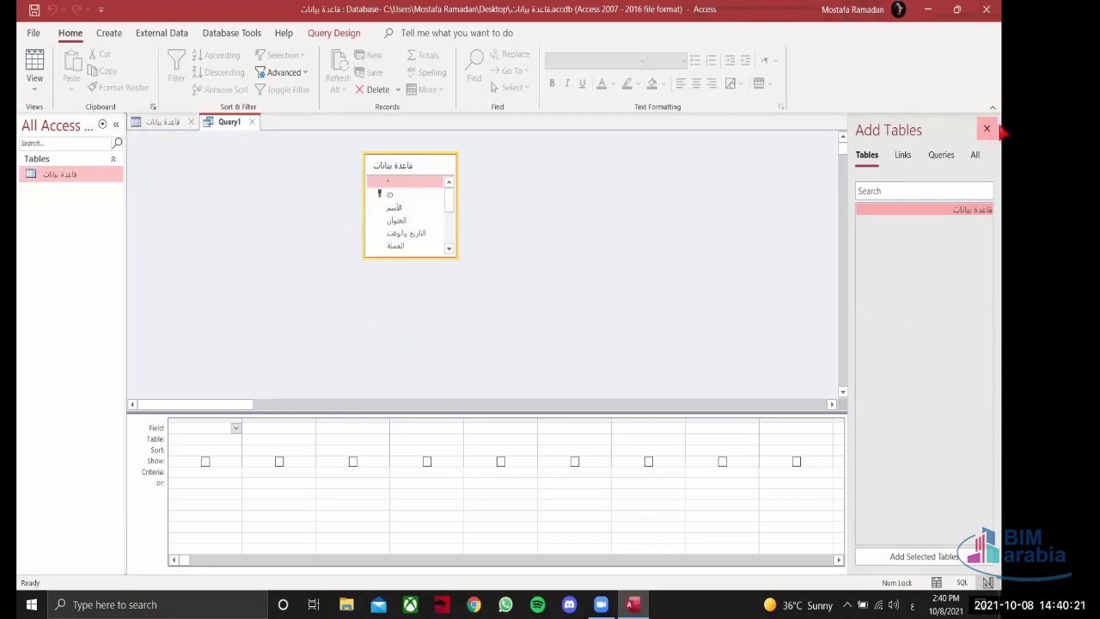
{"action": "left_click", "coordinate": [999, 129]}
- Put الأسم, العنوان and رقم الهاتف in the first three query grid columns
{"action": "left_click", "coordinate": [235, 428]}
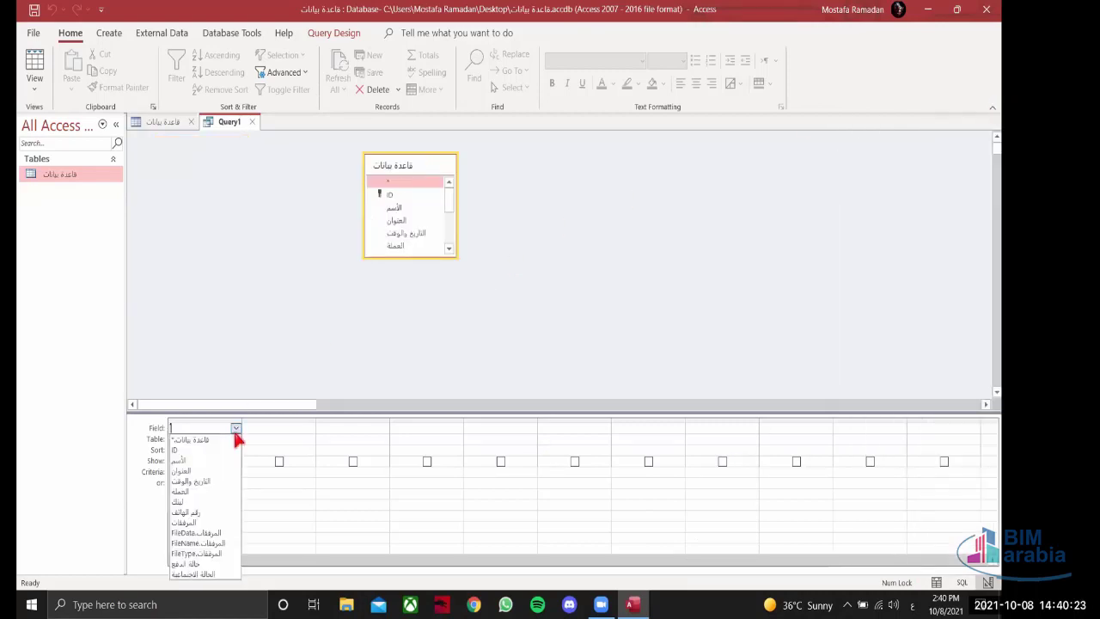
{"action": "left_click", "coordinate": [236, 431]}
{"action": "left_click", "coordinate": [234, 427]}
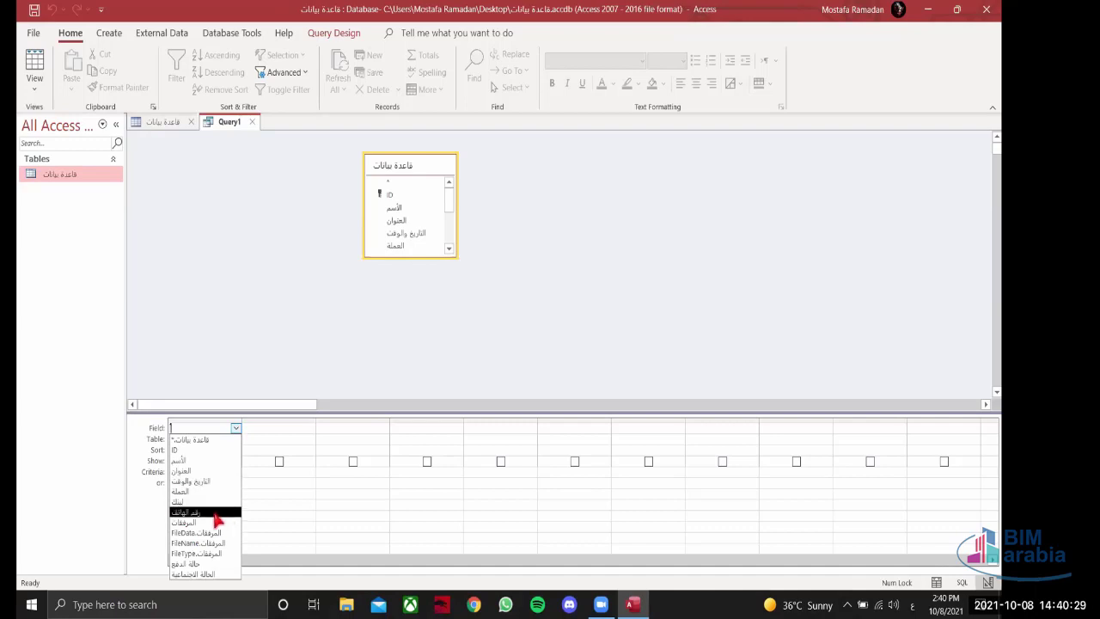
{"action": "left_click", "coordinate": [182, 462]}
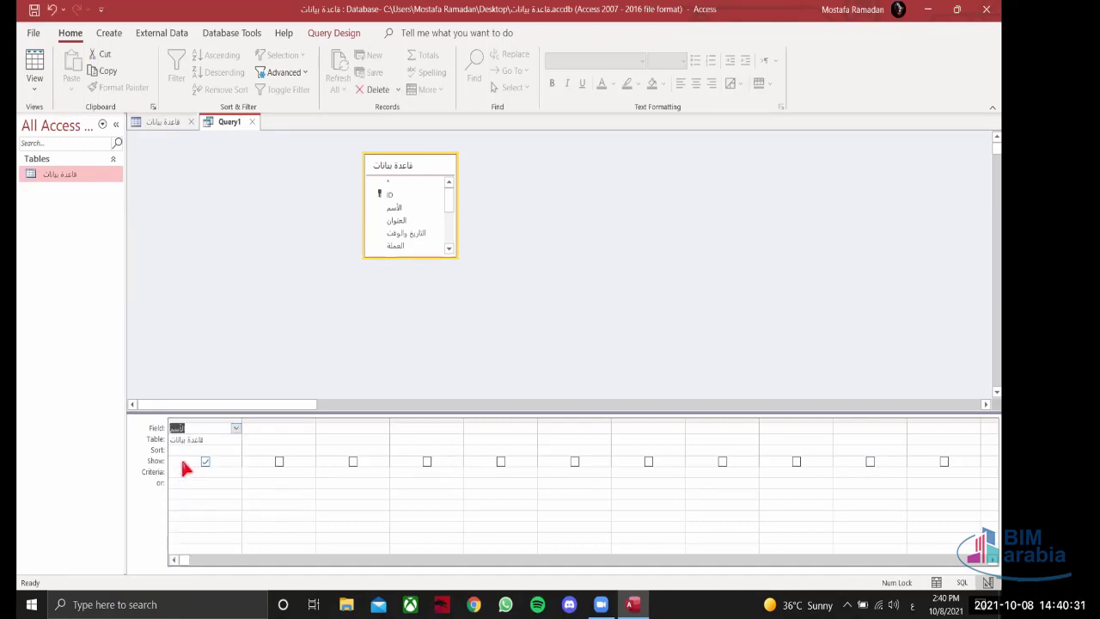
{"action": "left_click", "coordinate": [272, 429]}
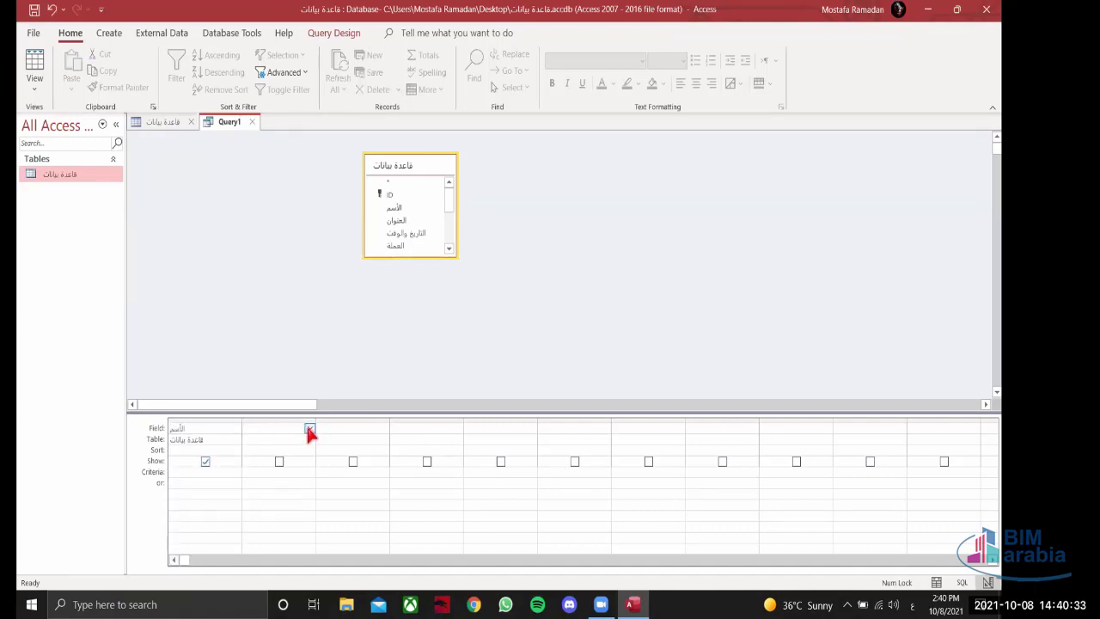
{"action": "left_click", "coordinate": [309, 428]}
{"action": "left_click", "coordinate": [266, 471]}
{"action": "left_click", "coordinate": [365, 429]}
{"action": "left_click", "coordinate": [384, 430]}
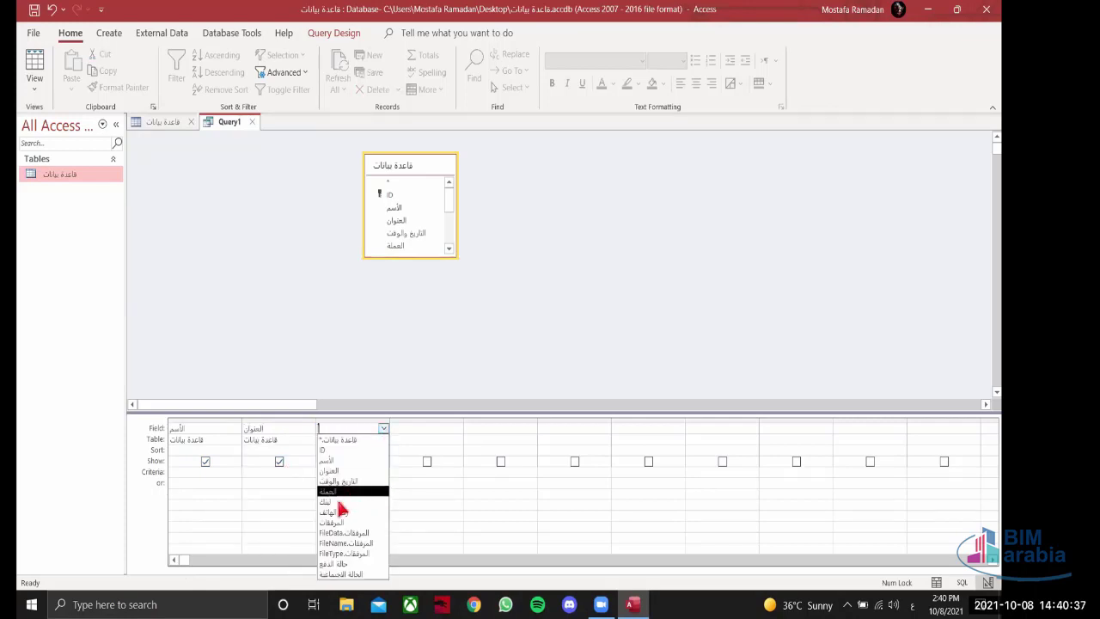
{"action": "left_click", "coordinate": [342, 511]}
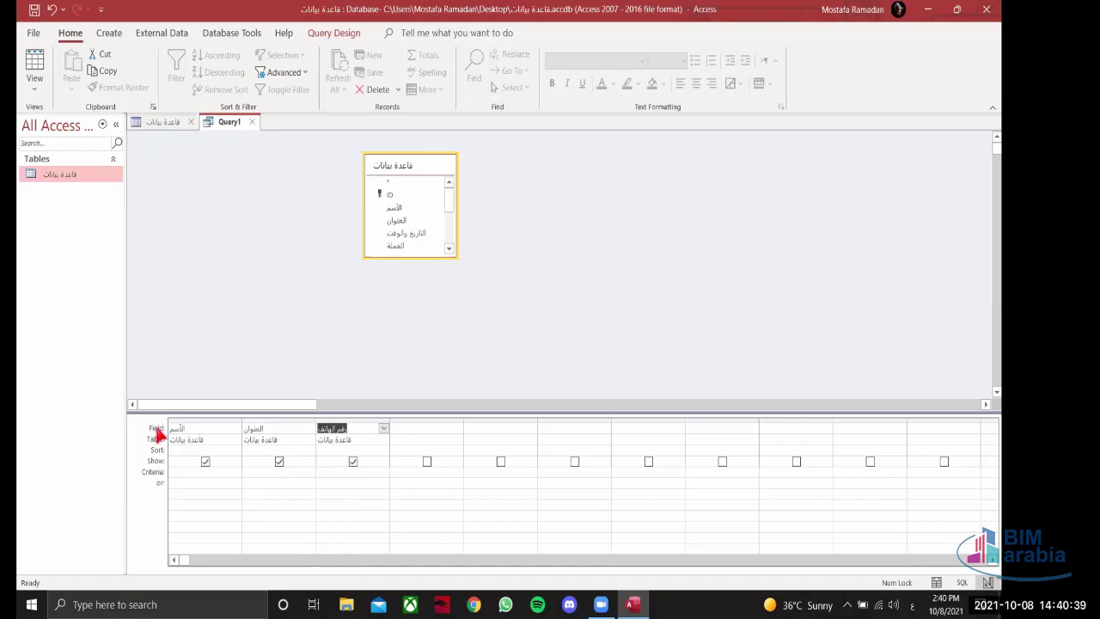
{"action": "left_click", "coordinate": [200, 428]}
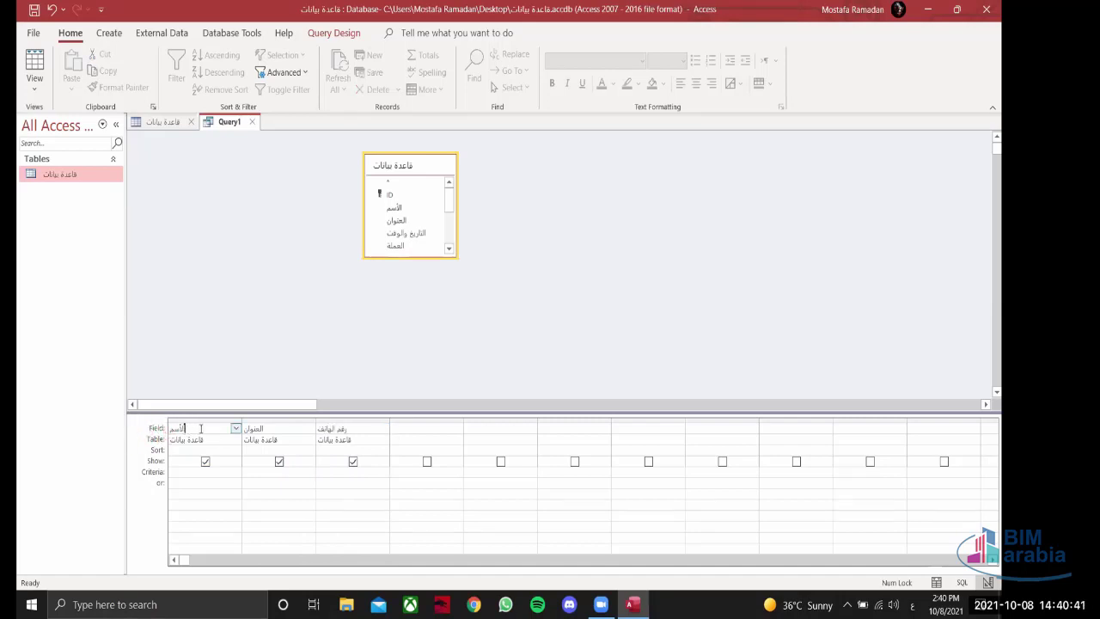
{"action": "left_click", "coordinate": [281, 430]}
{"action": "left_click", "coordinate": [348, 429]}
- Save the three-field query as استعلام
{"action": "right_click", "coordinate": [230, 130]}
{"action": "left_click", "coordinate": [263, 141]}
{"action": "type", "text": "استعلام"}
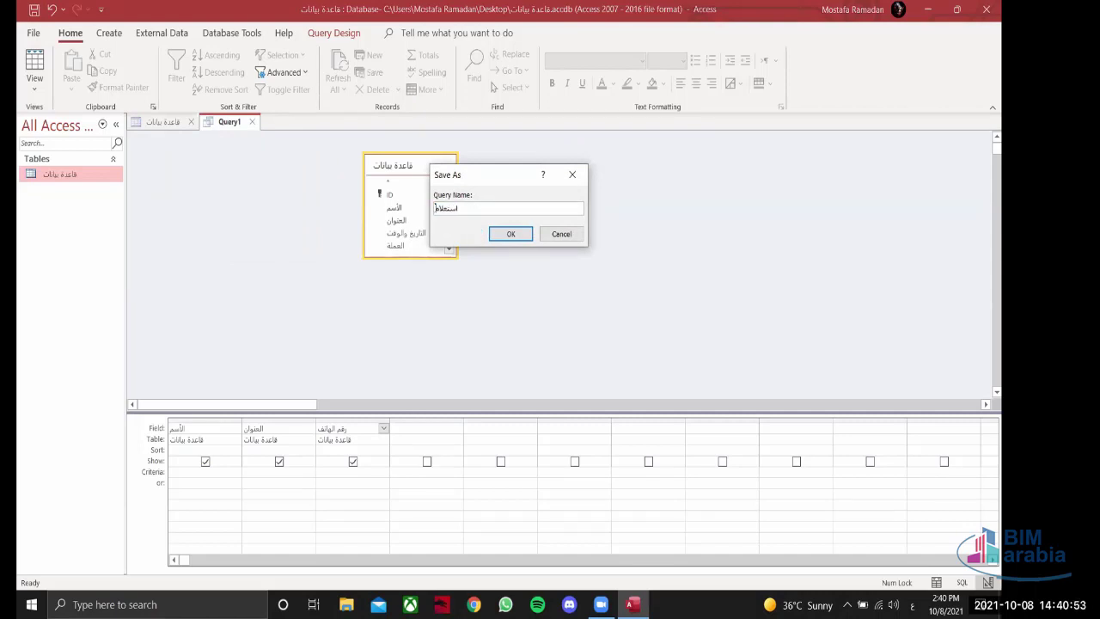
{"action": "left_click", "coordinate": [500, 235]}
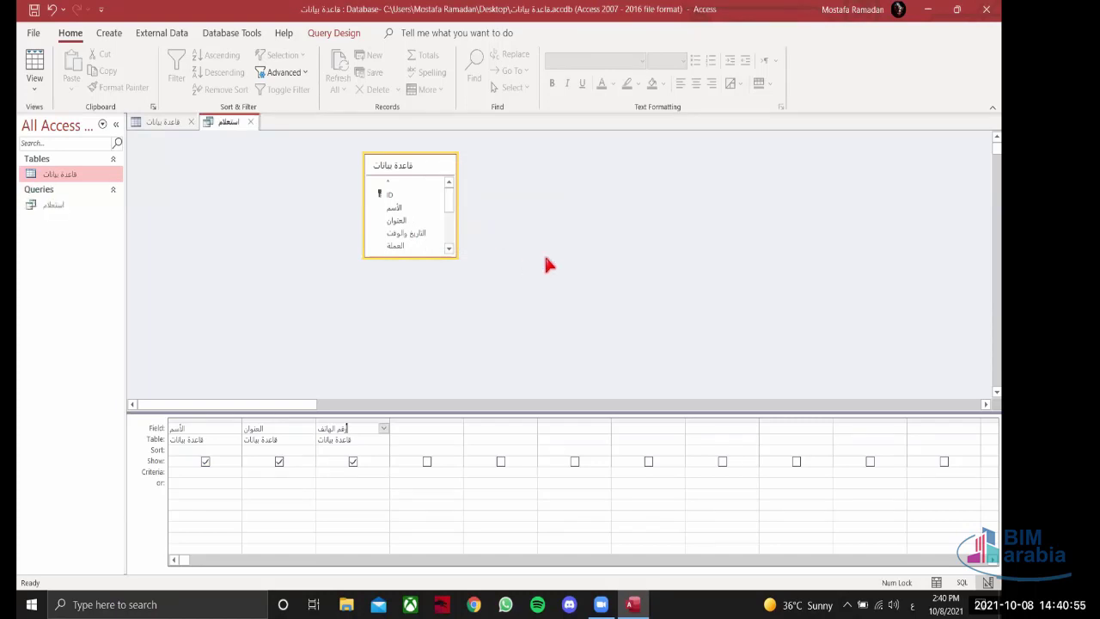
- View the استعلام query's results, then bring the قاعدة بيانات table back up
{"action": "double_click", "coordinate": [43, 205]}
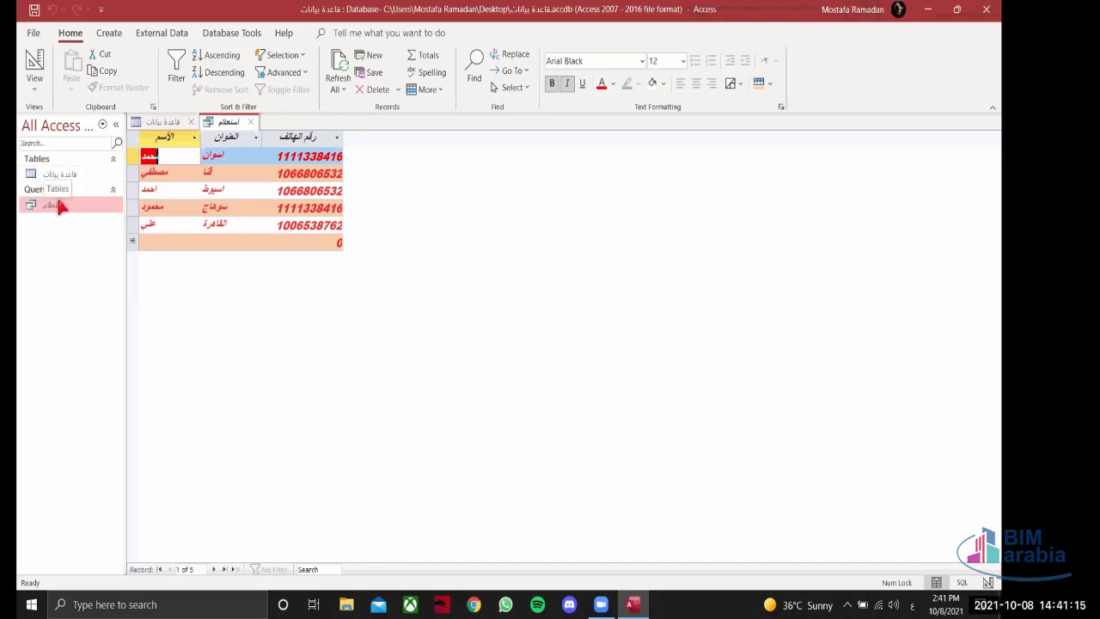
{"action": "left_click", "coordinate": [111, 33]}
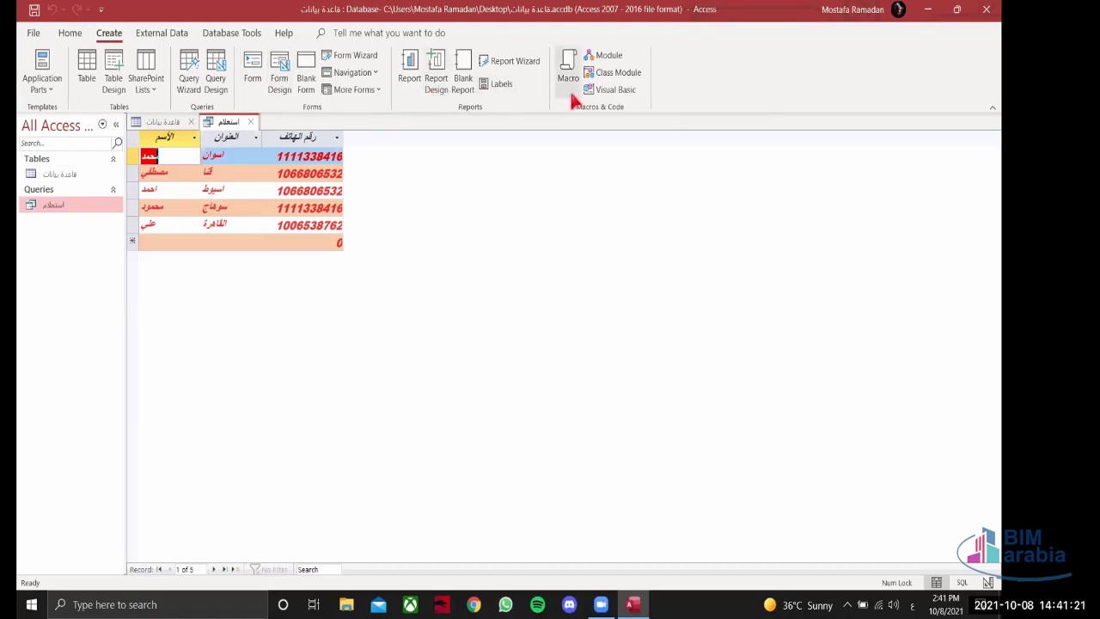
{"action": "double_click", "coordinate": [69, 175]}
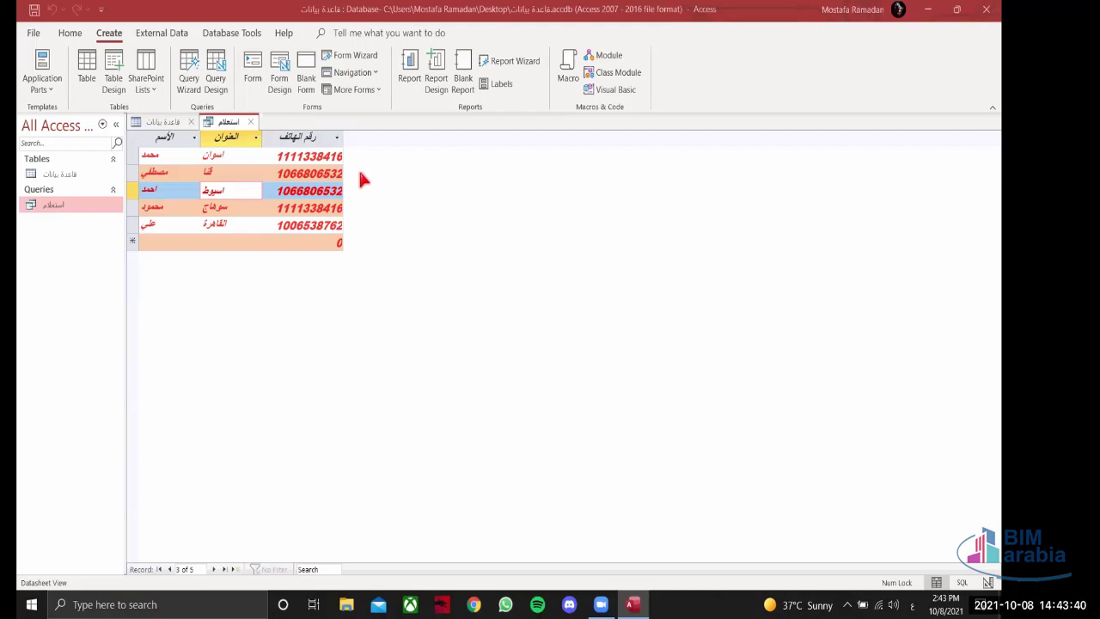
{"action": "double_click", "coordinate": [60, 174]}
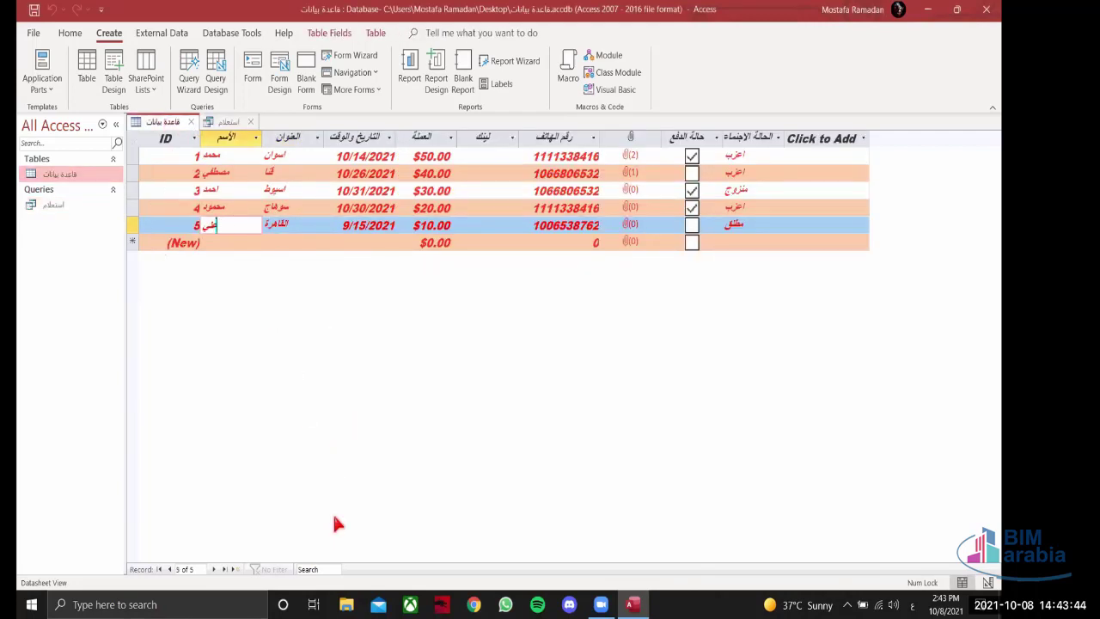
{"action": "left_click", "coordinate": [217, 75]}
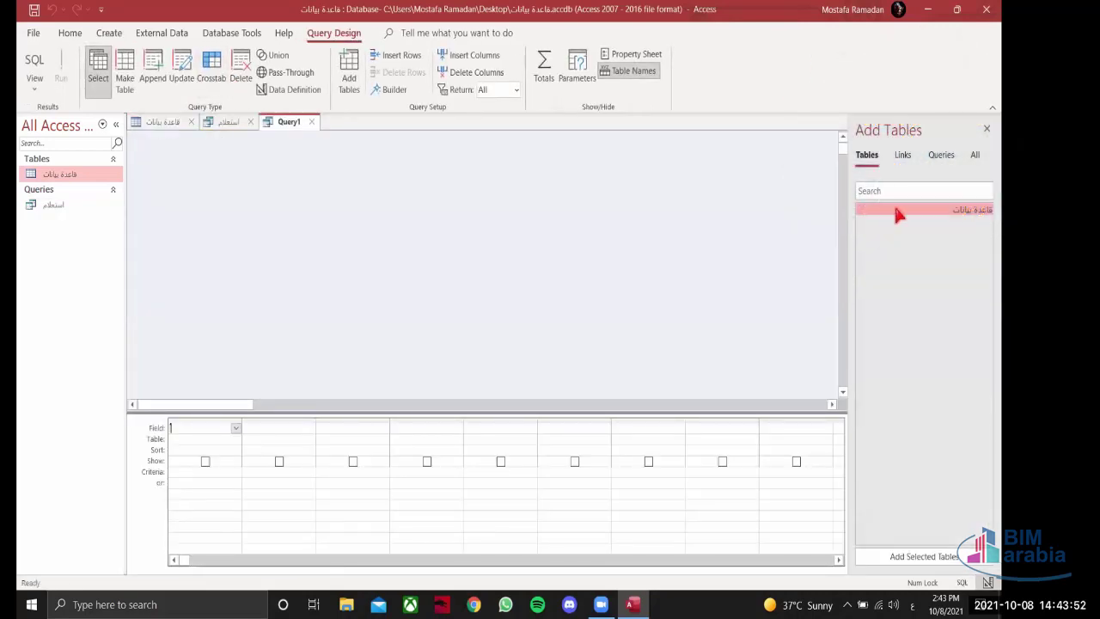
{"action": "left_click", "coordinate": [918, 558]}
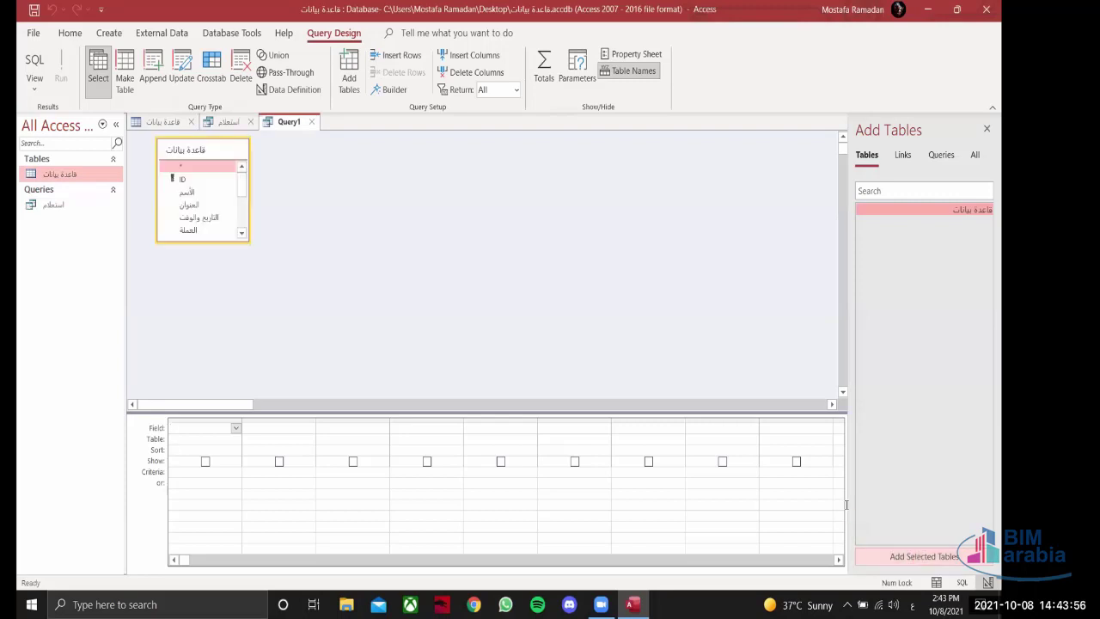
{"action": "left_click", "coordinate": [234, 430]}
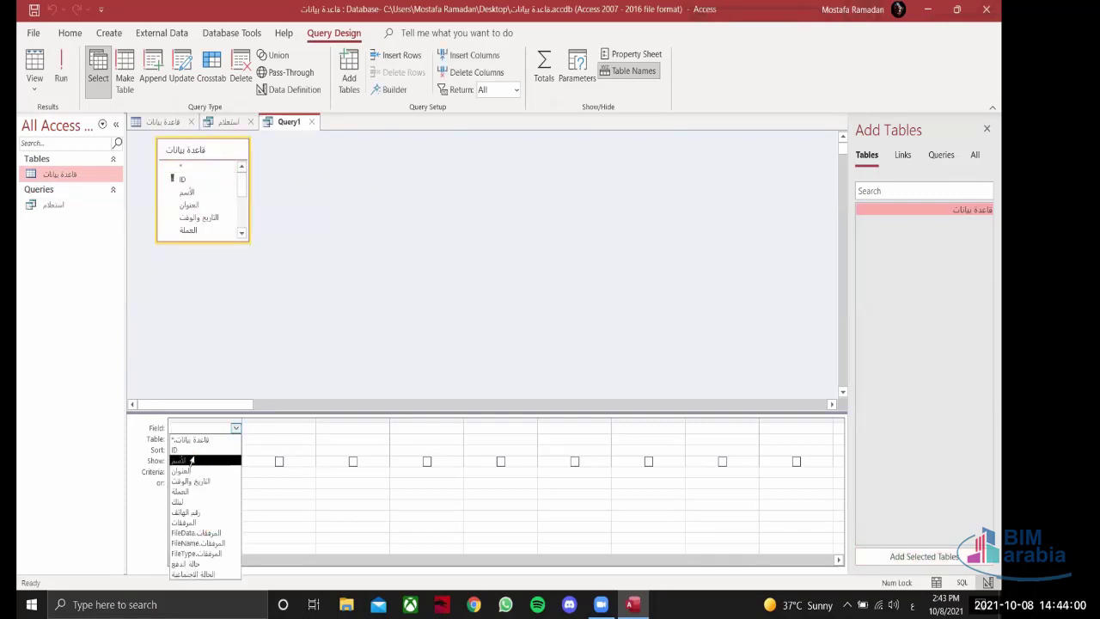
{"action": "left_click", "coordinate": [198, 460]}
{"action": "left_click", "coordinate": [310, 428]}
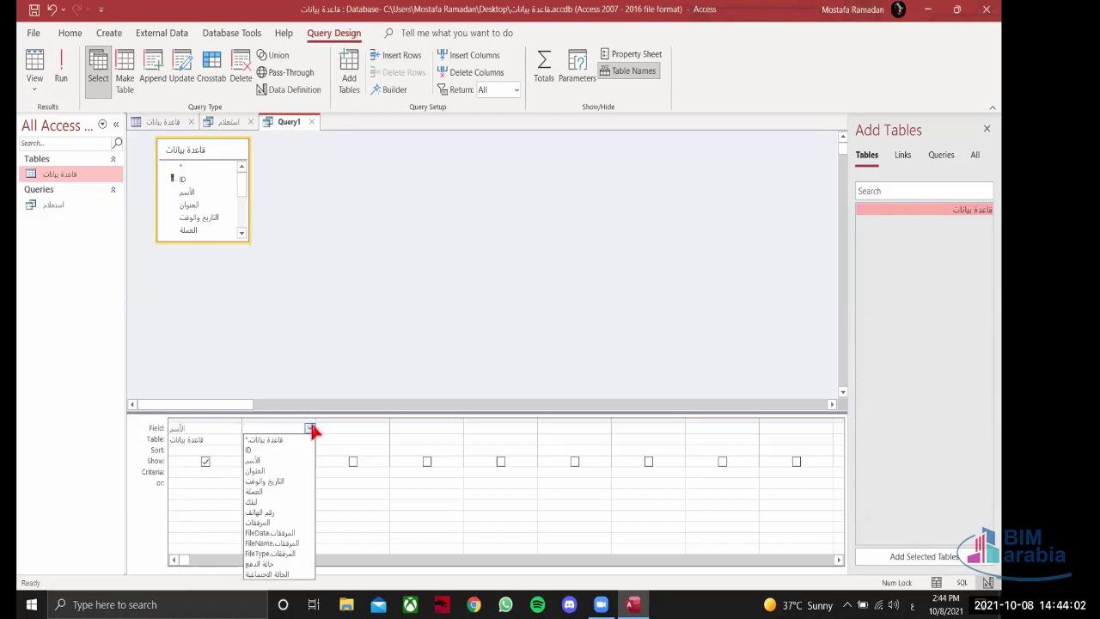
{"action": "left_click", "coordinate": [297, 470]}
{"action": "left_click", "coordinate": [340, 428]}
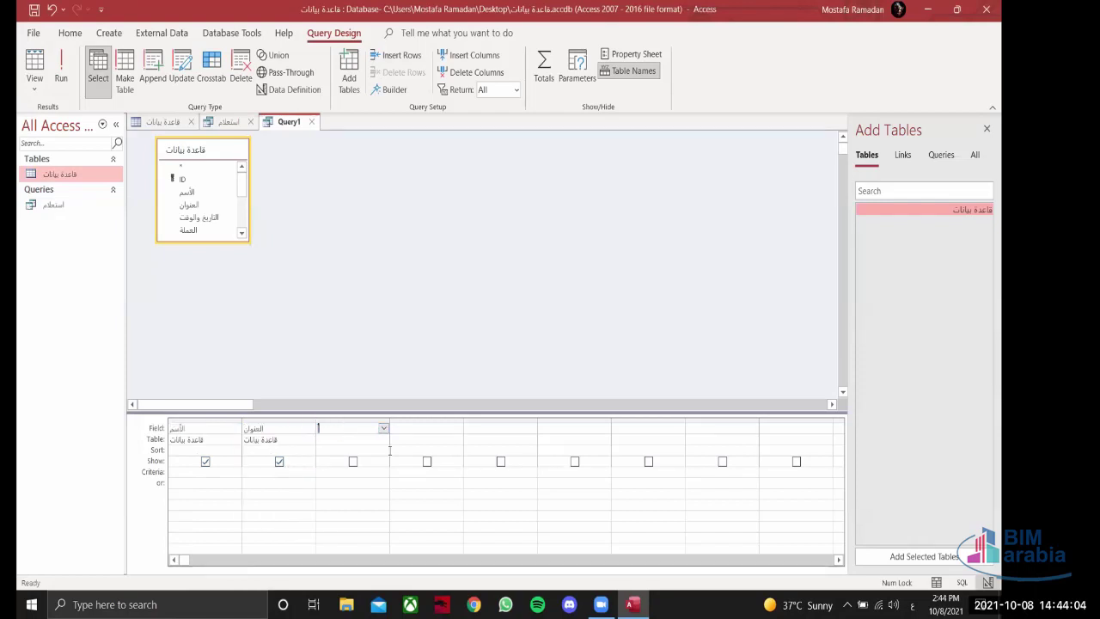
{"action": "left_click", "coordinate": [383, 428]}
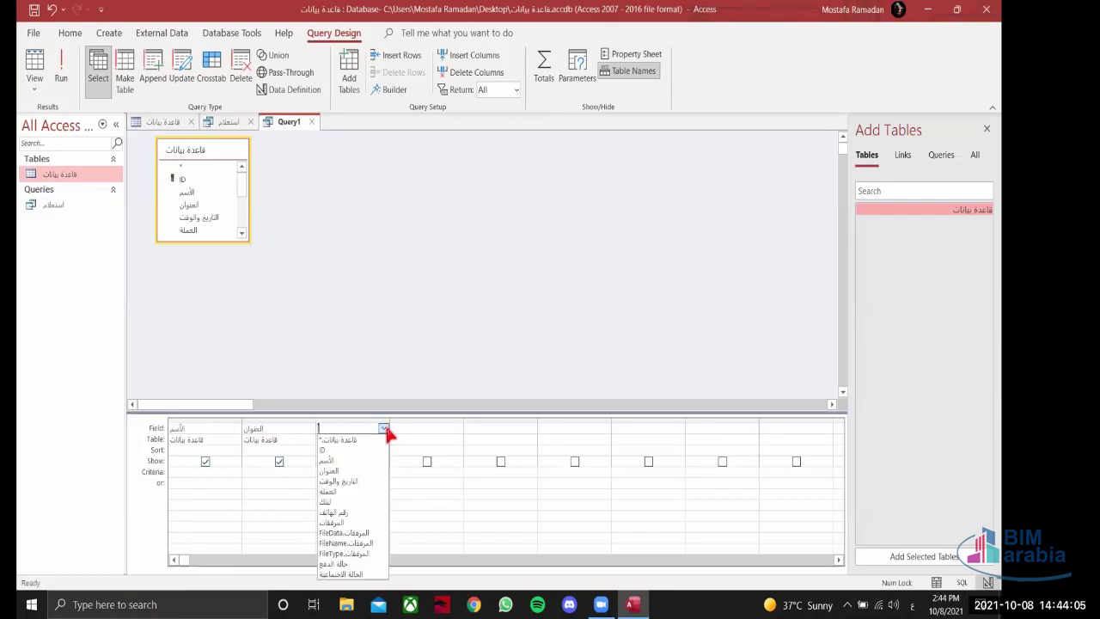
{"action": "left_click", "coordinate": [344, 511]}
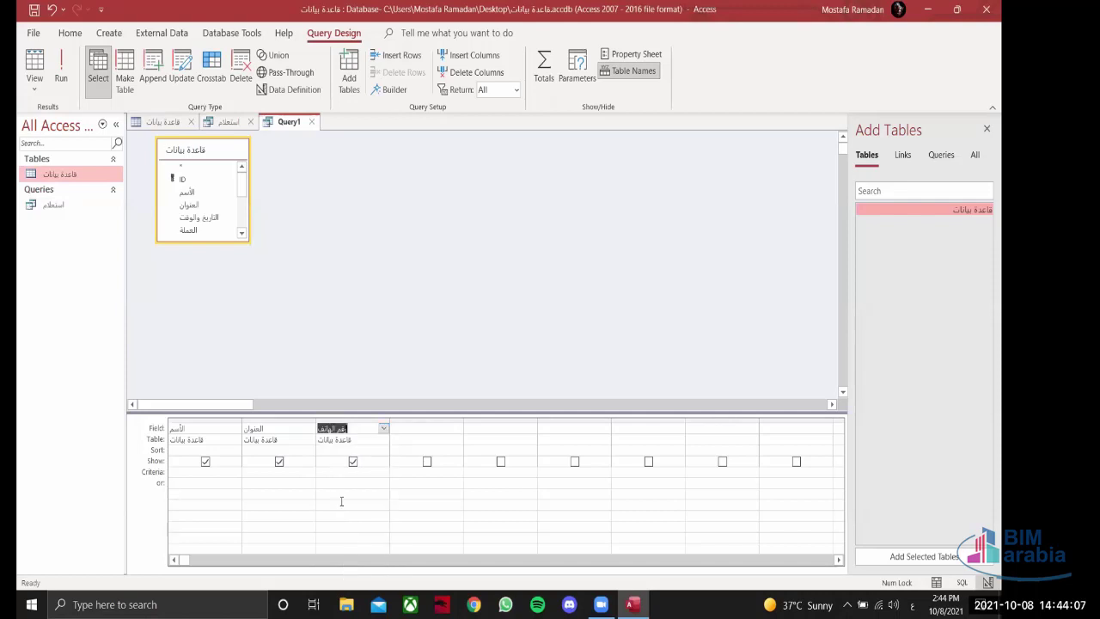
{"action": "right_click", "coordinate": [293, 122]}
{"action": "right_click", "coordinate": [282, 120]}
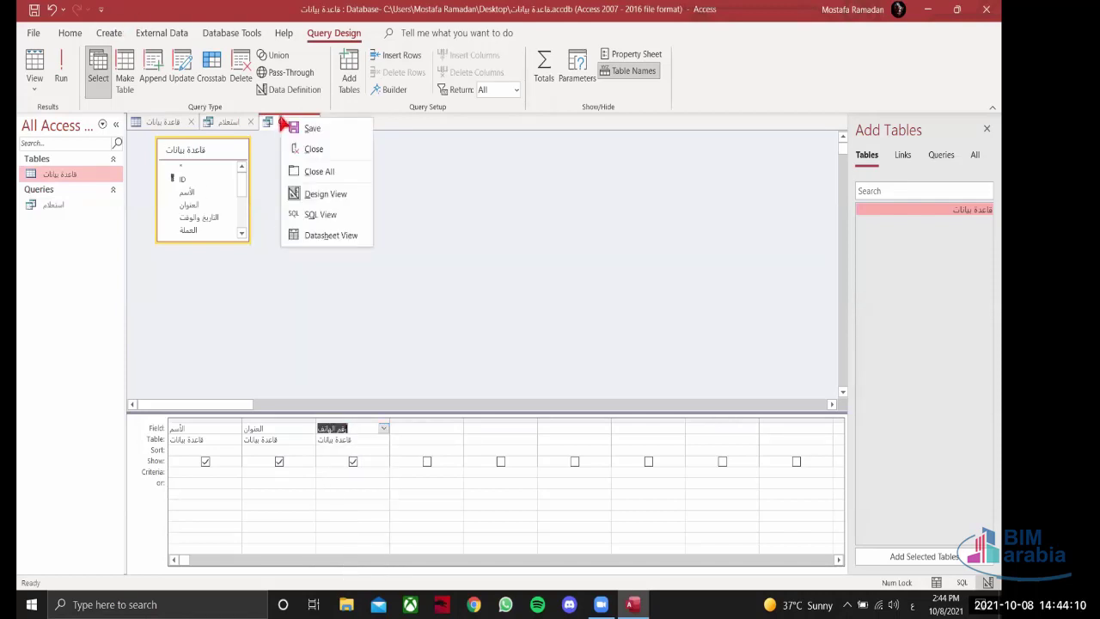
{"action": "left_click", "coordinate": [440, 238]}
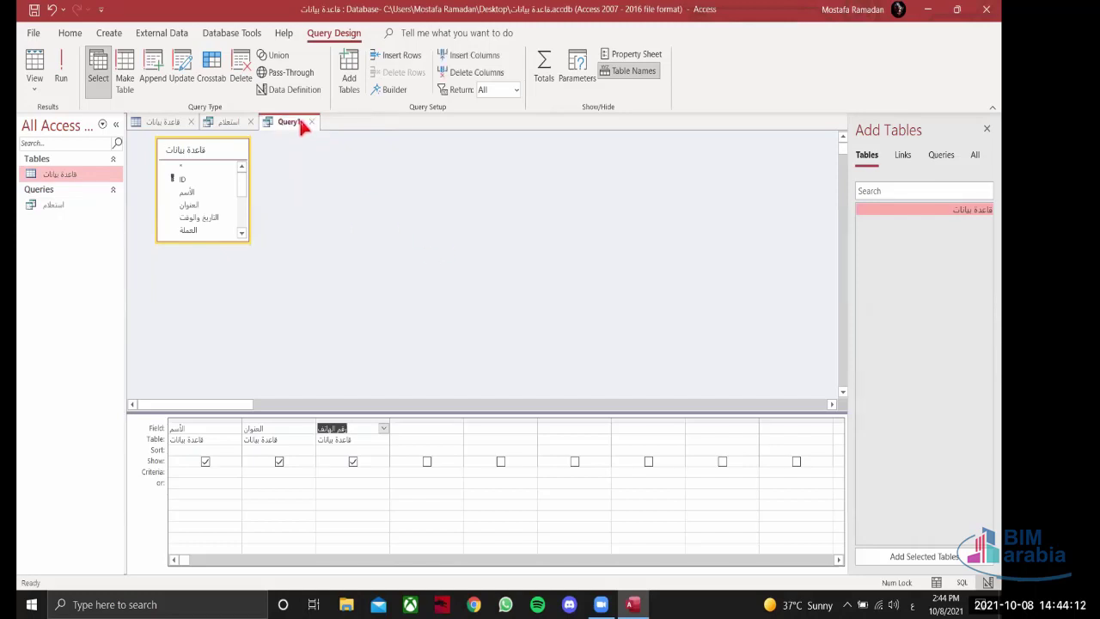
{"action": "left_click", "coordinate": [311, 121]}
{"action": "left_click", "coordinate": [512, 340]}
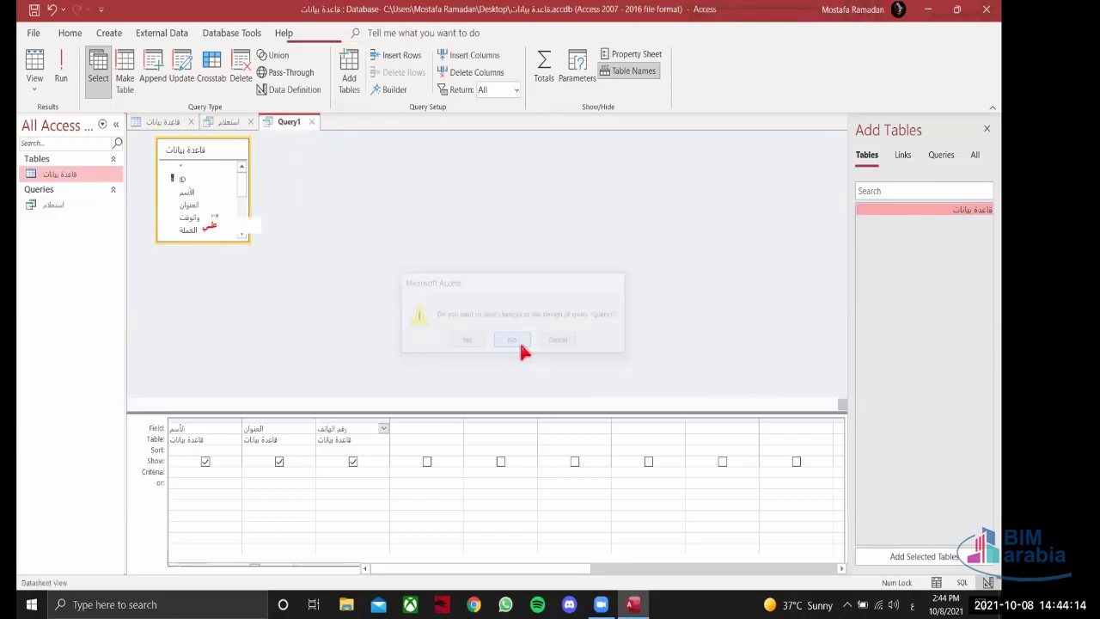
{"action": "left_click", "coordinate": [55, 205]}
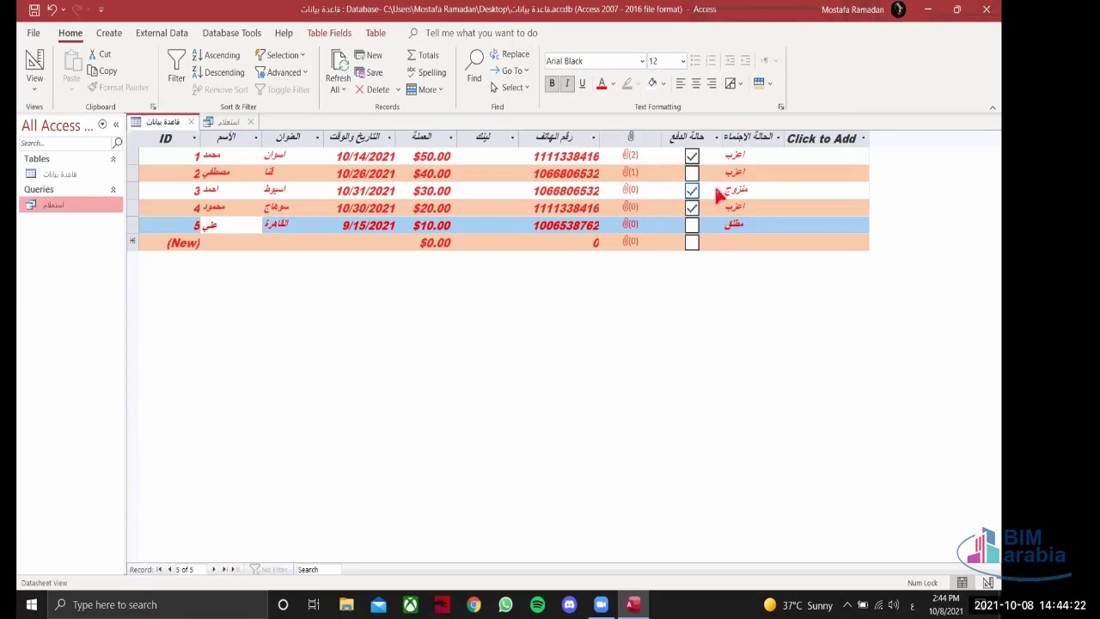
{"action": "double_click", "coordinate": [79, 174]}
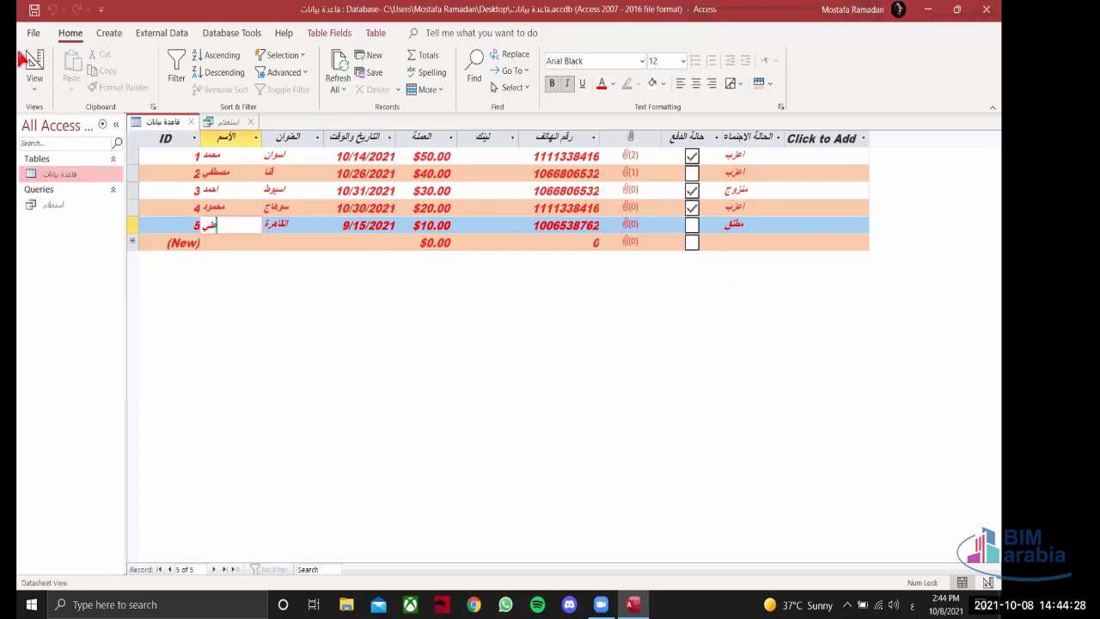
{"action": "left_click", "coordinate": [109, 34]}
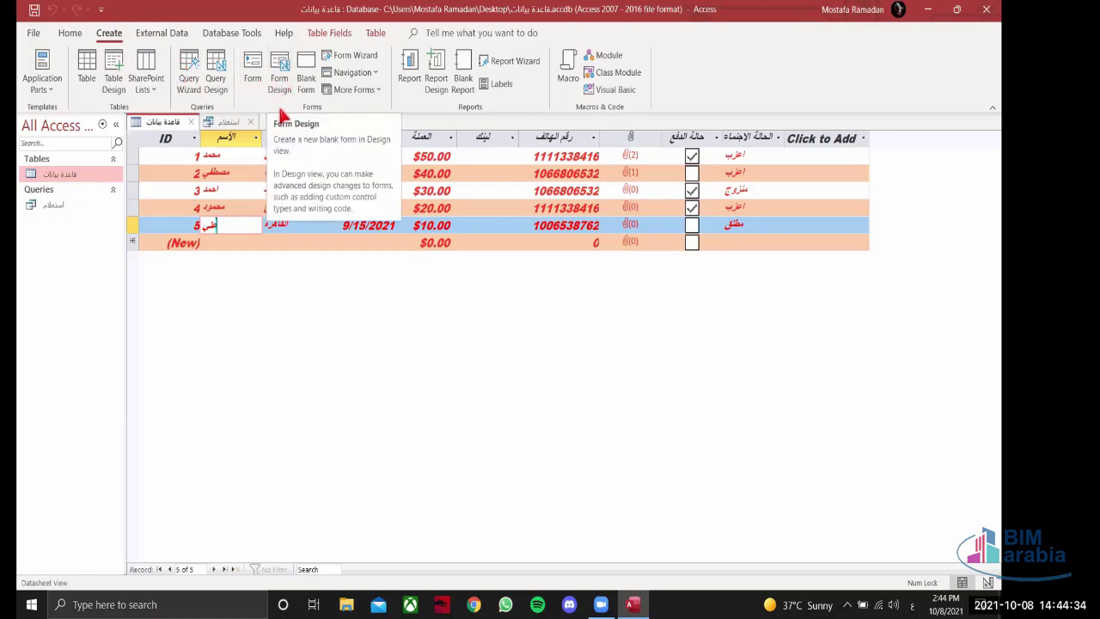
{"action": "left_click", "coordinate": [280, 86]}
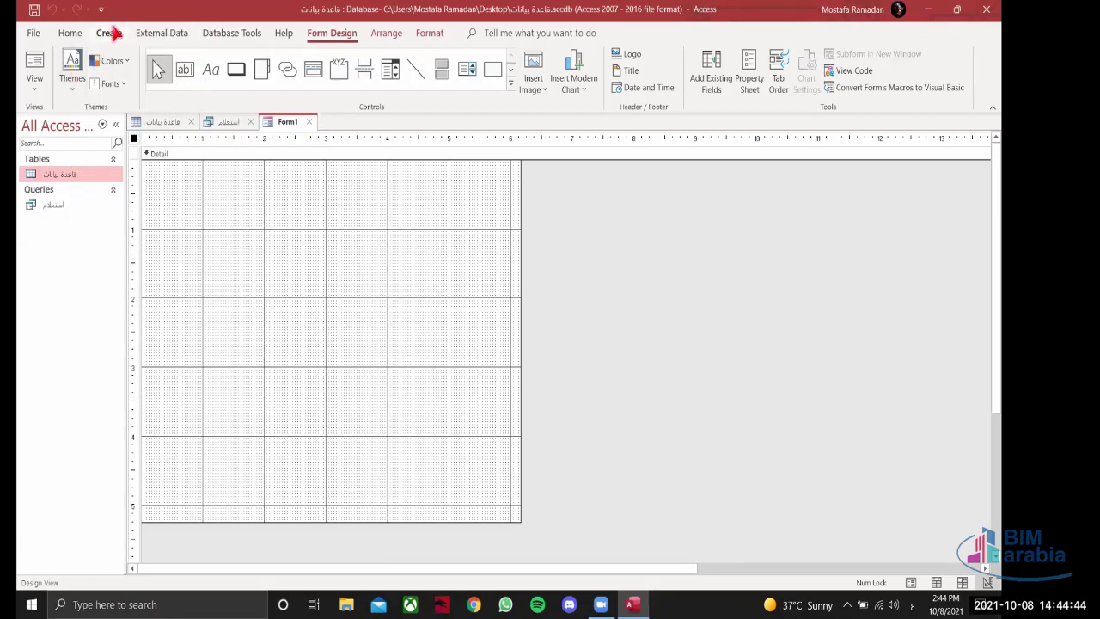
{"action": "left_click", "coordinate": [110, 32]}
{"action": "left_click", "coordinate": [310, 123]}
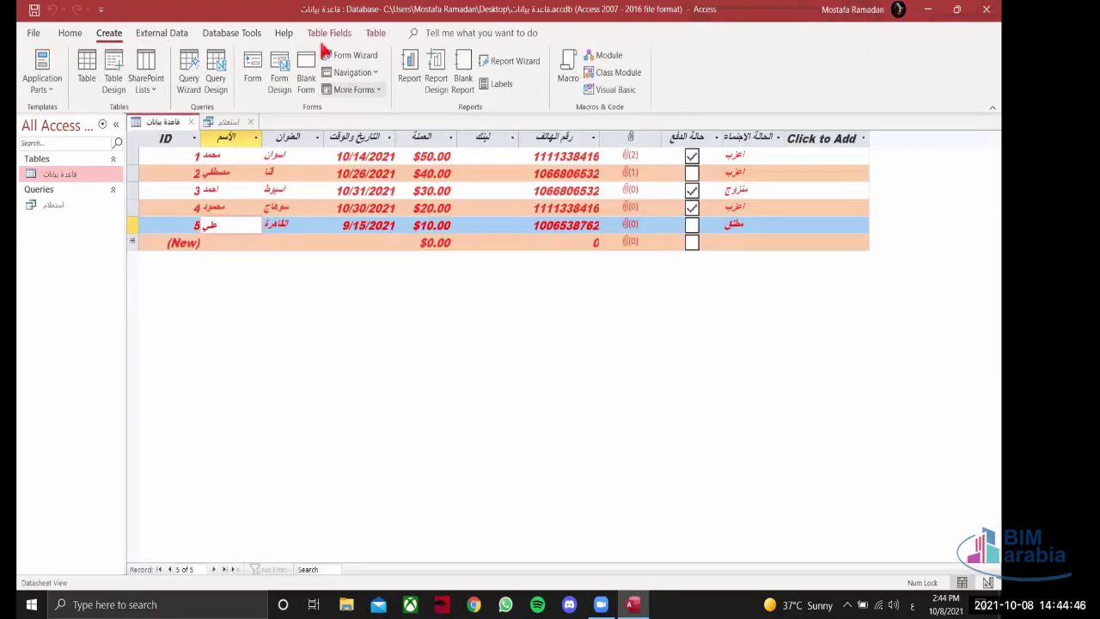
- Close the earlier form without saving and generate a new form from the قاعدة بيانات table
{"action": "left_click", "coordinate": [244, 74]}
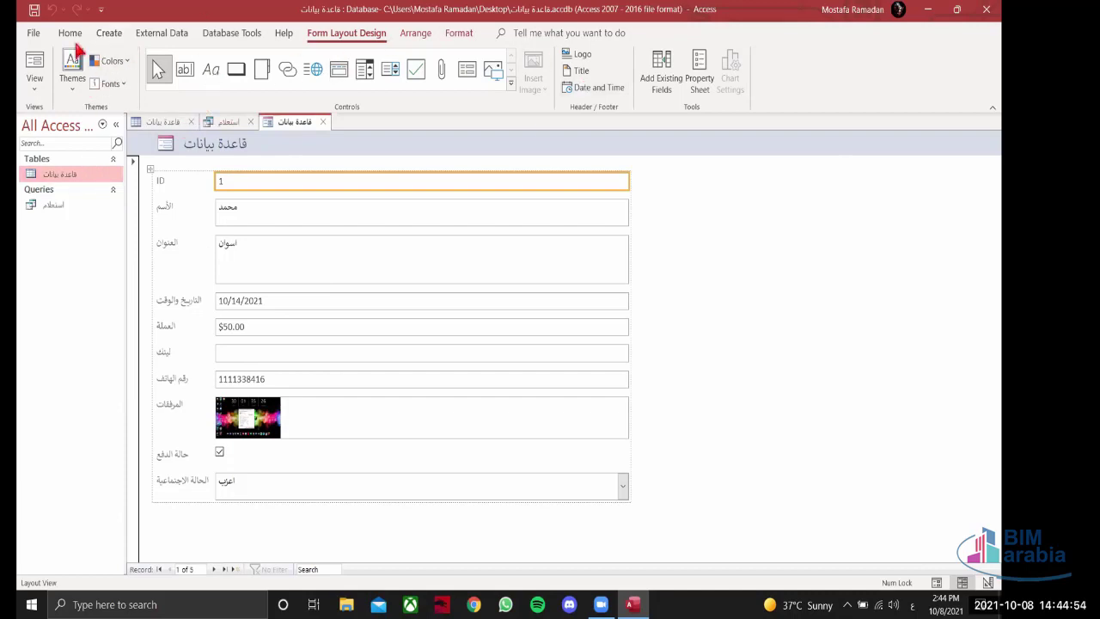
{"action": "left_click", "coordinate": [323, 122]}
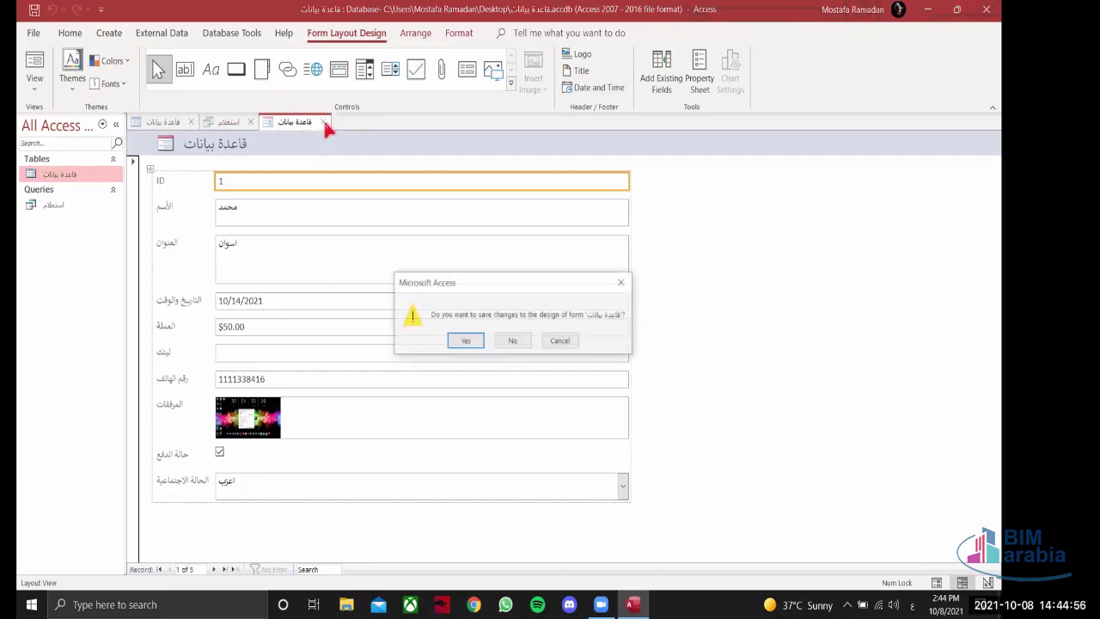
{"action": "left_click", "coordinate": [510, 341]}
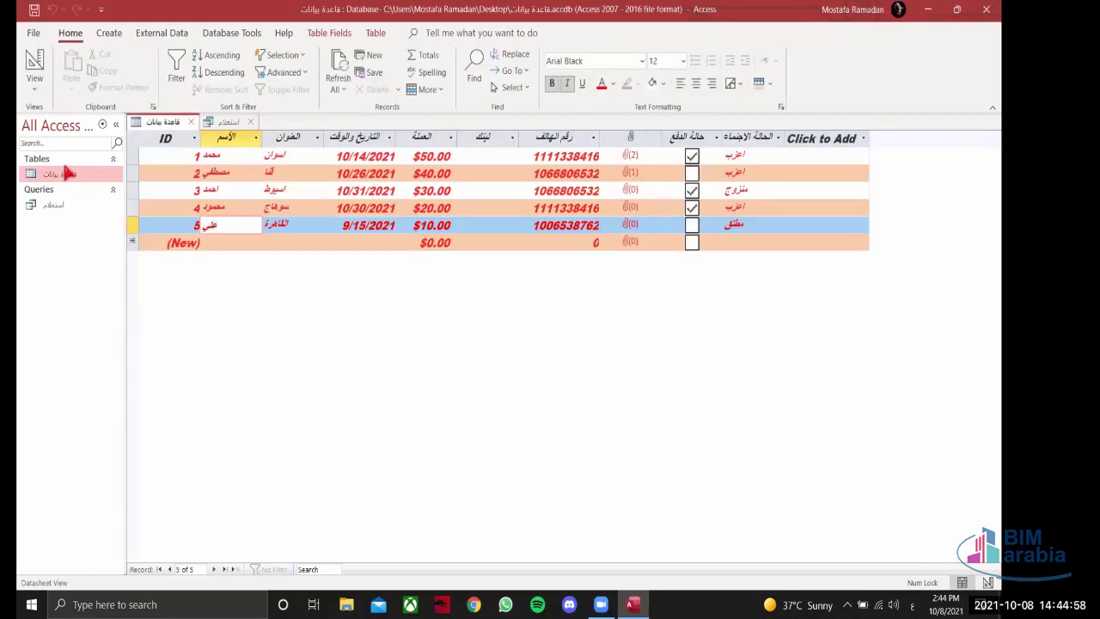
{"action": "left_click", "coordinate": [108, 32]}
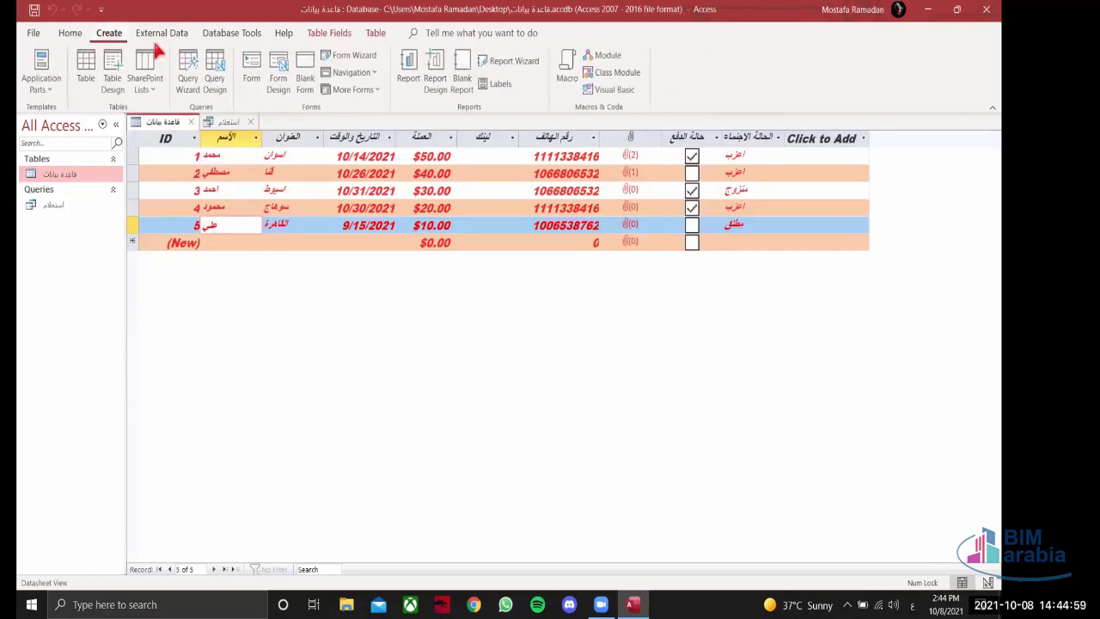
{"action": "left_click", "coordinate": [254, 76]}
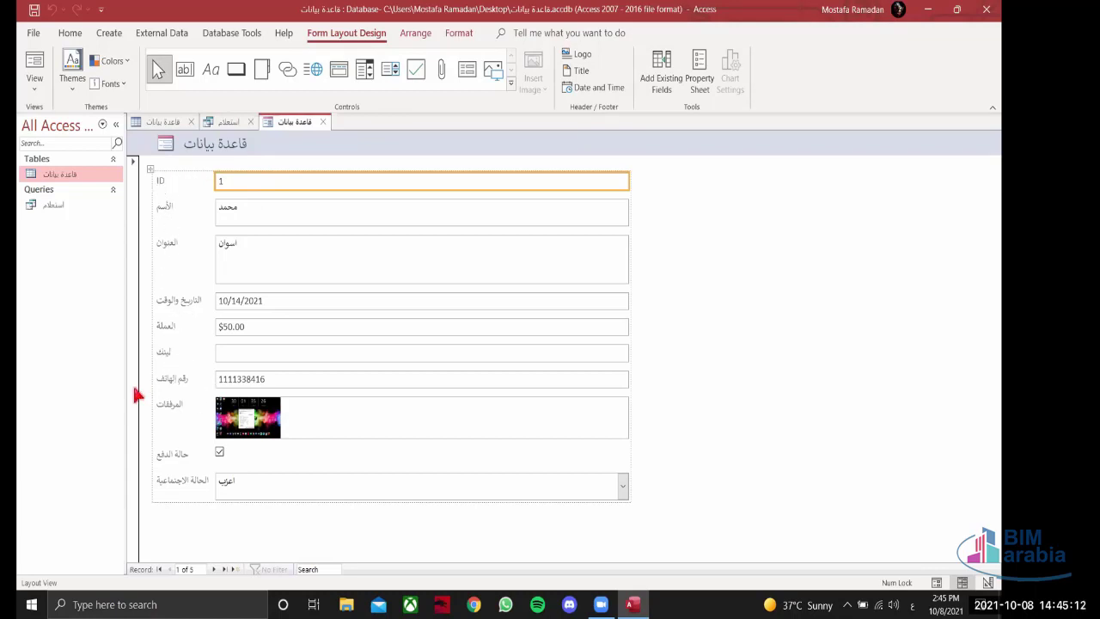
- Format the ID value as red, bold, 18-point Algerian text
{"action": "left_click", "coordinate": [283, 494]}
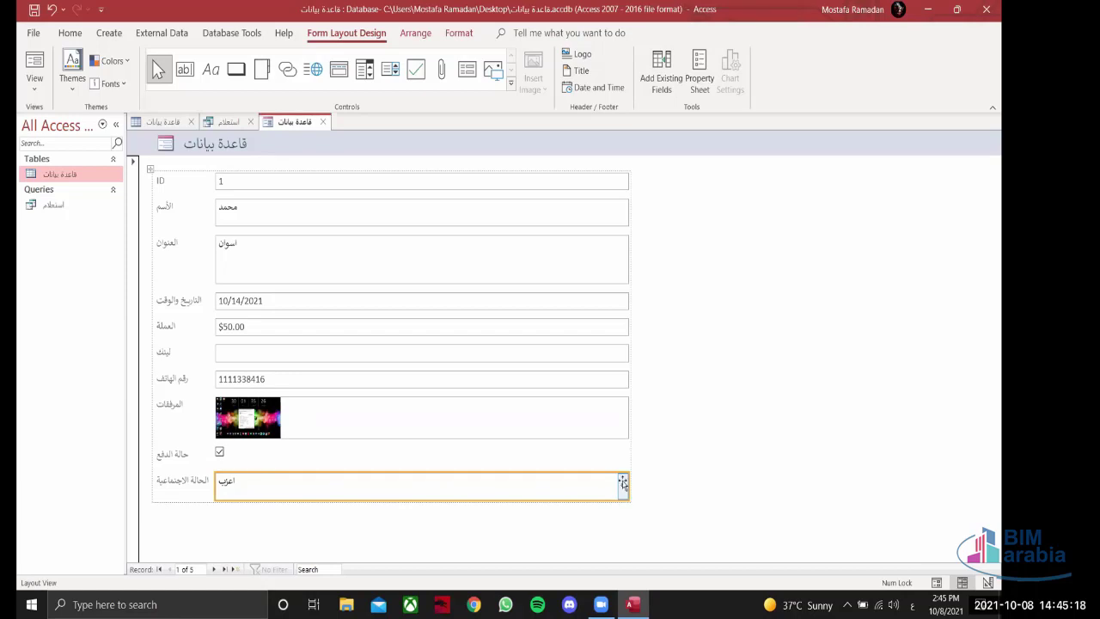
{"action": "left_click", "coordinate": [249, 184]}
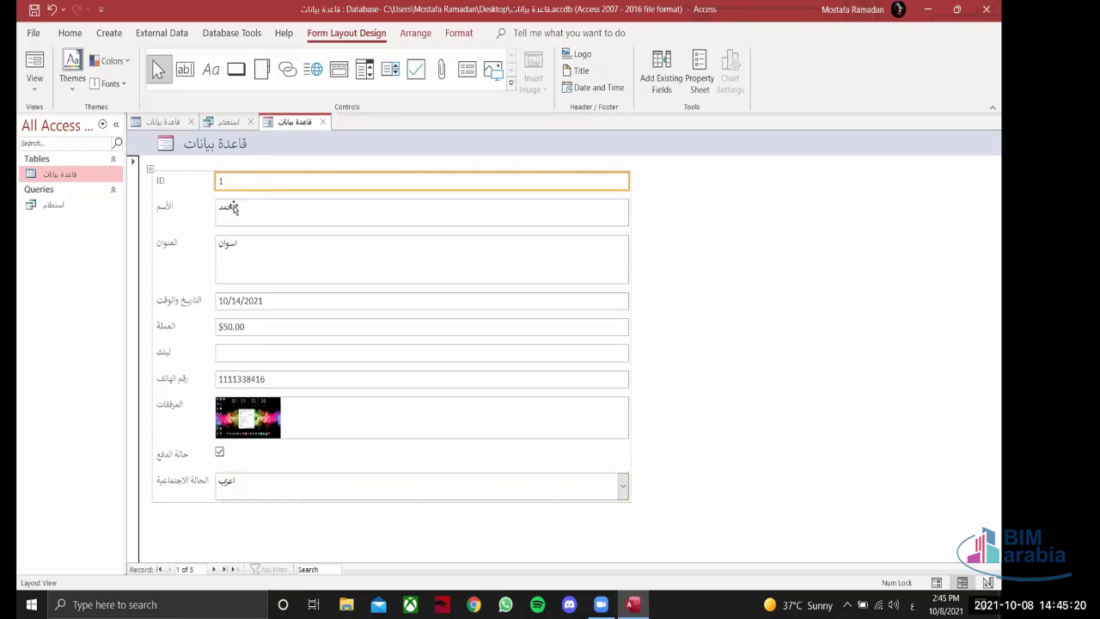
{"action": "left_click", "coordinate": [460, 33]}
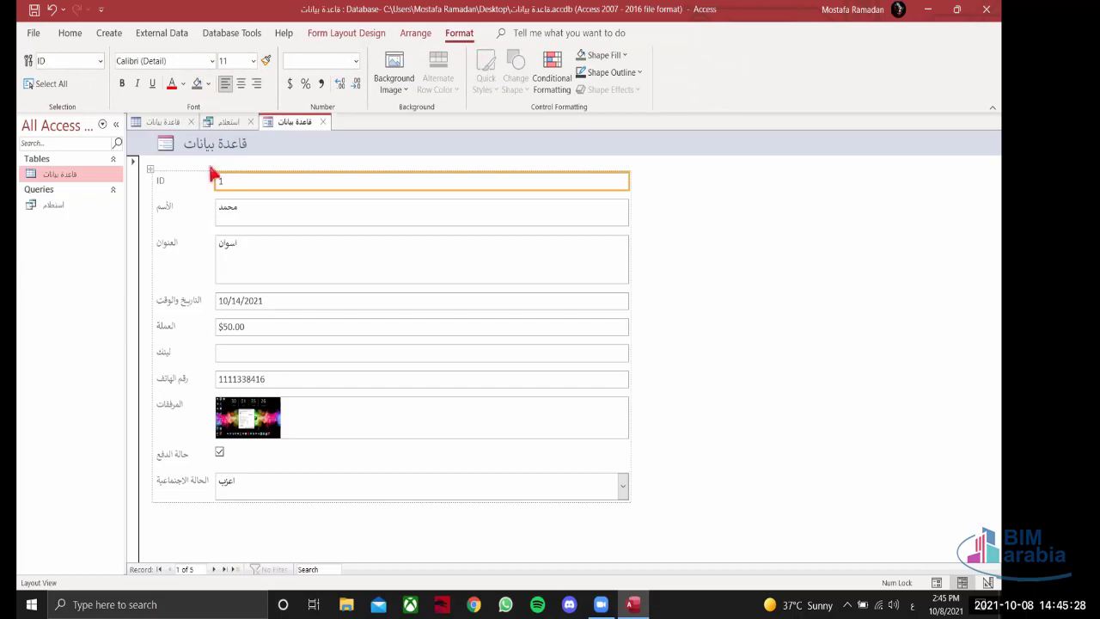
{"action": "left_click", "coordinate": [212, 61]}
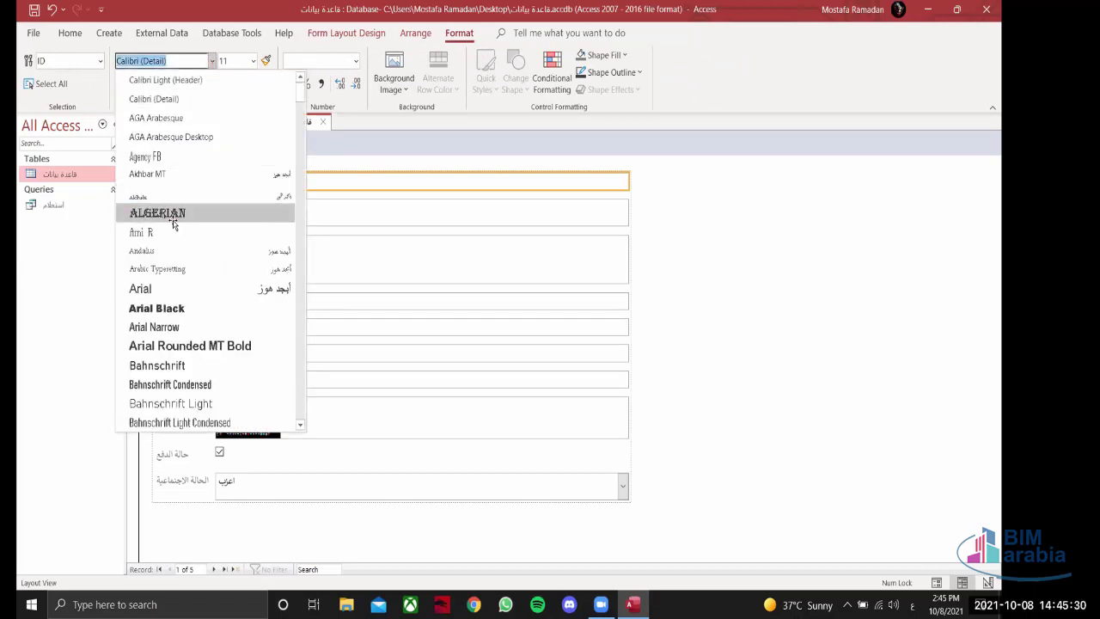
{"action": "left_click", "coordinate": [176, 215]}
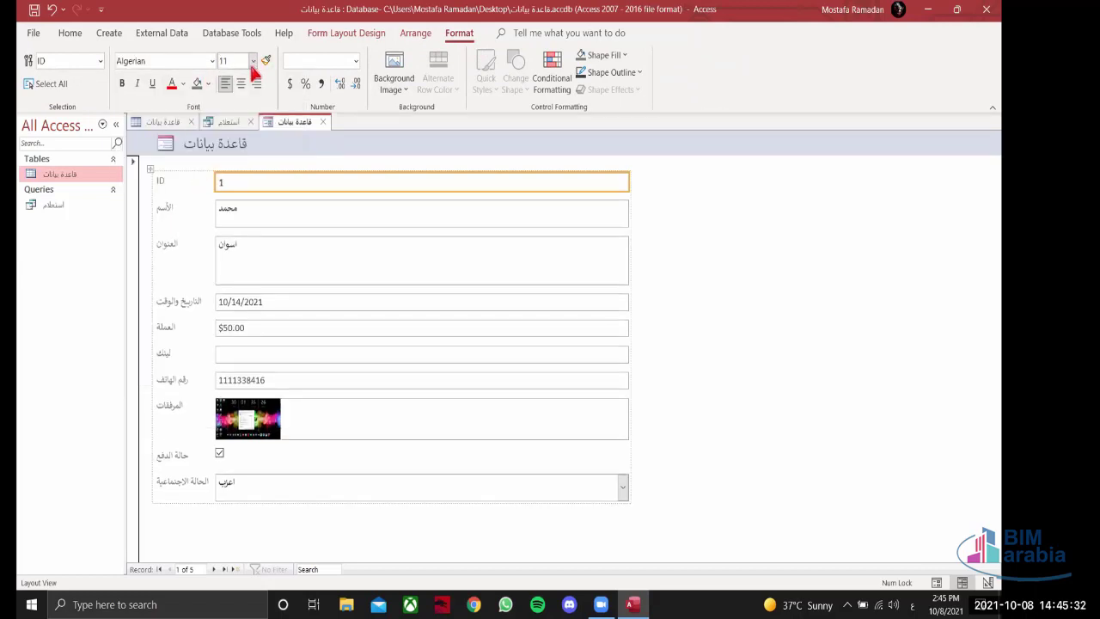
{"action": "left_click", "coordinate": [253, 62]}
{"action": "left_click", "coordinate": [228, 199]}
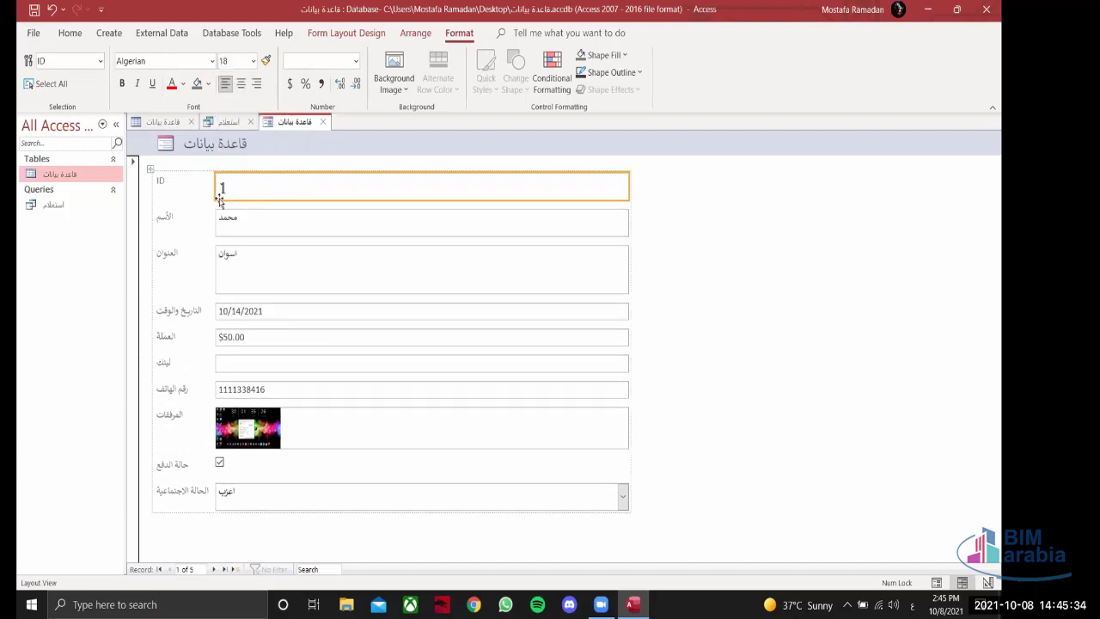
{"action": "left_click", "coordinate": [171, 83]}
{"action": "left_click", "coordinate": [122, 83]}
- Format the name field as red, bold, 14-point Algerian text
{"action": "left_click", "coordinate": [278, 220]}
{"action": "left_click", "coordinate": [171, 84]}
{"action": "left_click", "coordinate": [122, 83]}
{"action": "left_click", "coordinate": [252, 60]}
{"action": "left_click", "coordinate": [228, 166]}
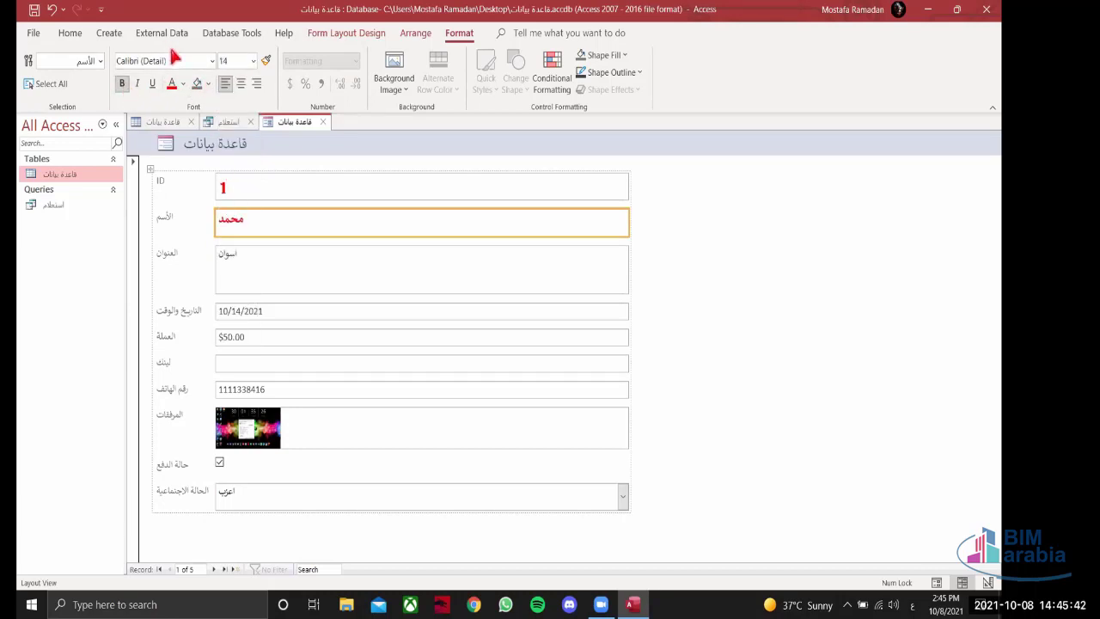
{"action": "left_click", "coordinate": [212, 60]}
{"action": "left_click", "coordinate": [191, 214]}
{"action": "left_click", "coordinate": [256, 254]}
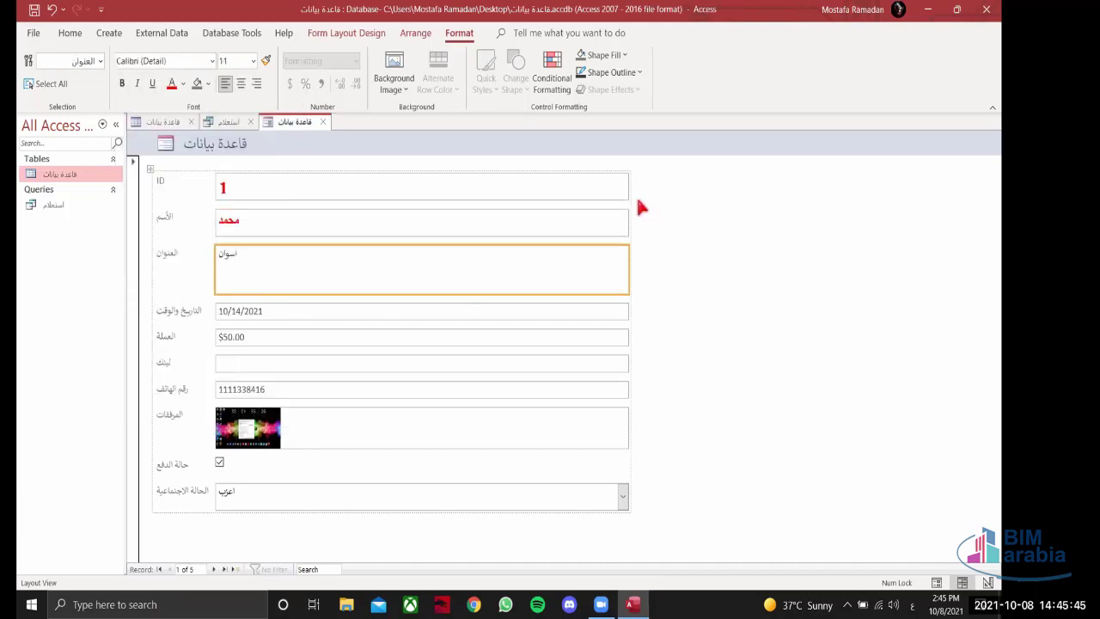
- Abandon a new conditional formatting rule for the address field and browse for a background image
{"action": "left_click", "coordinate": [556, 84]}
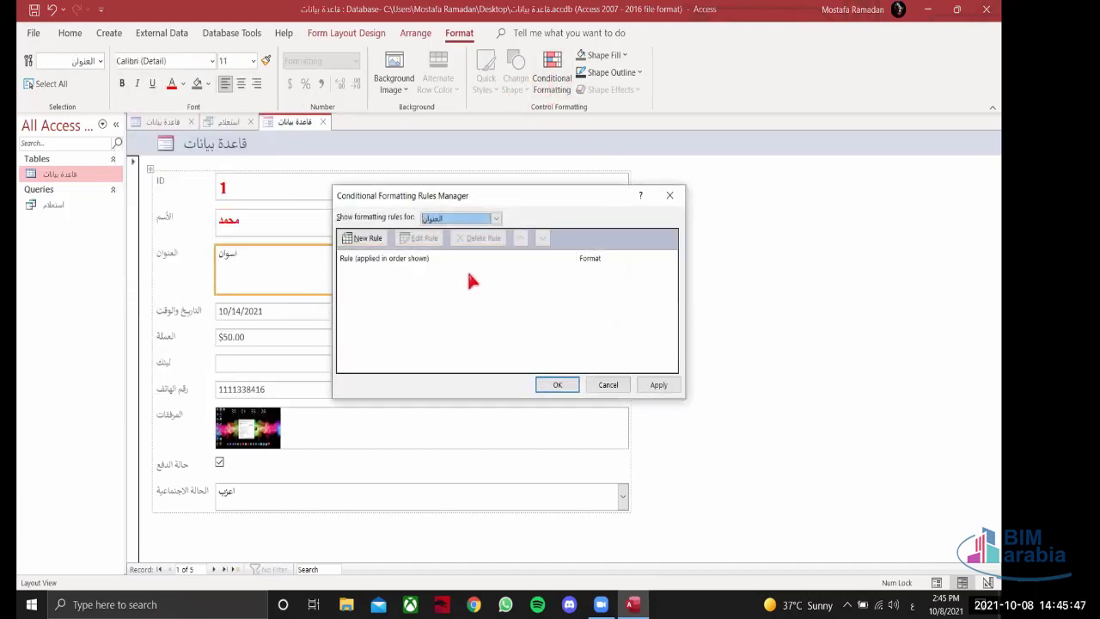
{"action": "left_click", "coordinate": [361, 238]}
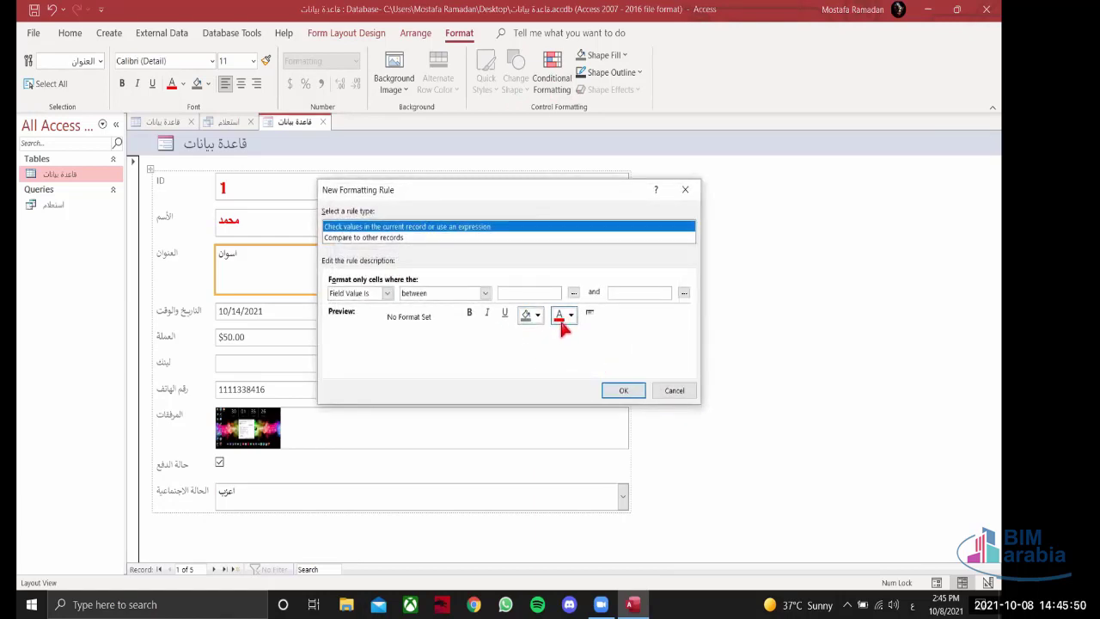
{"action": "left_click", "coordinate": [624, 392]}
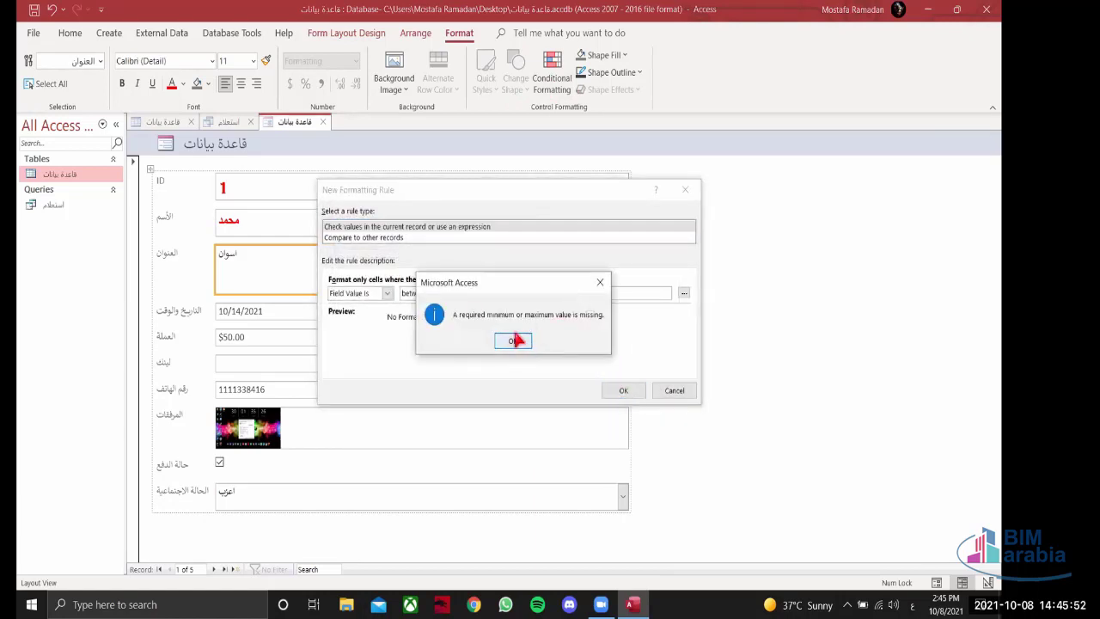
{"action": "key", "text": "Return"}
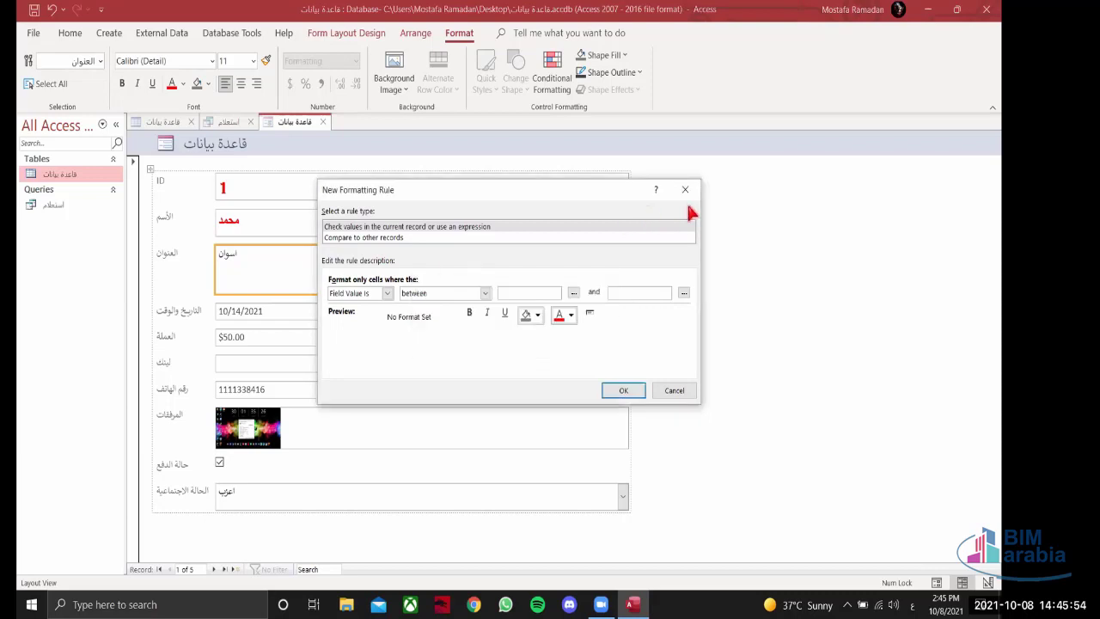
{"action": "left_click", "coordinate": [685, 189]}
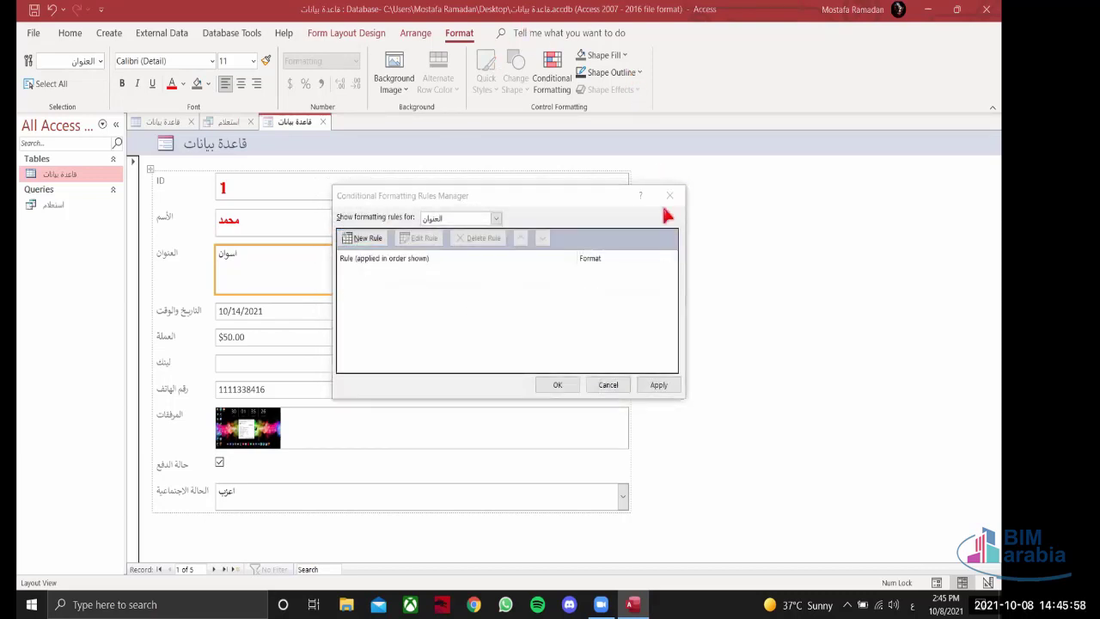
{"action": "left_click", "coordinate": [395, 94]}
{"action": "left_click", "coordinate": [416, 110]}
{"action": "left_click", "coordinate": [165, 125]}
- Set Screenshot (1) as the form's background image and try its rename option, cancelling it
{"action": "left_click", "coordinate": [401, 318]}
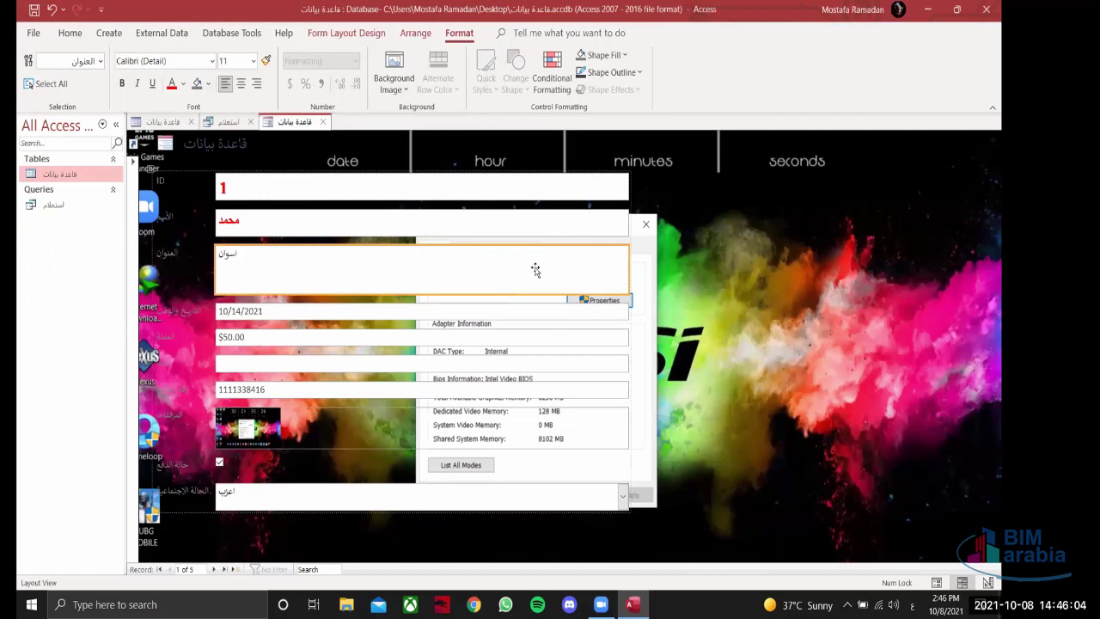
{"action": "left_click", "coordinate": [393, 82]}
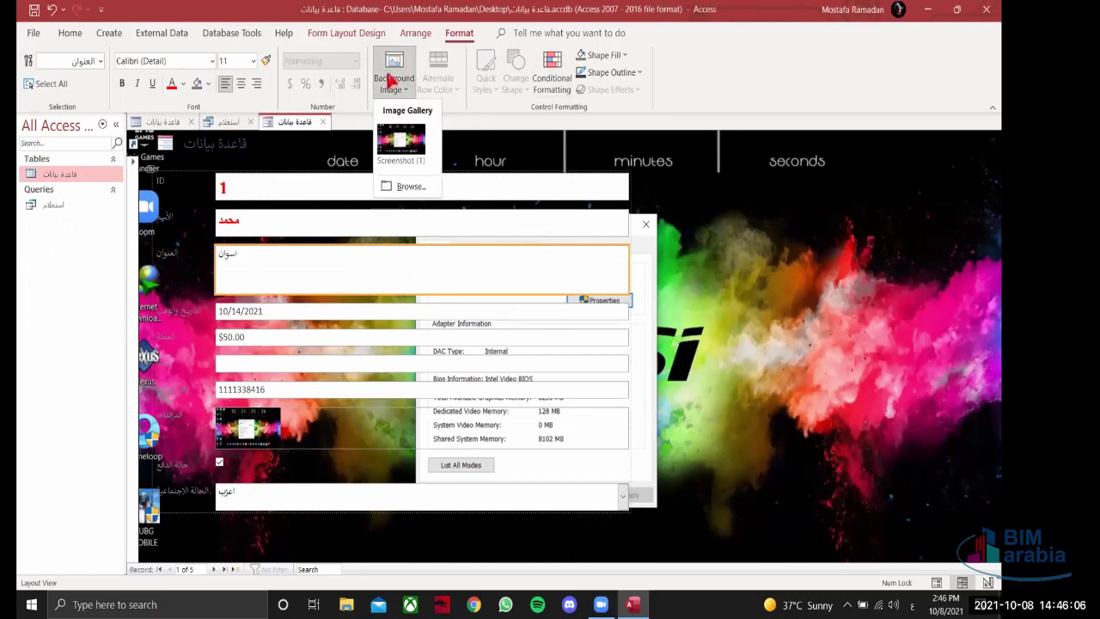
{"action": "right_click", "coordinate": [400, 137]}
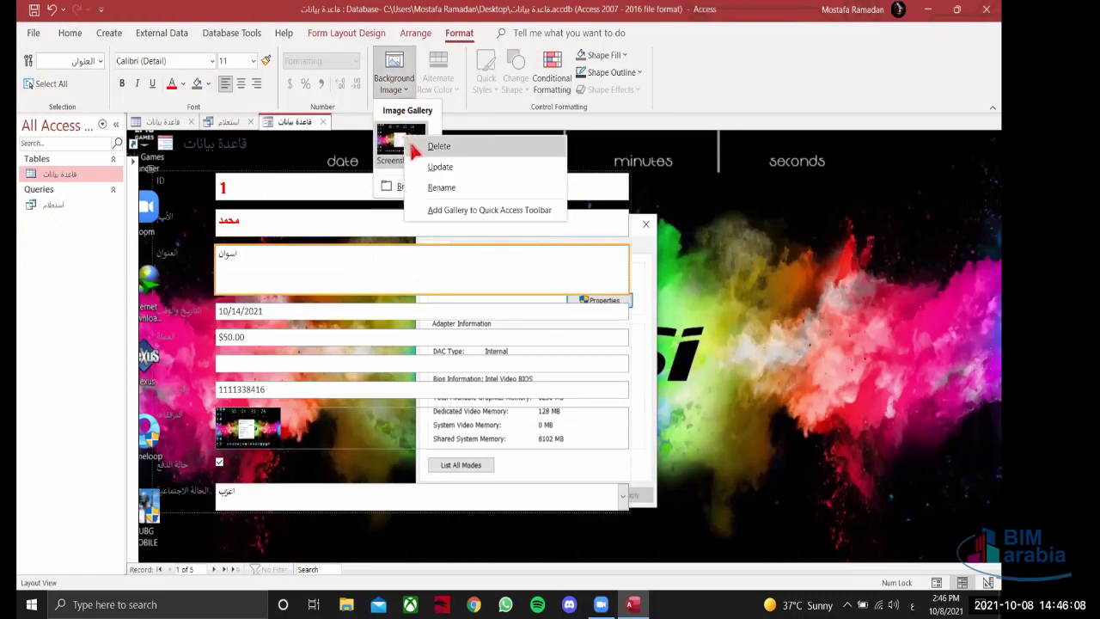
{"action": "left_click", "coordinate": [440, 186]}
{"action": "left_click", "coordinate": [589, 243]}
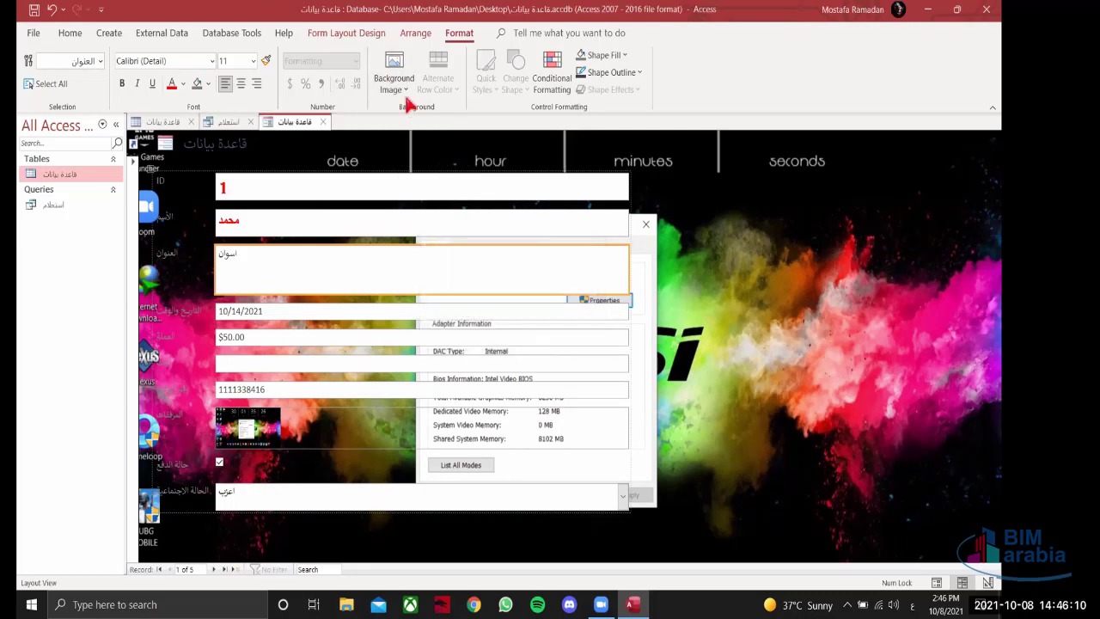
{"action": "right_click", "coordinate": [391, 74]}
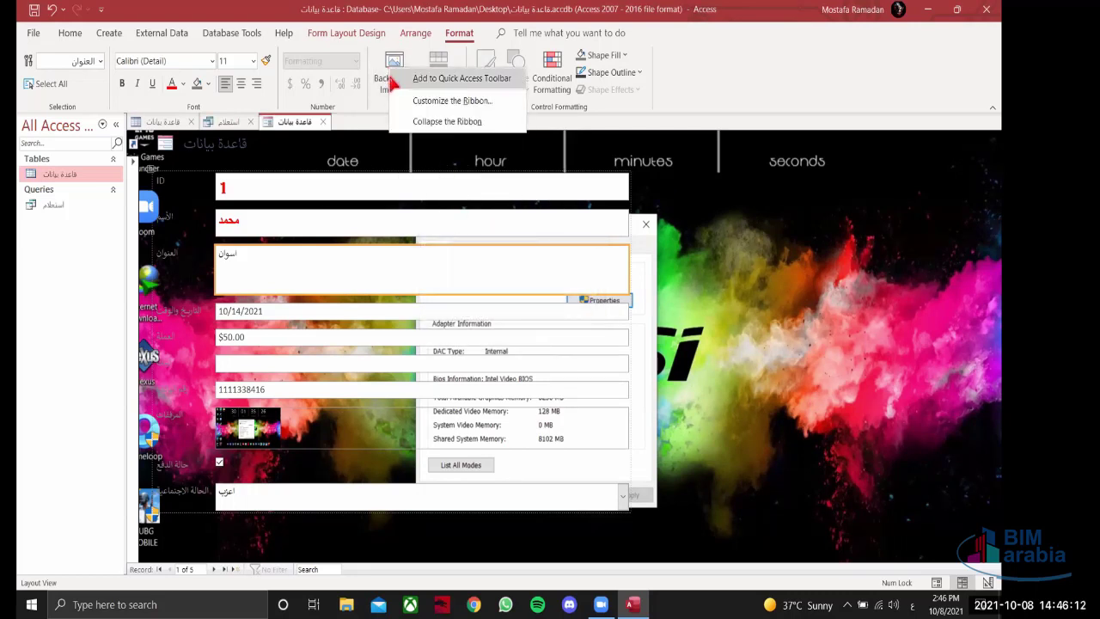
{"action": "left_click", "coordinate": [391, 79]}
- Explore the Image Gallery's options further, then close the form
{"action": "left_click", "coordinate": [395, 90]}
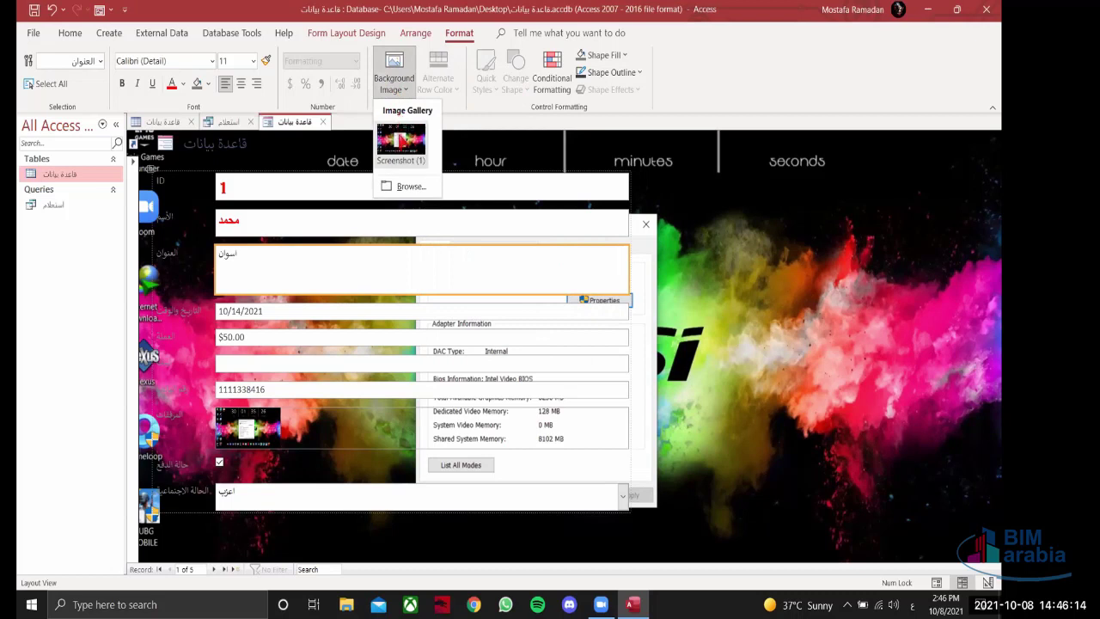
{"action": "right_click", "coordinate": [400, 139]}
{"action": "left_click", "coordinate": [460, 163]}
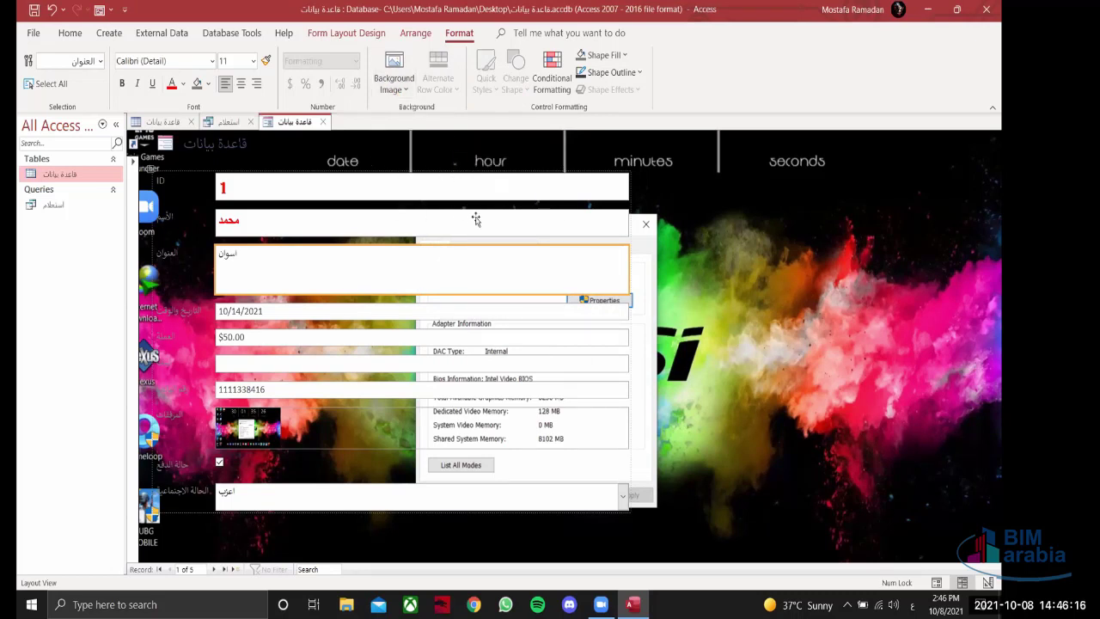
{"action": "right_click", "coordinate": [391, 74]}
{"action": "left_click", "coordinate": [393, 90]}
{"action": "left_click", "coordinate": [420, 132]}
{"action": "left_click", "coordinate": [416, 34]}
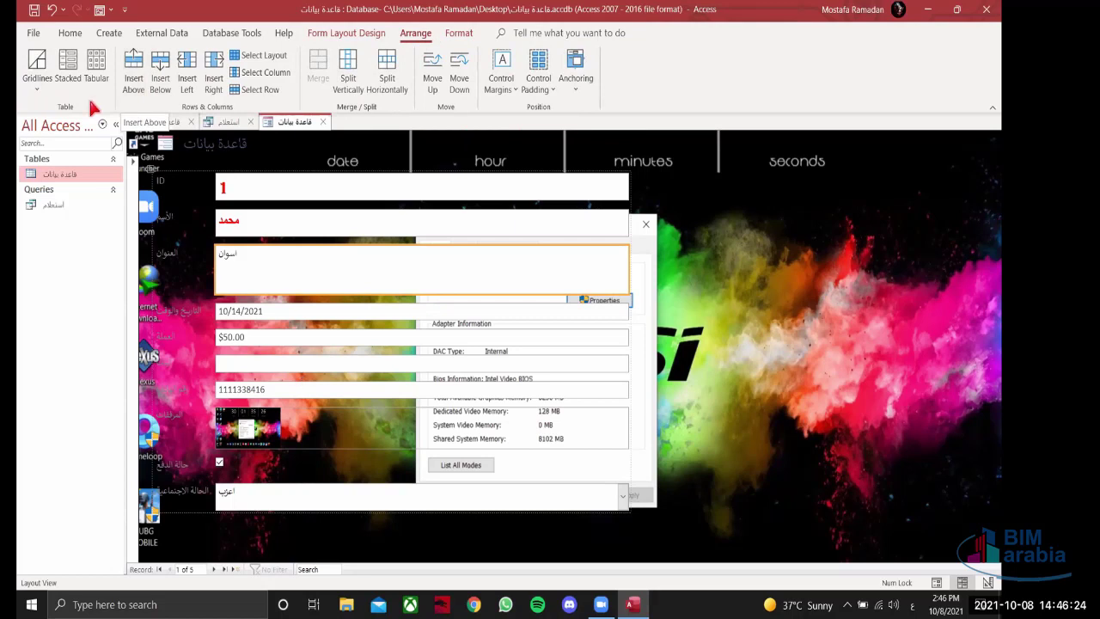
{"action": "left_click", "coordinate": [323, 122]}
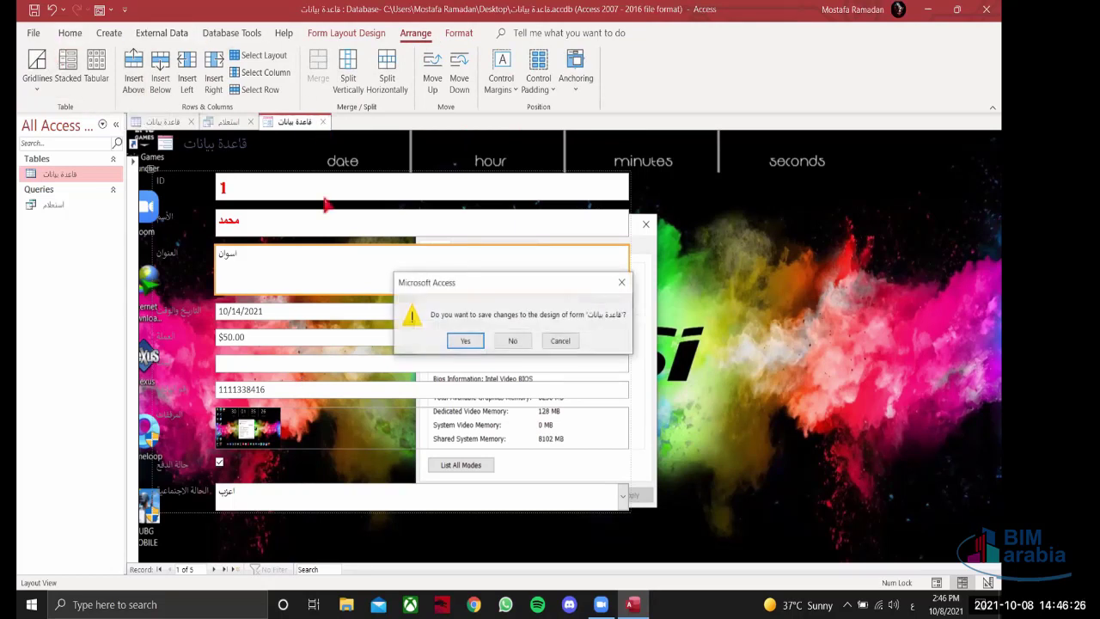
- Discard the form unsaved and generate a new form from the table
{"action": "left_click", "coordinate": [511, 342]}
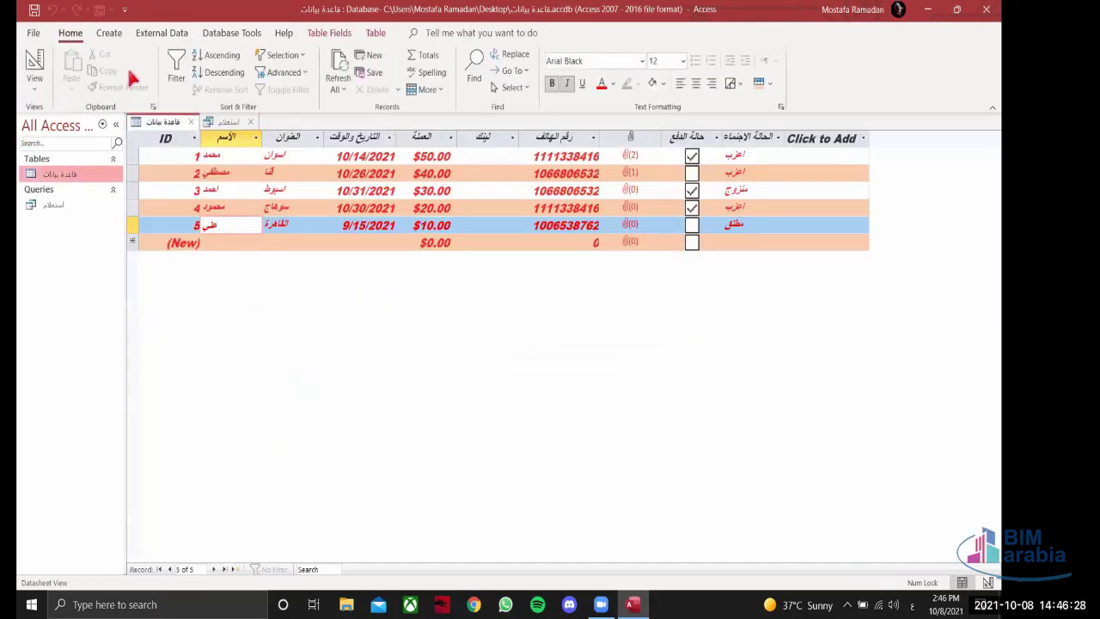
{"action": "left_click", "coordinate": [110, 33]}
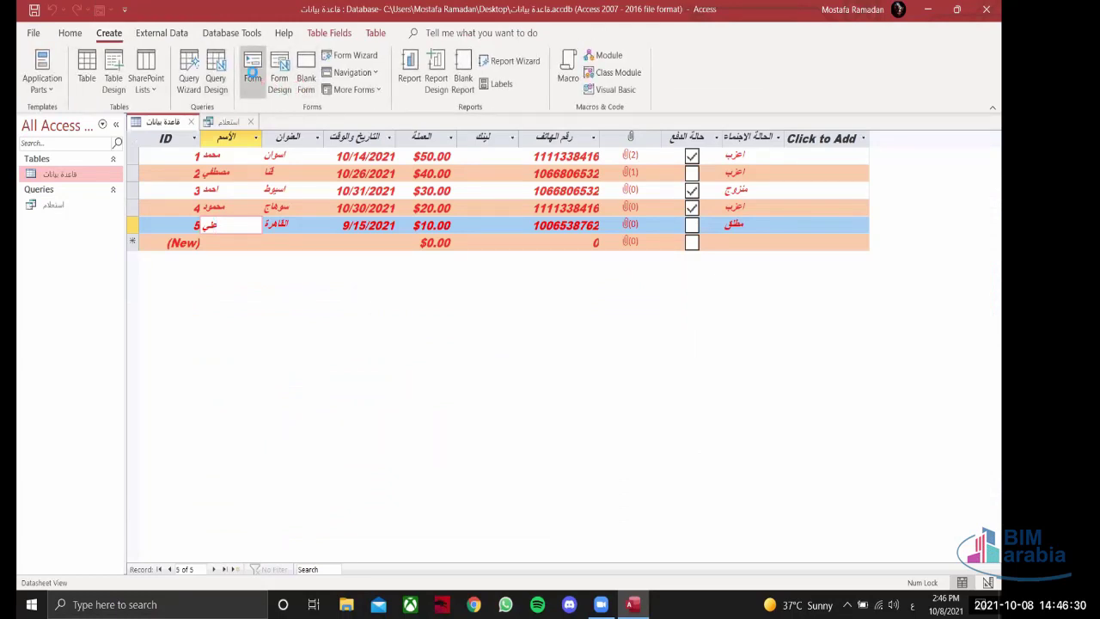
{"action": "left_click", "coordinate": [253, 70]}
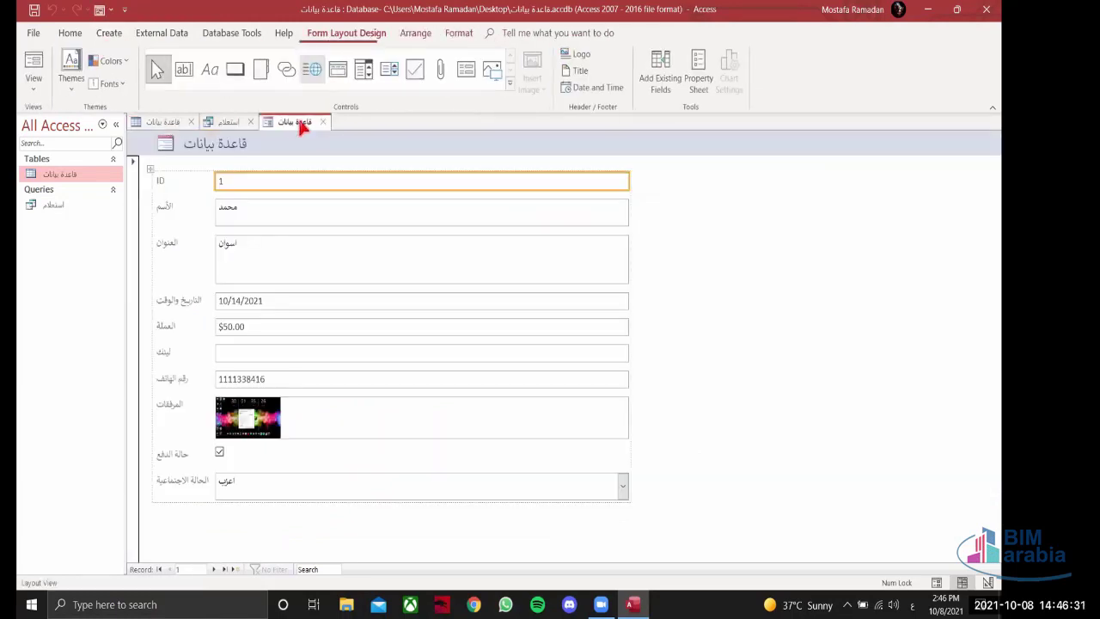
- Insert three empty rows below and three above the ID row
{"action": "left_click", "coordinate": [412, 34]}
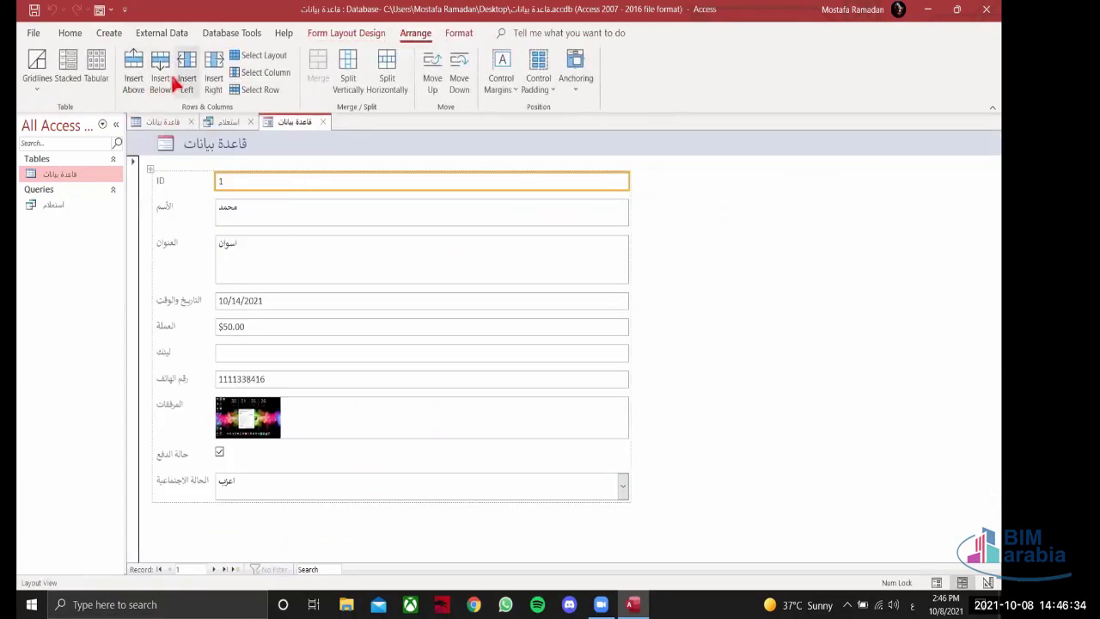
{"action": "left_click", "coordinate": [161, 84]}
{"action": "left_click", "coordinate": [163, 84]}
{"action": "left_click", "coordinate": [164, 83]}
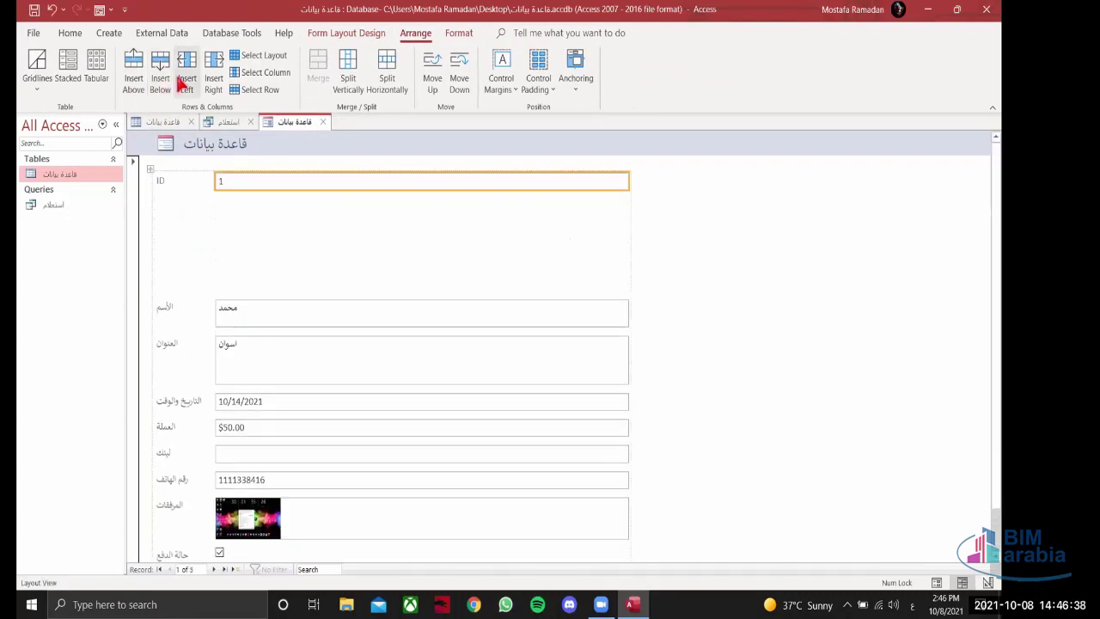
{"action": "left_click", "coordinate": [131, 71]}
{"action": "left_click", "coordinate": [131, 70]}
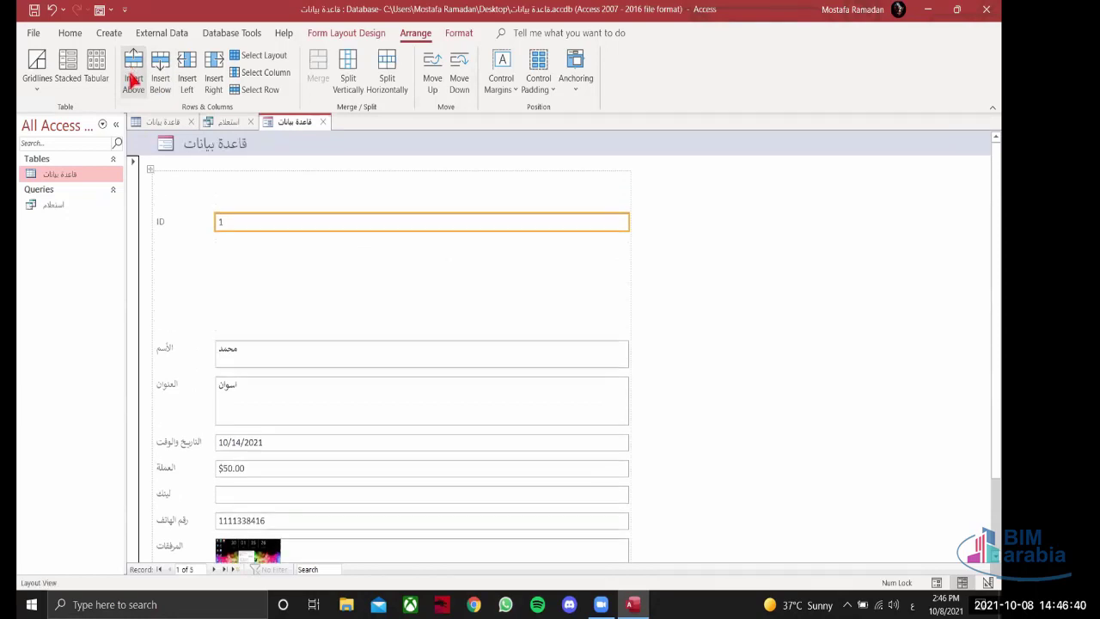
{"action": "left_click", "coordinate": [131, 71]}
- Add three empty columns left and two right of the fields, then close the form unsaved
{"action": "left_click", "coordinate": [194, 78]}
{"action": "left_click", "coordinate": [194, 78]}
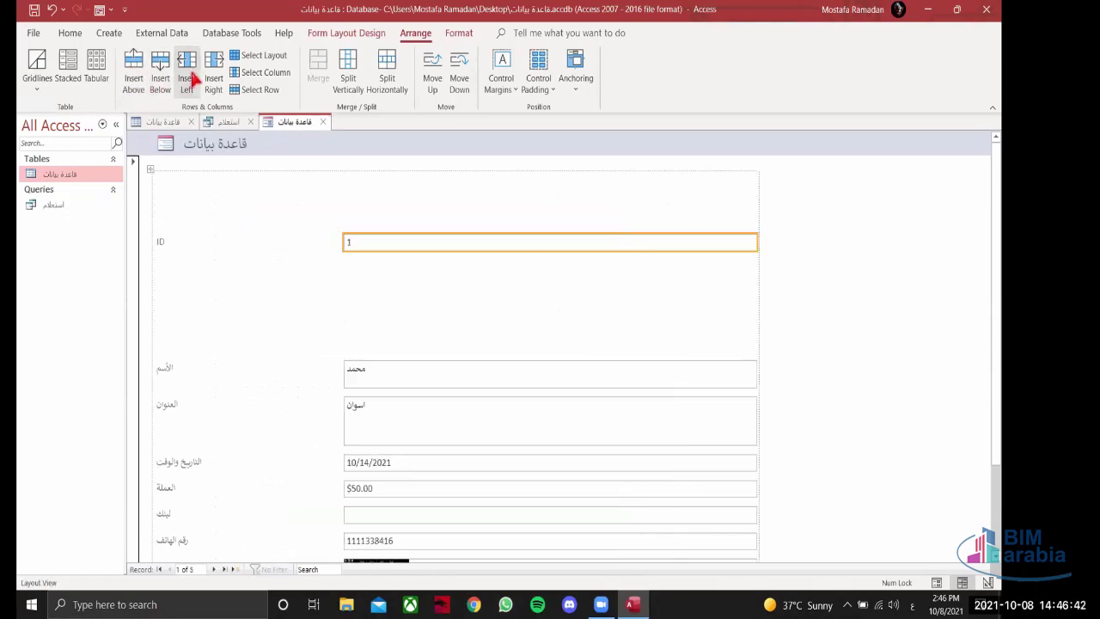
{"action": "left_click", "coordinate": [194, 78]}
{"action": "left_click", "coordinate": [212, 78]}
{"action": "left_click", "coordinate": [212, 78]}
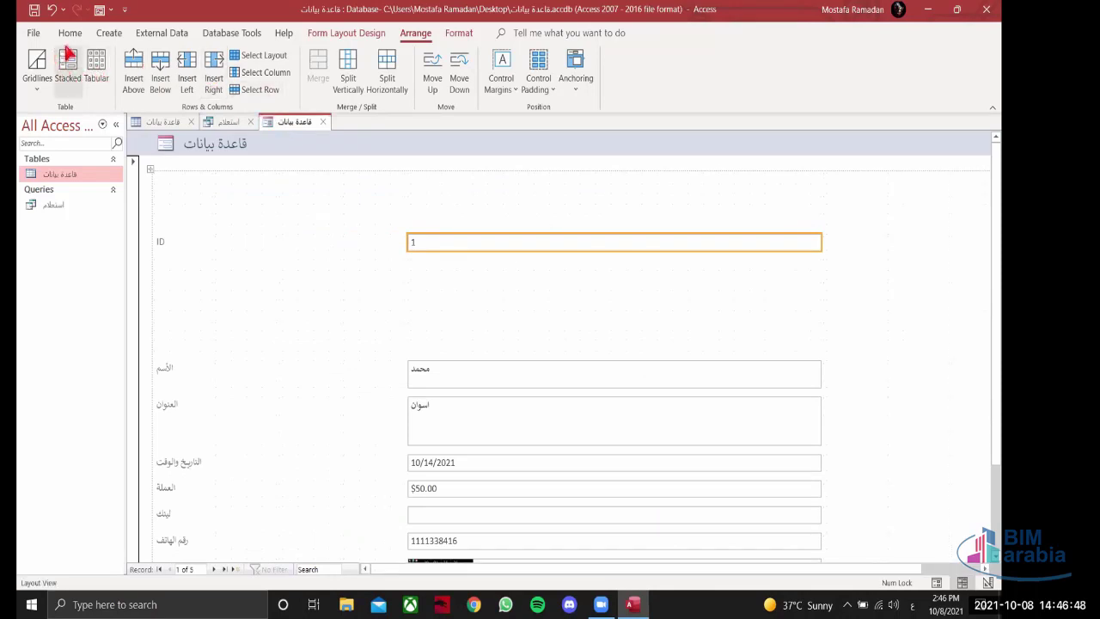
{"action": "left_click", "coordinate": [325, 122]}
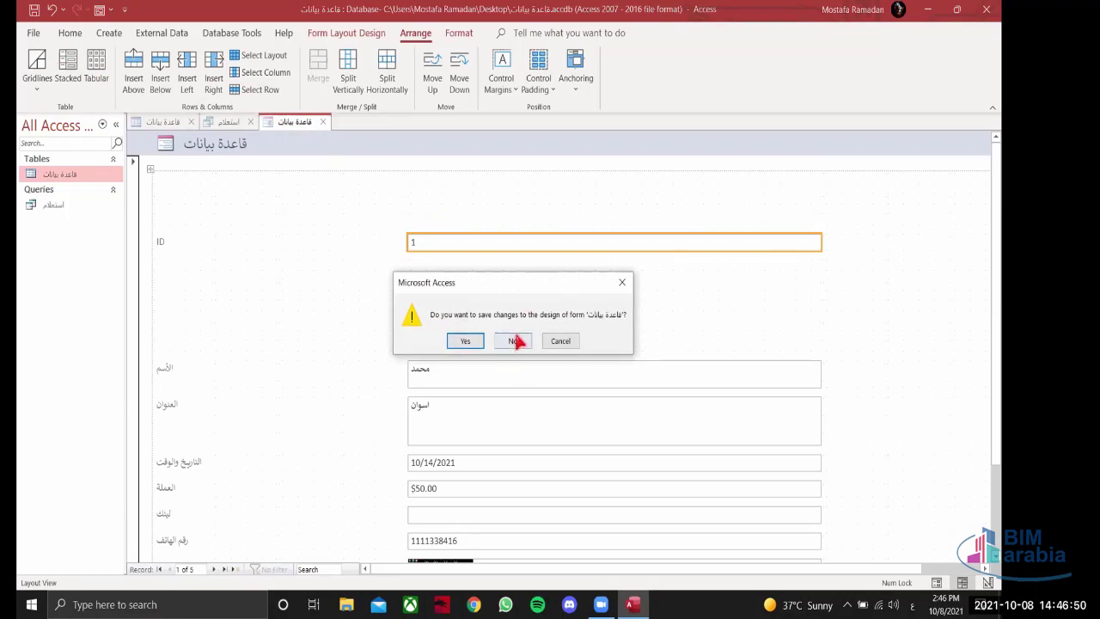
{"action": "left_click", "coordinate": [514, 341]}
- Generate a new form from the table and try the layout, column and row selection tools
{"action": "left_click", "coordinate": [109, 33]}
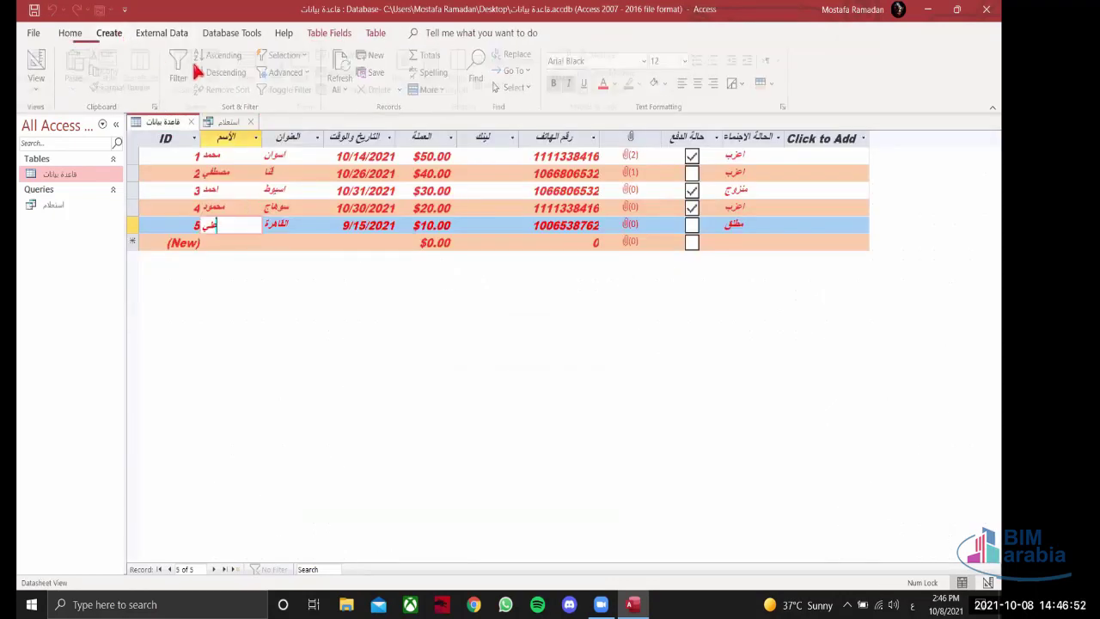
{"action": "left_click", "coordinate": [253, 70]}
{"action": "left_click", "coordinate": [415, 33]}
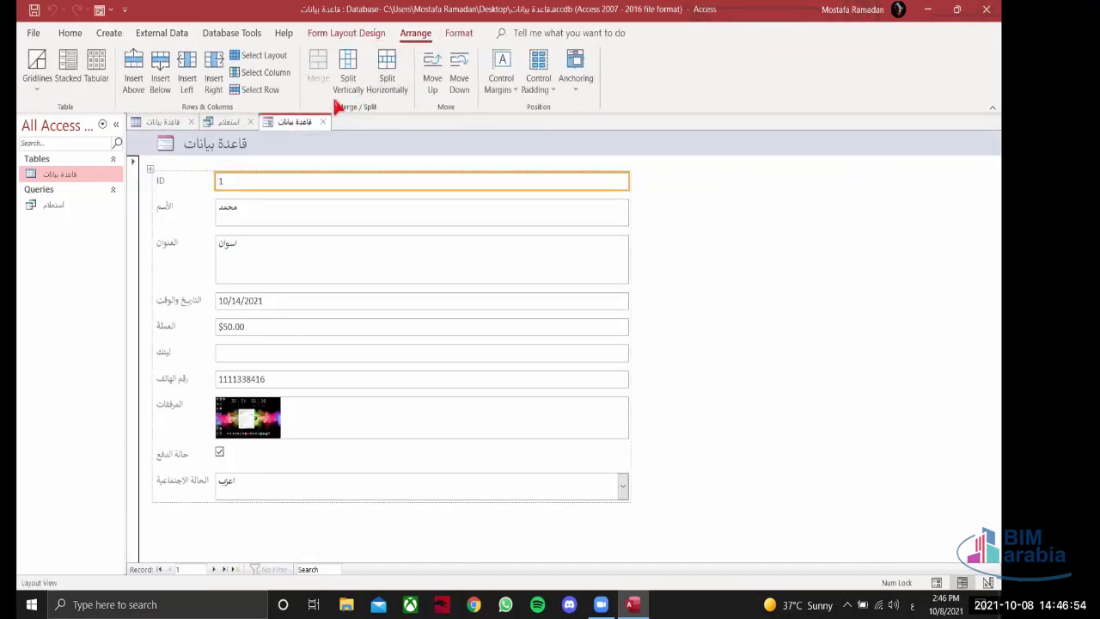
{"action": "left_click", "coordinate": [253, 56]}
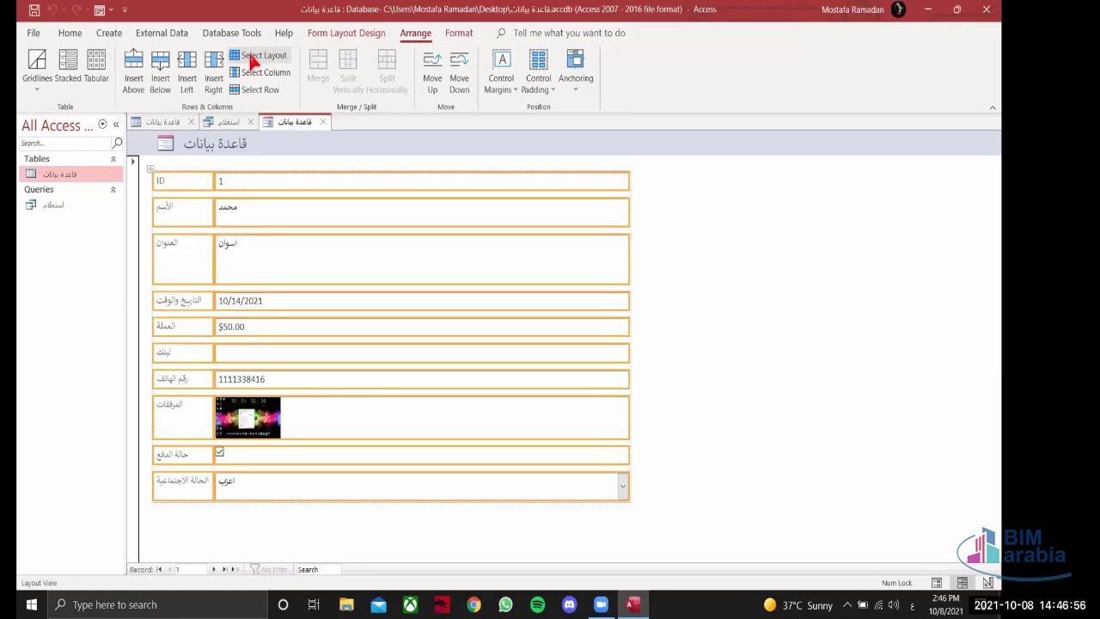
{"action": "left_click", "coordinate": [253, 59]}
{"action": "left_click", "coordinate": [289, 214]}
{"action": "left_click", "coordinate": [275, 183]}
{"action": "left_click", "coordinate": [261, 75]}
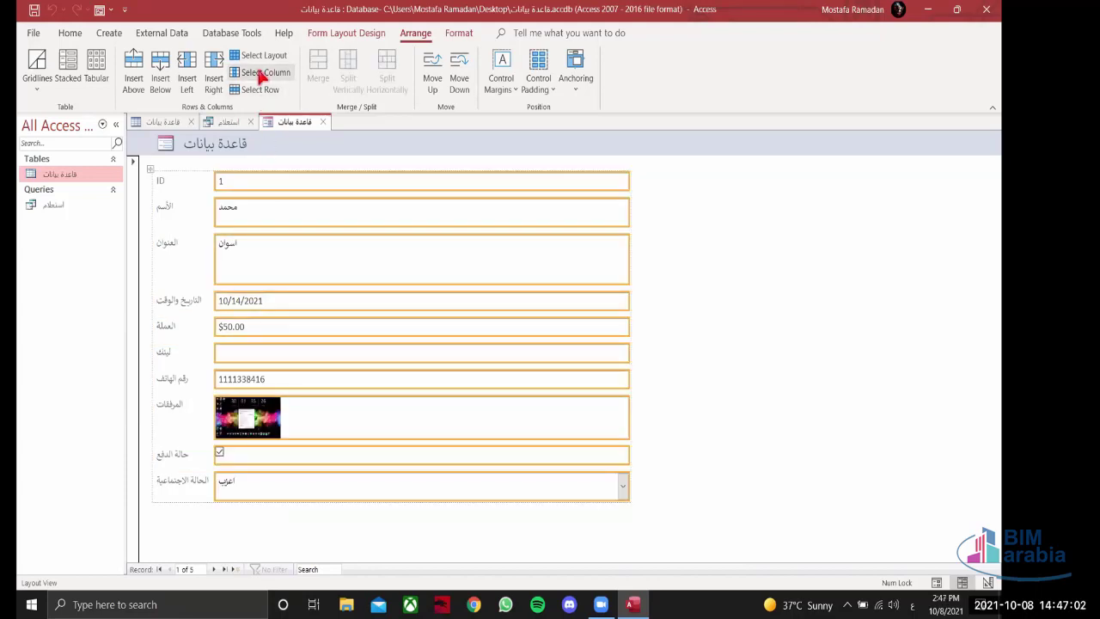
{"action": "left_click", "coordinate": [259, 91]}
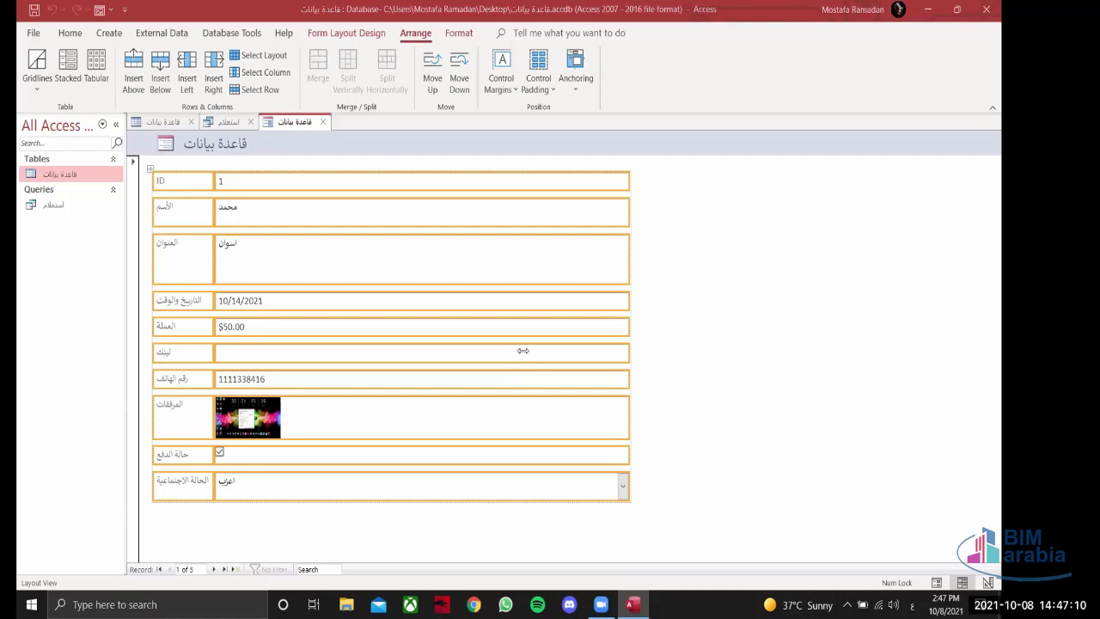
- On the Format tab, select the ID field and the Detail section
{"action": "left_click", "coordinate": [708, 295]}
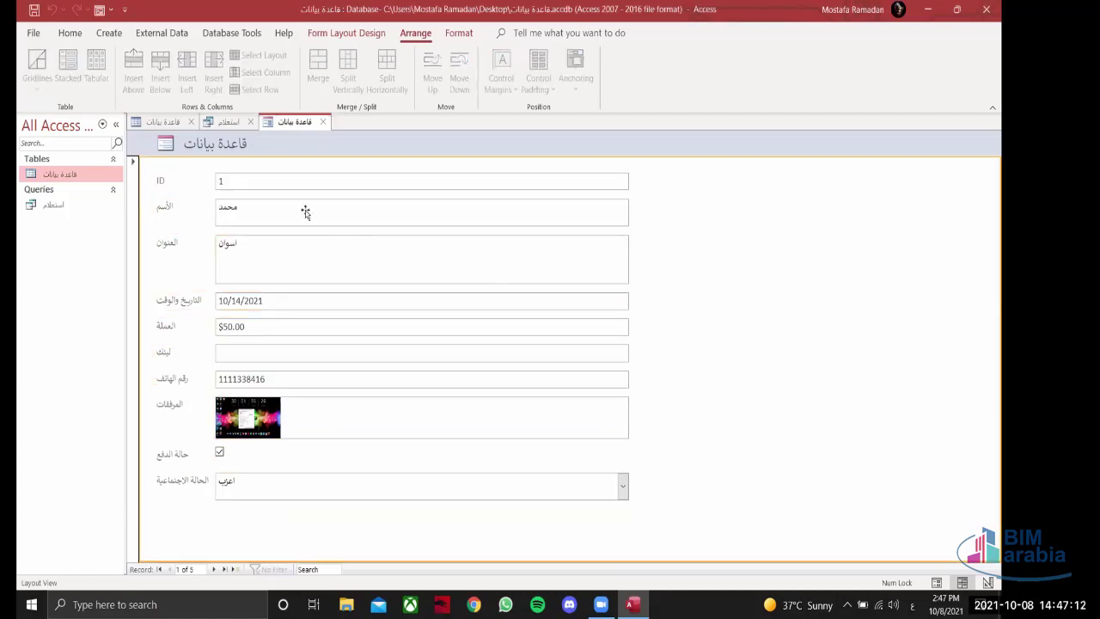
{"action": "left_click", "coordinate": [458, 33]}
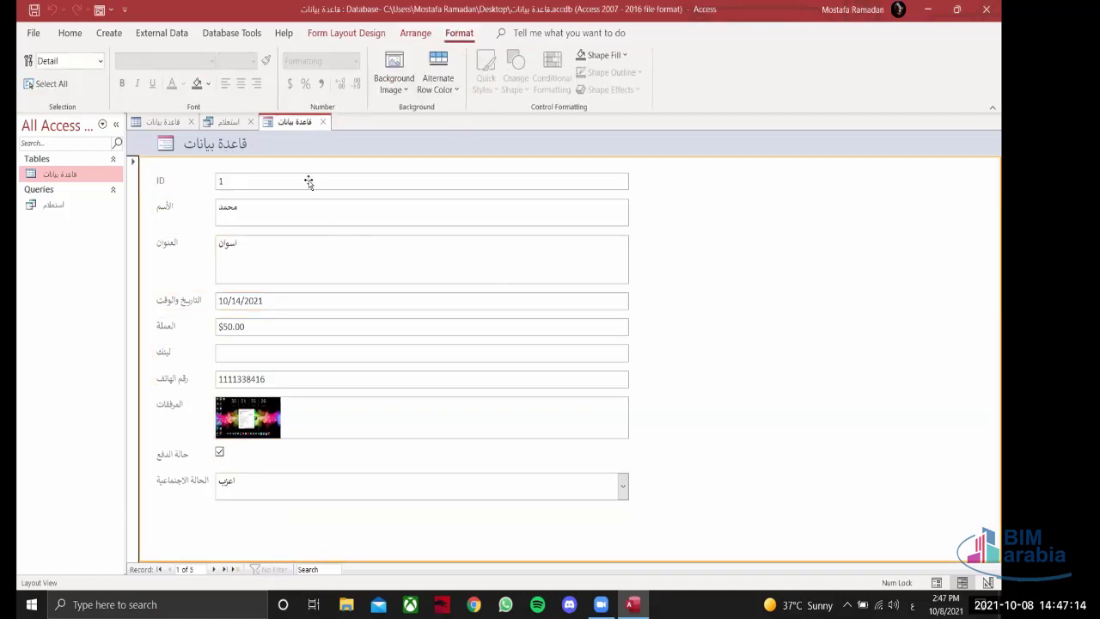
{"action": "left_click", "coordinate": [304, 181]}
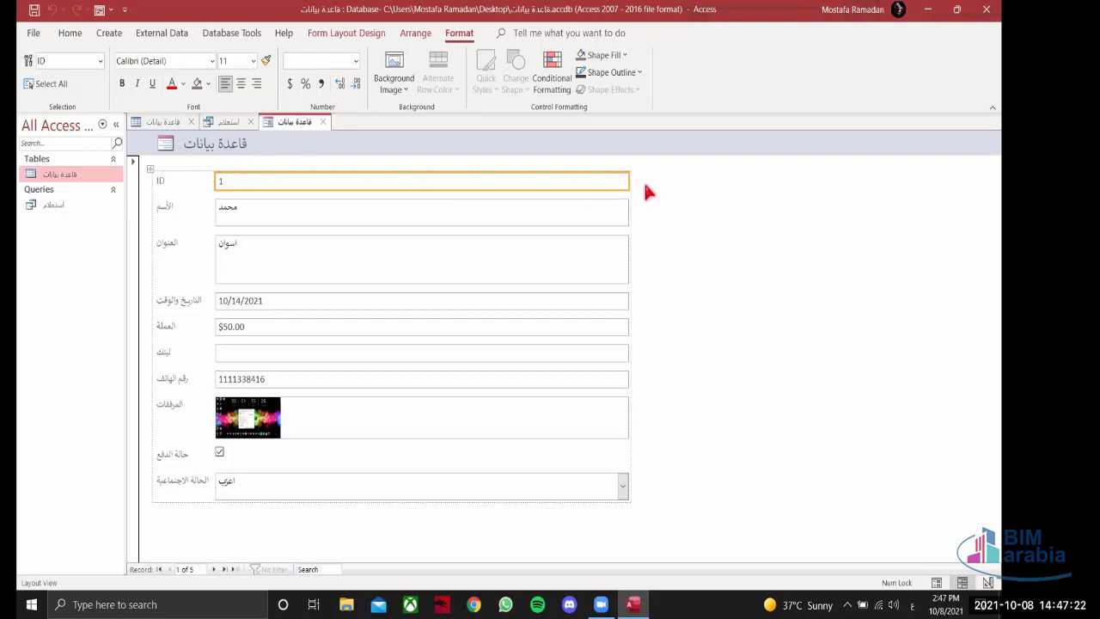
{"action": "left_click", "coordinate": [744, 246]}
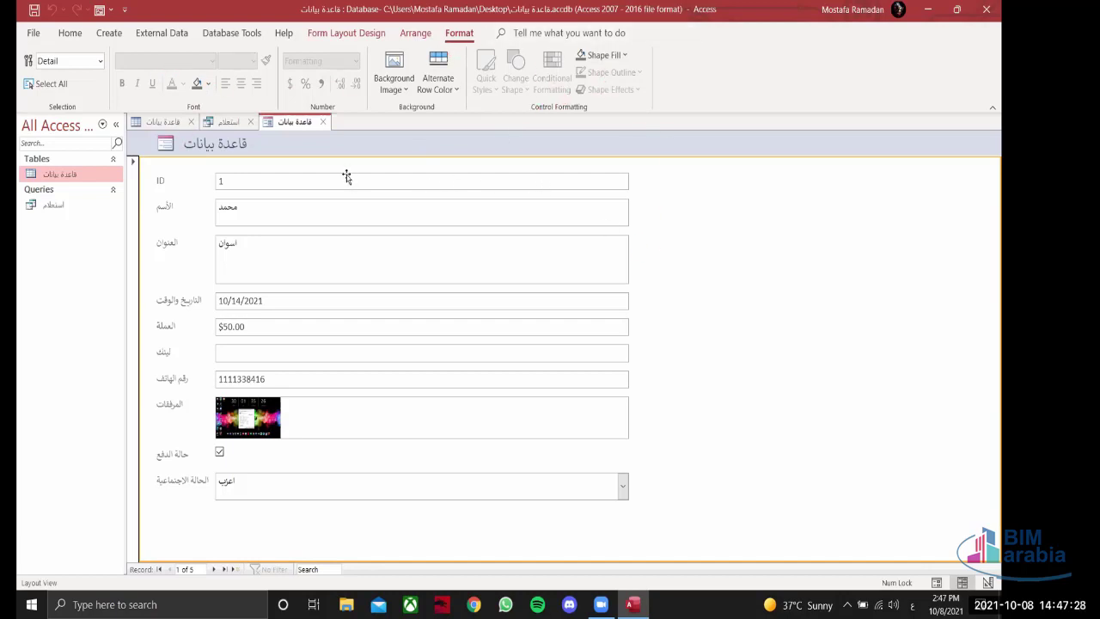
{"action": "left_click", "coordinate": [310, 184]}
- Save the new form as استمارة and select it in the navigation list
{"action": "right_click", "coordinate": [287, 125]}
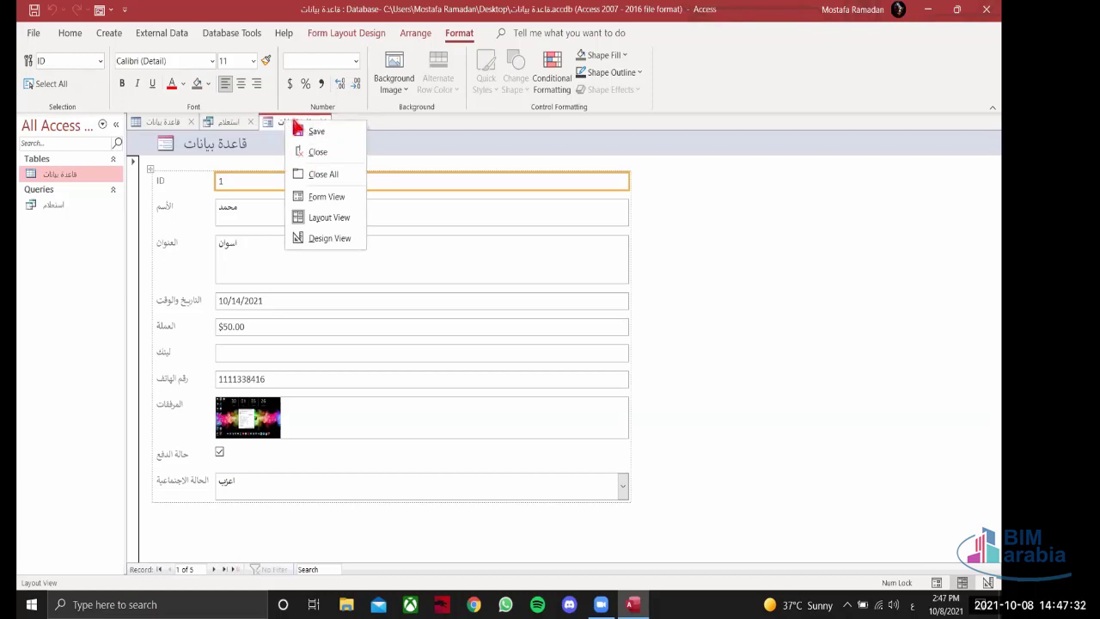
{"action": "left_click", "coordinate": [294, 126]}
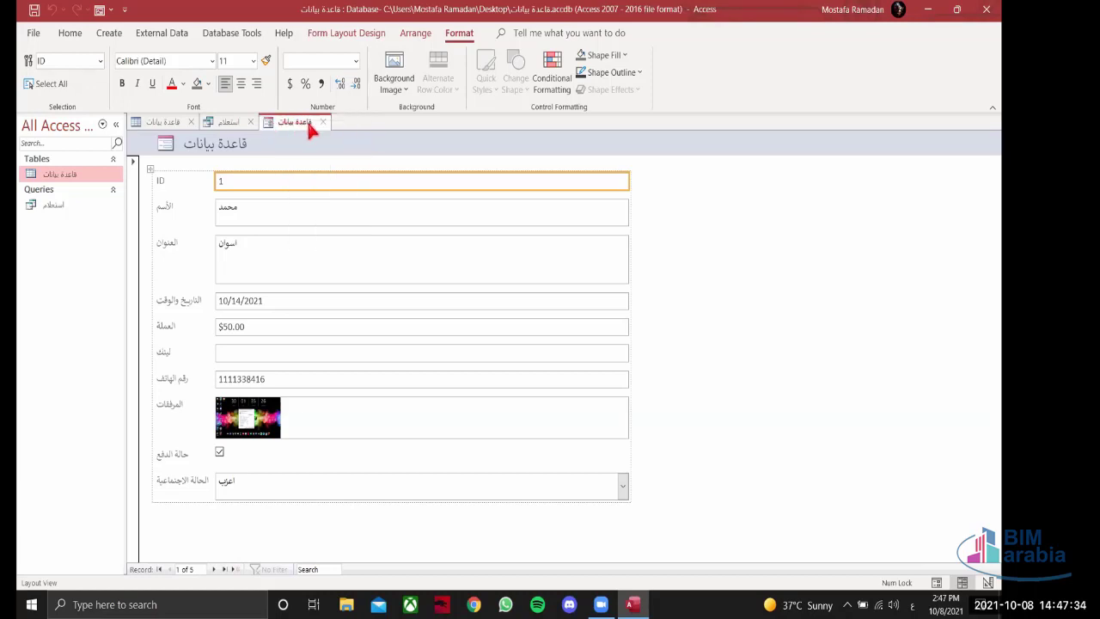
{"action": "right_click", "coordinate": [311, 124]}
{"action": "left_click", "coordinate": [341, 131]}
{"action": "key", "text": "BackSpace"}
{"action": "type", "text": "استمارة"}
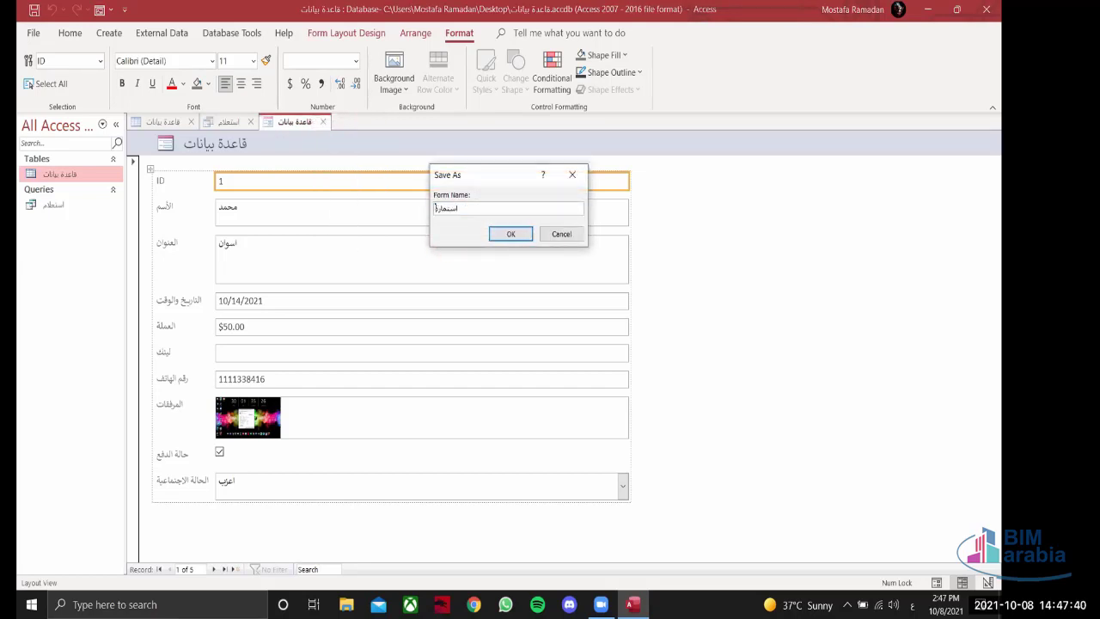
{"action": "left_click", "coordinate": [523, 234]}
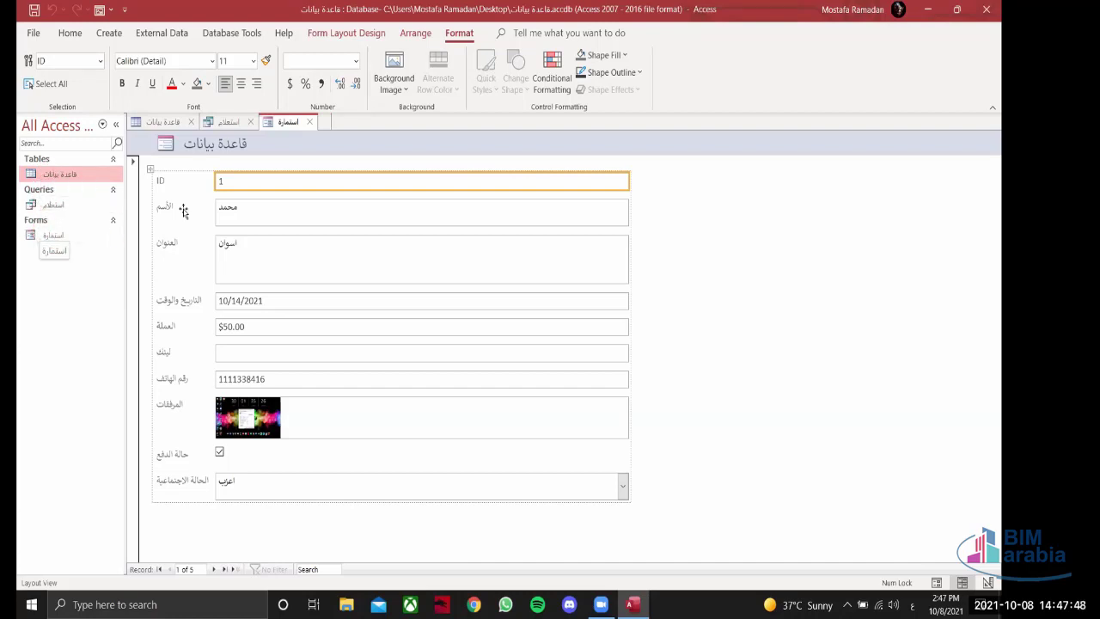
{"action": "left_click", "coordinate": [56, 236]}
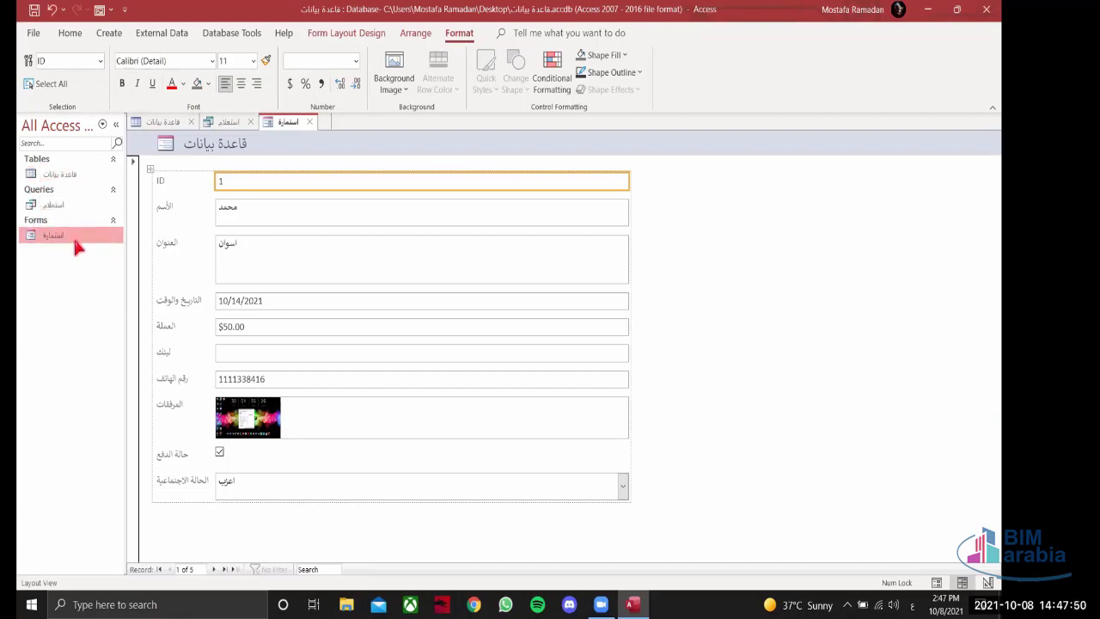
- Open the قاعدة بيانات table, generate a report from it, and save it as تقرير
{"action": "left_click", "coordinate": [108, 34]}
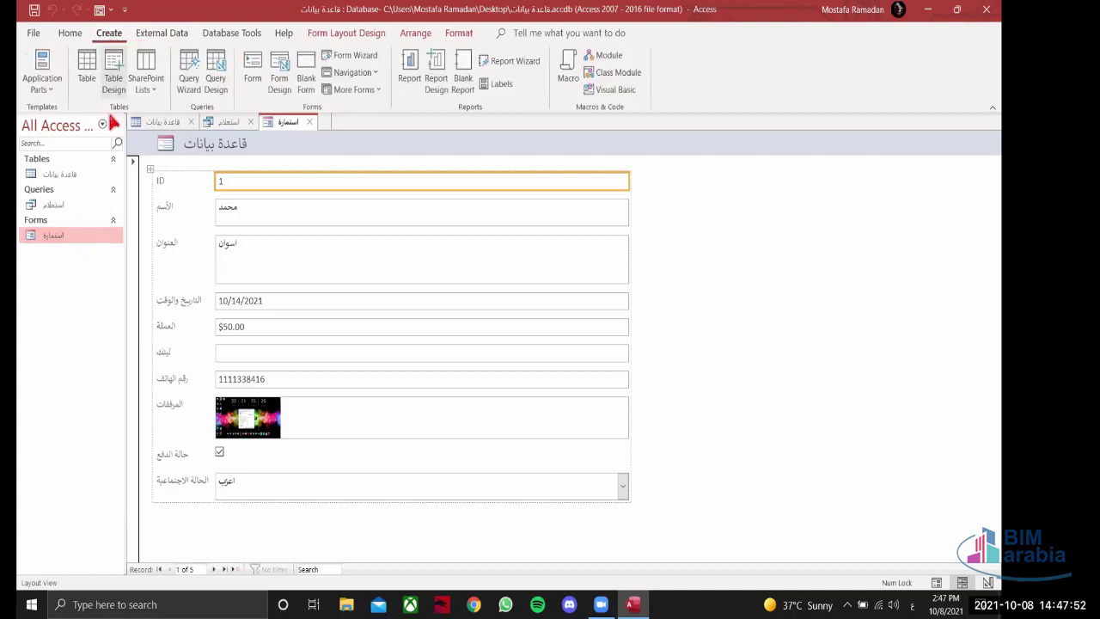
{"action": "double_click", "coordinate": [65, 174]}
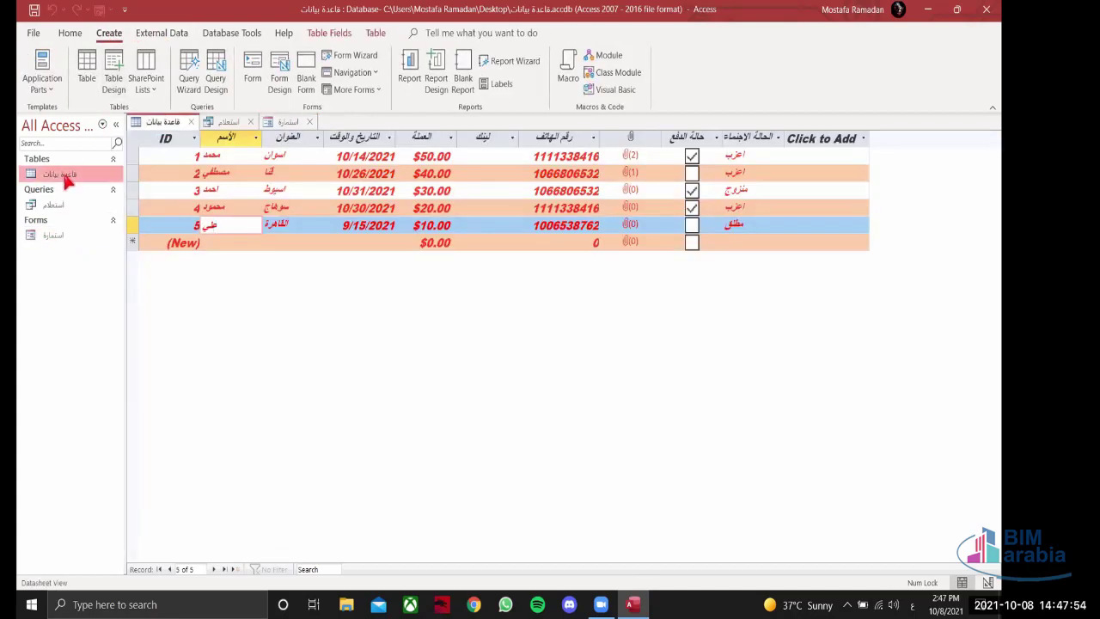
{"action": "left_click", "coordinate": [410, 73]}
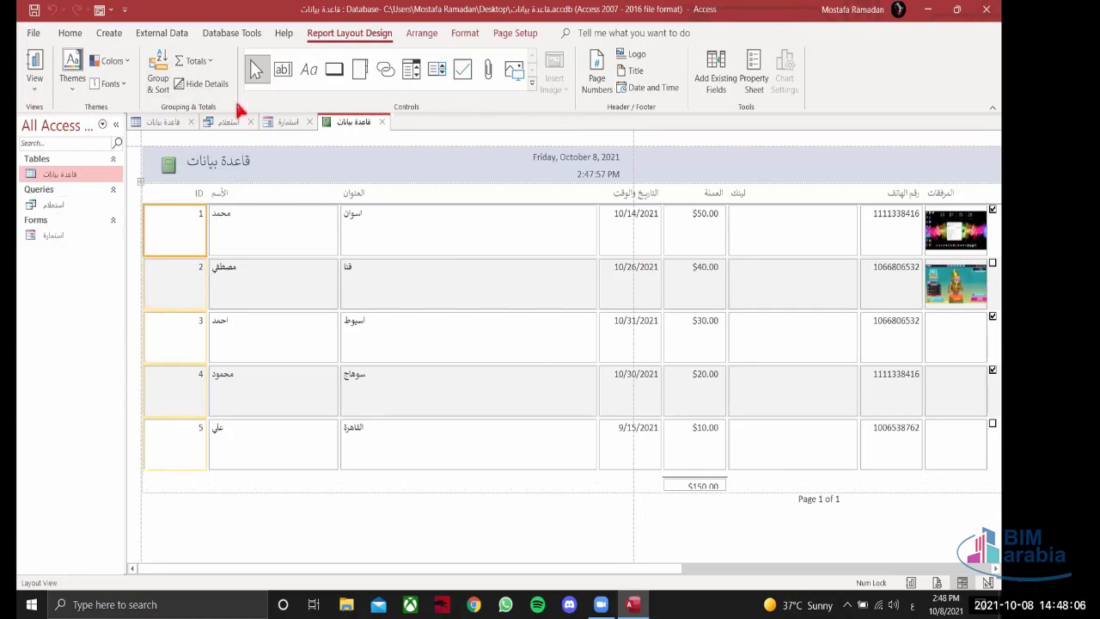
{"action": "right_click", "coordinate": [359, 129]}
{"action": "left_click", "coordinate": [387, 135]}
{"action": "type", "text": "تقرير"}
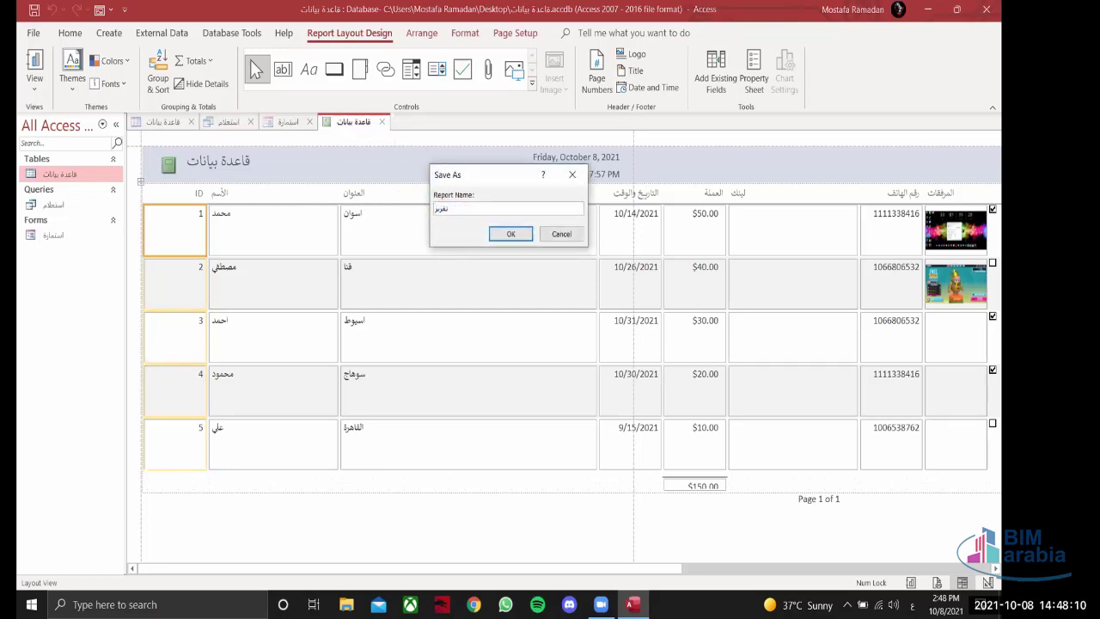
{"action": "key", "text": "Return"}
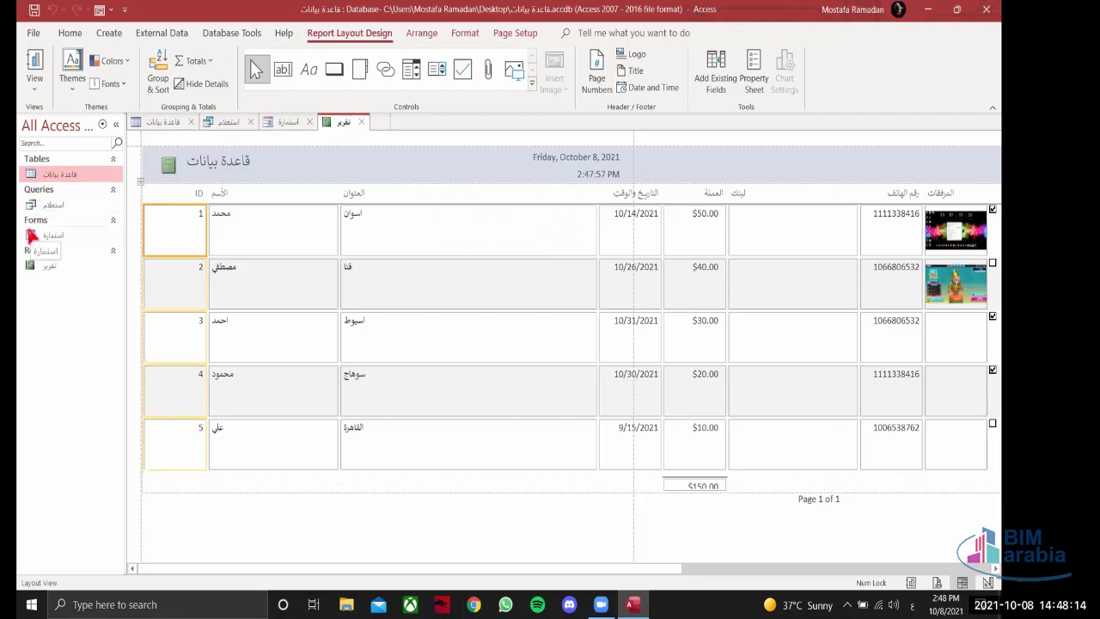
- Select the تقرير report and add page numbers at the top of the pages
{"action": "left_click", "coordinate": [45, 268]}
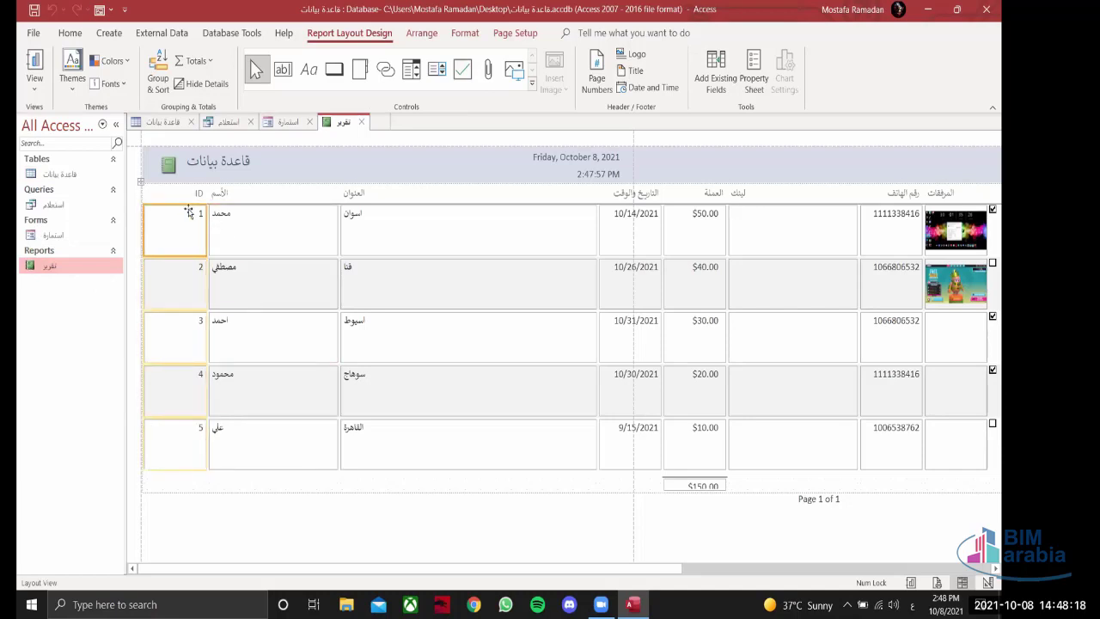
{"action": "left_click", "coordinate": [596, 81]}
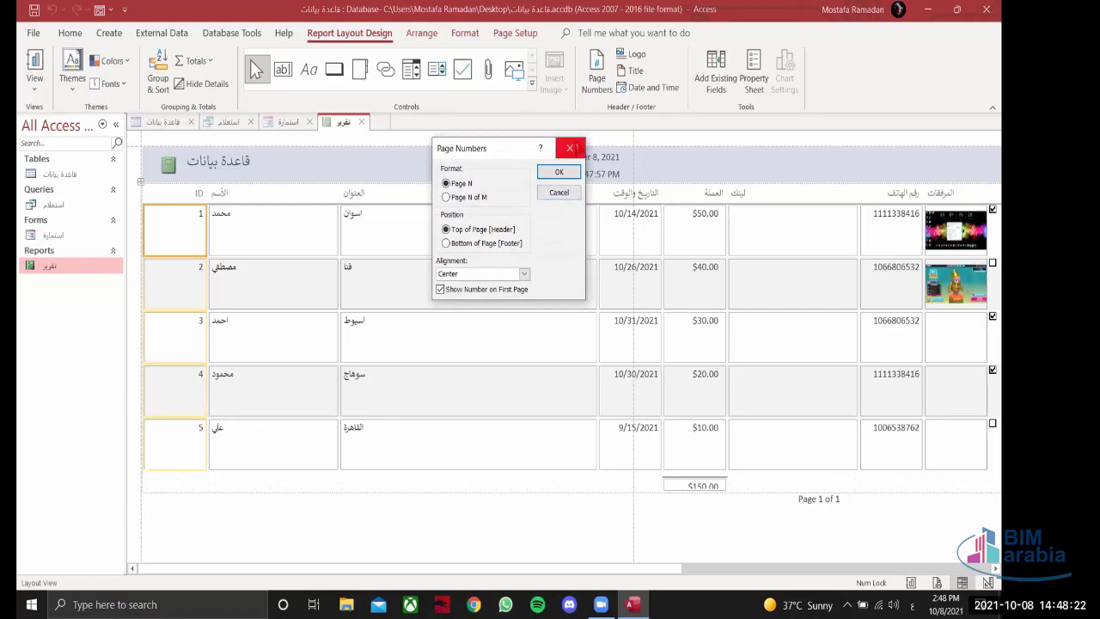
{"action": "left_click", "coordinate": [462, 230]}
{"action": "left_click", "coordinate": [569, 150]}
- Cycle the report through Print Preview, Report and Layout views, ending in Design view
{"action": "left_click", "coordinate": [35, 75]}
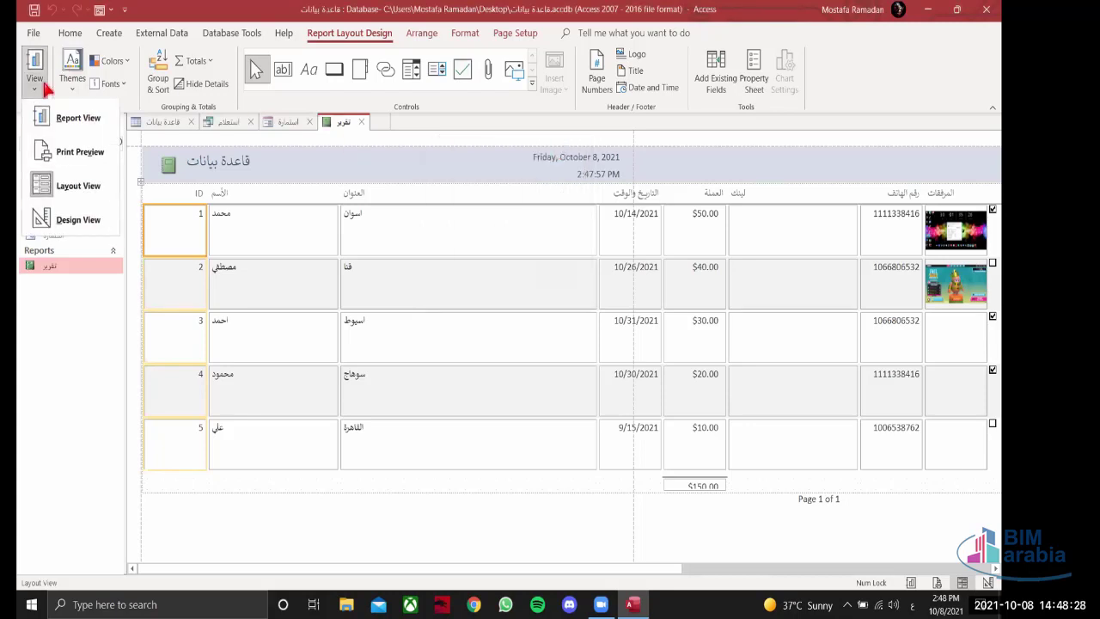
{"action": "left_click", "coordinate": [68, 152]}
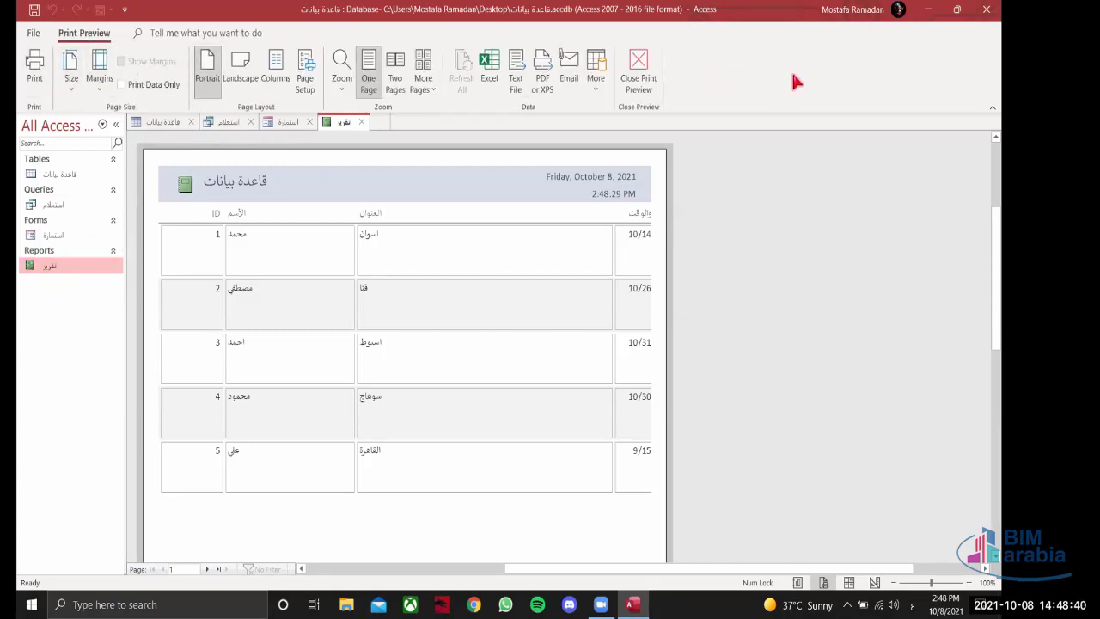
{"action": "left_click", "coordinate": [648, 86]}
{"action": "left_click", "coordinate": [32, 86]}
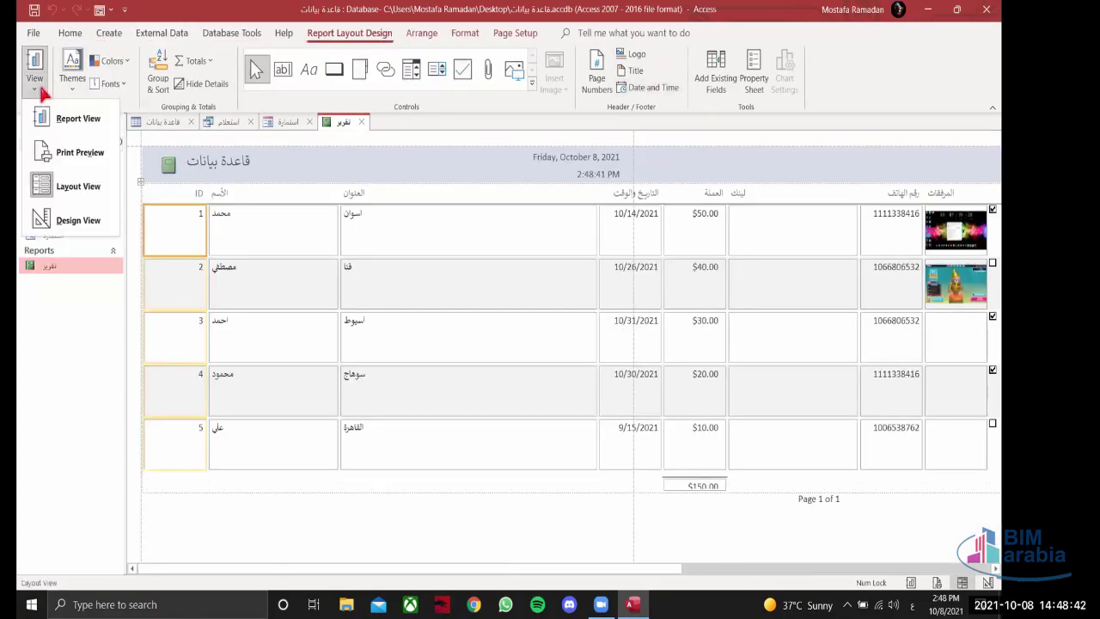
{"action": "left_click", "coordinate": [65, 124]}
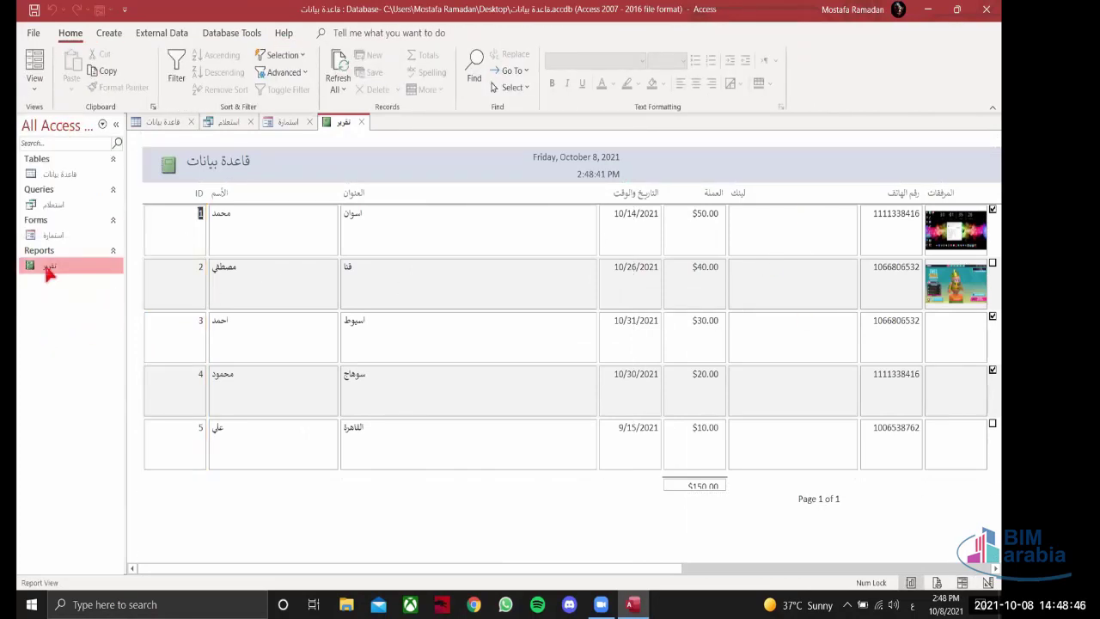
{"action": "left_click", "coordinate": [34, 86]}
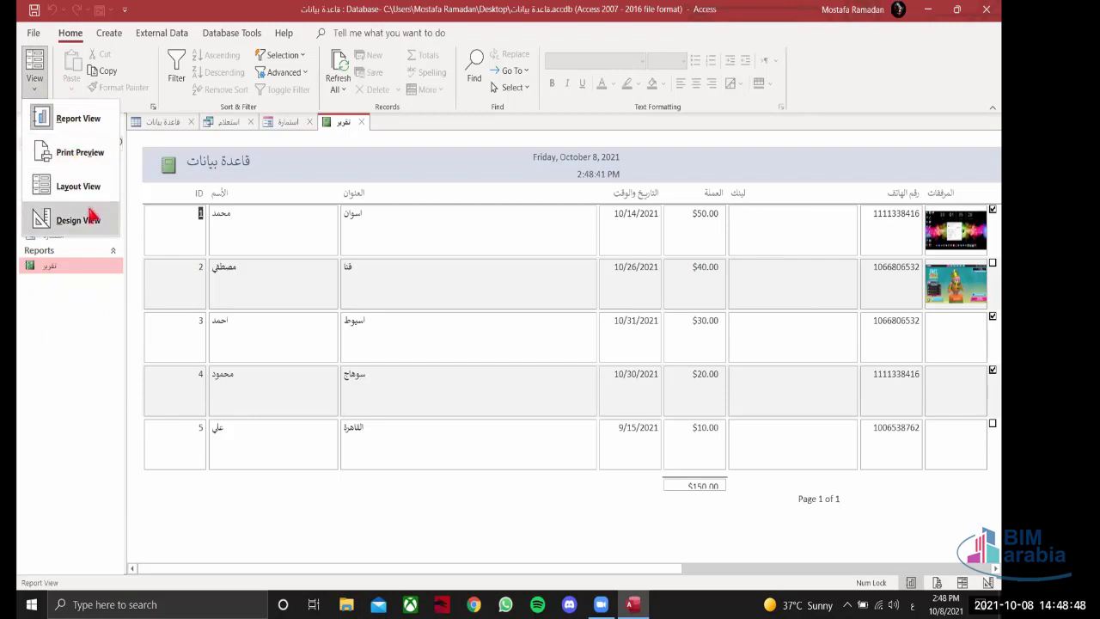
{"action": "left_click", "coordinate": [69, 187]}
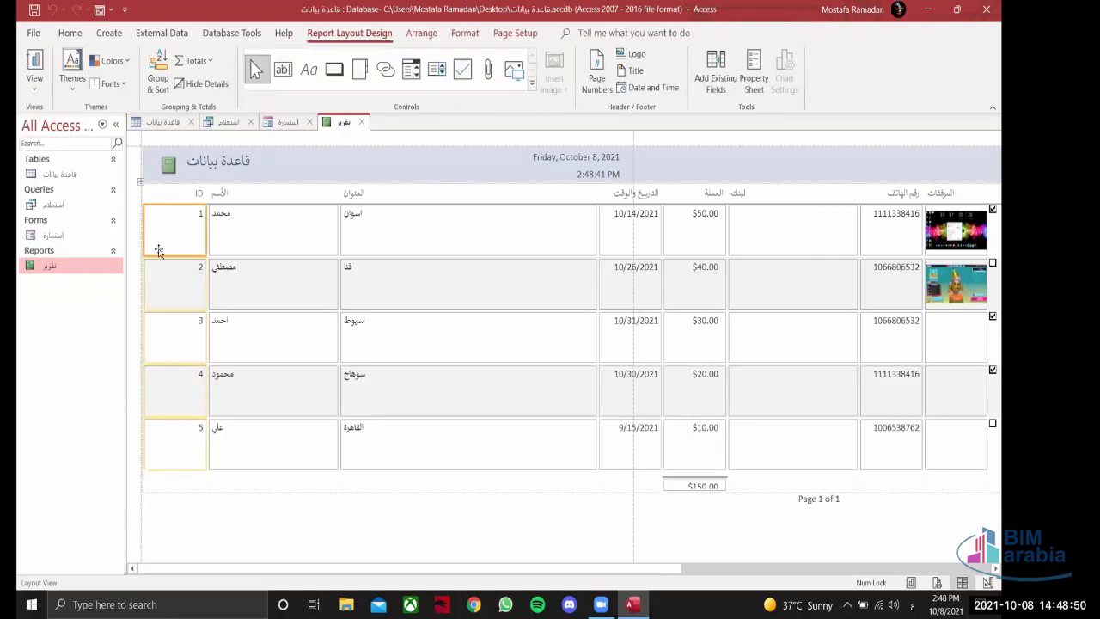
{"action": "left_click", "coordinate": [34, 81]}
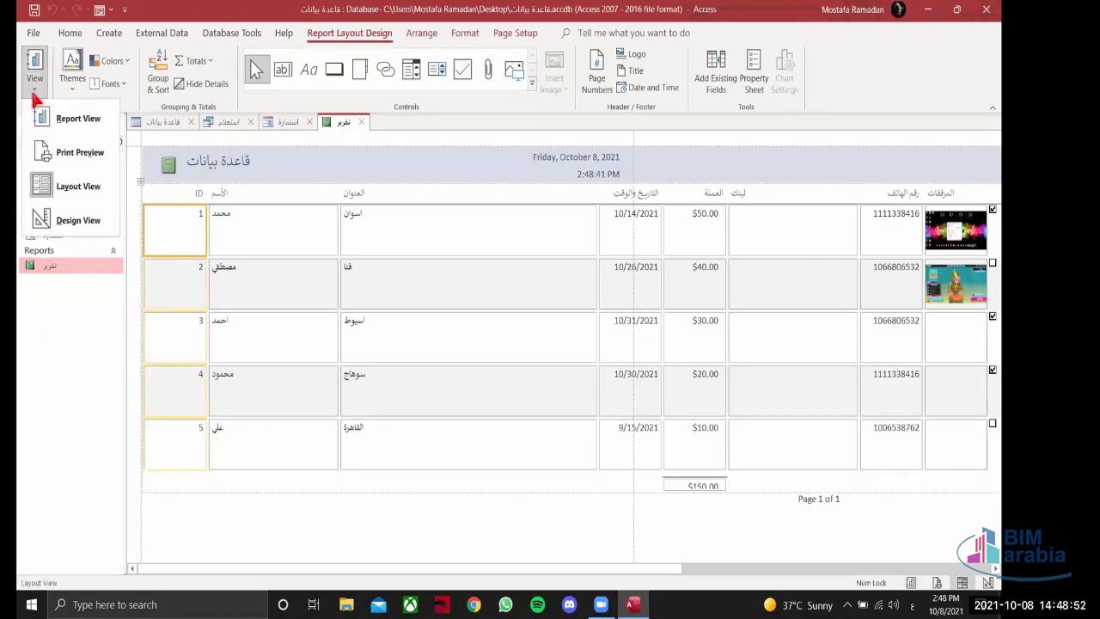
{"action": "left_click", "coordinate": [91, 221]}
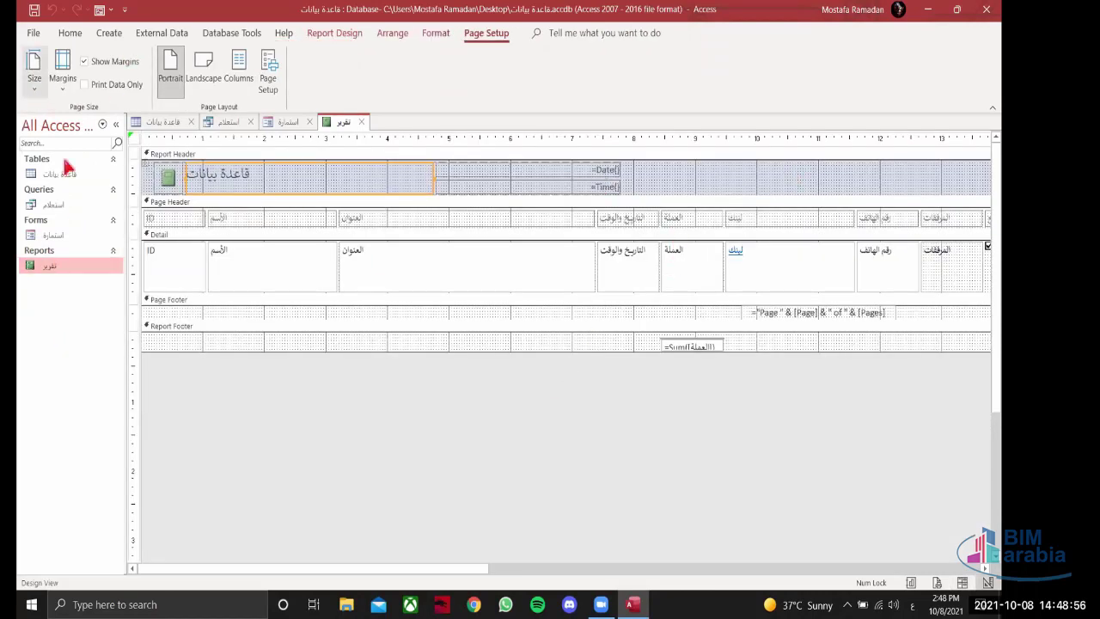
- Select the تقرير report and check its page setup, leaving it unchanged
{"action": "left_click", "coordinate": [43, 250]}
{"action": "left_click", "coordinate": [64, 266]}
{"action": "left_click", "coordinate": [317, 444]}
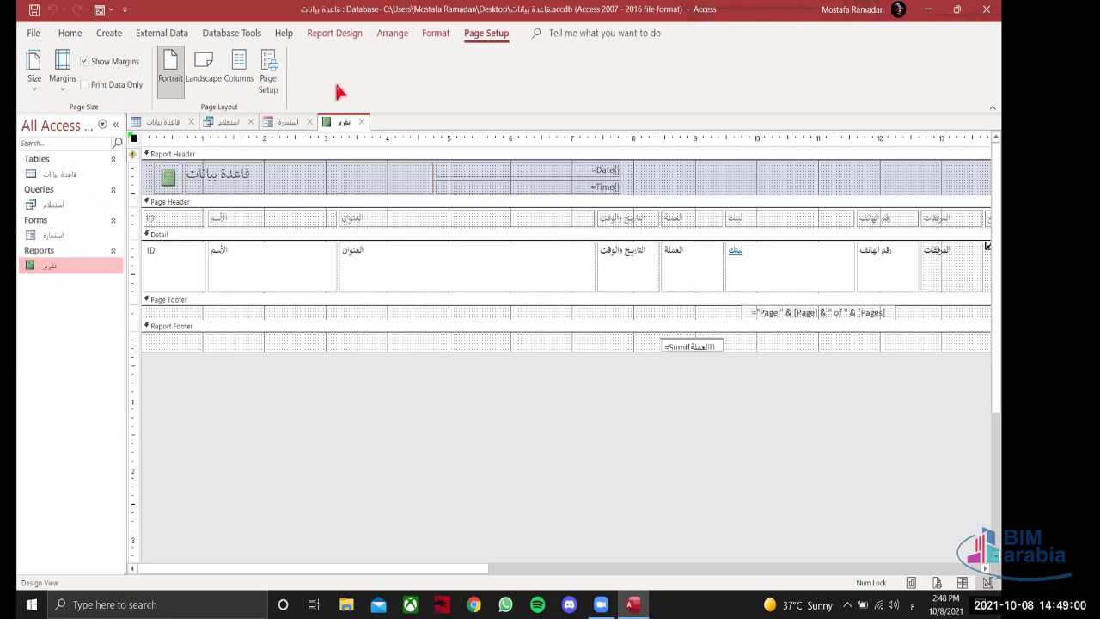
{"action": "left_click", "coordinate": [274, 79]}
{"action": "left_click", "coordinate": [609, 104]}
- Switch between the استمارة form and the تقرير report, inspecting the report's records
{"action": "left_click", "coordinate": [43, 249]}
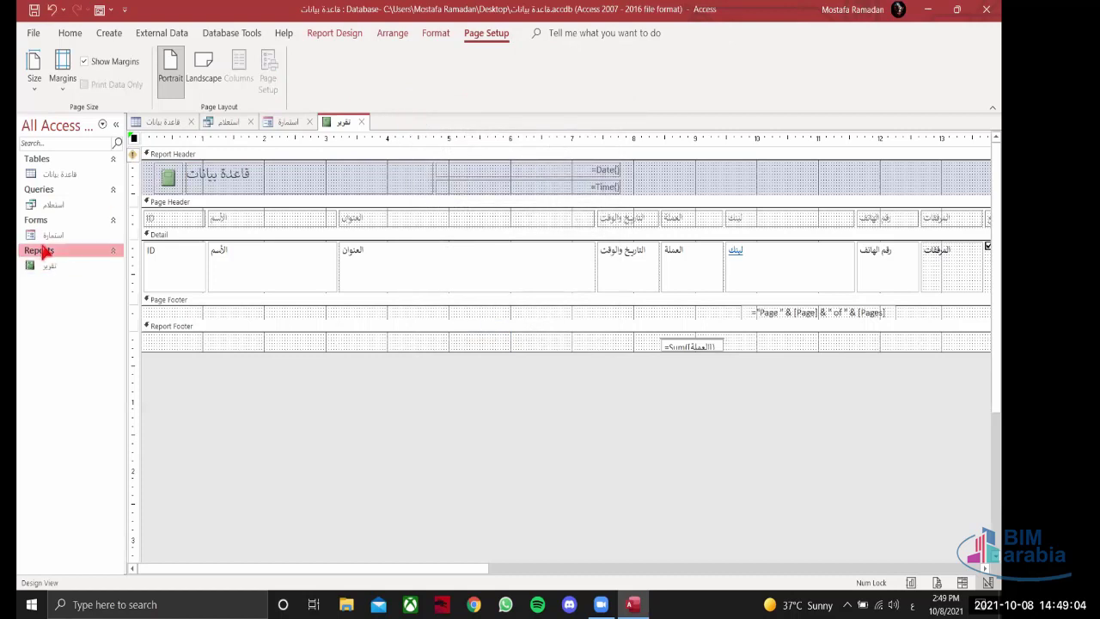
{"action": "double_click", "coordinate": [53, 236]}
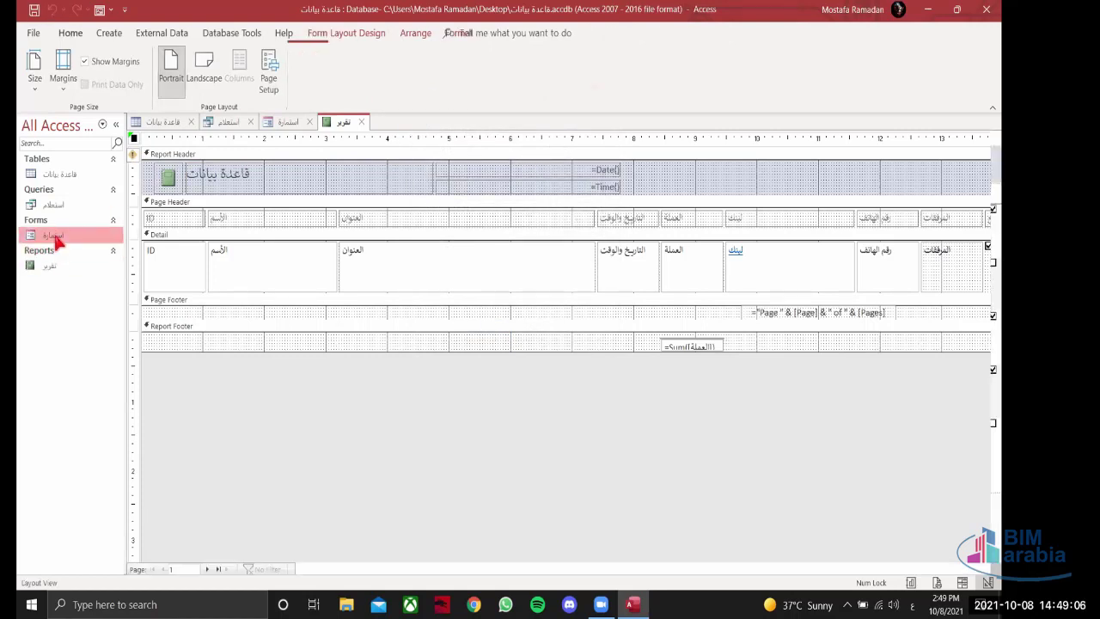
{"action": "double_click", "coordinate": [52, 266]}
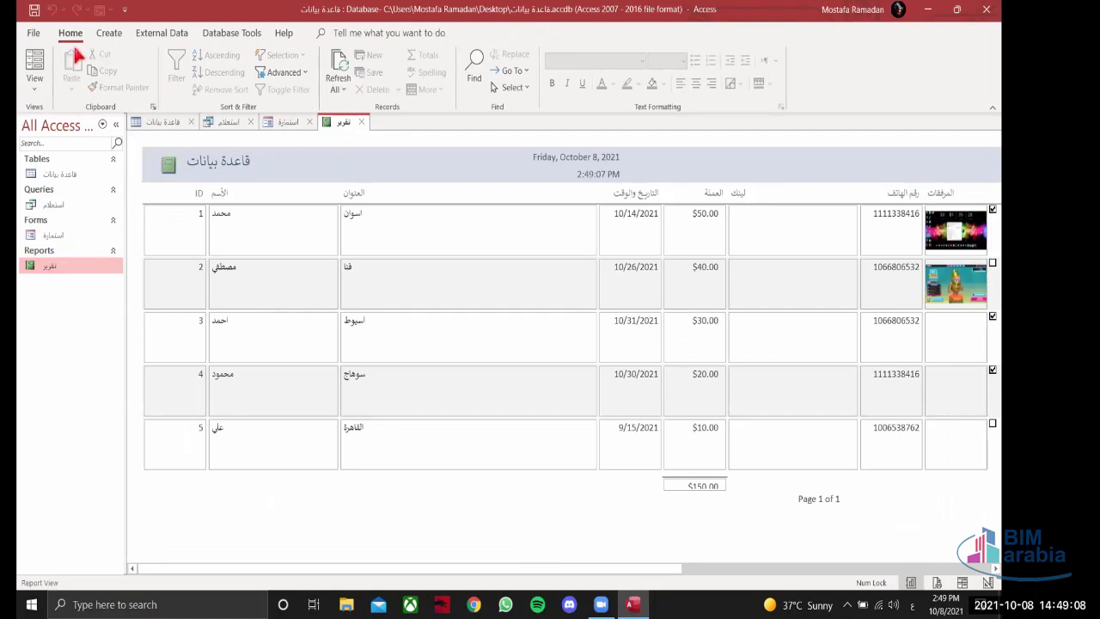
{"action": "left_click", "coordinate": [437, 260]}
{"action": "left_click", "coordinate": [156, 237]}
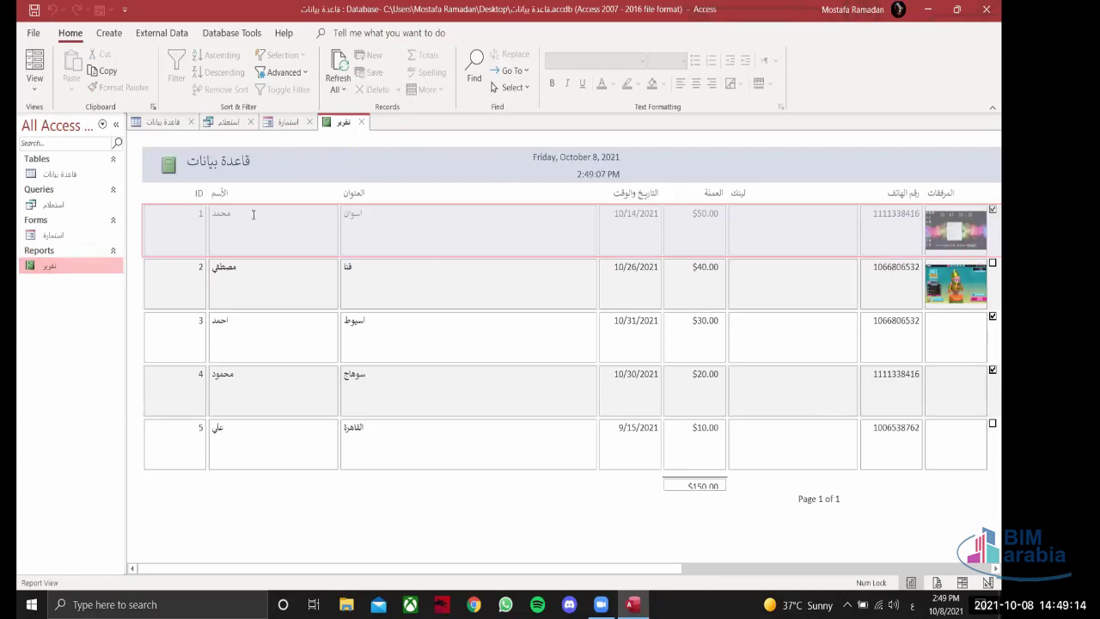
{"action": "double_click", "coordinate": [52, 236]}
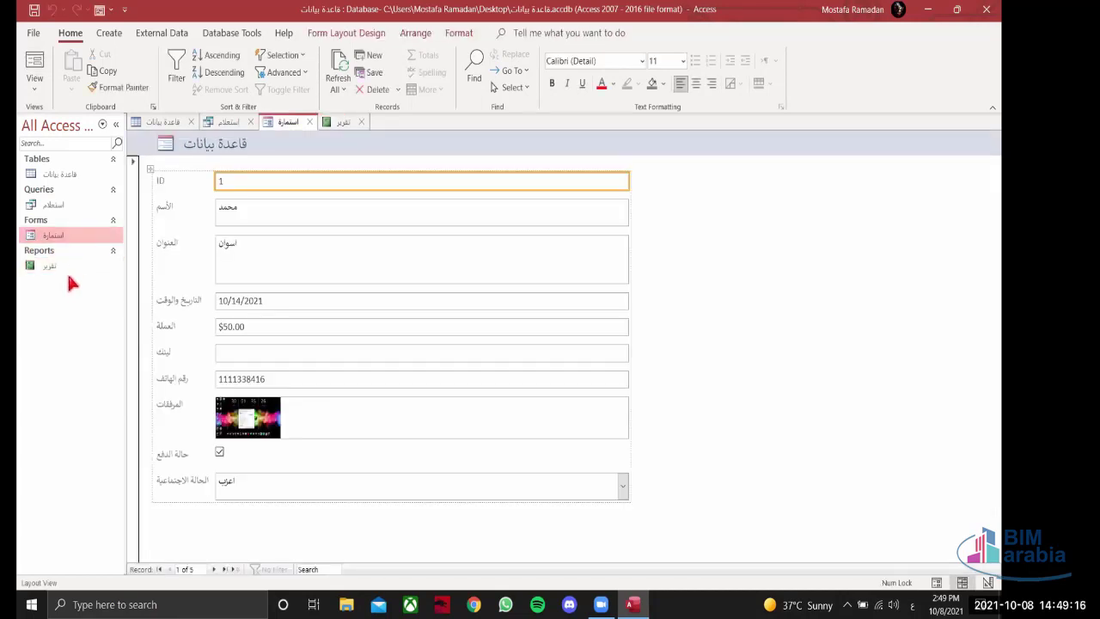
{"action": "double_click", "coordinate": [73, 271]}
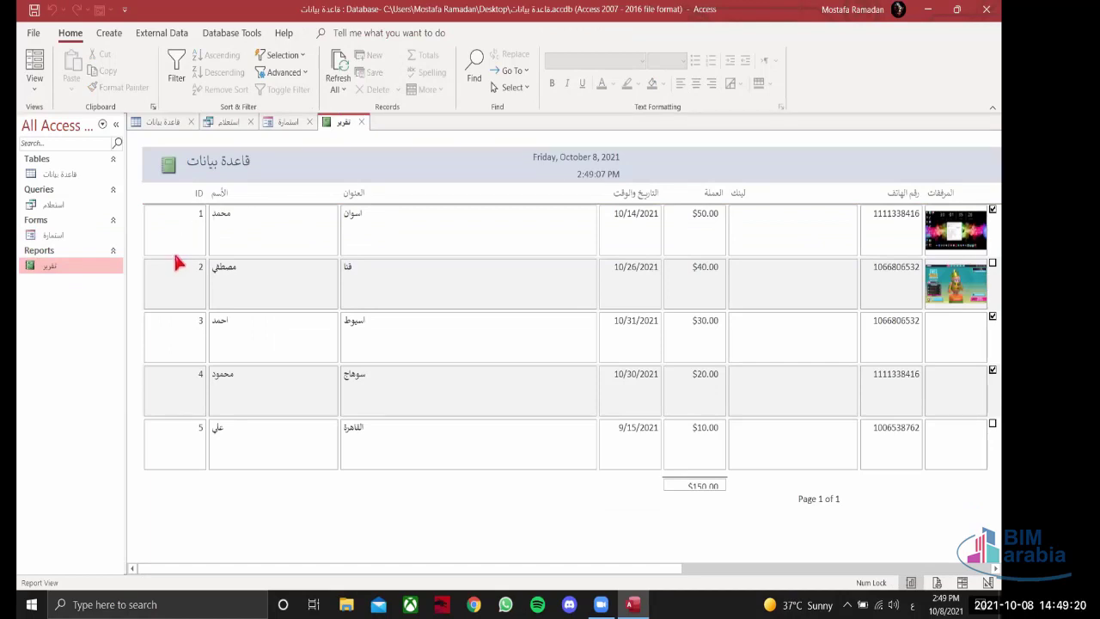
{"action": "left_click", "coordinate": [175, 255]}
{"action": "left_click", "coordinate": [258, 287]}
- Open the قاعدة بيانات table and generate a new report from it
{"action": "double_click", "coordinate": [53, 235]}
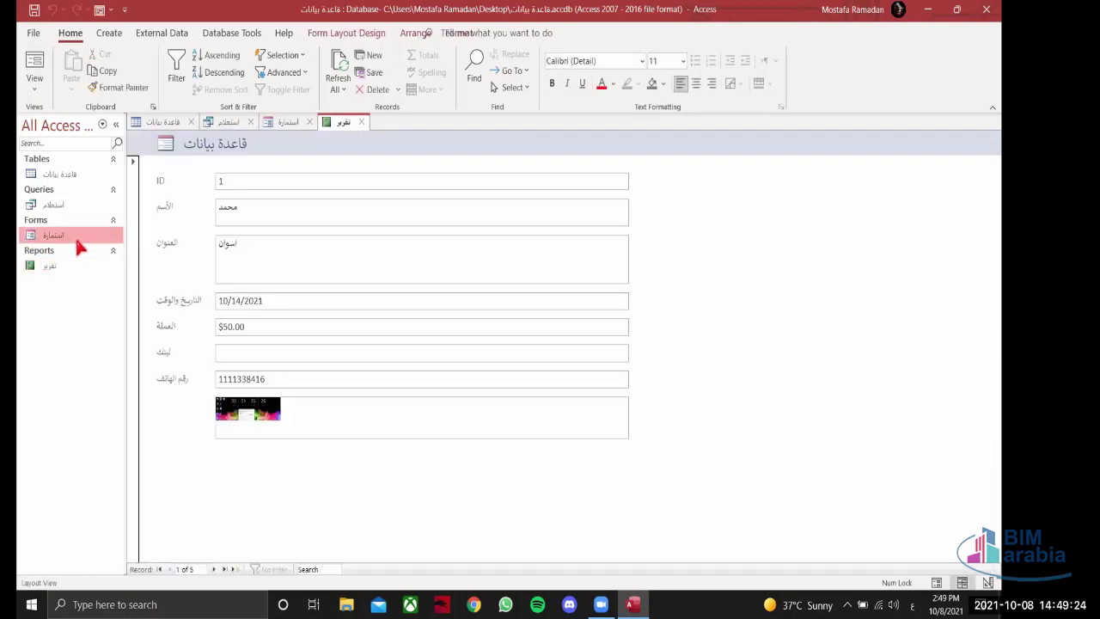
{"action": "double_click", "coordinate": [54, 174]}
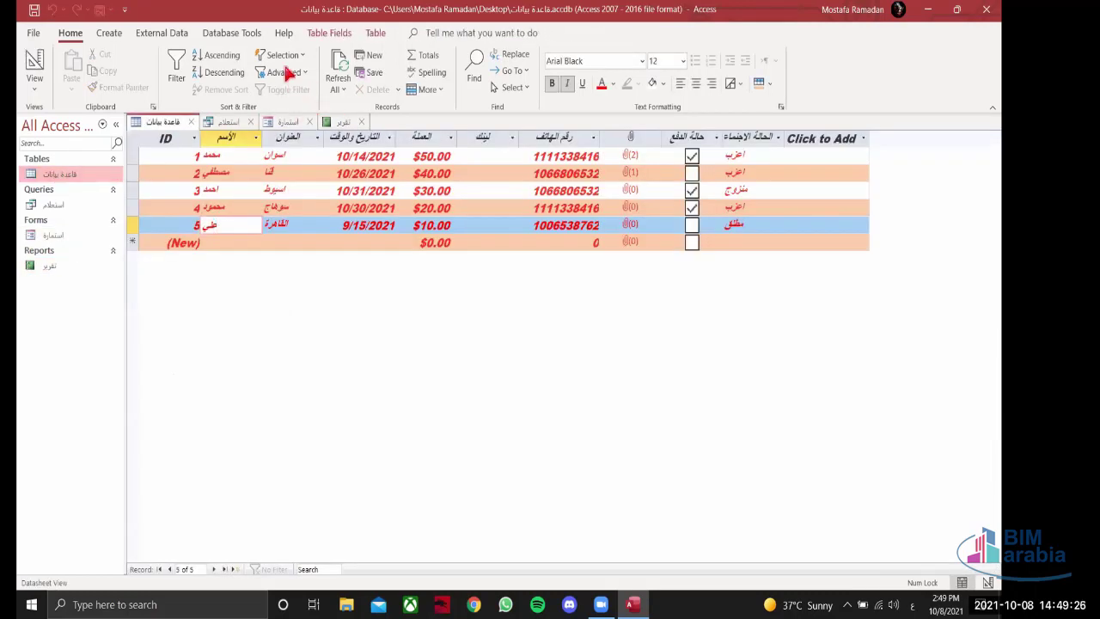
{"action": "left_click", "coordinate": [109, 33]}
{"action": "left_click", "coordinate": [412, 75]}
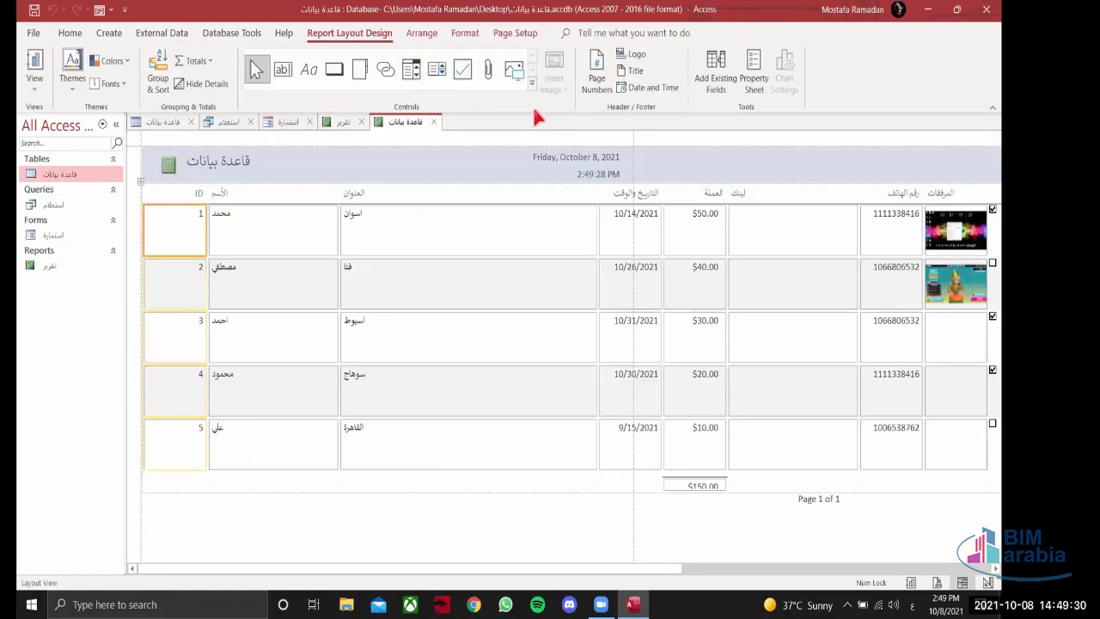
- Replace the new report's header title text with تقرير
{"action": "left_click", "coordinate": [465, 33]}
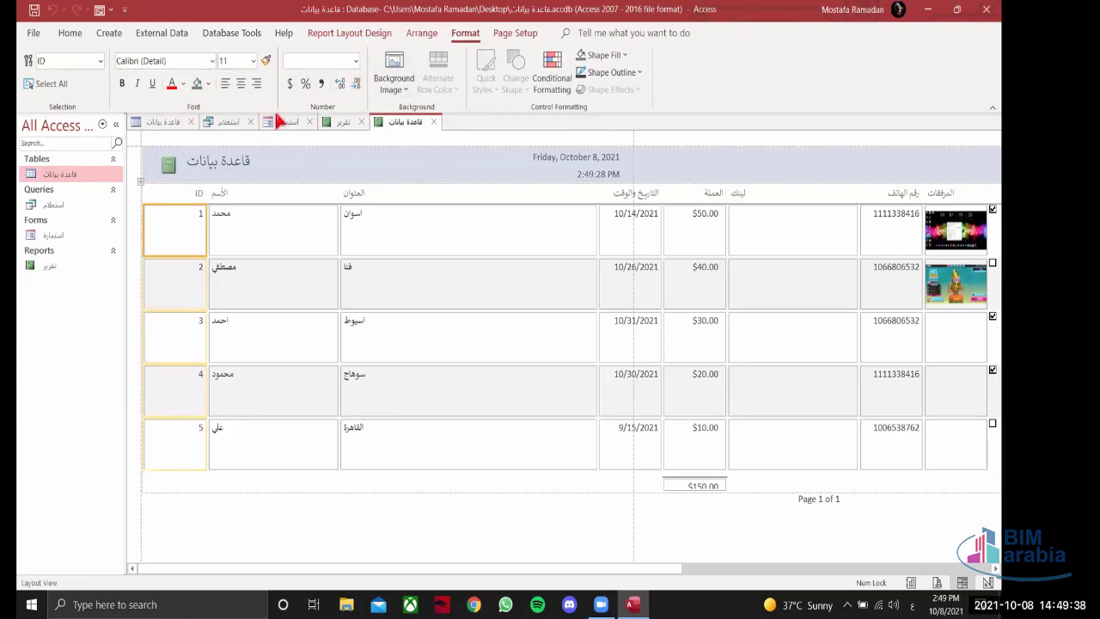
{"action": "left_click", "coordinate": [231, 165]}
{"action": "double_click", "coordinate": [229, 161]}
{"action": "left_click", "coordinate": [213, 165]}
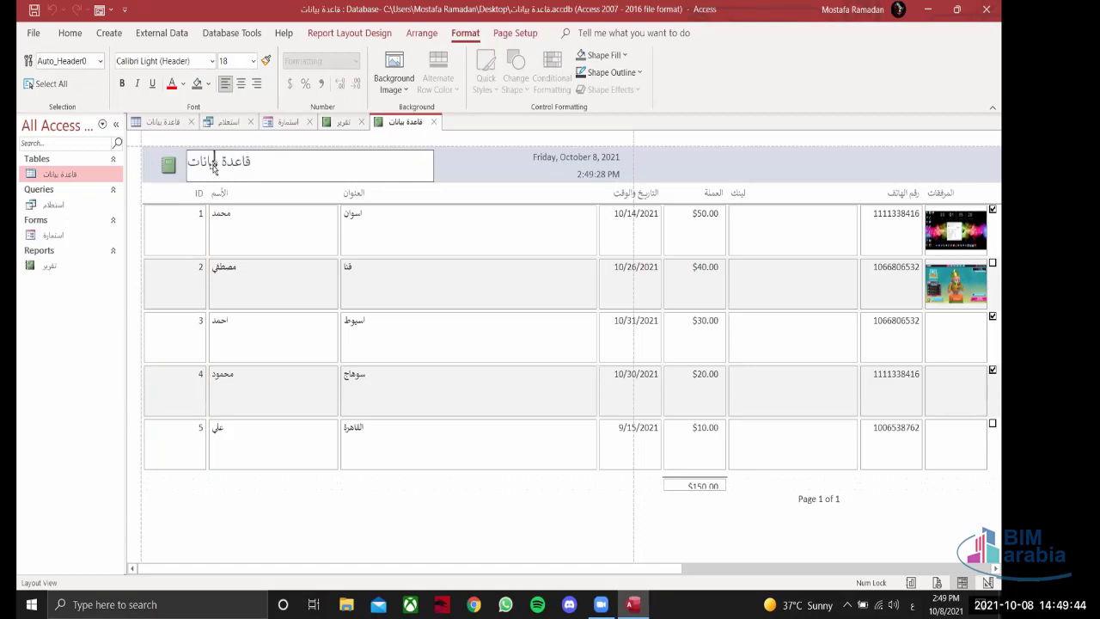
{"action": "left_click_drag", "start_coordinate": [248, 161], "coordinate": [185, 161]}
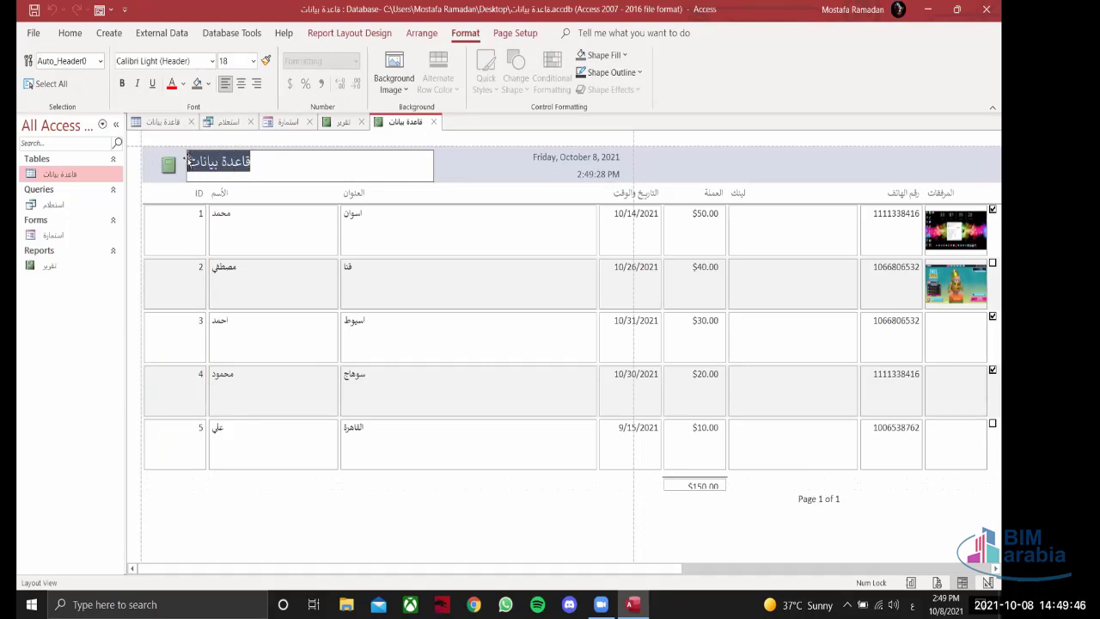
{"action": "type", "text": "تق"}
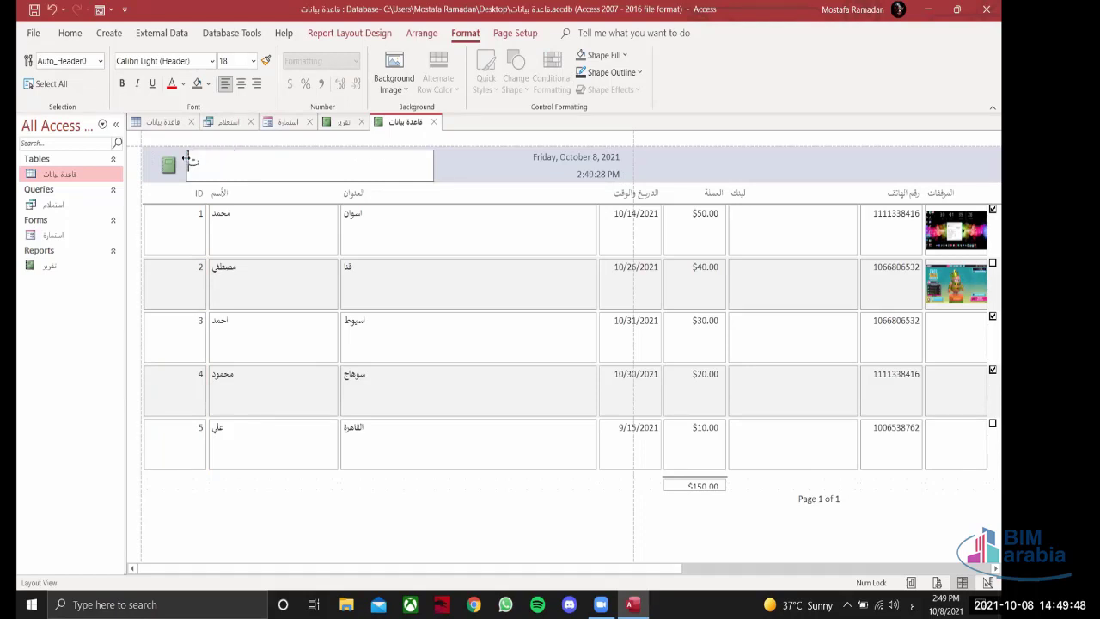
{"action": "type", "text": "رير"}
{"action": "left_click", "coordinate": [243, 283]}
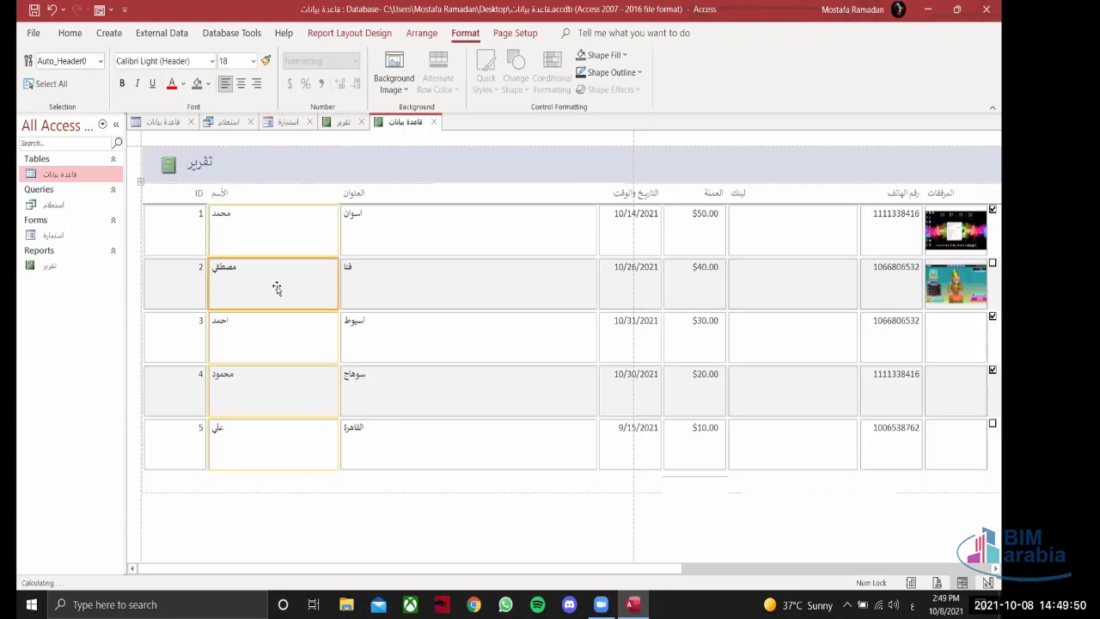
- Open the استمارة form and begin editing its header title
{"action": "double_click", "coordinate": [61, 237]}
{"action": "left_click", "coordinate": [225, 145]}
{"action": "double_click", "coordinate": [225, 144]}
{"action": "left_click", "coordinate": [206, 146]}
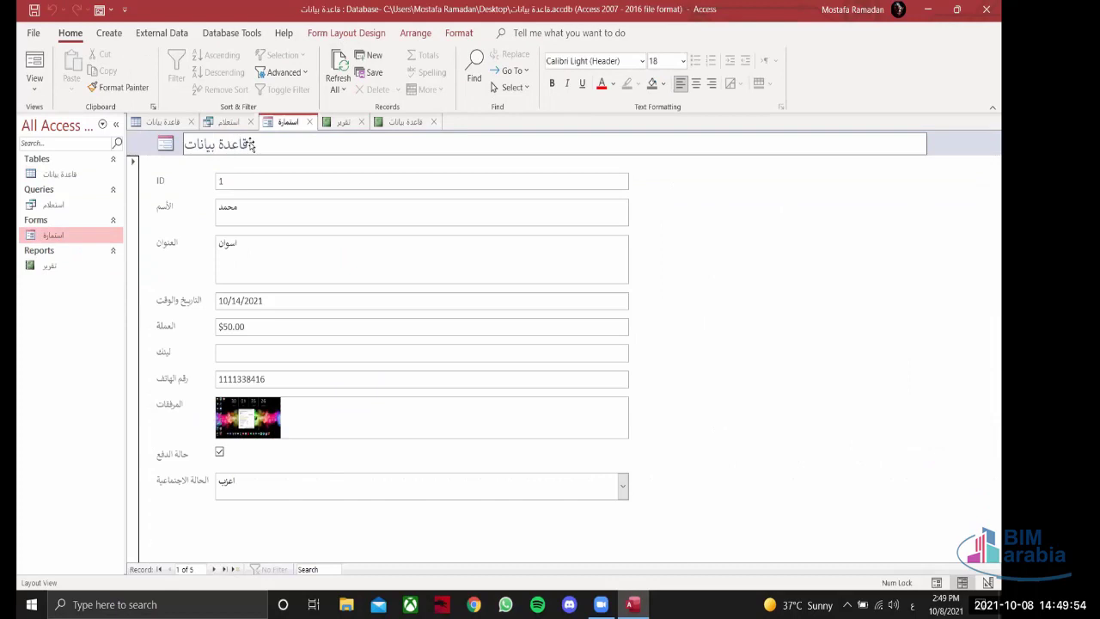
- Delete the form's old header title, then open the استعلام query and تقرير report
{"action": "key", "text": "ctrl+a"}
{"action": "key", "text": "Delete"}
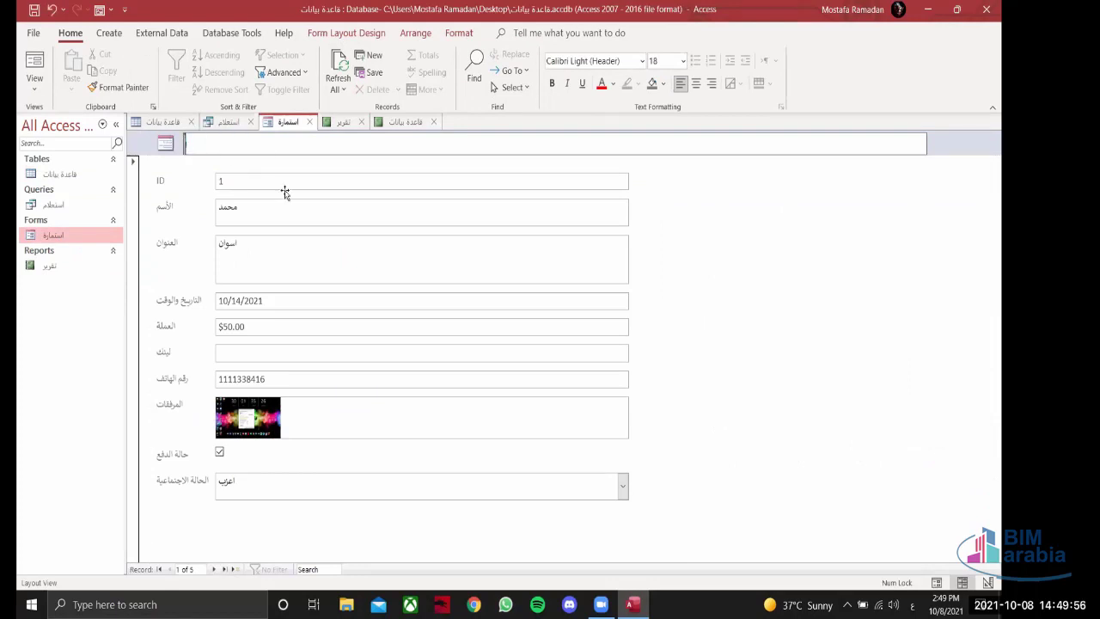
{"action": "left_click", "coordinate": [270, 254]}
{"action": "double_click", "coordinate": [75, 206]}
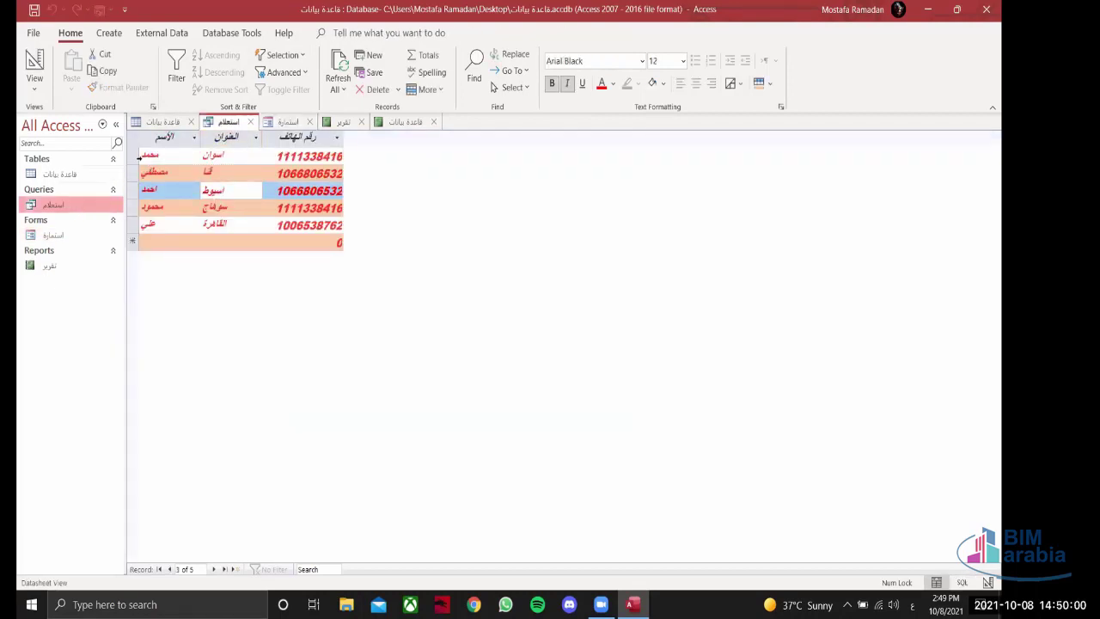
{"action": "left_click", "coordinate": [73, 175]}
{"action": "double_click", "coordinate": [66, 264]}
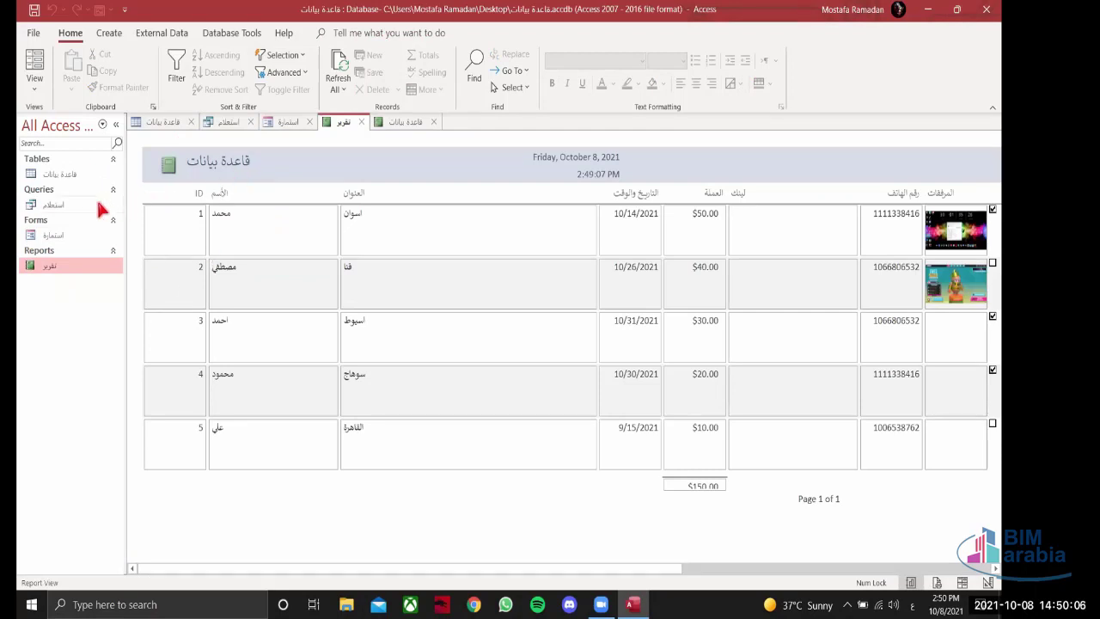
- Review the قاعدة بيانات table, استعلام query, استمارة form and تقرير report in turn
{"action": "left_click", "coordinate": [70, 160]}
{"action": "left_click", "coordinate": [70, 159]}
{"action": "double_click", "coordinate": [58, 174]}
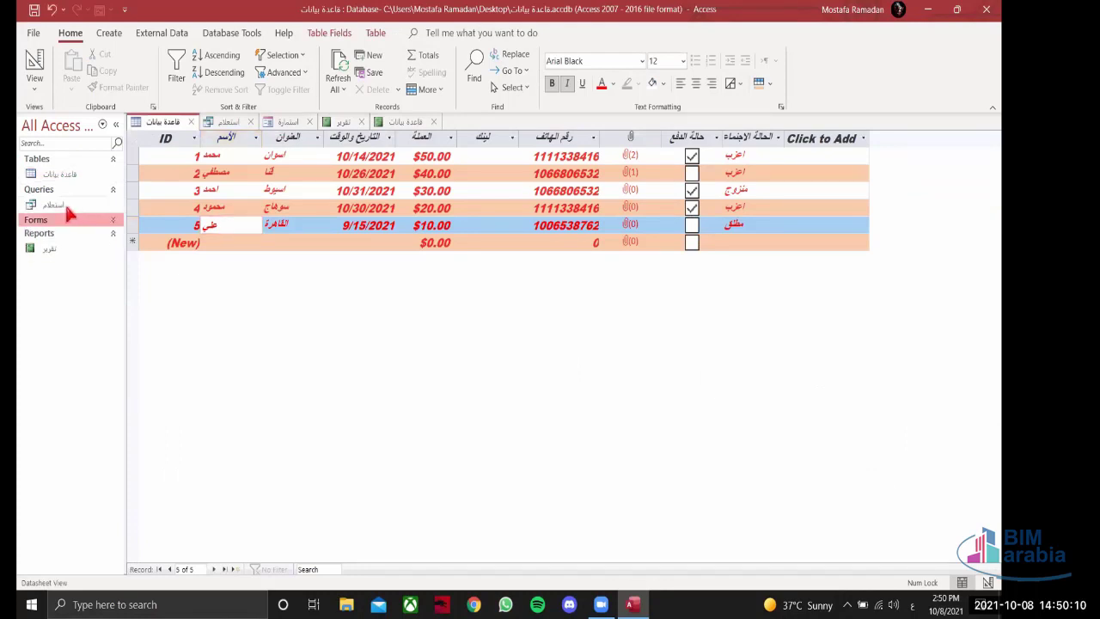
{"action": "double_click", "coordinate": [67, 206]}
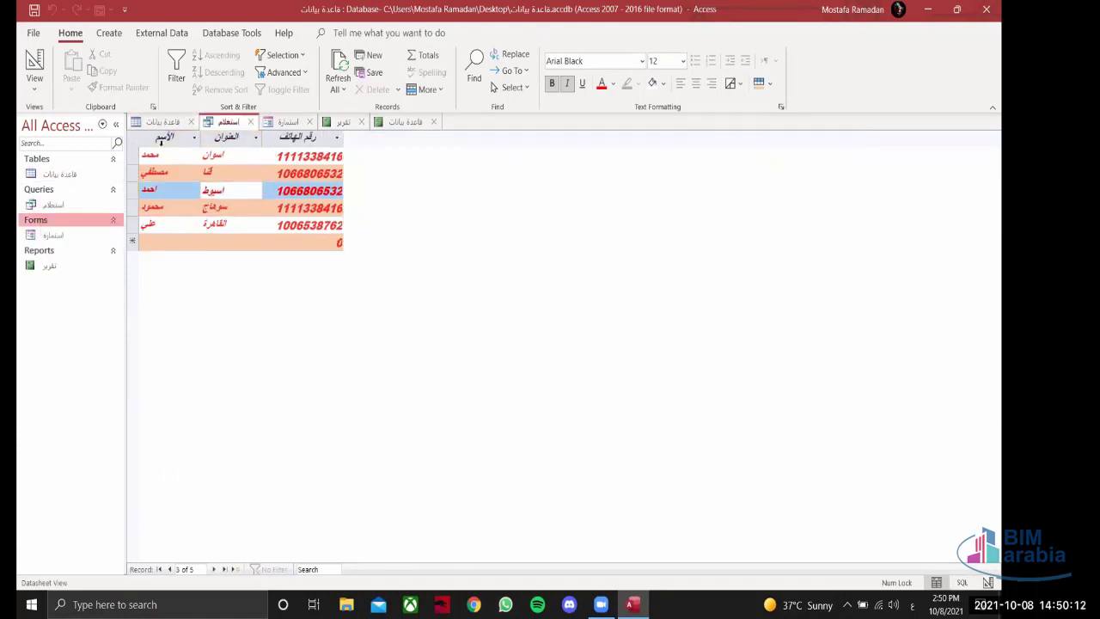
{"action": "double_click", "coordinate": [71, 237]}
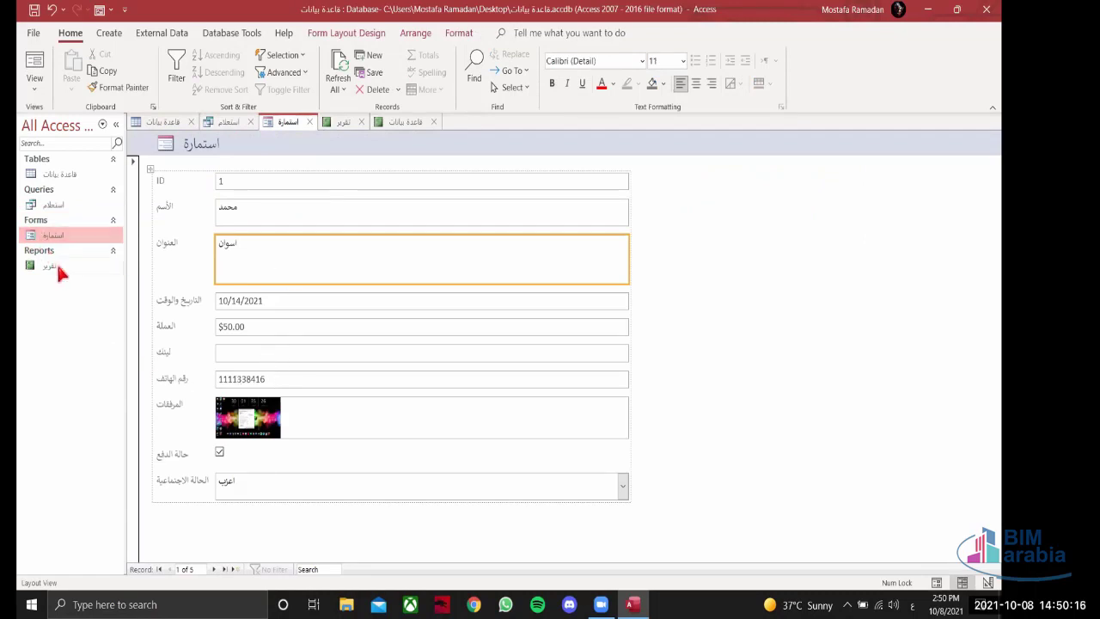
{"action": "double_click", "coordinate": [57, 267]}
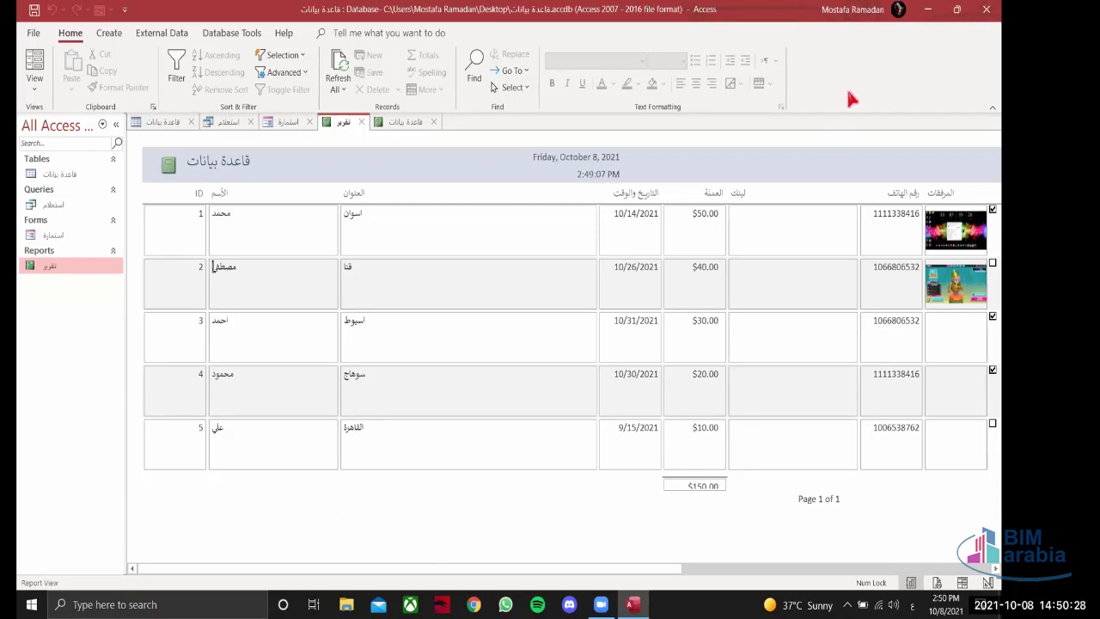
- Open the قاعدة بيانات datasheet, look over the Create and External Data tabs, and open Relationships
{"action": "double_click", "coordinate": [60, 174]}
{"action": "left_click", "coordinate": [105, 35]}
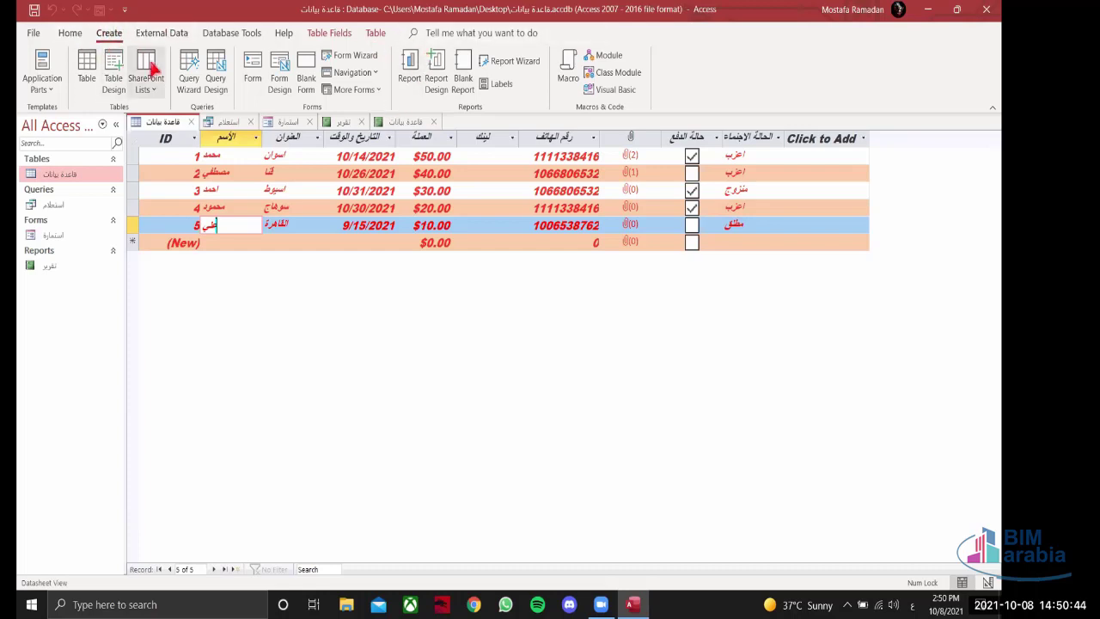
{"action": "left_click", "coordinate": [175, 35]}
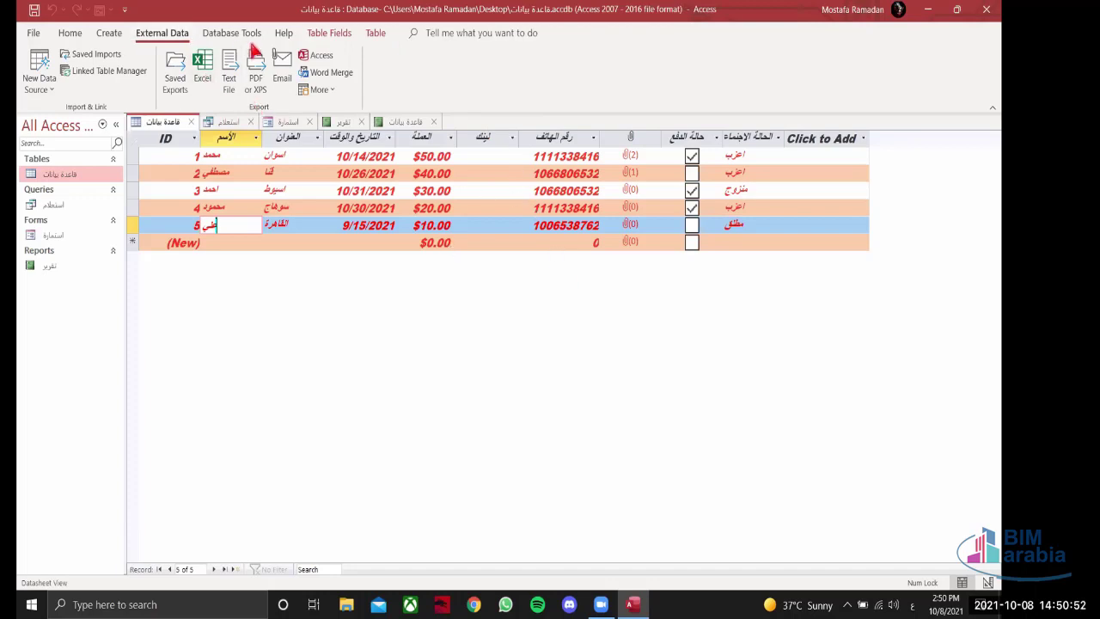
{"action": "left_click", "coordinate": [240, 34]}
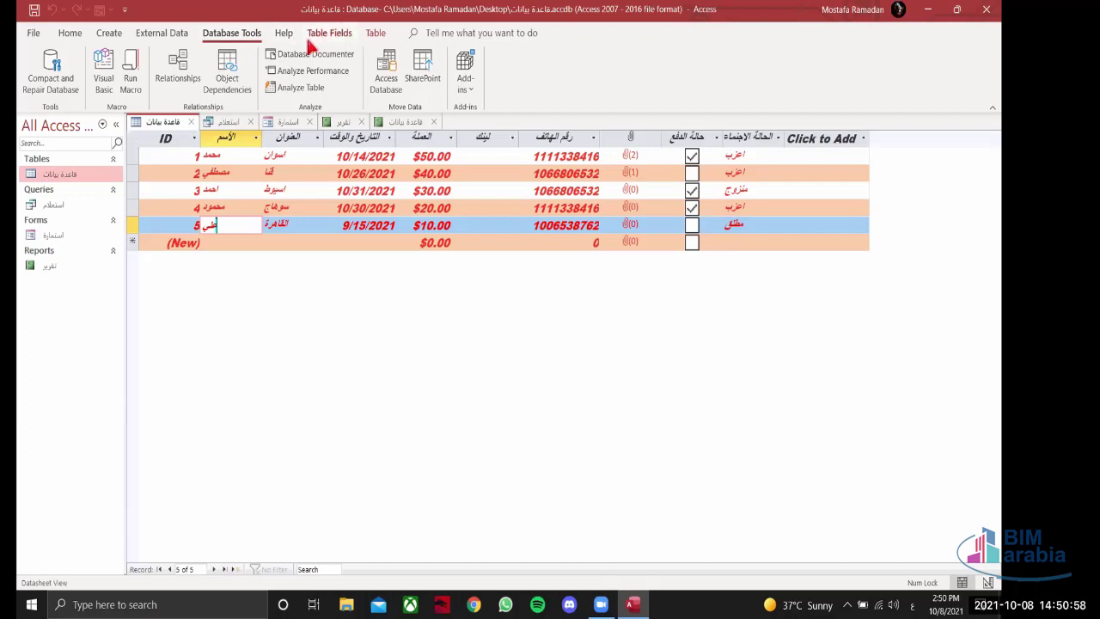
{"action": "left_click", "coordinate": [187, 78]}
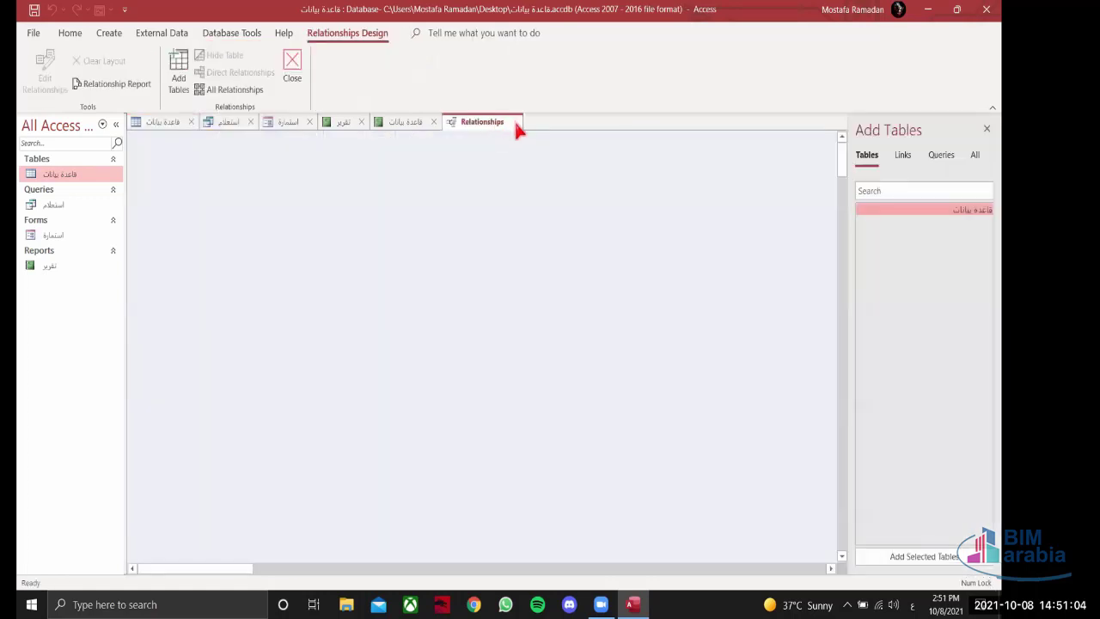
- Close the Relationships view and reselect the قاعدة بيانات table in the navigation pane
{"action": "left_click", "coordinate": [517, 122]}
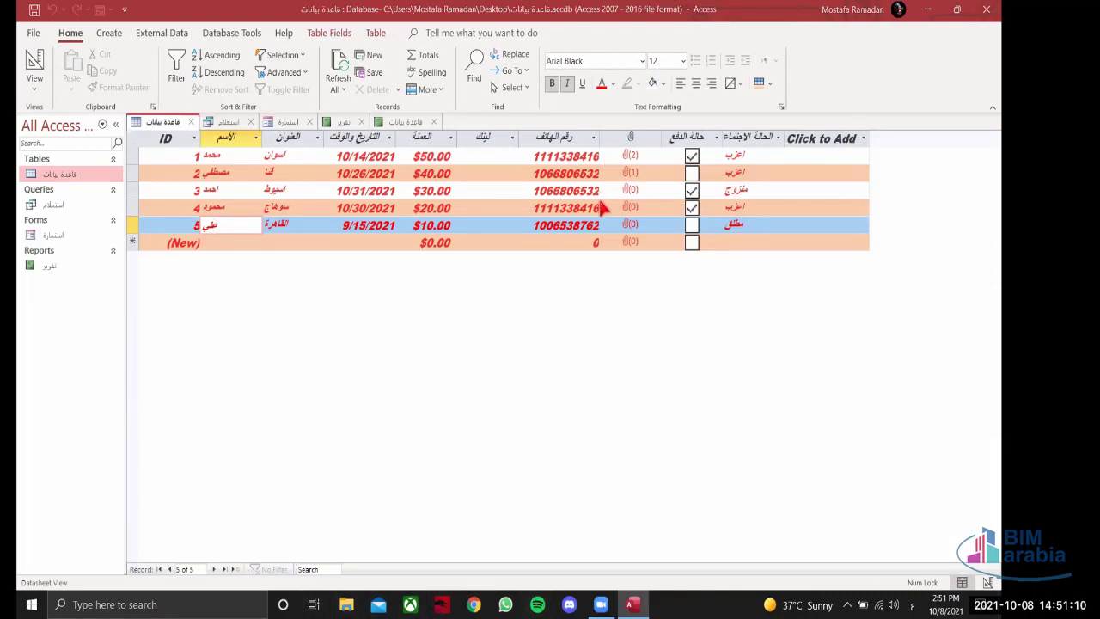
{"action": "left_click", "coordinate": [57, 175]}
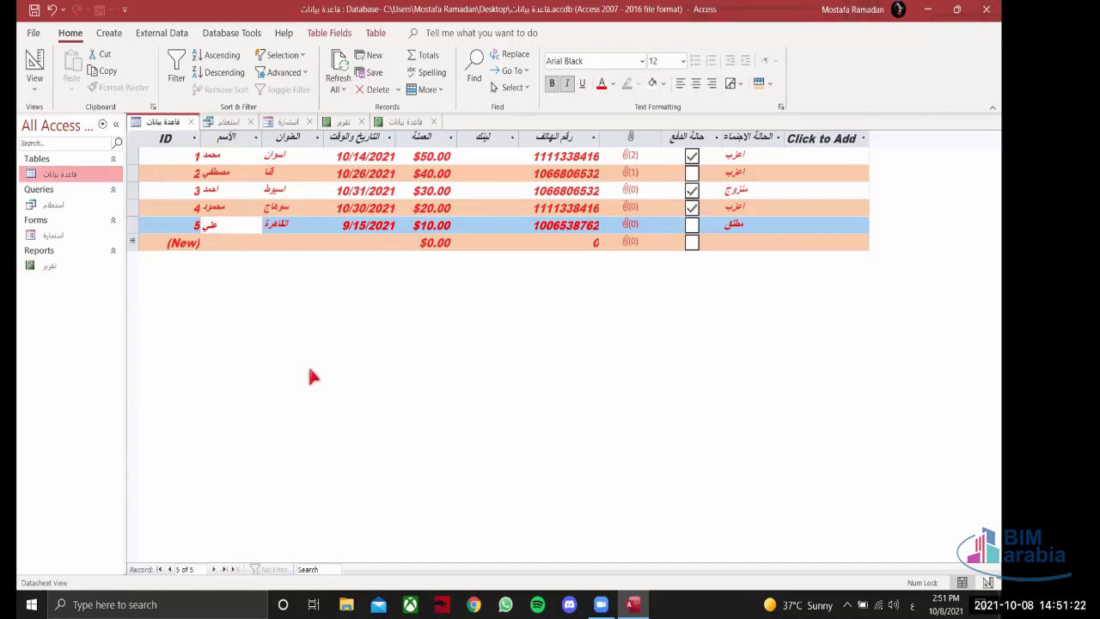
- Launch Word and start a new blank document
{"action": "left_click", "coordinate": [129, 604]}
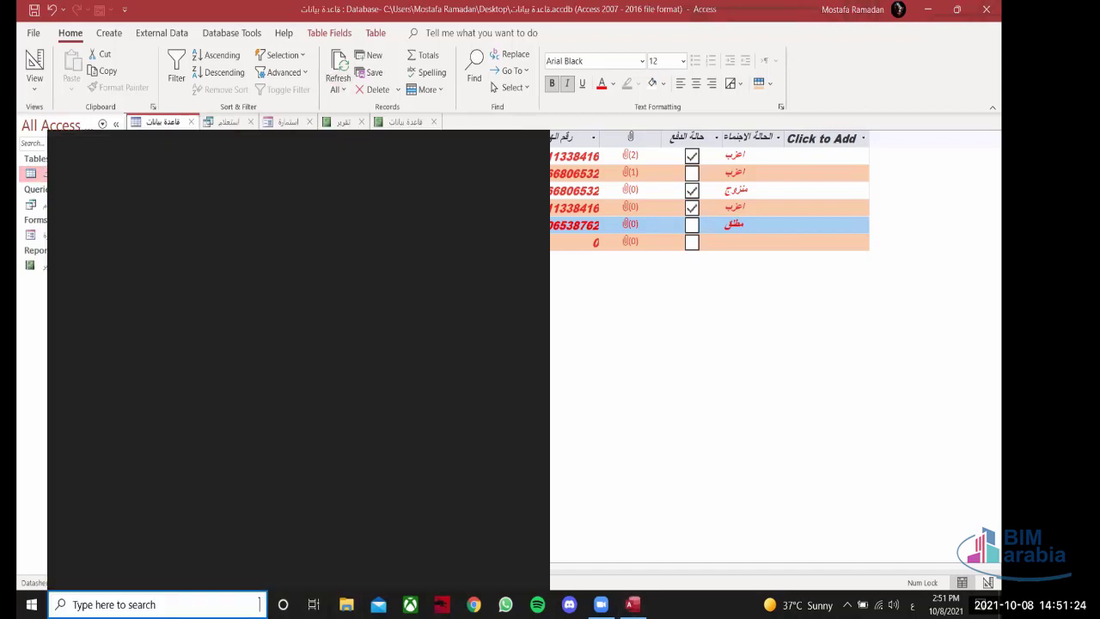
{"action": "left_click", "coordinate": [169, 340]}
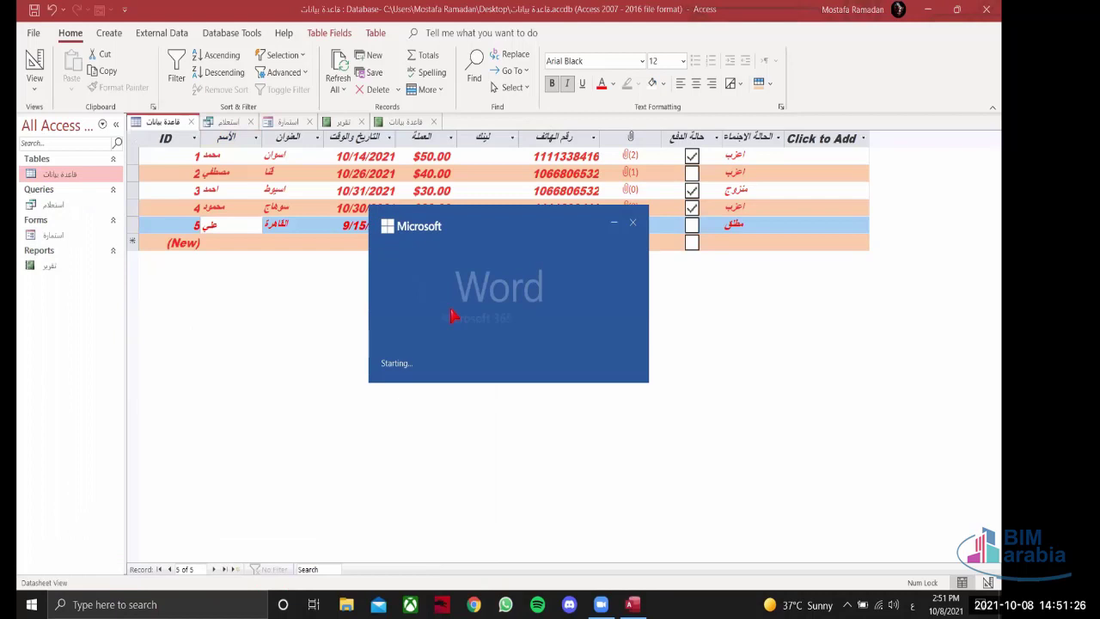
{"action": "left_click", "coordinate": [225, 174]}
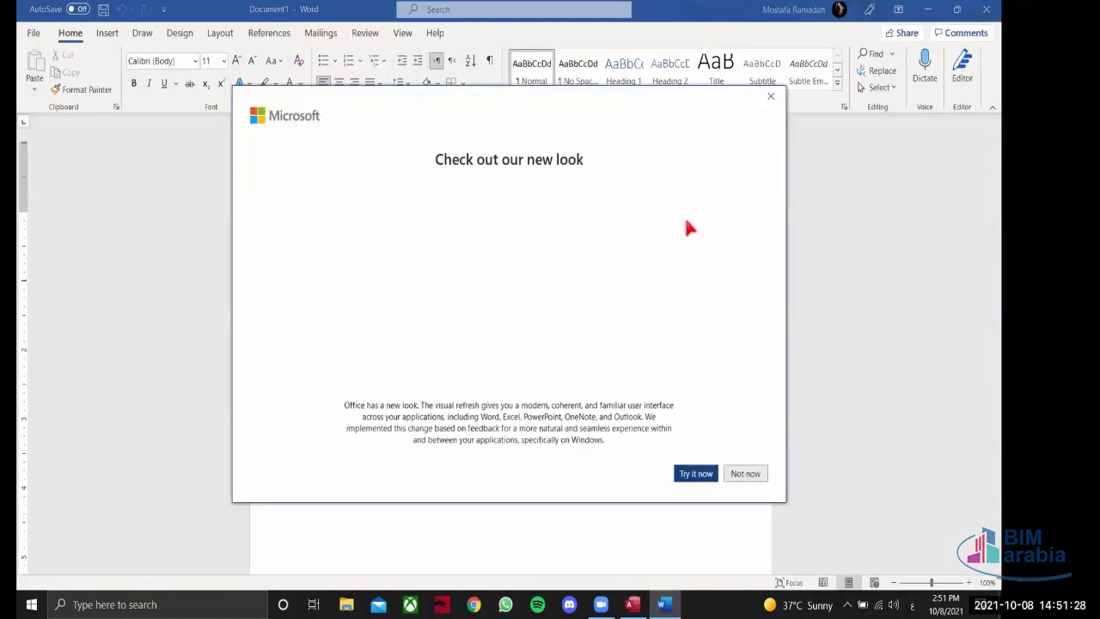
{"action": "left_click", "coordinate": [769, 97]}
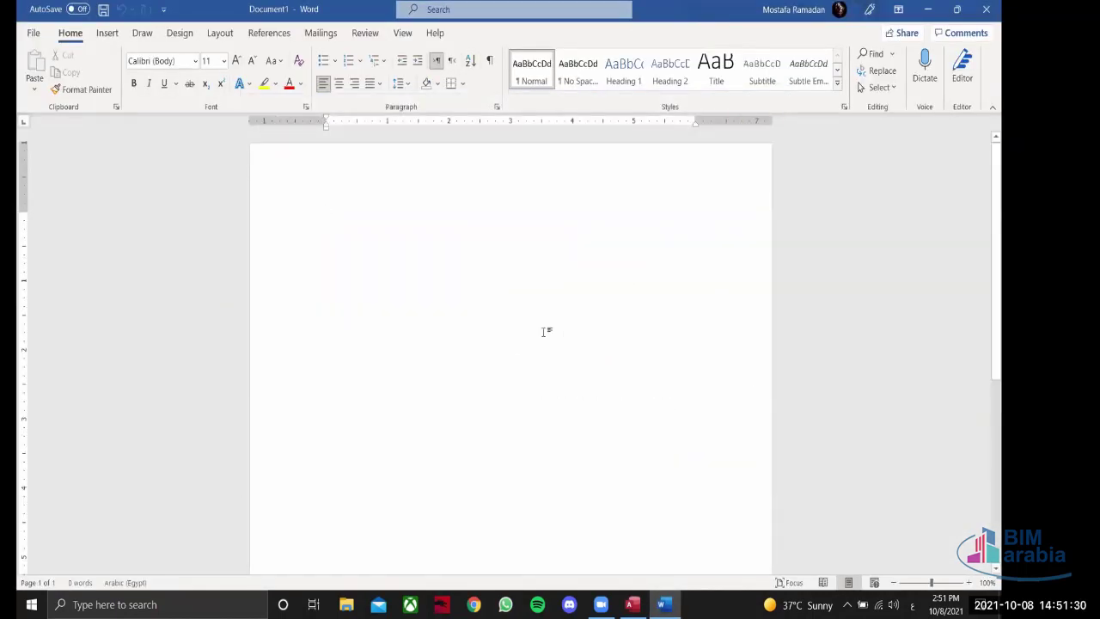
- Switch input to English and type the first line 'One – to – one'
{"action": "type", "text": "ح"}
{"action": "key", "text": "BackSpace"}
{"action": "key", "text": "alt+shift"}
{"action": "type", "text": "one"}
{"action": "key", "text": "BackSpace"}
{"action": "key", "text": "BackSpace"}
{"action": "key", "text": "BackSpace"}
{"action": "type", "text": "on"}
{"action": "key", "text": "alt+shift"}
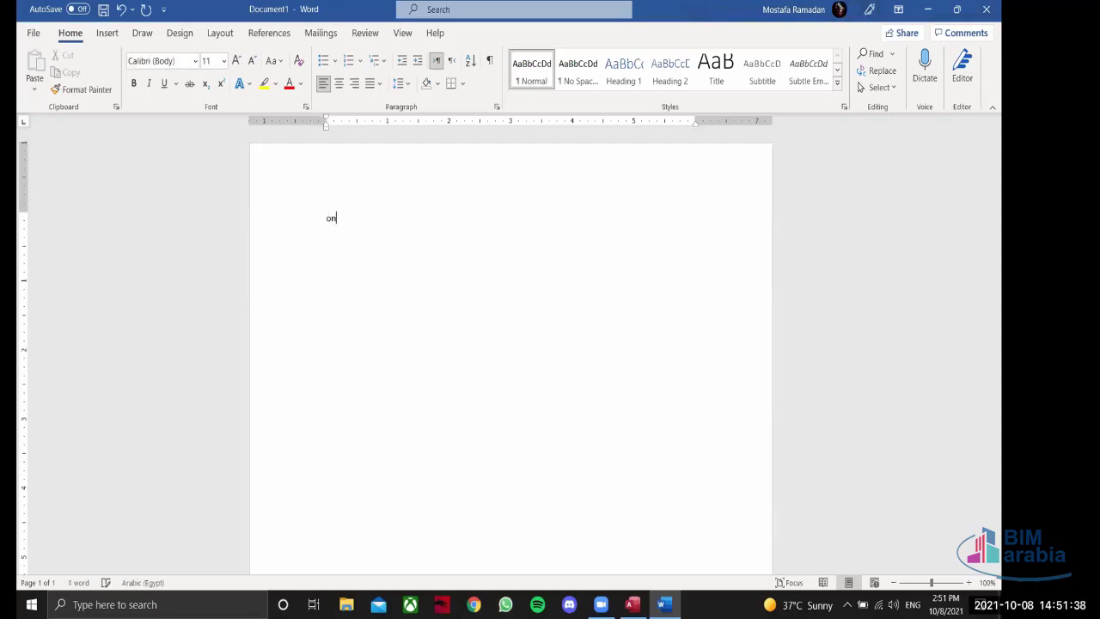
{"action": "type", "text": "e - to"}
{"action": "key", "text": "BackSpace"}
{"action": "key", "text": "alt+shift"}
{"action": "type", "text": "o "}
{"action": "type", "text": "- on"}
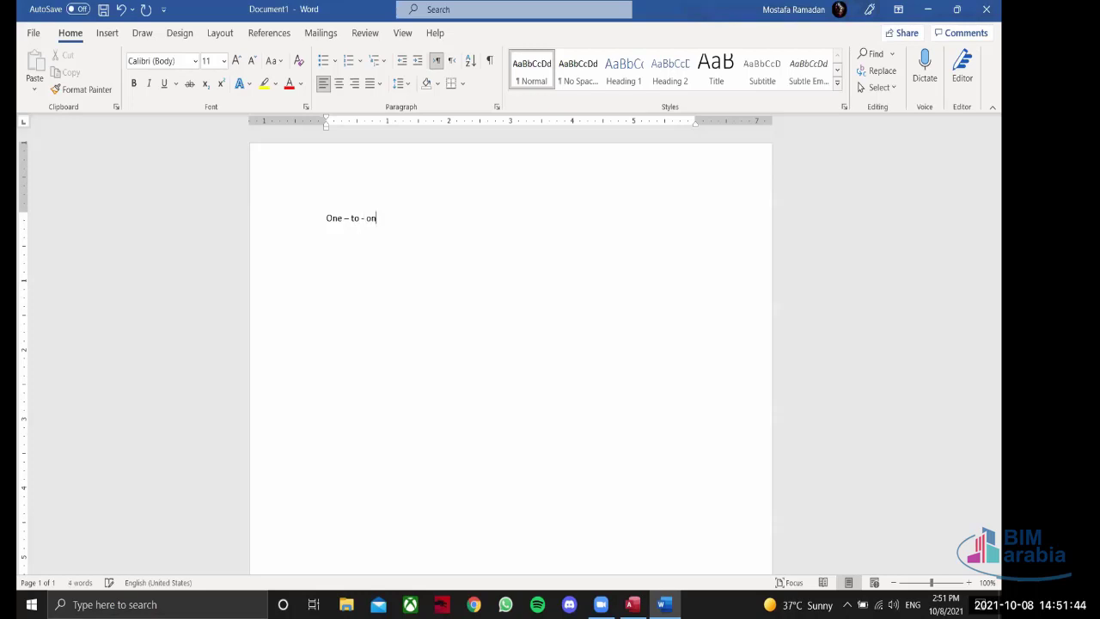
{"action": "type", "text": "e"}
{"action": "key", "text": "Return"}
- Type 'One – to – many' and start the 'many - to - many' line below it
{"action": "type", "text": "One –"}
{"action": "type", "text": " to - many"}
{"action": "key", "text": "Return"}
{"action": "type", "text": "many -to"}
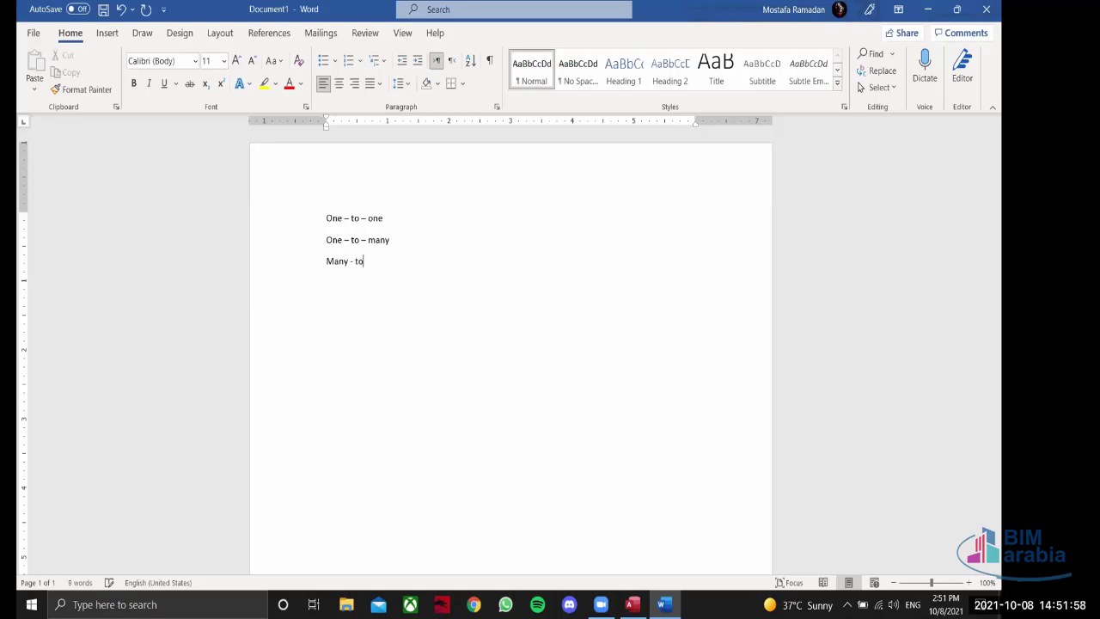
{"action": "type", "text": " - many"}
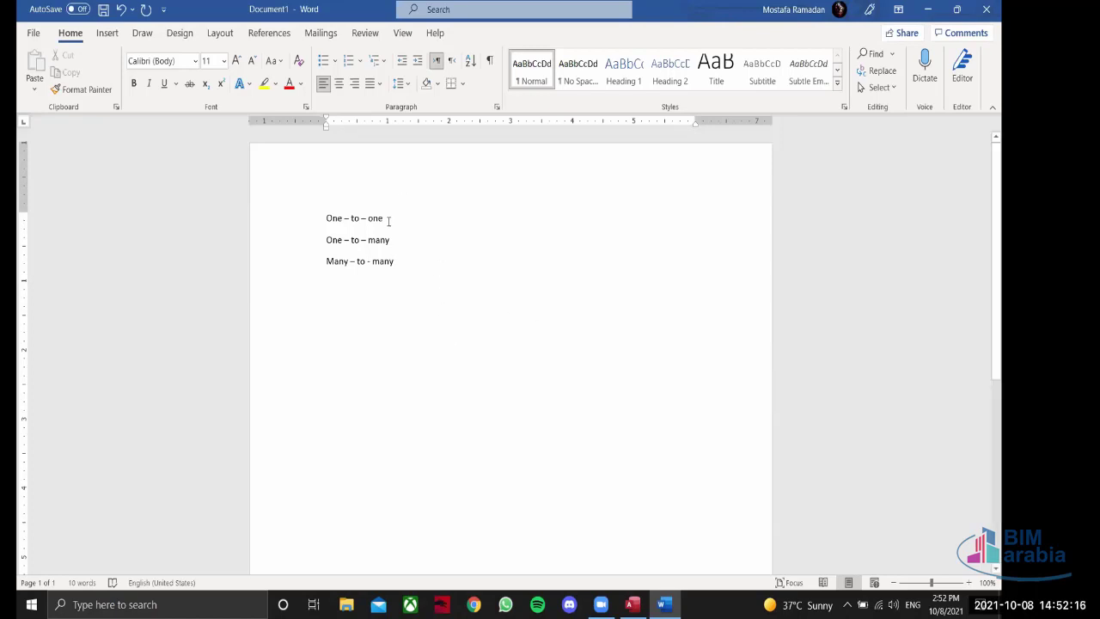
- Select the three relationship-type lines and center them on the page
{"action": "left_click", "coordinate": [320, 213]}
{"action": "left_click_drag", "start_coordinate": [337, 220], "coordinate": [394, 229]}
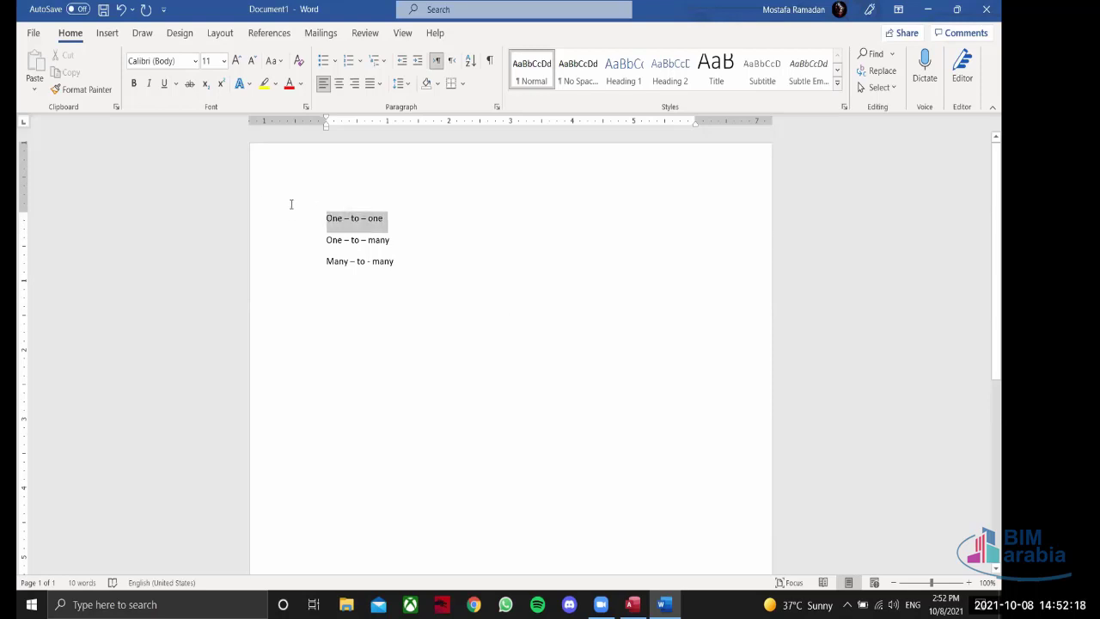
{"action": "left_click", "coordinate": [393, 241]}
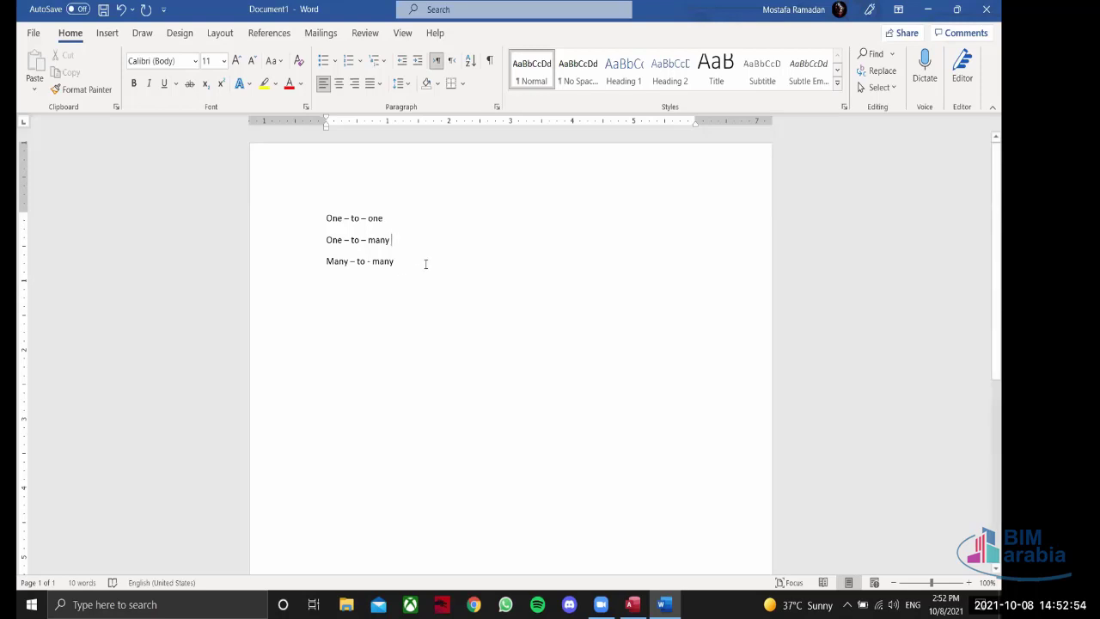
{"action": "left_click_drag", "start_coordinate": [425, 265], "coordinate": [309, 202]}
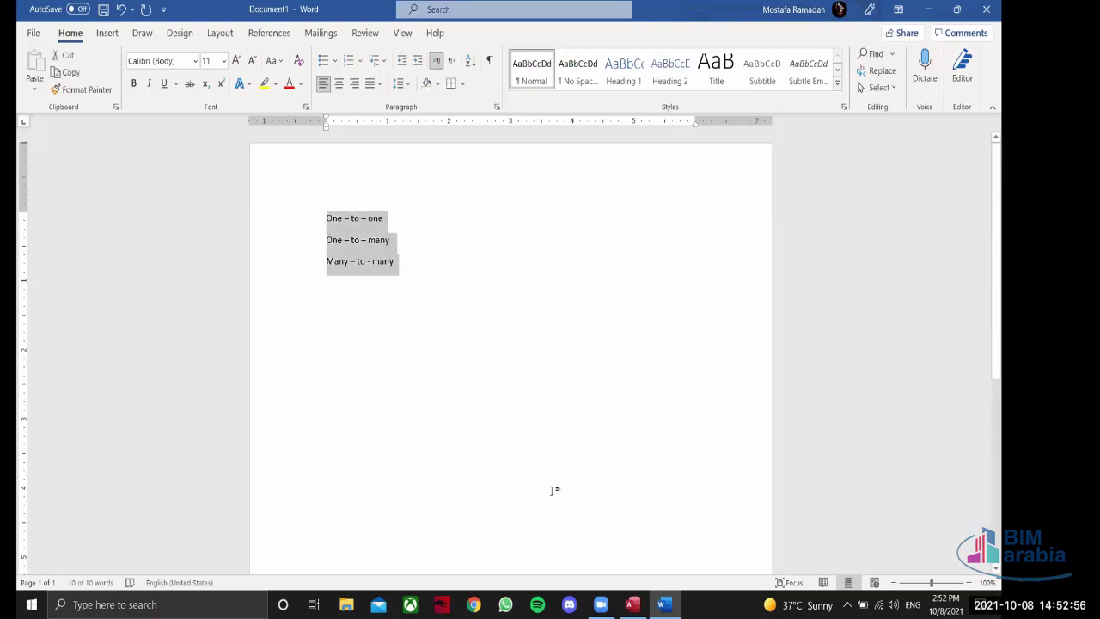
{"action": "left_click", "coordinate": [340, 84]}
{"action": "left_click", "coordinate": [532, 242]}
- Close the Word document without saving it
{"action": "left_click_drag", "start_coordinate": [557, 268], "coordinate": [491, 180]}
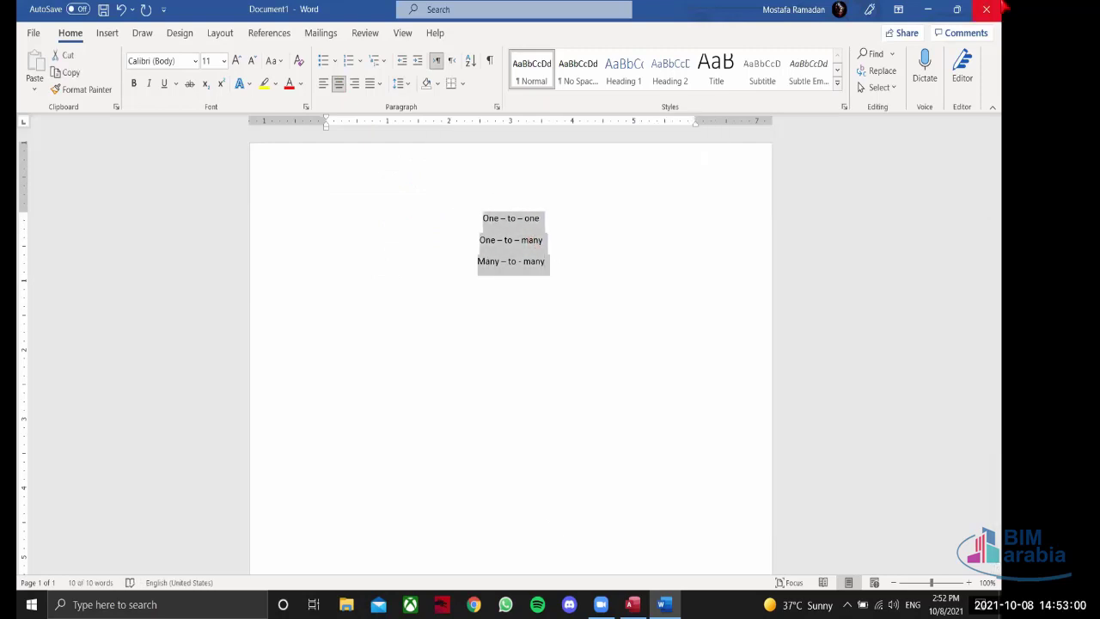
{"action": "key", "text": "ctrl+w"}
{"action": "left_click", "coordinate": [579, 380]}
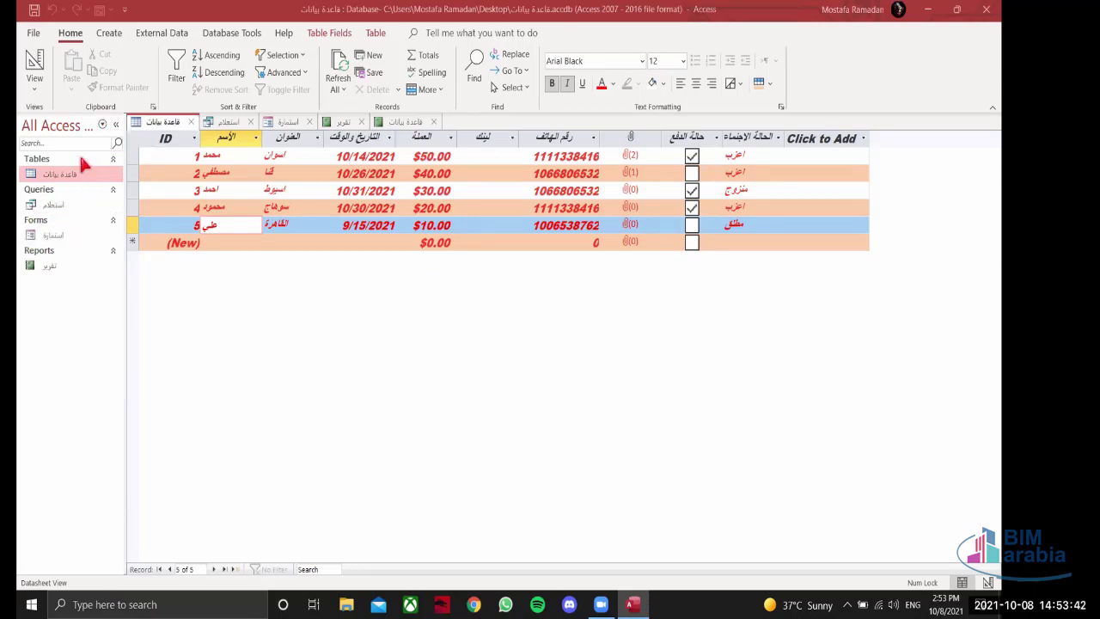
{"action": "double_click", "coordinate": [60, 206]}
{"action": "double_click", "coordinate": [65, 235]}
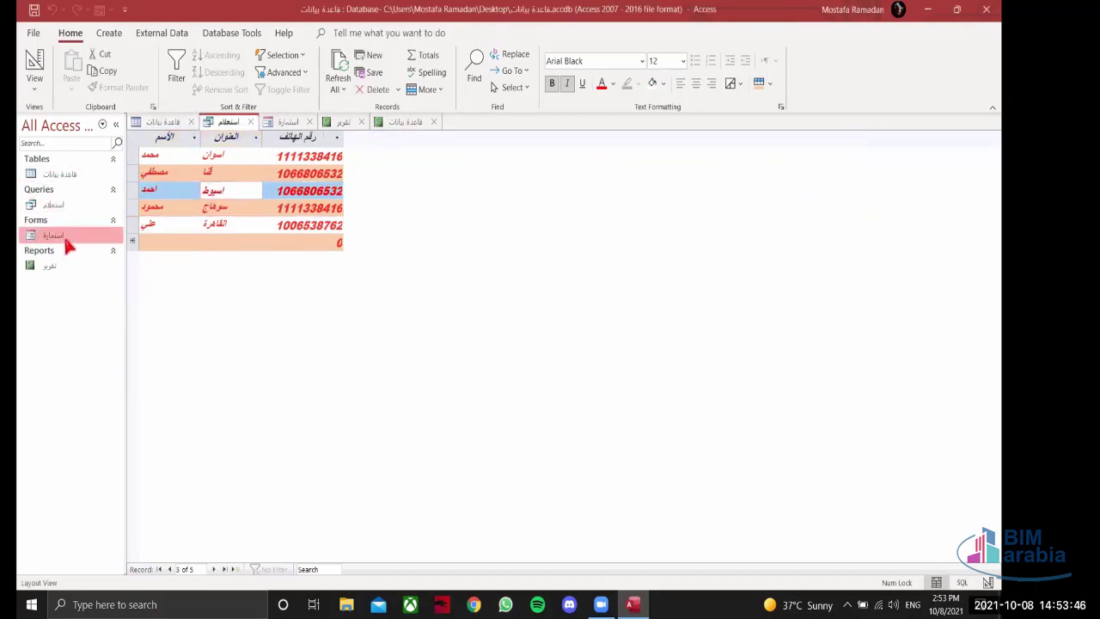
{"action": "double_click", "coordinate": [61, 266]}
{"action": "double_click", "coordinate": [64, 173]}
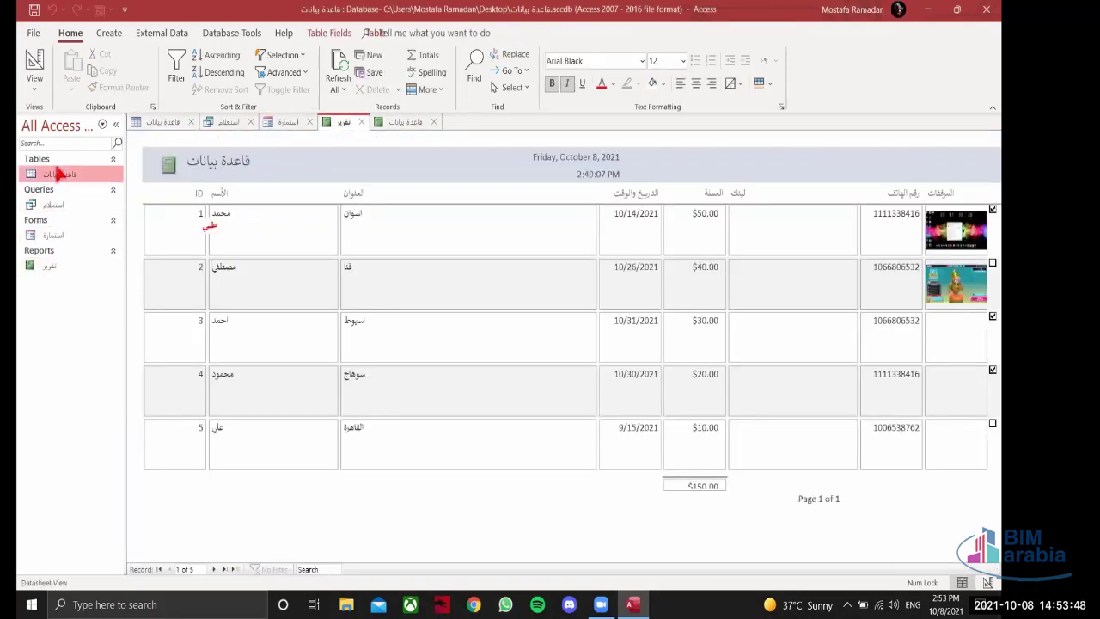
{"action": "left_click", "coordinate": [112, 160]}
{"action": "left_click", "coordinate": [113, 161]}
{"action": "left_click", "coordinate": [112, 161]}
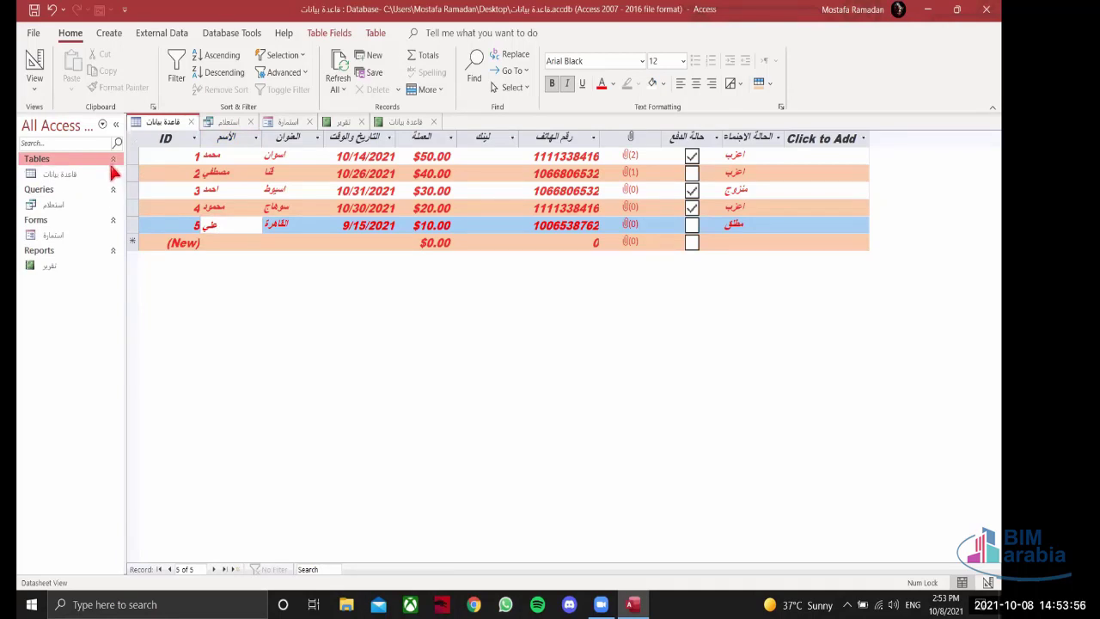
{"action": "left_click", "coordinate": [104, 162]}
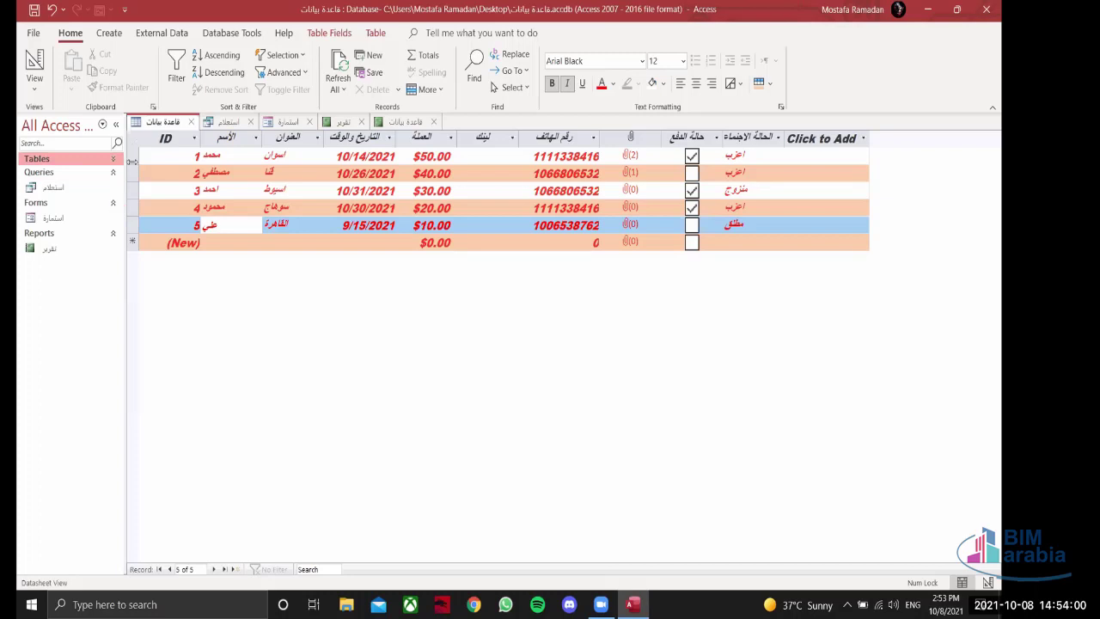
{"action": "left_click", "coordinate": [113, 161]}
{"action": "left_click", "coordinate": [115, 162]}
{"action": "left_click", "coordinate": [115, 164]}
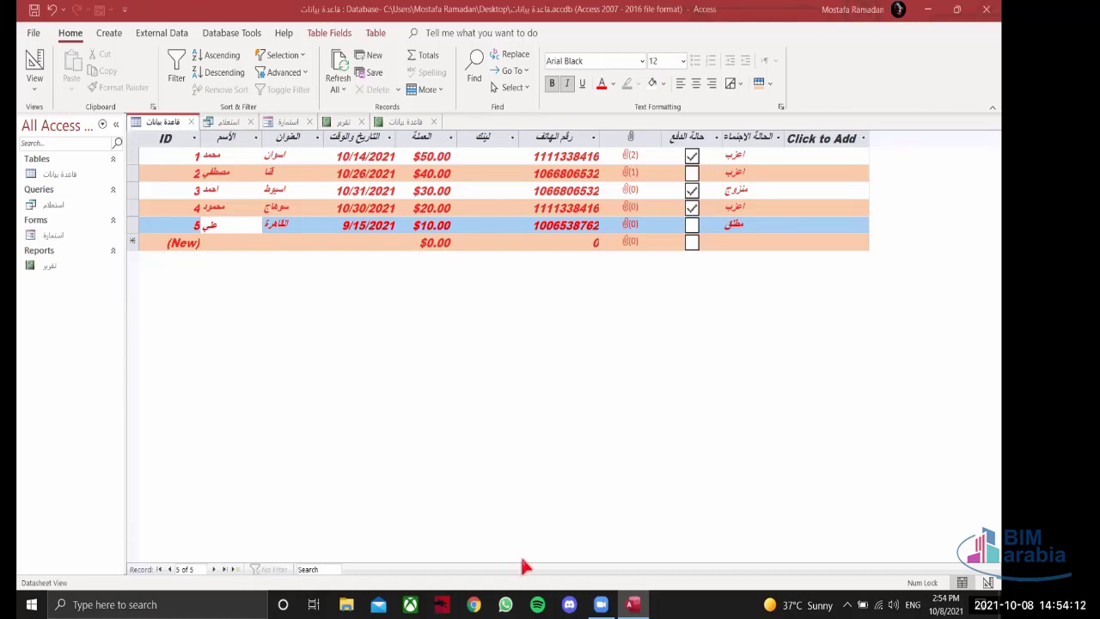
{"action": "type", "text": "علي"}
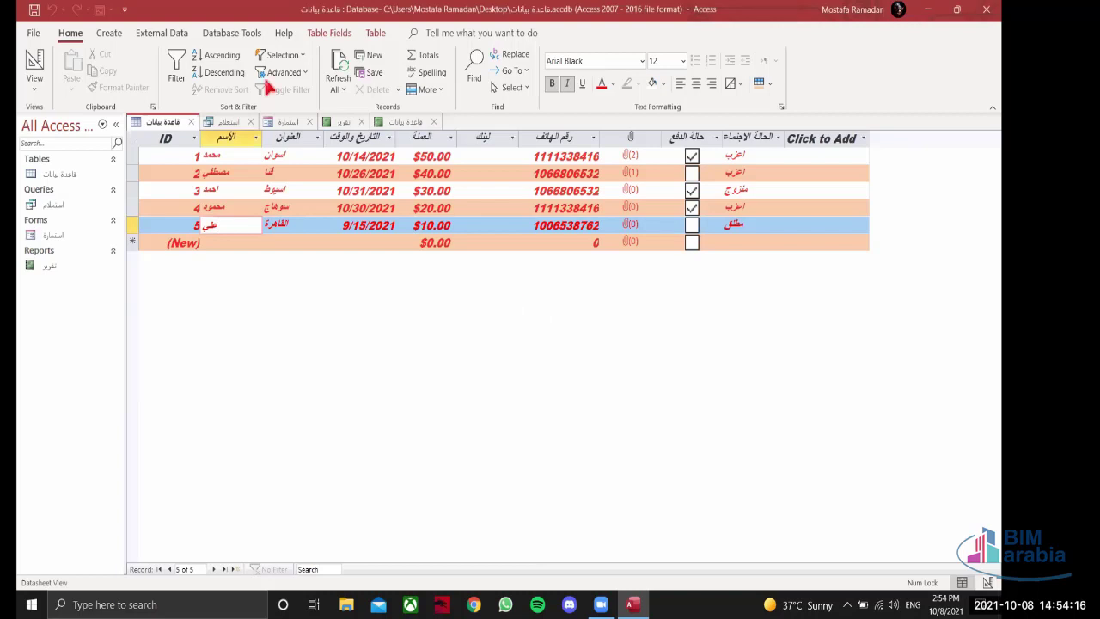
{"action": "left_click", "coordinate": [109, 33]}
{"action": "left_click", "coordinate": [161, 32]}
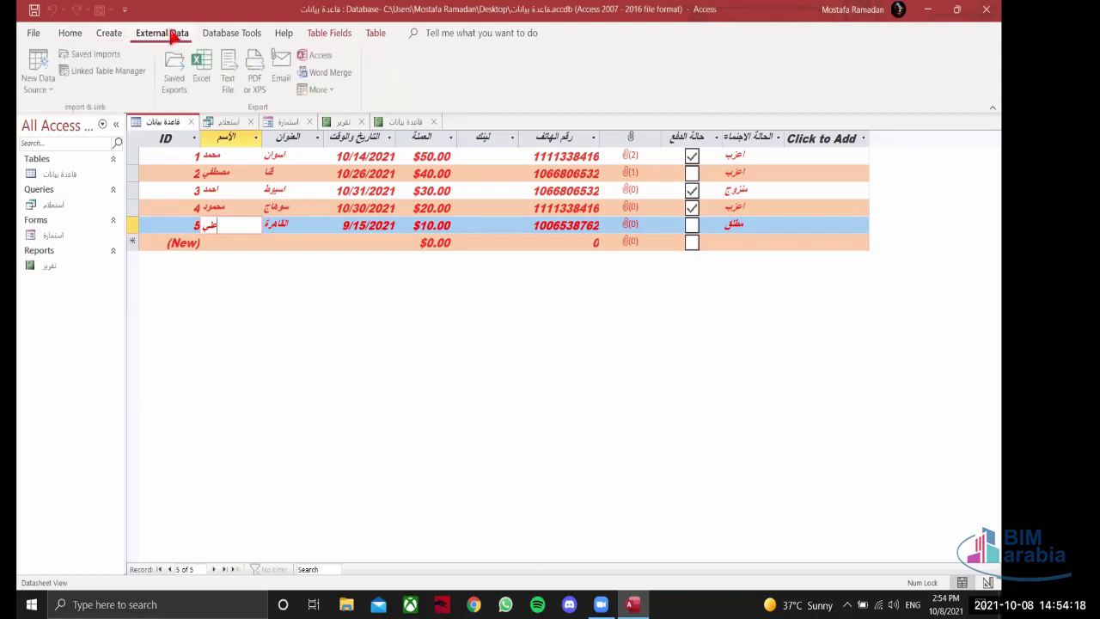
{"action": "left_click", "coordinate": [228, 33]}
{"action": "left_click", "coordinate": [325, 32]}
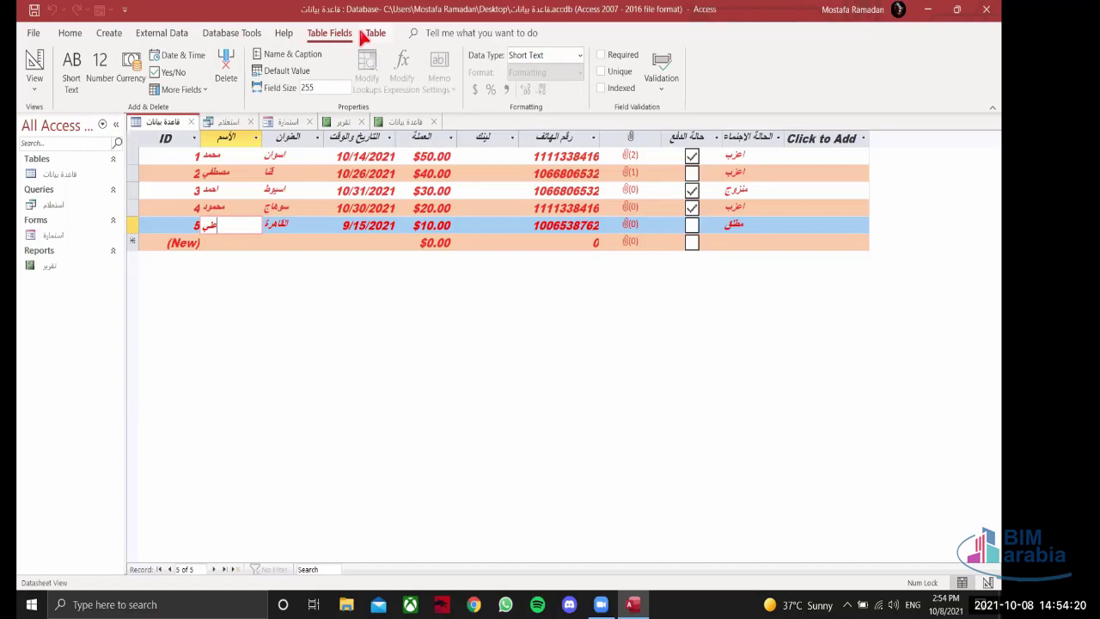
- Switch to the report's layout view and look over the Design, Arrange, Database Tools, Format and Page Setup tabs
{"action": "left_click", "coordinate": [404, 122]}
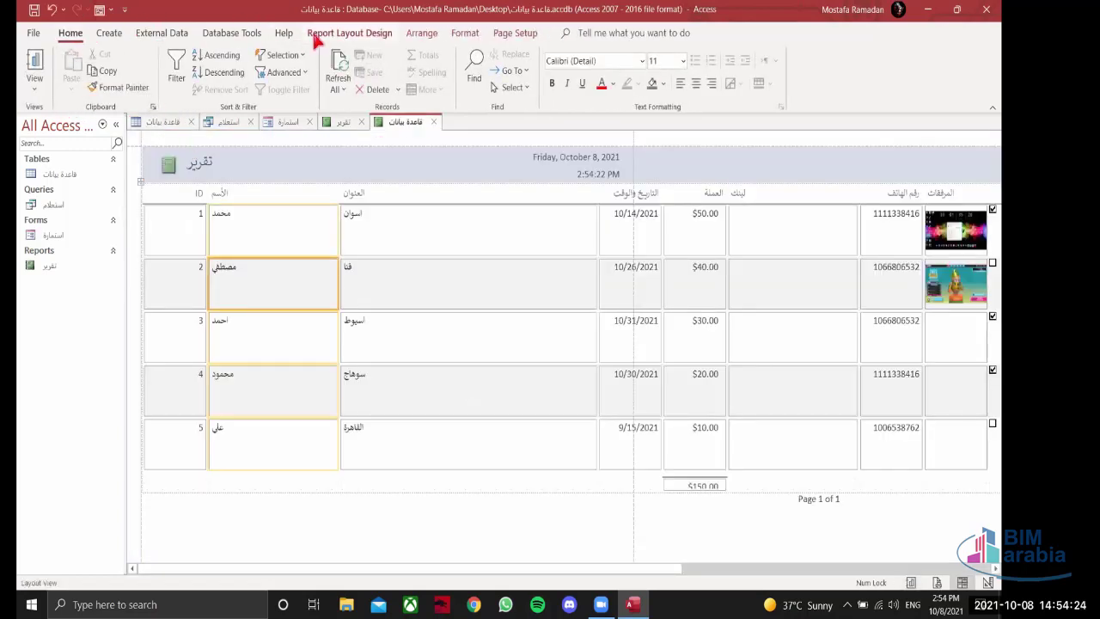
{"action": "left_click", "coordinate": [354, 33]}
{"action": "left_click", "coordinate": [416, 32]}
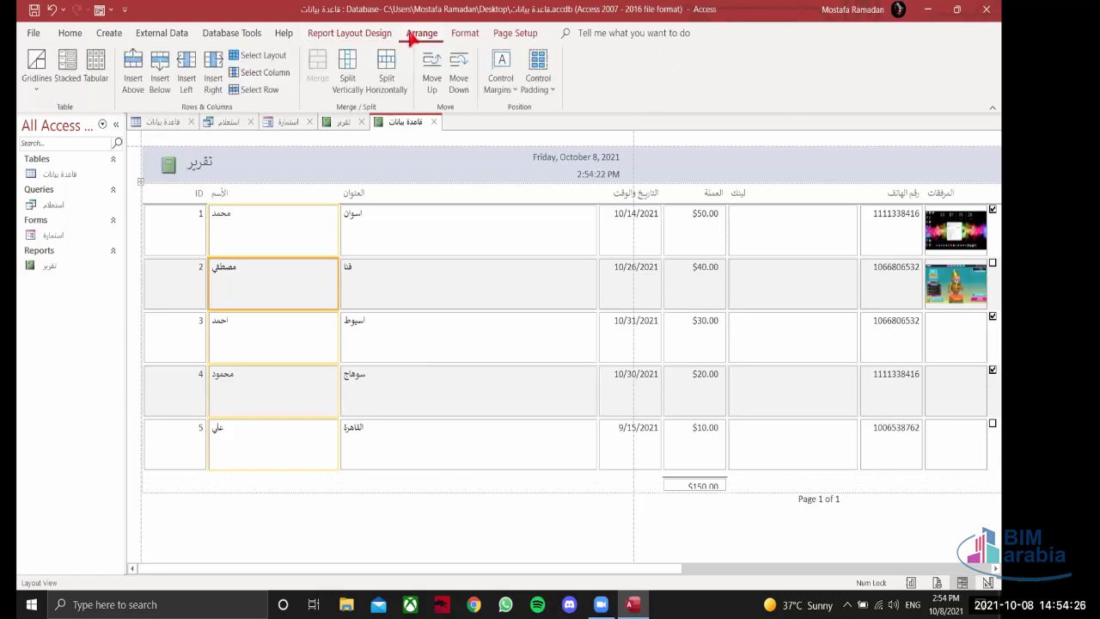
{"action": "scroll", "coordinate": [196, 35], "scroll_direction": "up", "scroll_amount": 3}
{"action": "scroll", "coordinate": [196, 34], "scroll_direction": "up", "scroll_amount": 1}
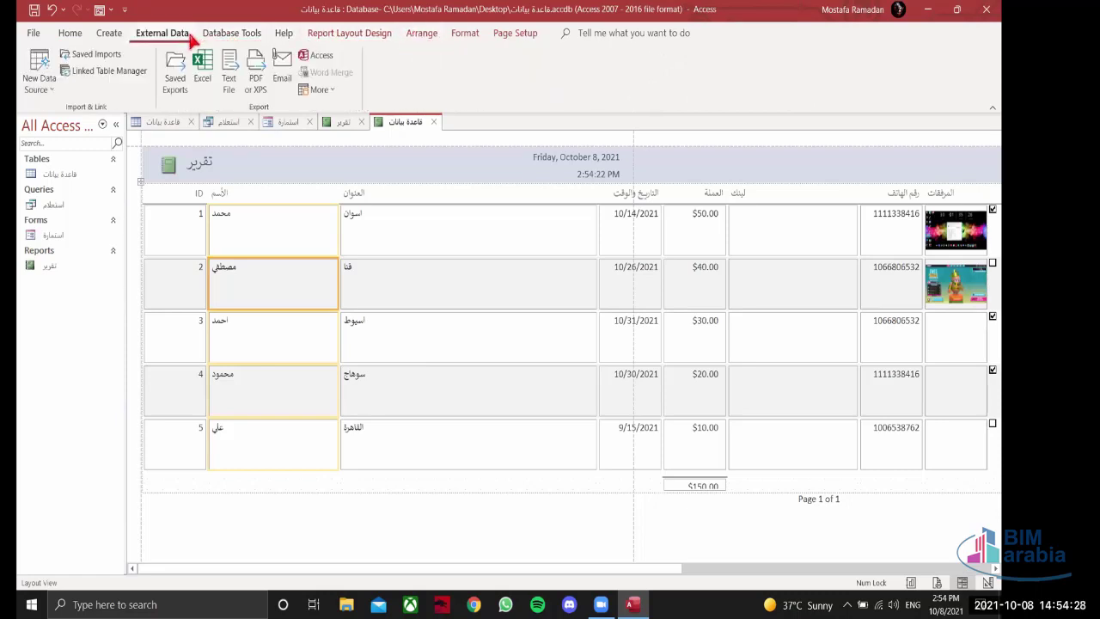
{"action": "left_click", "coordinate": [249, 37]}
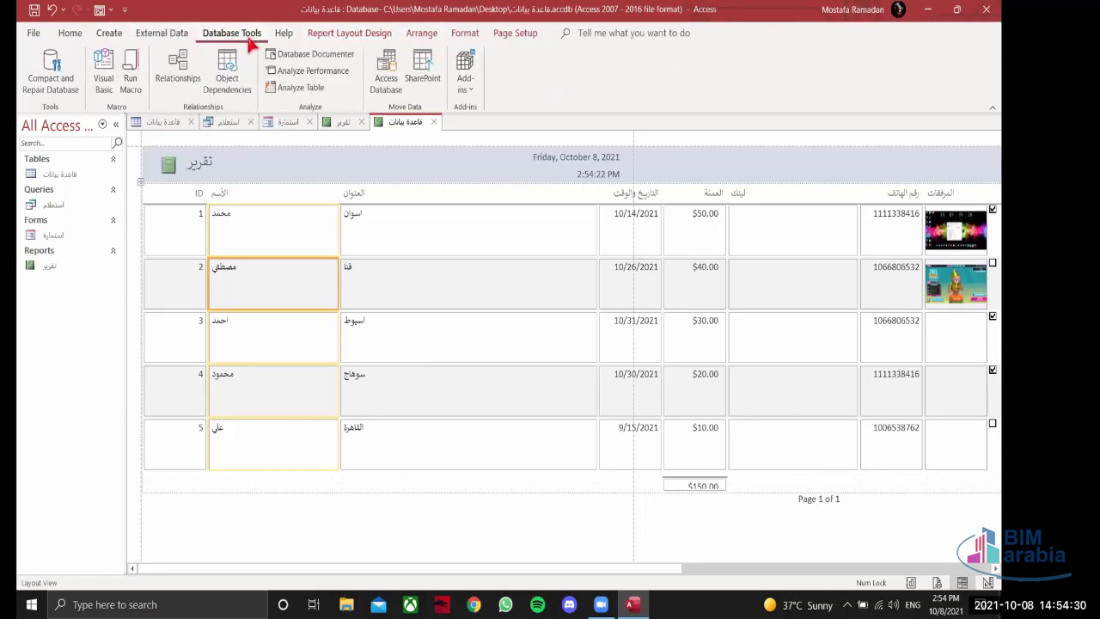
{"action": "left_click", "coordinate": [340, 34]}
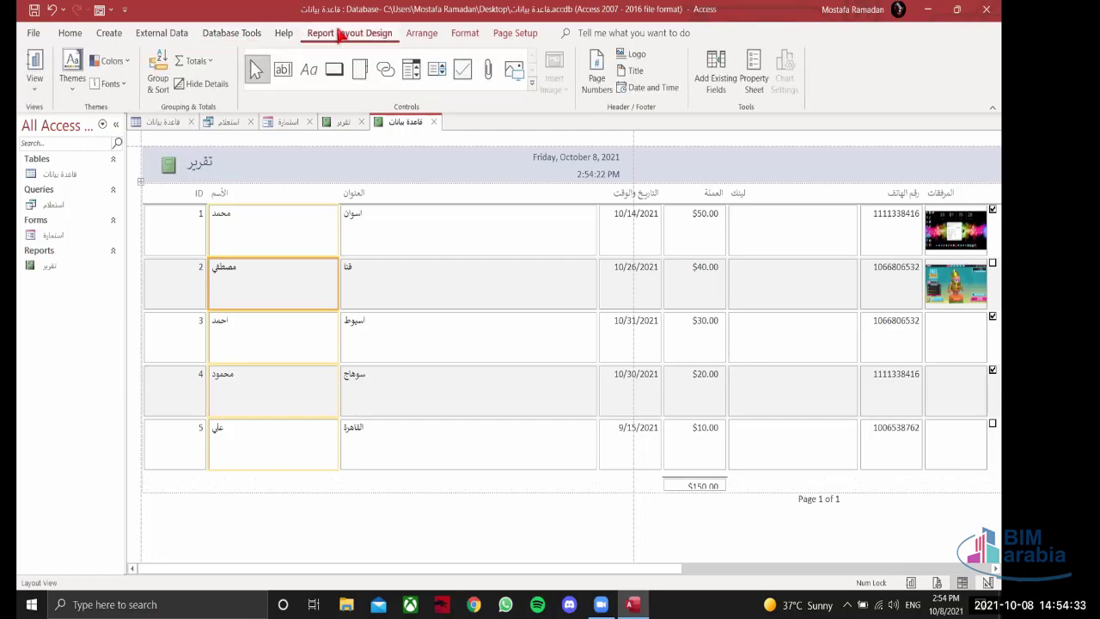
{"action": "left_click", "coordinate": [420, 35]}
{"action": "left_click", "coordinate": [465, 33]}
{"action": "left_click", "coordinate": [513, 34]}
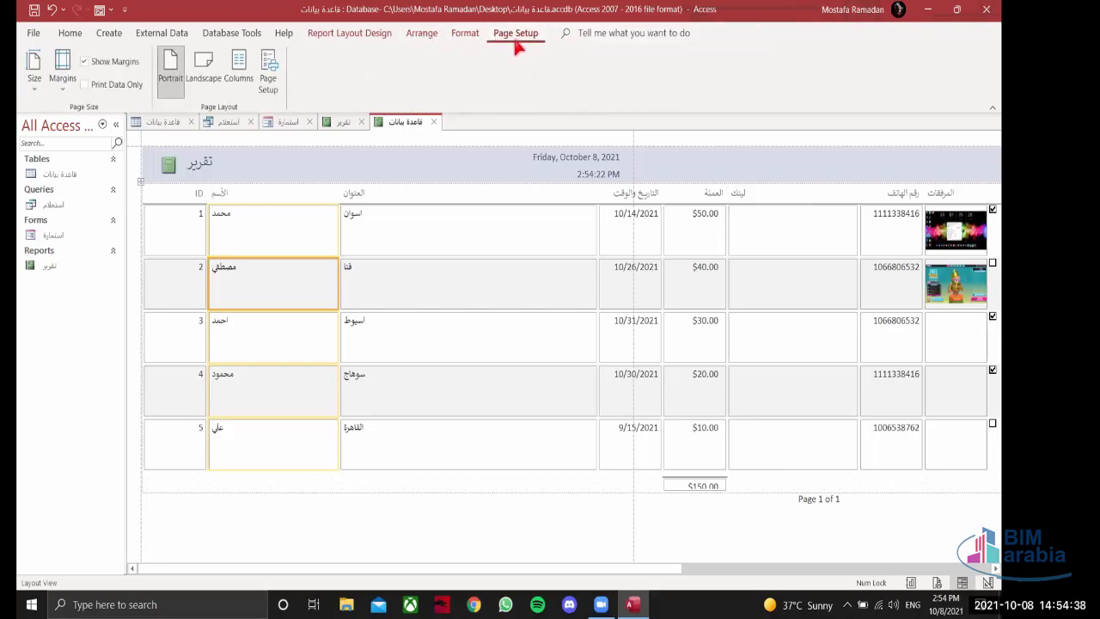
- Review the paper Size, Columns and Page Setup options without changing anything, then return to Report Layout Design
{"action": "left_click", "coordinate": [35, 86]}
{"action": "left_click", "coordinate": [38, 102]}
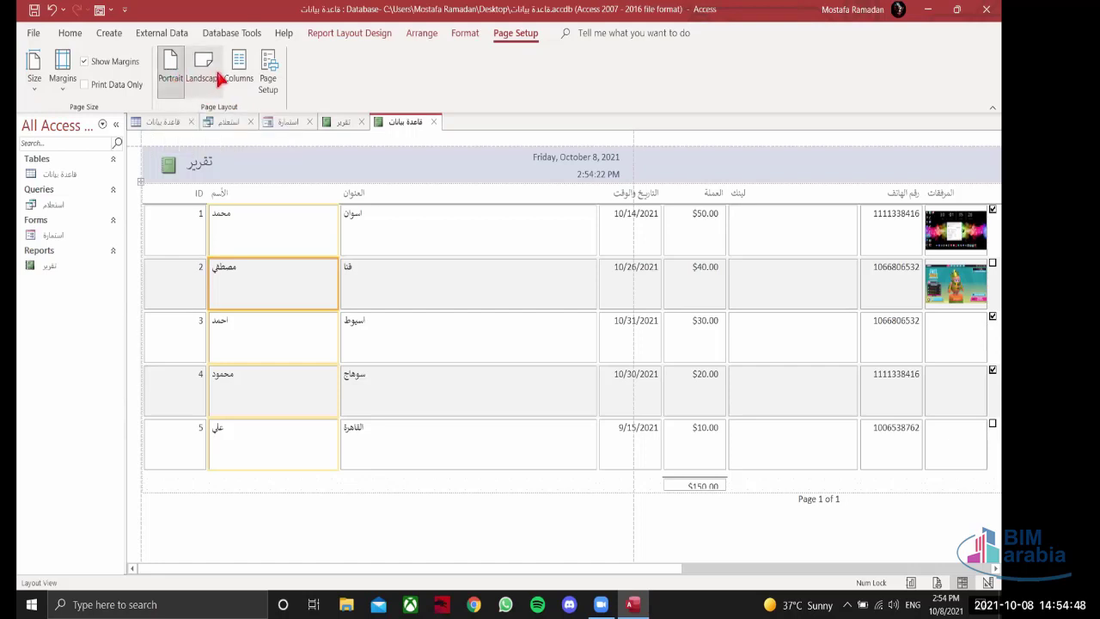
{"action": "left_click", "coordinate": [247, 80]}
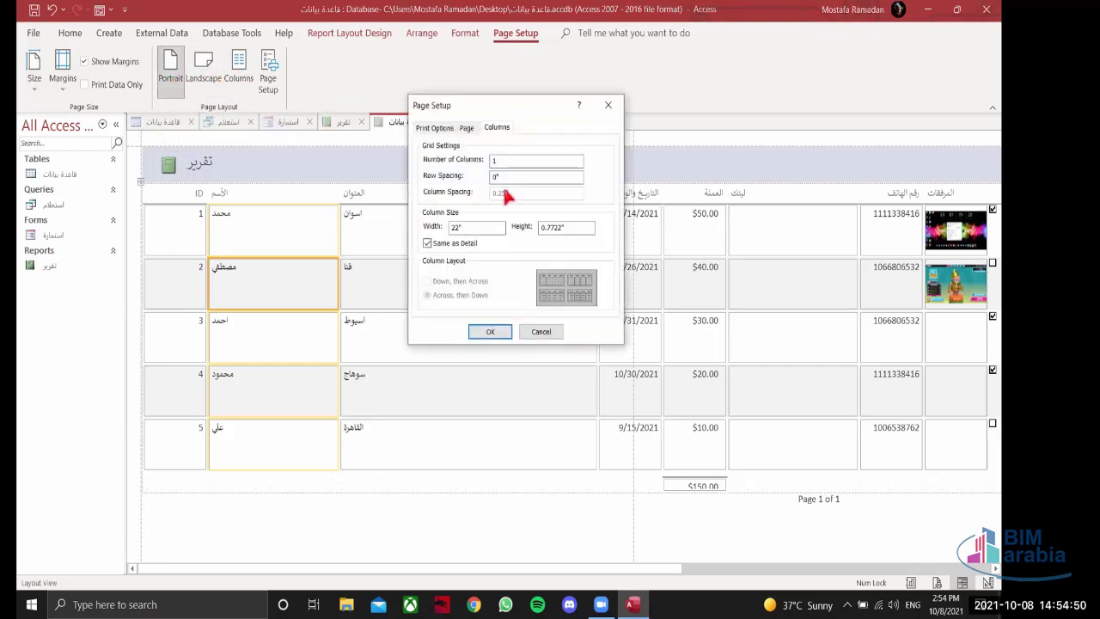
{"action": "left_click", "coordinate": [604, 103]}
{"action": "left_click", "coordinate": [267, 75]}
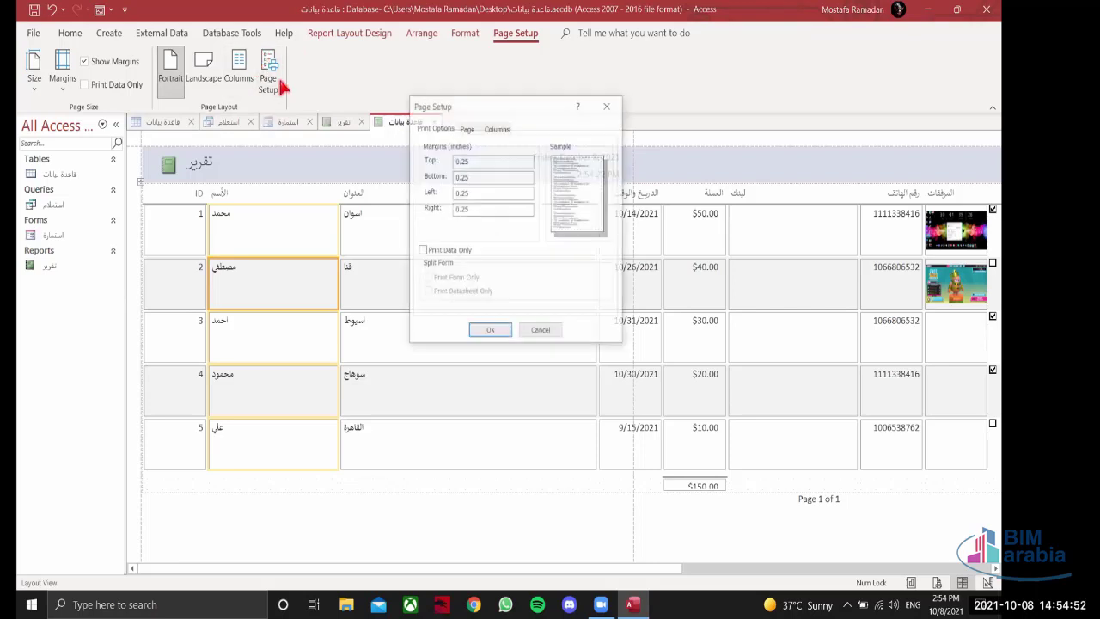
{"action": "left_click", "coordinate": [607, 105]}
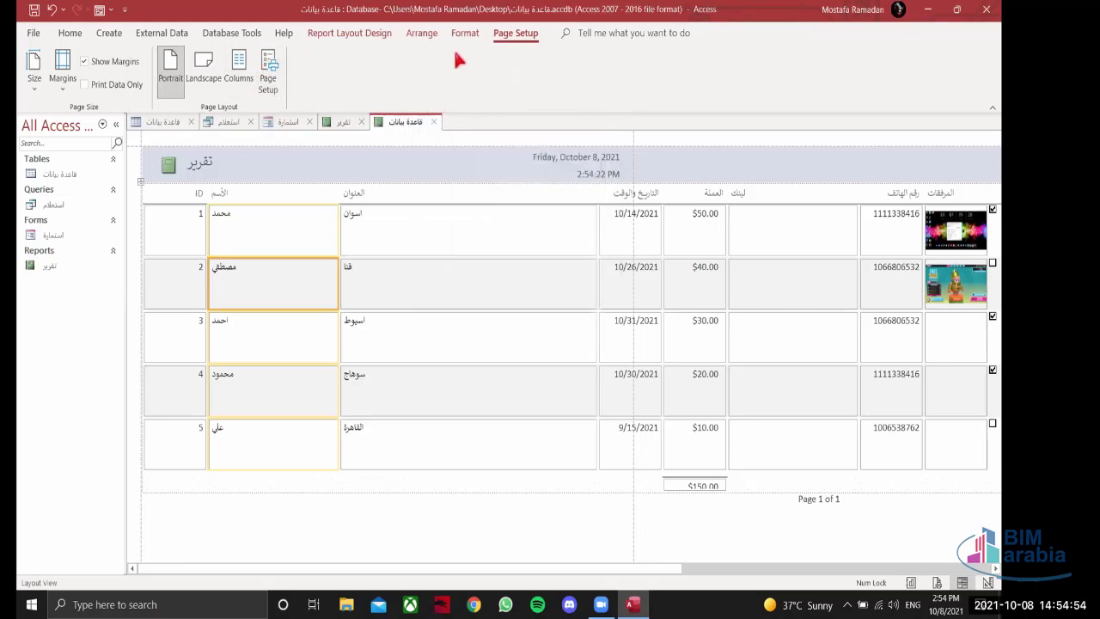
{"action": "left_click", "coordinate": [419, 36]}
{"action": "left_click", "coordinate": [365, 36]}
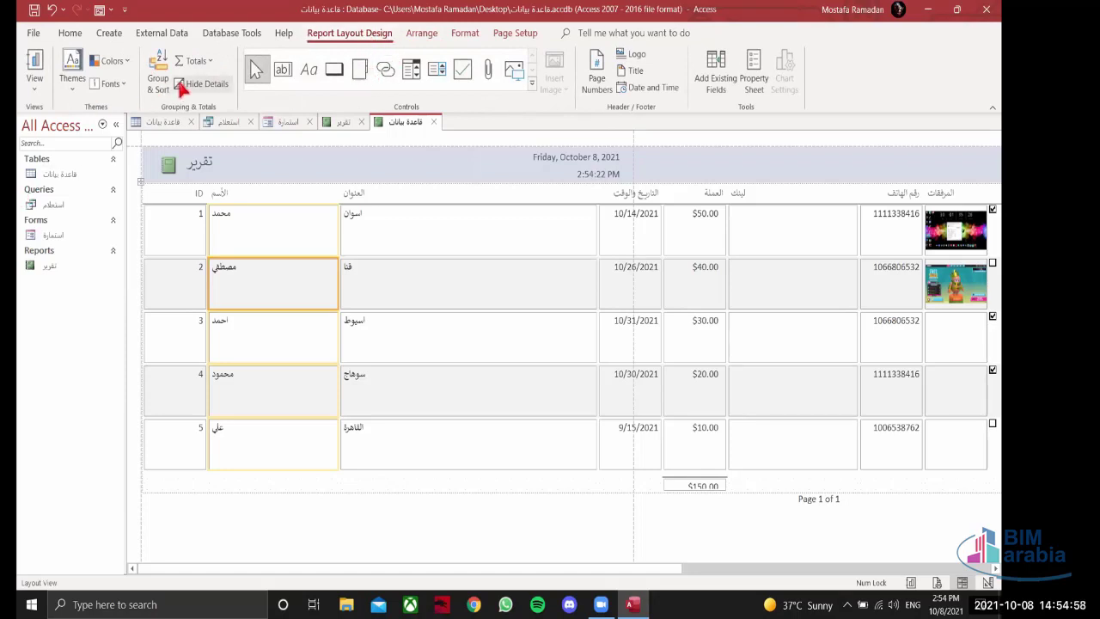
- Look over the report colour and font schemes without applying any
{"action": "left_click", "coordinate": [108, 61]}
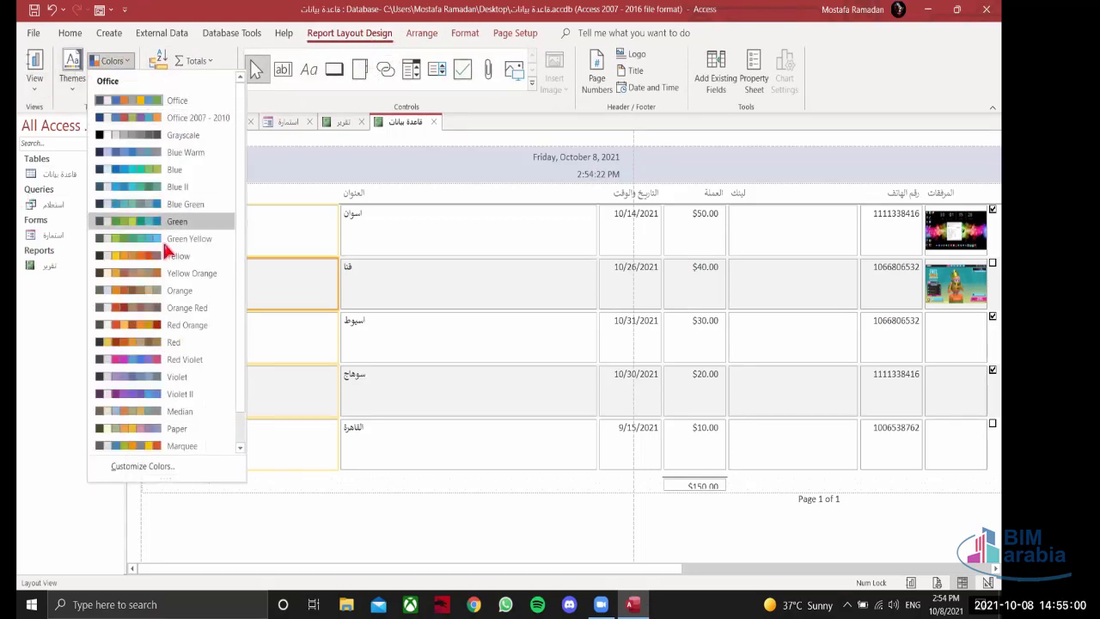
{"action": "left_click", "coordinate": [290, 286]}
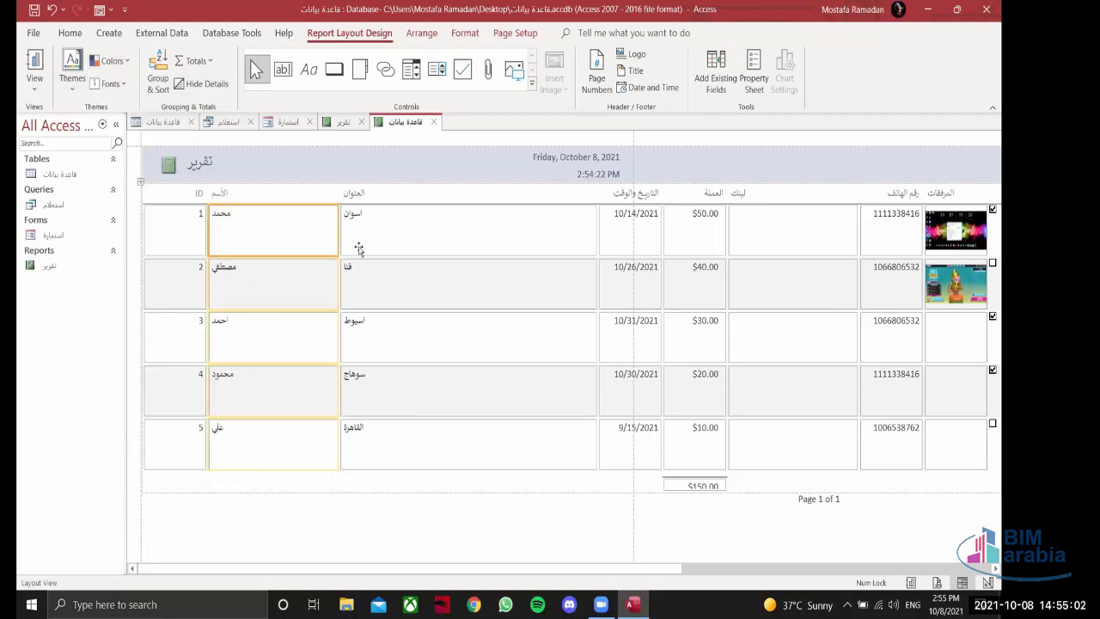
{"action": "left_click", "coordinate": [118, 83]}
{"action": "left_click", "coordinate": [117, 84]}
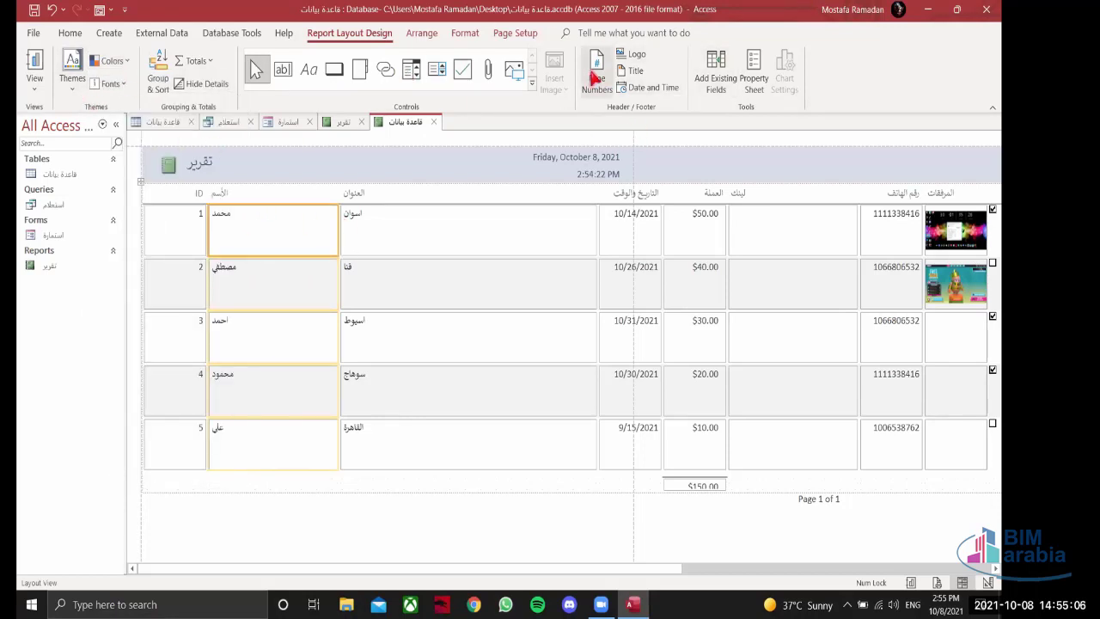
- Insert the 2021-09-27 screenshot as the report logo, then swap it for Screenshot (1) and another screenshot
{"action": "left_click", "coordinate": [634, 54]}
{"action": "left_click", "coordinate": [266, 146]}
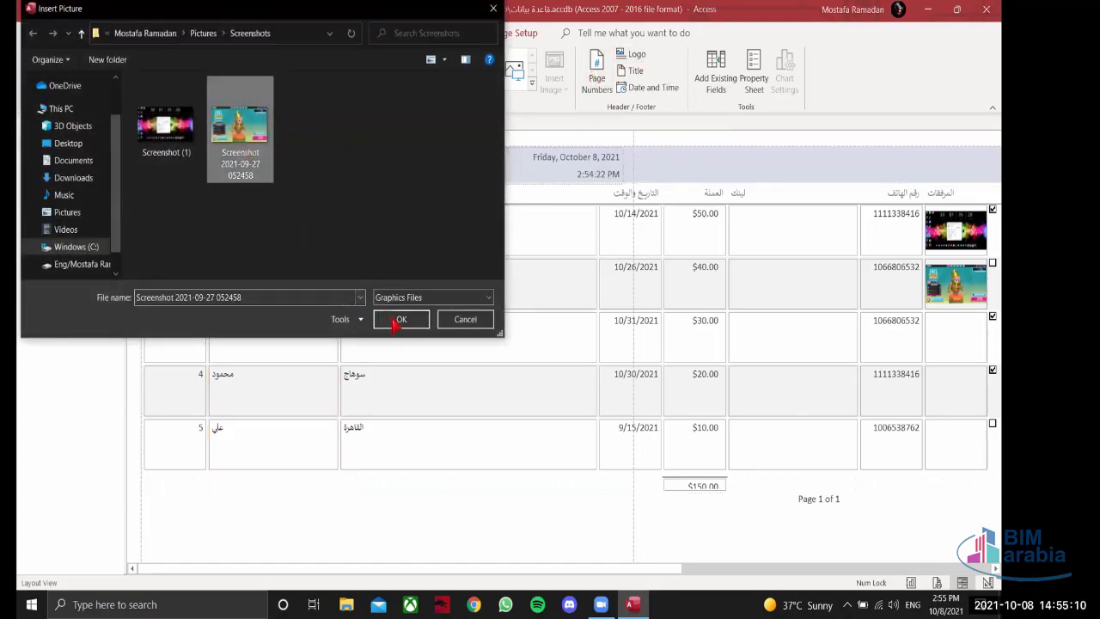
{"action": "left_click", "coordinate": [401, 320]}
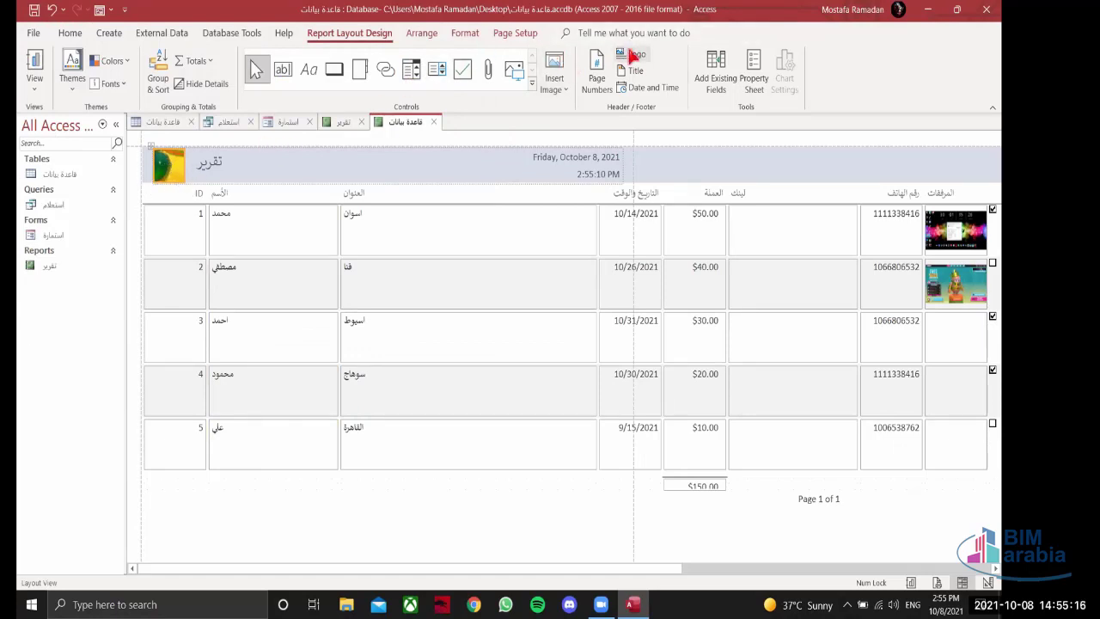
{"action": "left_click", "coordinate": [651, 56]}
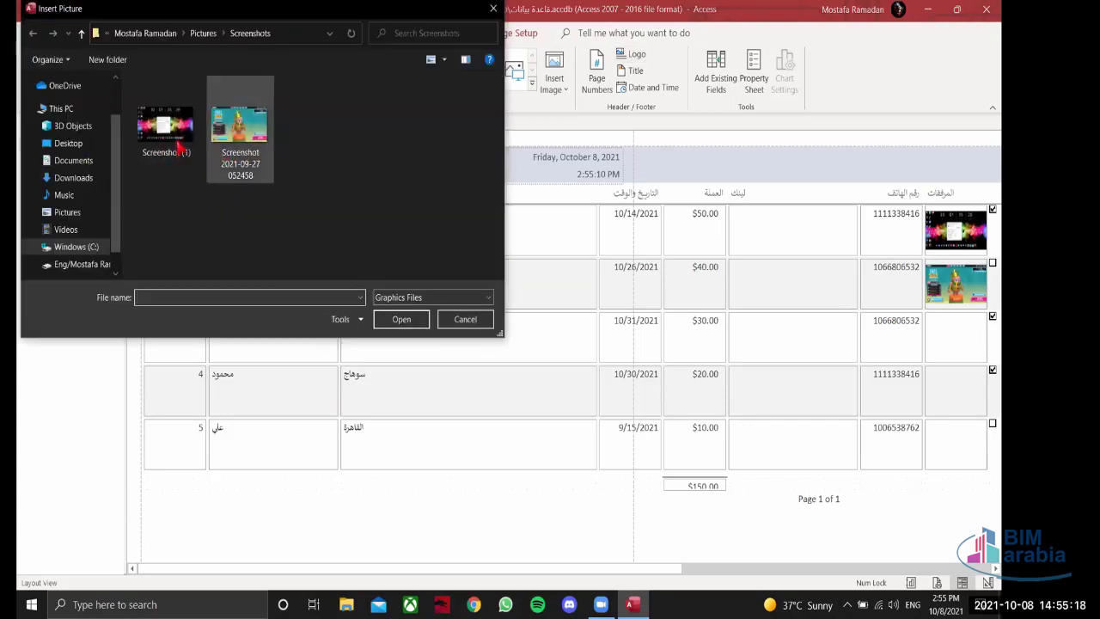
{"action": "left_click", "coordinate": [166, 125]}
{"action": "left_click", "coordinate": [400, 320]}
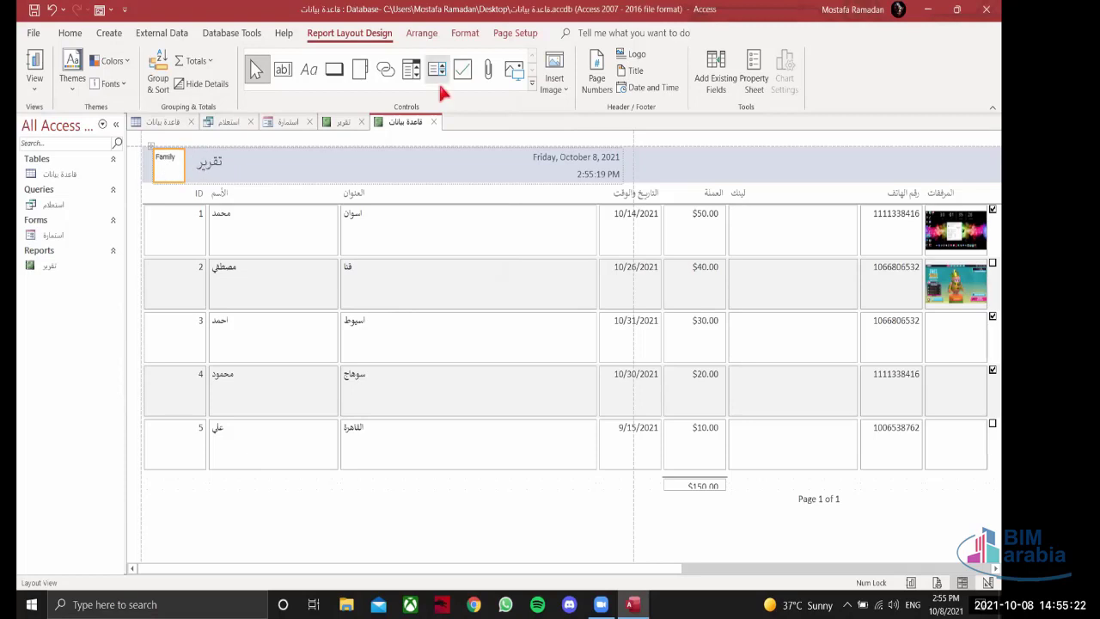
{"action": "left_click", "coordinate": [636, 59]}
{"action": "left_click", "coordinate": [236, 145]}
{"action": "left_click", "coordinate": [399, 317]}
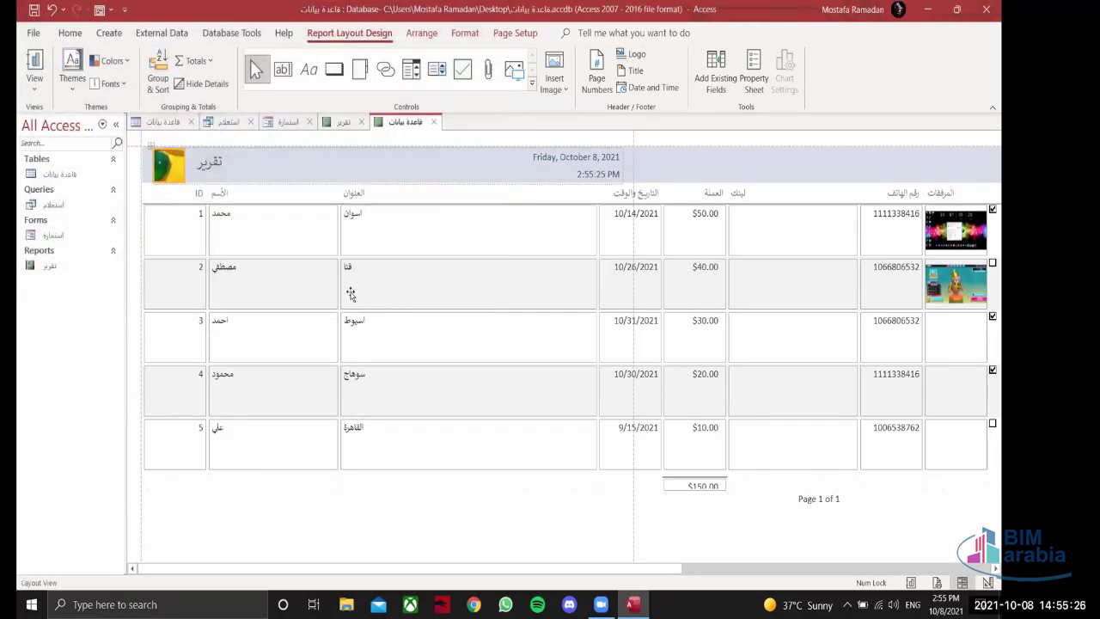
- Select the تقرير title text in the header and bring up the Date and Time options
{"action": "left_click", "coordinate": [635, 71]}
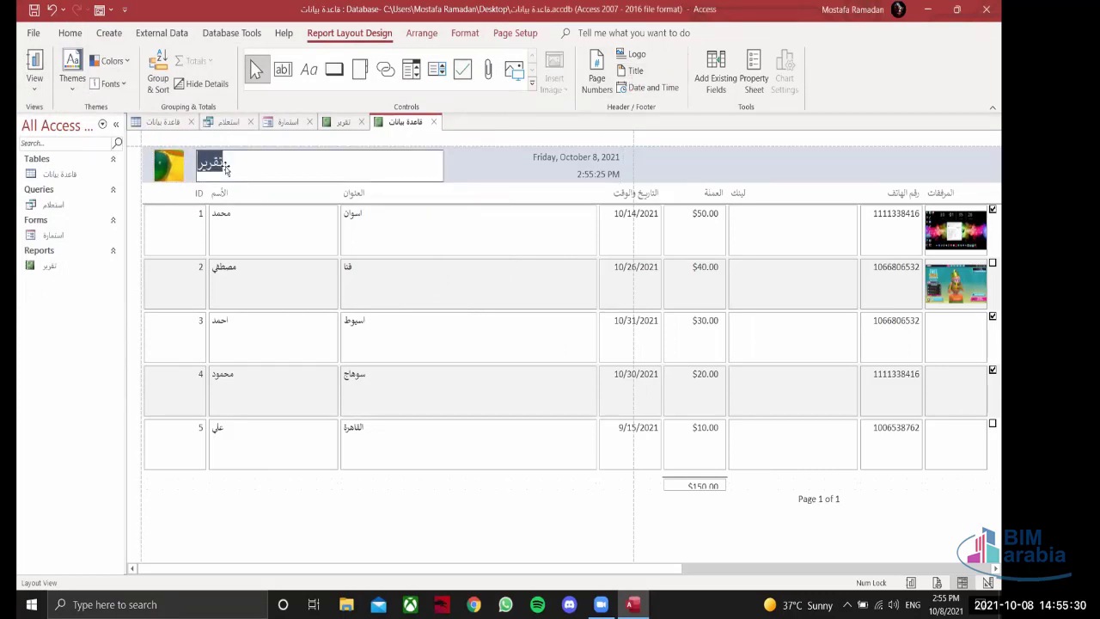
{"action": "left_click", "coordinate": [515, 177]}
{"action": "double_click", "coordinate": [228, 161]}
{"action": "left_click", "coordinate": [496, 217]}
{"action": "left_click", "coordinate": [651, 89]}
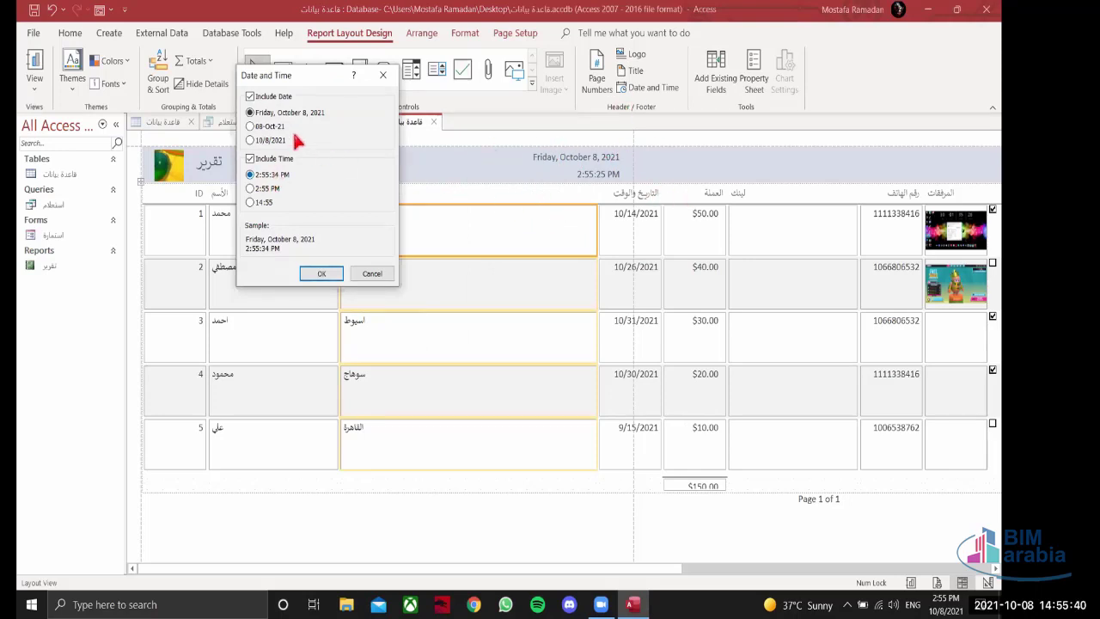
- Close the Date and Time dialog and add a Page N number at Top of Page, Center
{"action": "left_click", "coordinate": [383, 75]}
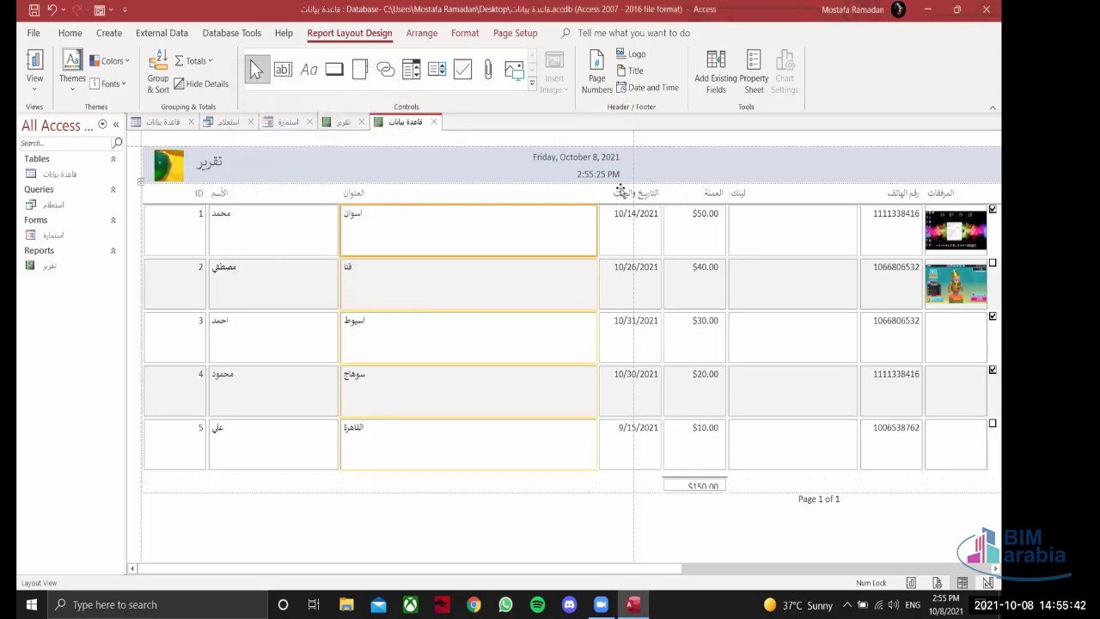
{"action": "left_click", "coordinate": [610, 86]}
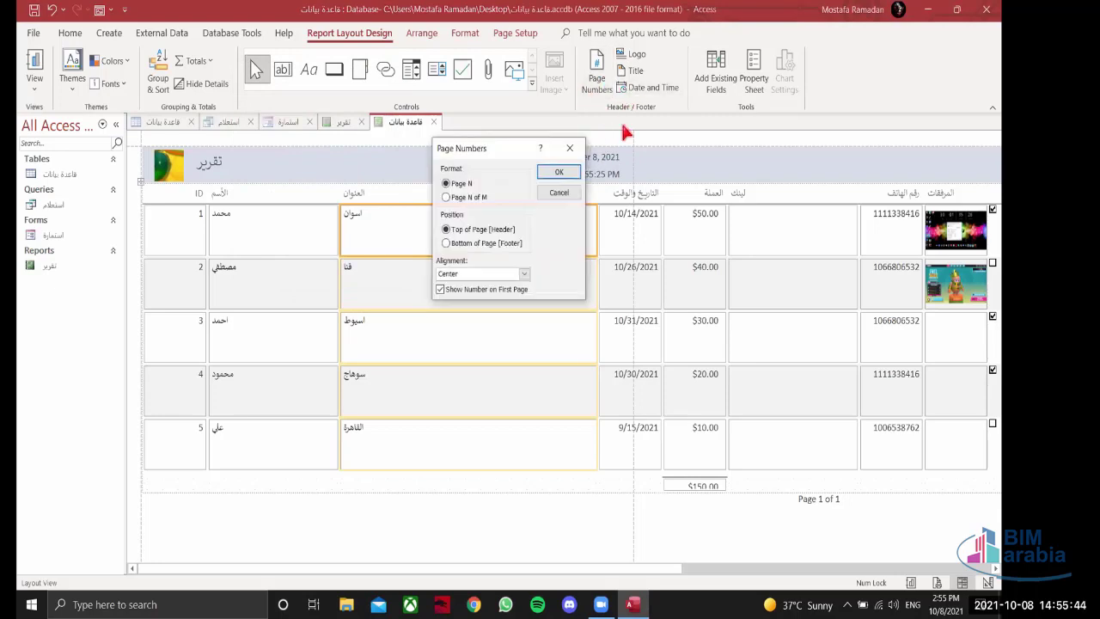
{"action": "left_click", "coordinate": [552, 175]}
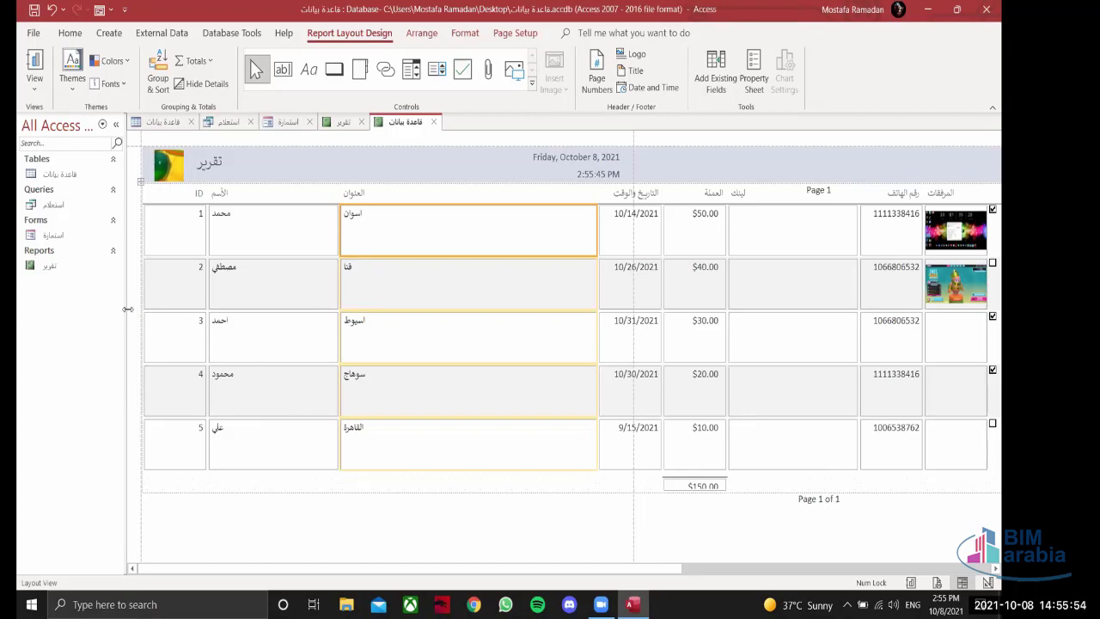
{"action": "left_click", "coordinate": [161, 192]}
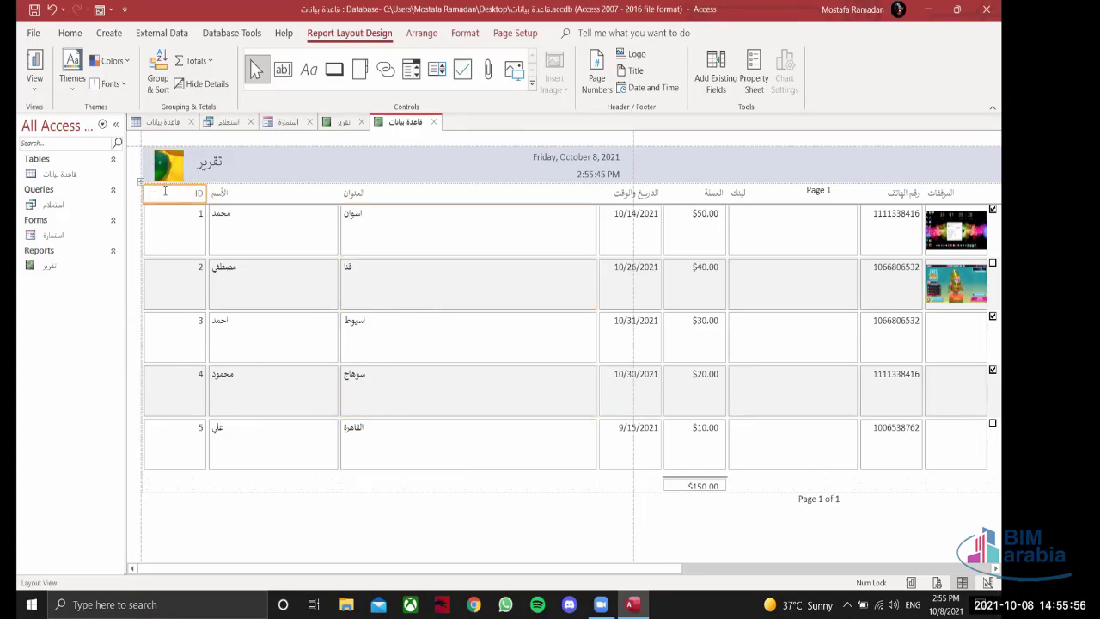
{"action": "left_click", "coordinate": [215, 193]}
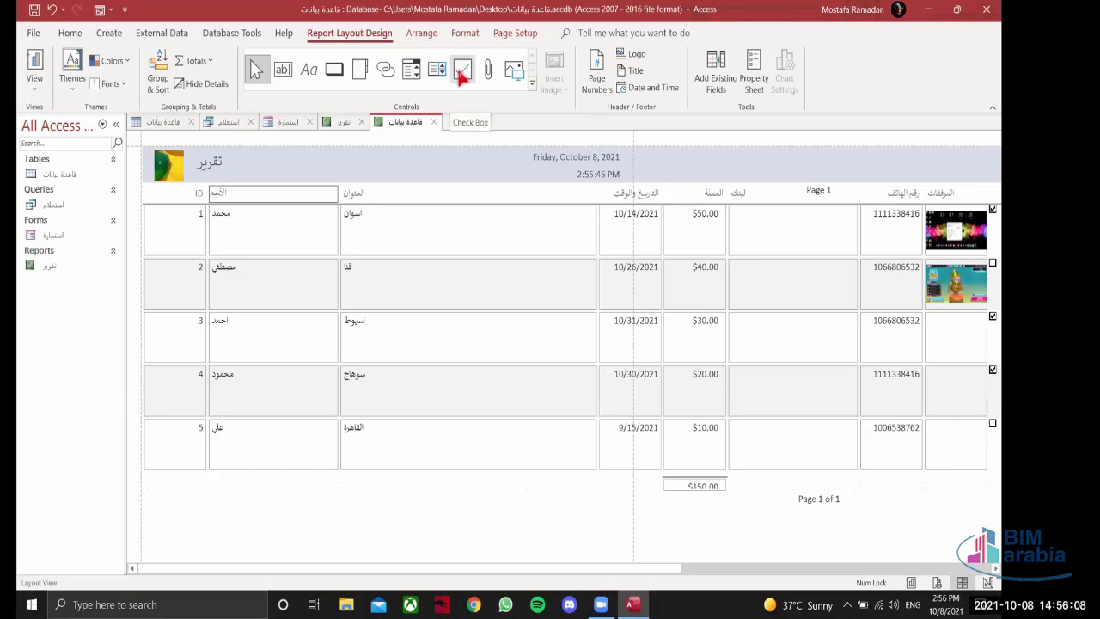
{"action": "left_click", "coordinate": [531, 83]}
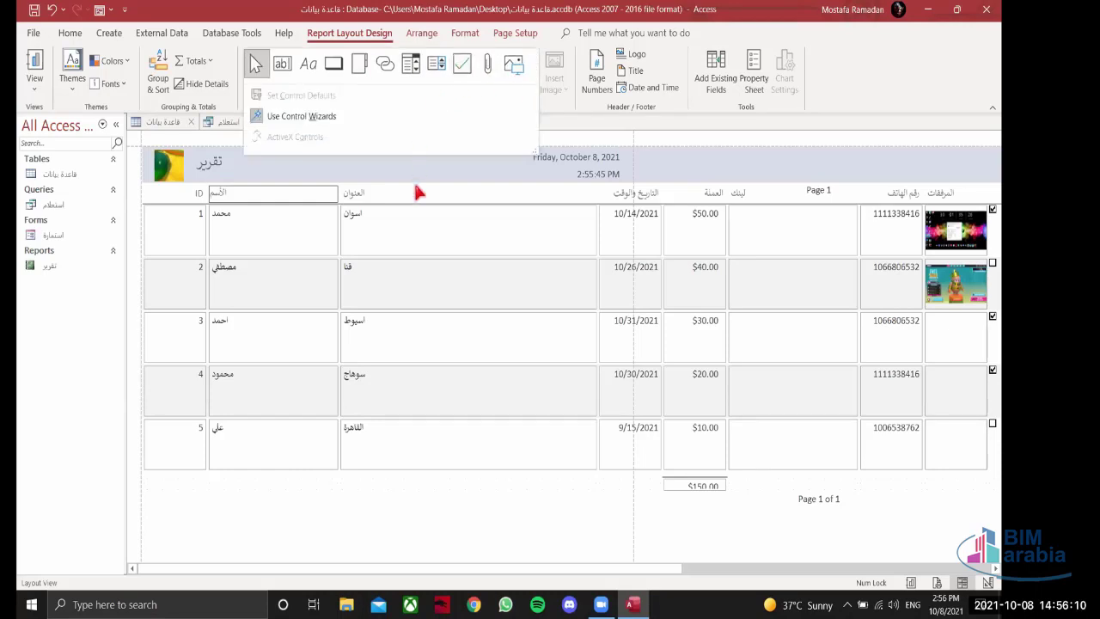
{"action": "left_click", "coordinate": [415, 215]}
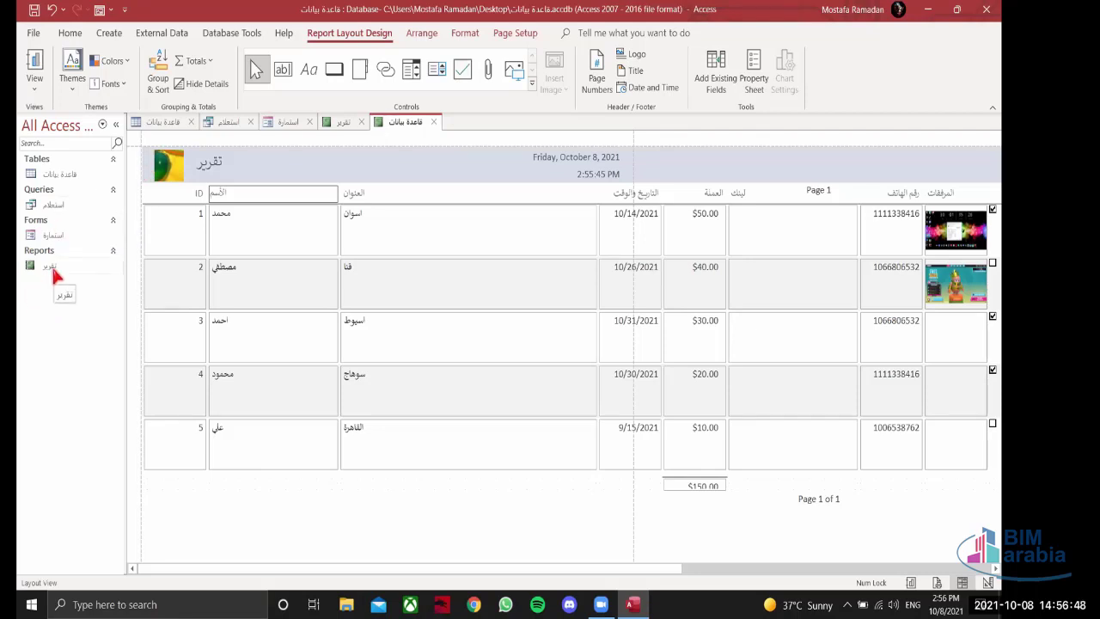
{"action": "left_click_drag", "start_coordinate": [53, 273], "coordinate": [50, 273]}
{"action": "left_click_drag", "start_coordinate": [69, 269], "coordinate": [69, 270]}
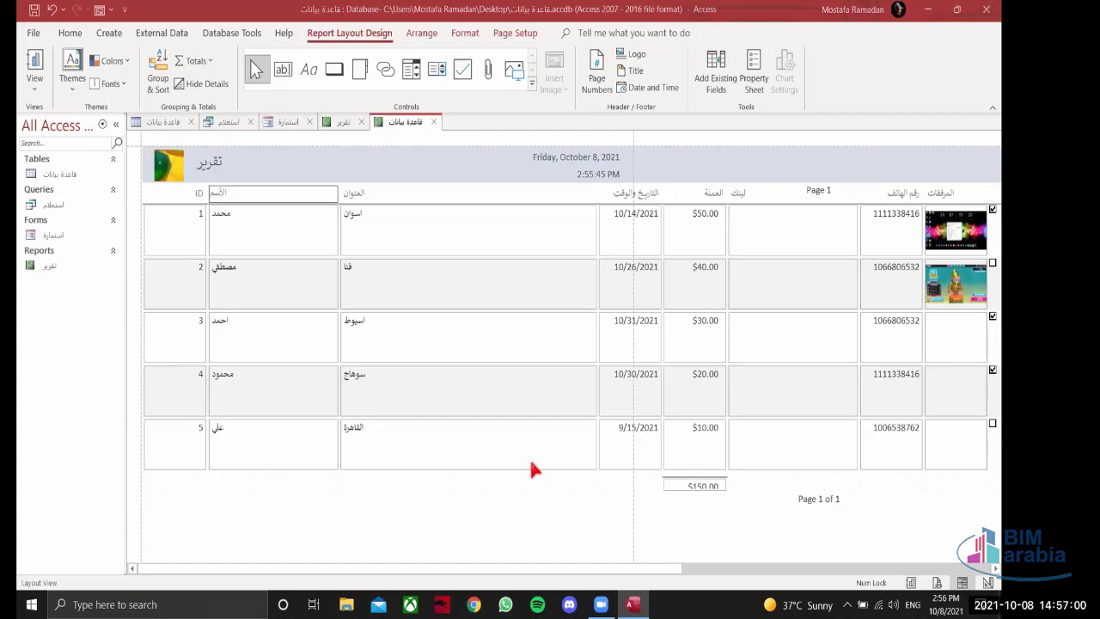
- Open the قاعدة بيانات table and permanently delete the empty Field1 column
{"action": "left_click", "coordinate": [75, 192]}
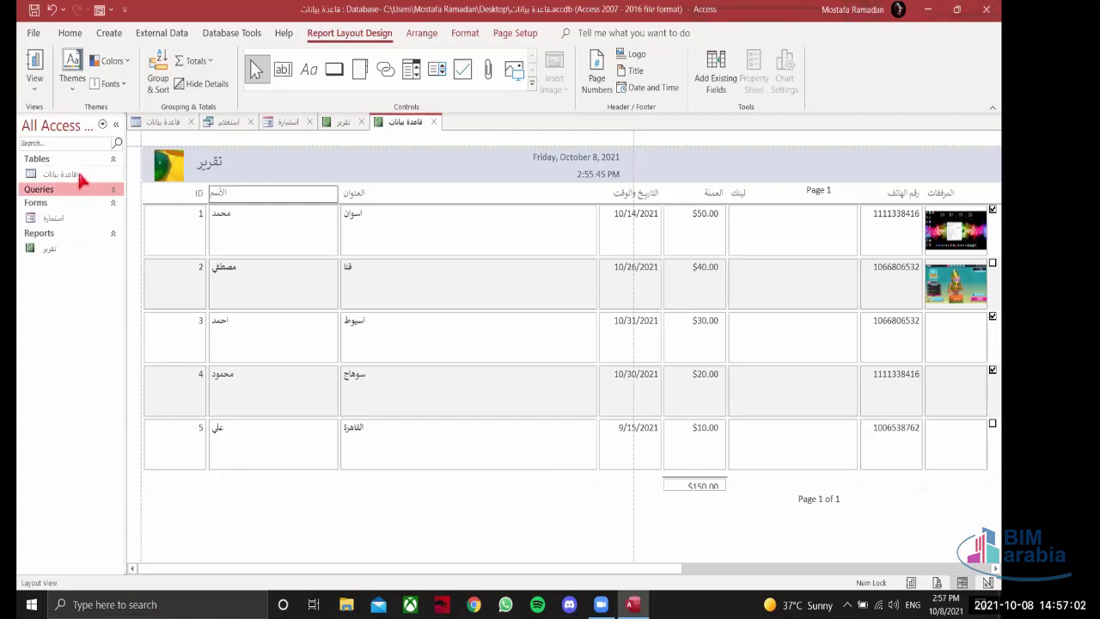
{"action": "double_click", "coordinate": [73, 175]}
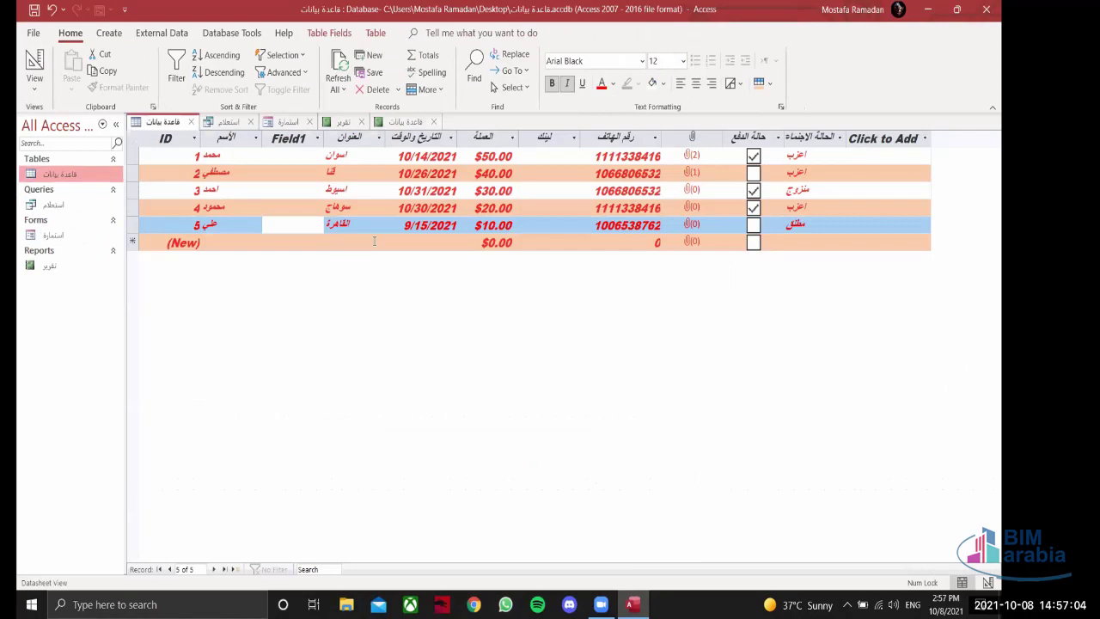
{"action": "left_click", "coordinate": [303, 219]}
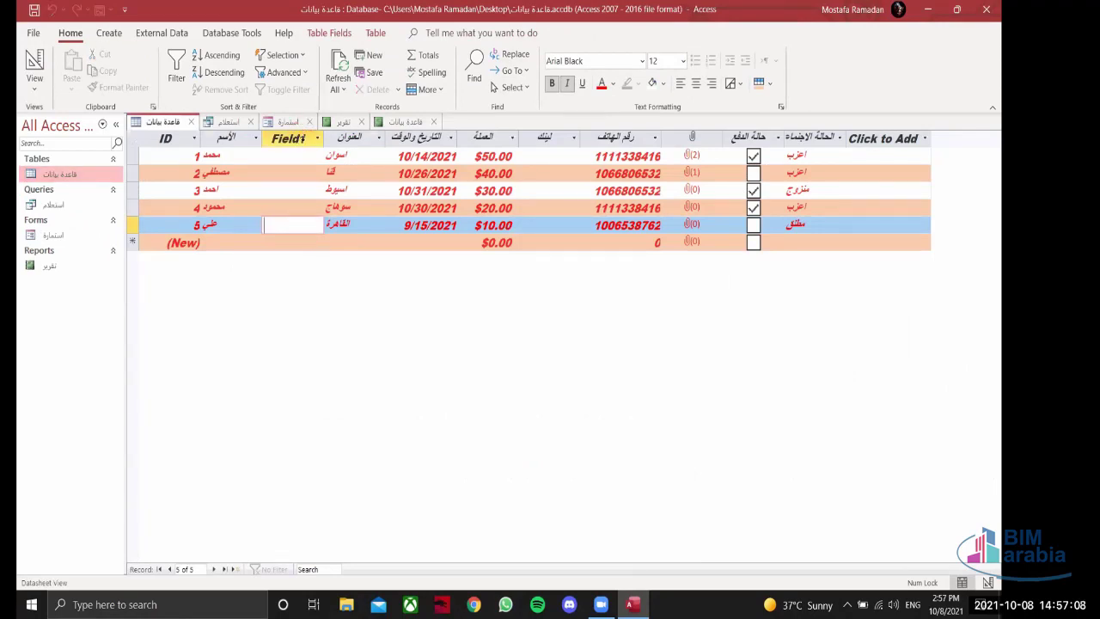
{"action": "left_click", "coordinate": [302, 140]}
{"action": "key", "text": "Delete"}
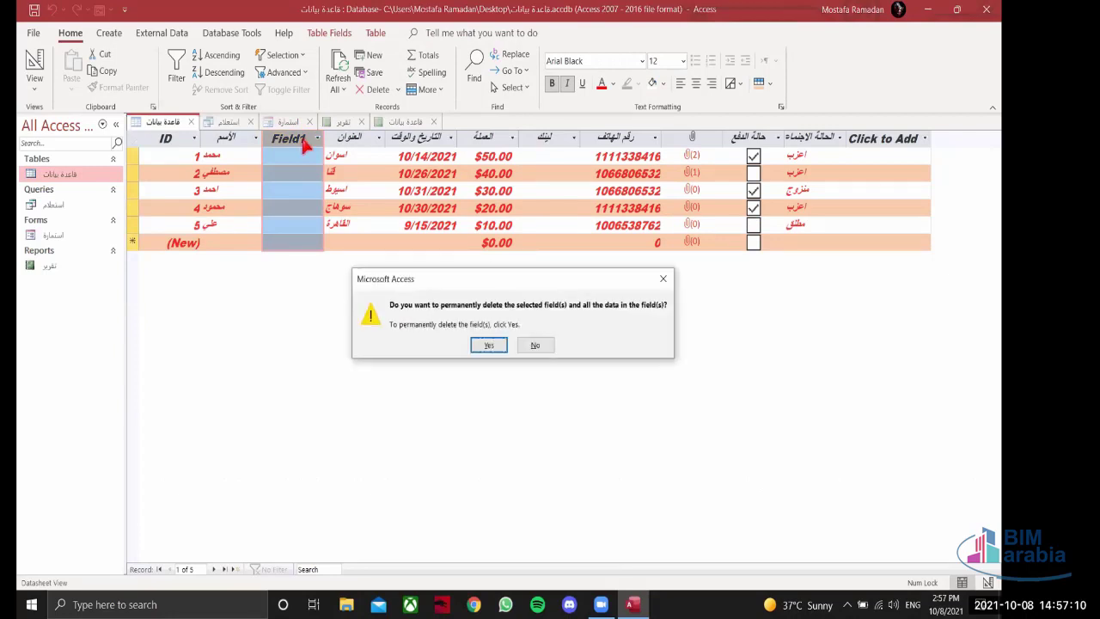
{"action": "left_click", "coordinate": [489, 343]}
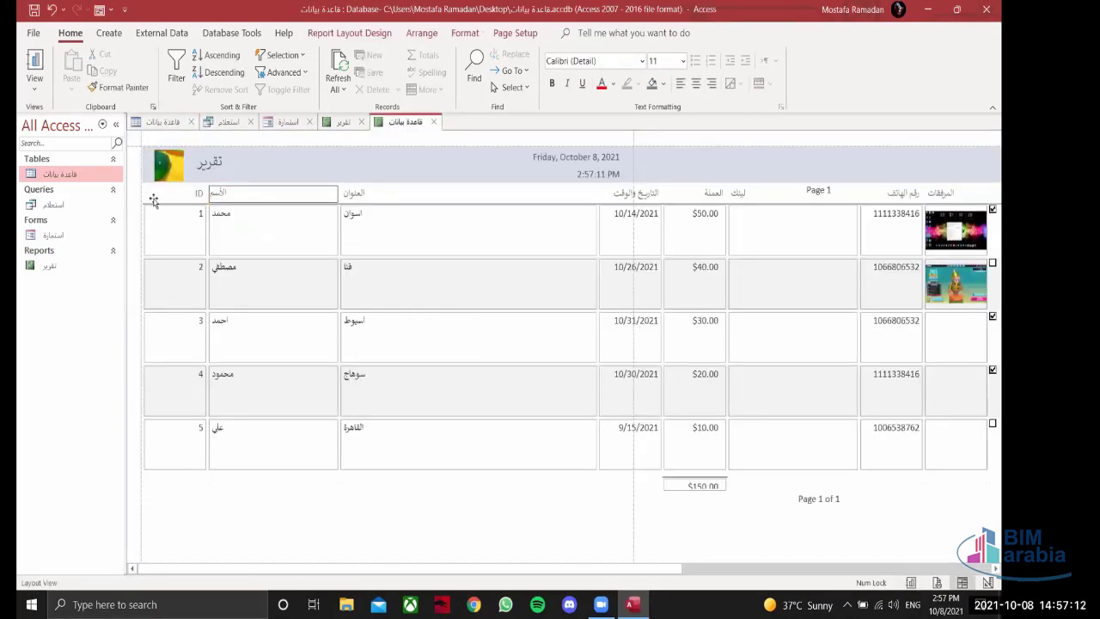
- Reopen the قاعدة بيانات datasheet and focus the table to prepare a report
{"action": "double_click", "coordinate": [66, 176]}
{"action": "left_click", "coordinate": [255, 156]}
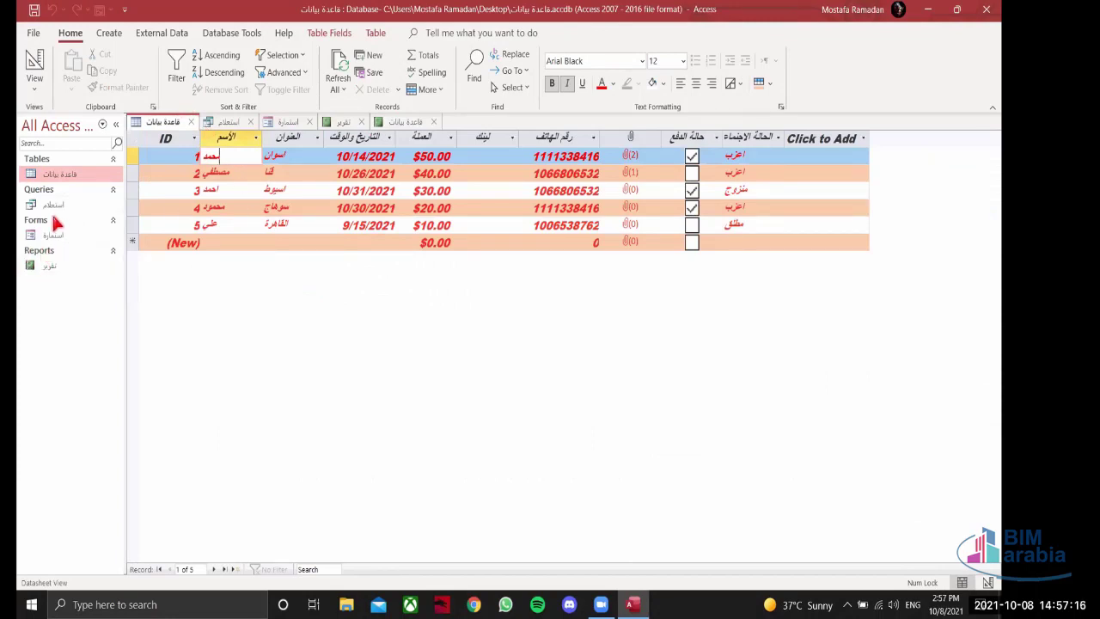
{"action": "left_click", "coordinate": [109, 34]}
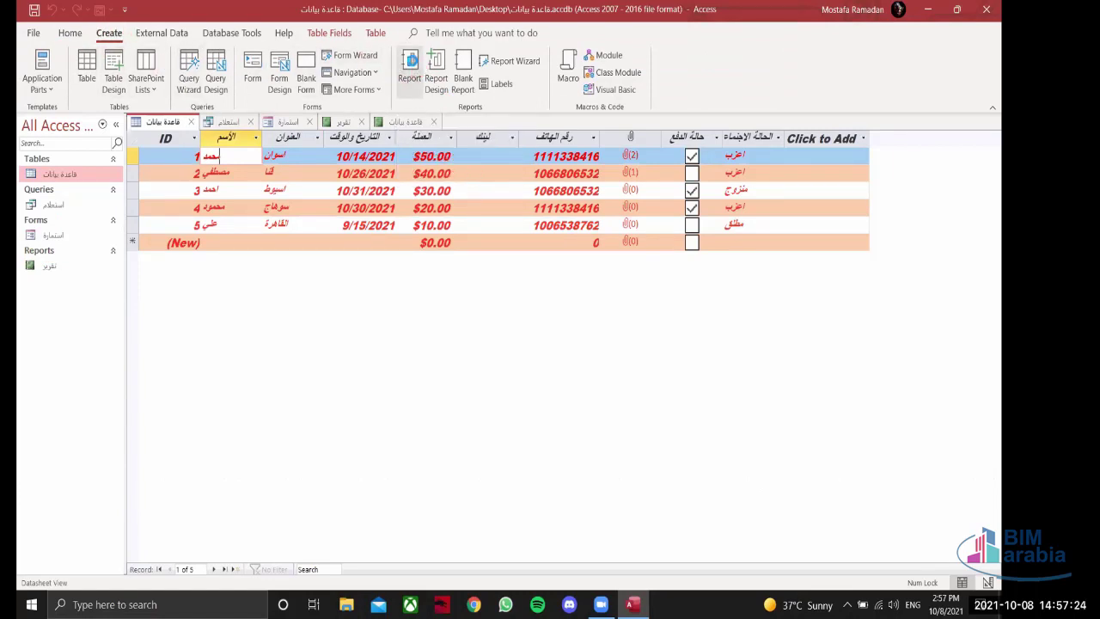
- Build a quick Report from the قاعدة بيانات table and select its name column
{"action": "left_click", "coordinate": [410, 67]}
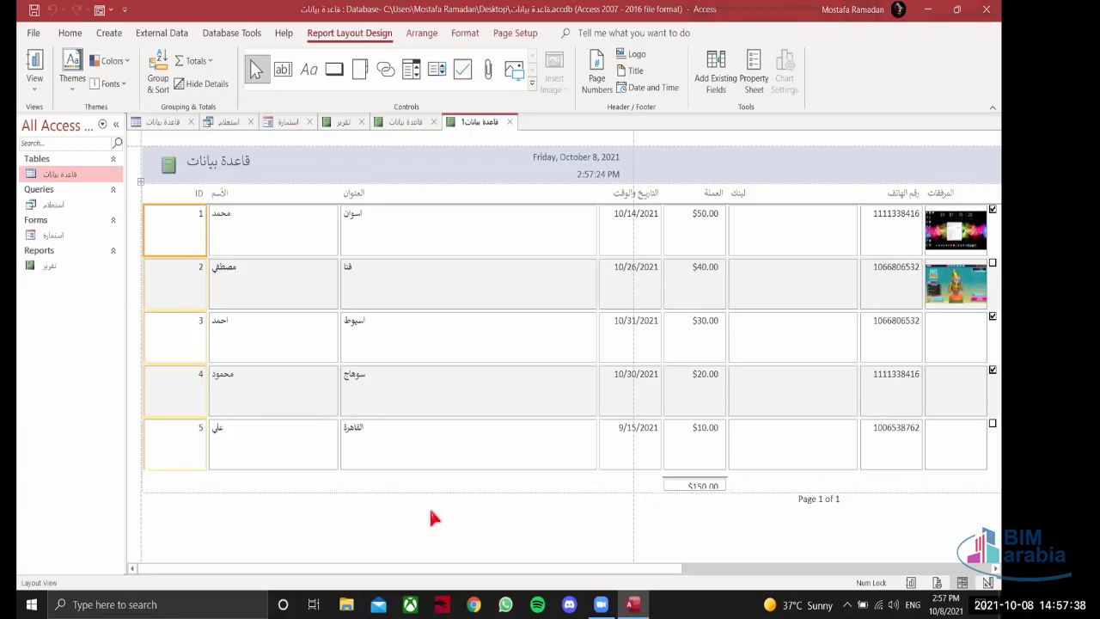
{"action": "key", "text": "Left"}
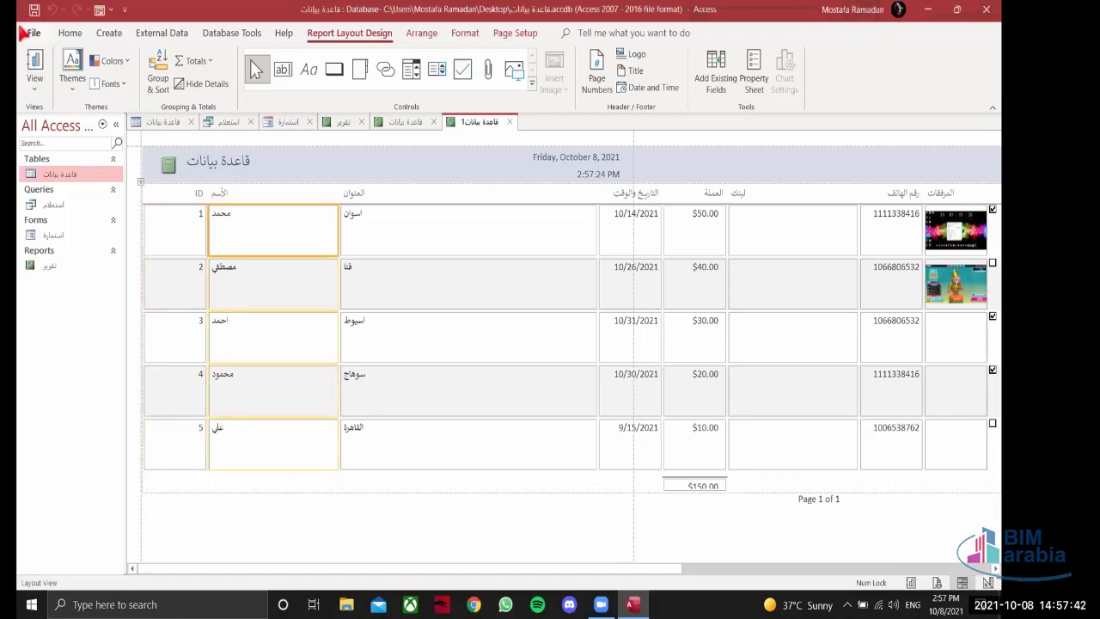
- Open Print Preview for the قاعدة بيانات1 report and turn the pages to Landscape
{"action": "left_click", "coordinate": [22, 32]}
{"action": "left_click", "coordinate": [86, 251]}
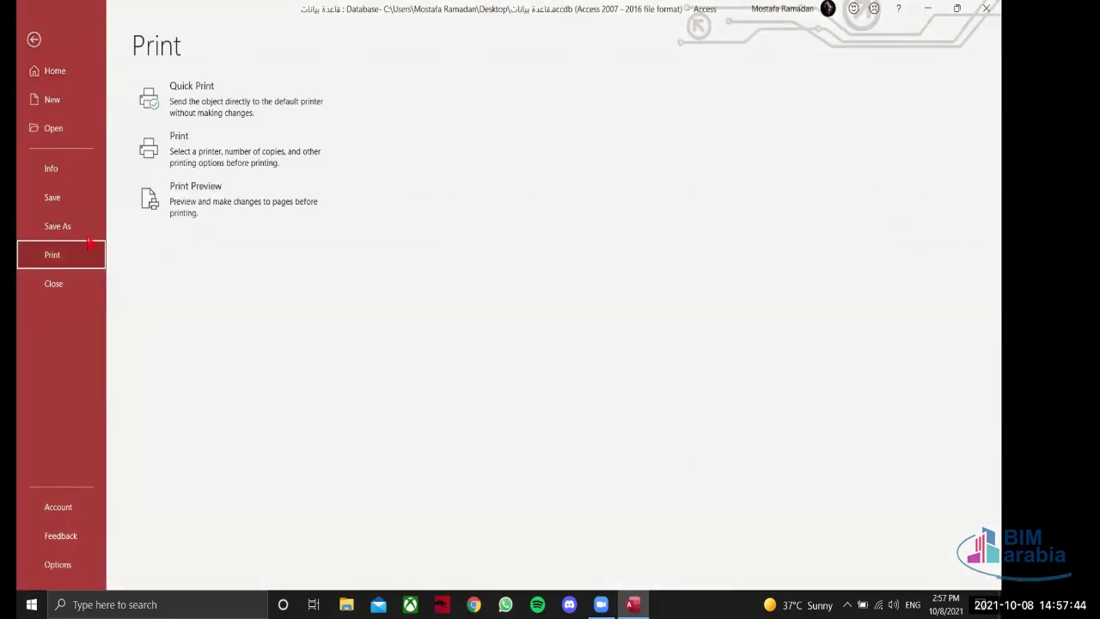
{"action": "left_click", "coordinate": [214, 201]}
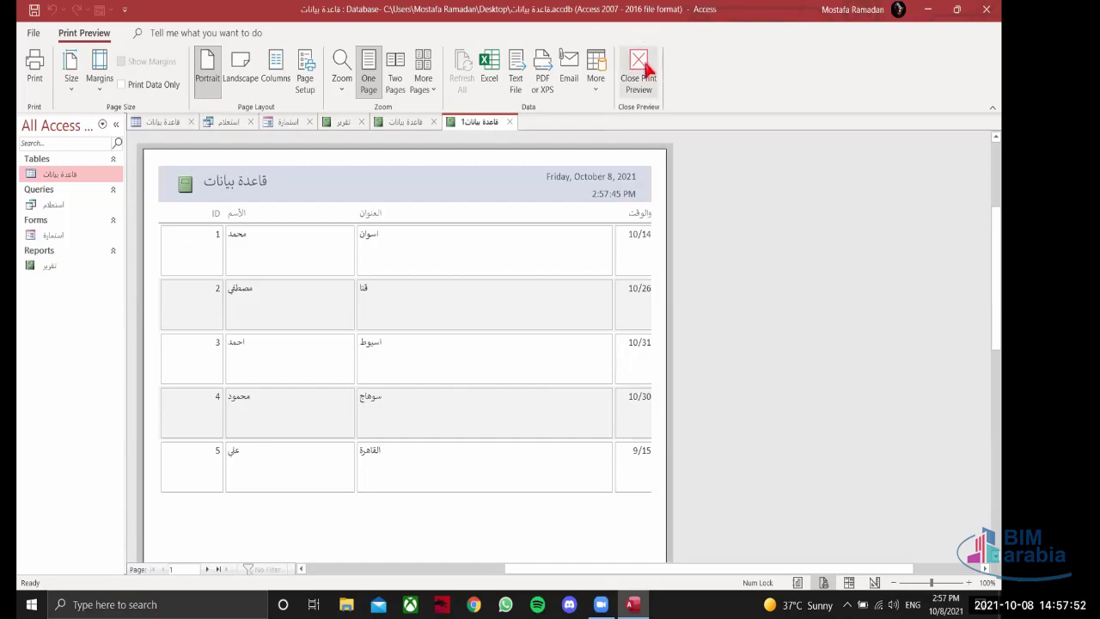
{"action": "left_click", "coordinate": [243, 79]}
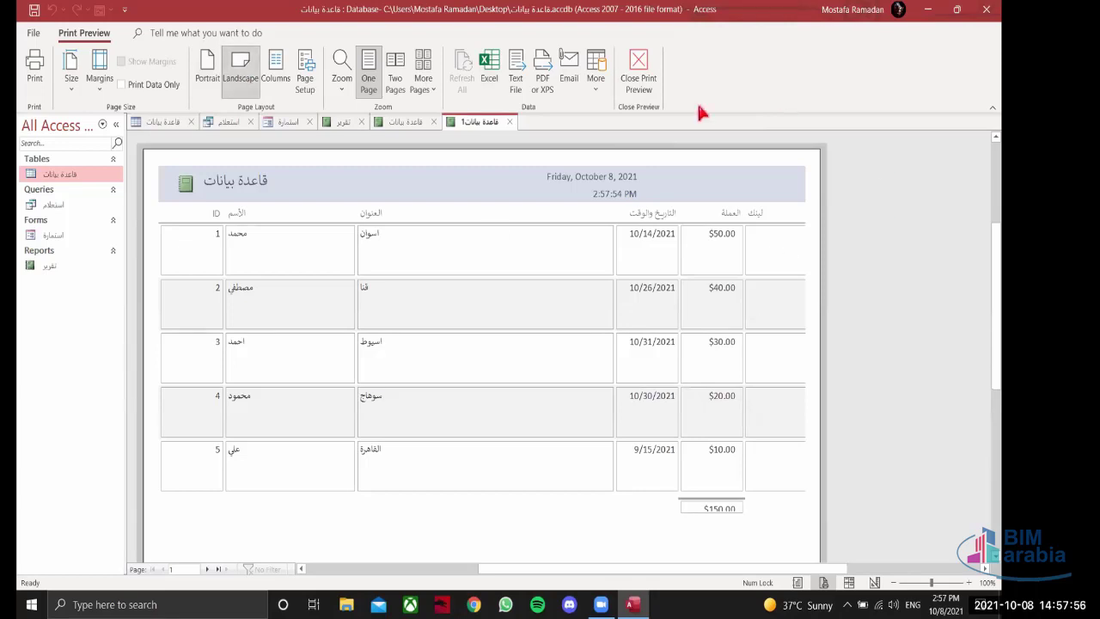
- Turn on Print Data Only in Page Setup and preview Four Pages at once
{"action": "left_click", "coordinate": [301, 84]}
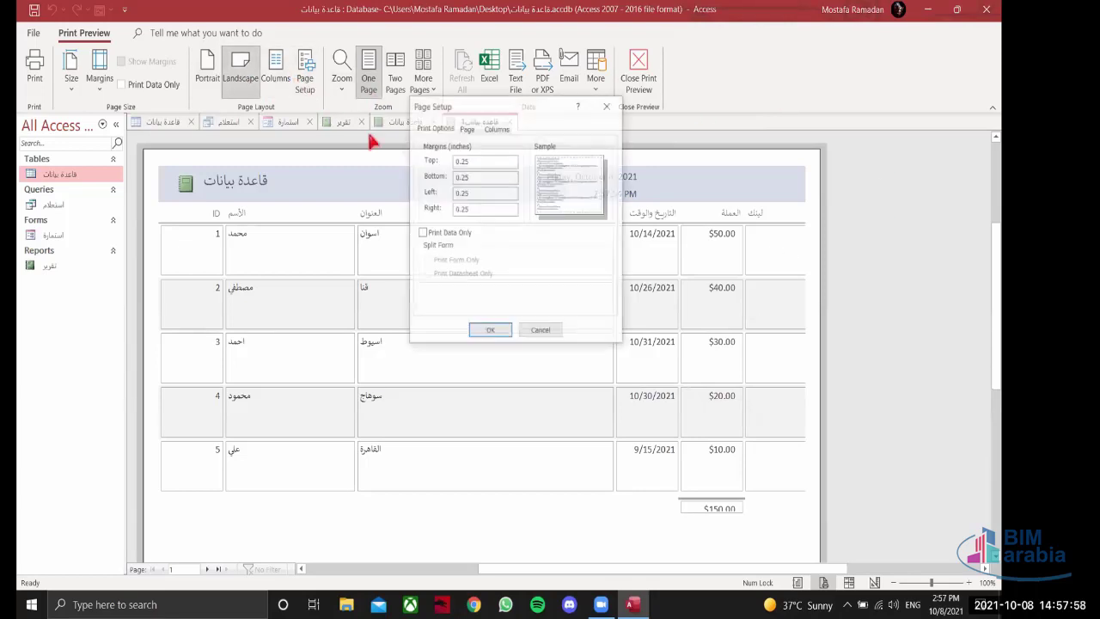
{"action": "left_click", "coordinate": [422, 233]}
{"action": "left_click", "coordinate": [490, 332]}
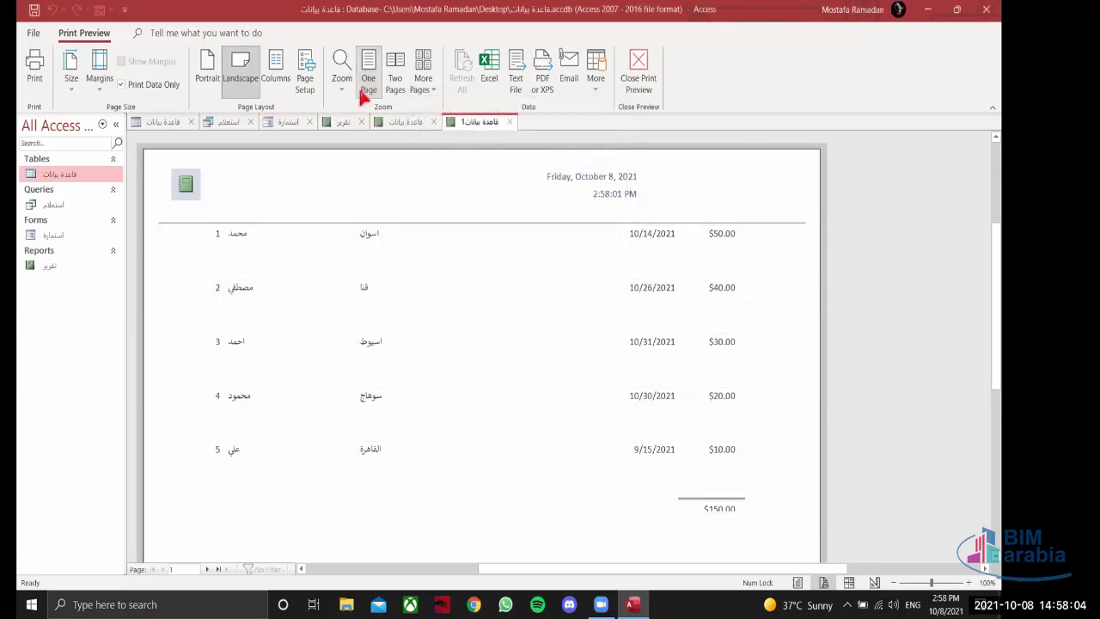
{"action": "left_click", "coordinate": [432, 93]}
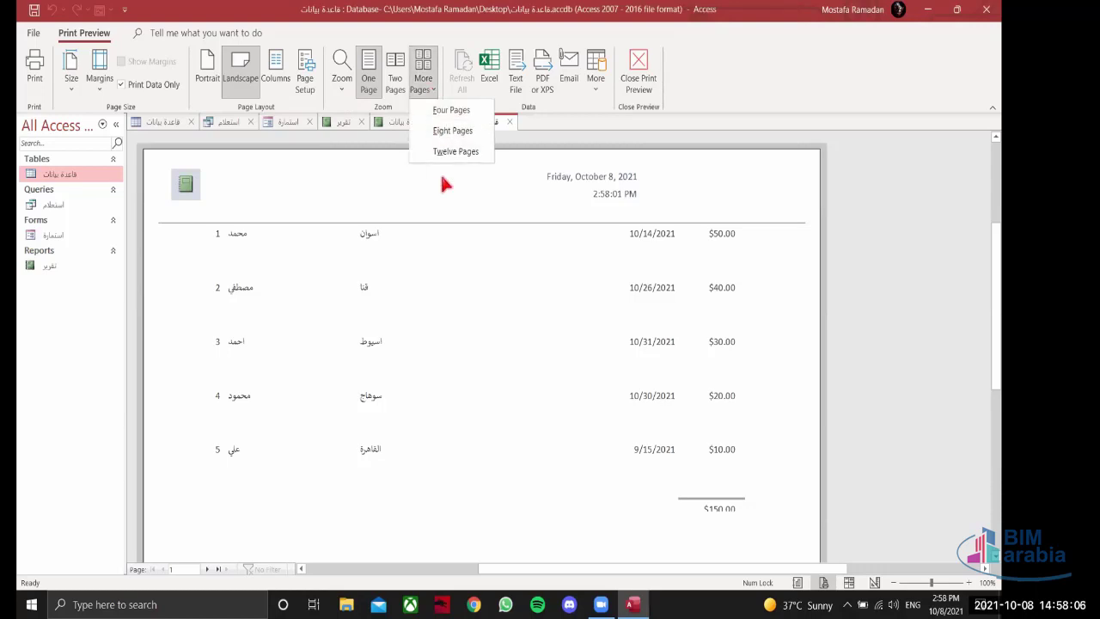
{"action": "left_click", "coordinate": [452, 114]}
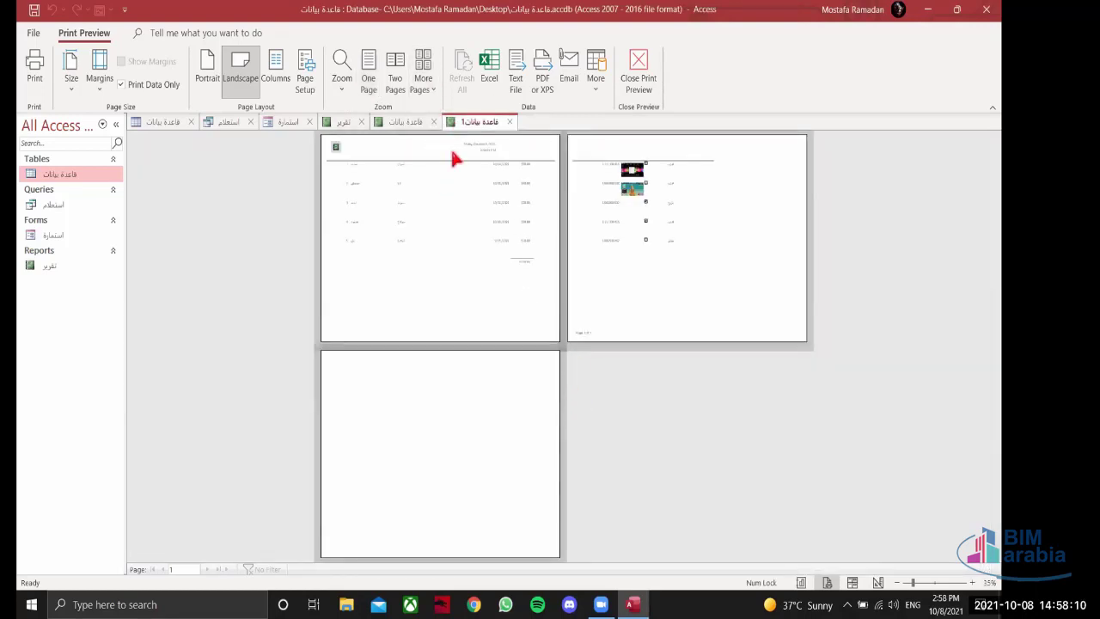
{"action": "scroll", "coordinate": [454, 135], "scroll_direction": "down", "scroll_amount": 1, "text": "ctrl"}
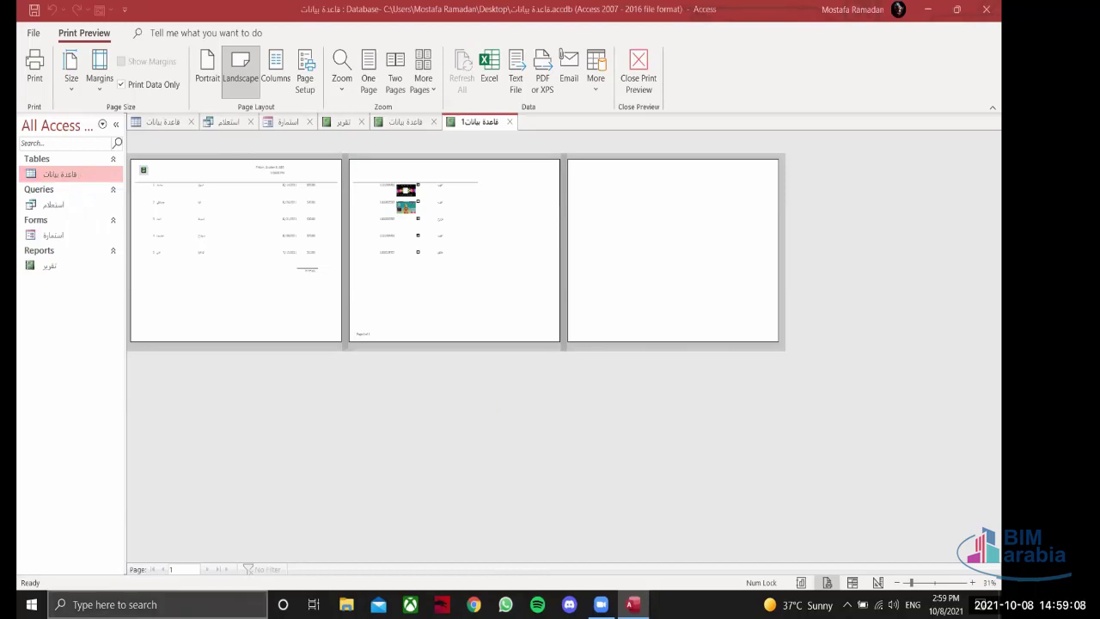
- Launch Excel from Windows search and open a blank workbook
{"action": "left_click", "coordinate": [129, 604]}
{"action": "type", "text": "exce"}
{"action": "left_click", "coordinate": [150, 225]}
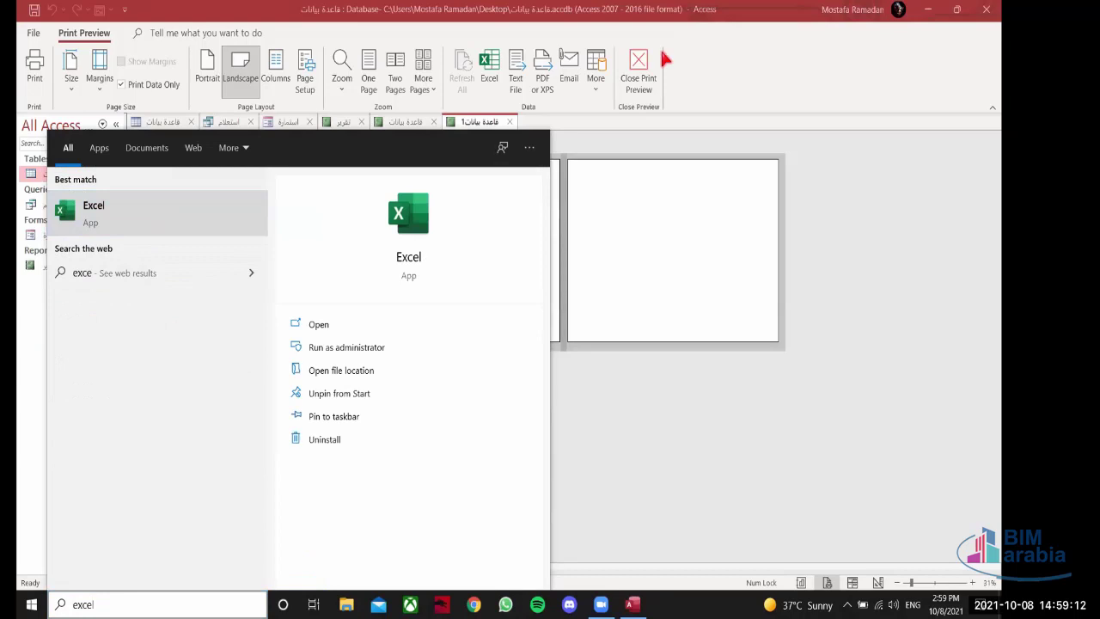
{"action": "left_click", "coordinate": [232, 133]}
- Format cell L5 as Text and enter a leading-zero phone number in it
{"action": "left_click", "coordinate": [505, 220]}
{"action": "left_click", "coordinate": [516, 60]}
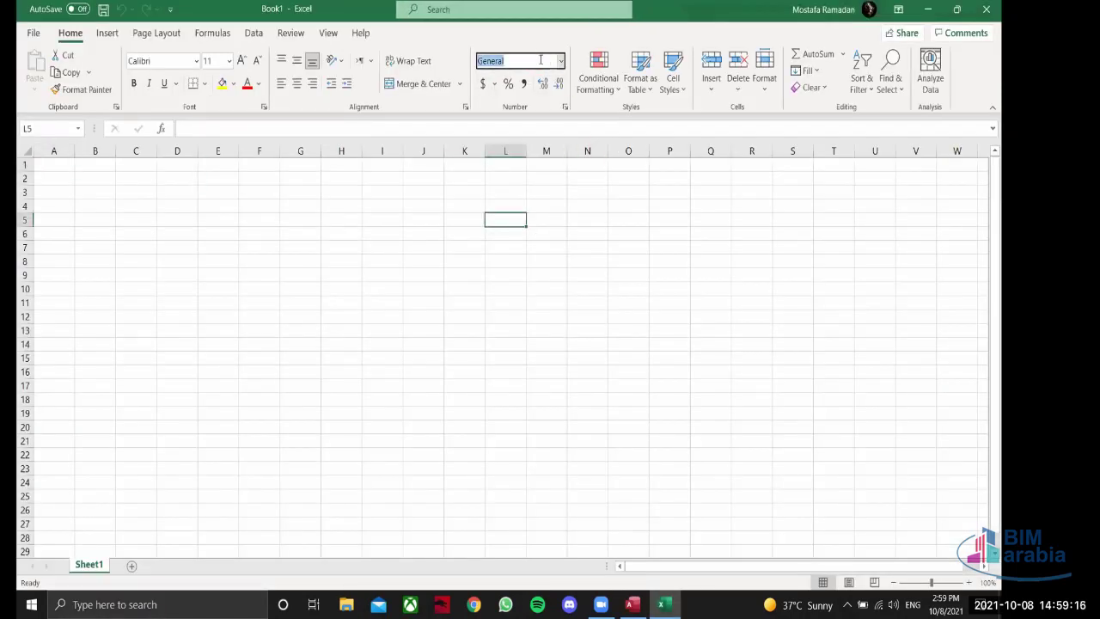
{"action": "left_click", "coordinate": [561, 62]}
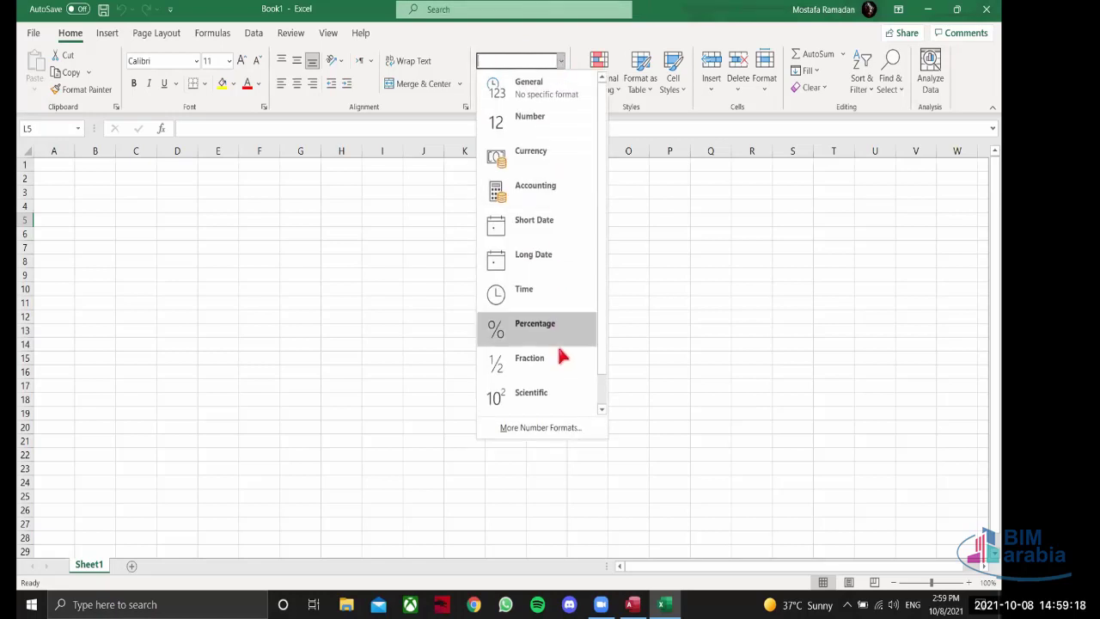
{"action": "left_click", "coordinate": [544, 434]}
{"action": "left_click", "coordinate": [368, 258]}
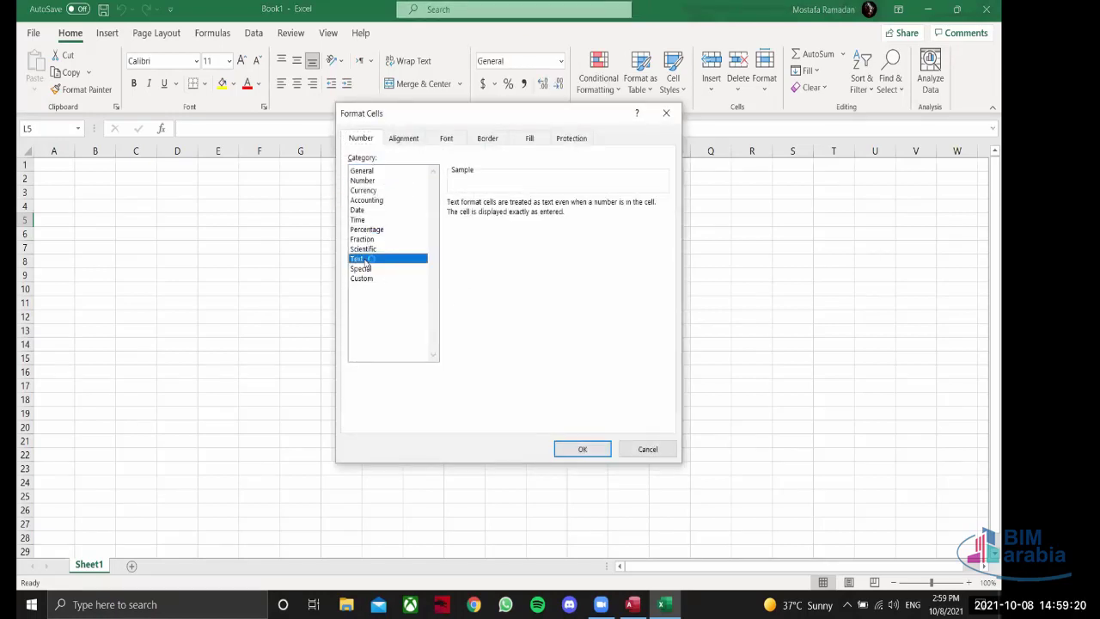
{"action": "left_click", "coordinate": [583, 450]}
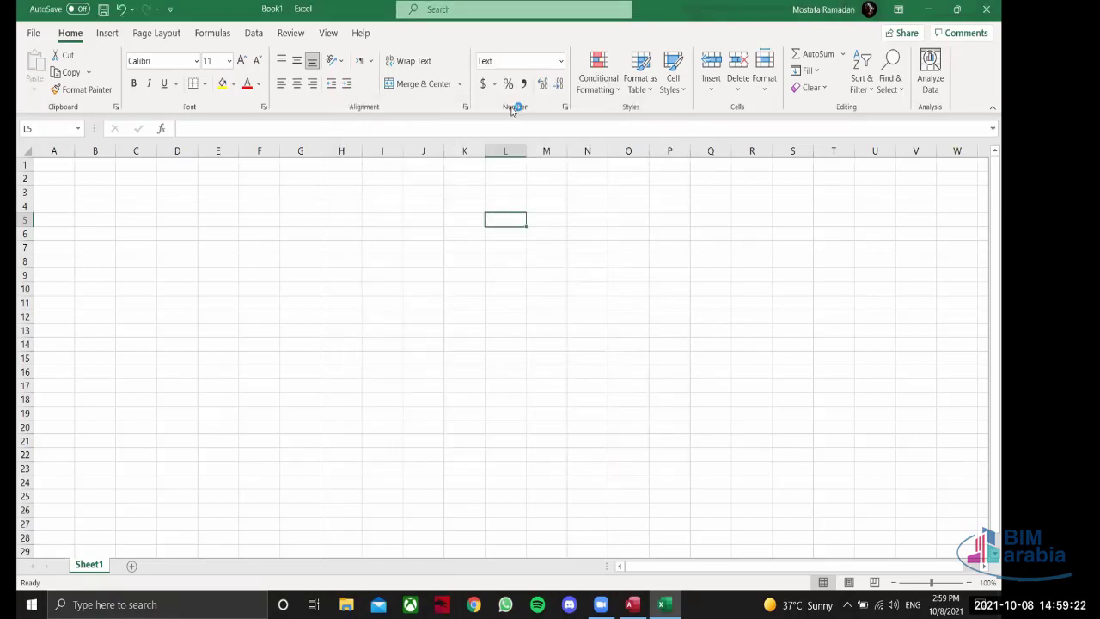
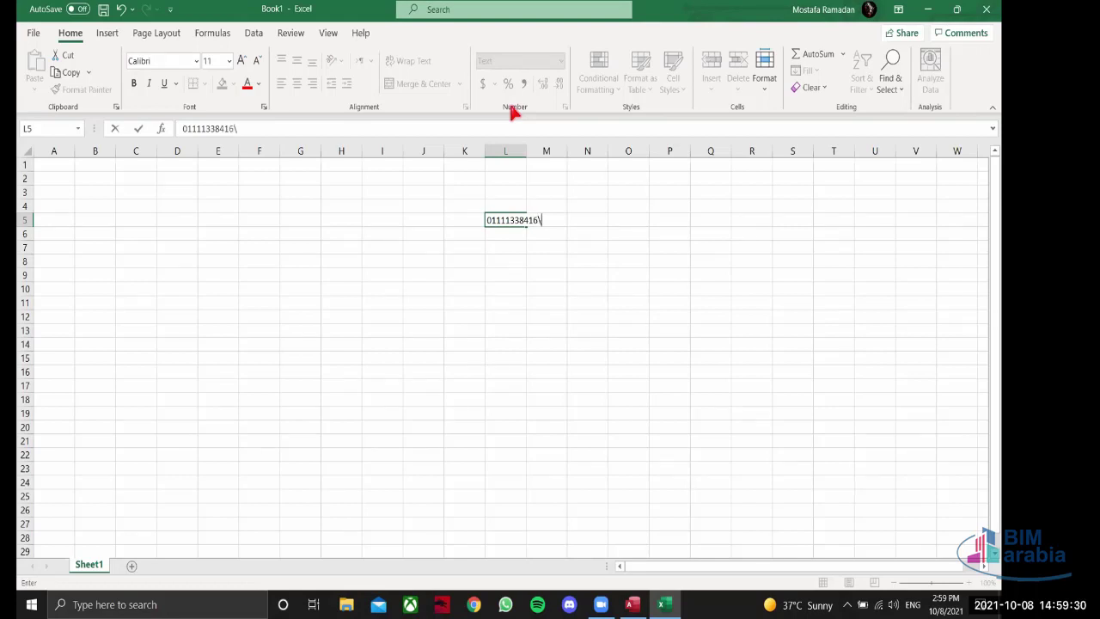
{"action": "key", "text": "Return"}
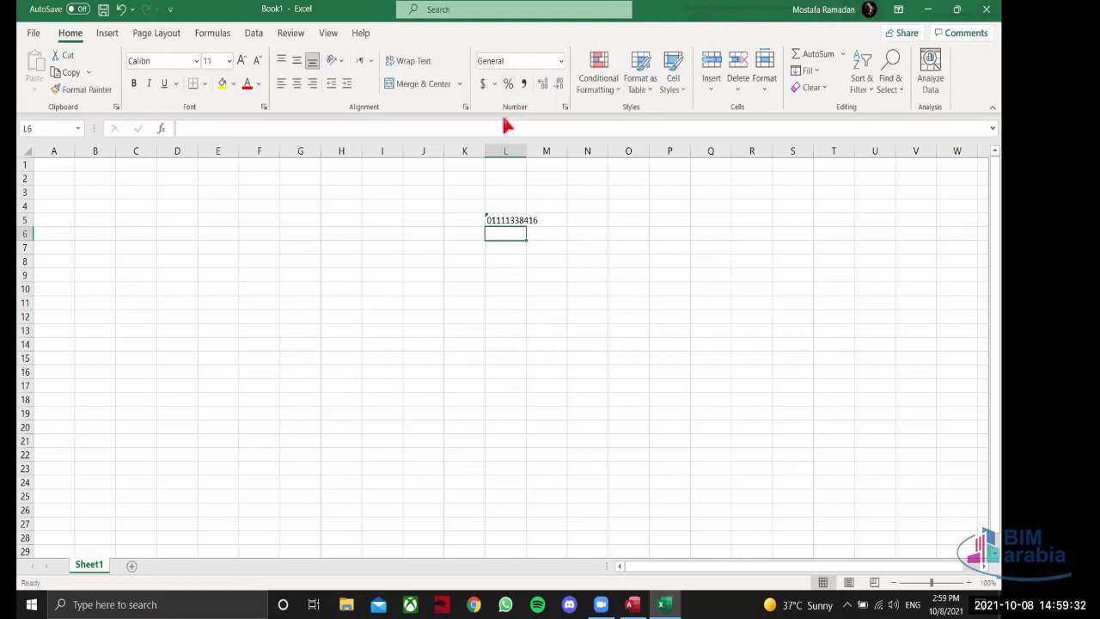
- Widen column L to show the stored value, then return to Access
{"action": "left_click_drag", "start_coordinate": [525, 150], "coordinate": [570, 150]}
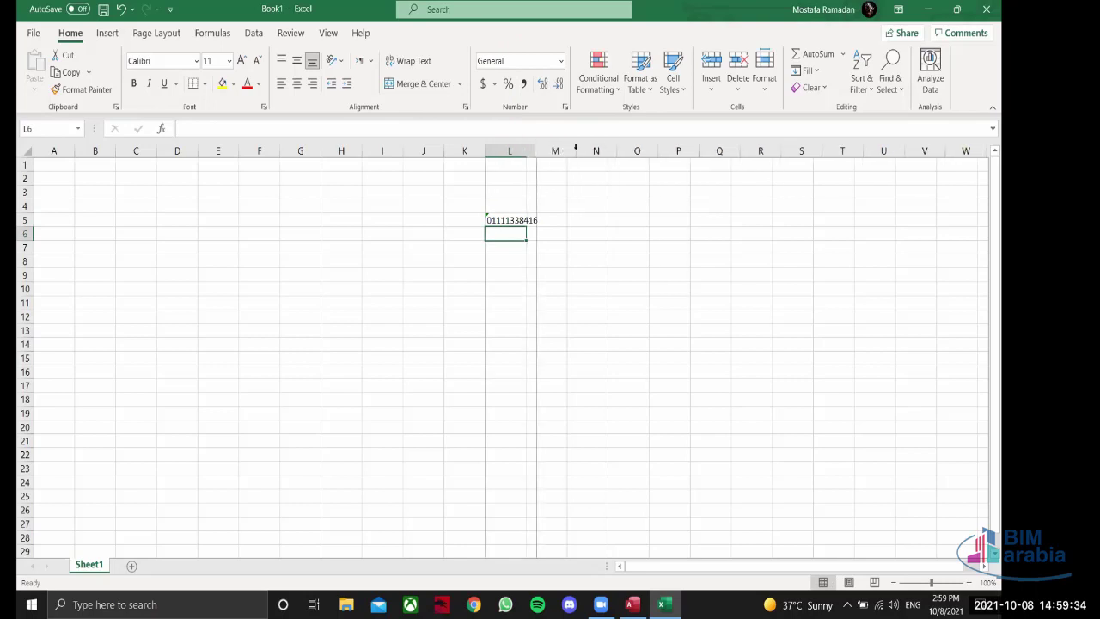
{"action": "left_click", "coordinate": [513, 220]}
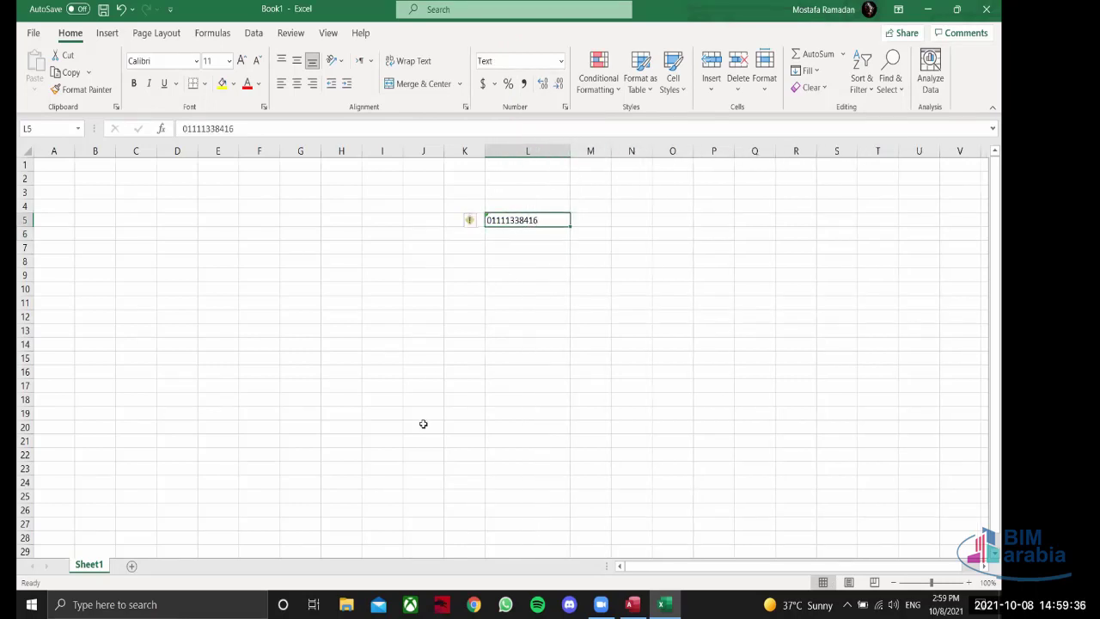
{"action": "left_click", "coordinate": [631, 604]}
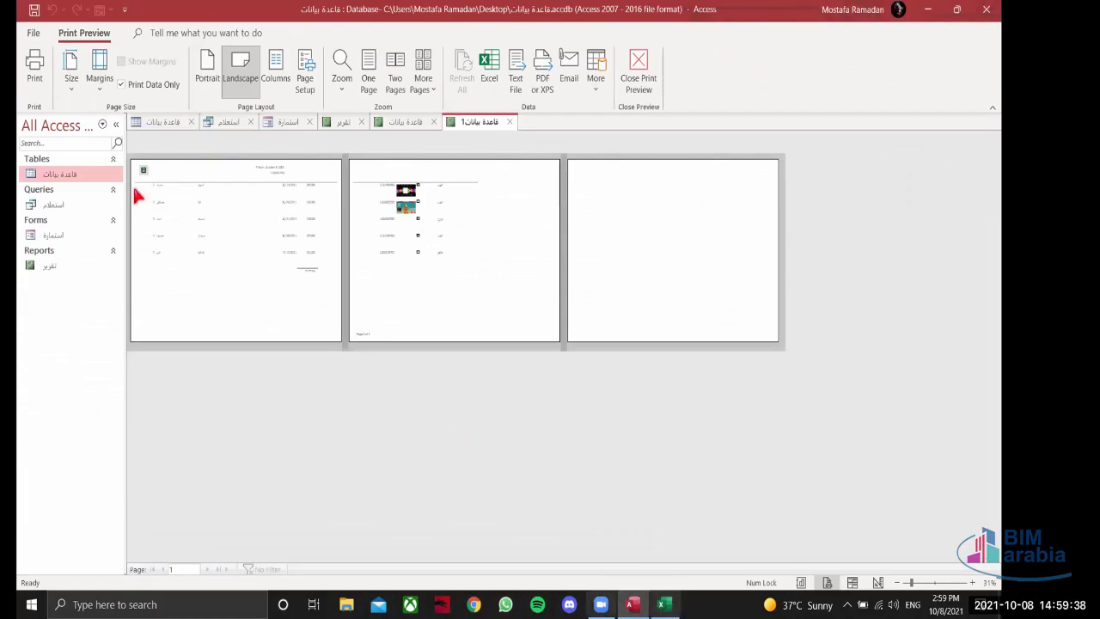
- Open the table in Design View and check the phone field's data type, leaving it unchanged
{"action": "double_click", "coordinate": [52, 174]}
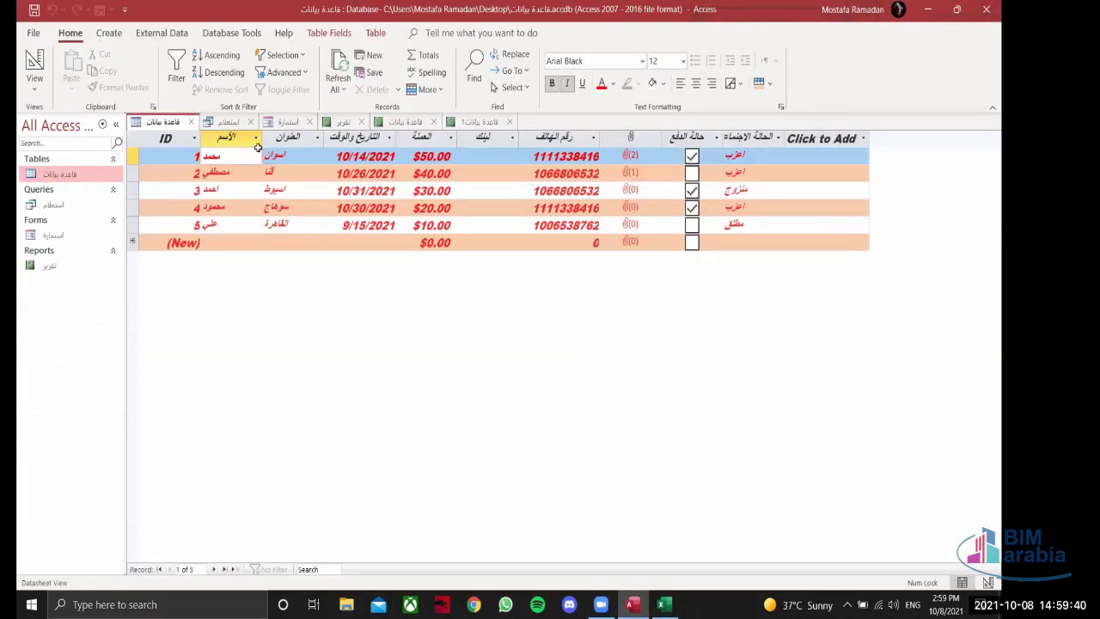
{"action": "left_click", "coordinate": [34, 77]}
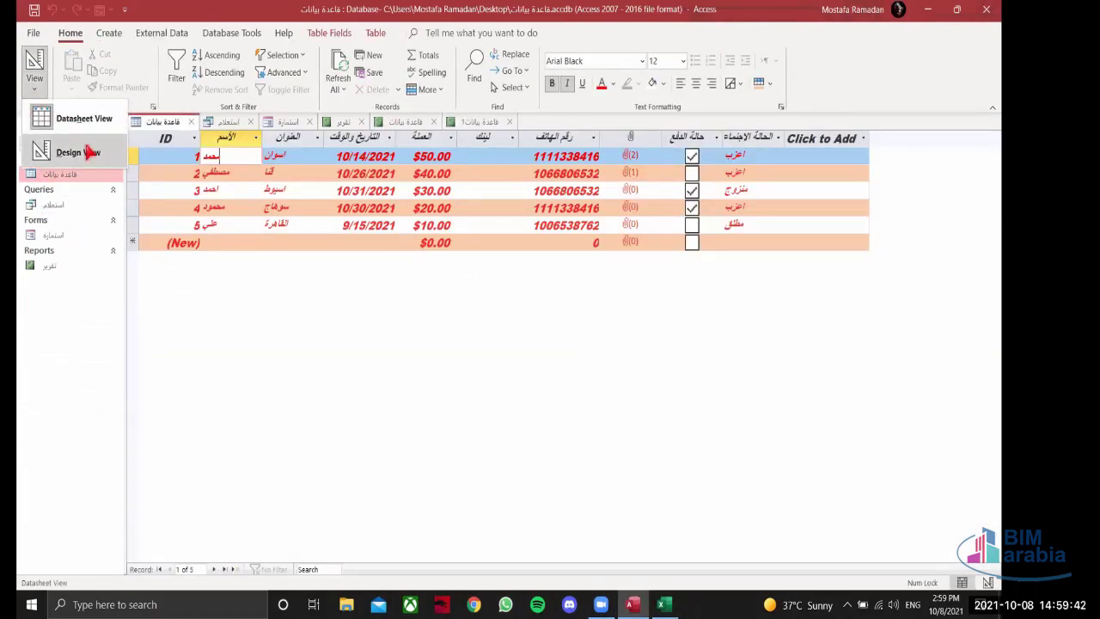
{"action": "left_click", "coordinate": [89, 152]}
{"action": "left_click", "coordinate": [488, 353]}
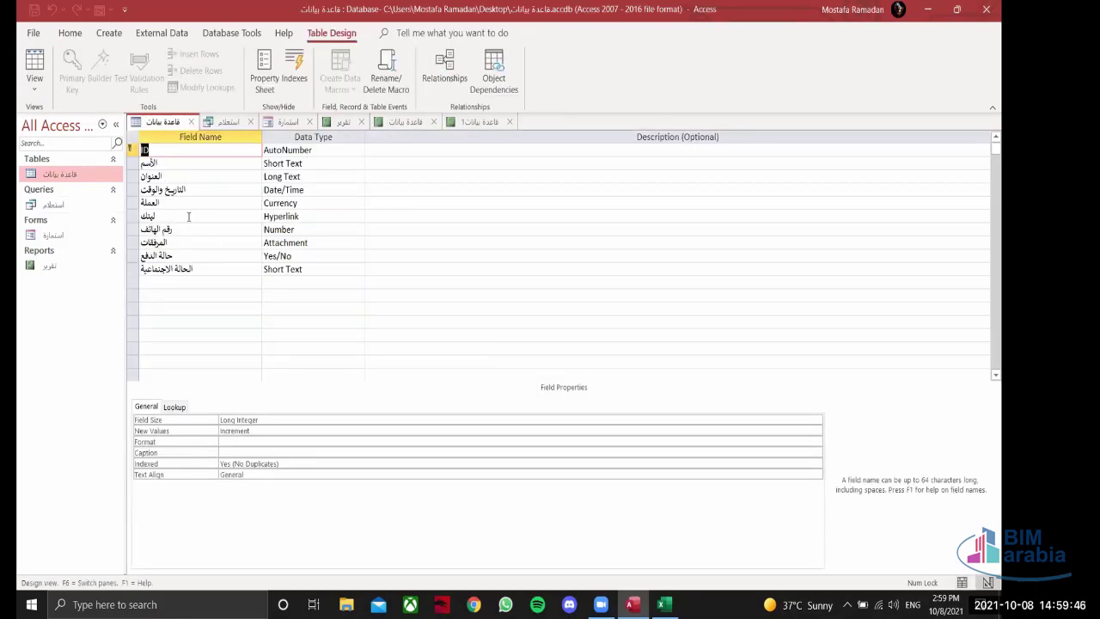
{"action": "left_click", "coordinate": [265, 229]}
{"action": "left_click", "coordinate": [358, 229]}
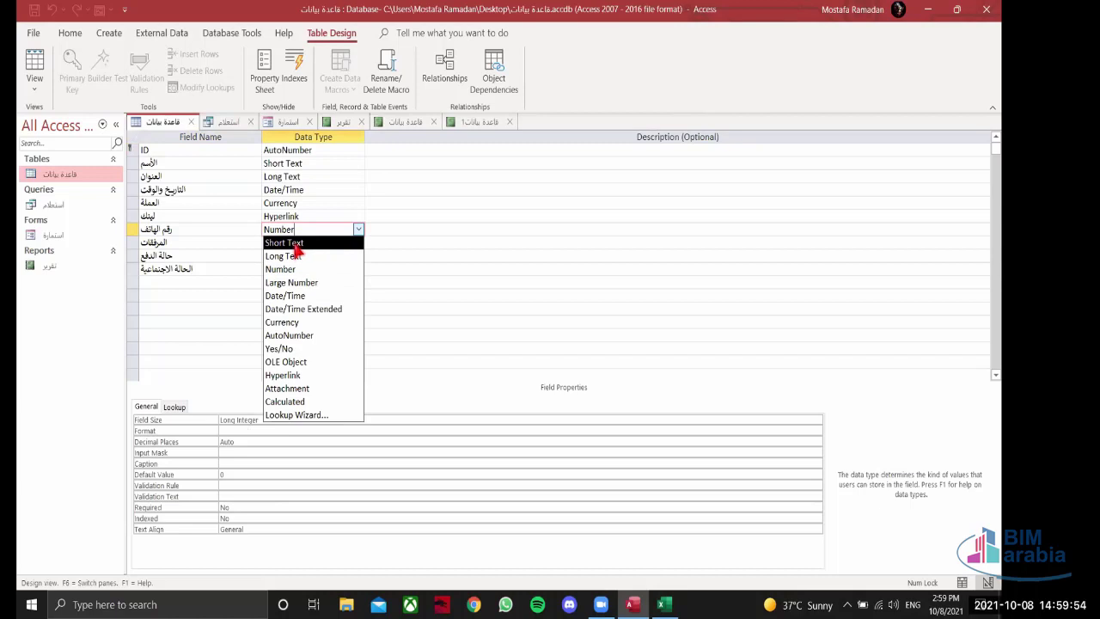
{"action": "left_click", "coordinate": [210, 284]}
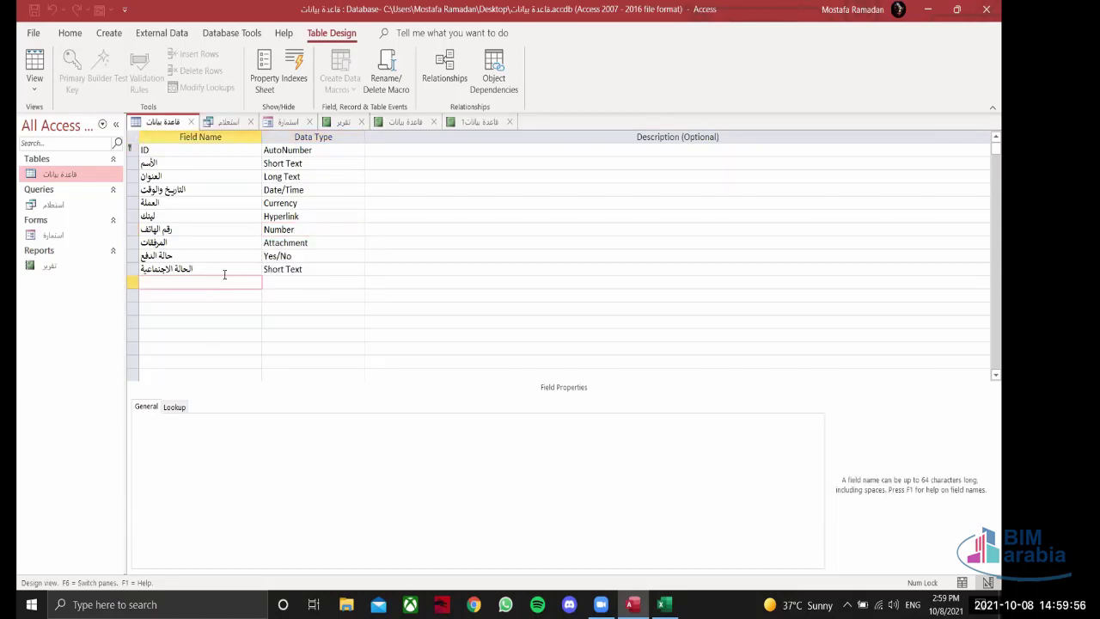
- Close Access, saving the form and report changes and accepting the report name
{"action": "left_click", "coordinate": [986, 9]}
{"action": "left_click", "coordinate": [462, 341]}
{"action": "left_click", "coordinate": [460, 341]}
{"action": "left_click", "coordinate": [500, 232]}
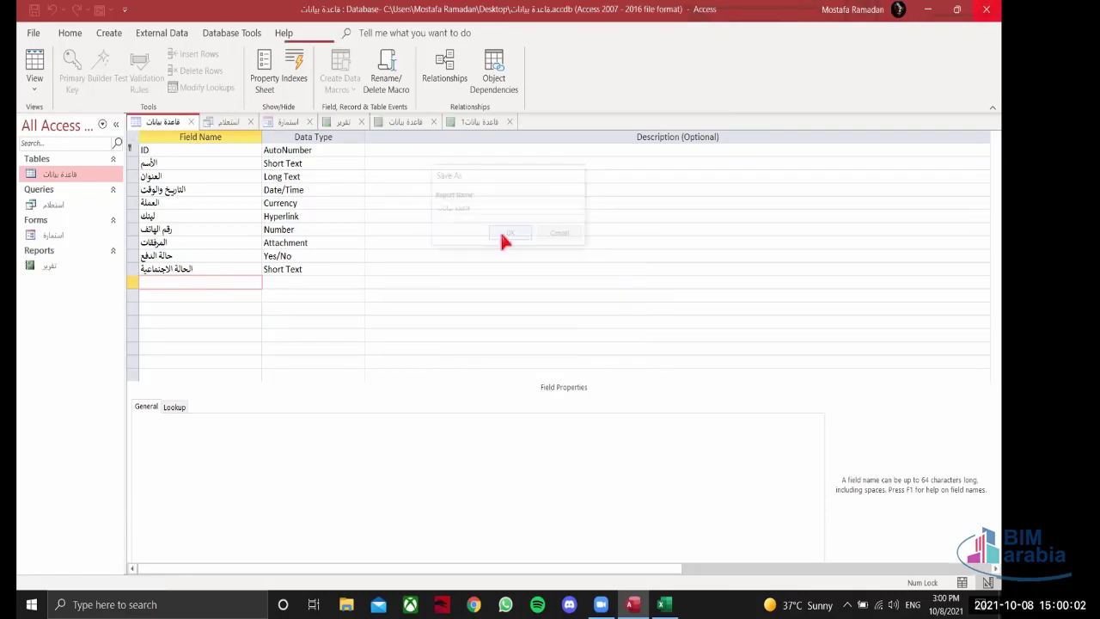
{"action": "left_click", "coordinate": [464, 339]}
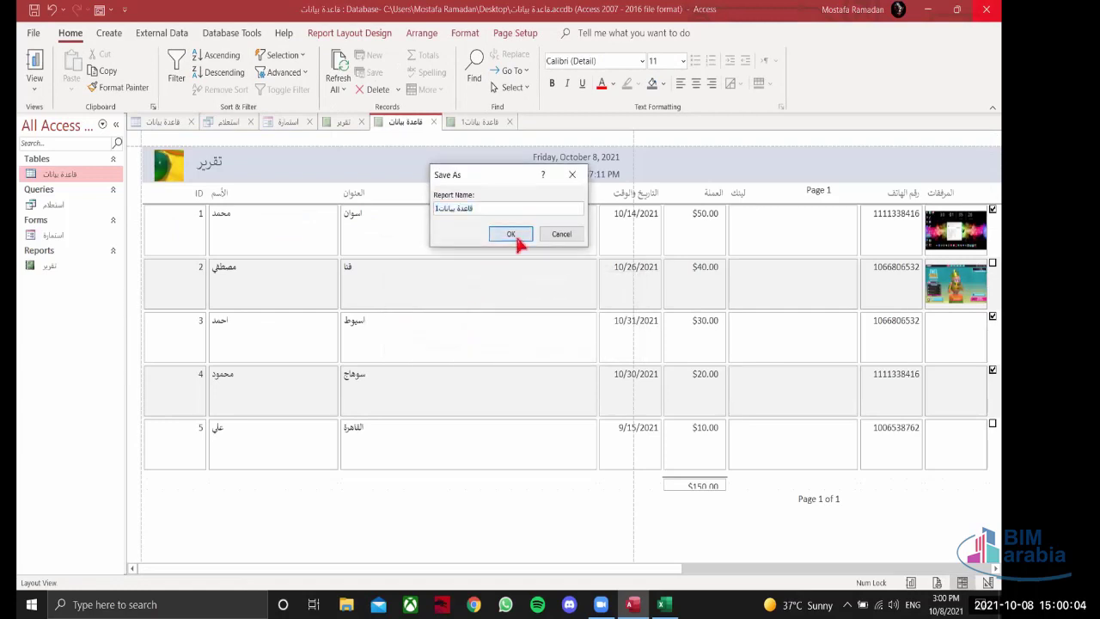
- Let Access finish closing, close Excel without saving, and reopen the database from the desktop
{"action": "left_click", "coordinate": [508, 235]}
{"action": "key", "text": "alt+F4"}
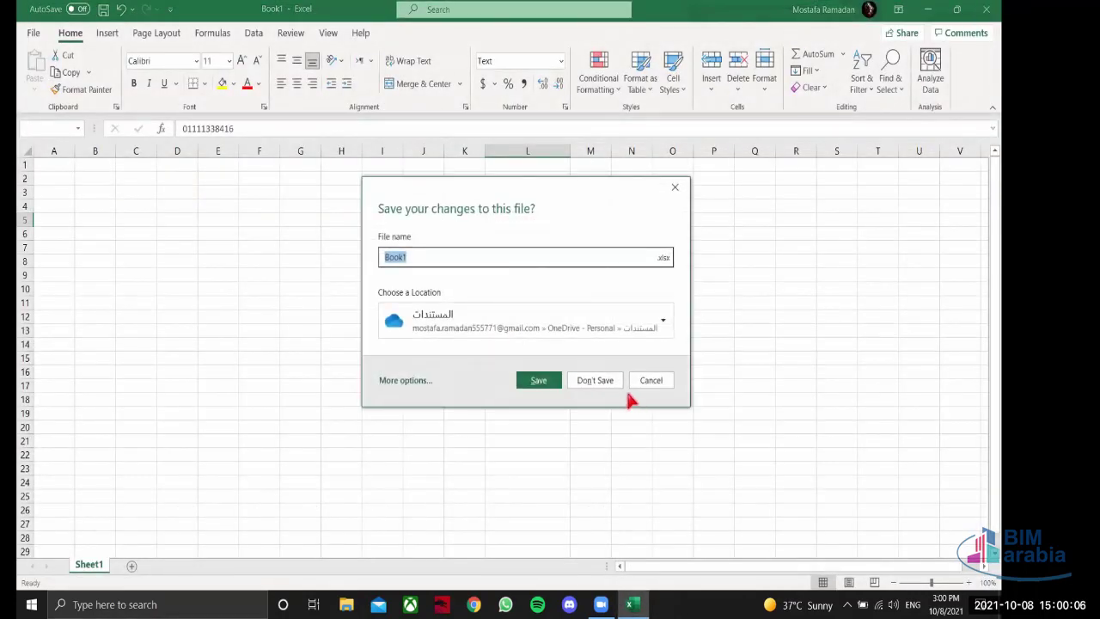
{"action": "left_click", "coordinate": [600, 381]}
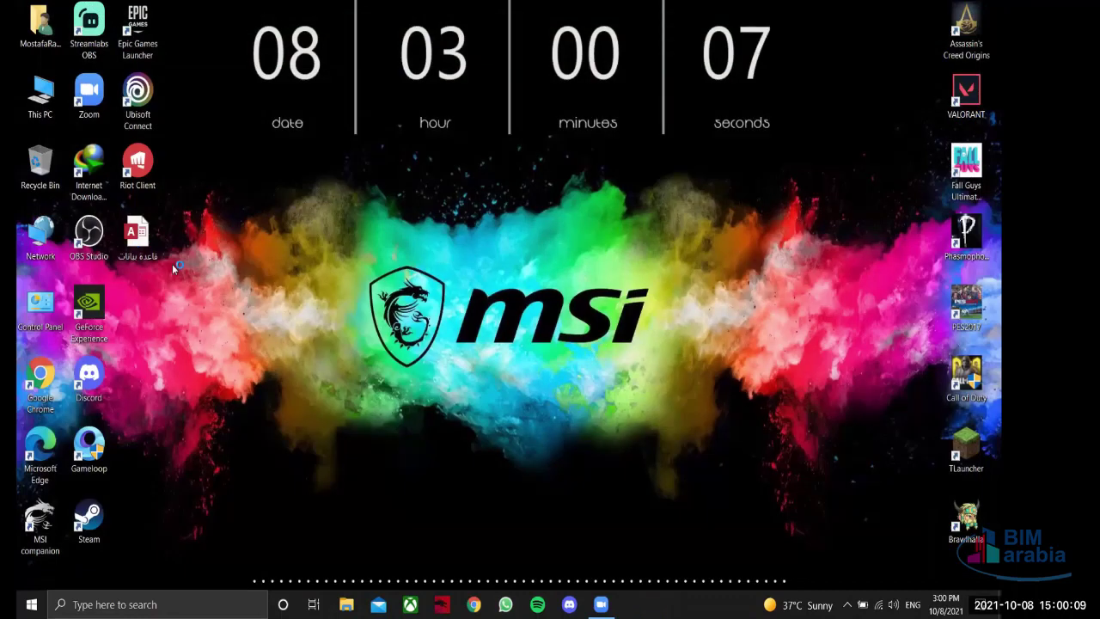
{"action": "double_click", "coordinate": [137, 234]}
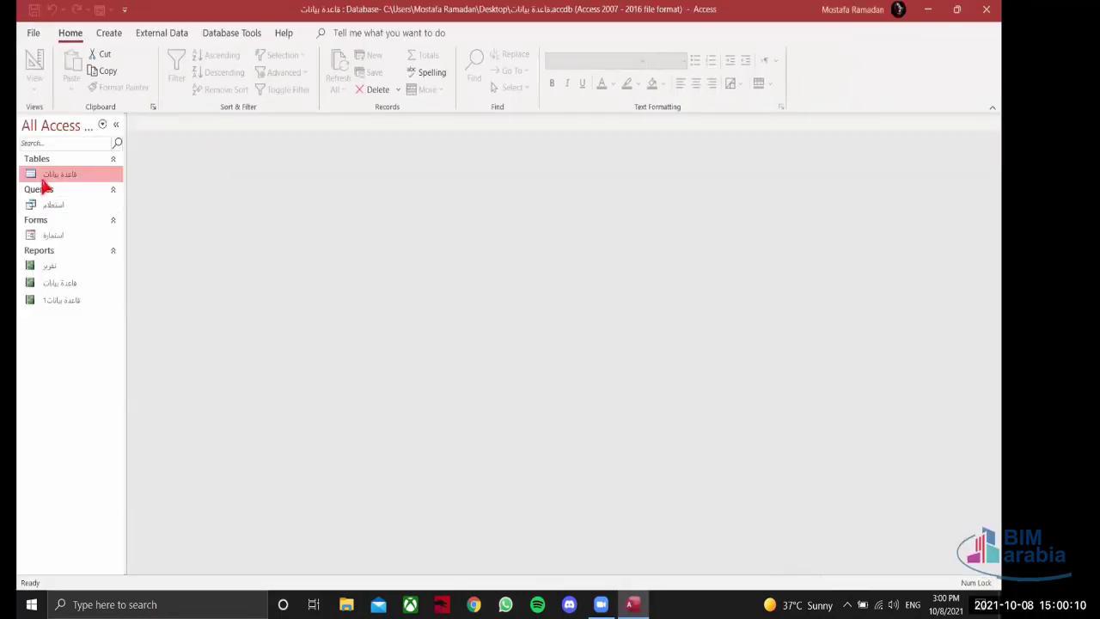
- Delete reports قاعدة بيانات1 and قاعدة بيانات so only تقرير remains, then open the table
{"action": "right_click", "coordinate": [74, 299]}
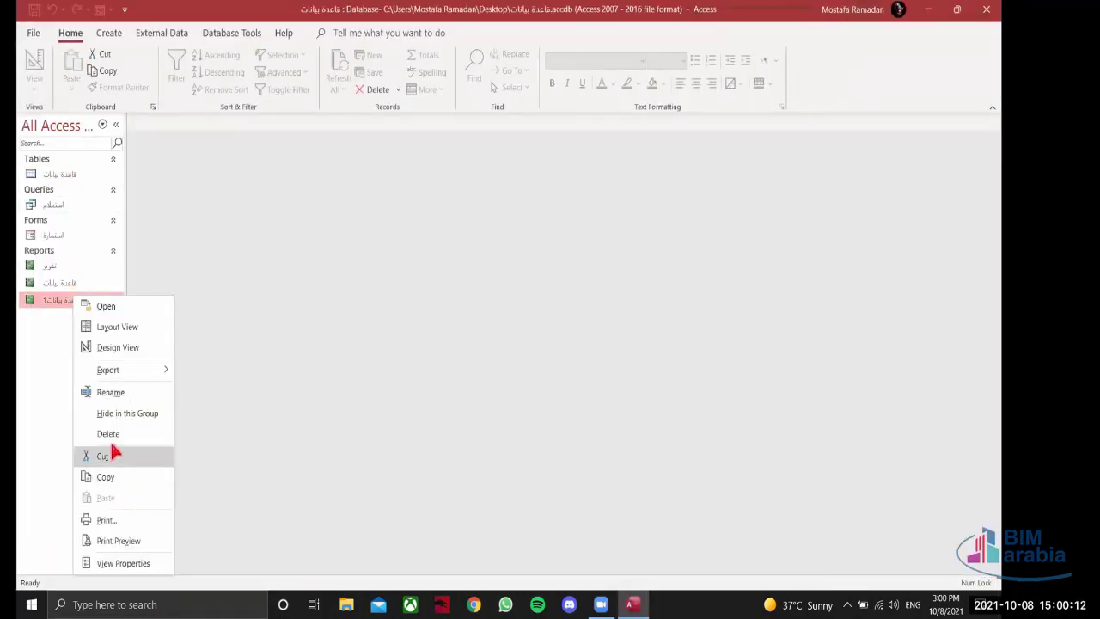
{"action": "left_click", "coordinate": [109, 434]}
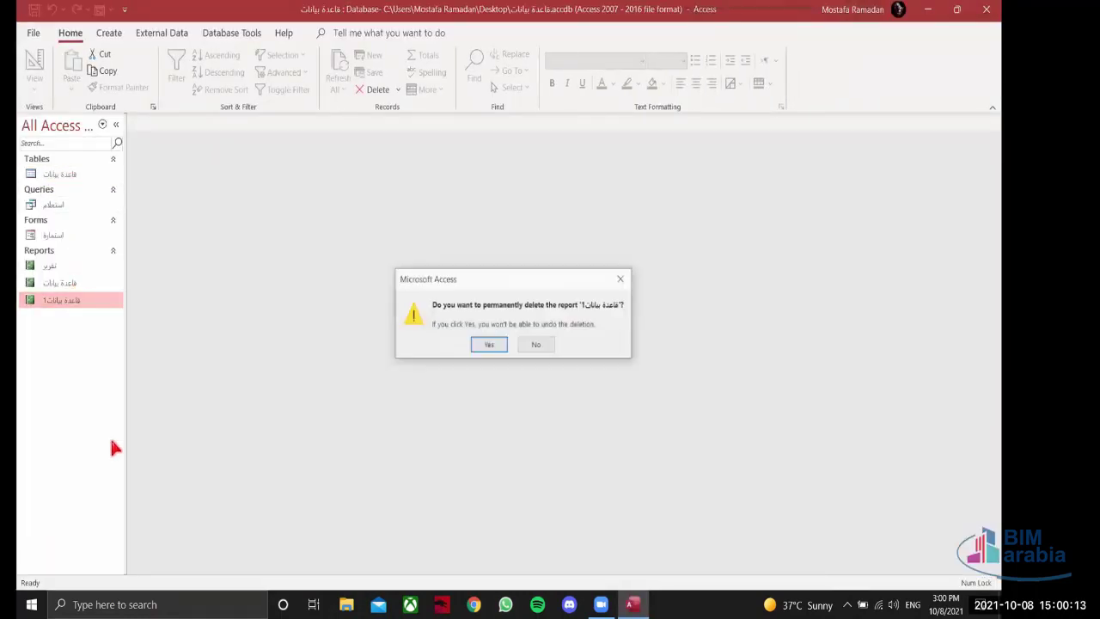
{"action": "left_click", "coordinate": [488, 345]}
{"action": "right_click", "coordinate": [61, 283]}
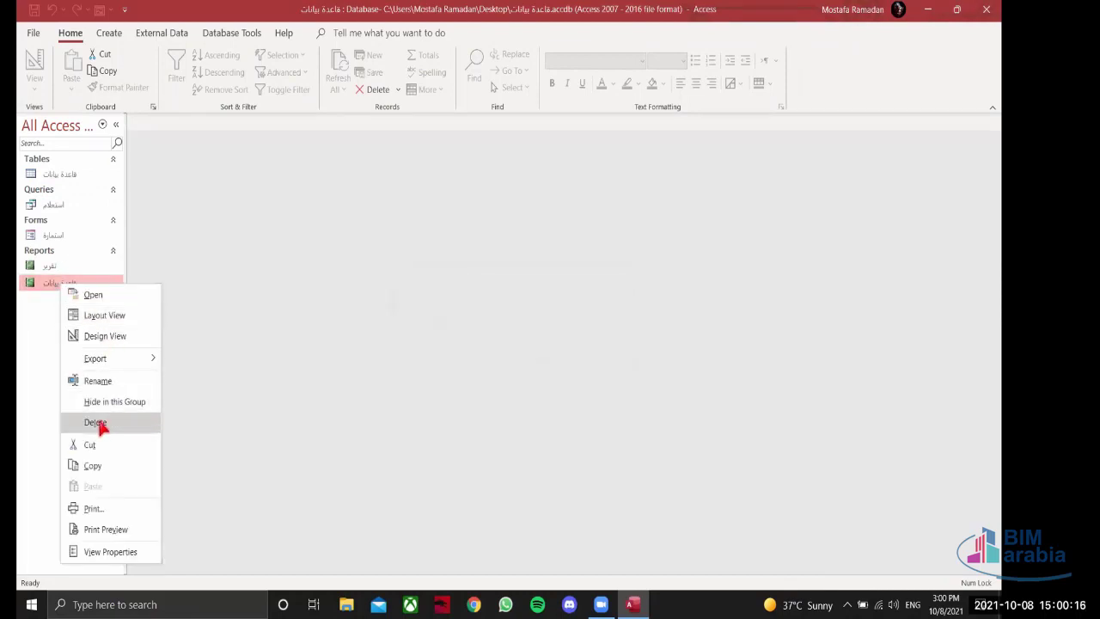
{"action": "left_click", "coordinate": [101, 424]}
{"action": "left_click", "coordinate": [492, 347]}
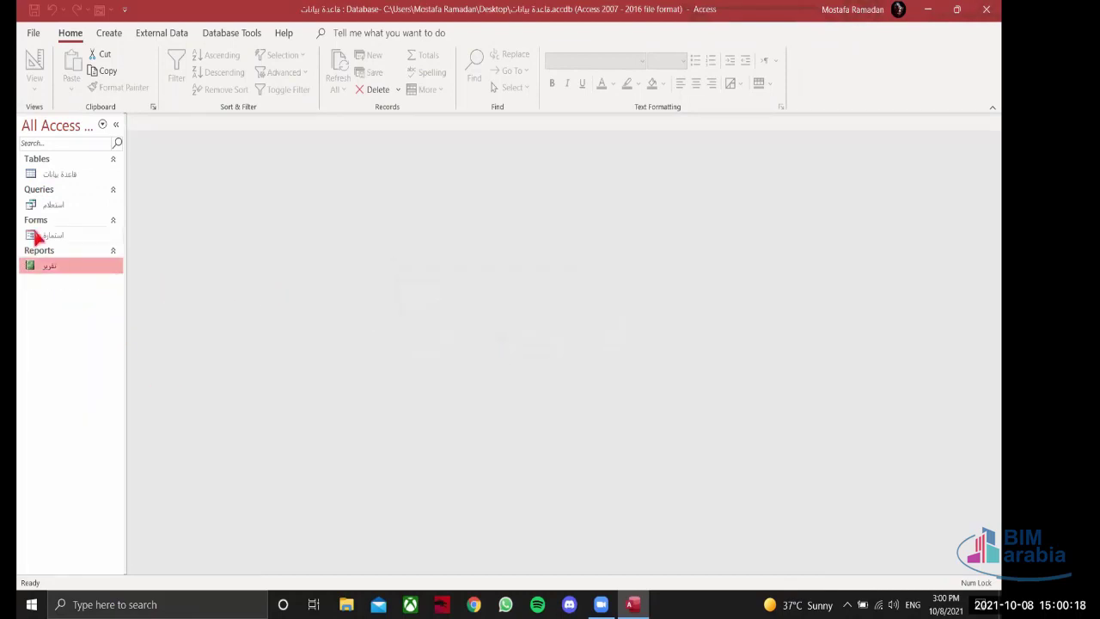
{"action": "double_click", "coordinate": [67, 175]}
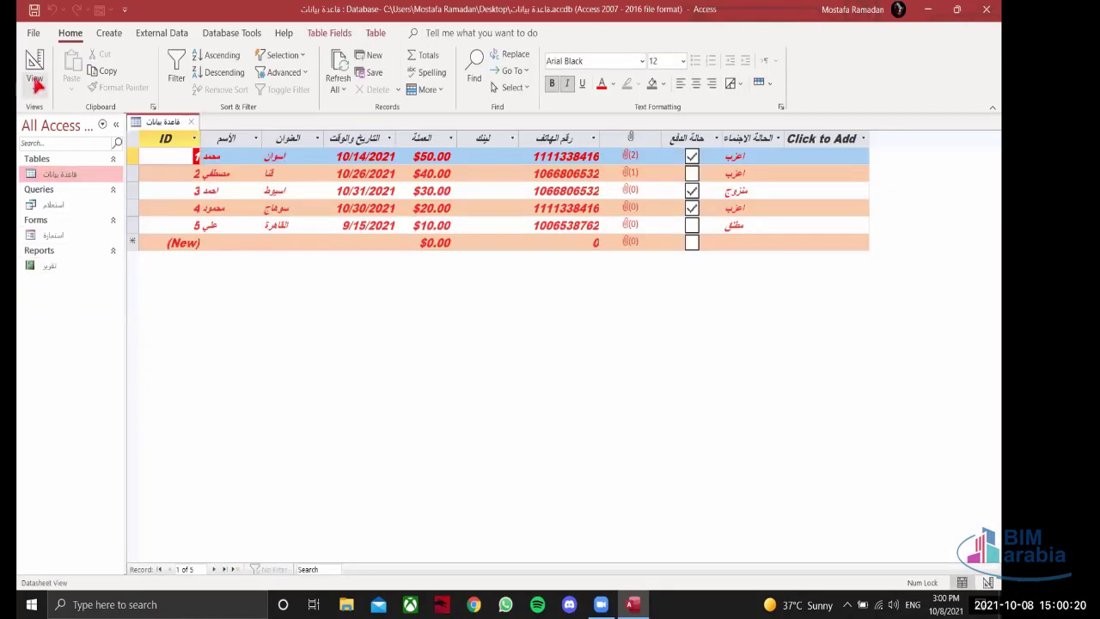
- In Design View, set the رقم الهاتف field's data type to Short Text
{"action": "left_click", "coordinate": [35, 86]}
{"action": "left_click", "coordinate": [69, 157]}
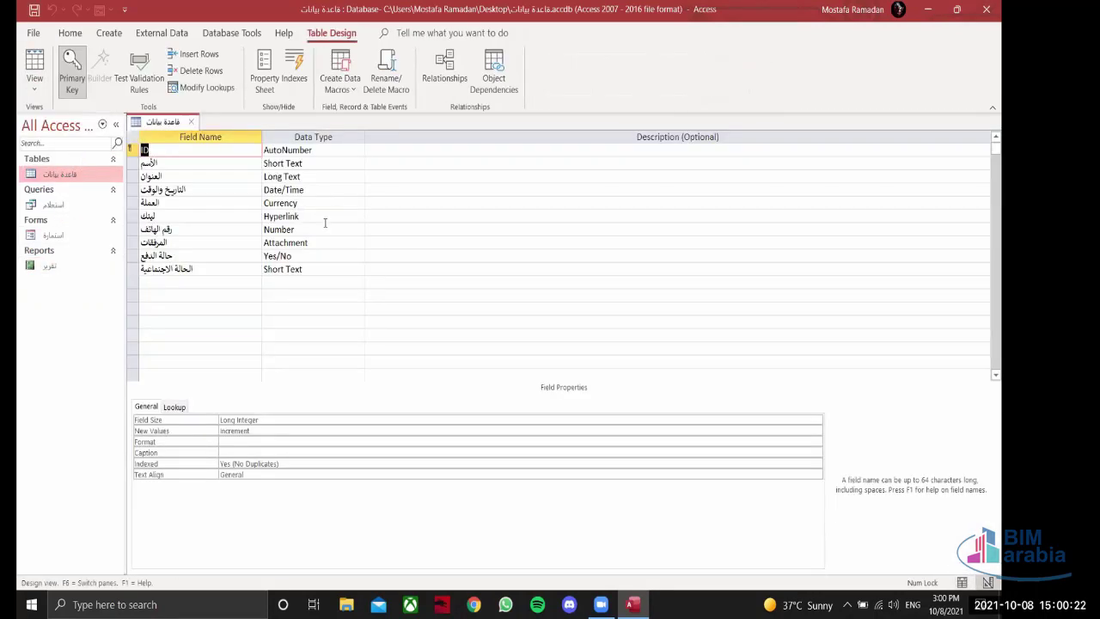
{"action": "left_click", "coordinate": [325, 217]}
{"action": "left_click", "coordinate": [356, 216]}
{"action": "left_click", "coordinate": [367, 203]}
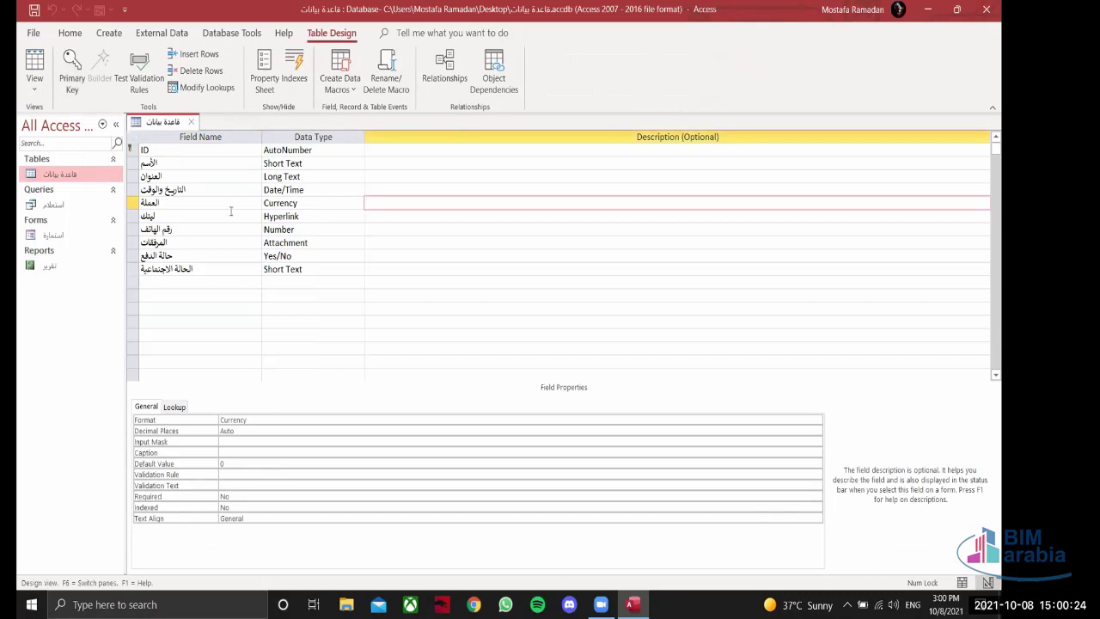
{"action": "left_click", "coordinate": [323, 230]}
{"action": "left_click", "coordinate": [358, 230]}
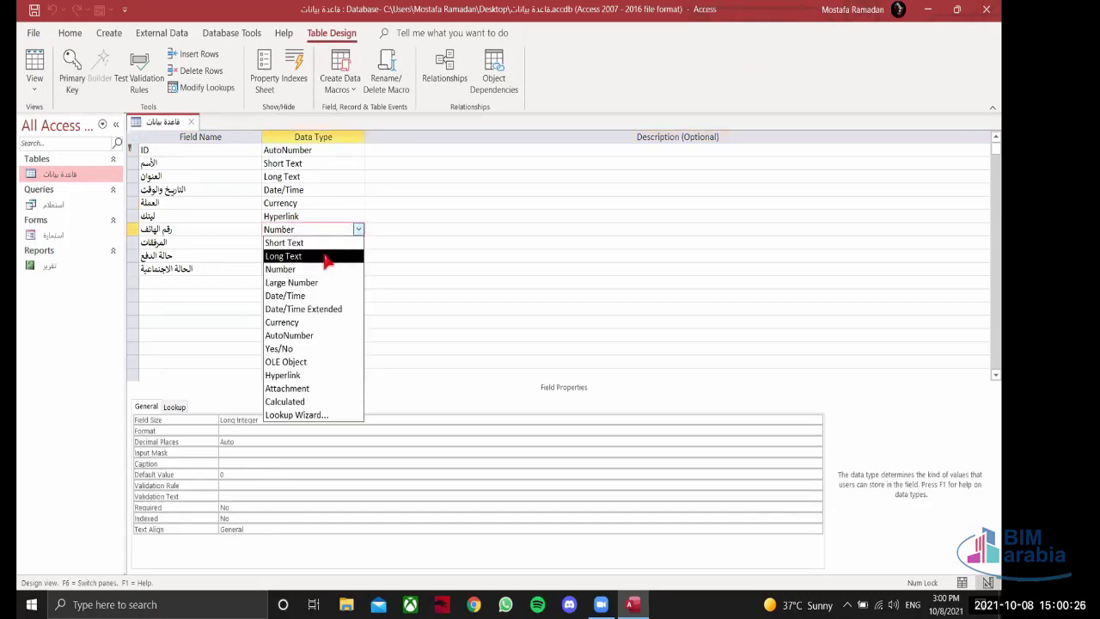
{"action": "left_click", "coordinate": [320, 254]}
{"action": "left_click", "coordinate": [358, 230]}
{"action": "left_click", "coordinate": [327, 242]}
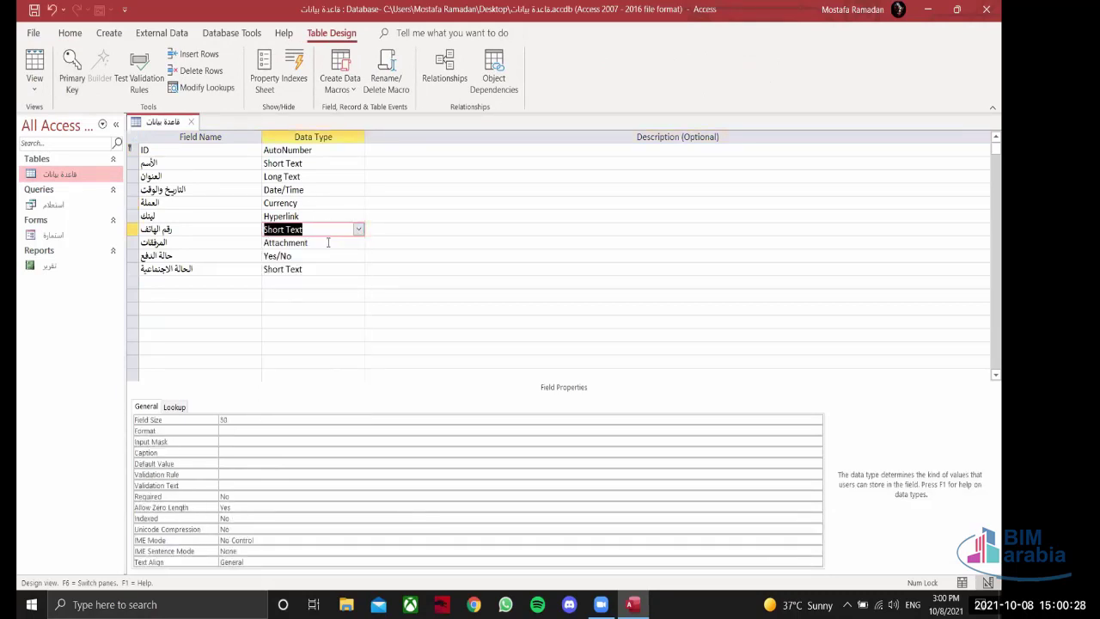
- Return to Datasheet View and save the table design changes
{"action": "left_click", "coordinate": [34, 90]}
{"action": "left_click", "coordinate": [34, 97]}
{"action": "left_click", "coordinate": [34, 94]}
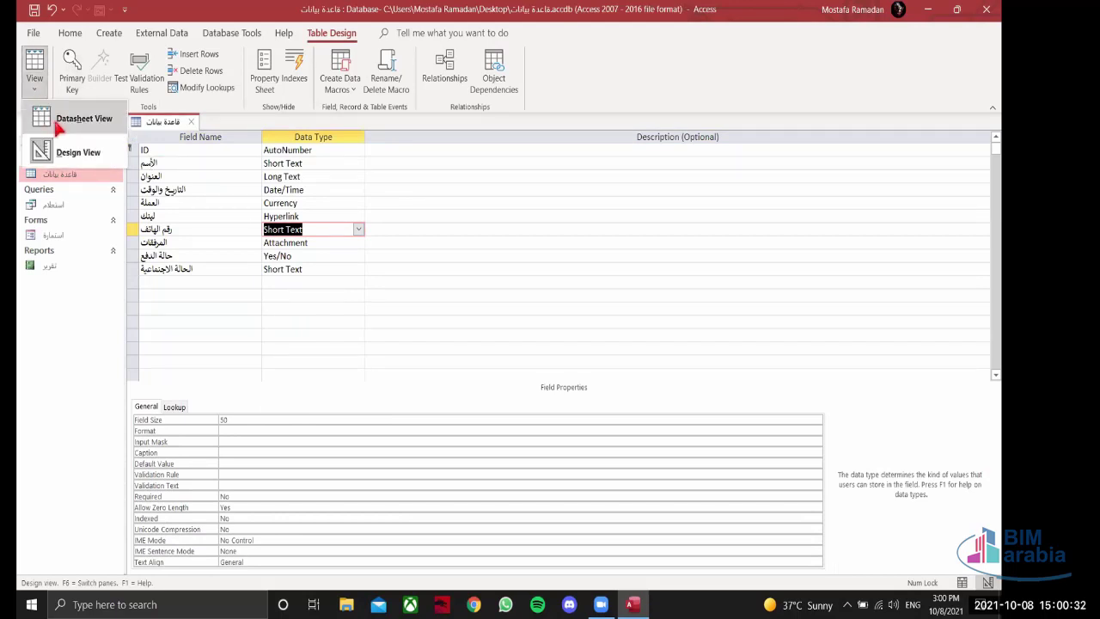
{"action": "left_click", "coordinate": [57, 125]}
{"action": "left_click", "coordinate": [482, 344]}
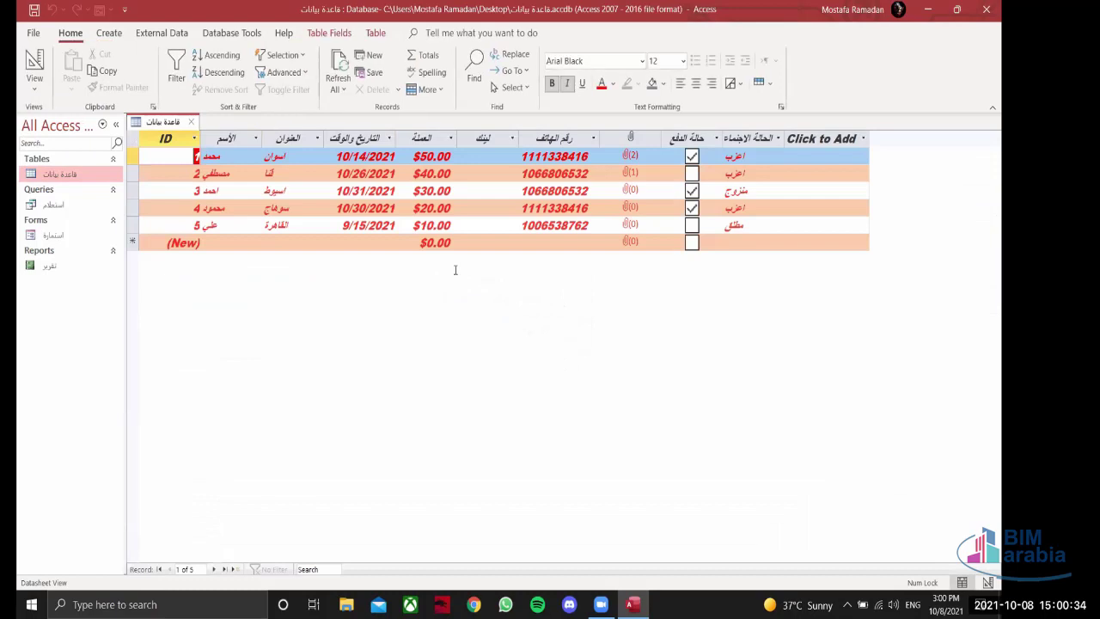
- Replace the first record's phone number with a new number starting with 011
{"action": "left_click", "coordinate": [567, 152]}
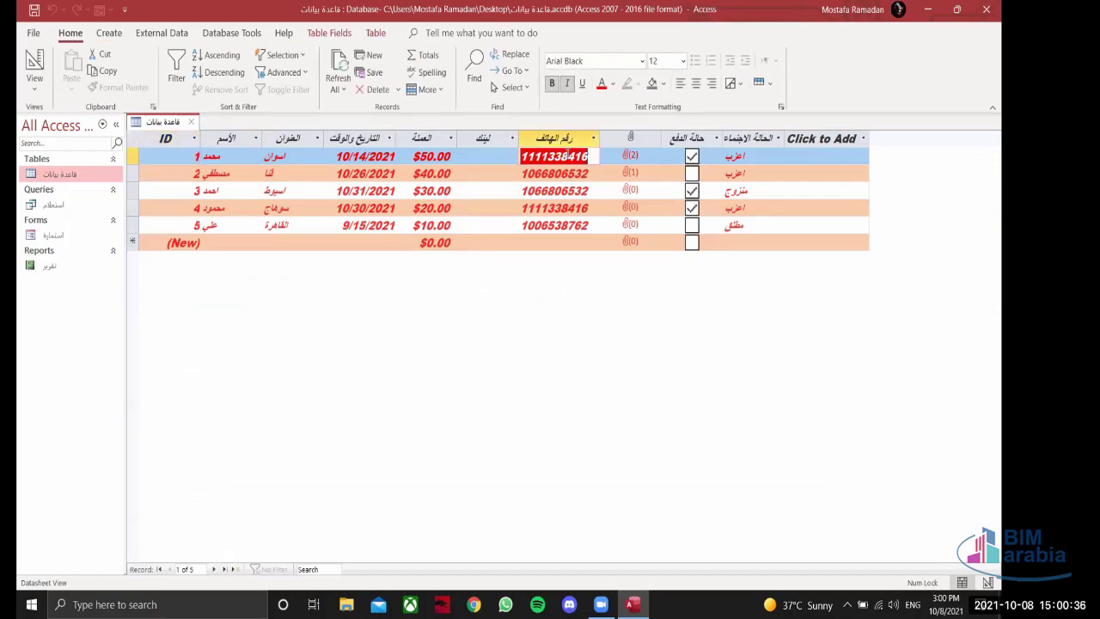
{"action": "key", "text": "BackSpace"}
{"action": "type", "text": "01111"}
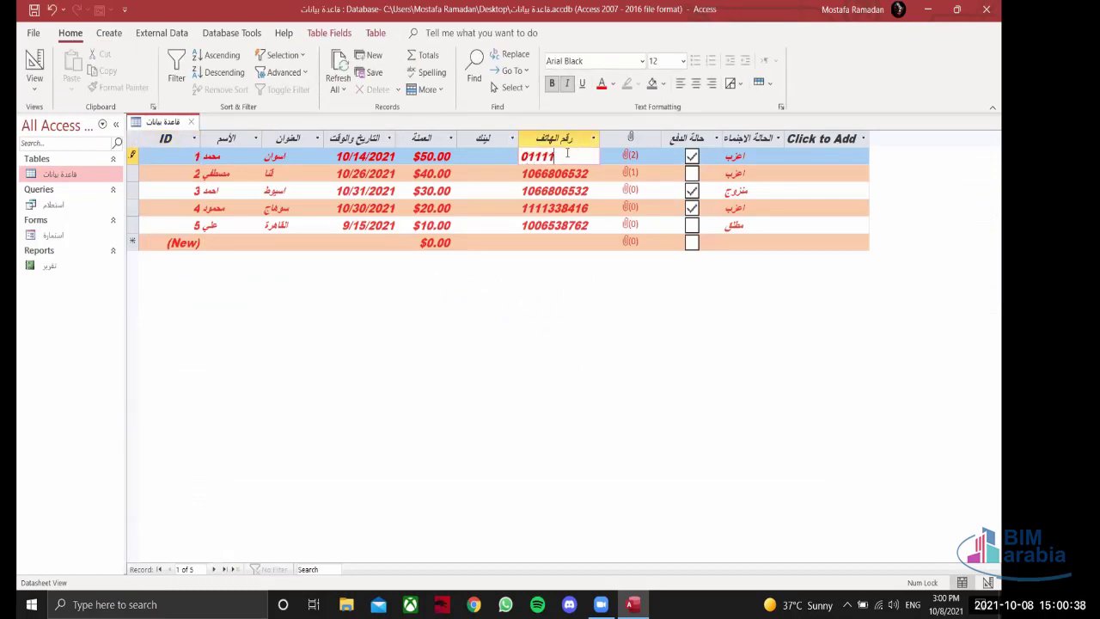
{"action": "type", "text": "8416"}
{"action": "key", "text": "Tab"}
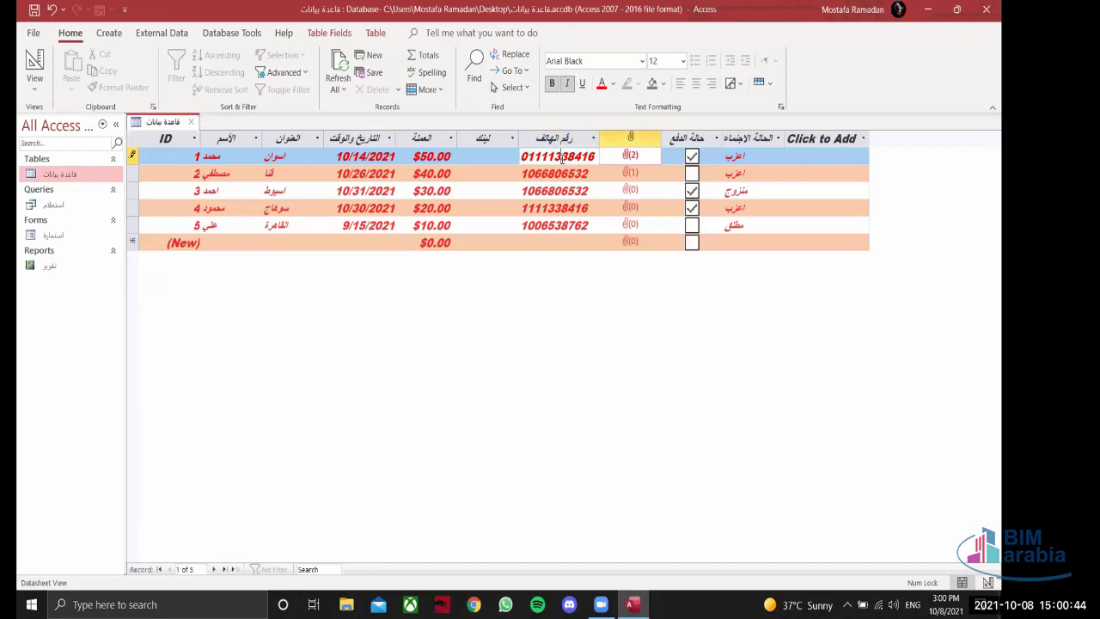
- Check the first record's phone number to confirm its leading zero is kept
{"action": "left_click", "coordinate": [562, 158]}
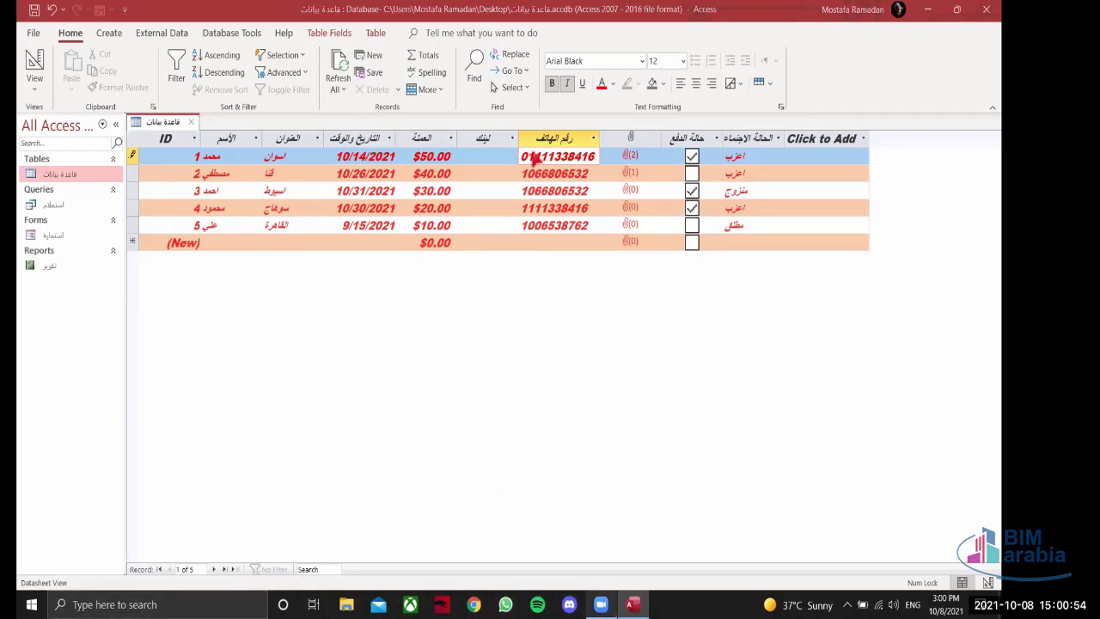
{"action": "left_click", "coordinate": [568, 173]}
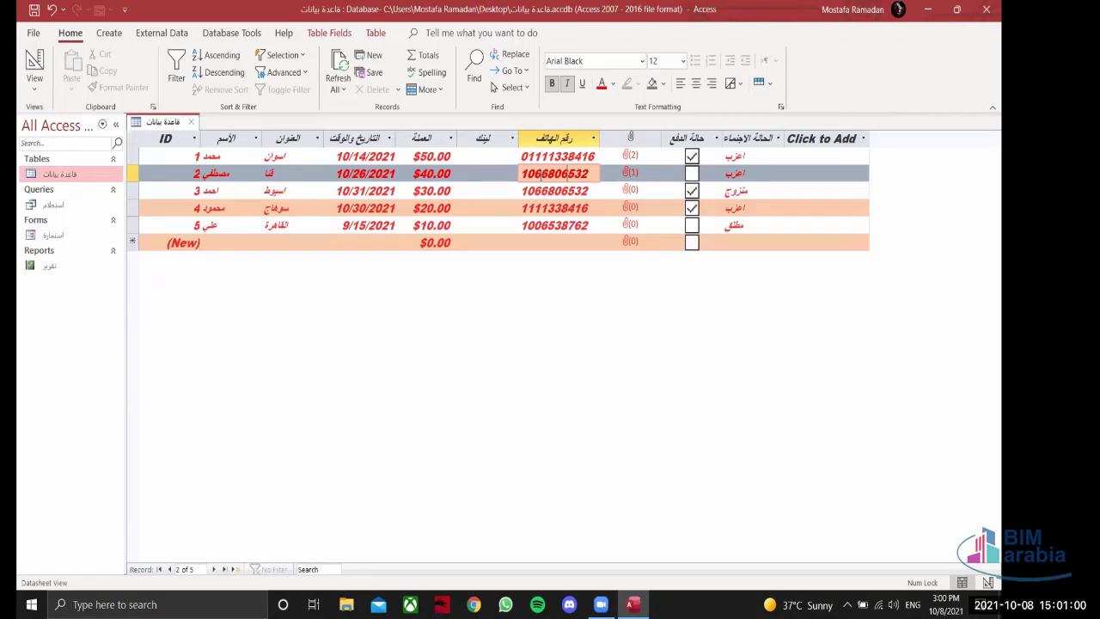
{"action": "left_click", "coordinate": [544, 155]}
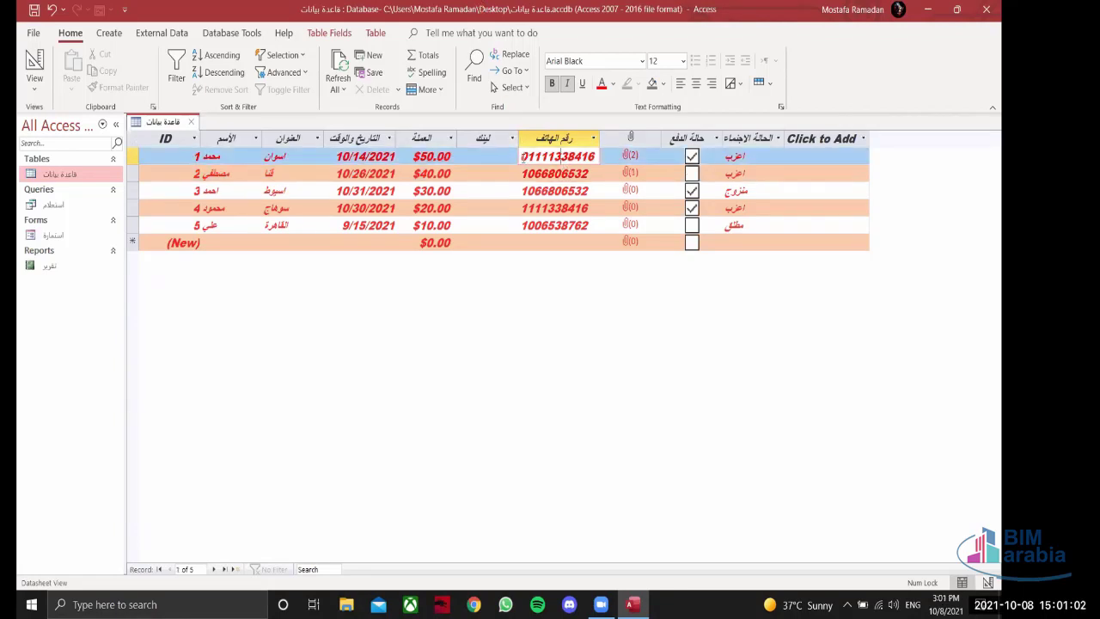
{"action": "left_click_drag", "start_coordinate": [520, 157], "coordinate": [609, 156]}
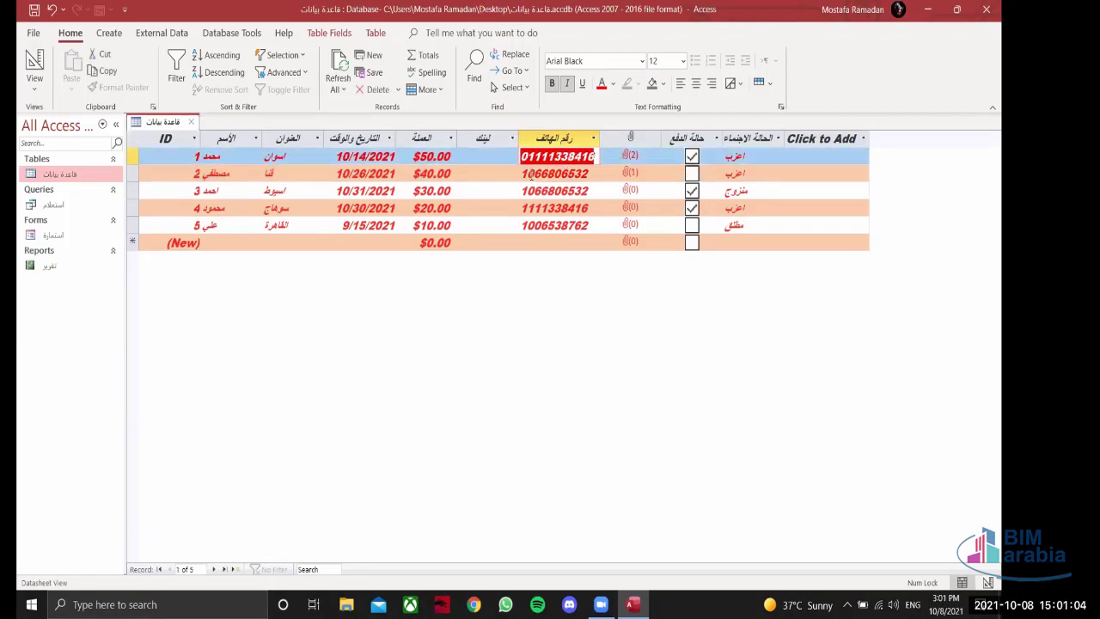
{"action": "key", "text": "Down"}
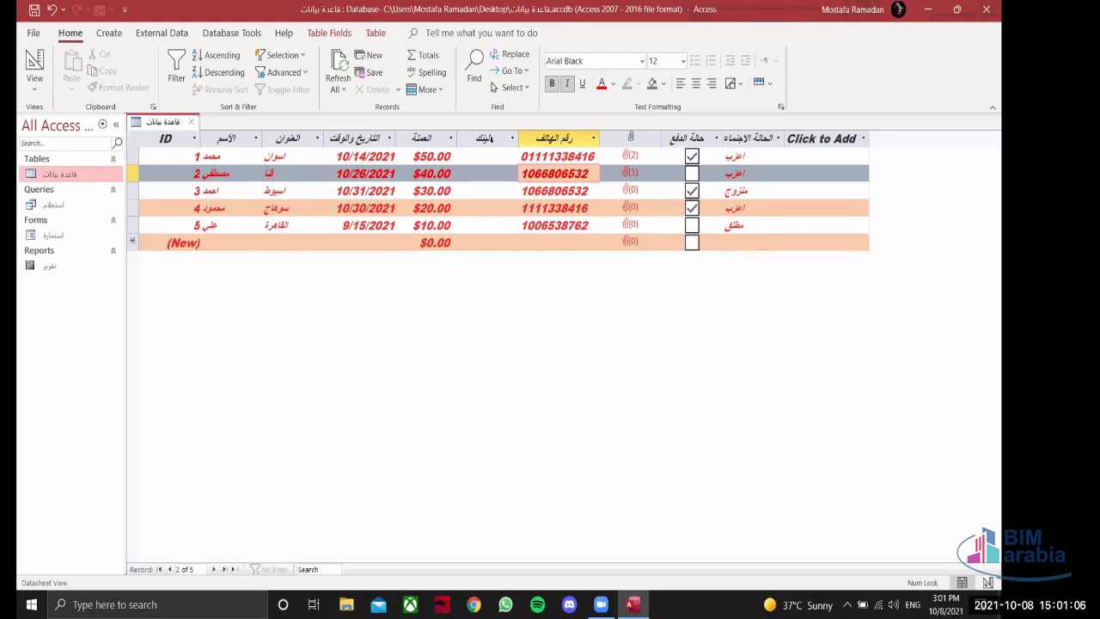
{"action": "left_click_drag", "start_coordinate": [524, 156], "coordinate": [595, 156]}
{"action": "left_click", "coordinate": [523, 156]}
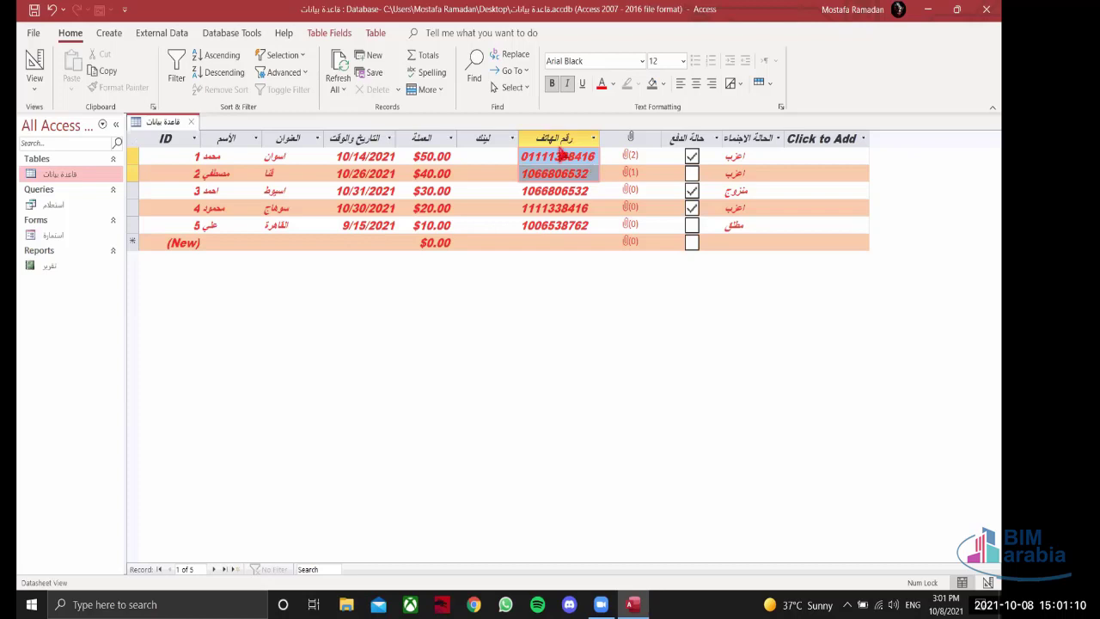
{"action": "left_click", "coordinate": [553, 155]}
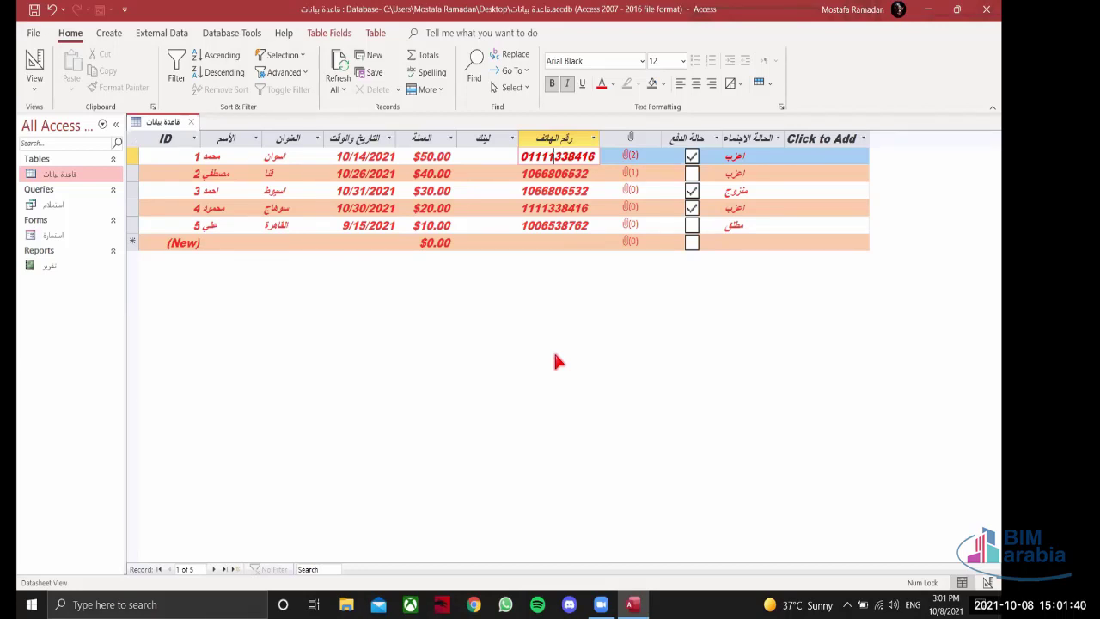
{"action": "left_click", "coordinate": [232, 32]}
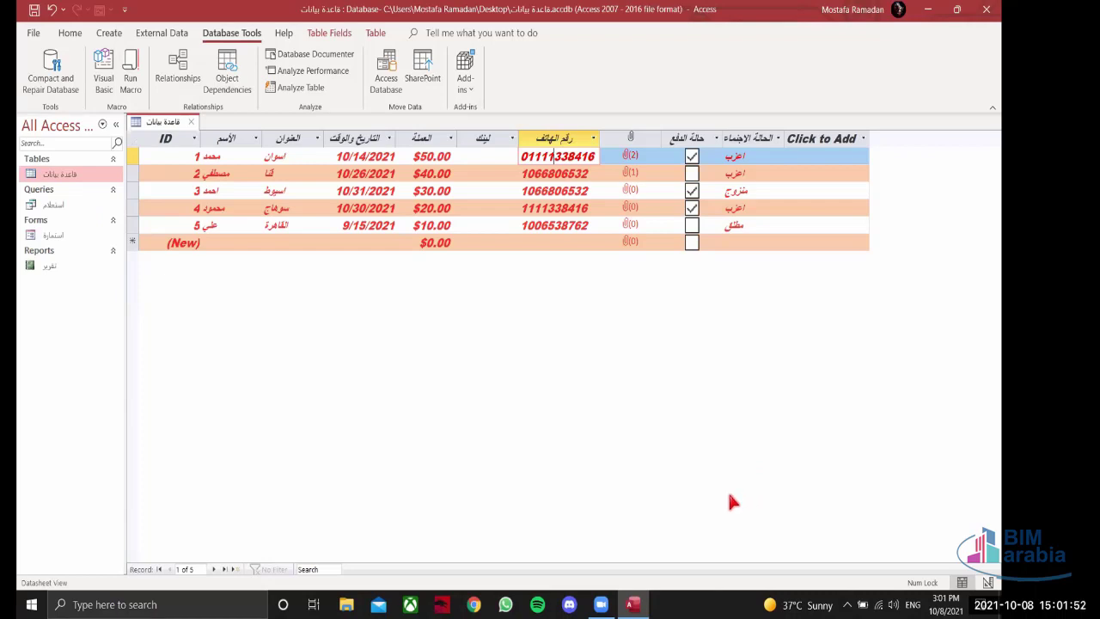
- Open the query استعلام, then return to the قاعدة بيانات table datasheet
{"action": "double_click", "coordinate": [75, 204]}
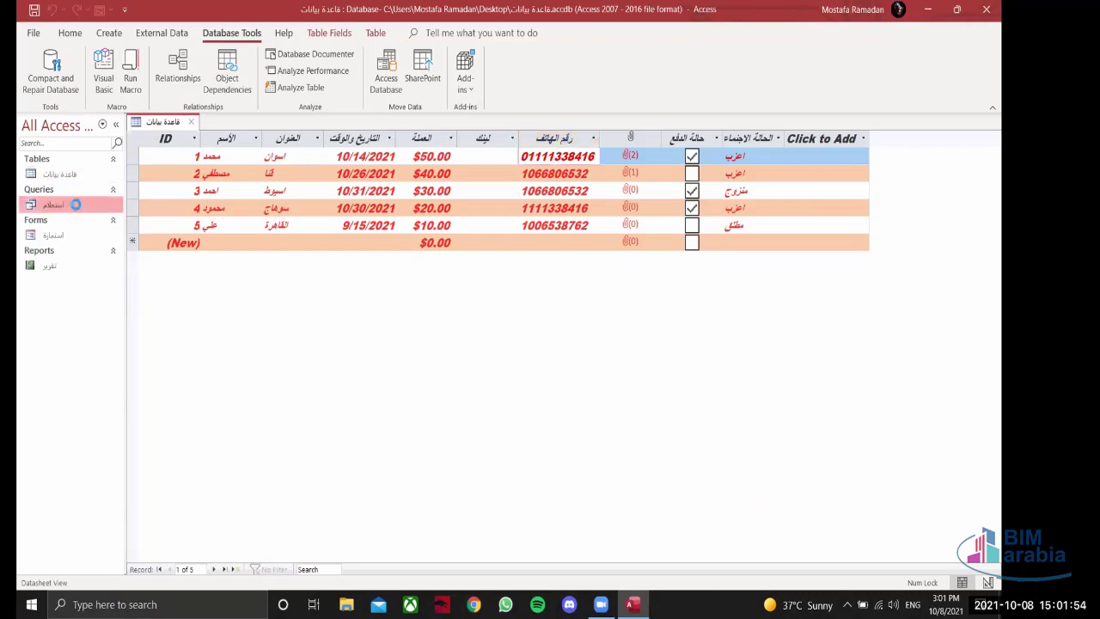
{"action": "double_click", "coordinate": [64, 174]}
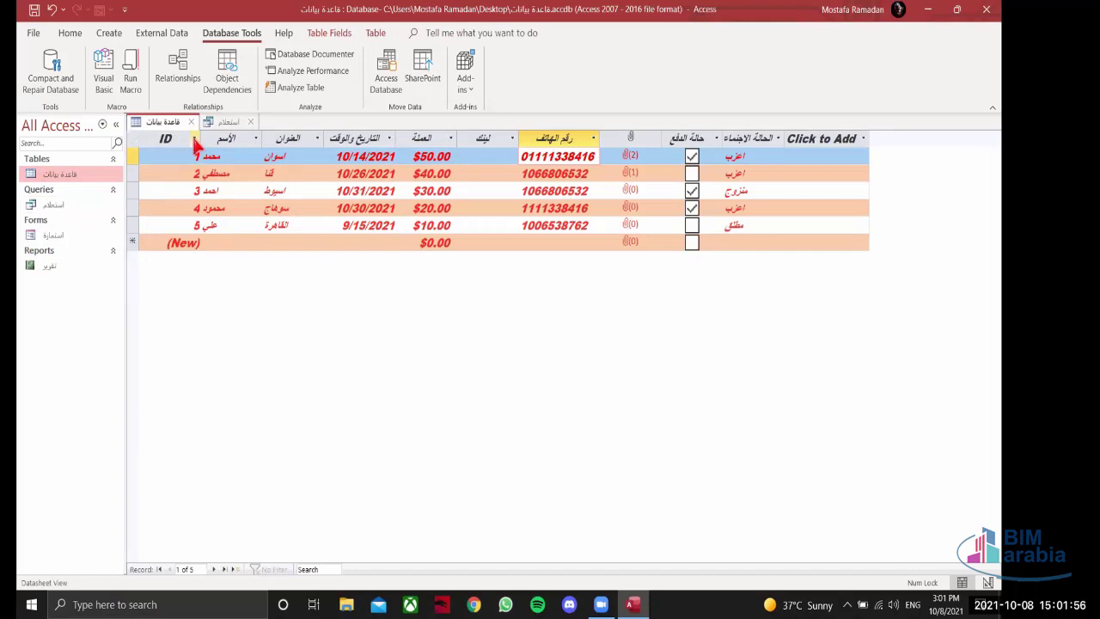
{"action": "right_click", "coordinate": [155, 125]}
{"action": "left_click", "coordinate": [150, 123]}
- Create a new blank table, Table1, from the Create tab
{"action": "left_click", "coordinate": [108, 33]}
{"action": "left_click", "coordinate": [42, 74]}
{"action": "left_click", "coordinate": [97, 91]}
{"action": "left_click", "coordinate": [97, 90]}
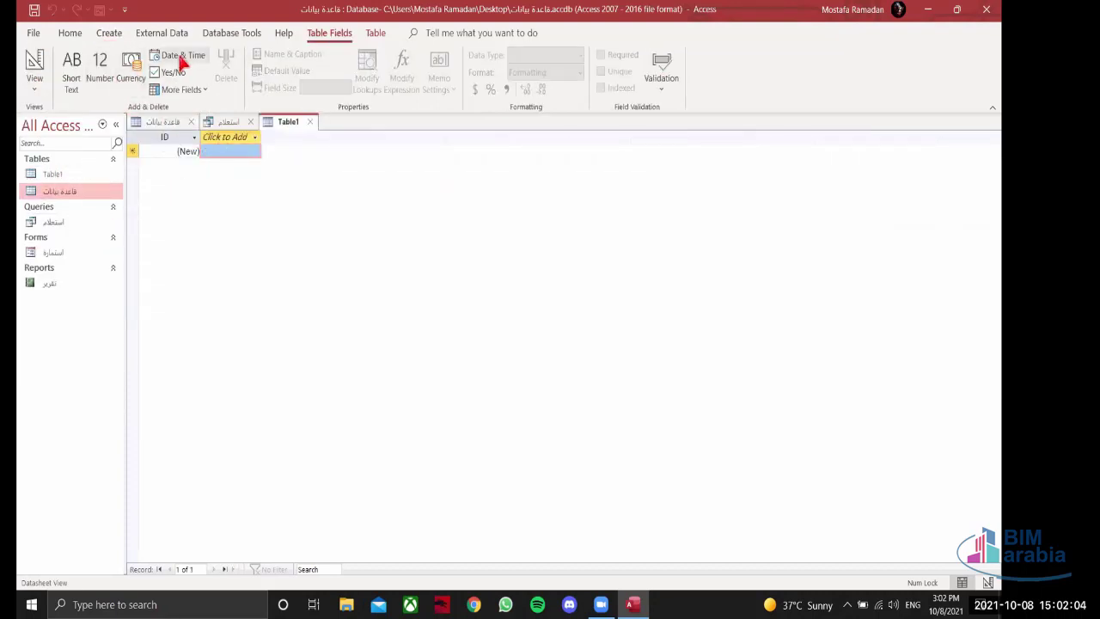
- Start Table2 in Design View, enter then discard a الاسم field, and close Access
{"action": "left_click", "coordinate": [103, 33]}
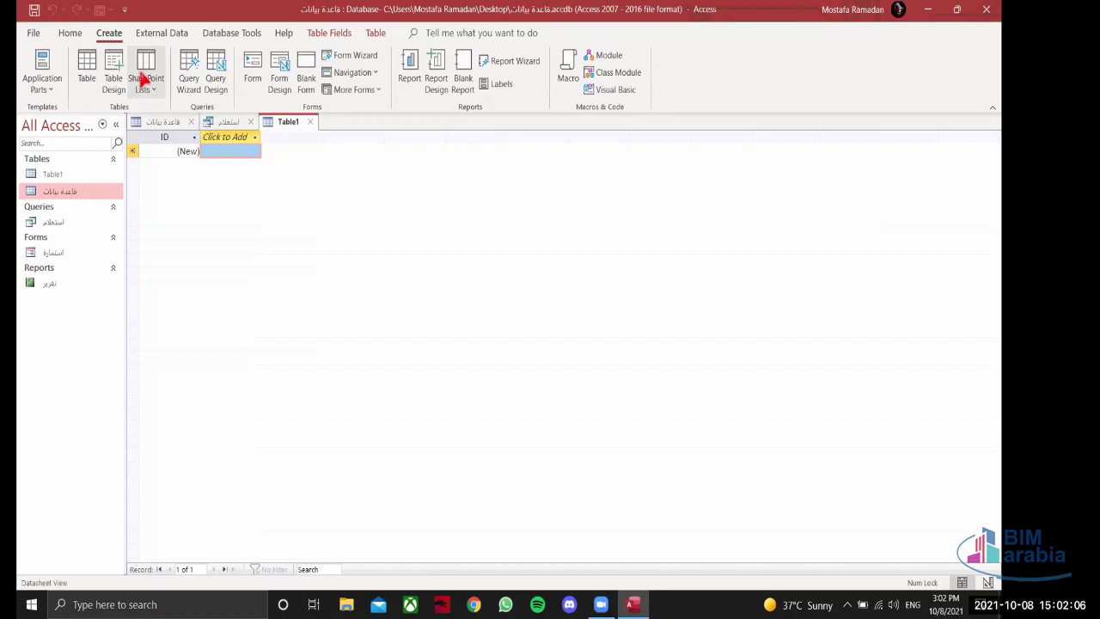
{"action": "left_click", "coordinate": [121, 73]}
{"action": "left_click", "coordinate": [193, 164]}
{"action": "type", "text": "hgh"}
{"action": "key", "text": "BackSpace"}
{"action": "key", "text": "BackSpace"}
{"action": "key", "text": "BackSpace"}
{"action": "key", "text": "alt+shift"}
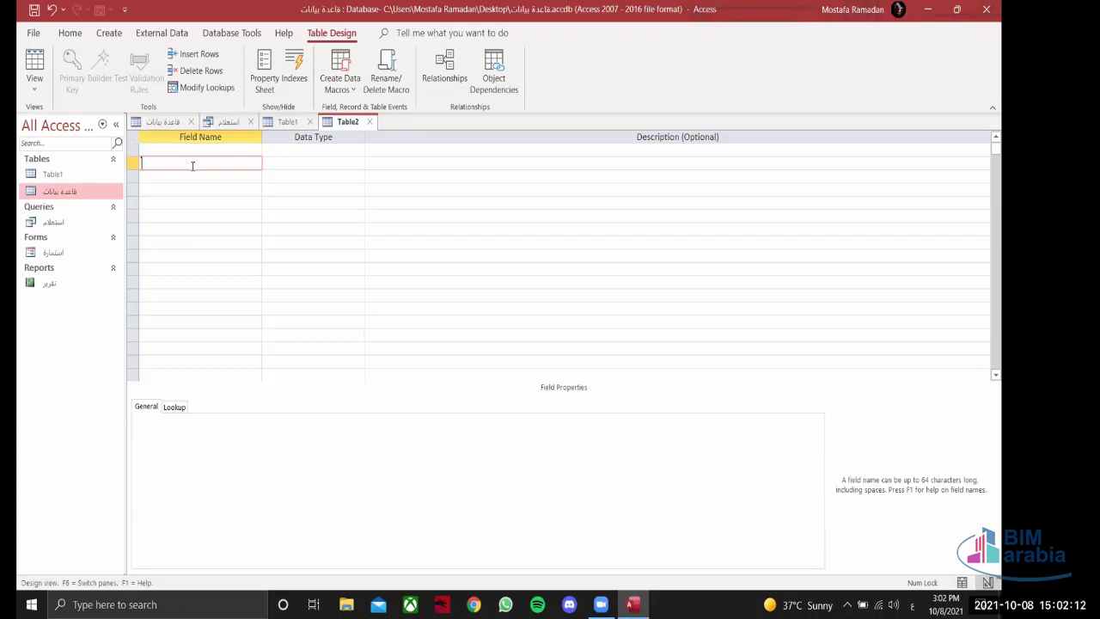
{"action": "type", "text": "الاسم"}
{"action": "key", "text": "Tab"}
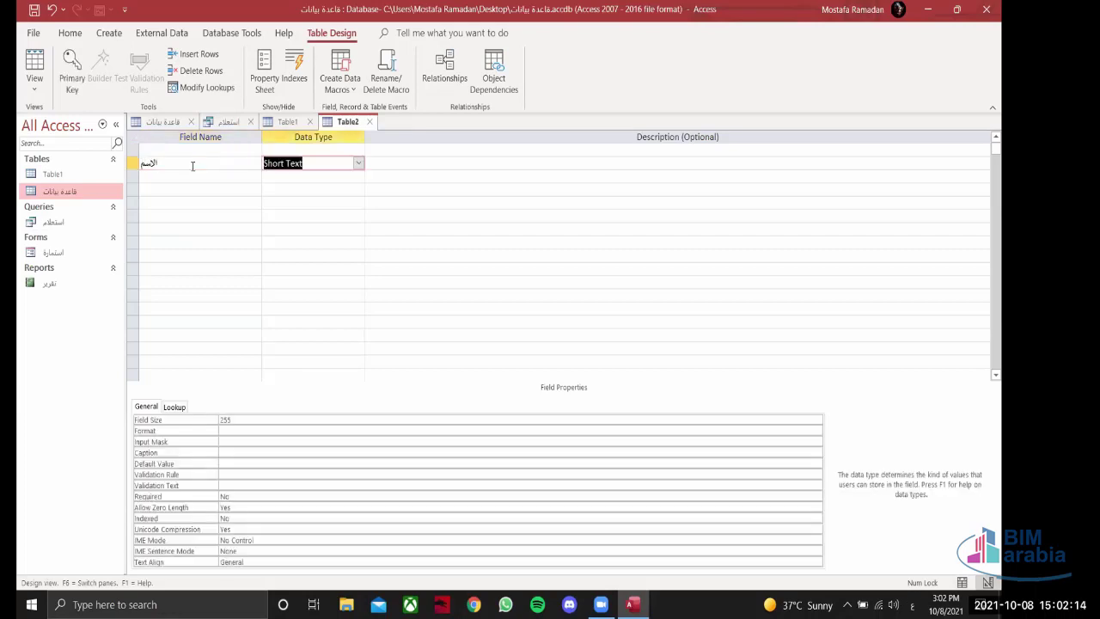
{"action": "key", "text": "Escape"}
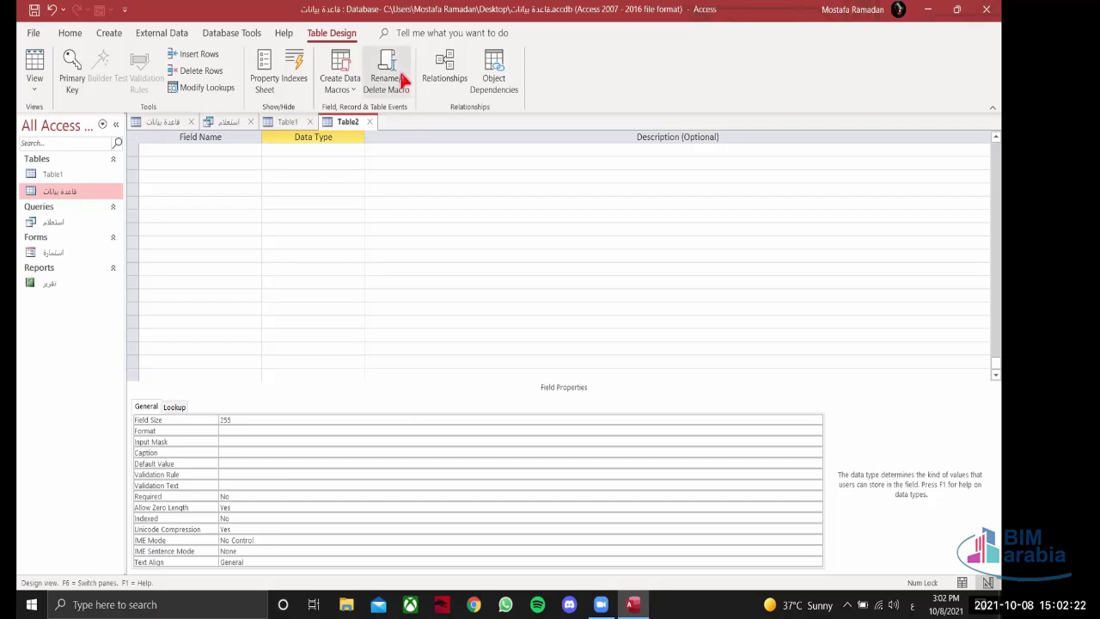
{"action": "left_click", "coordinate": [985, 10]}
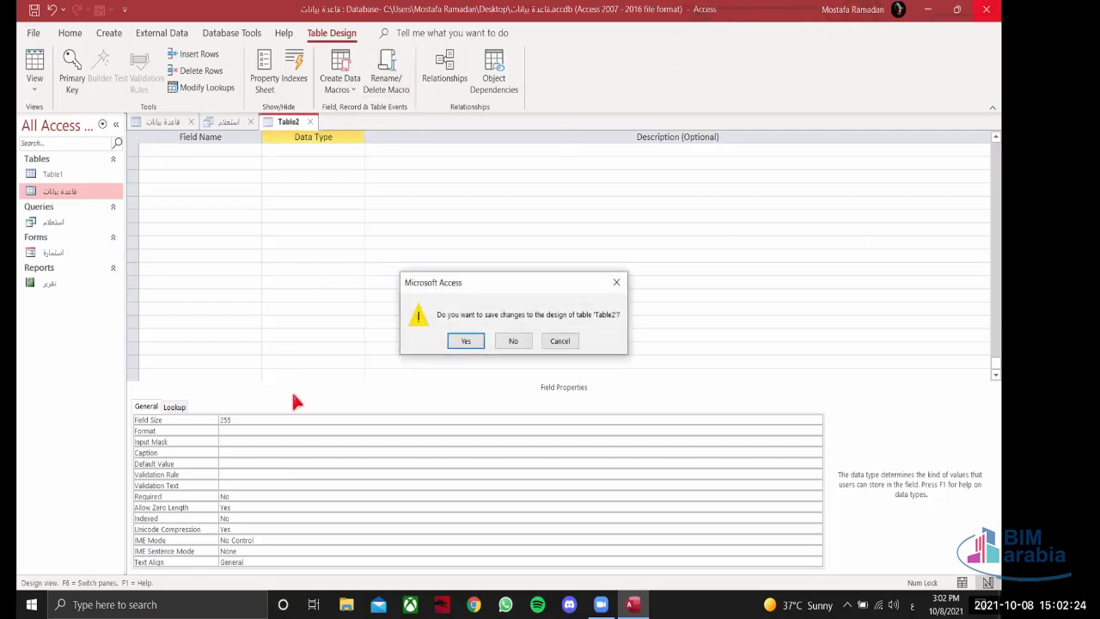
- Close Access without saving Table2, then select and deselect the desktop icons
{"action": "left_click", "coordinate": [512, 341]}
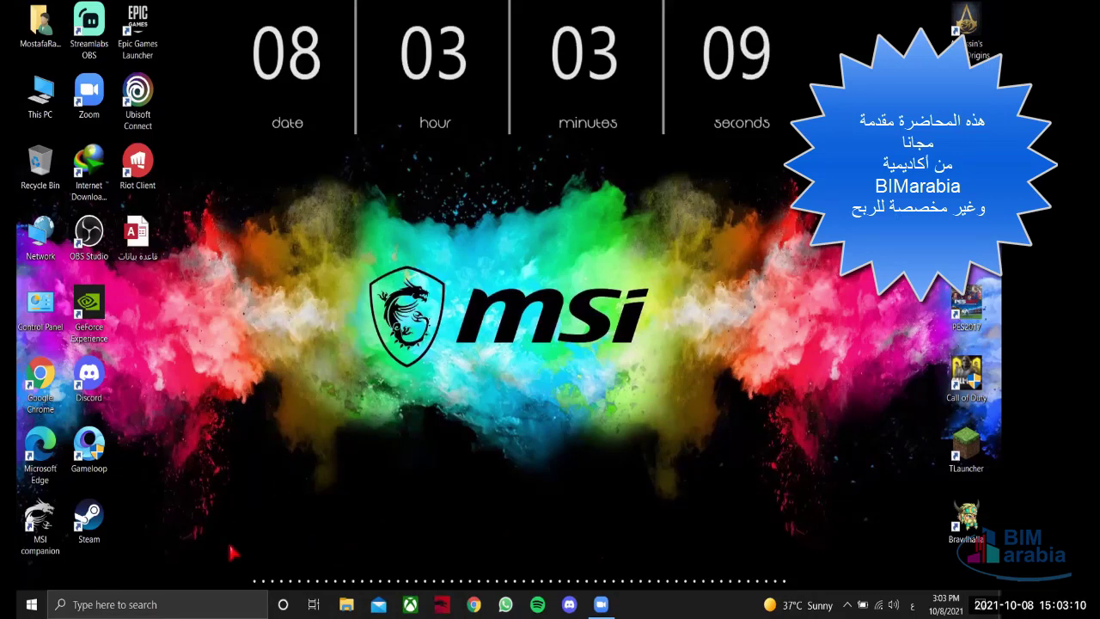
{"action": "left_click_drag", "start_coordinate": [232, 552], "coordinate": [18, 4]}
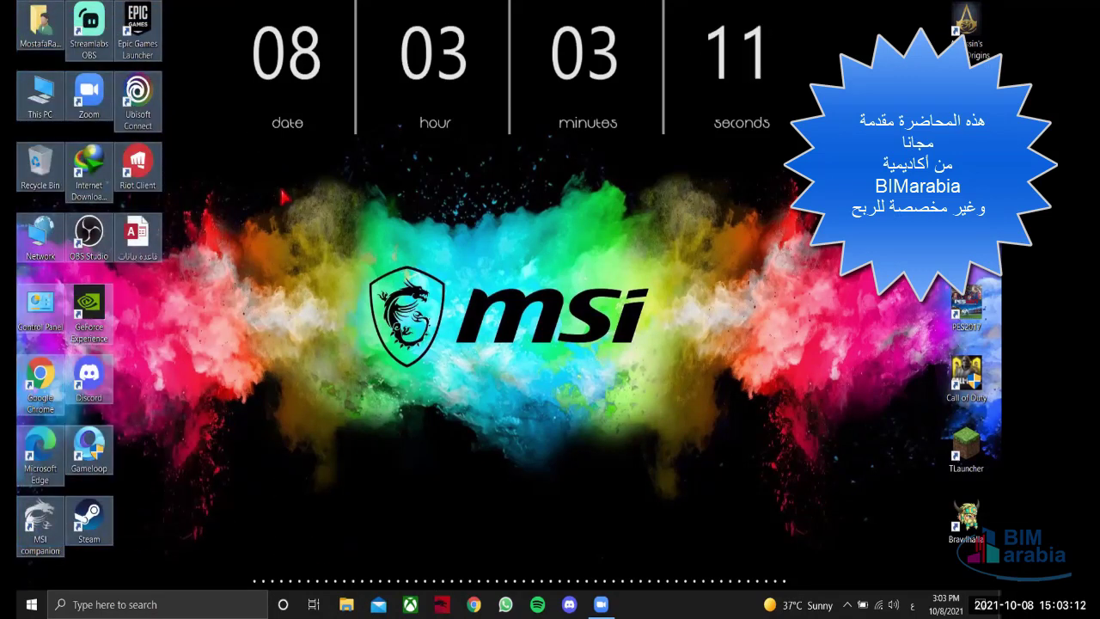
{"action": "left_click", "coordinate": [283, 197]}
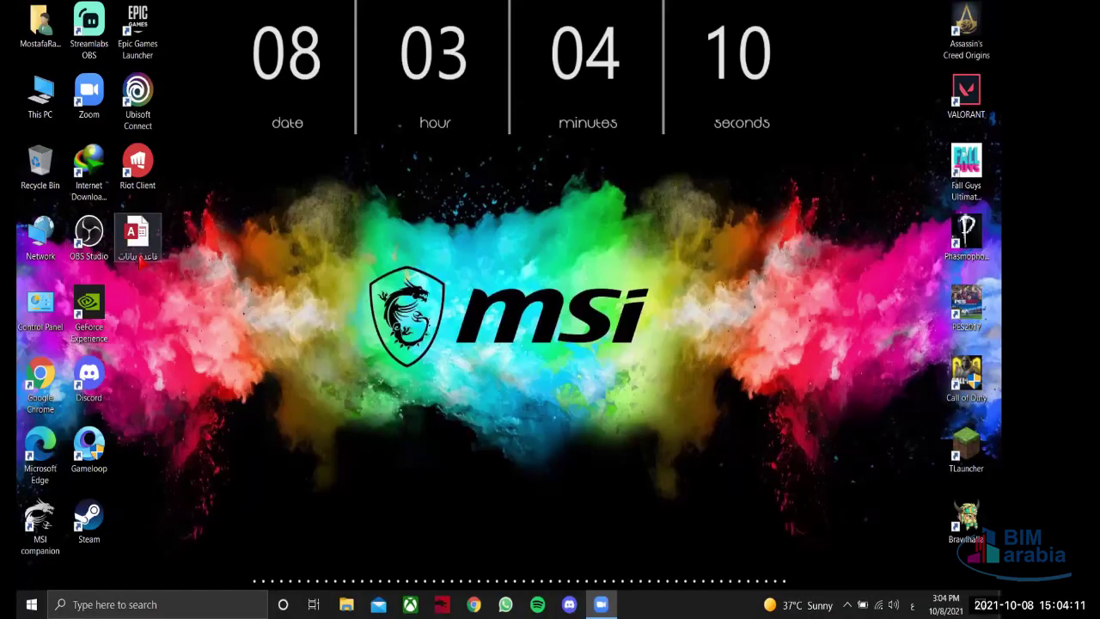
- Reopen the قاعدة بيانات table and insert a new field before the الأسم column
{"action": "double_click", "coordinate": [135, 254]}
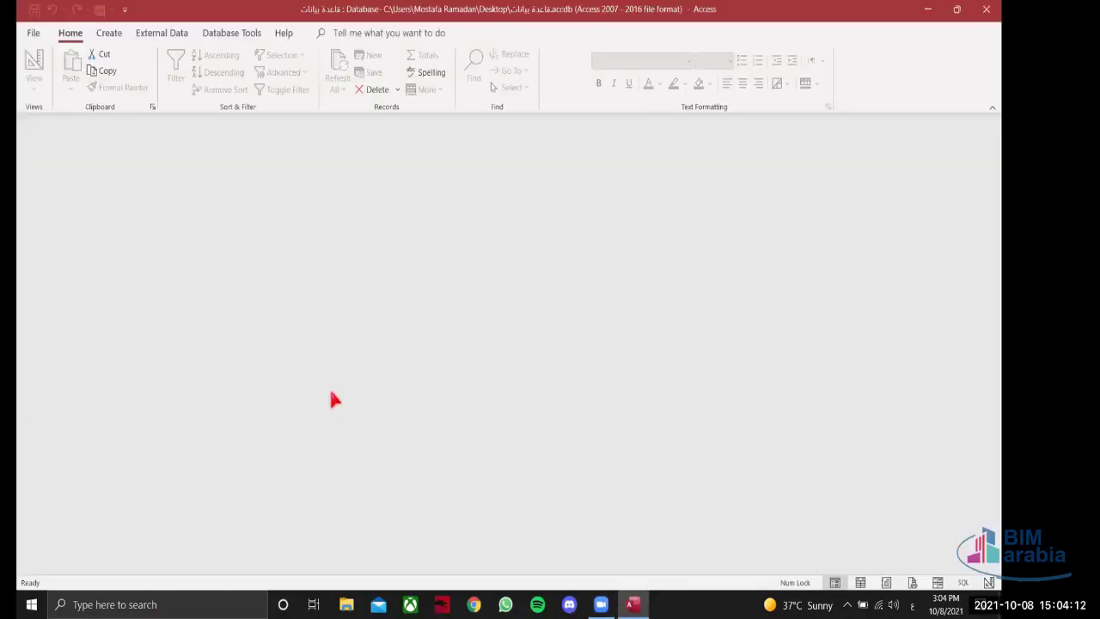
{"action": "double_click", "coordinate": [74, 177]}
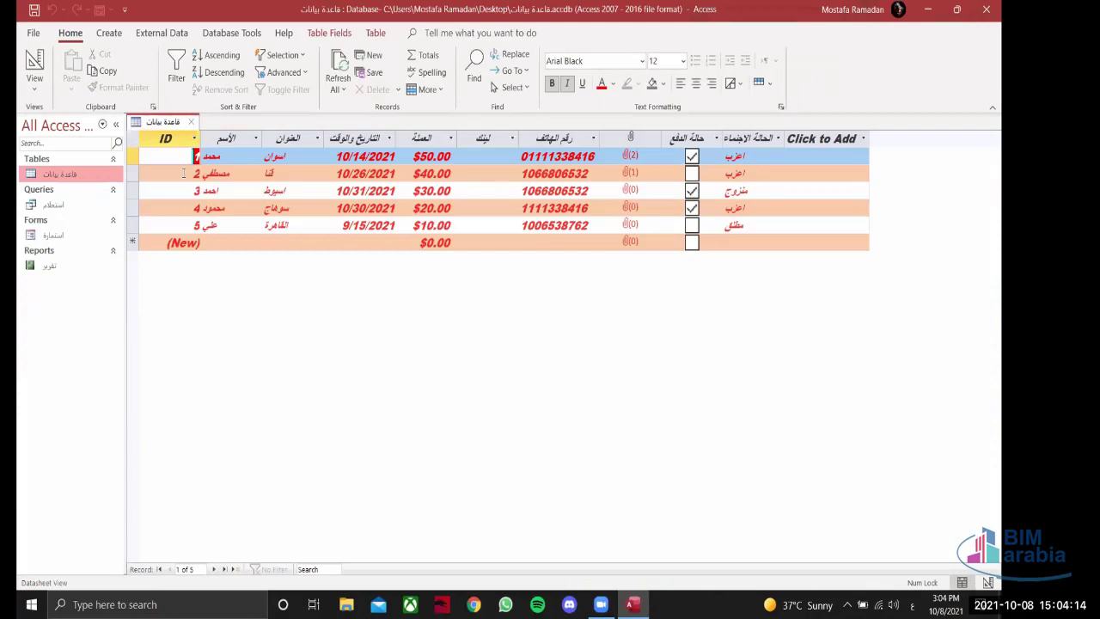
{"action": "left_click", "coordinate": [230, 139]}
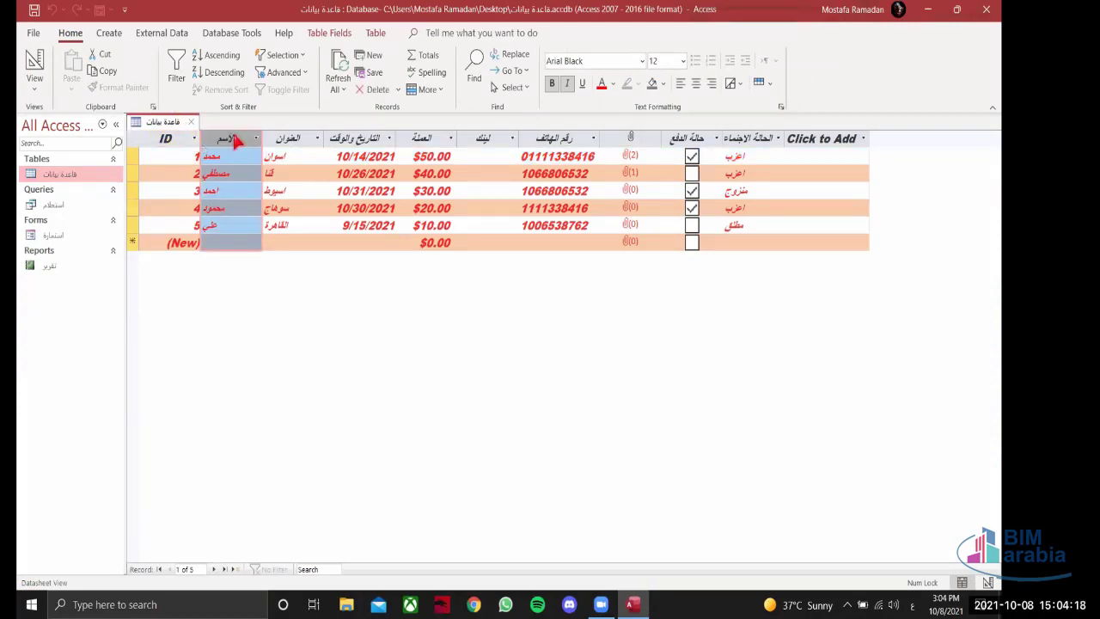
{"action": "right_click", "coordinate": [236, 142]}
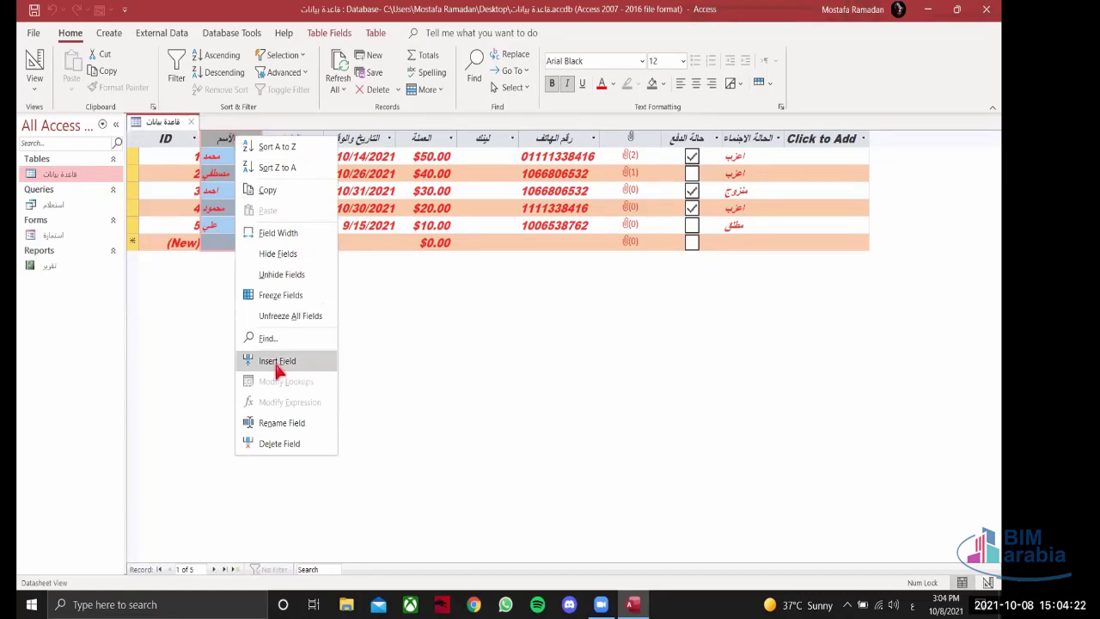
{"action": "left_click", "coordinate": [468, 370]}
{"action": "right_click", "coordinate": [238, 141]}
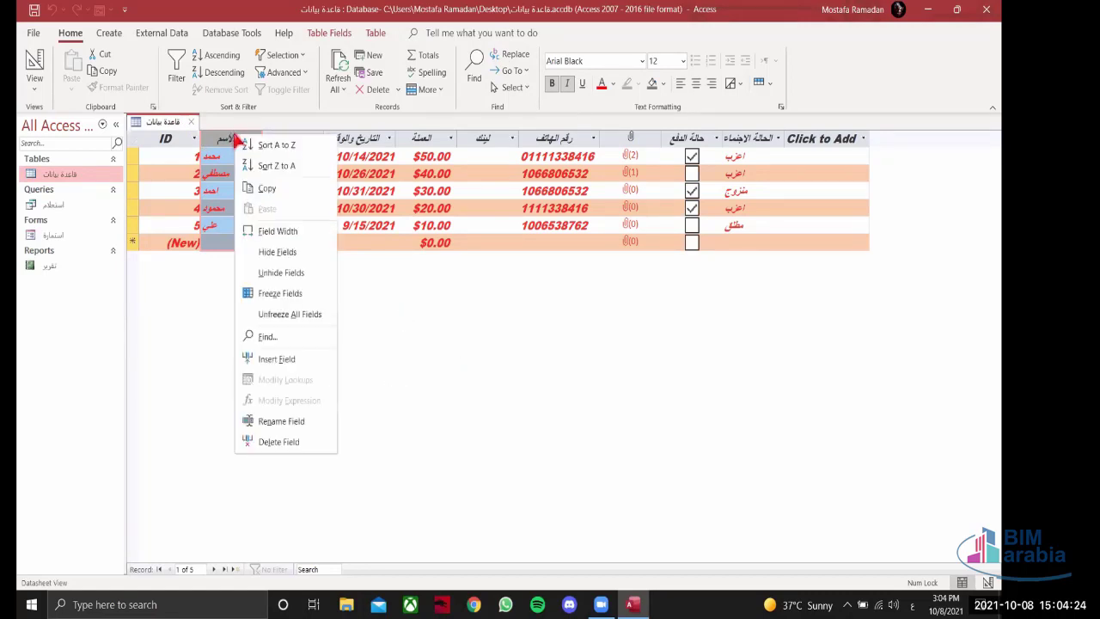
{"action": "left_click", "coordinate": [289, 360]}
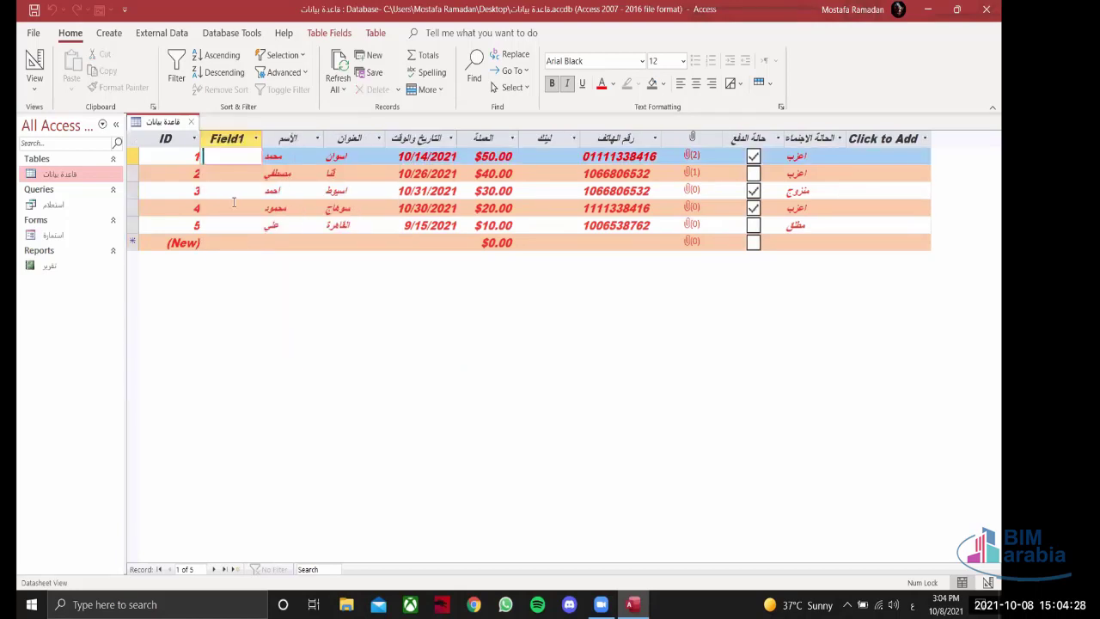
- Rename the new Field1 column to الحالة and select the first record row
{"action": "double_click", "coordinate": [226, 138]}
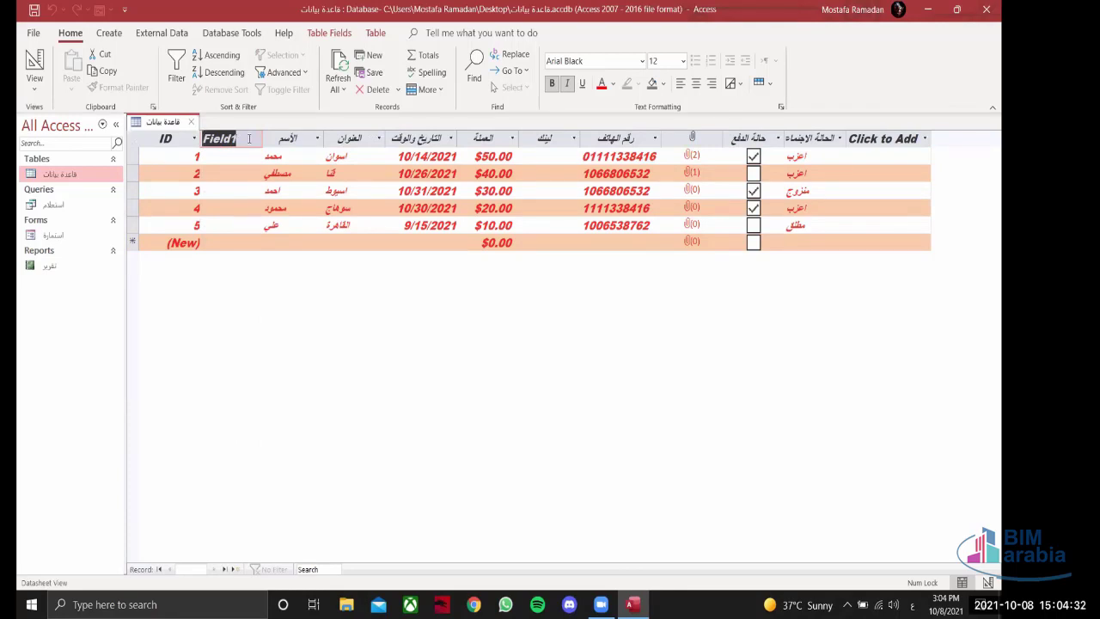
{"action": "type", "text": "الحالة"}
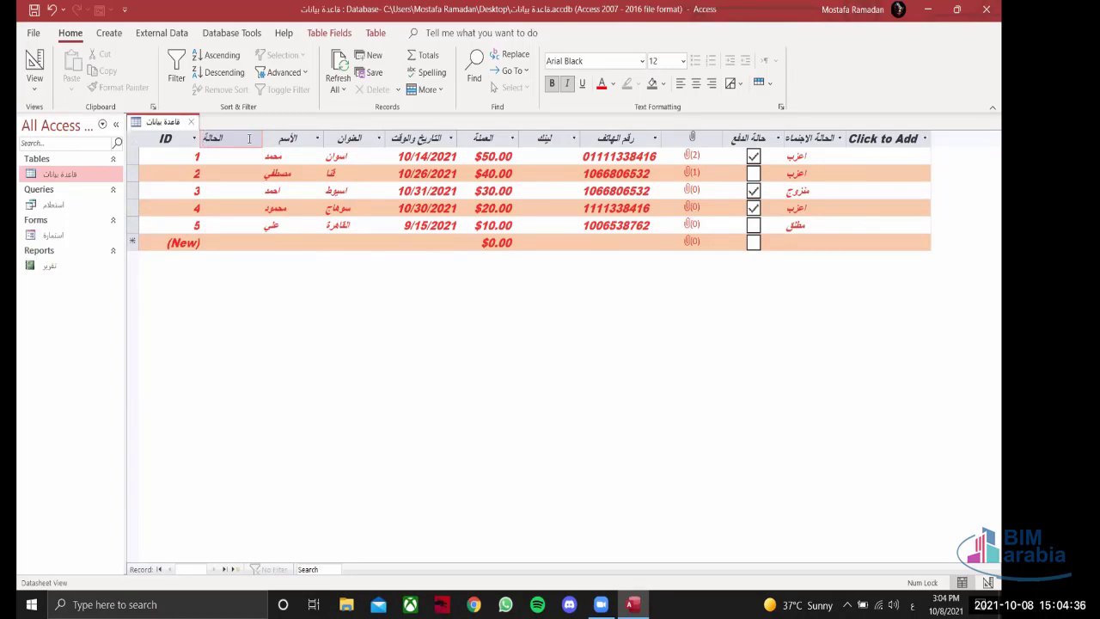
{"action": "key", "text": "Return"}
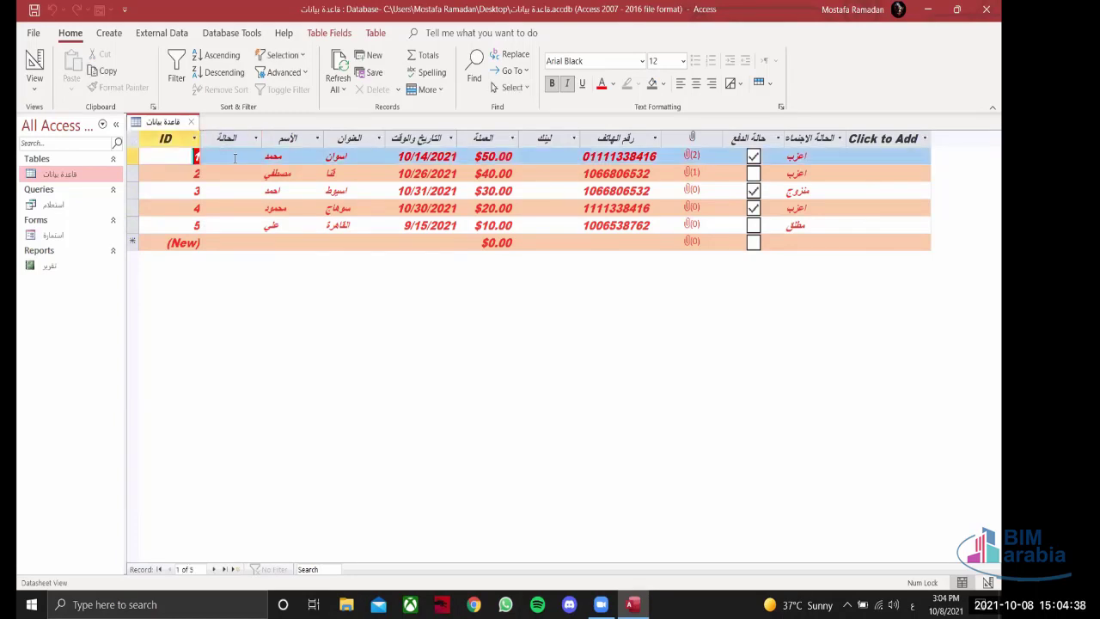
{"action": "left_click", "coordinate": [249, 139]}
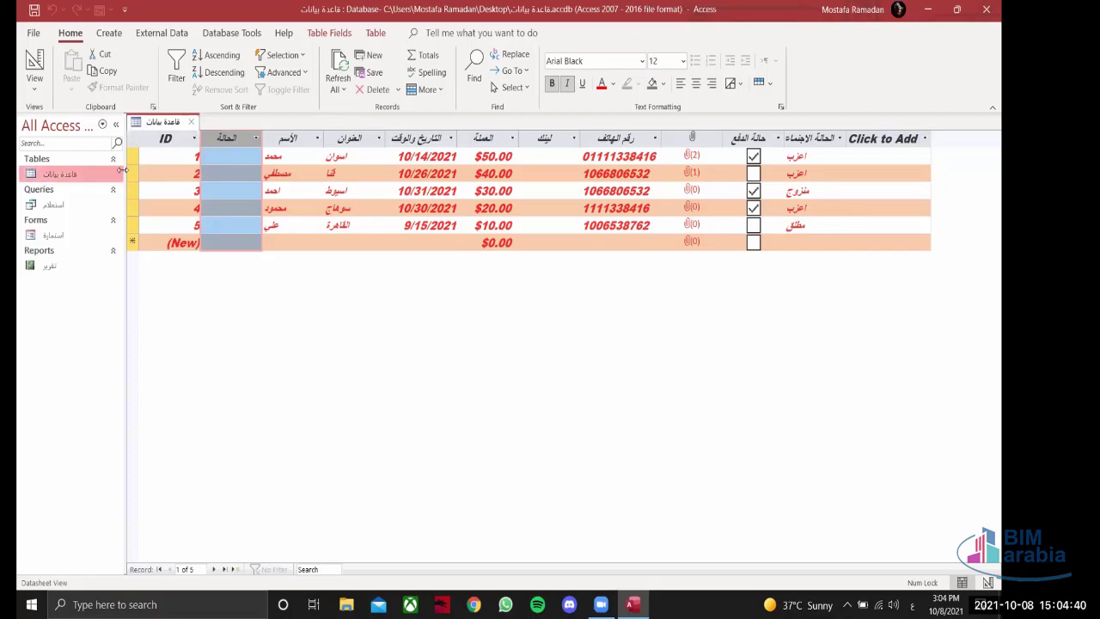
{"action": "left_click", "coordinate": [133, 156]}
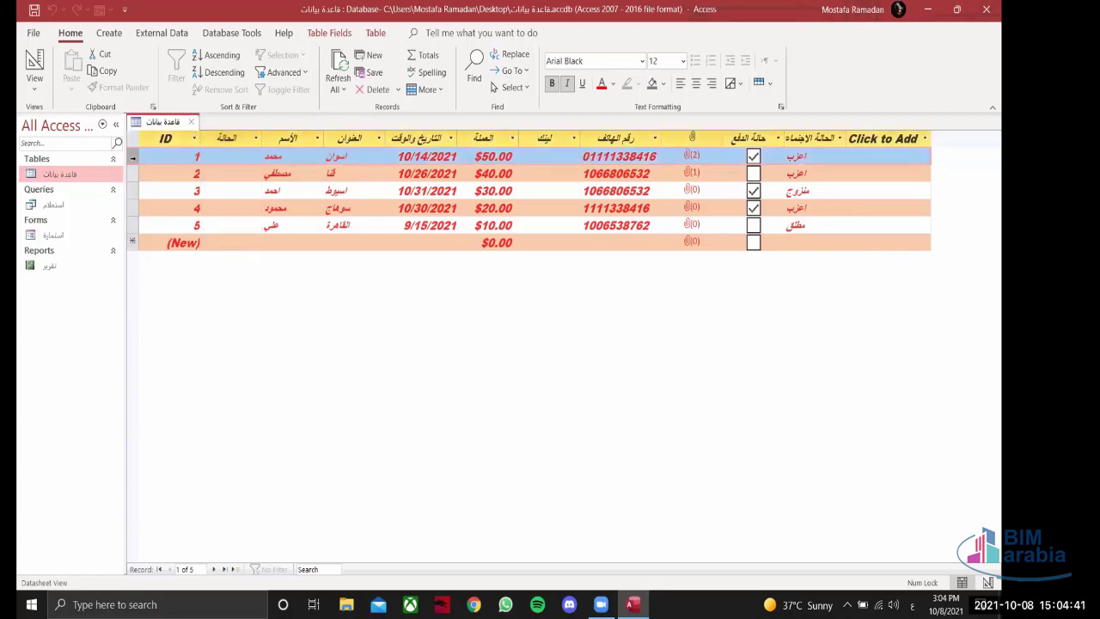
{"action": "right_click", "coordinate": [243, 157]}
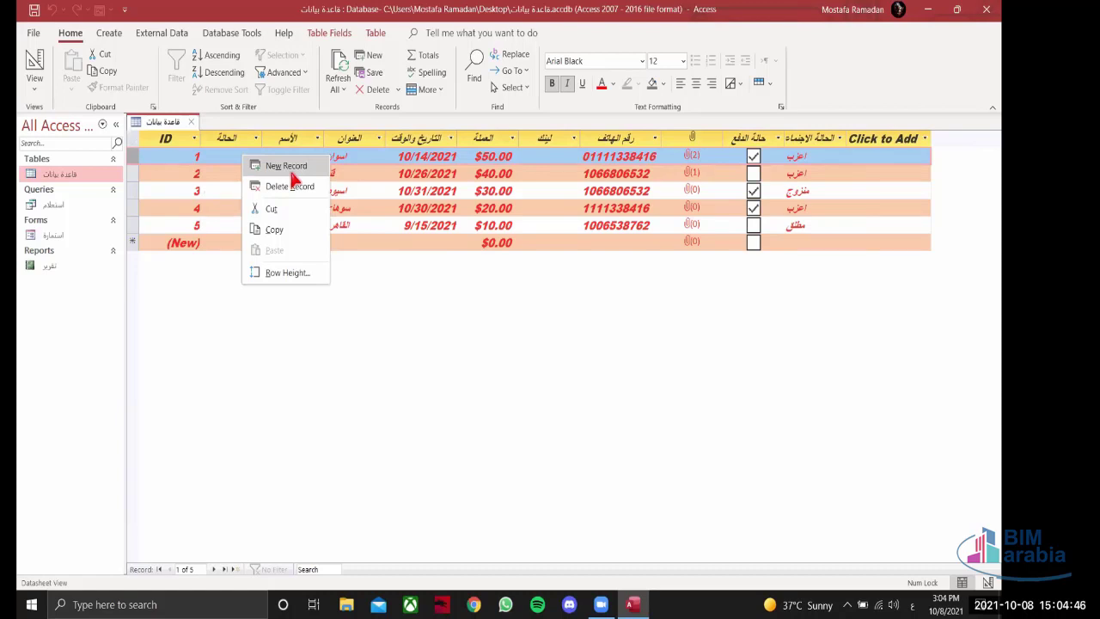
- Add a new blank record, move to its الحالة cell, and close Access with Alt+F4
{"action": "left_click", "coordinate": [292, 168]}
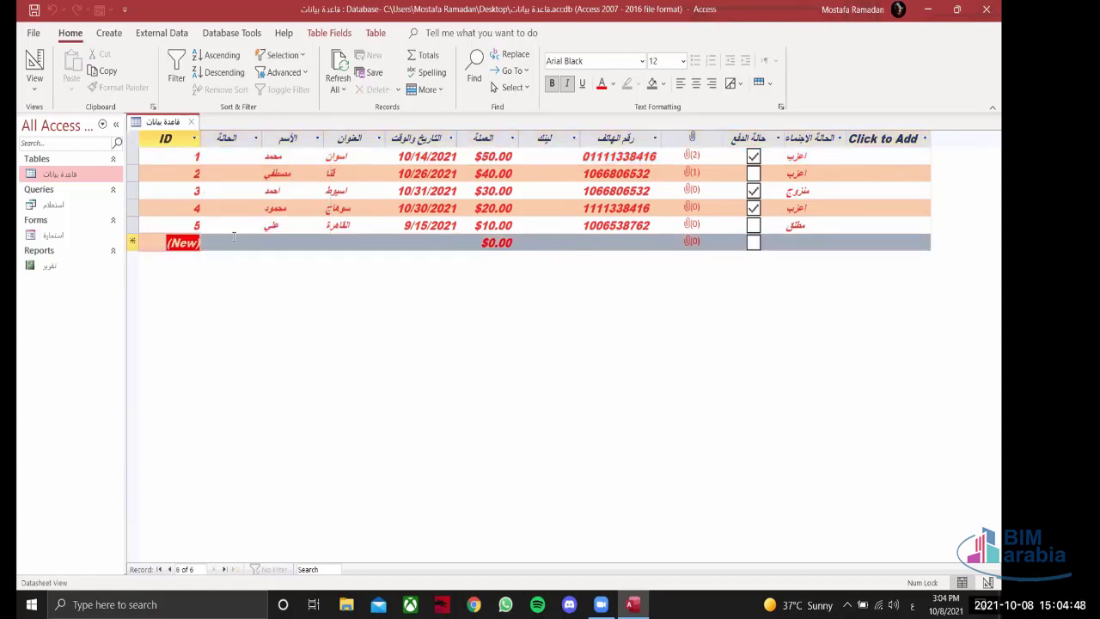
{"action": "key", "text": "Tab"}
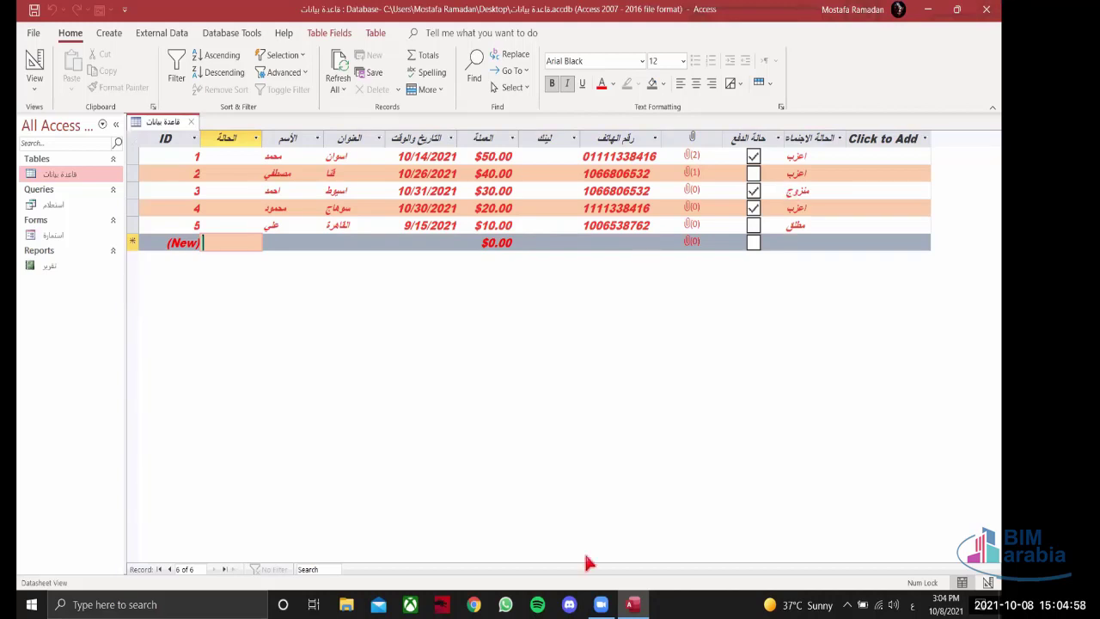
{"action": "key", "text": "alt+F4"}
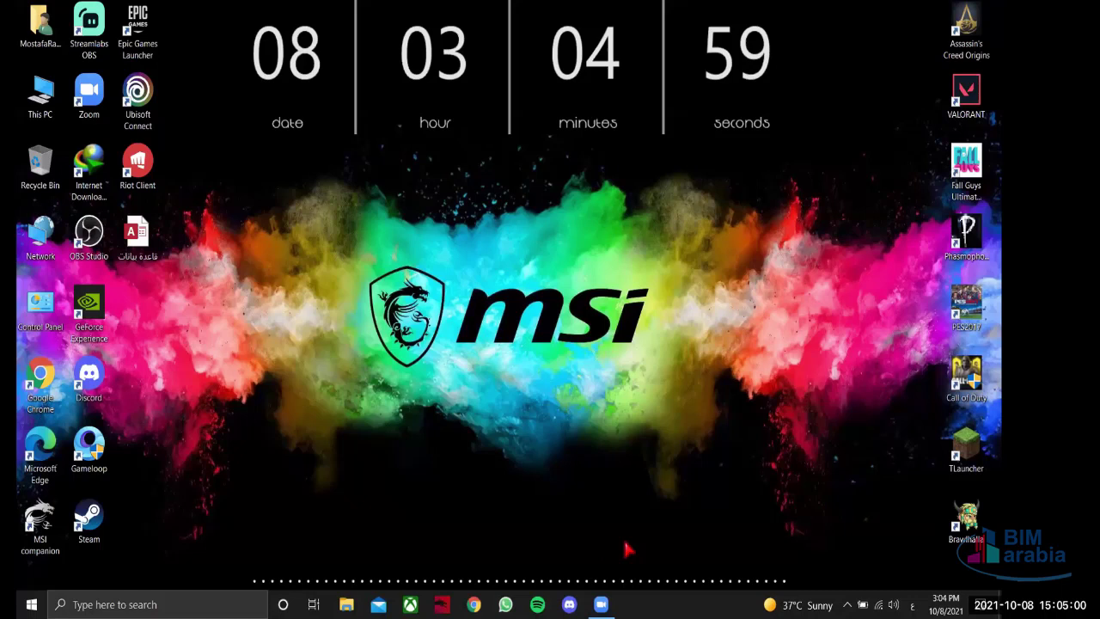